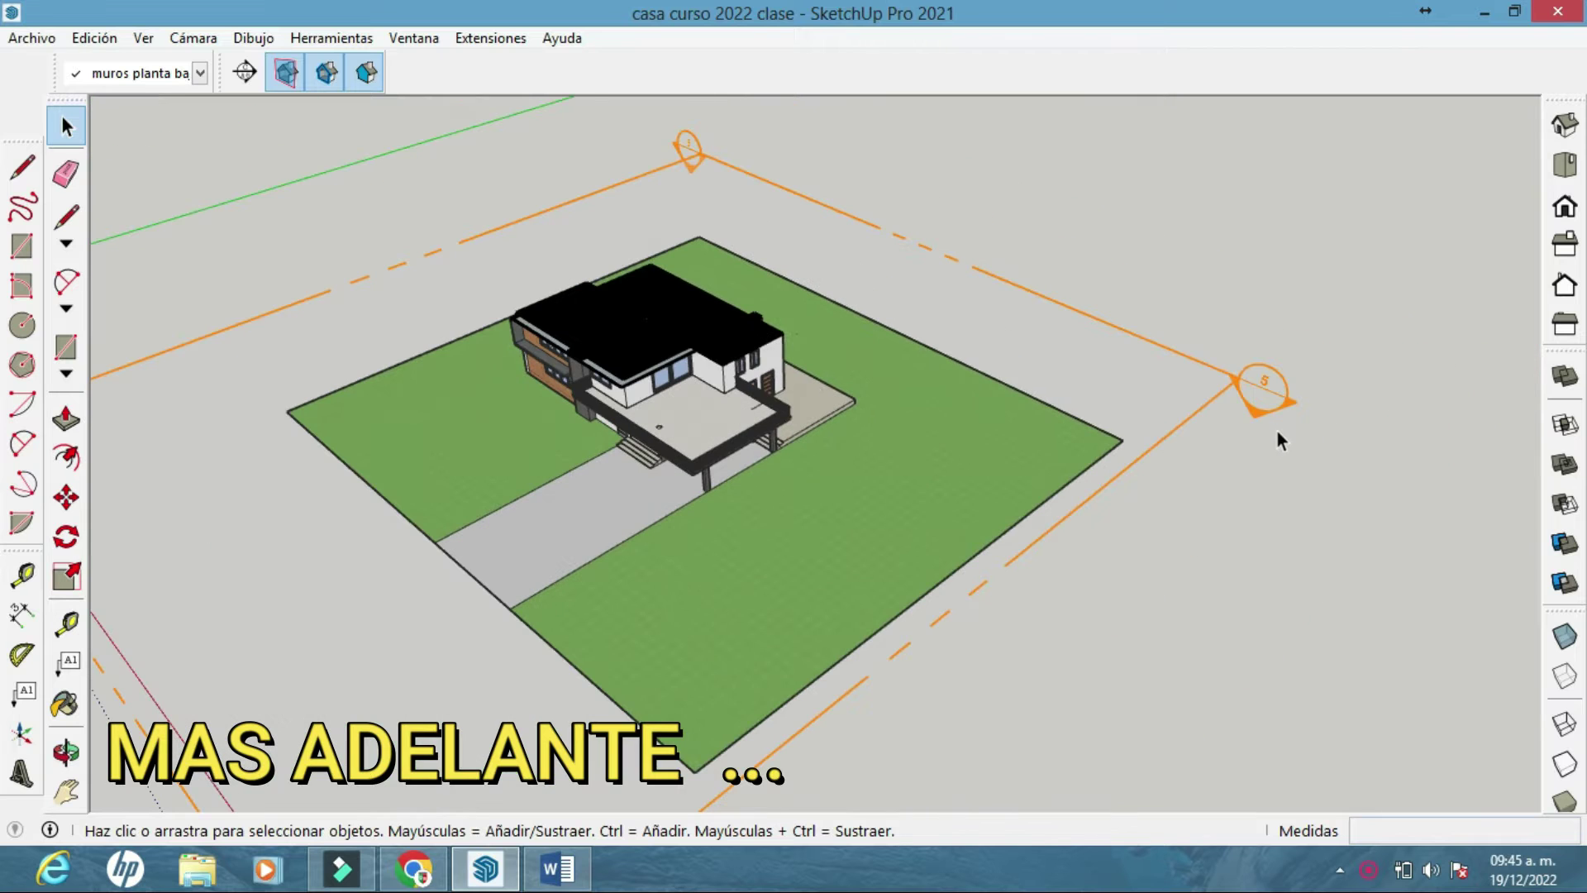
# Move the horizontal section plane marked 5 so that it cuts through the house model
pyautogui.click(1261, 430)
pyautogui.press('m')
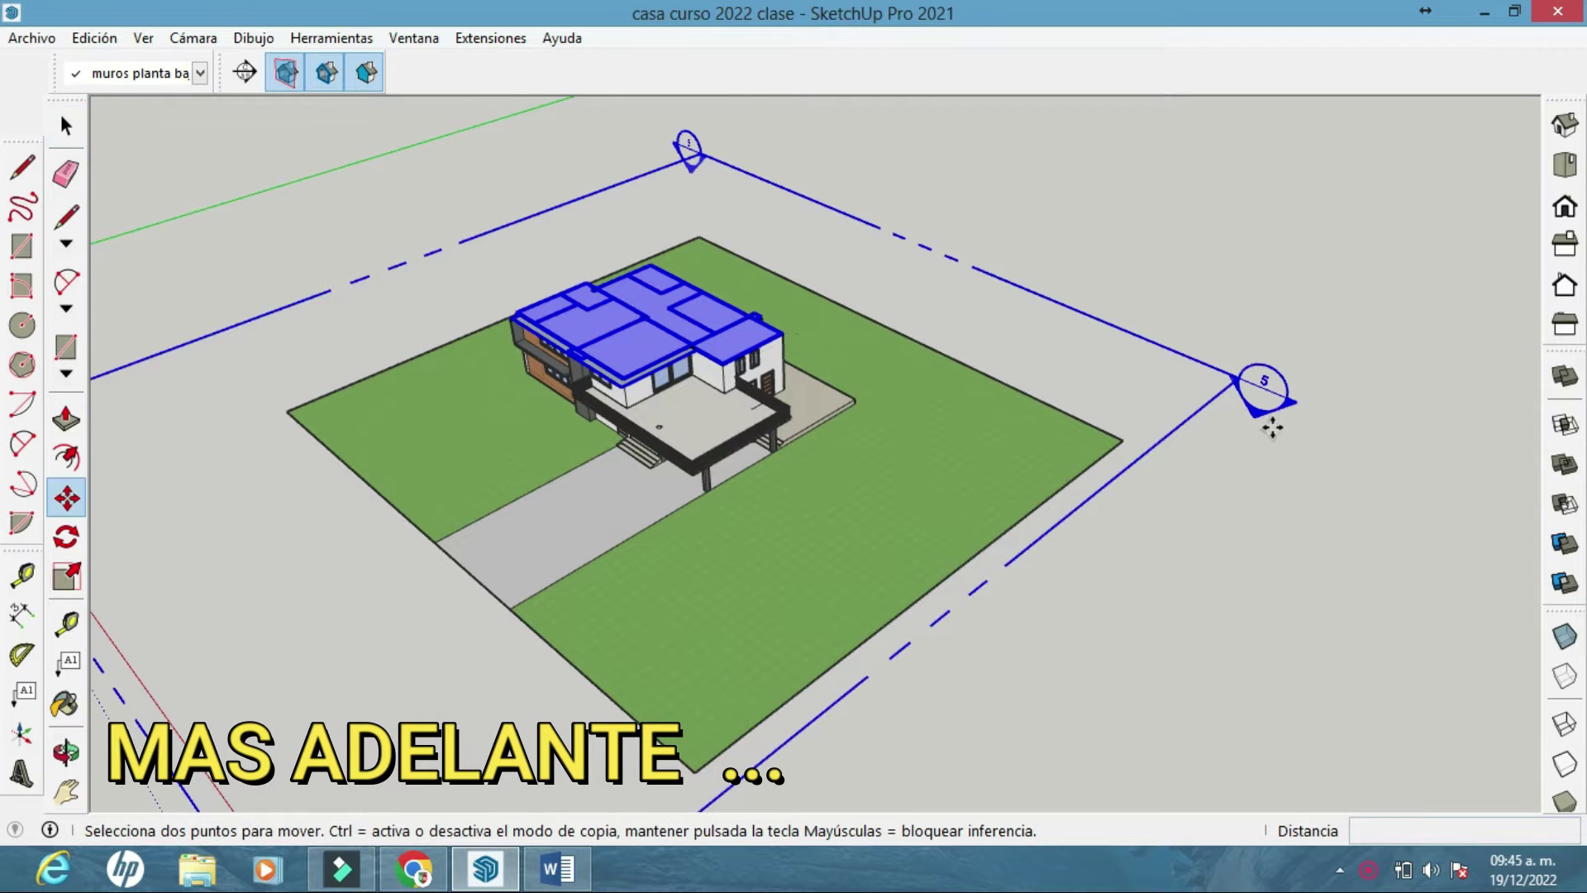
pyautogui.click(1271, 427)
pyautogui.click(1092, 482)
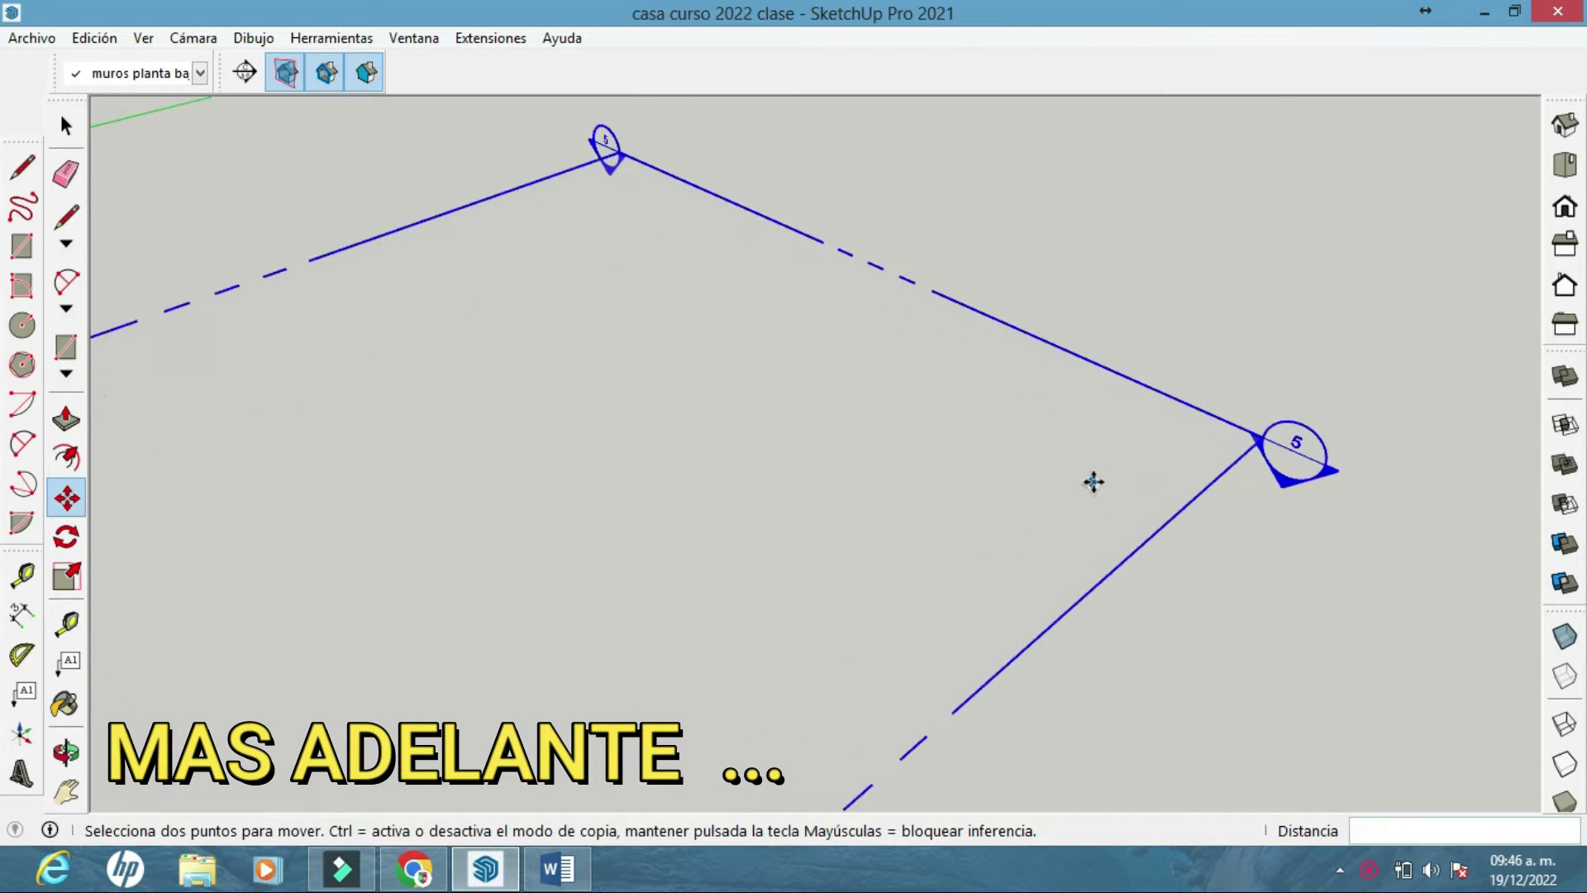
pyautogui.moveTo(1093, 481); pyautogui.dragTo(1177, 478, button='middle')
pyautogui.click(550, 221)
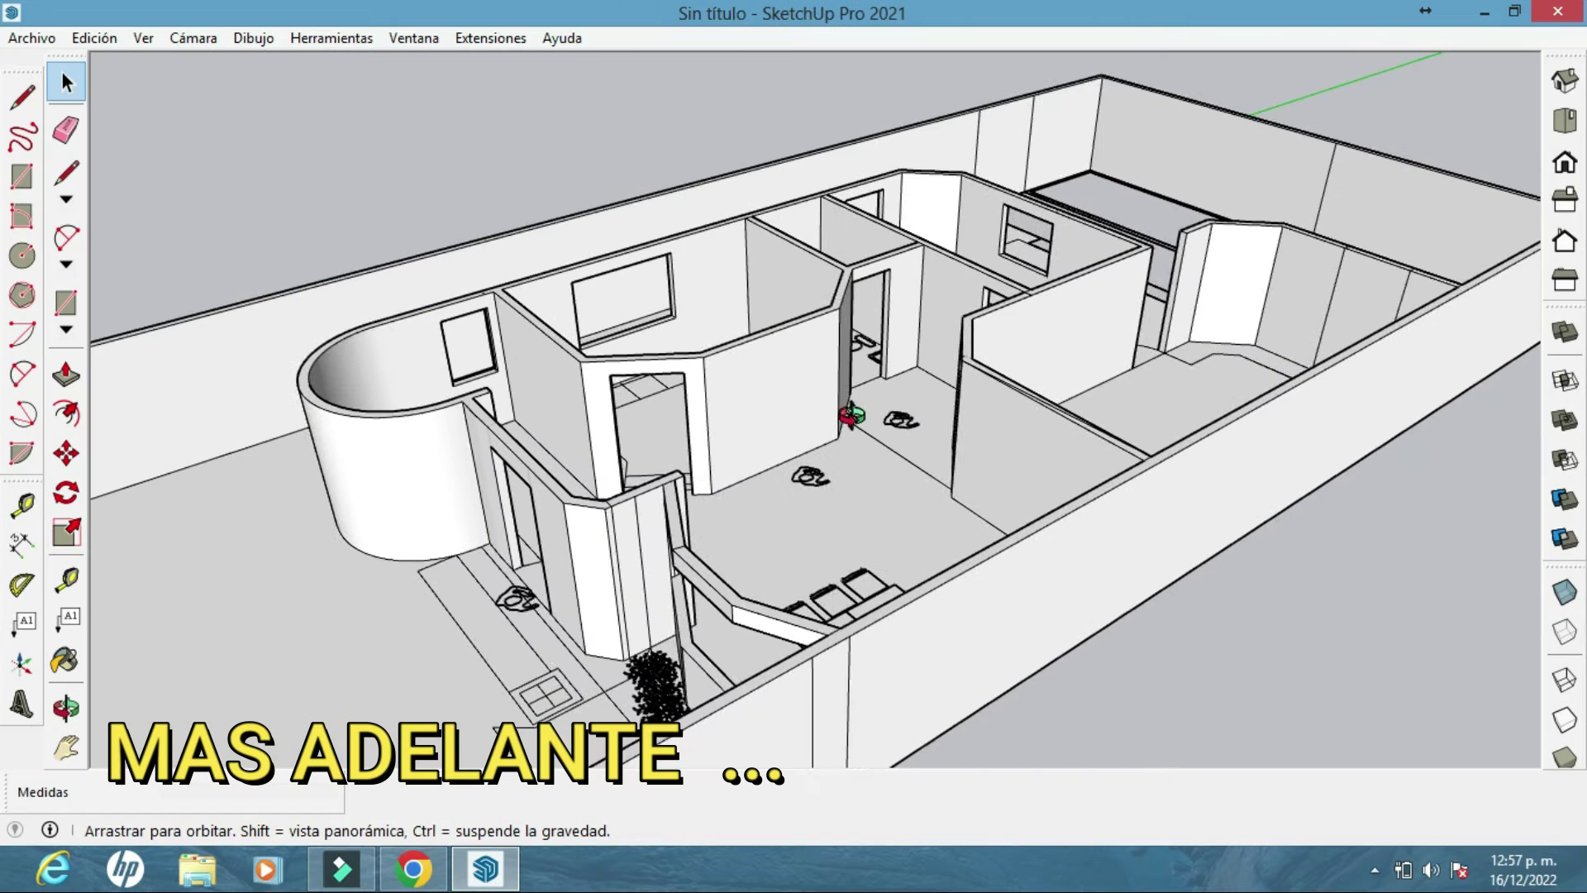
# Switch to 3D Warehouse in the browser and sort the model results for "cama" by Likes
pyautogui.moveTo(876, 429)
pyautogui.mouseDown(button='middle')
pyautogui.moveTo(765, 411)
pyautogui.moveTo(863, 480)
pyautogui.mouseUp(button='middle')
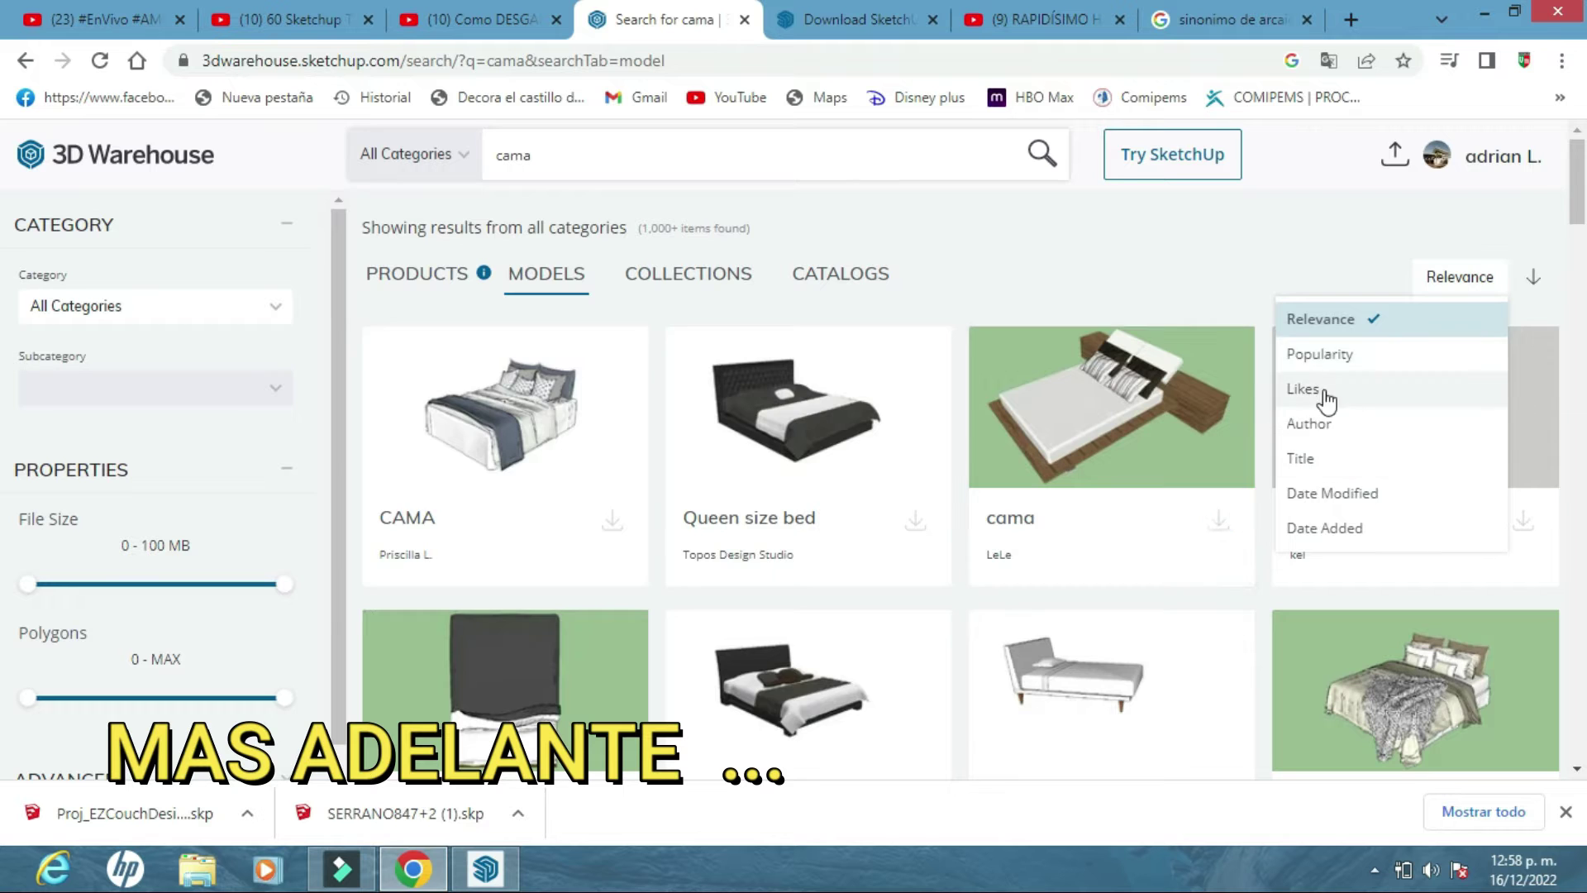
pyautogui.click(1325, 393)
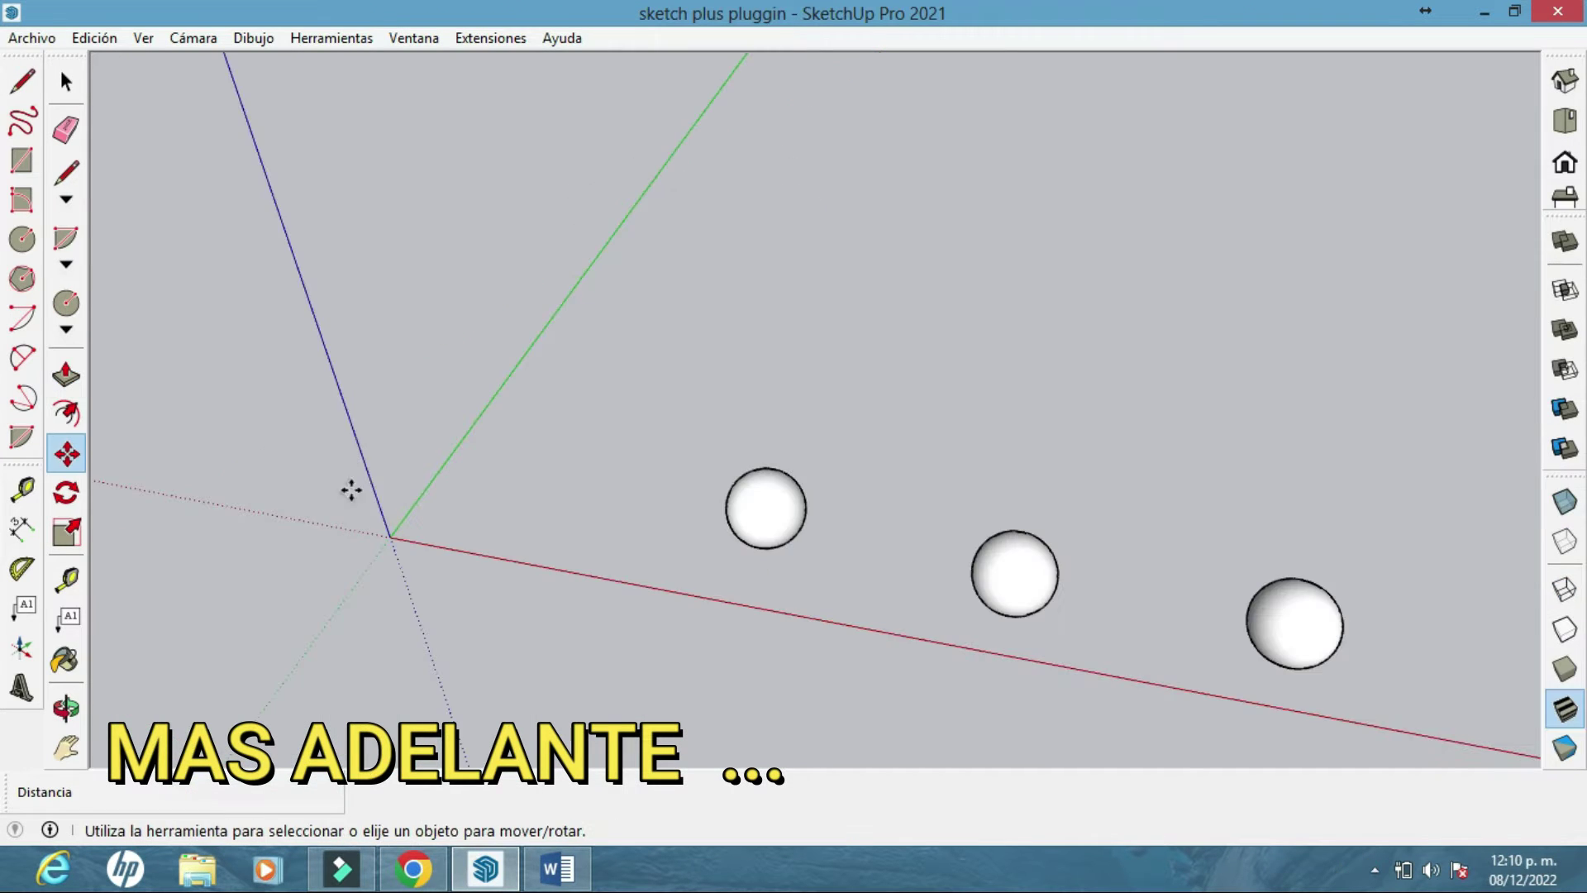
# Select the sphere nearest the origin and start moving it from a point on its surface
pyautogui.moveTo(598, 421); pyautogui.dragTo(591, 400, button='middle')
pyautogui.scroll(2, 592, 400)
pyautogui.press('space')
pyautogui.click(611, 529)
pyautogui.press('m')
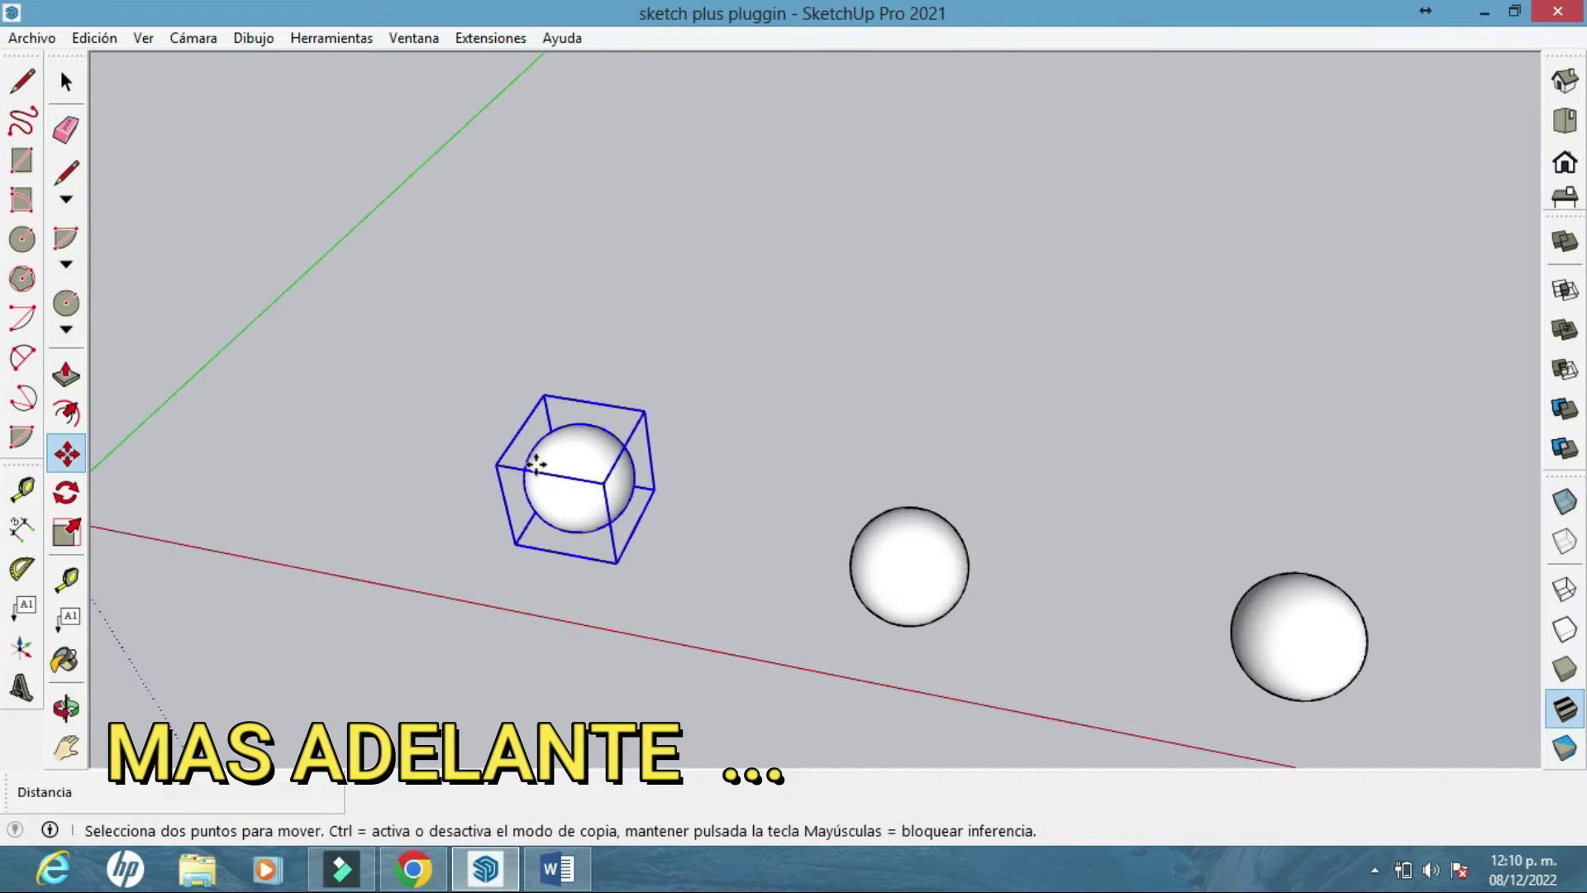
pyautogui.click(569, 537)
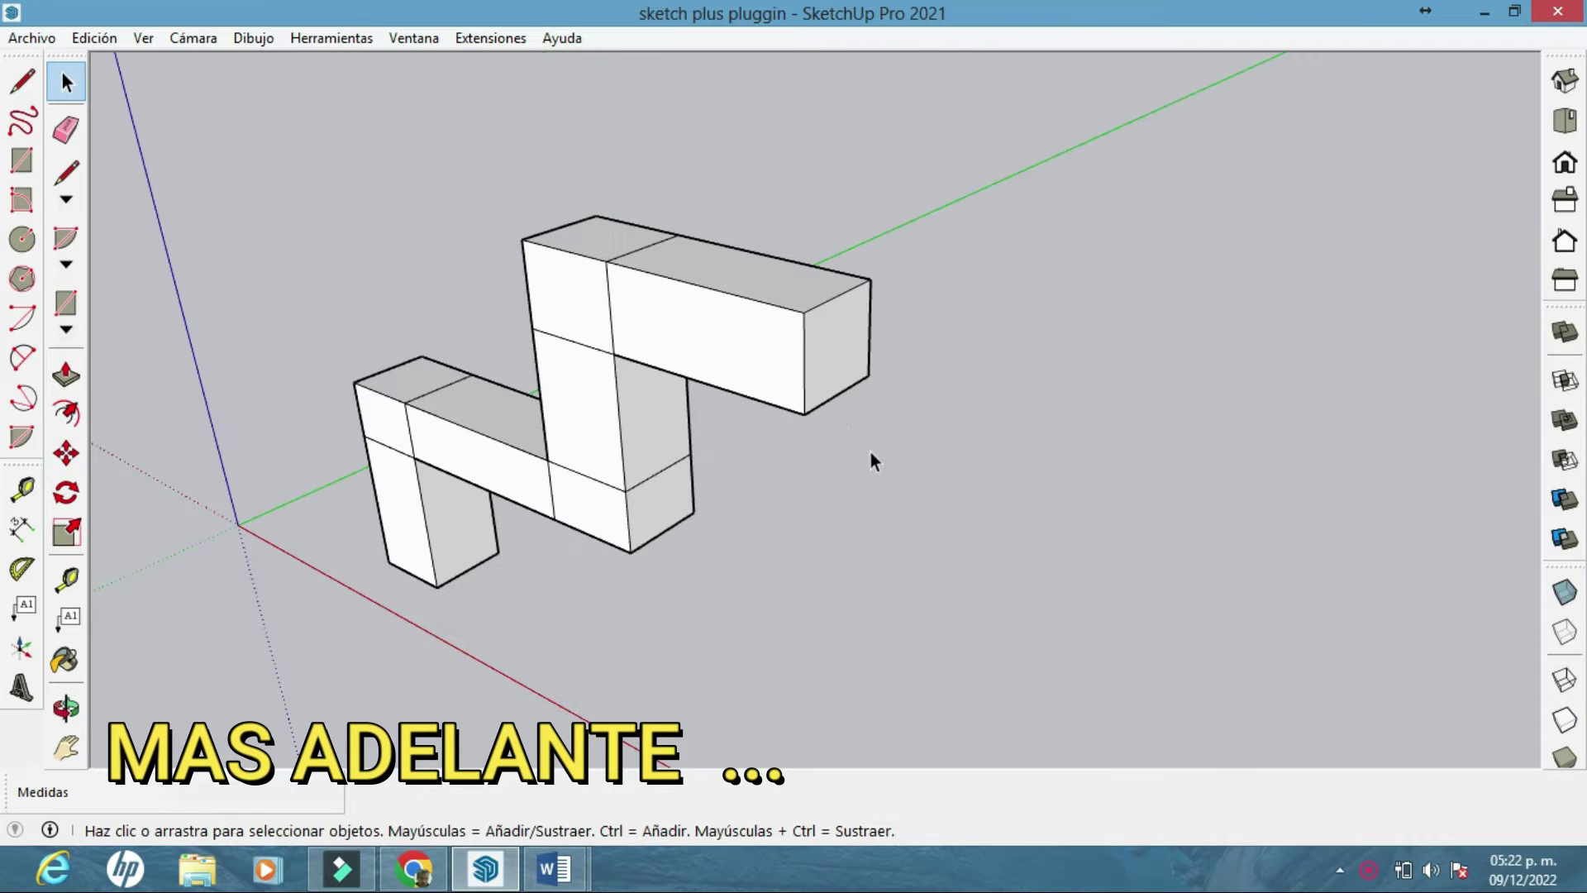
# Enlarge the upper beam's end face uniformly about its centre and extrude it outward as a new segment
pyautogui.click(66, 532)
pyautogui.keyDown('ctrl'); pyautogui.moveTo(870, 279); pyautogui.dragTo(886, 248); pyautogui.keyUp('ctrl')
pyautogui.press('space')
pyautogui.click(66, 374)
pyautogui.moveTo(838, 361); pyautogui.dragTo(1148, 463)
# Scale the end face of the new beam segment about its centre
pyautogui.keyDown('shift'); pyautogui.moveTo(980, 416); pyautogui.dragTo(901, 395, button='middle'); pyautogui.keyUp('shift')
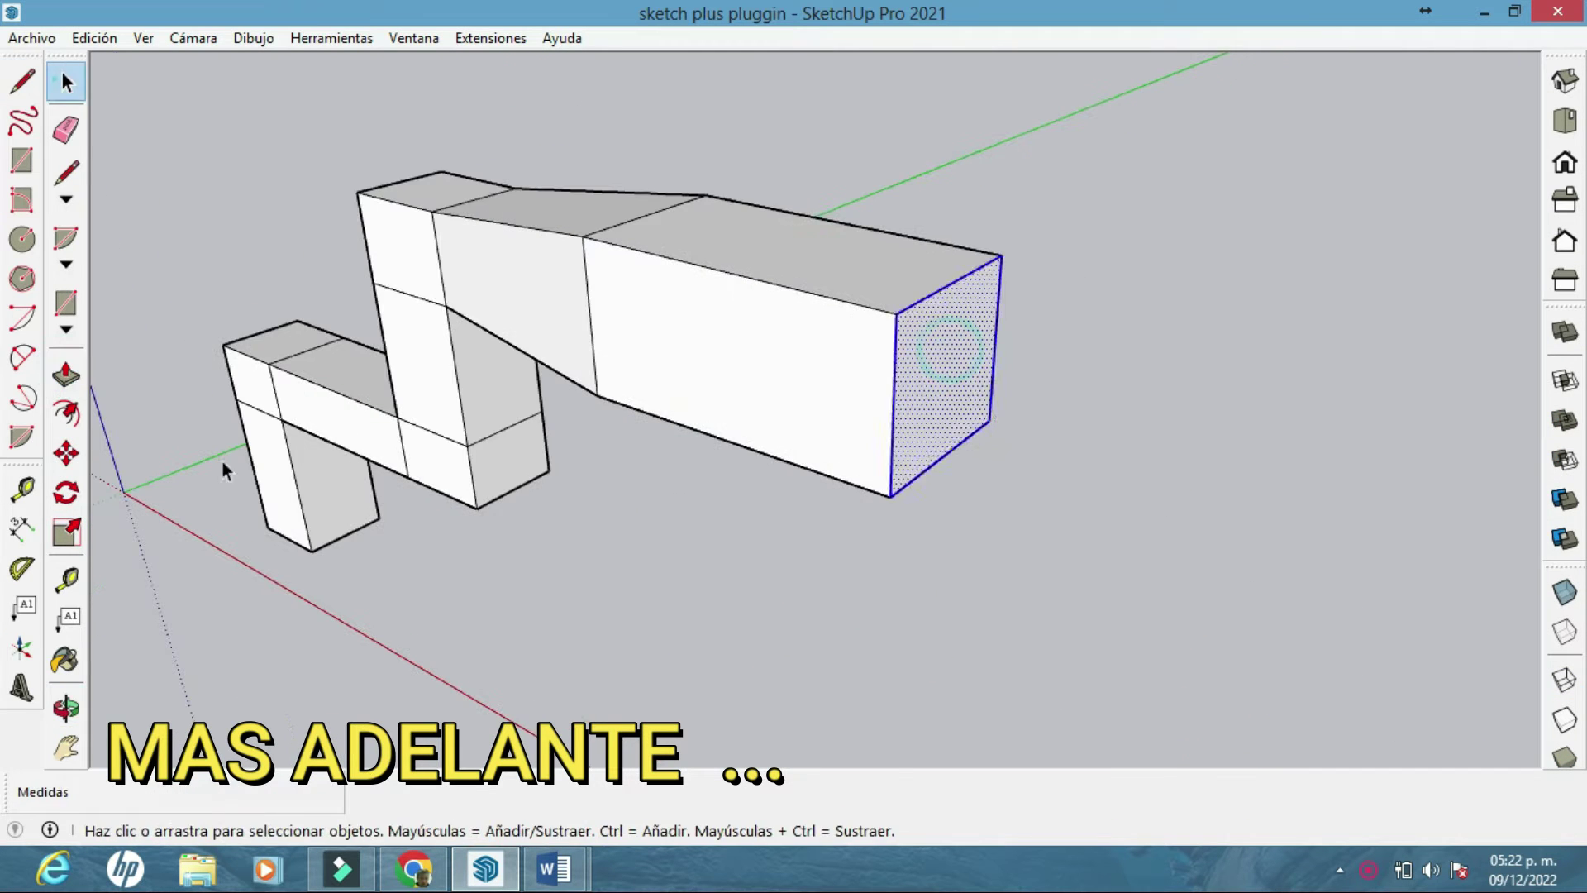
pyautogui.press('s')
pyautogui.keyDown('ctrl'); pyautogui.moveTo(1003, 195); pyautogui.dragTo(964, 336); pyautogui.keyUp('ctrl')
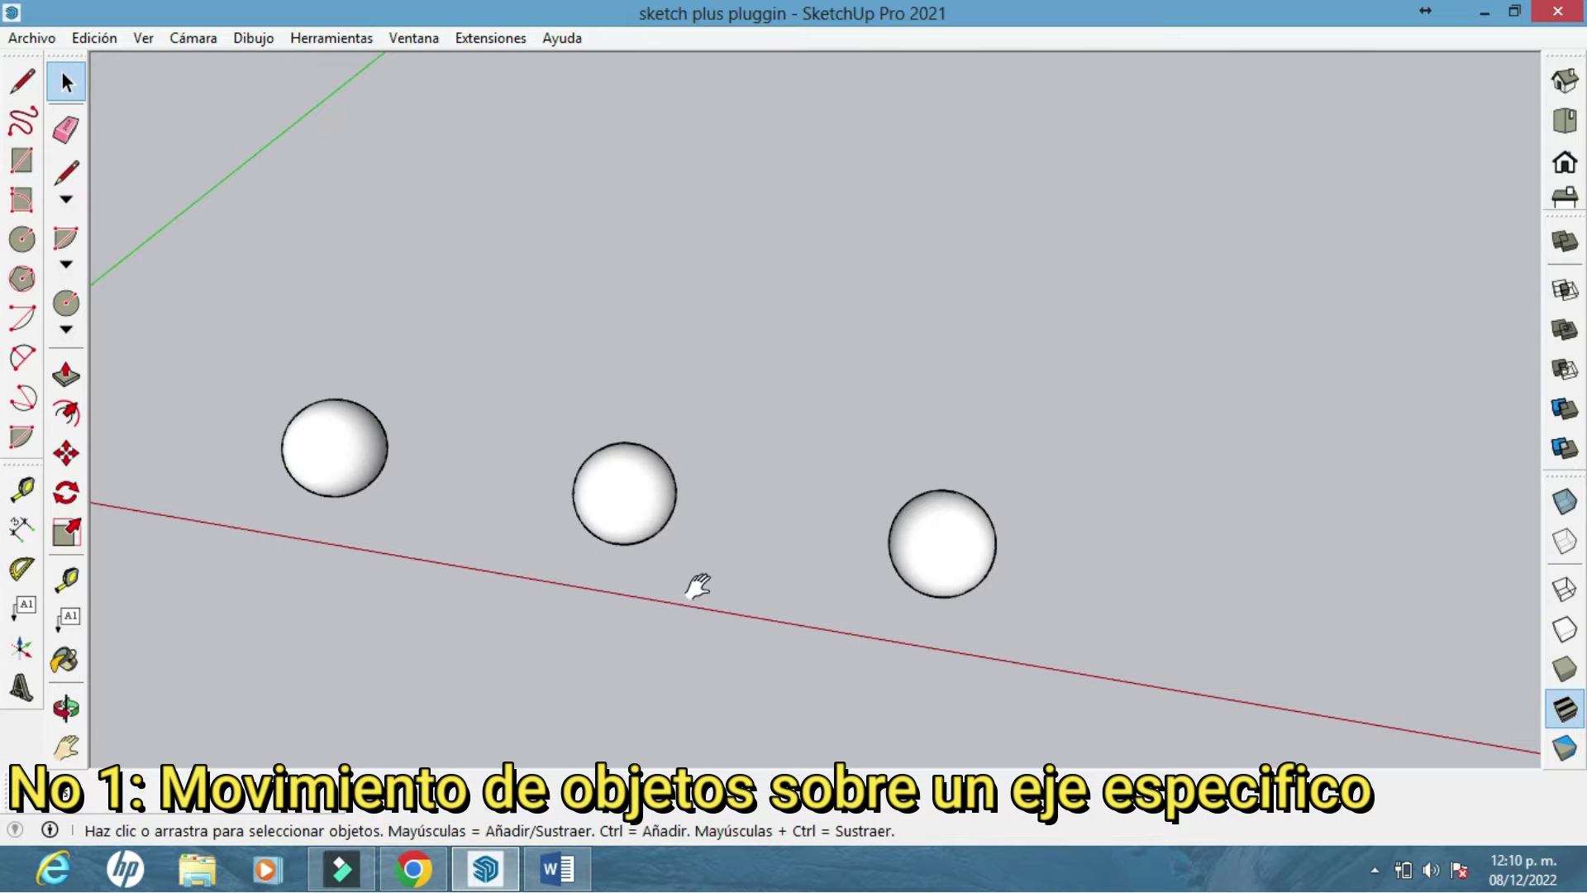
# Move the first sphere of the row about 0.44 m
pyautogui.keyDown('shift'); pyautogui.moveTo(698, 585); pyautogui.dragTo(546, 483, button='middle'); pyautogui.keyUp('shift')
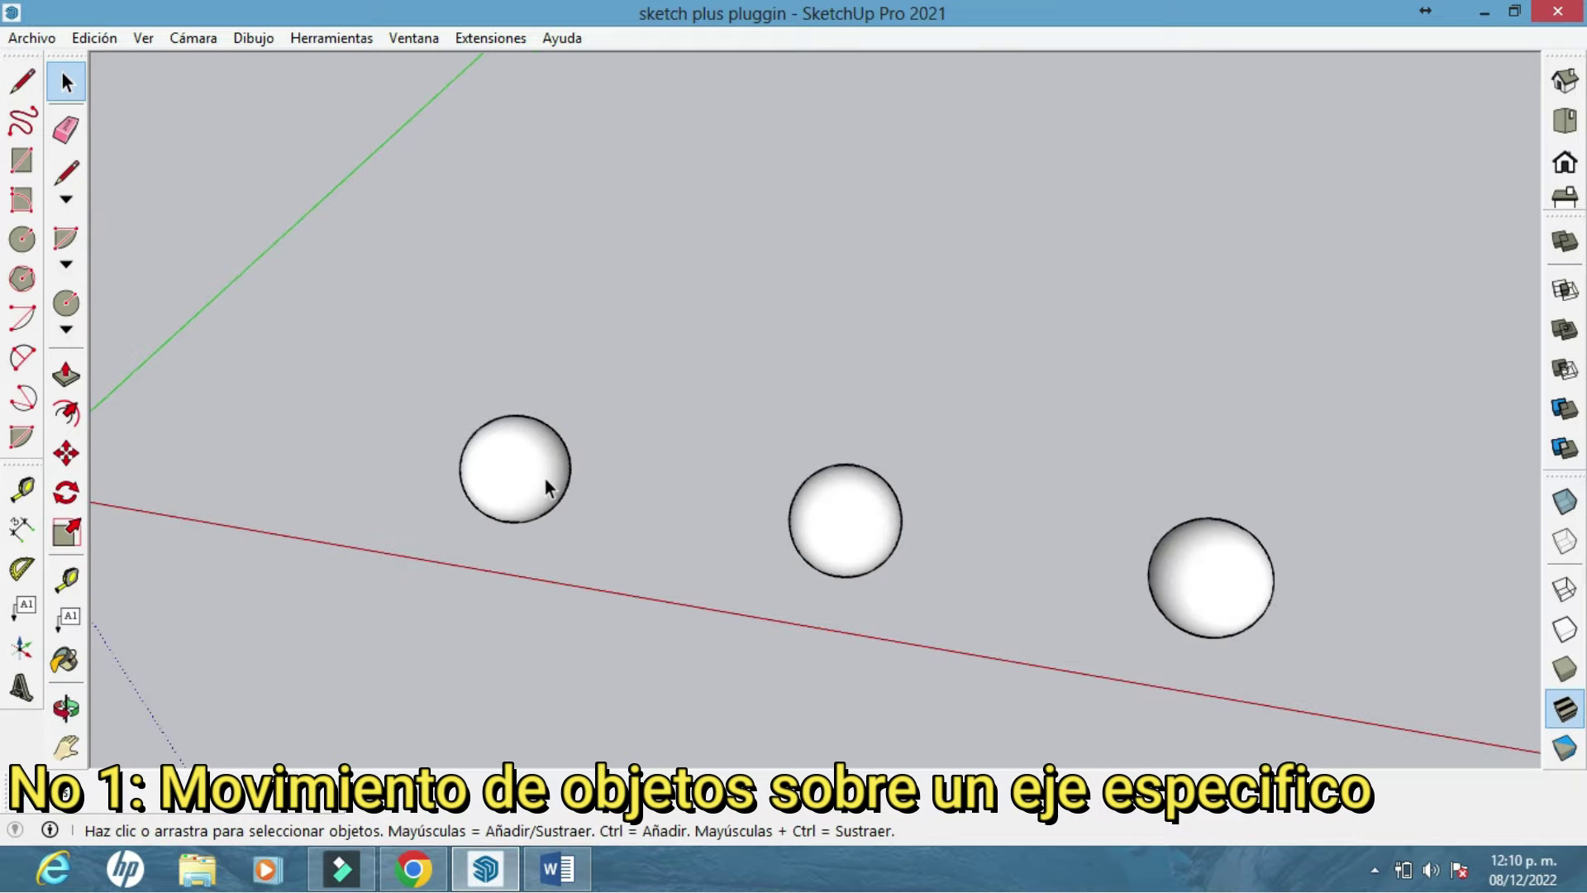
pyautogui.click(544, 477)
pyautogui.click(459, 477)
pyautogui.click(66, 453)
pyautogui.click(531, 446)
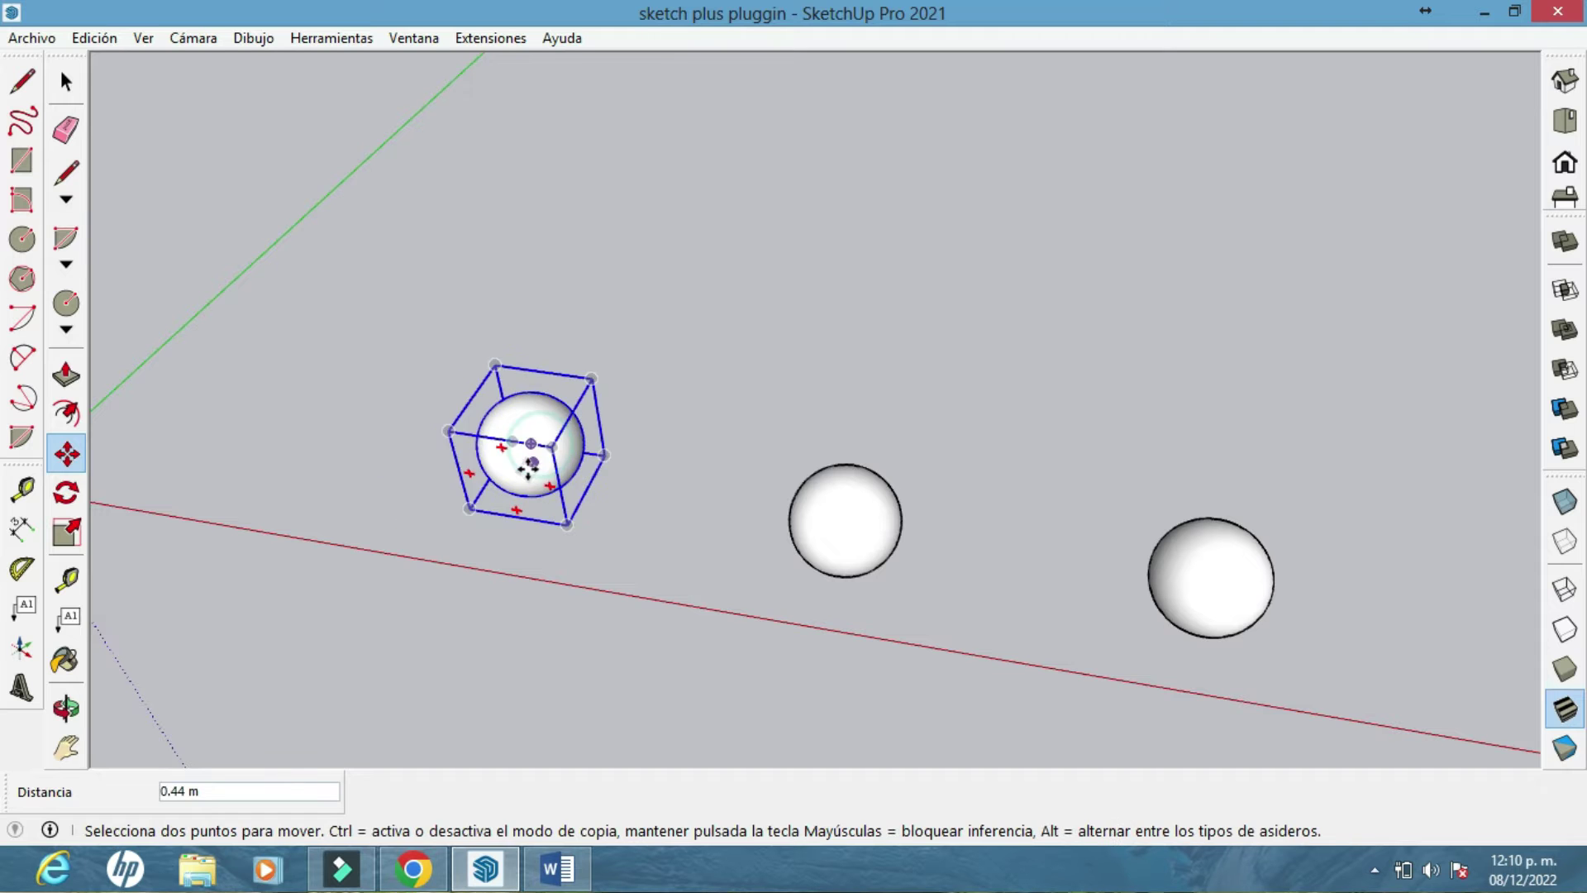
# Move the sphere nearest the origin about 3.11 m upward along the blue axis
pyautogui.scroll(-2, 529, 469)
pyautogui.keyDown('shift'); pyautogui.moveTo(612, 485); pyautogui.dragTo(860, 548, button='middle'); pyautogui.keyUp('shift')
pyautogui.moveTo(621, 588); pyautogui.dragTo(631, 606, button='middle')
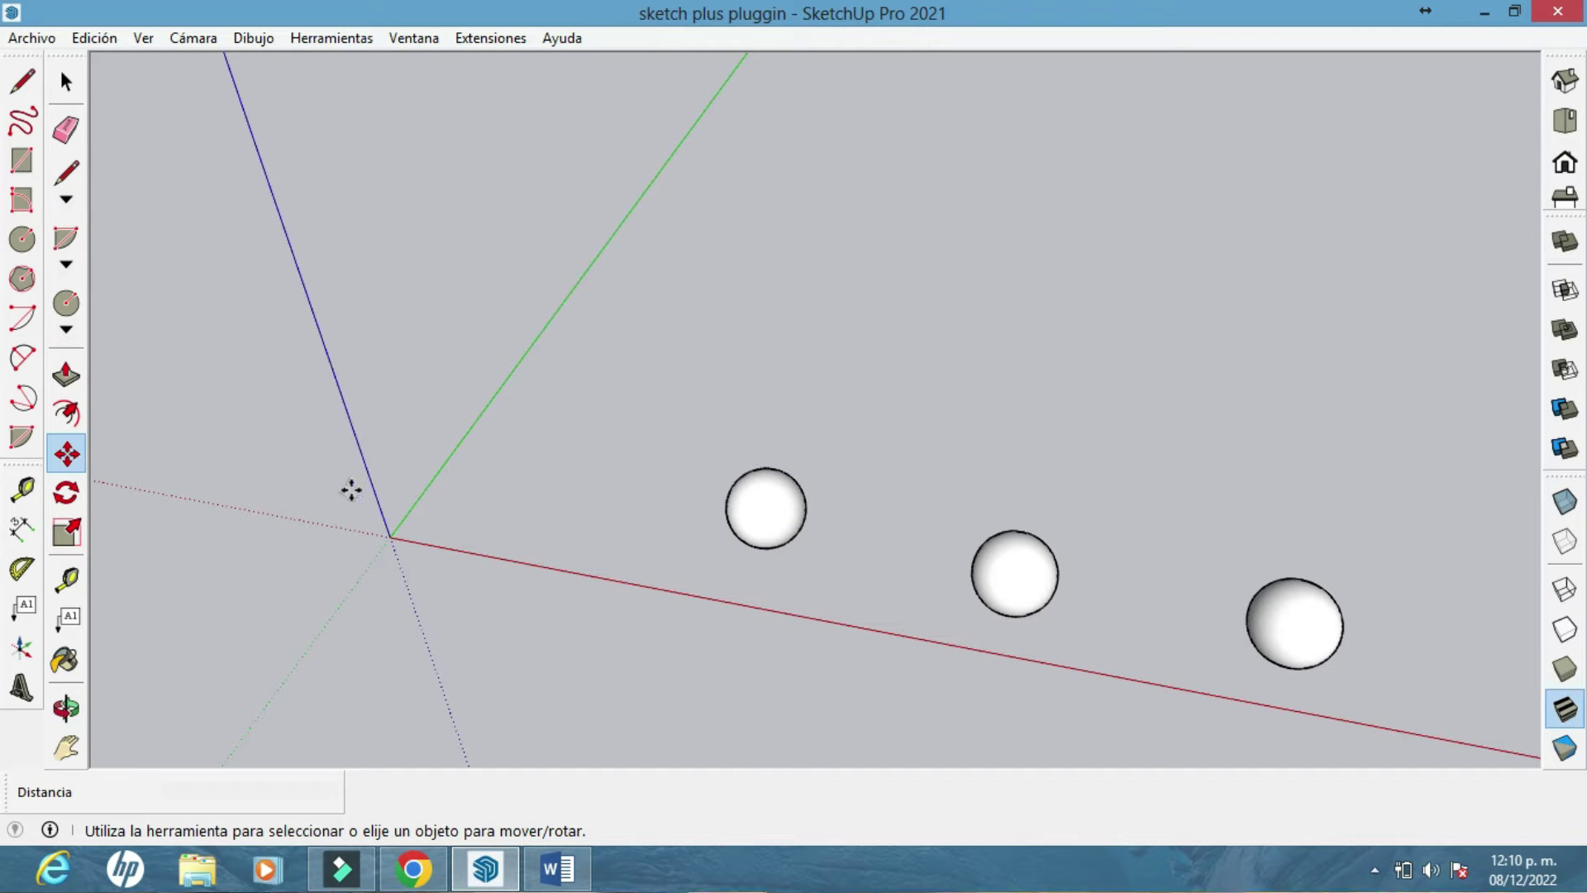
pyautogui.moveTo(561, 408); pyautogui.dragTo(397, 388, button='middle')
pyautogui.keyDown('shift'); pyautogui.moveTo(607, 416); pyautogui.dragTo(591, 403, button='middle'); pyautogui.keyUp('shift')
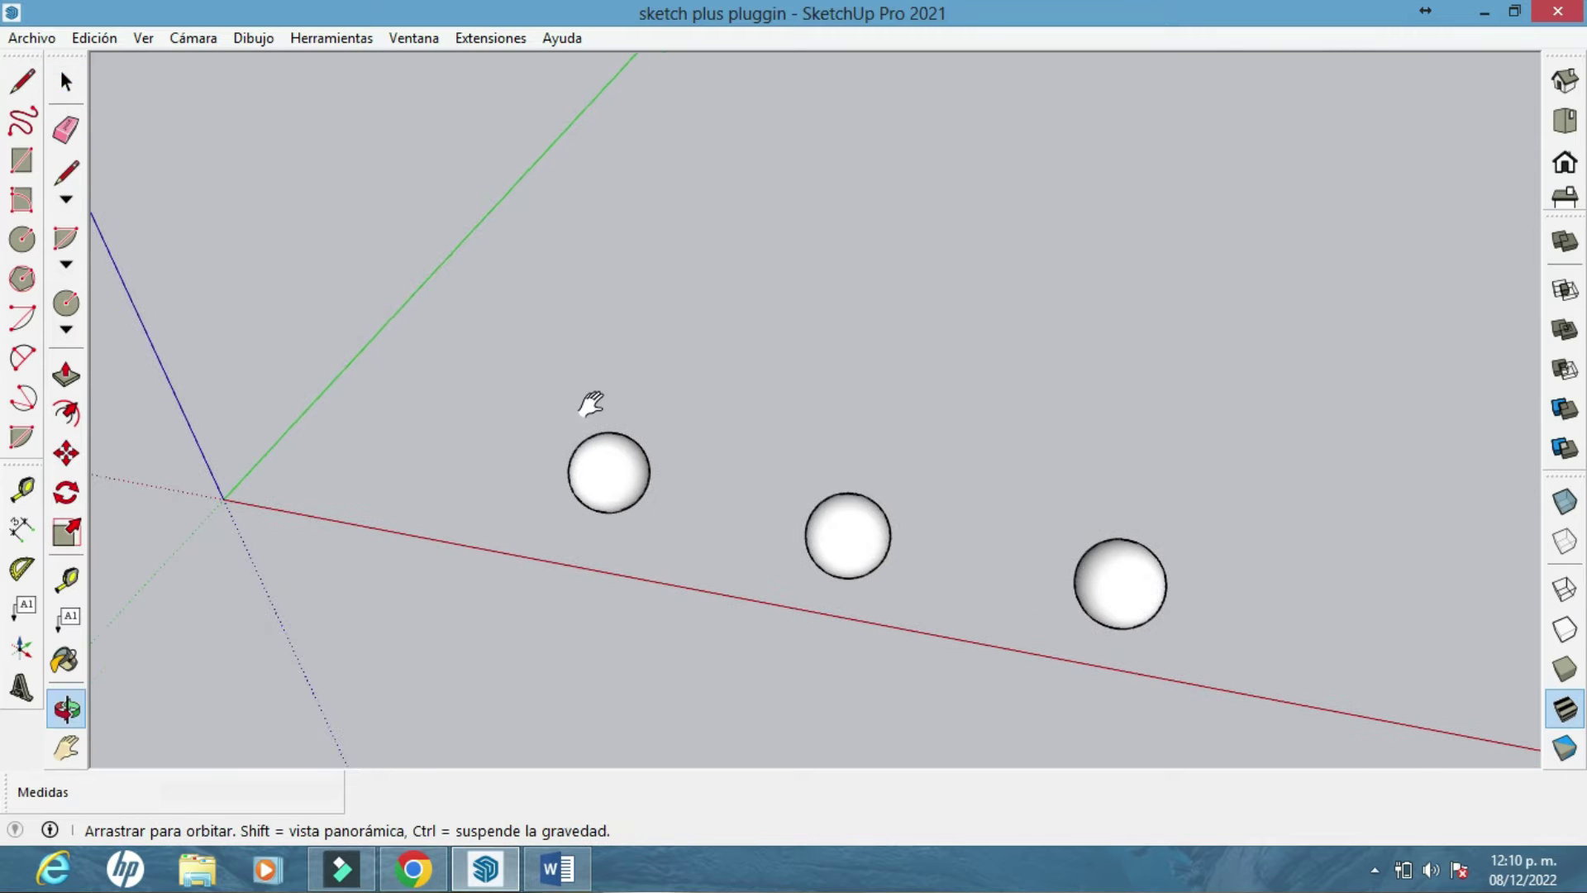
pyautogui.click(618, 473)
pyautogui.scroll(3, 694, 454)
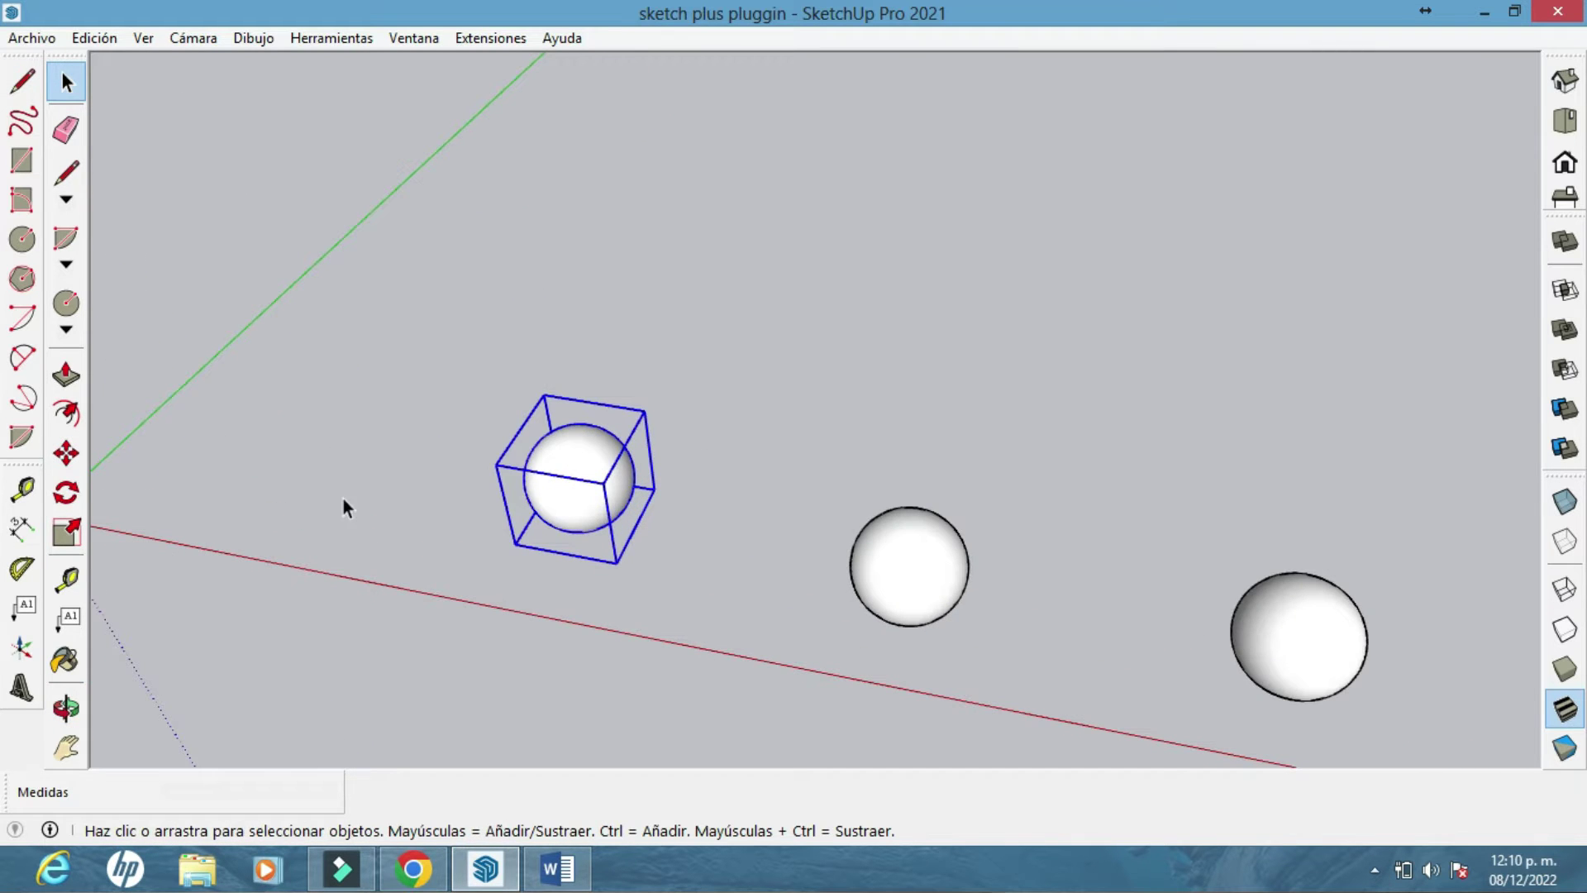
pyautogui.click(55, 454)
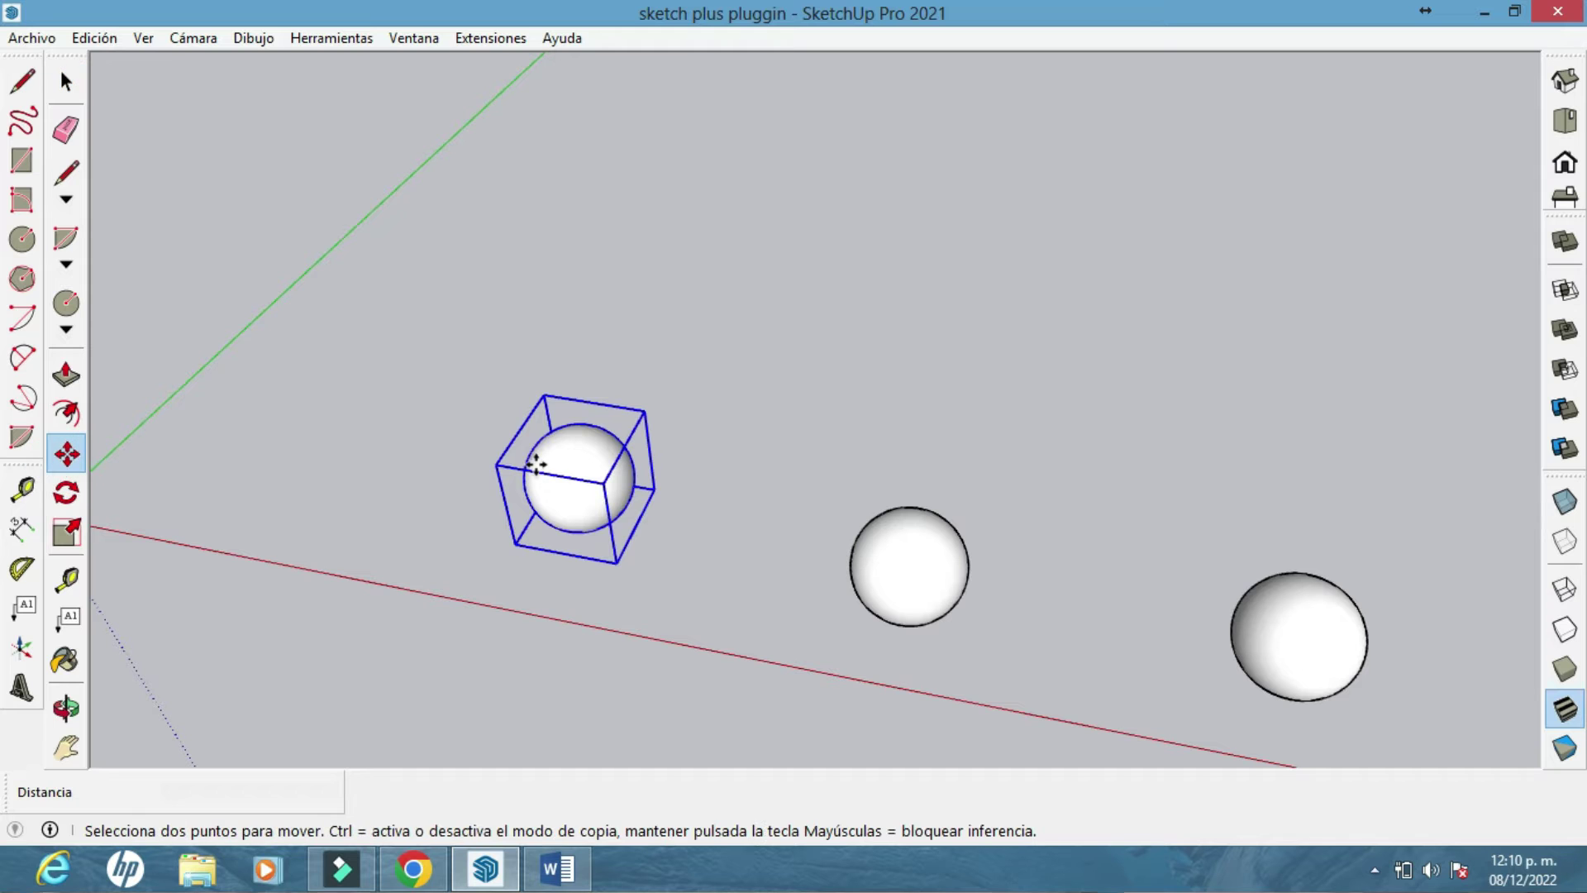
pyautogui.click(567, 513)
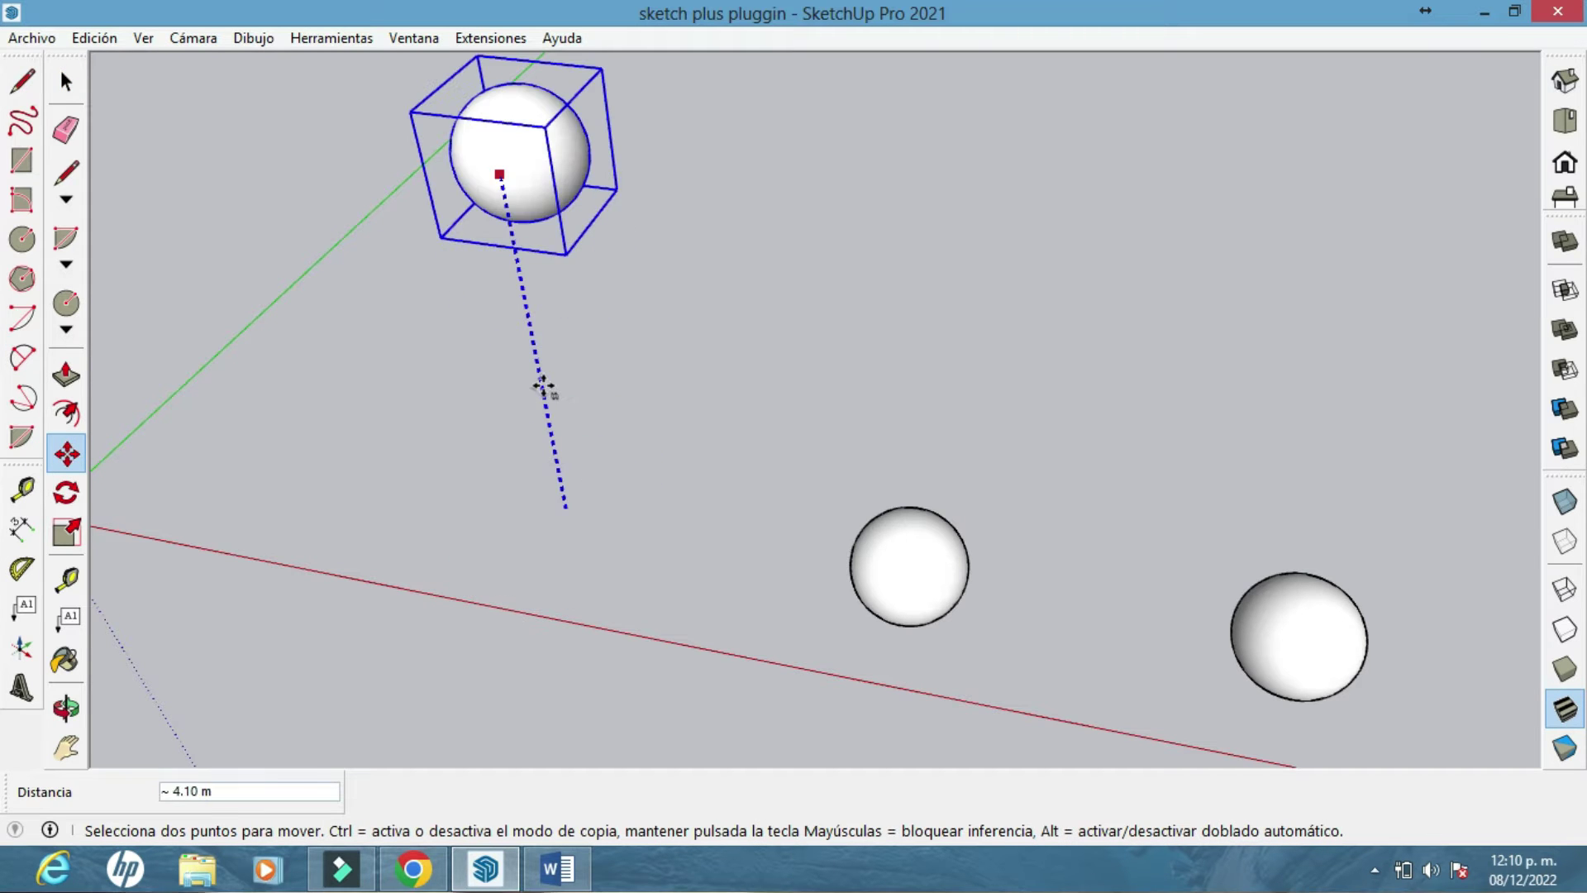
pyautogui.click(519, 269)
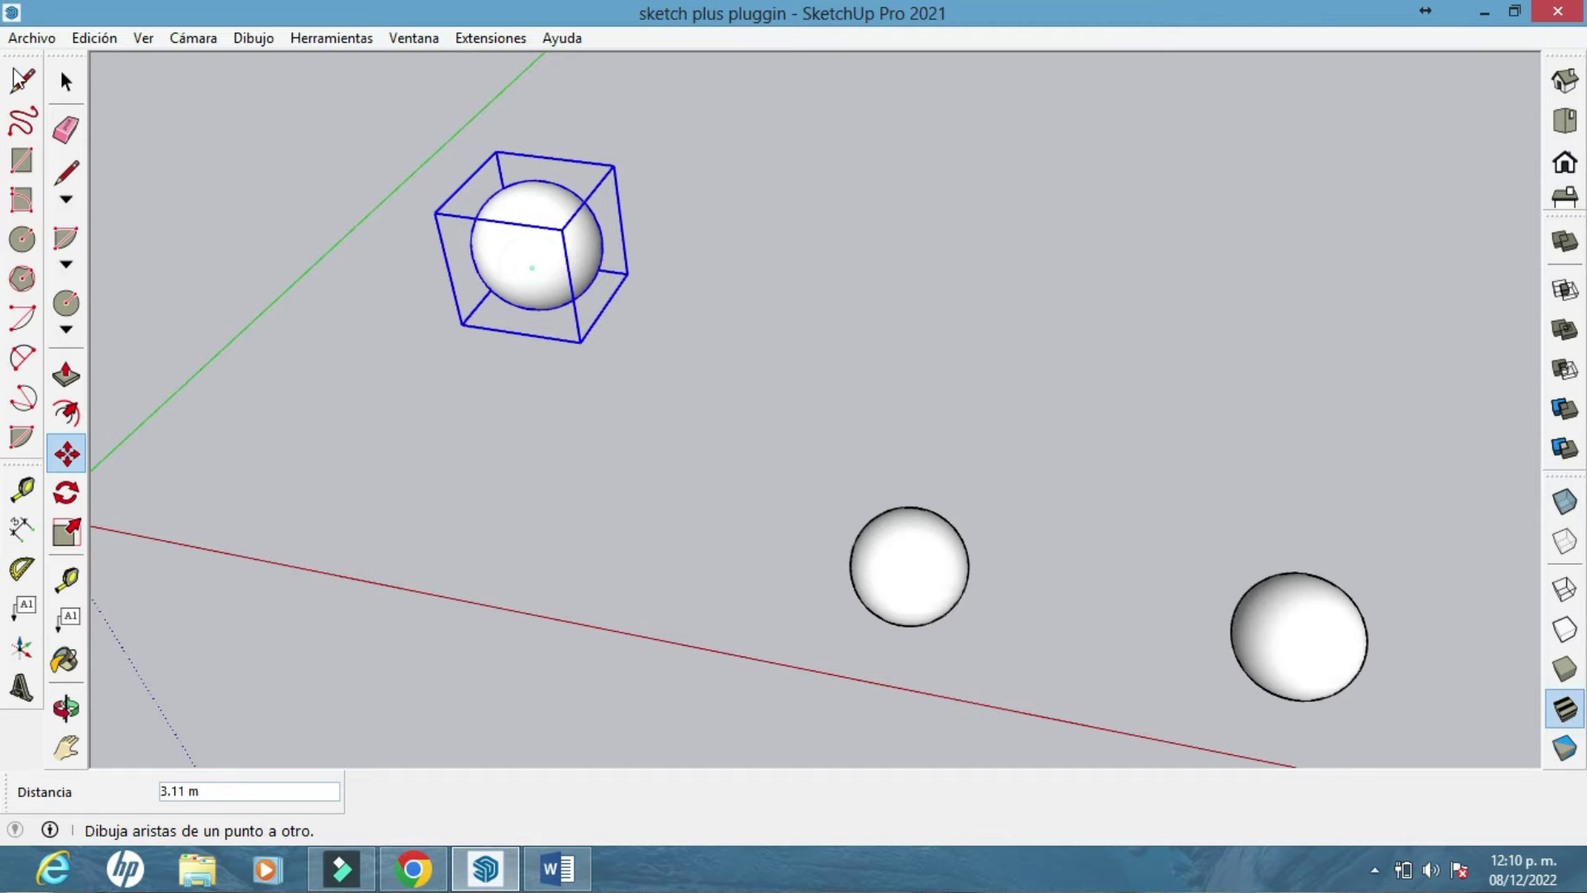
# Move the middle sphere about 3.98 m back along the green axis
pyautogui.click(66, 82)
pyautogui.click(879, 567)
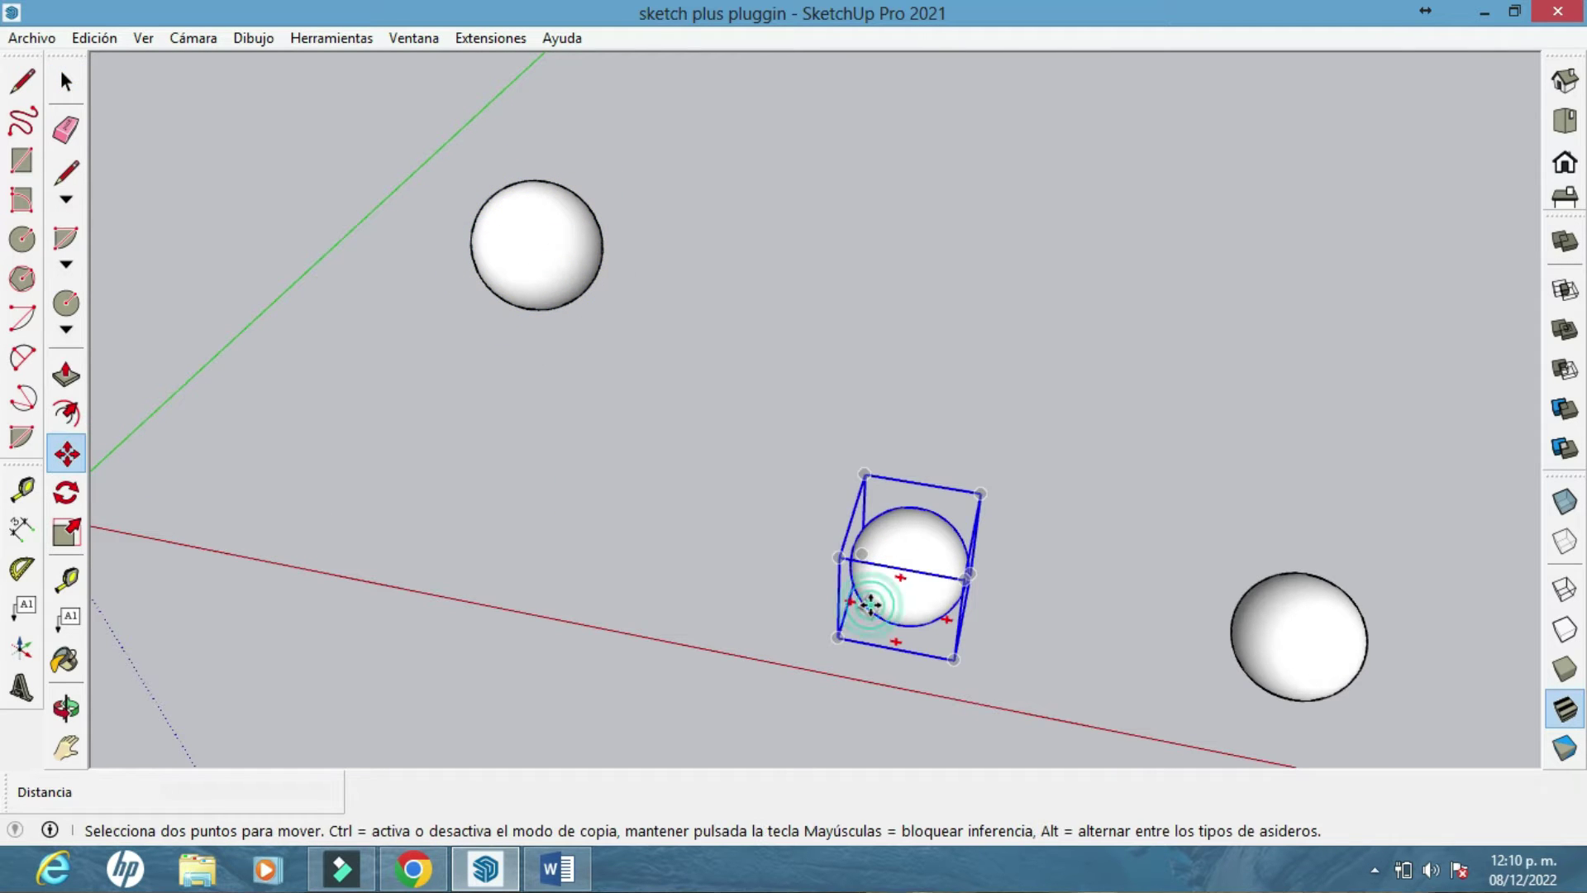
pyautogui.click(870, 604)
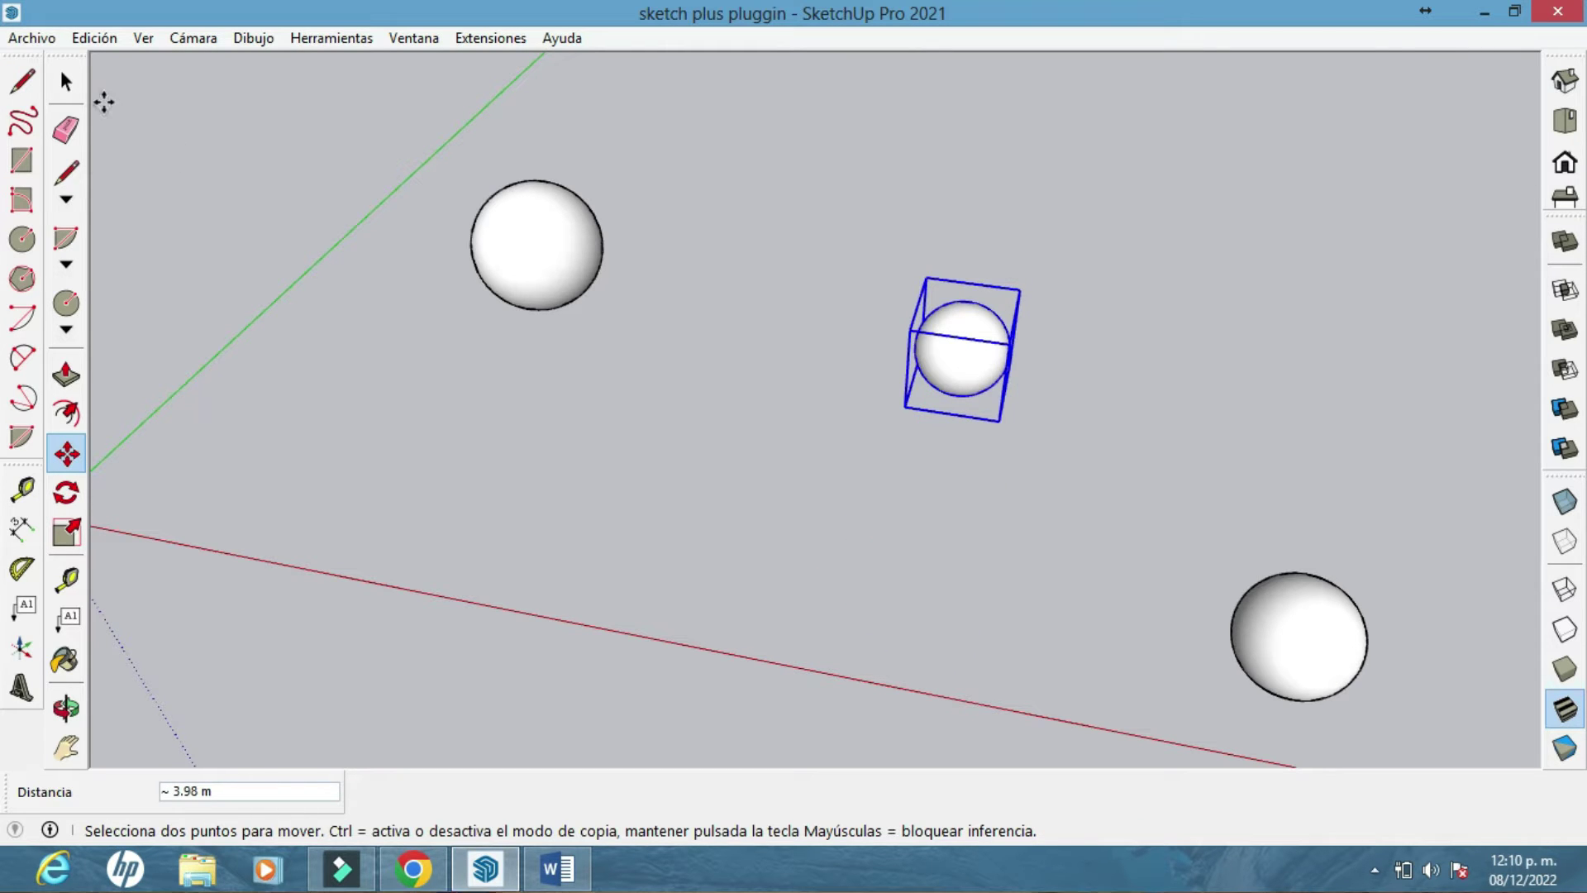
# Move the sphere farthest from the origin outward along the red axis
pyautogui.click(65, 82)
pyautogui.click(1289, 645)
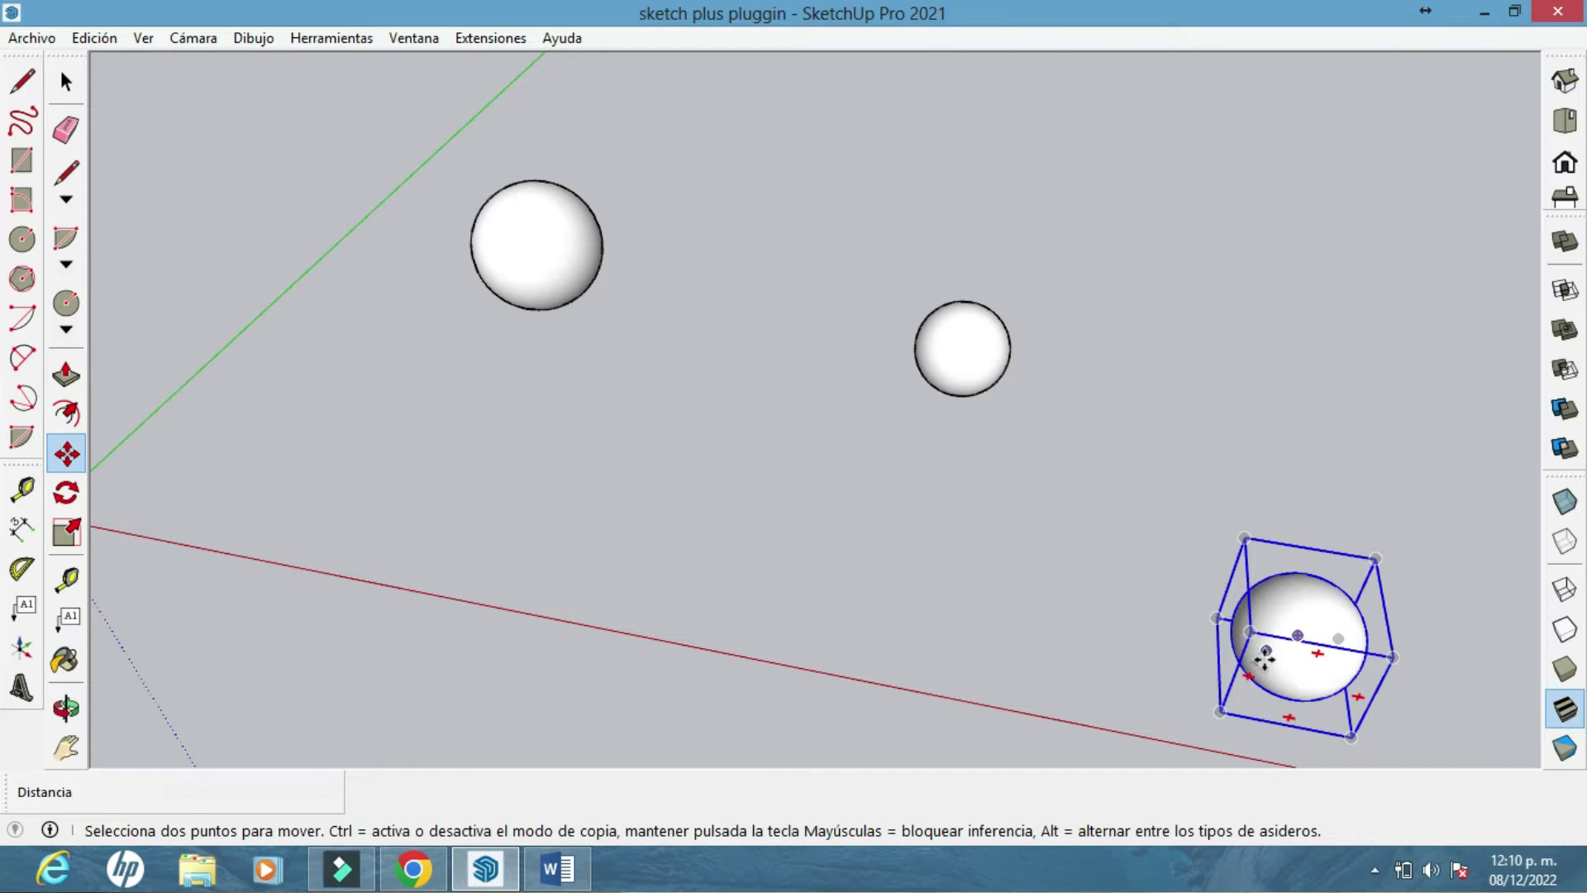
pyautogui.moveTo(1264, 657); pyautogui.dragTo(1063, 576, button='middle')
pyautogui.click(950, 578)
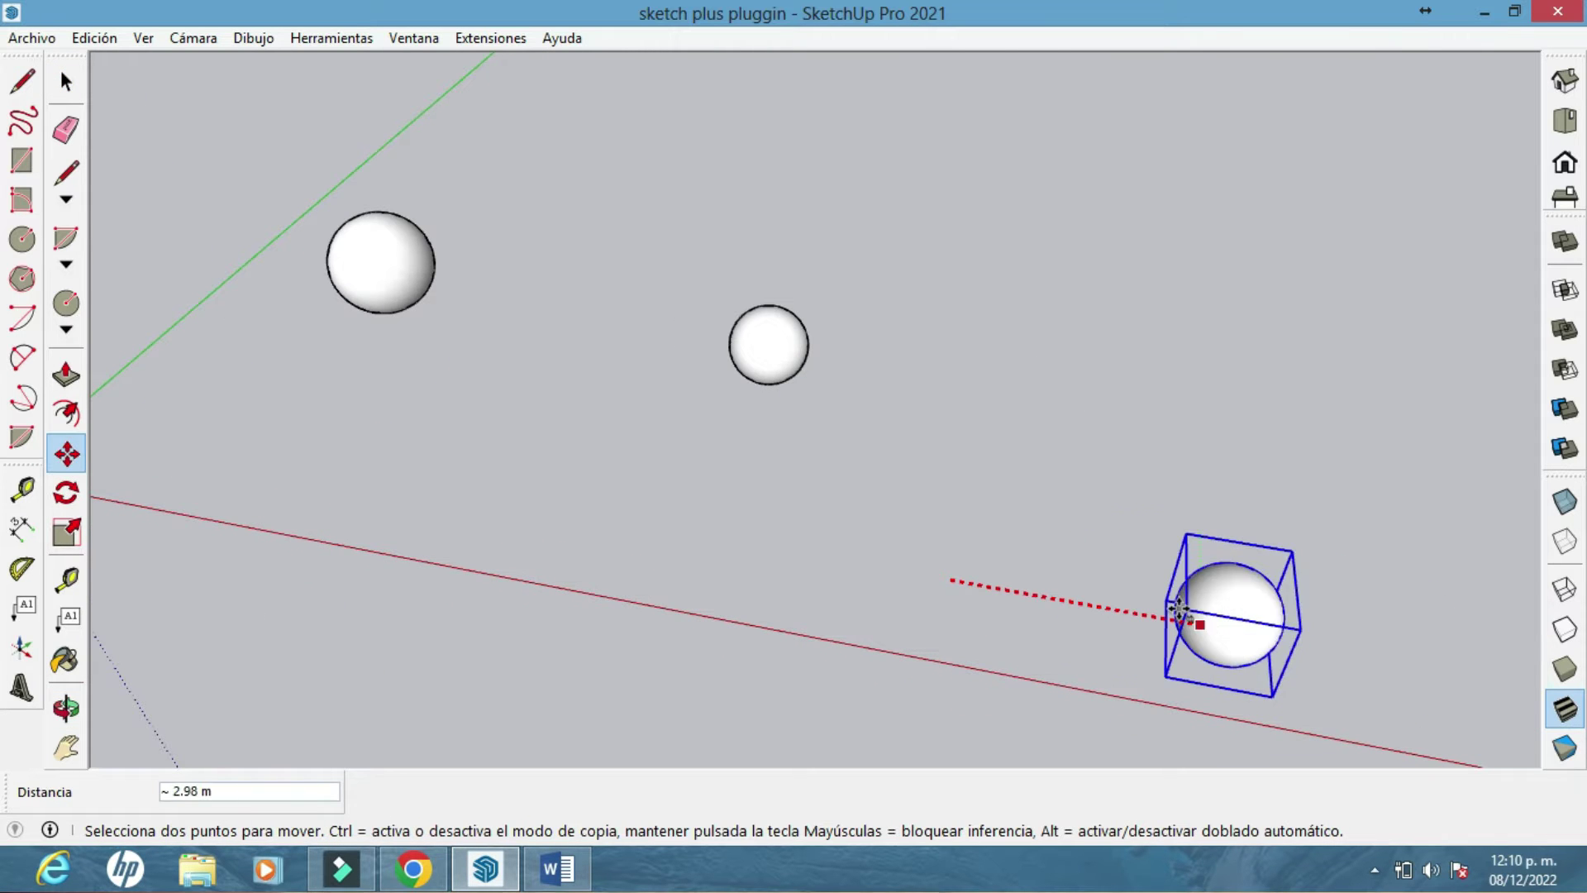
pyautogui.moveTo(1250, 630); pyautogui.dragTo(1004, 577, button='middle')
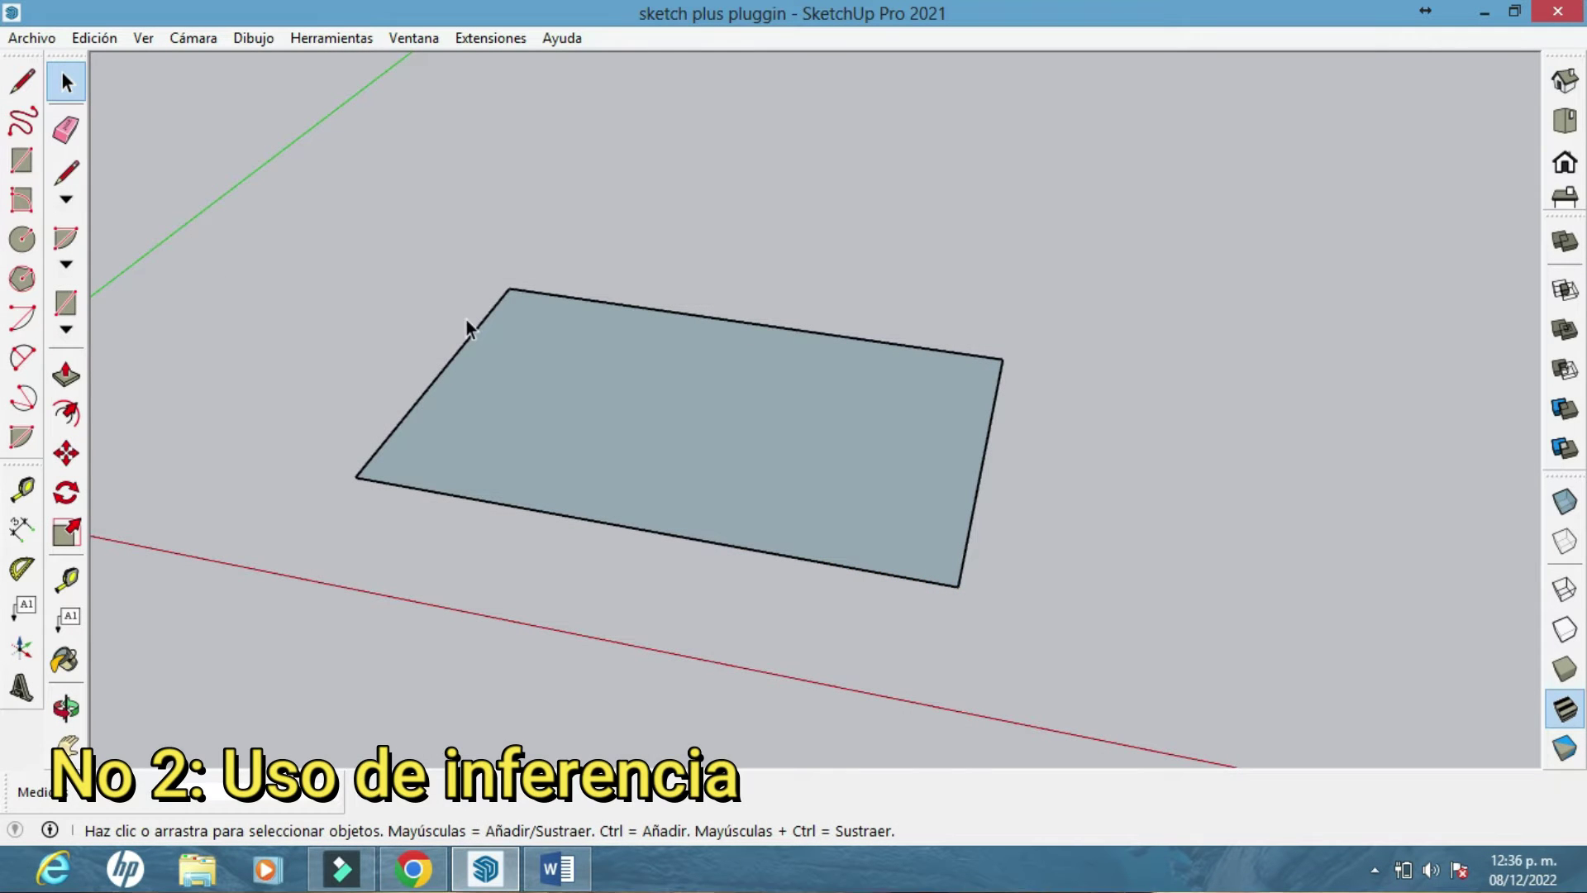
# Draw an adjoining rectangle with lines along the red and green axes, aligning its outer corner by inference with the existing rectangle's far corner
pyautogui.click(66, 172)
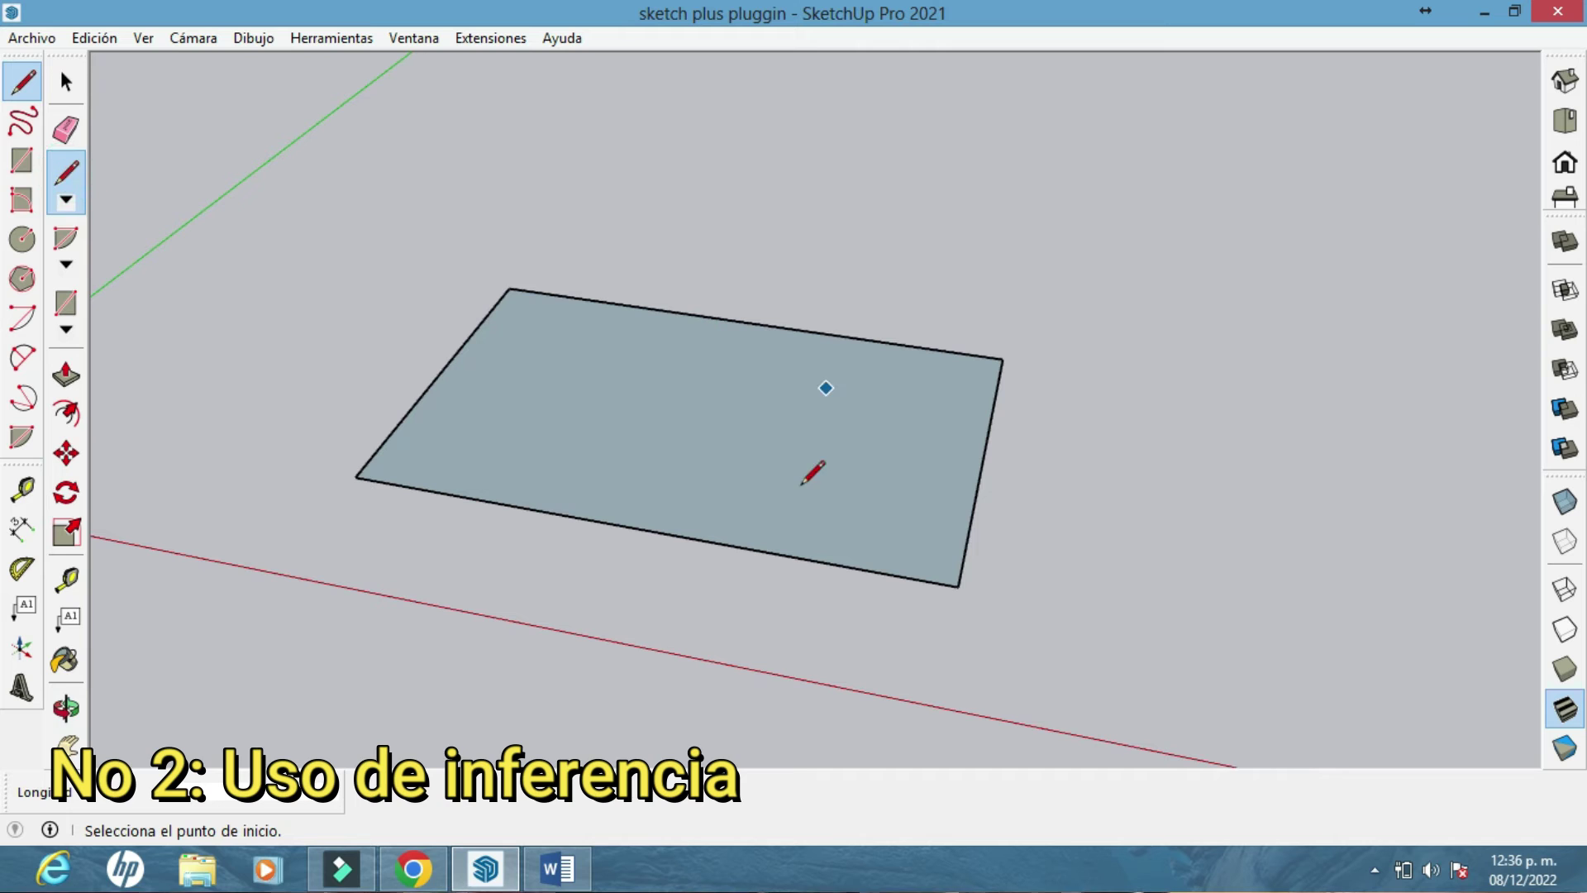
pyautogui.click(957, 585)
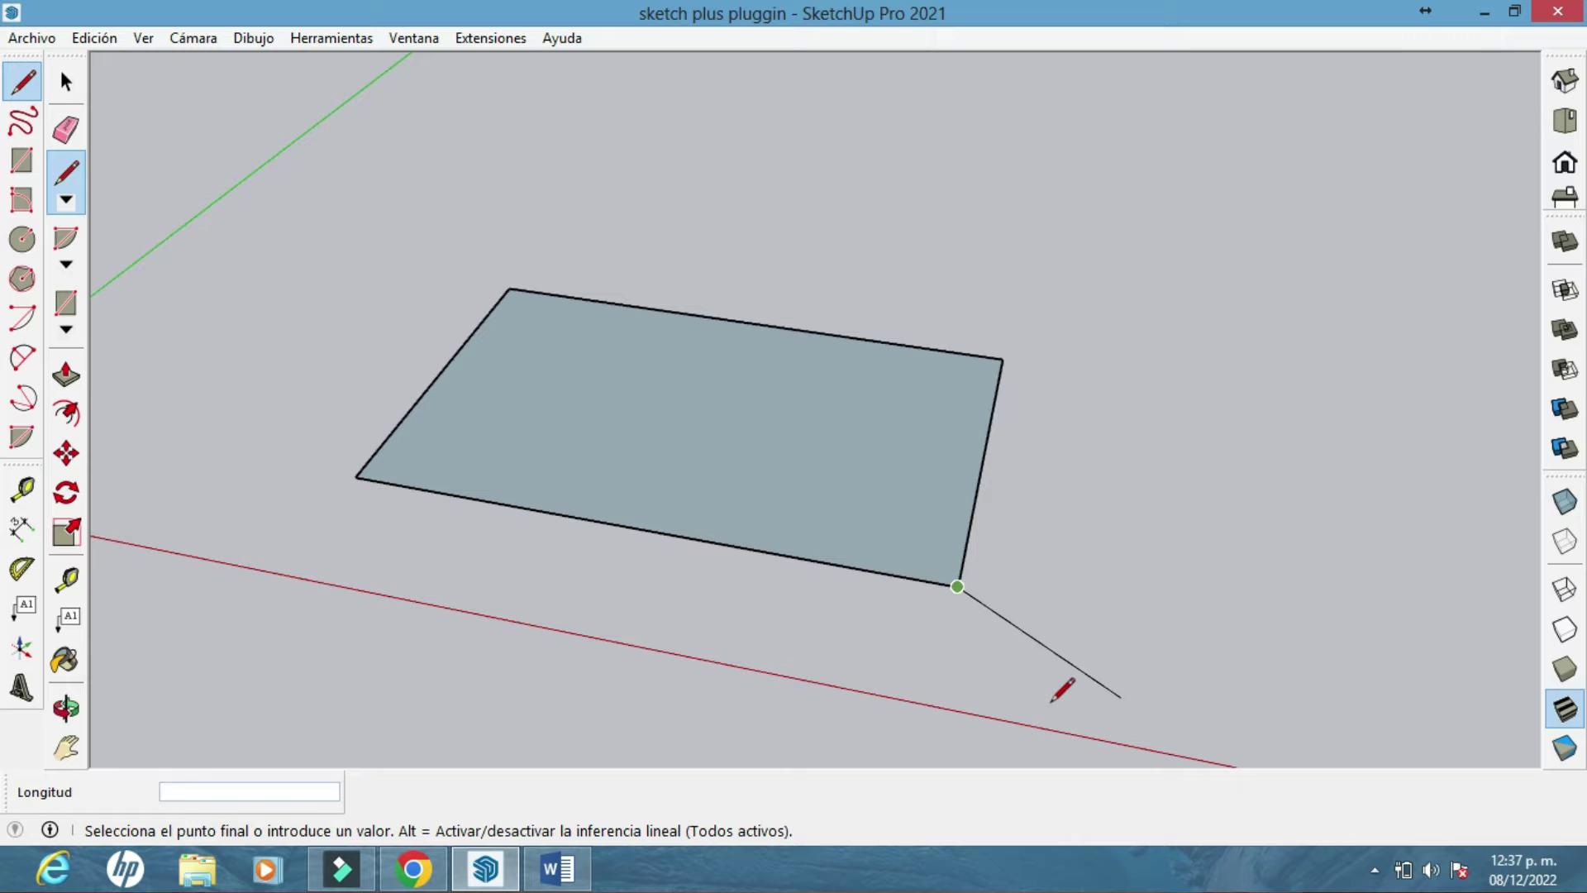
pyautogui.scroll(-2, 918, 747)
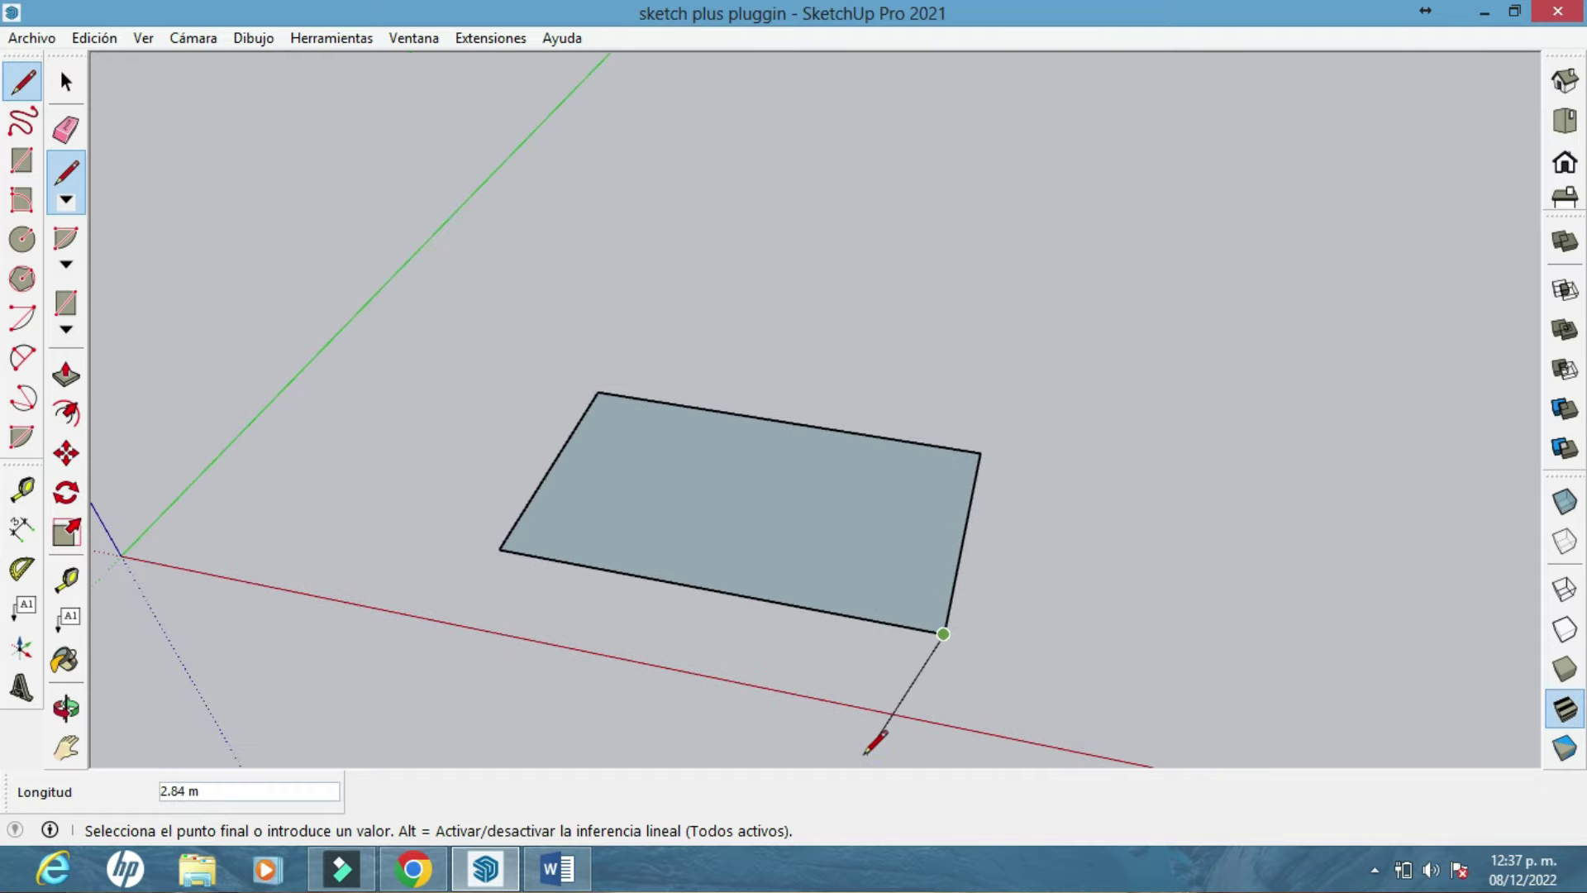
pyautogui.click(1183, 679)
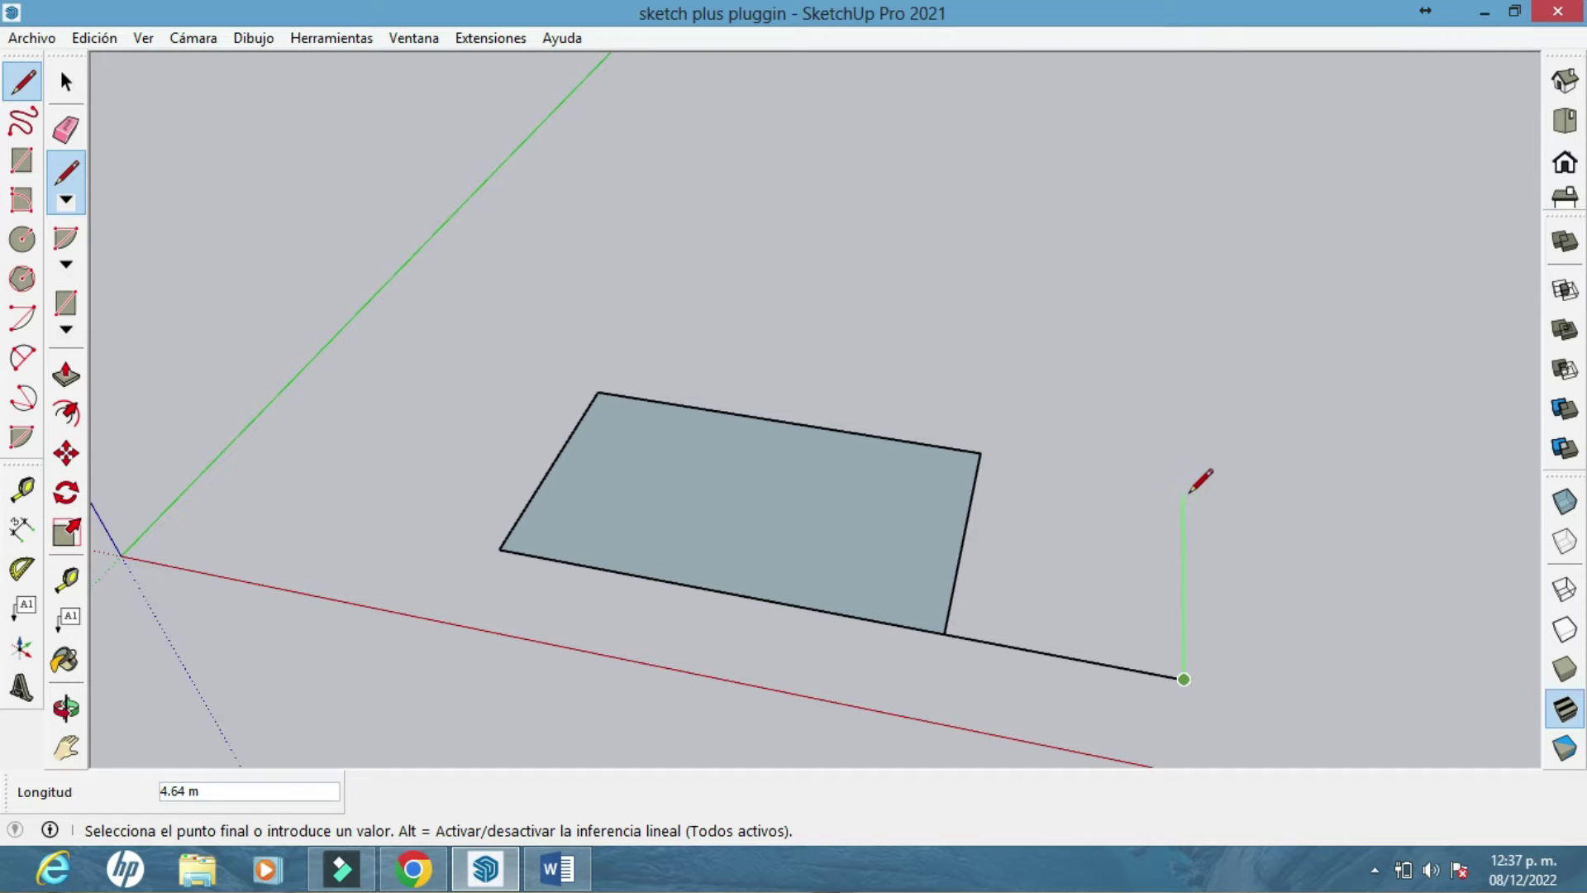
pyautogui.keyDown('shift'); pyautogui.moveTo(1207, 488); pyautogui.dragTo(996, 450, button='middle'); pyautogui.keyUp('shift')
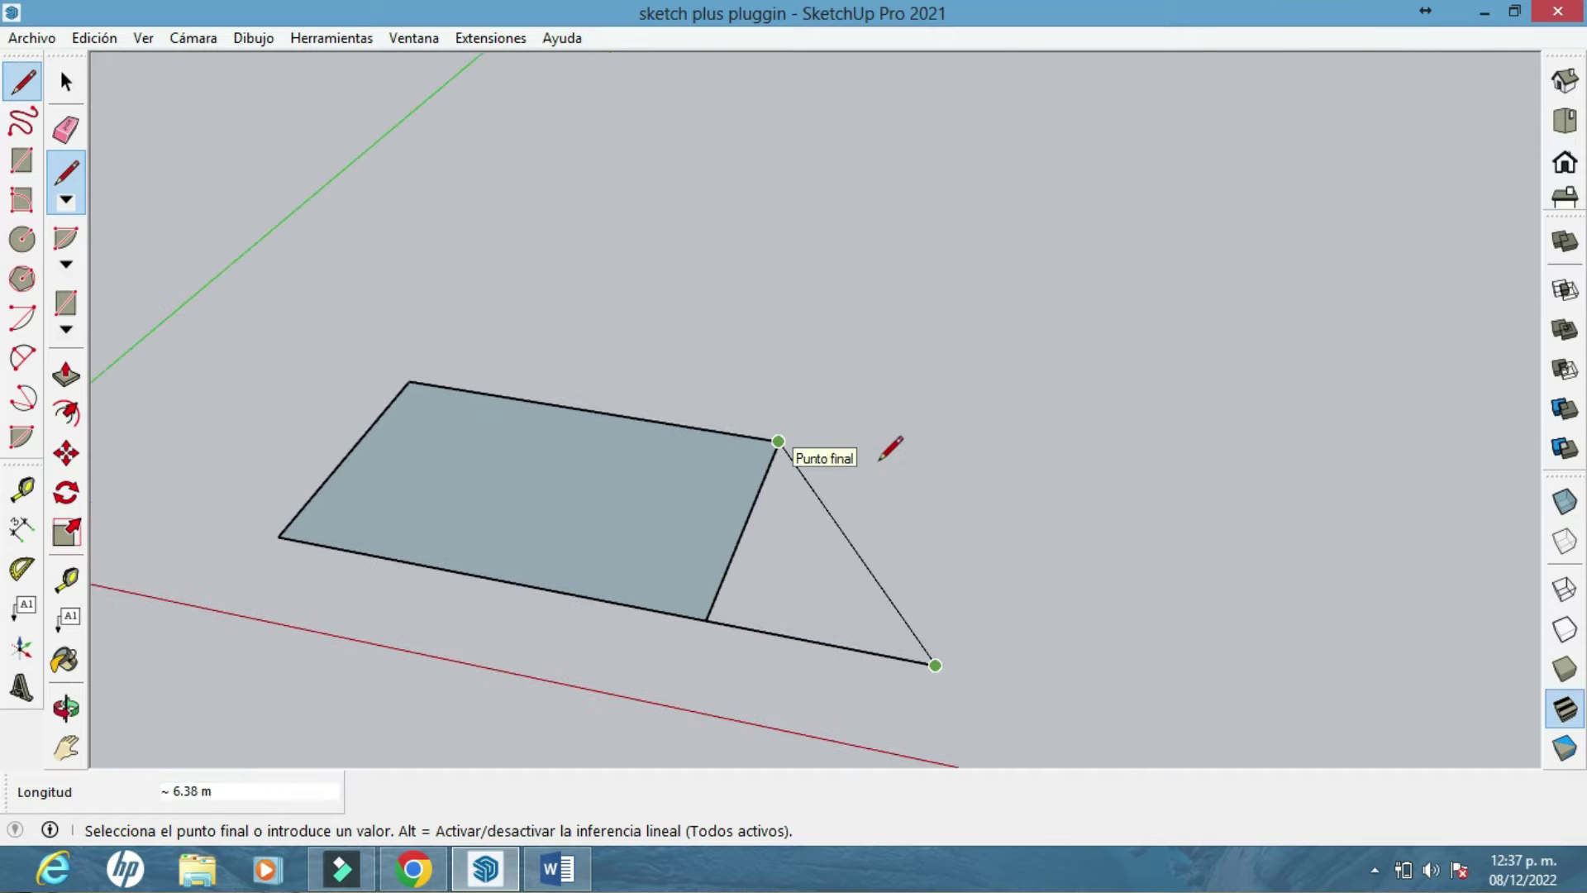
pyautogui.click(992, 476)
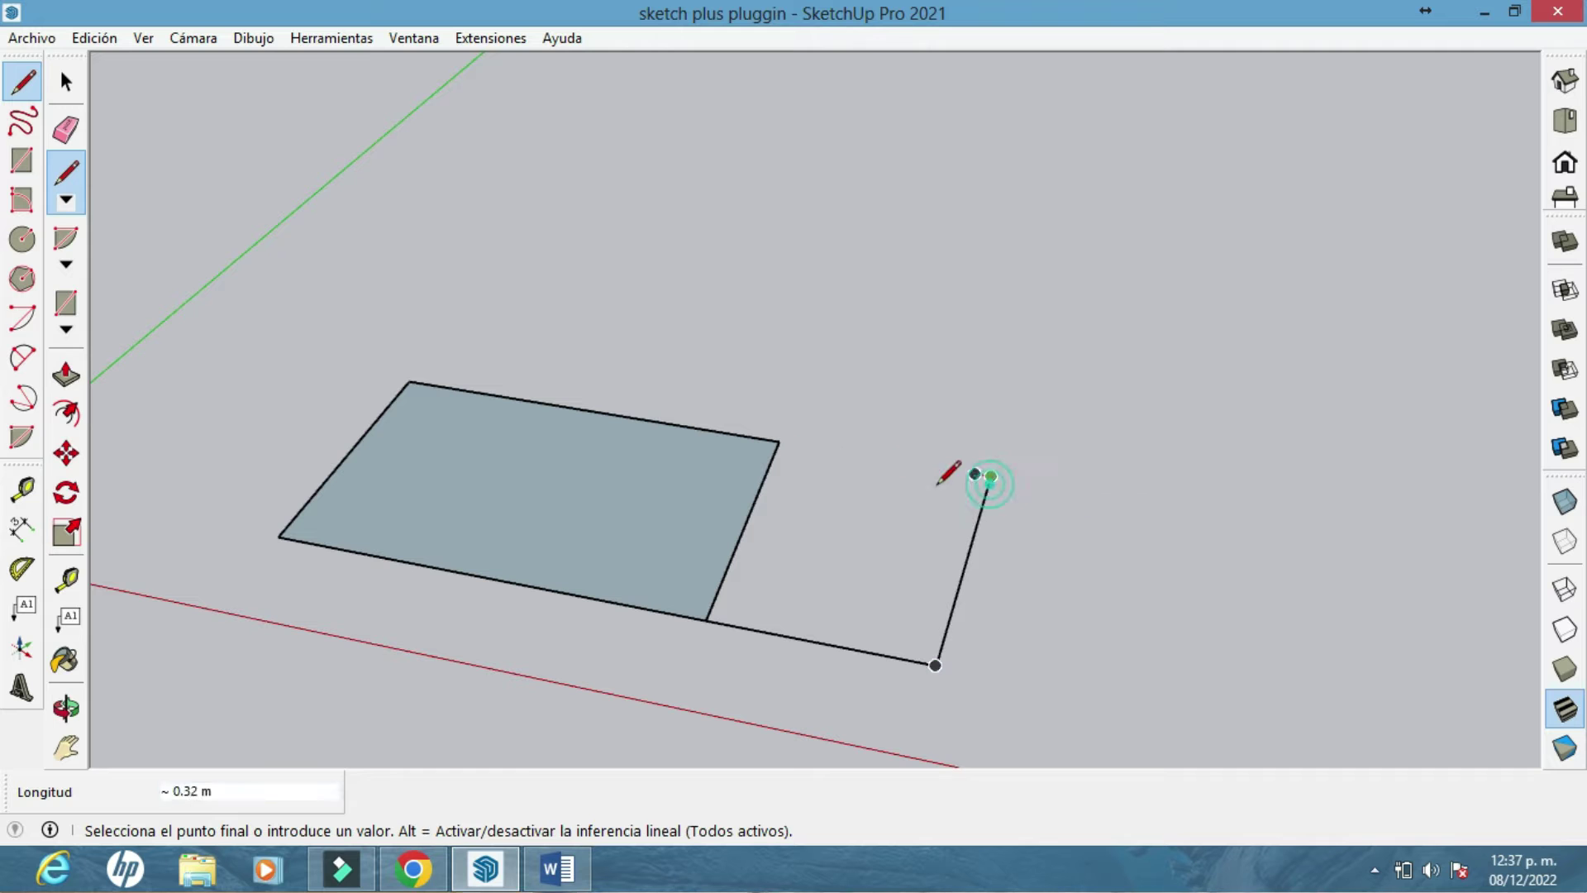
pyautogui.click(779, 441)
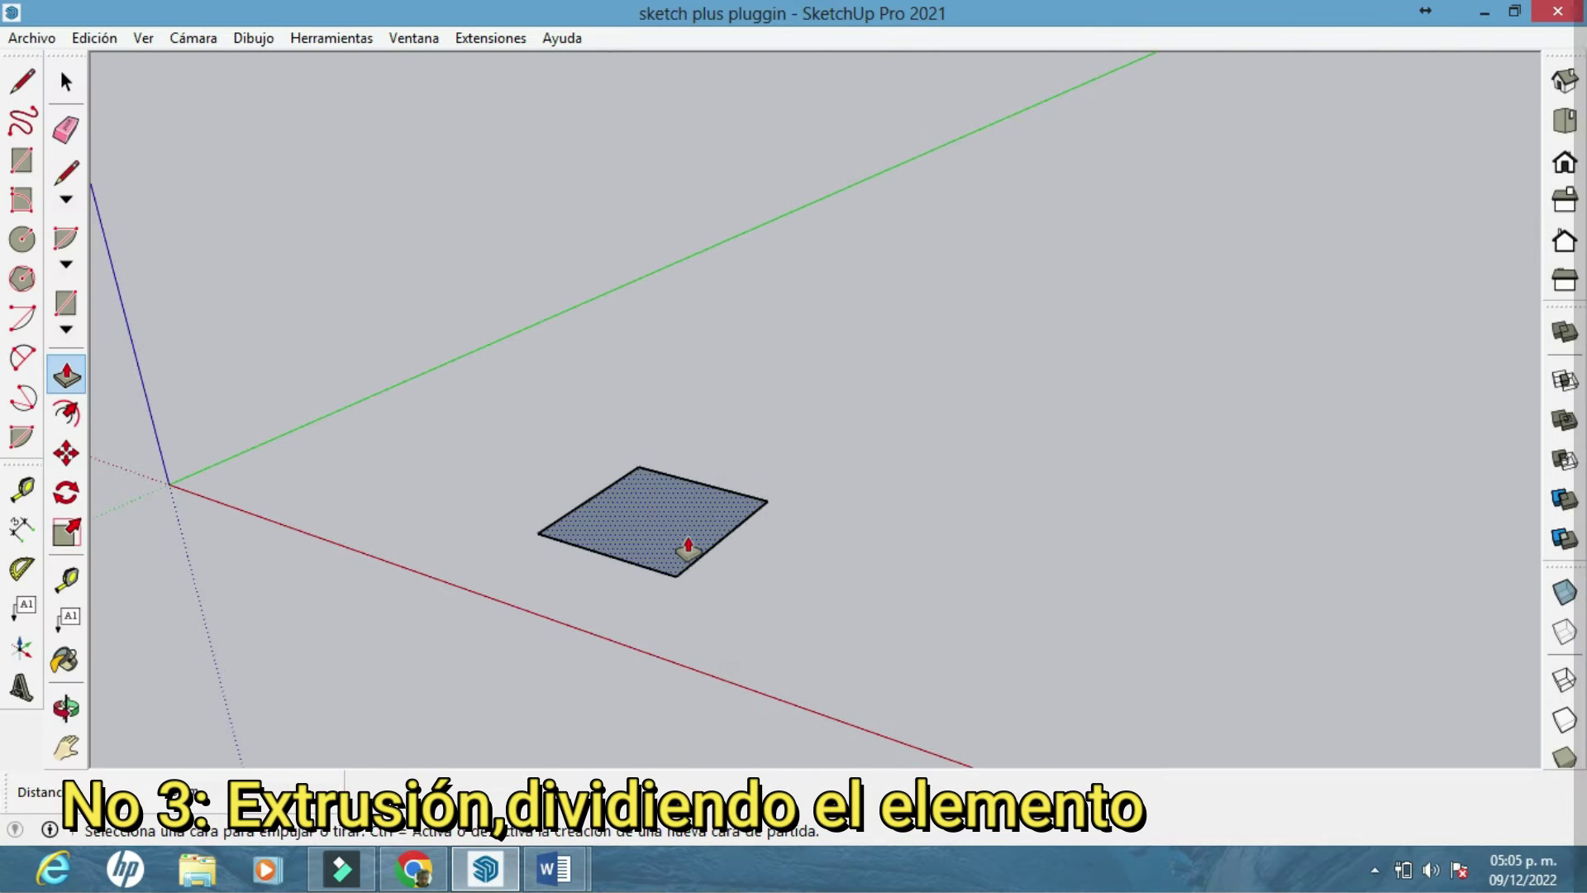
# Extrude the square into a column and pull a horizontal beam from its top, creating new starting faces that divide the segments
pyautogui.moveTo(687, 547); pyautogui.dragTo(716, 161)
pyautogui.press('ctrl')
pyautogui.moveTo(715, 161); pyautogui.dragTo(727, 290, button='middle')
pyautogui.moveTo(726, 290)
pyautogui.mouseDown()
pyautogui.moveTo(882, 358)
pyautogui.moveTo(964, 347)
pyautogui.moveTo(751, 289)
pyautogui.moveTo(1262, 400)
pyautogui.moveTo(1247, 436)
pyautogui.moveTo(1203, 430)
pyautogui.mouseUp()
pyautogui.moveTo(1202, 429); pyautogui.dragTo(1039, 397, button='middle')
pyautogui.moveTo(859, 397); pyautogui.dragTo(1088, 496)
pyautogui.scroll(-3, 1066, 463)
# Extrude the top of the beam's end segment upward into a second column with a separate block on top
pyautogui.click(1045, 413)
pyautogui.click(1052, 96)
pyautogui.moveTo(1052, 96); pyautogui.dragTo(1066, 361, button='middle')
pyautogui.click(1024, 337)
pyautogui.click(1023, 364)
pyautogui.click(1024, 364)
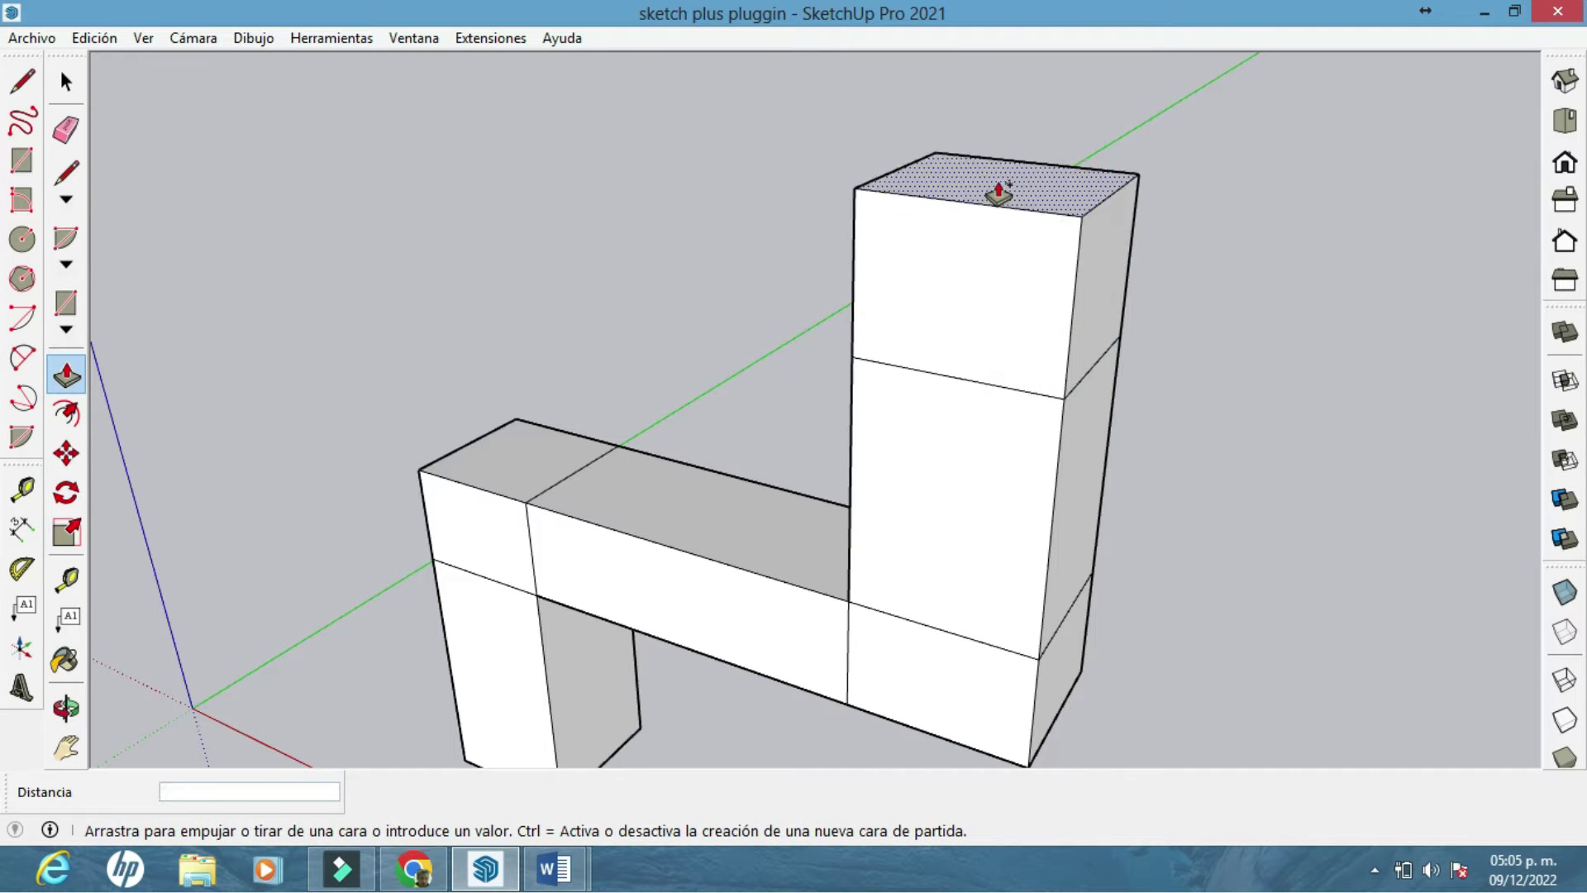
pyautogui.click(1002, 198)
pyautogui.moveTo(1003, 199); pyautogui.dragTo(960, 457, button='middle')
pyautogui.click(915, 286)
pyautogui.press('Escape')
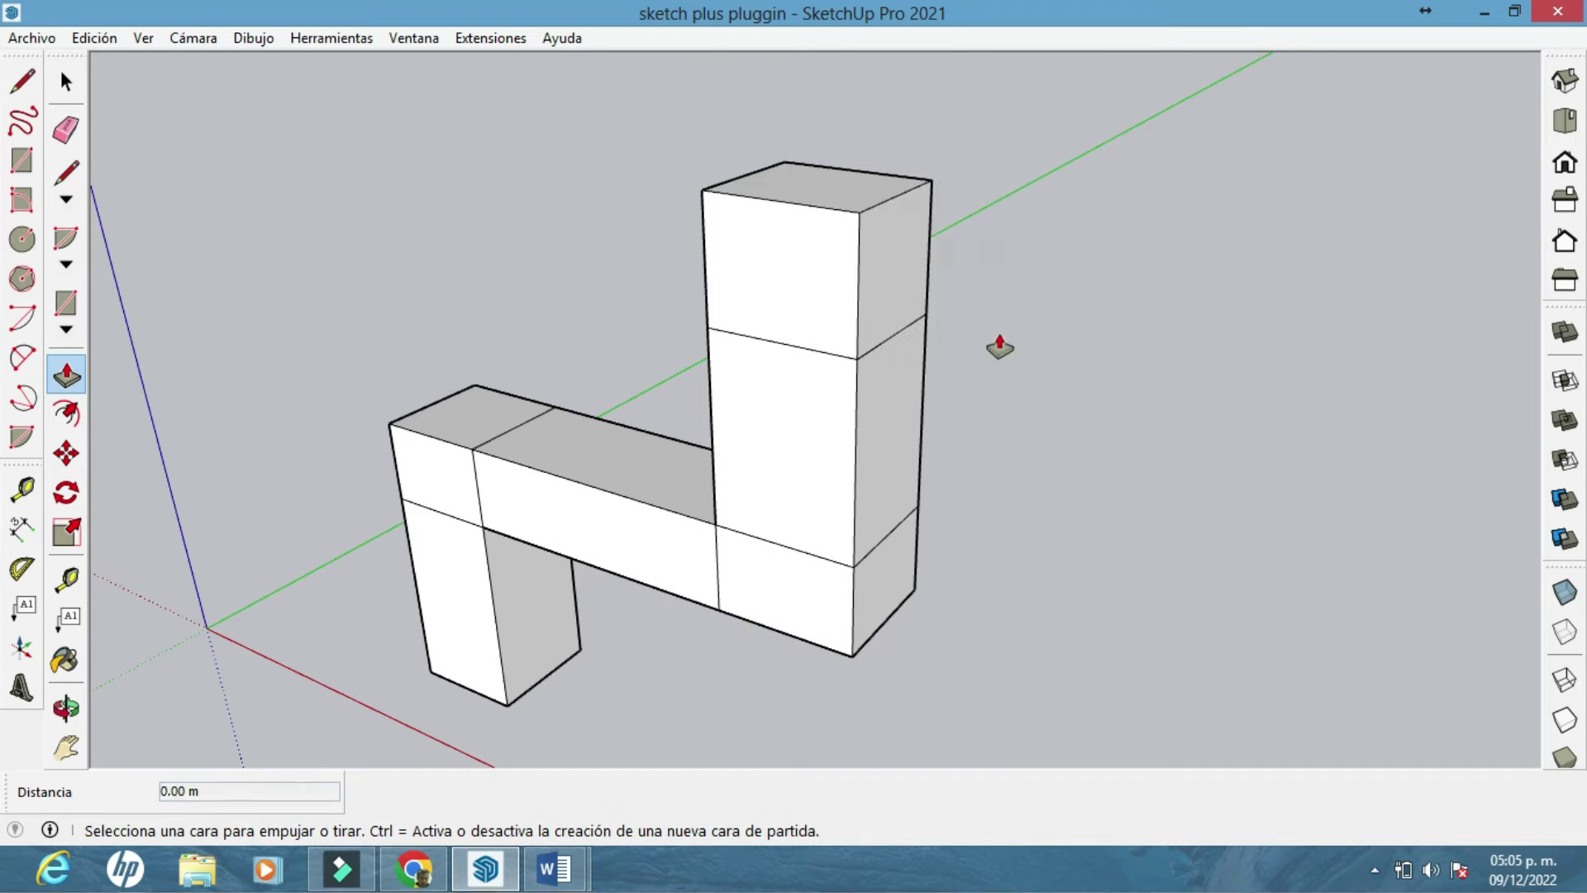
# Extrude the side face of the second column's top block outward into a divided horizontal beam
pyautogui.click(916, 287)
pyautogui.click(1247, 411)
pyautogui.moveTo(1247, 411); pyautogui.dragTo(1143, 419, button='middle')
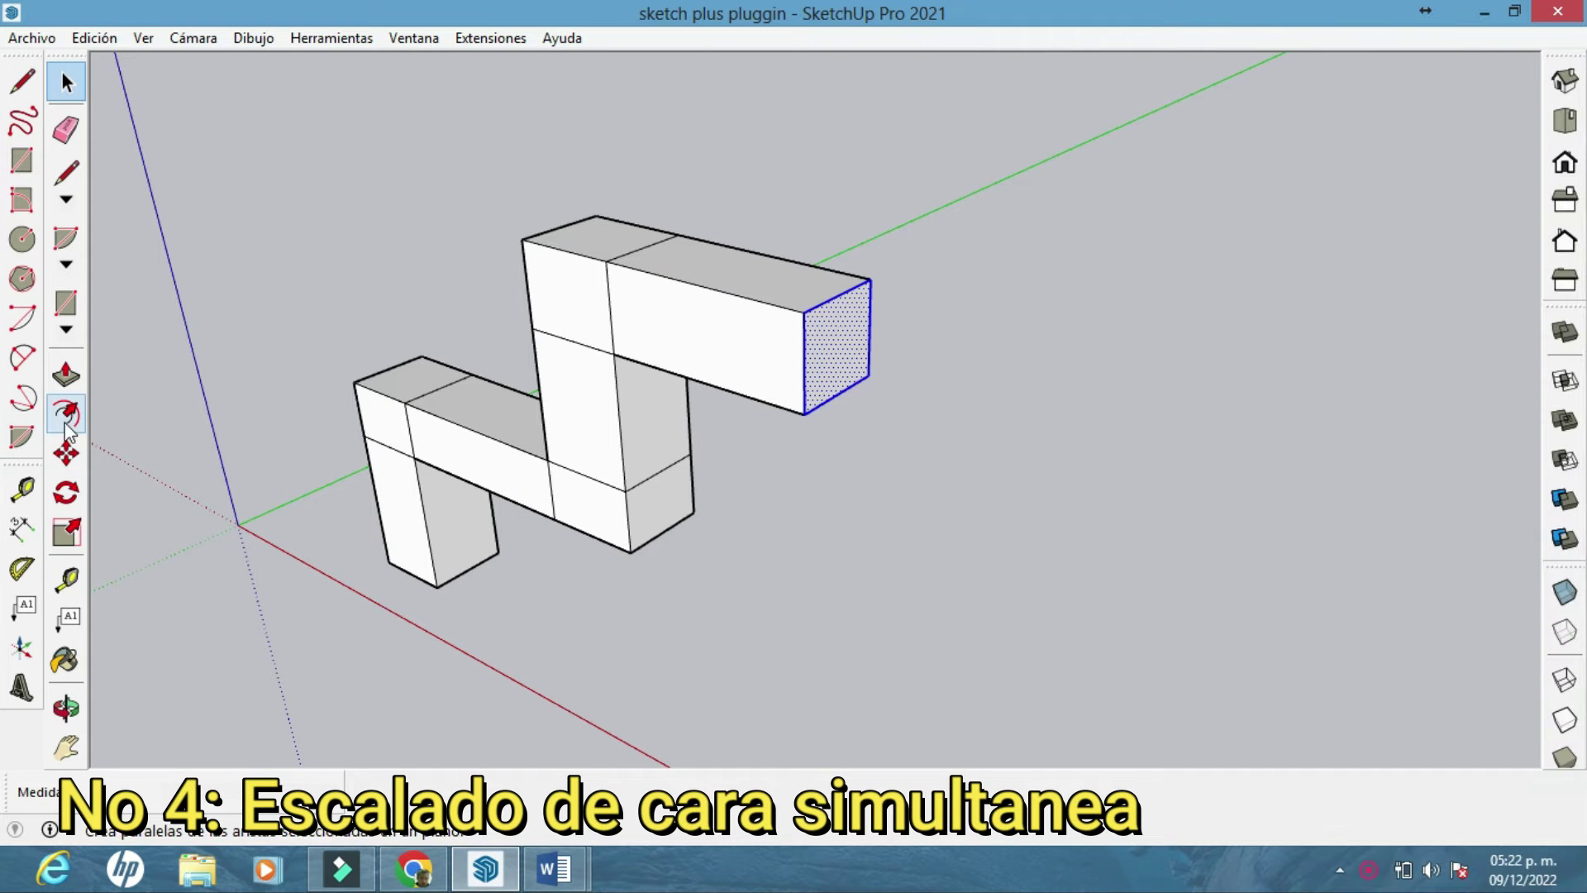
# Scale the upper beam's end face up uniformly about its centre so the segment flares outward
pyautogui.click(77, 526)
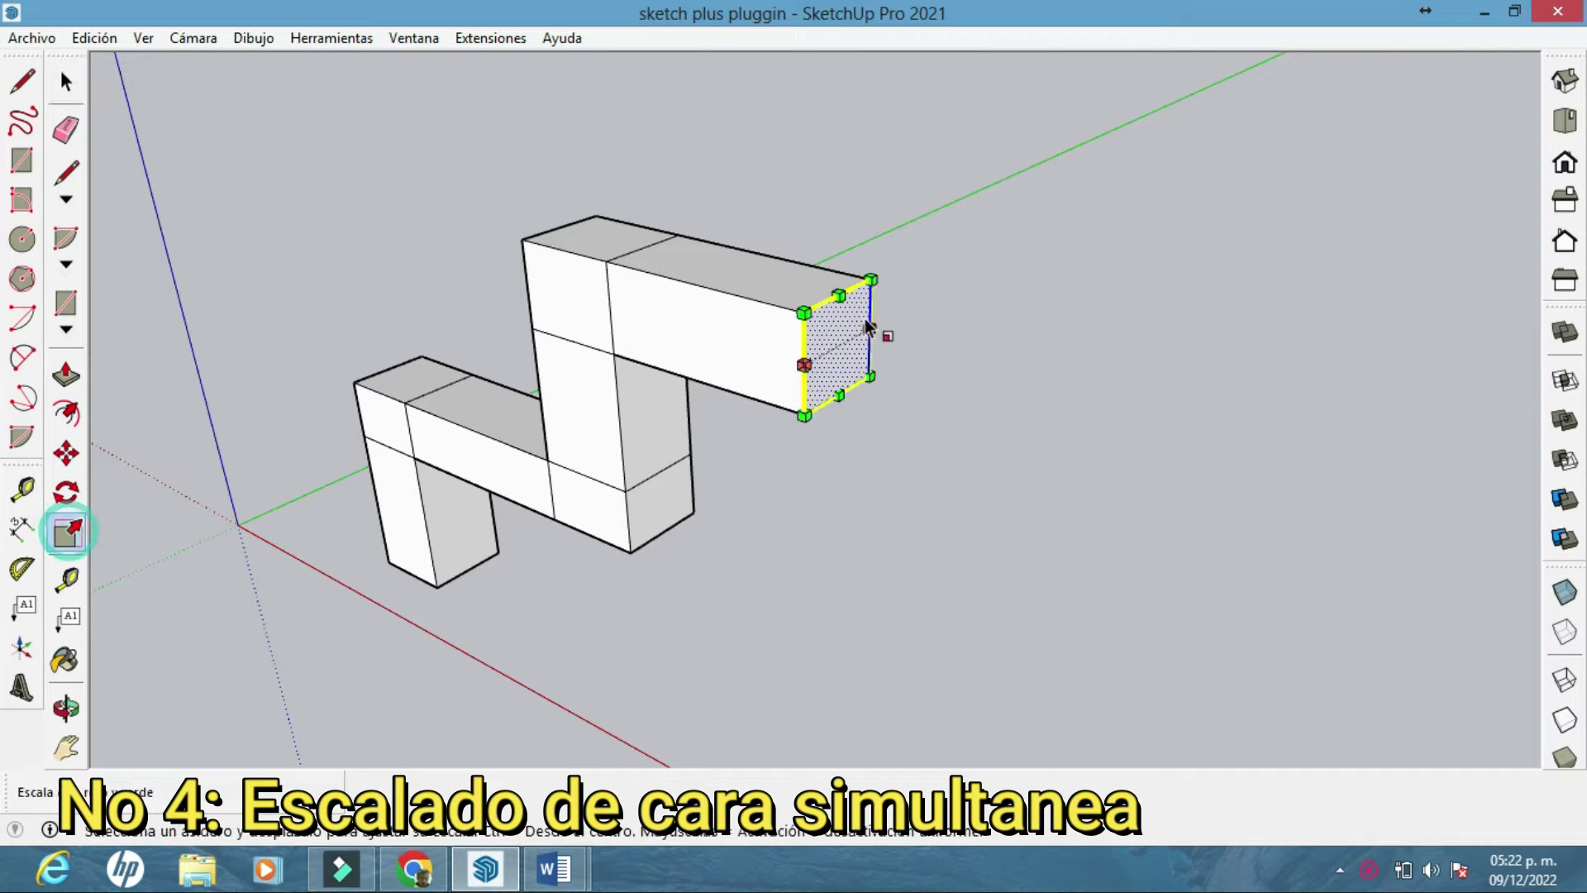
pyautogui.keyDown('ctrl'); pyautogui.moveTo(872, 281); pyautogui.dragTo(887, 246); pyautogui.keyUp('ctrl')
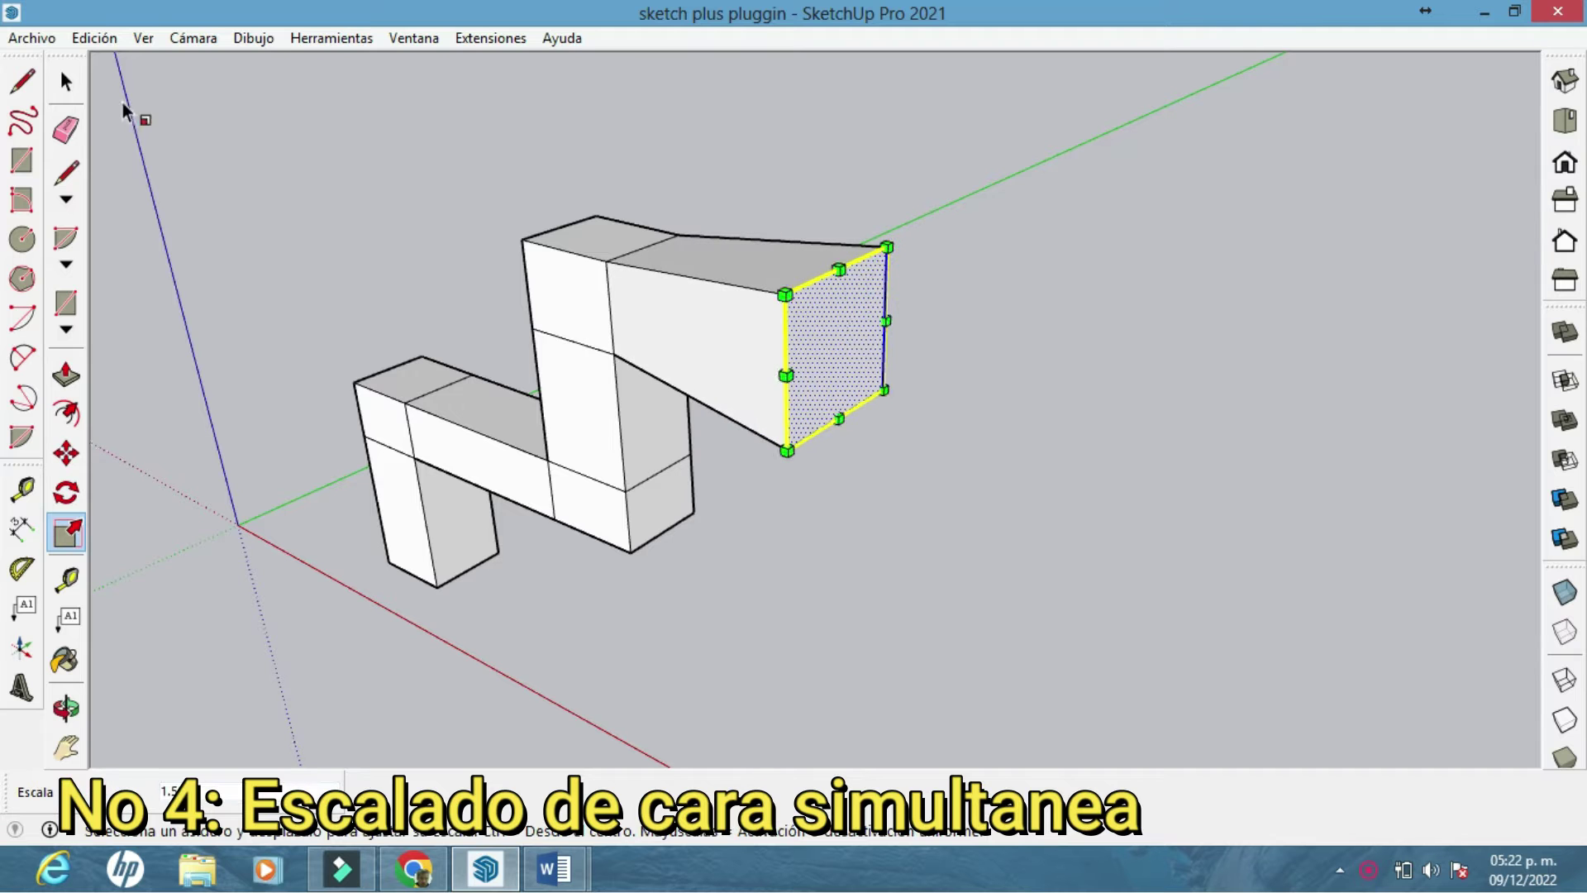
pyautogui.click(66, 81)
# Extrude the enlarged end face outward by about 2.77 m
pyautogui.click(66, 375)
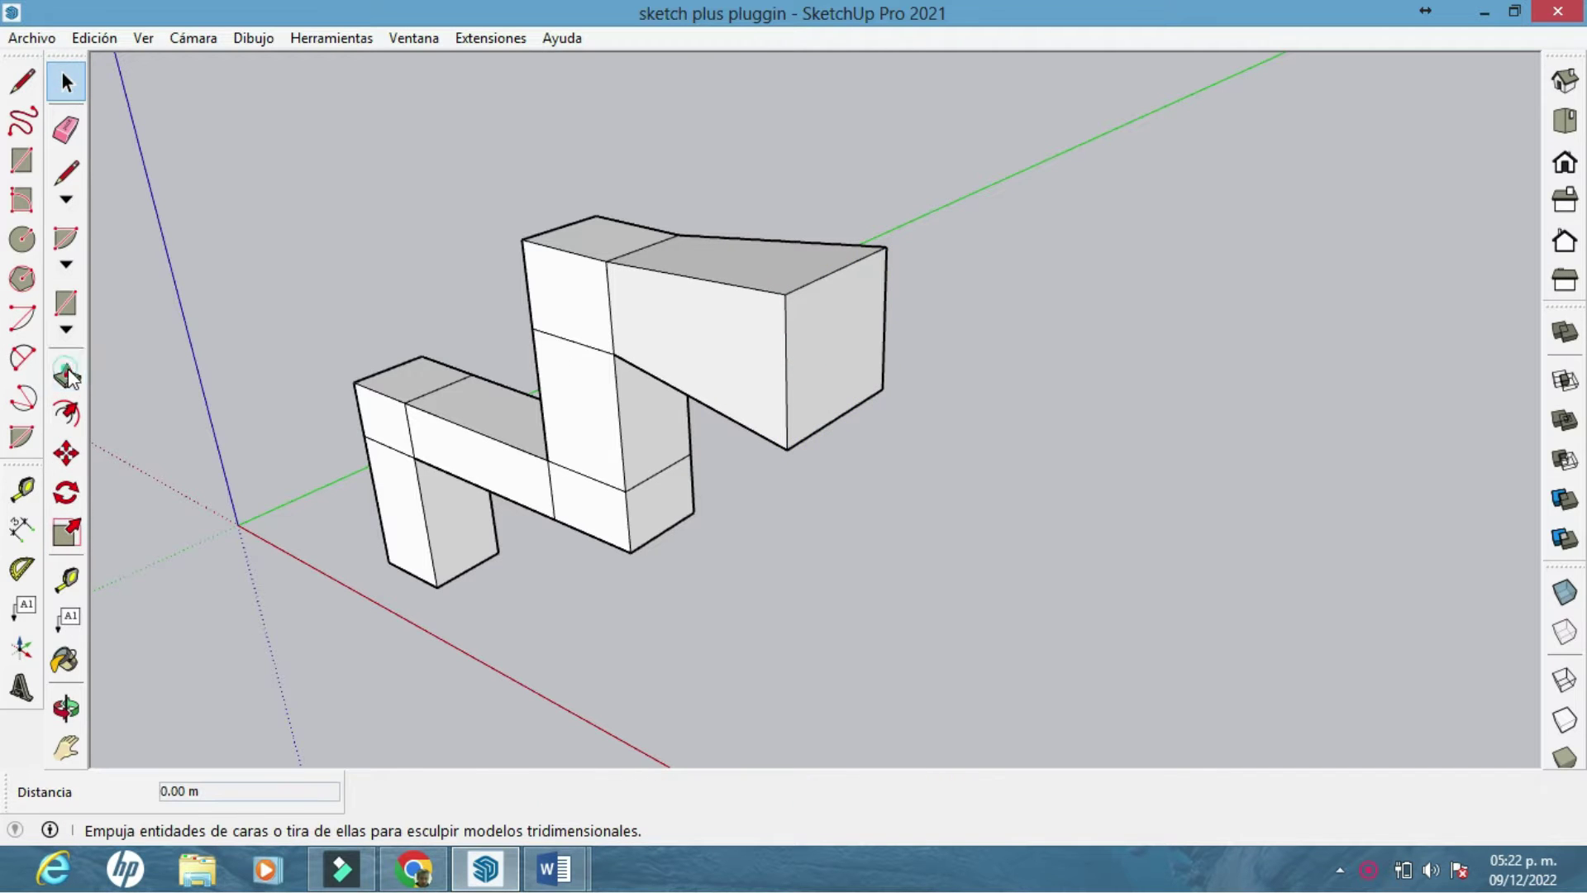
pyautogui.click(822, 355)
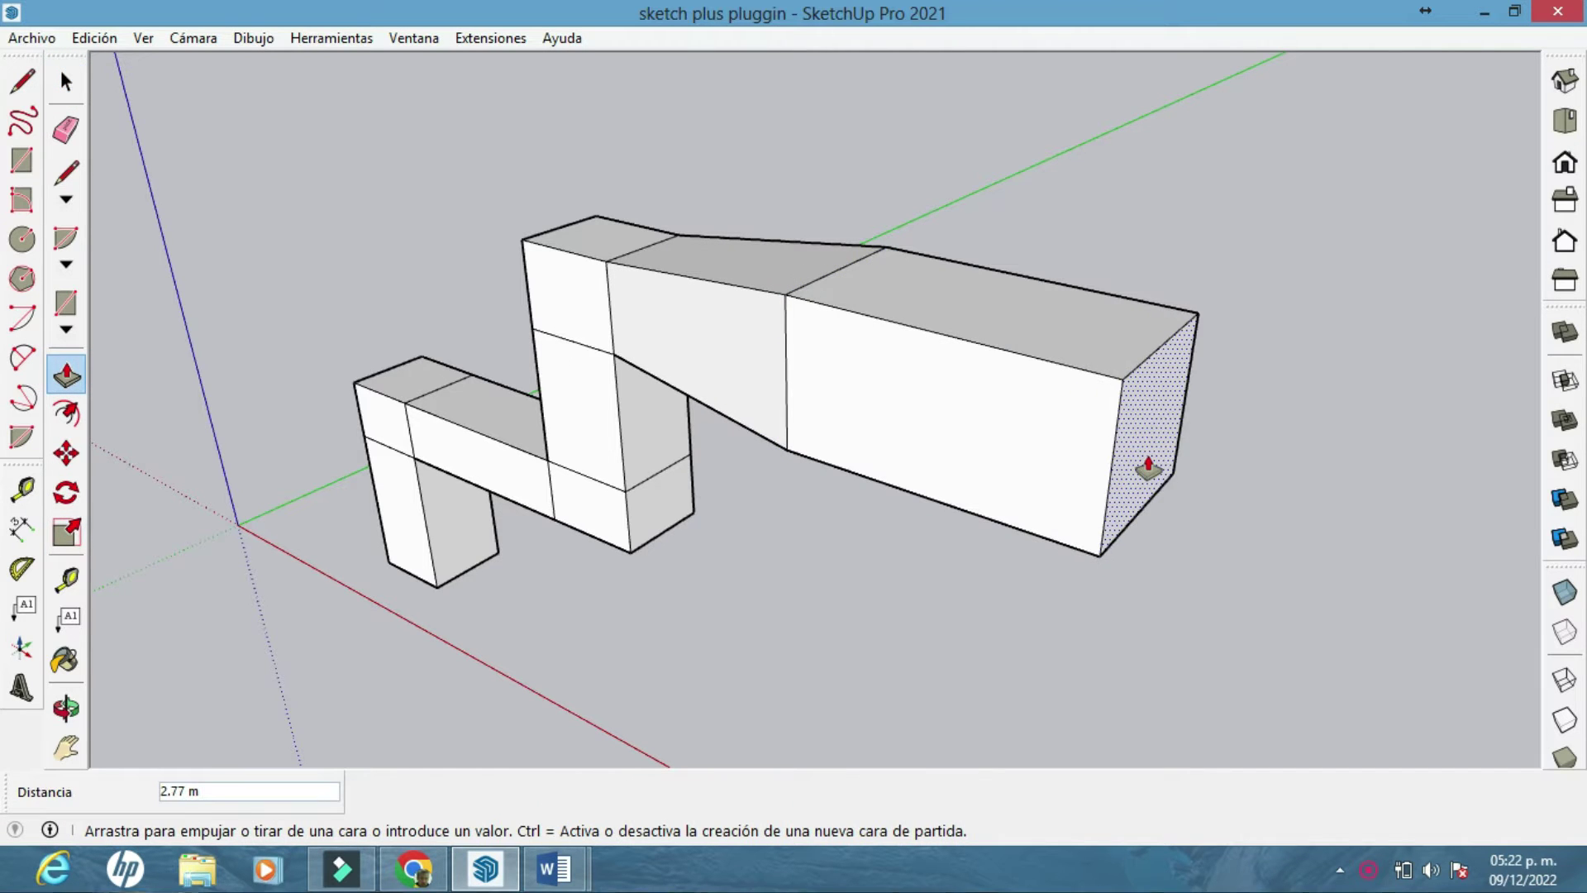
pyautogui.click(1140, 460)
# Scale the extruded segment's end face down about its centre to about 0.28, tapering the segment
pyautogui.keyDown('shift'); pyautogui.moveTo(1140, 460); pyautogui.dragTo(1020, 426, button='middle'); pyautogui.keyUp('shift')
pyautogui.click(64, 83)
pyautogui.doubleClick(950, 351)
pyautogui.press('s')
pyautogui.moveTo(1001, 258); pyautogui.dragTo(965, 338)
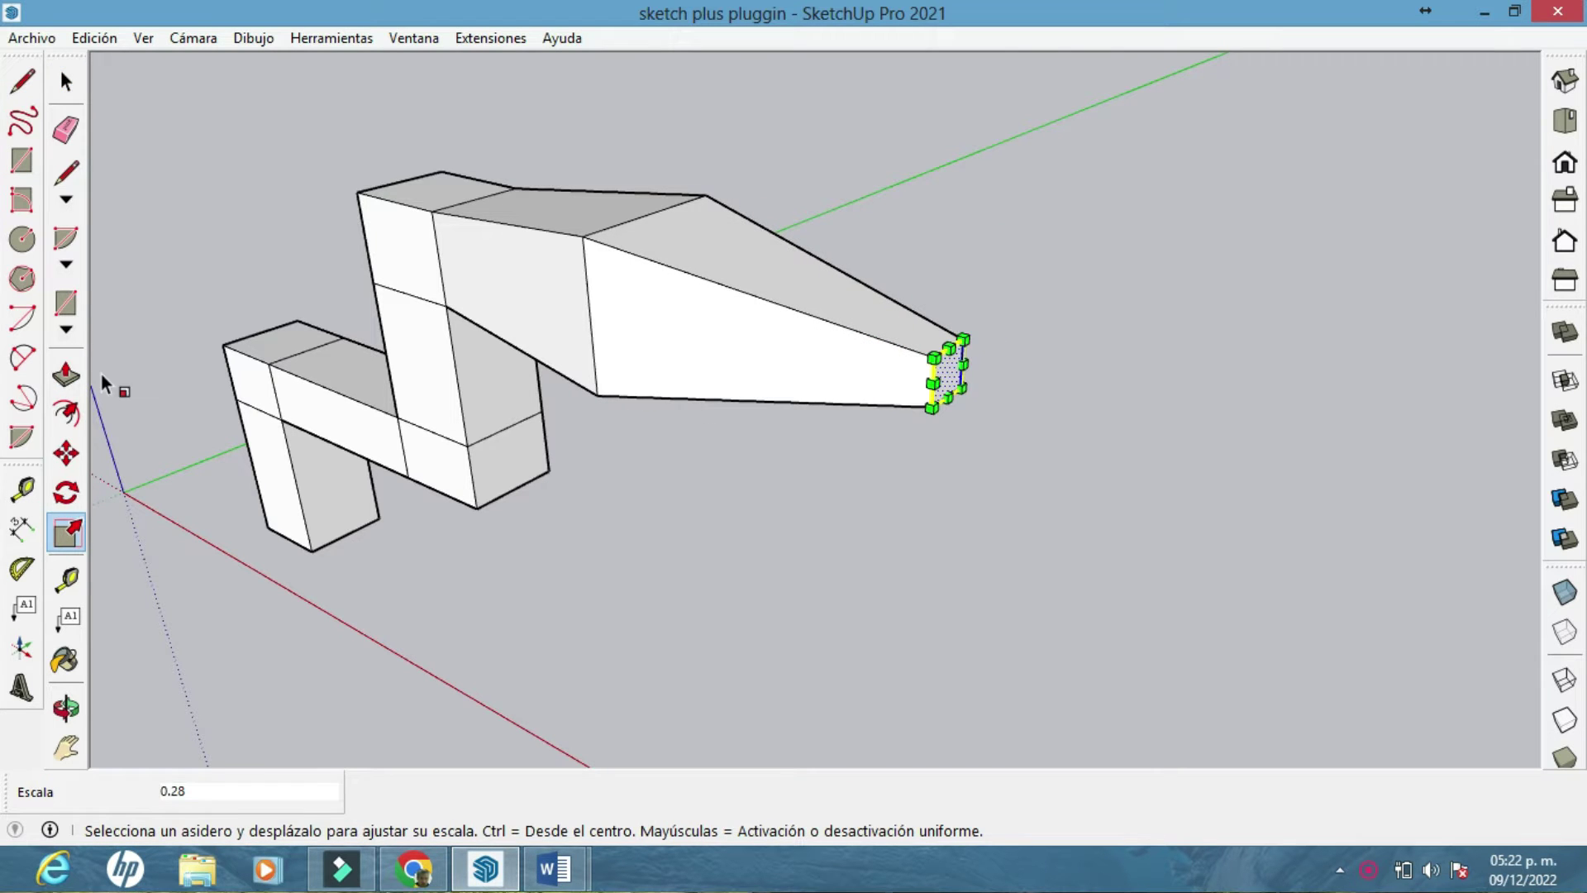
# Extrude the small end face outward into a slender beam segment
pyautogui.click(66, 375)
pyautogui.click(964, 379)
pyautogui.click(1248, 480)
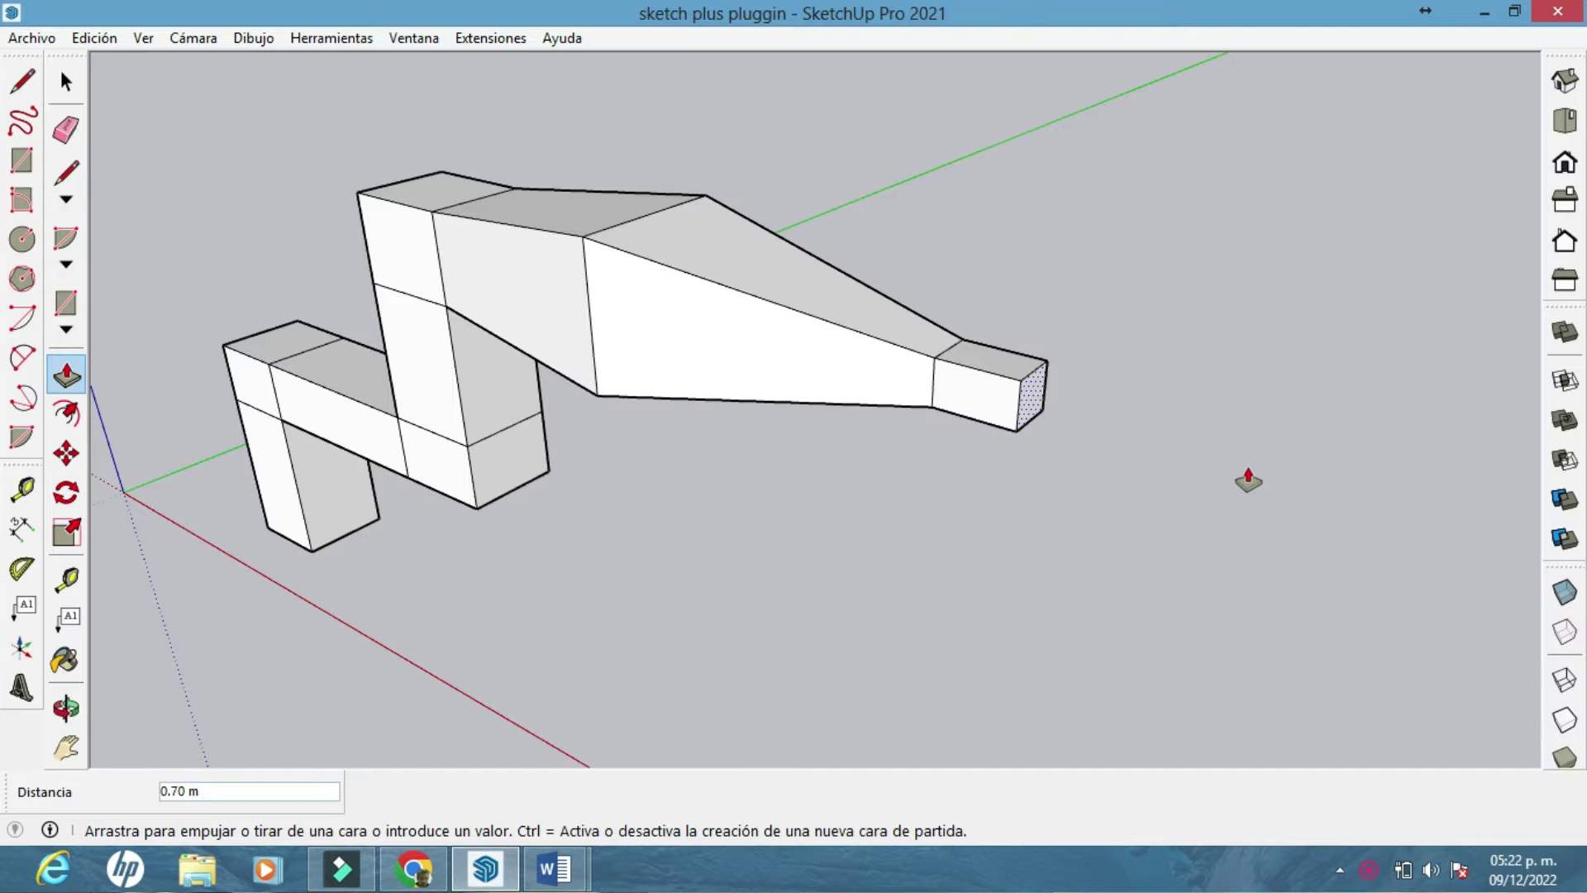
pyautogui.click(1193, 453)
# Add a divided end segment about 0.46 m long to the slender beam and extrude its top face upward into a column
pyautogui.keyDown('shift'); pyautogui.moveTo(991, 455); pyautogui.dragTo(885, 479, button='middle'); pyautogui.keyUp('shift')
pyautogui.click(66, 375)
pyautogui.click(1095, 482)
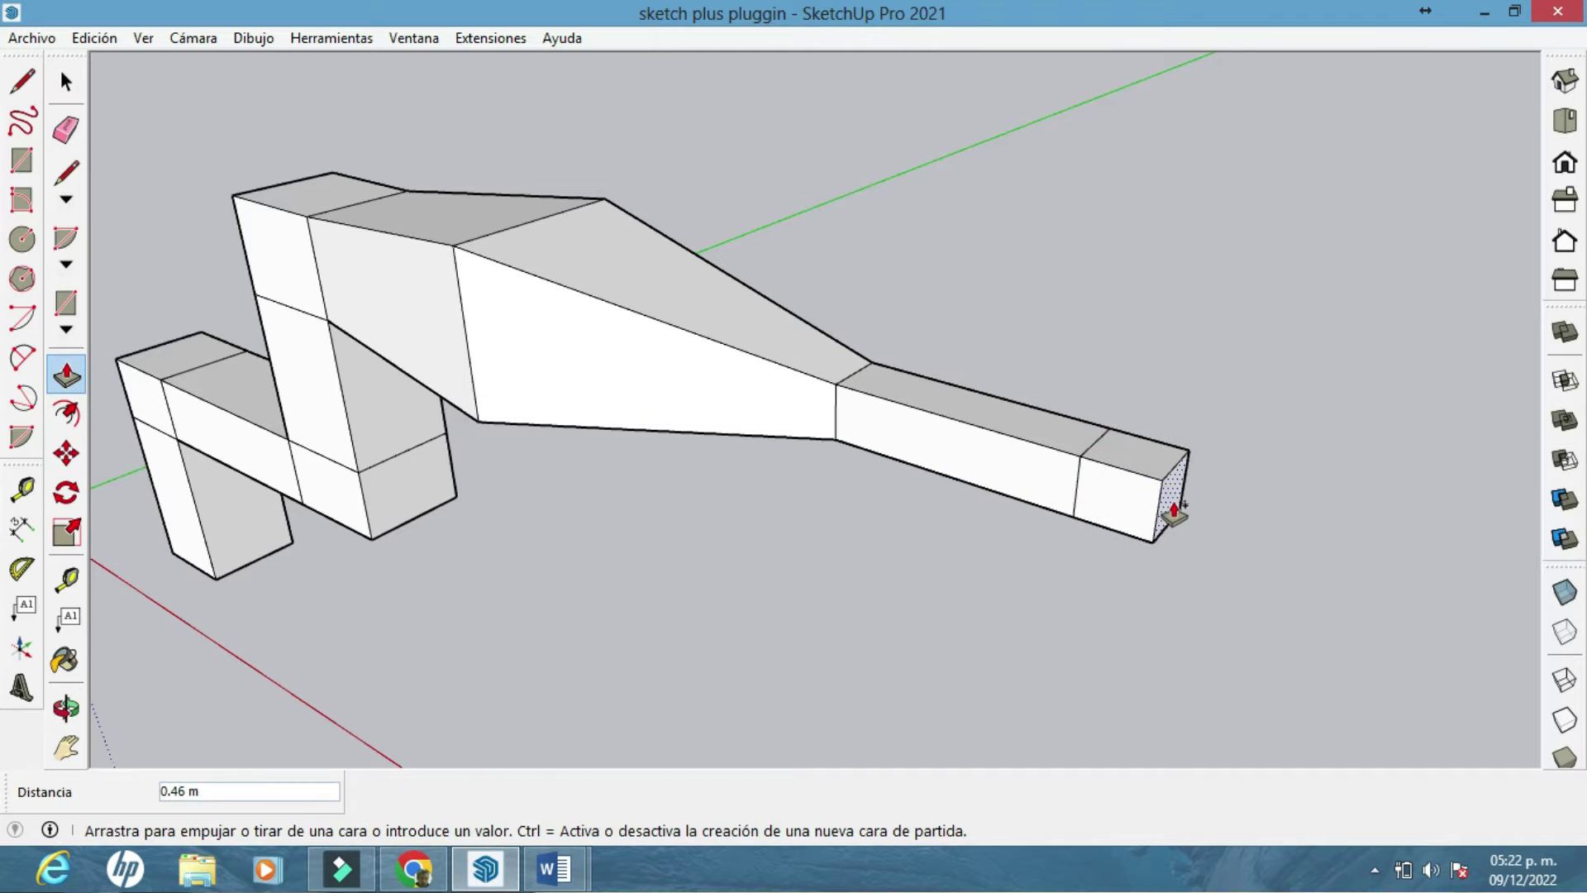
pyautogui.click(1174, 513)
pyautogui.click(1132, 462)
pyautogui.click(1170, 244)
# Scale the new column's top face down about its centre
pyautogui.press('space')
pyautogui.click(1178, 248)
pyautogui.moveTo(356, 438); pyautogui.dragTo(329, 473, button='middle')
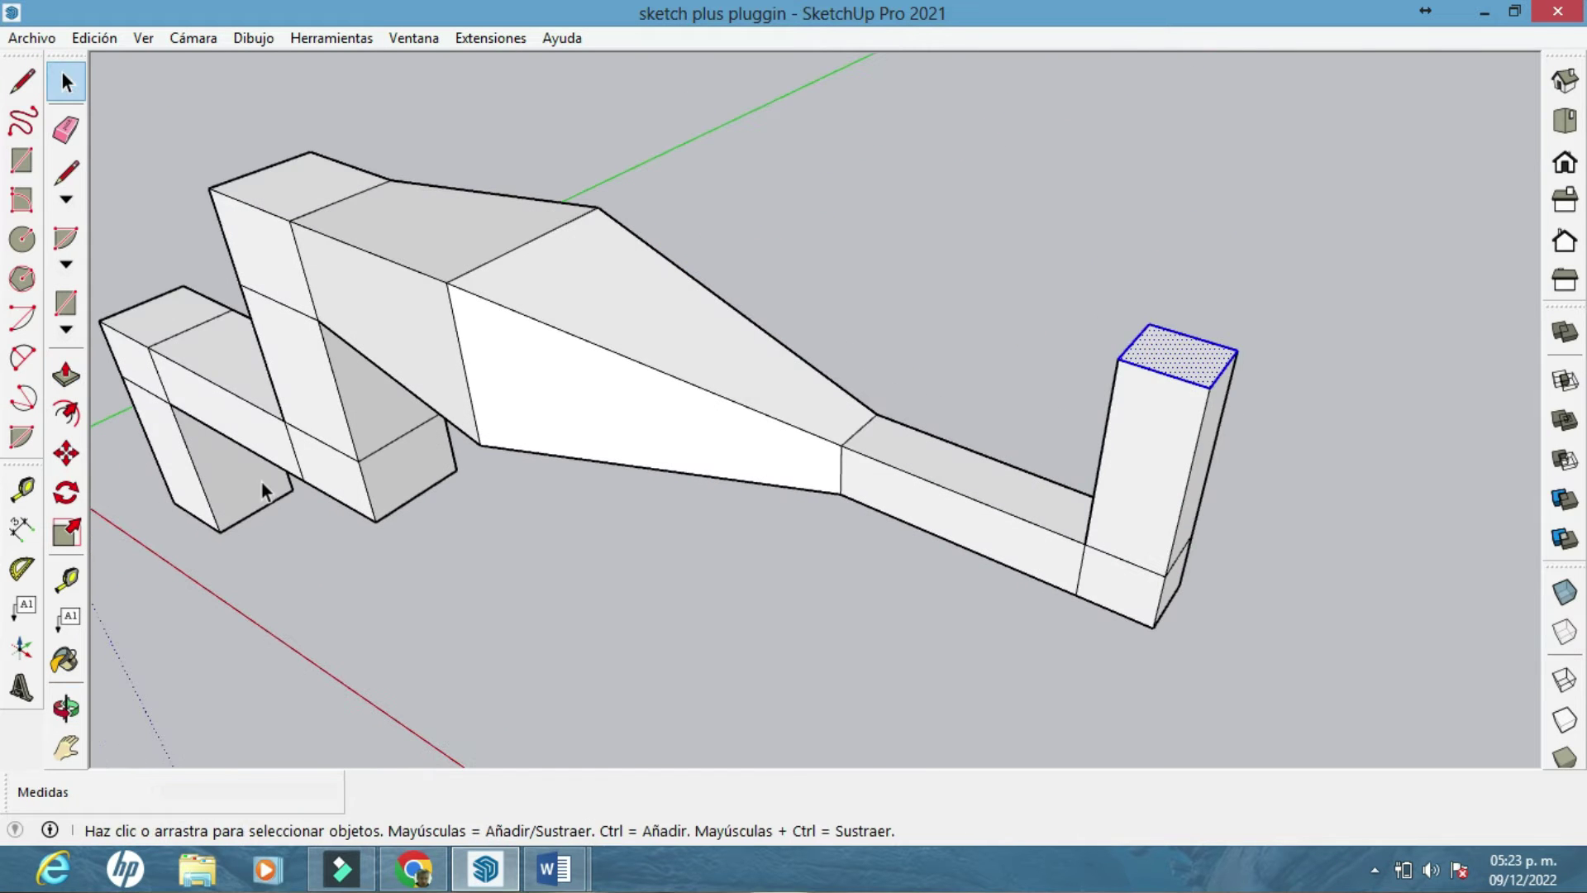
pyautogui.press('s')
pyautogui.keyDown('ctrl'); pyautogui.moveTo(1237, 350); pyautogui.dragTo(1180, 344); pyautogui.keyUp('ctrl')
pyautogui.press('space')
pyautogui.moveTo(258, 106); pyautogui.dragTo(1072, 378, button='middle')
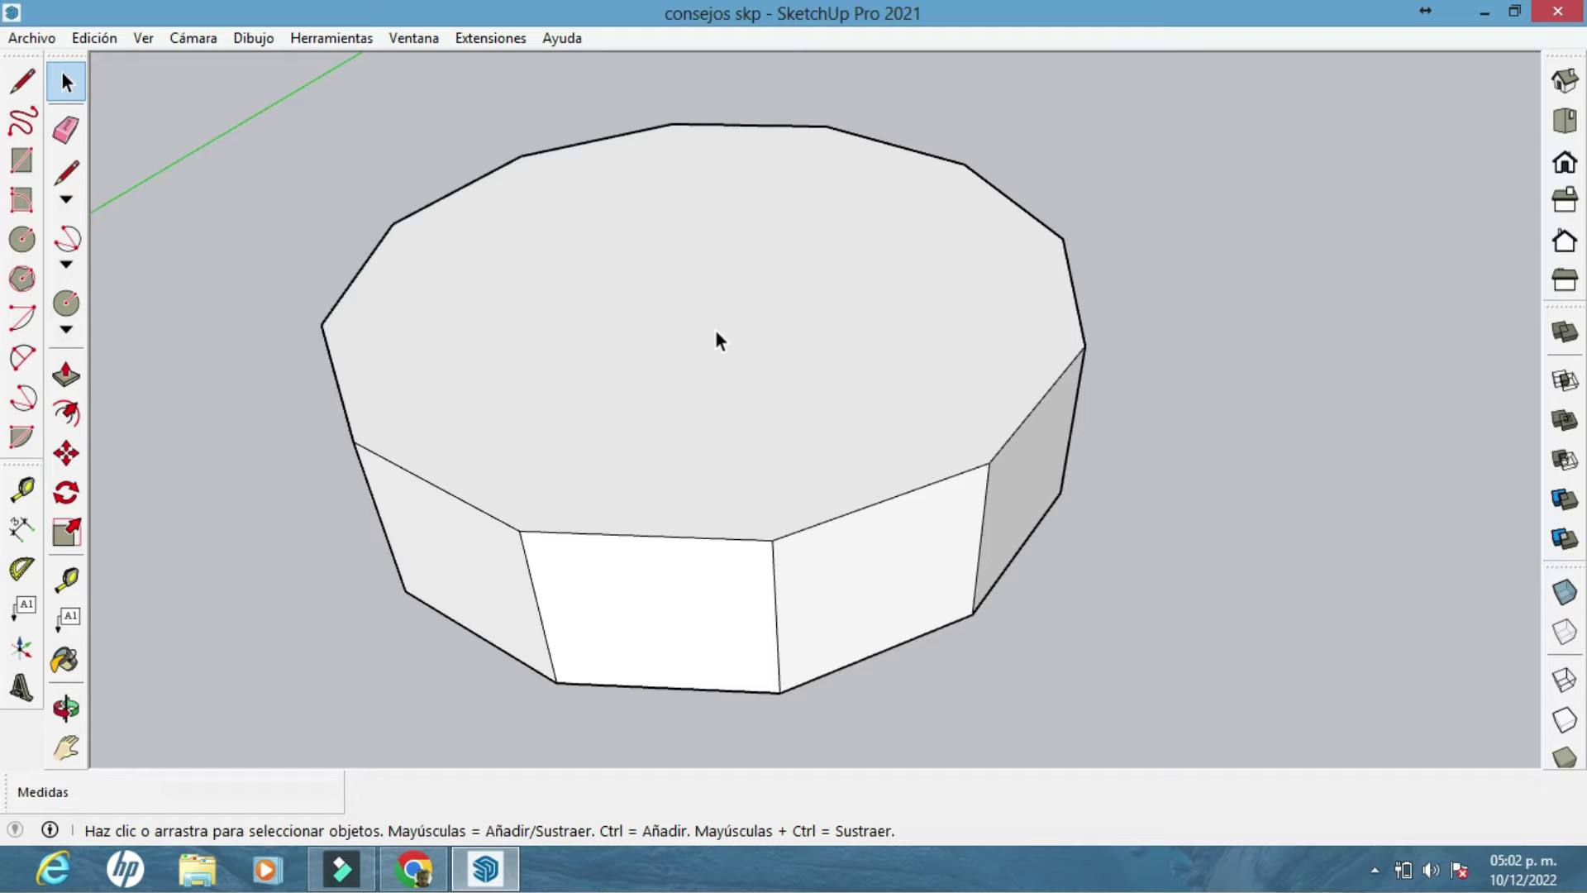
# Select the polygonal prism's top face with its bounding edges, followed by all of the prism's connected geometry
pyautogui.doubleClick(715, 329)
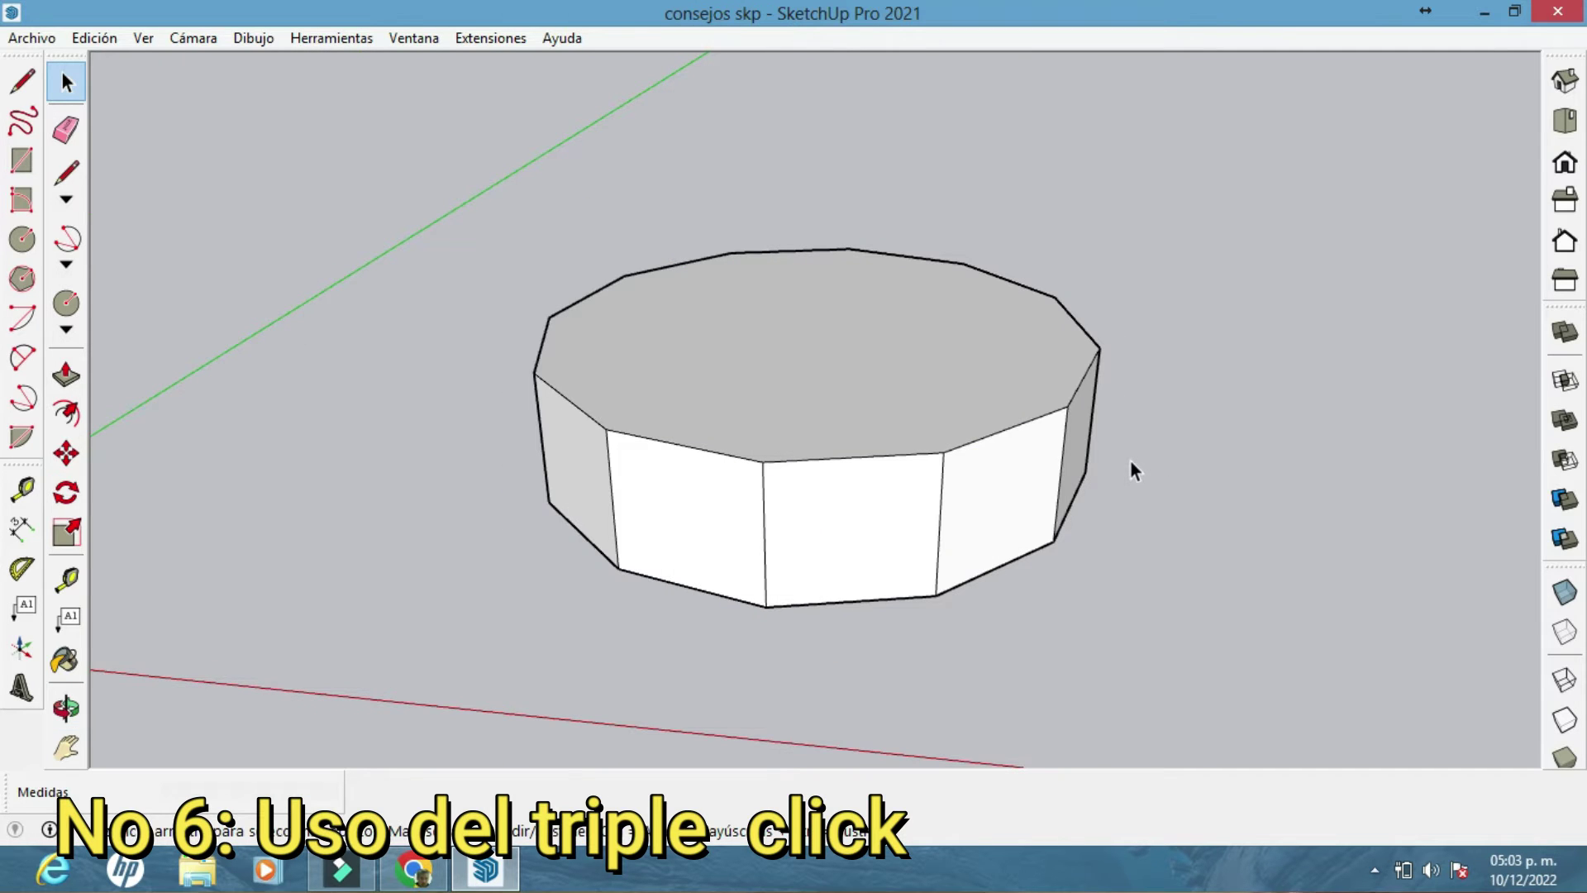
pyautogui.scroll(2, 1111, 455)
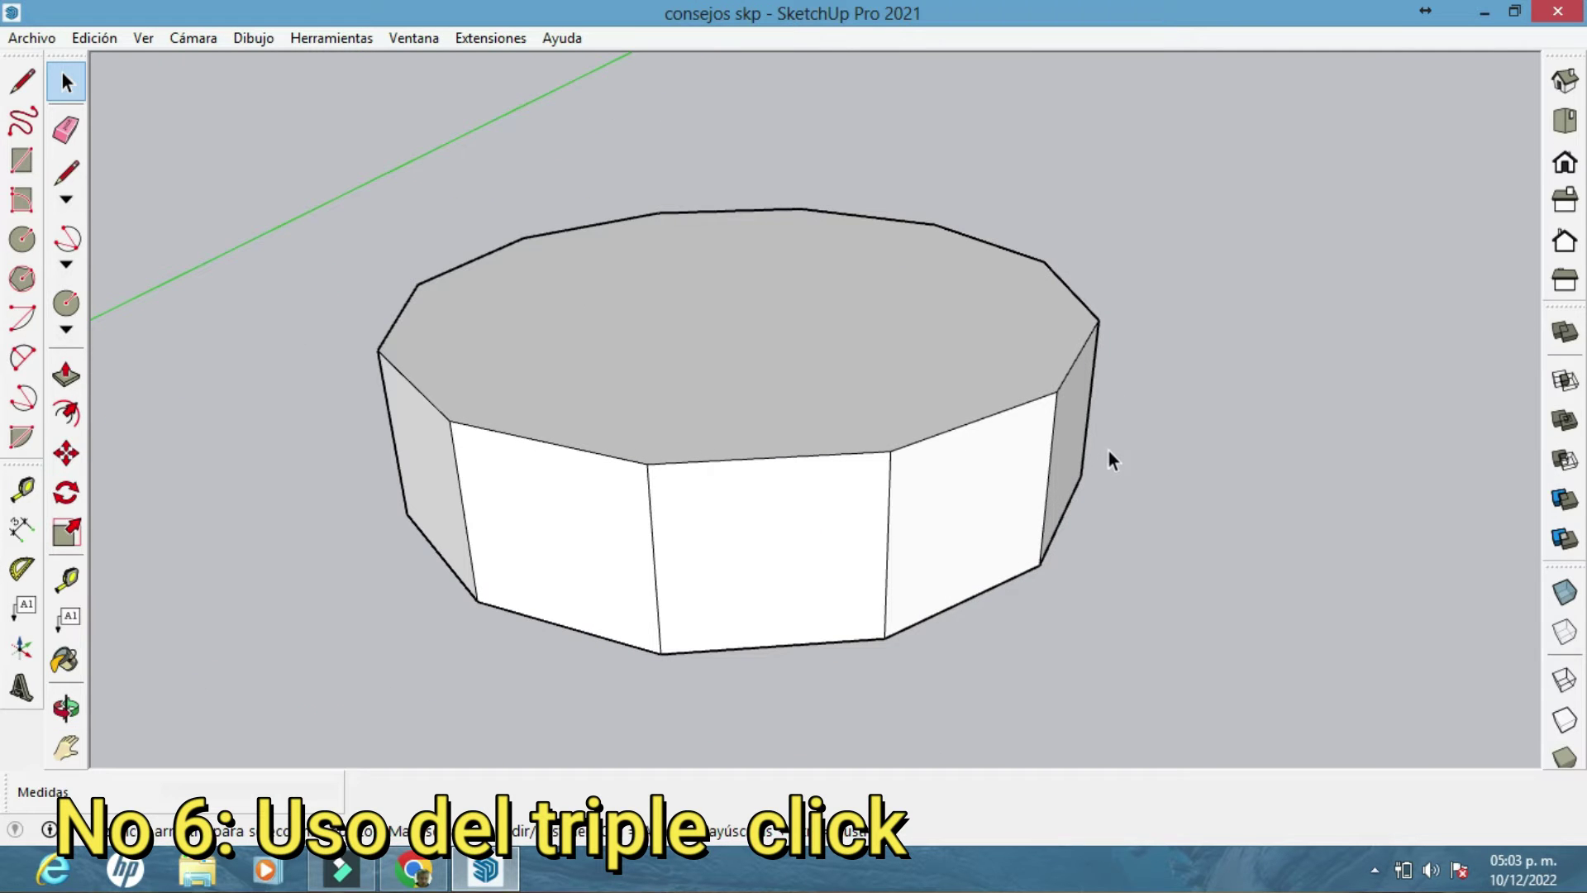
pyautogui.tripleClick(859, 357)
pyautogui.press('o')
pyautogui.moveTo(914, 375); pyautogui.dragTo(1069, 449)
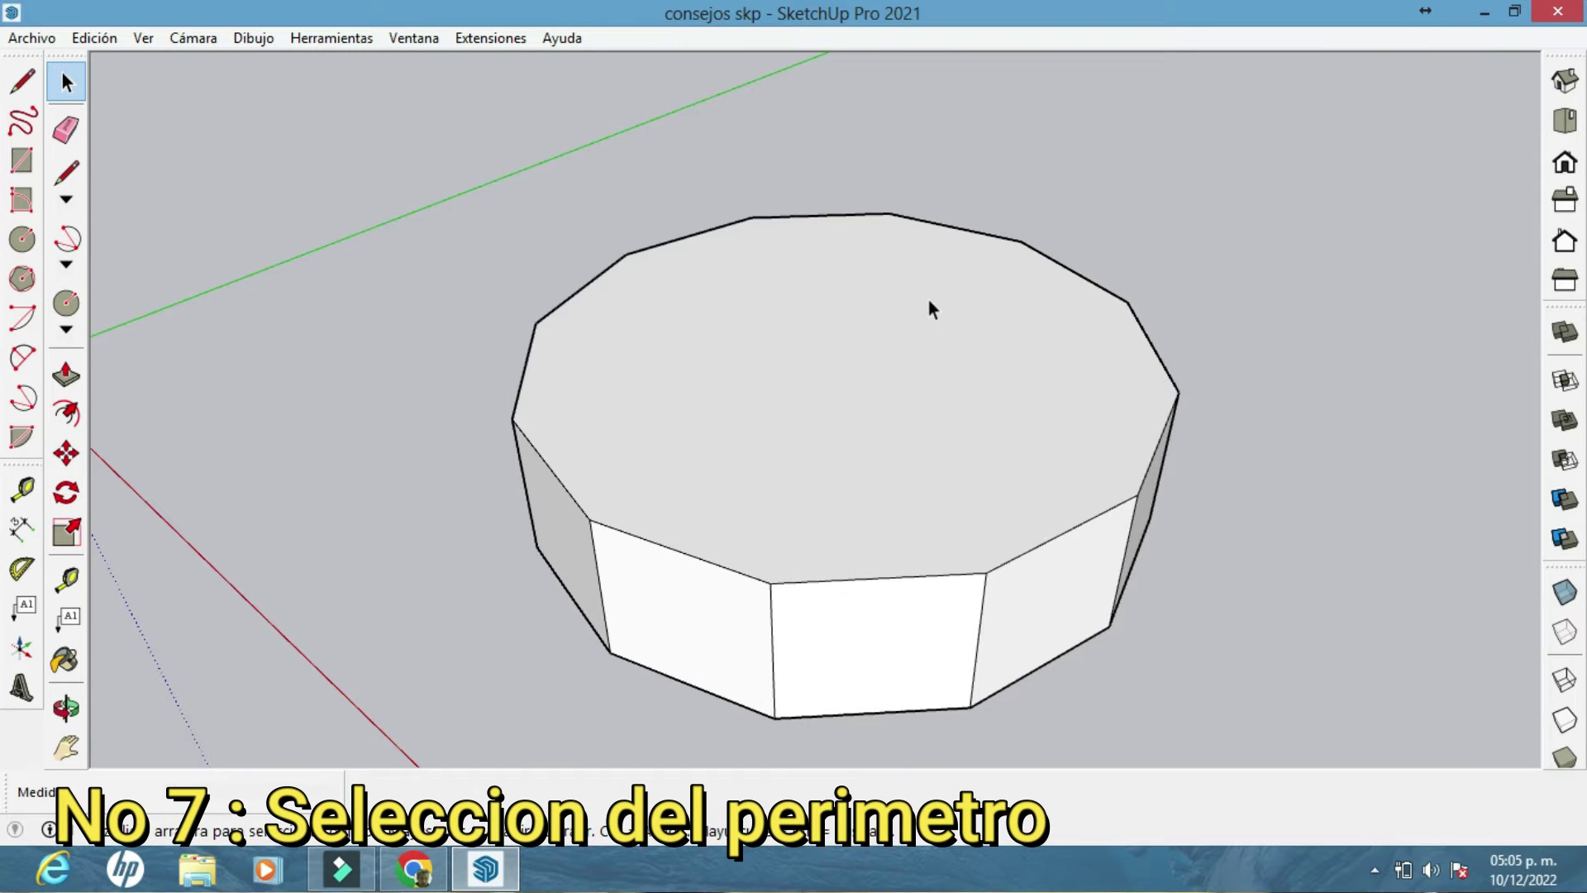
# Select four adjoining edges of the prism's top perimeter one by one
pyautogui.click(1056, 538)
pyautogui.keyDown('ctrl'); pyautogui.click(962, 573); pyautogui.keyUp('ctrl')
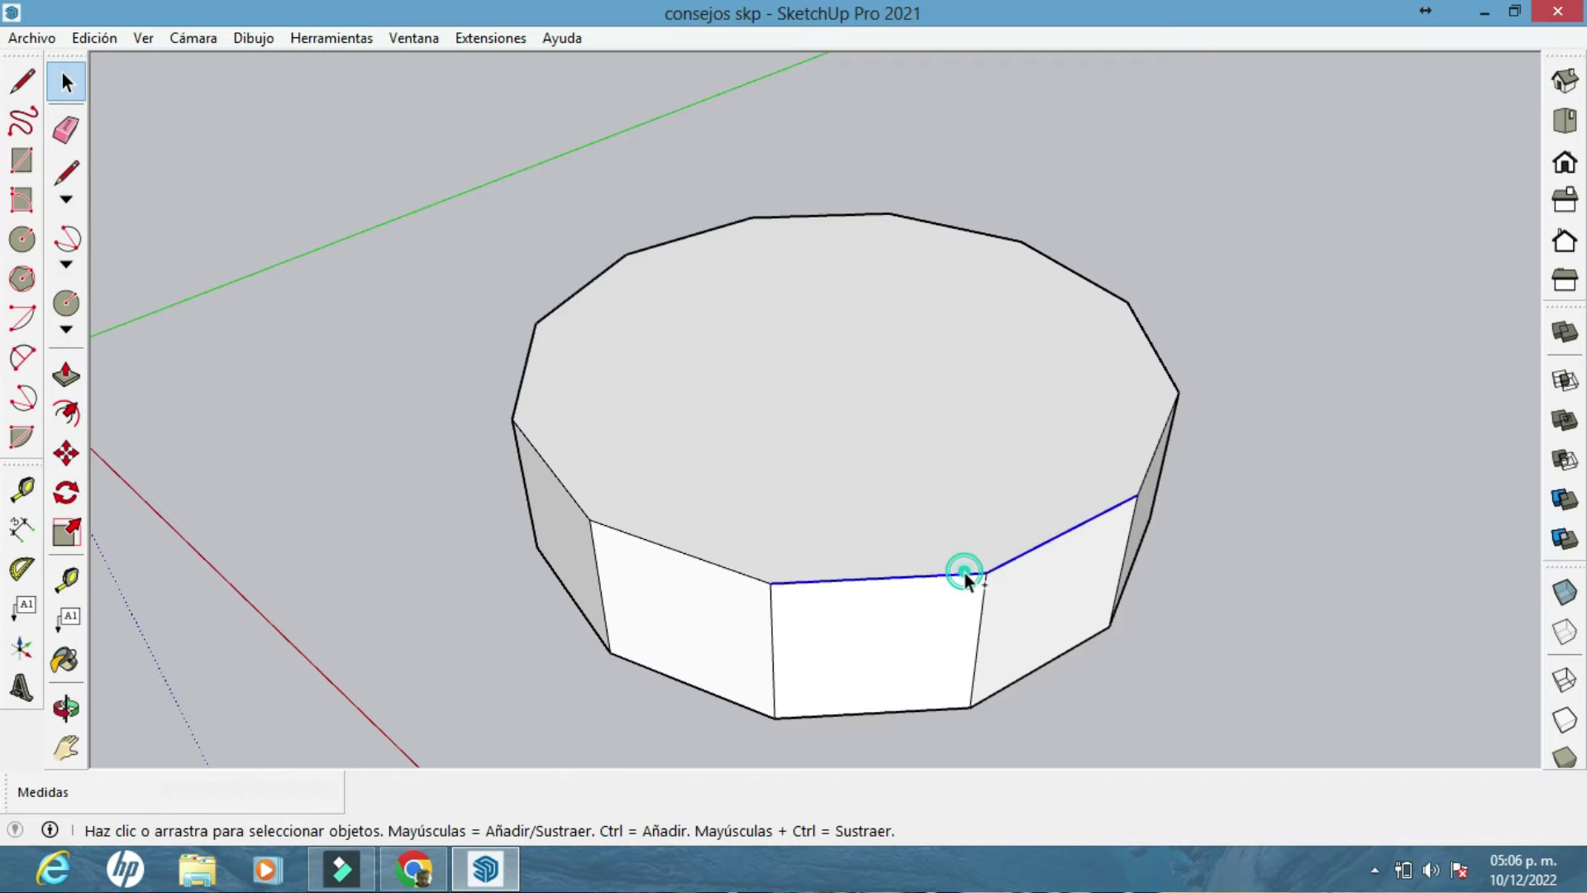
pyautogui.keyDown('ctrl'); pyautogui.click(735, 570); pyautogui.keyUp('ctrl')
pyautogui.keyDown('ctrl'); pyautogui.click(576, 503); pyautogui.keyUp('ctrl')
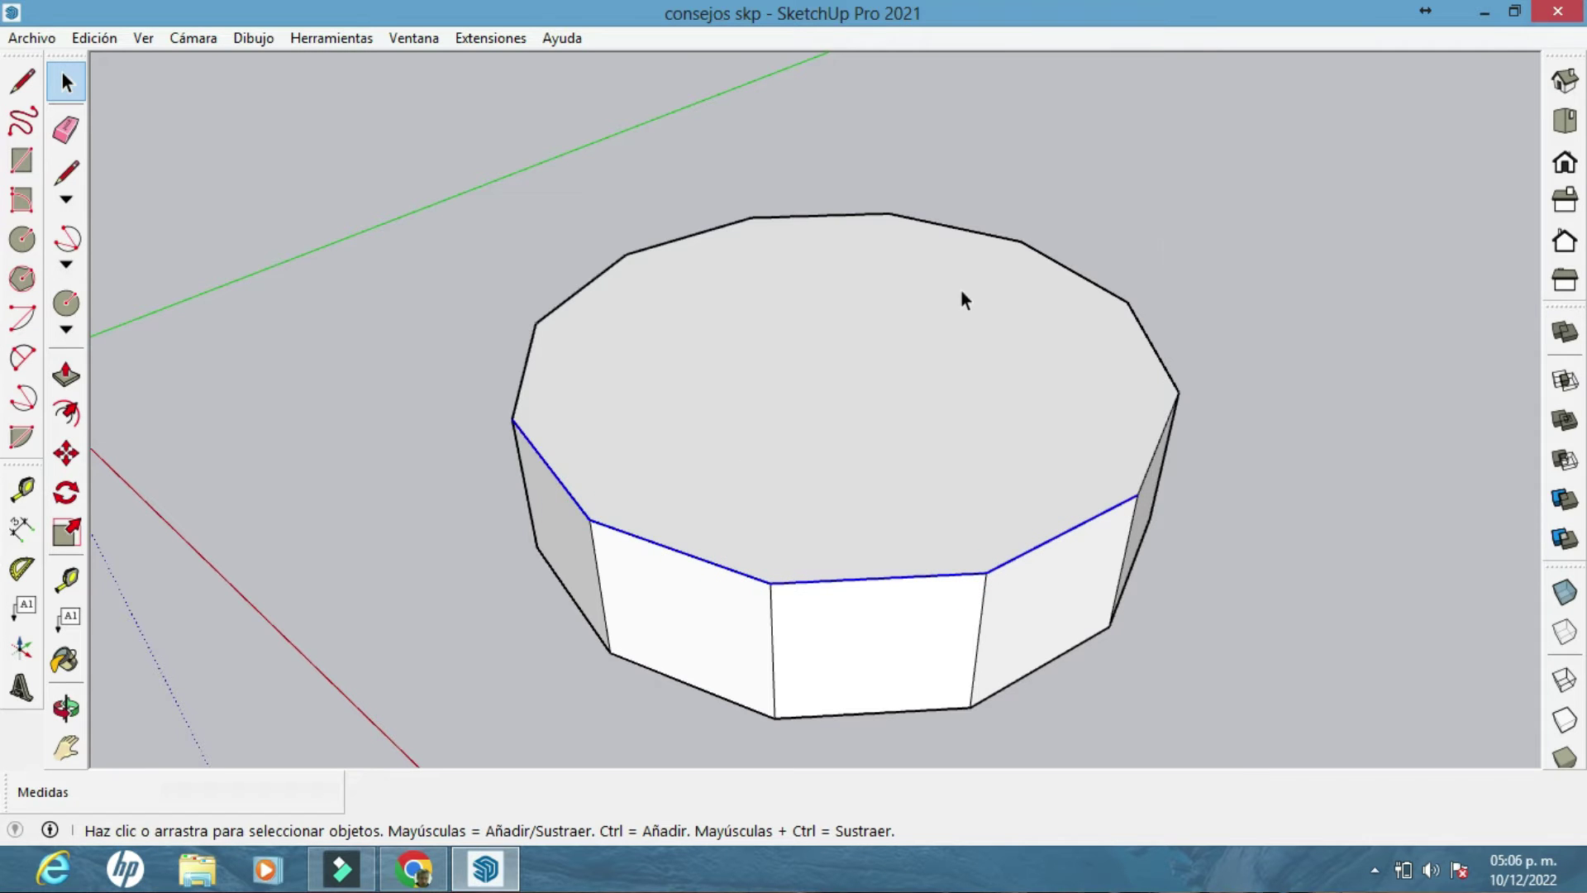
# Select the top face's complete perimeter without the face itself and copy those edges to an empty area beside the prism
pyautogui.doubleClick(979, 369)
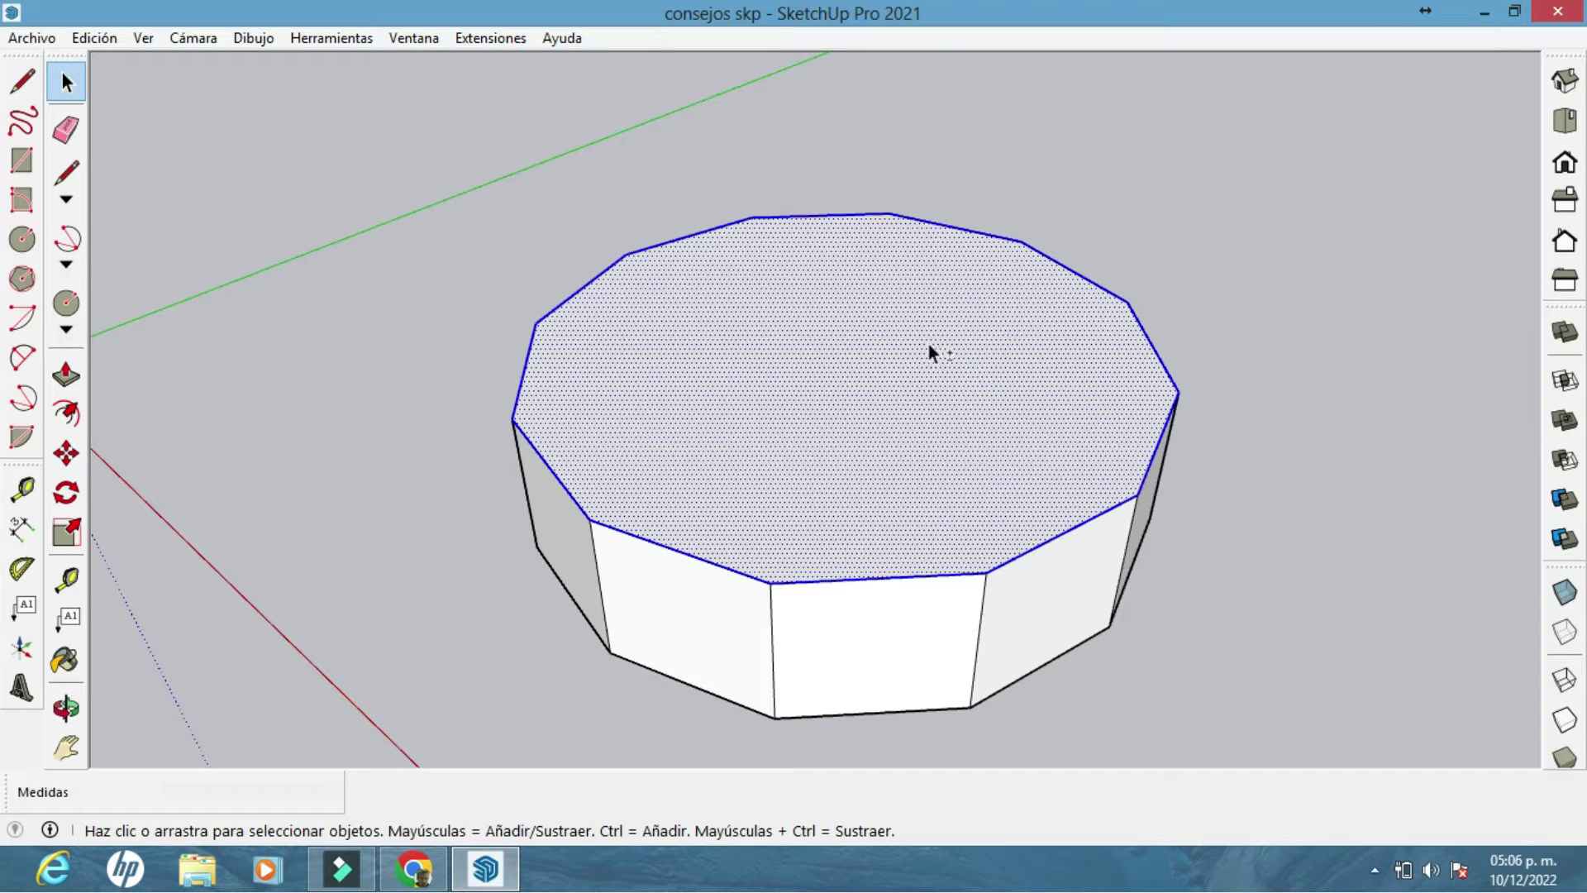
pyautogui.keyDown('shift'); pyautogui.click(873, 350); pyautogui.keyUp('shift')
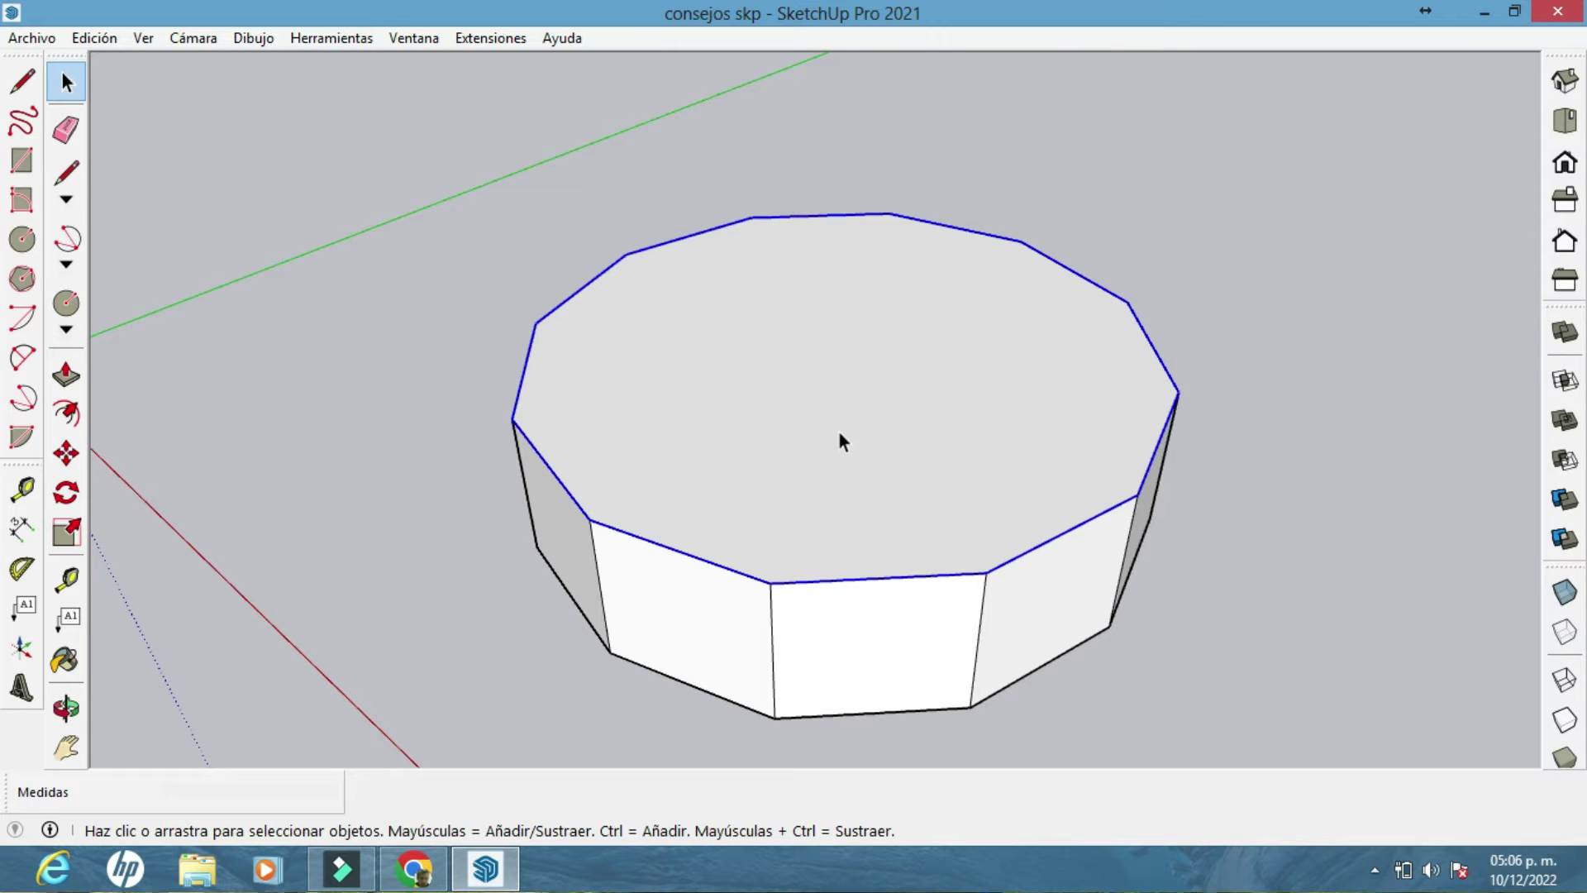
pyautogui.click(67, 452)
pyautogui.click(705, 453)
pyautogui.press('ctrl')
pyautogui.scroll(3, 956, 271)
pyautogui.click(956, 271)
pyautogui.scroll(-3, 1257, 389)
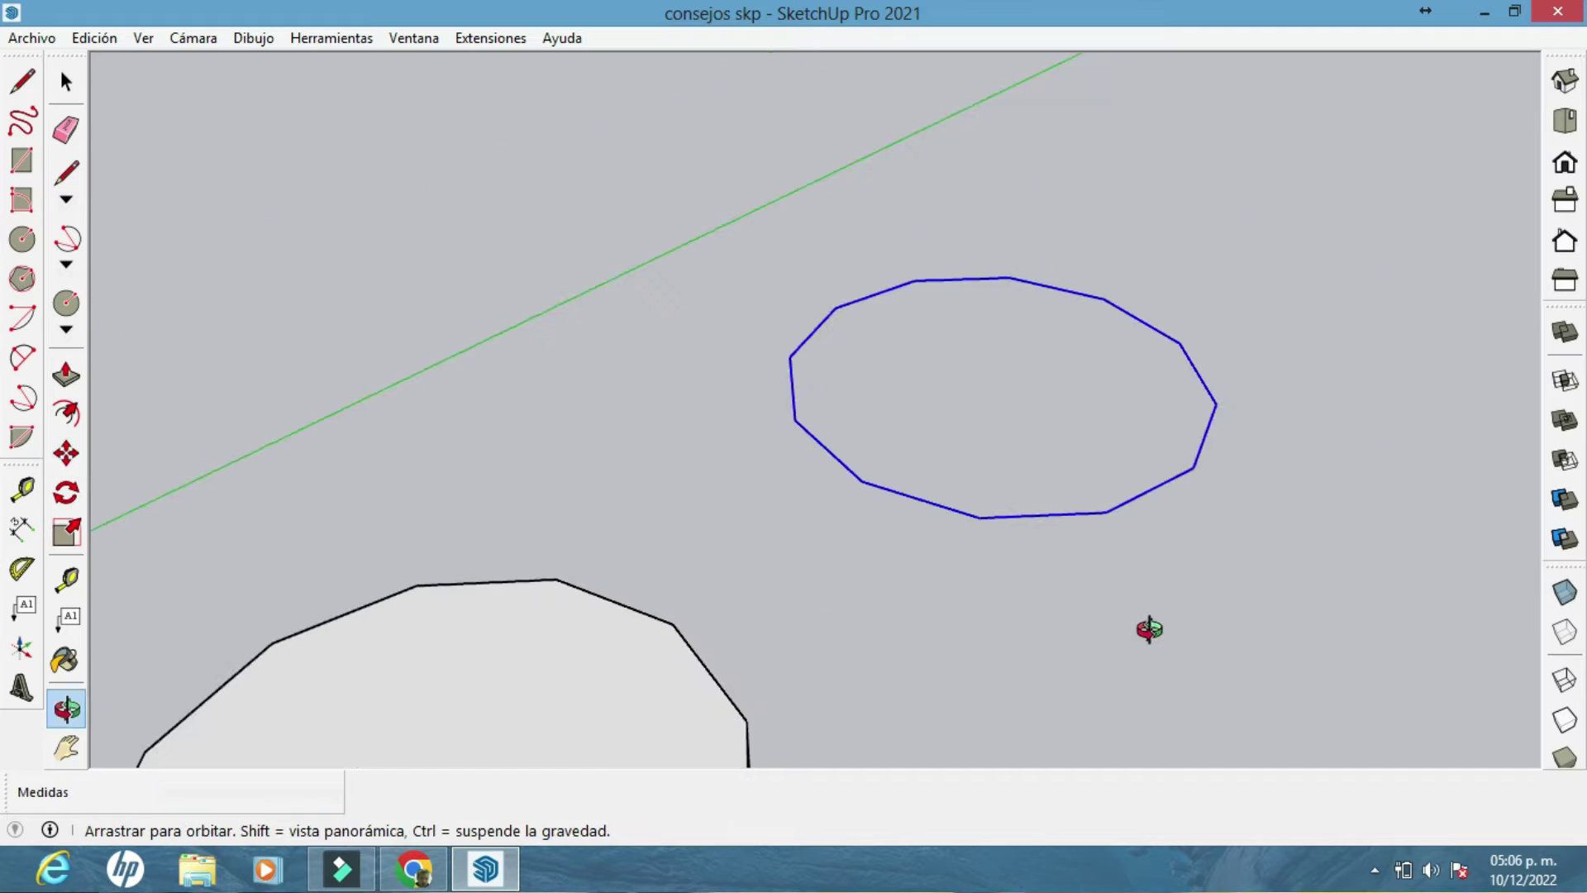
pyautogui.click(66, 81)
pyautogui.click(1160, 528)
pyautogui.moveTo(1161, 528); pyautogui.dragTo(921, 449, button='middle')
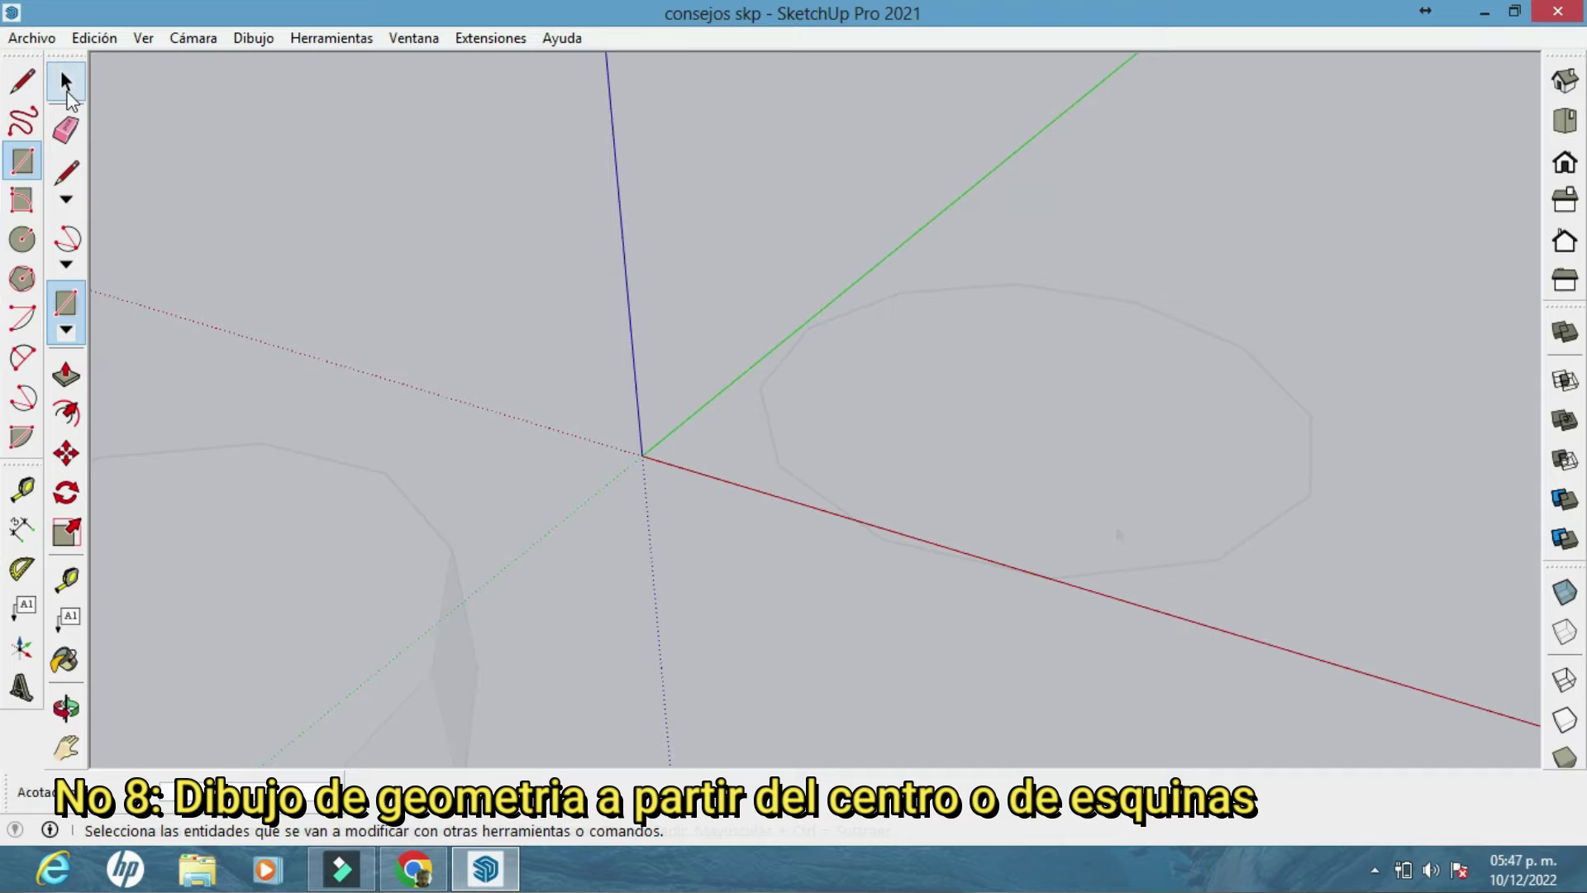
# Draw a rectangle with its first corner at the origin, extending along the red and green axes
pyautogui.click(68, 87)
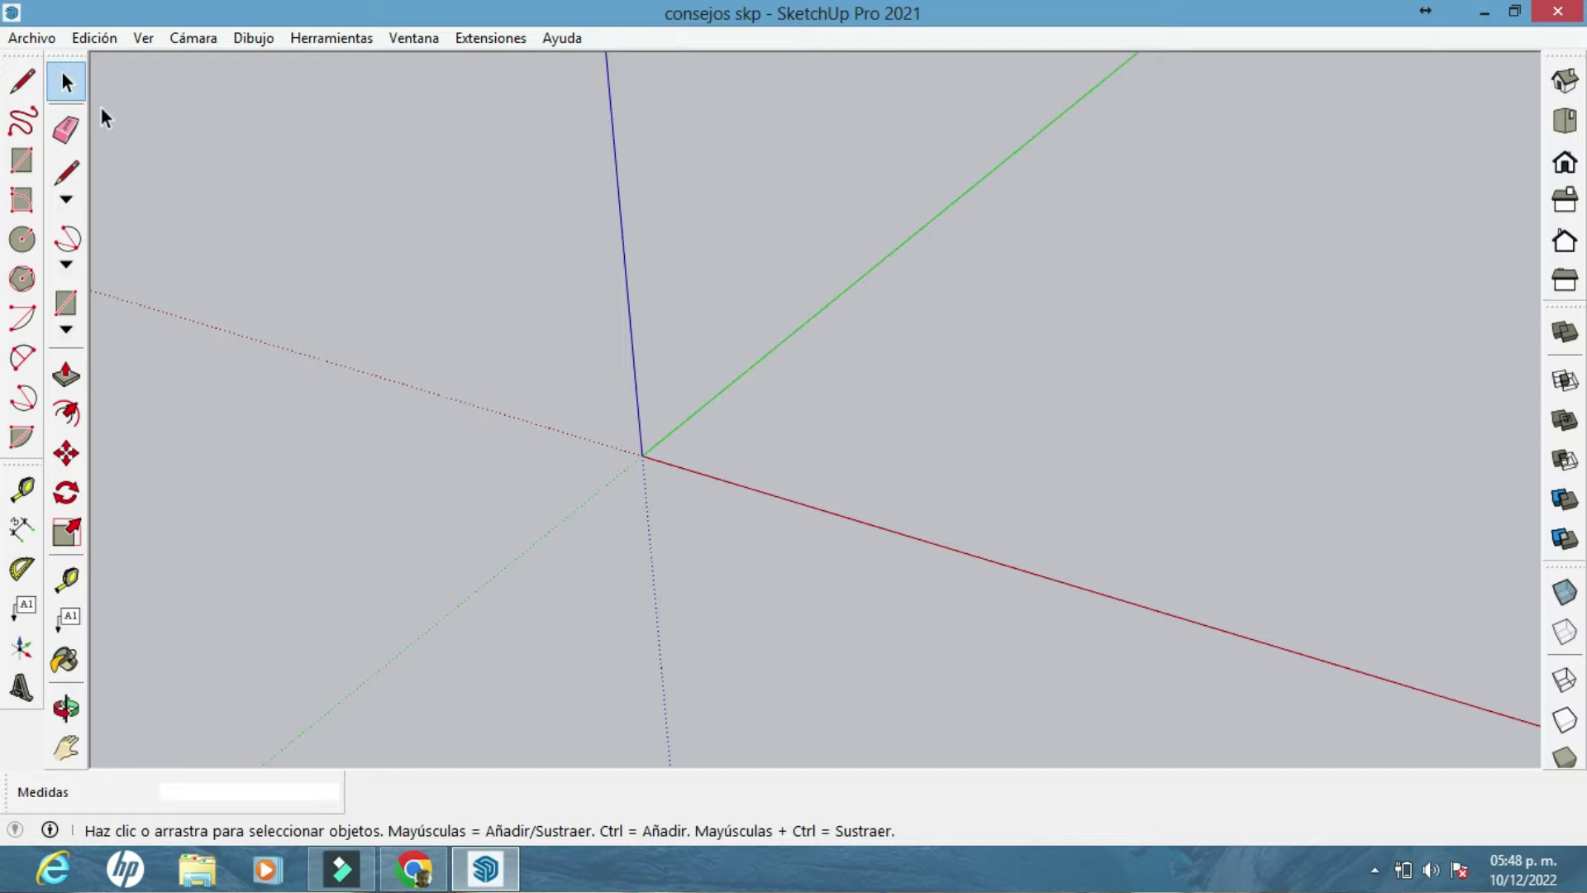
pyautogui.click(21, 160)
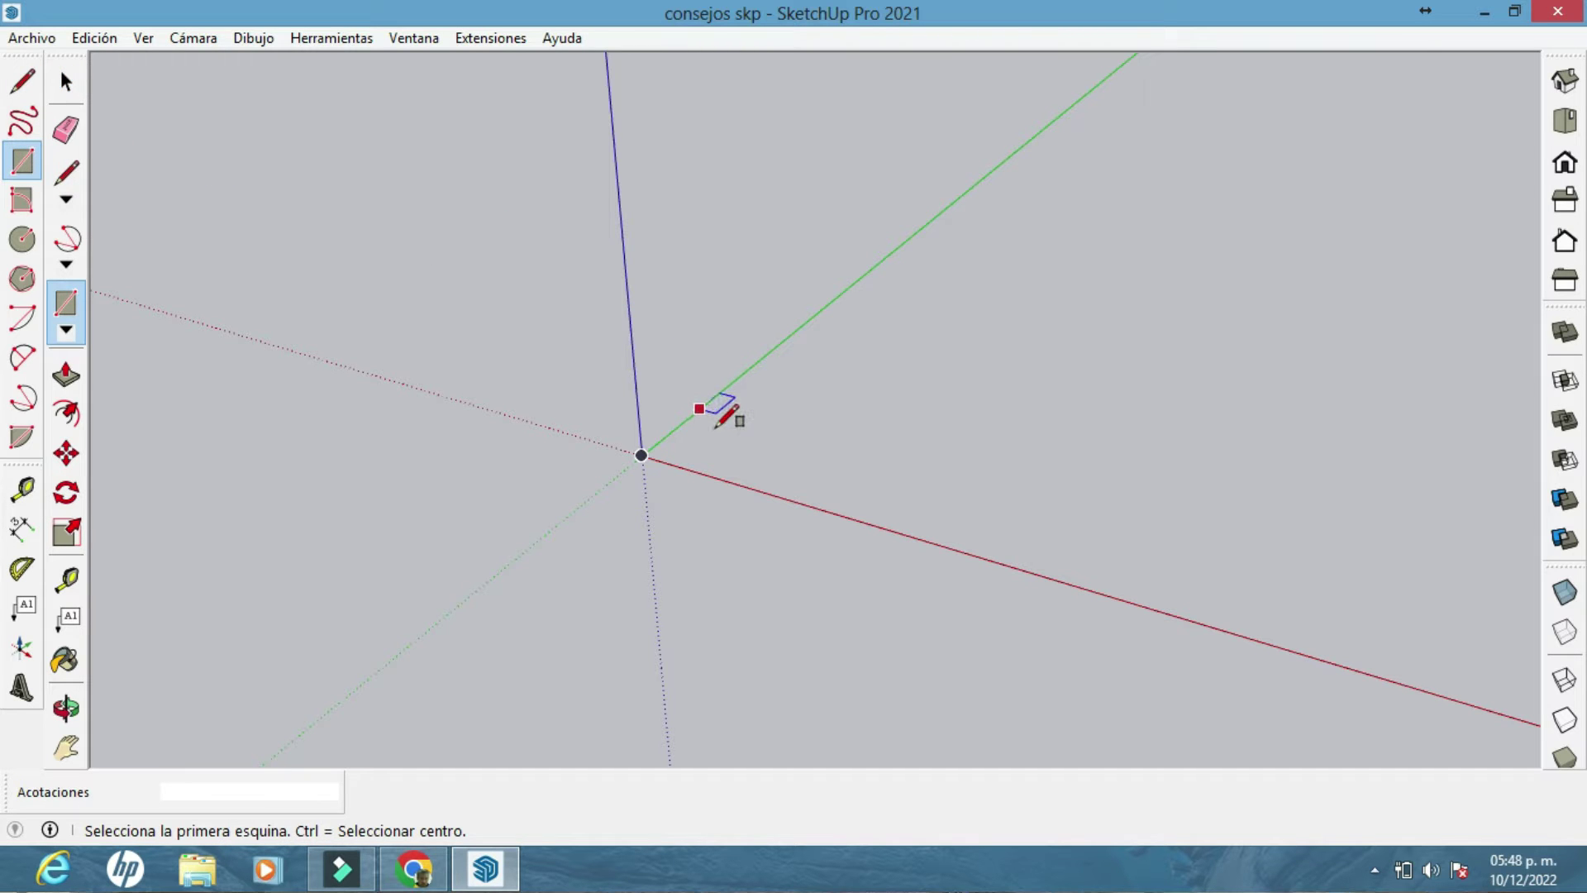
pyautogui.click(641, 454)
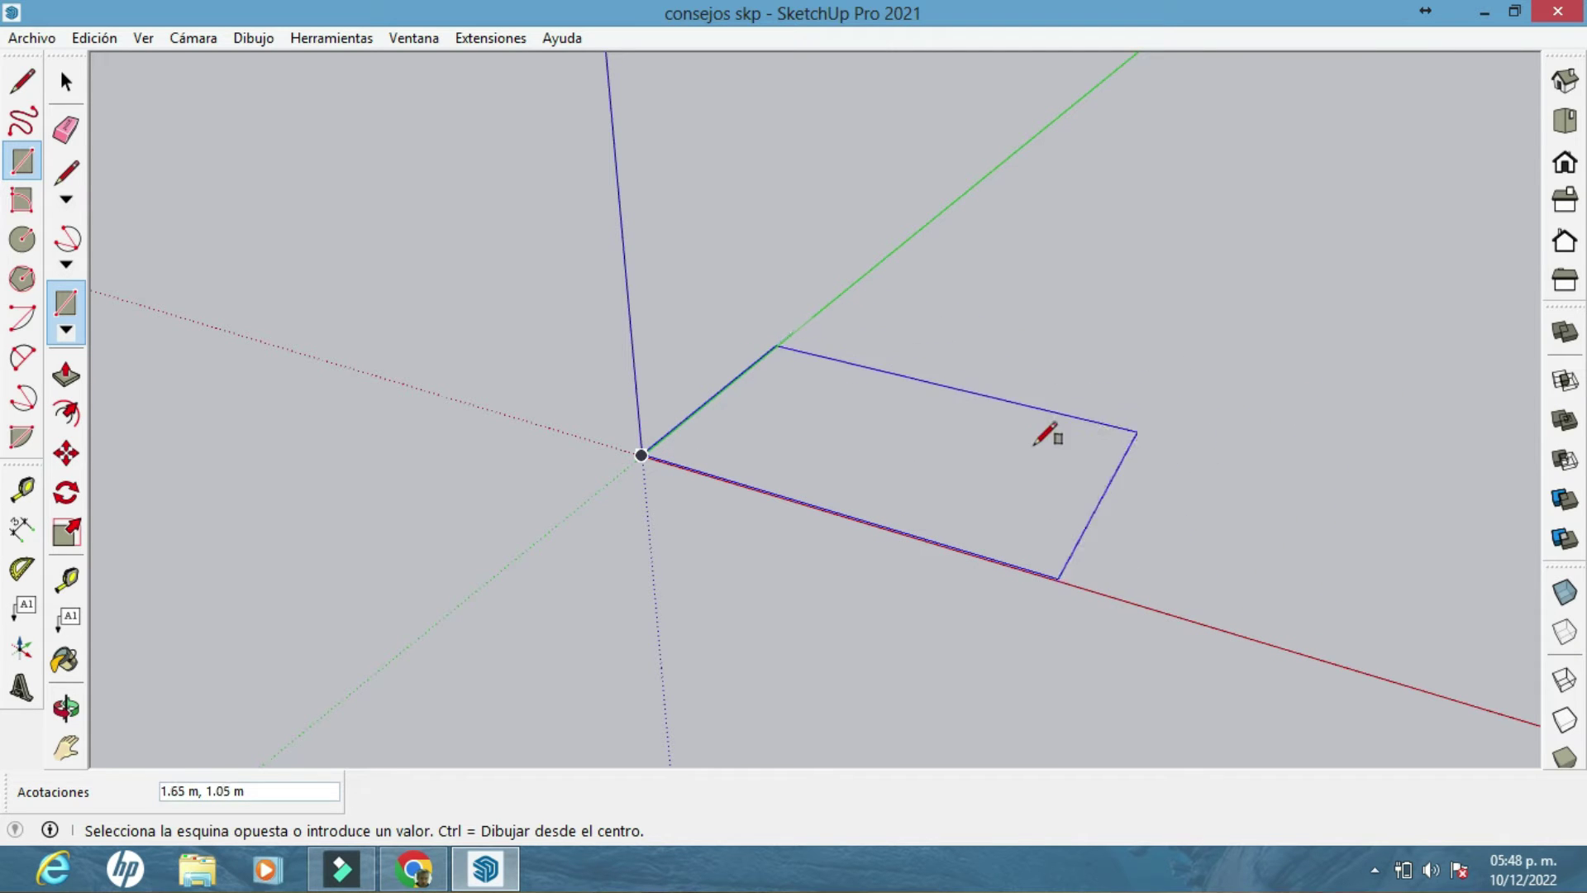
pyautogui.click(1209, 415)
pyautogui.moveTo(686, 394); pyautogui.dragTo(772, 631, button='middle')
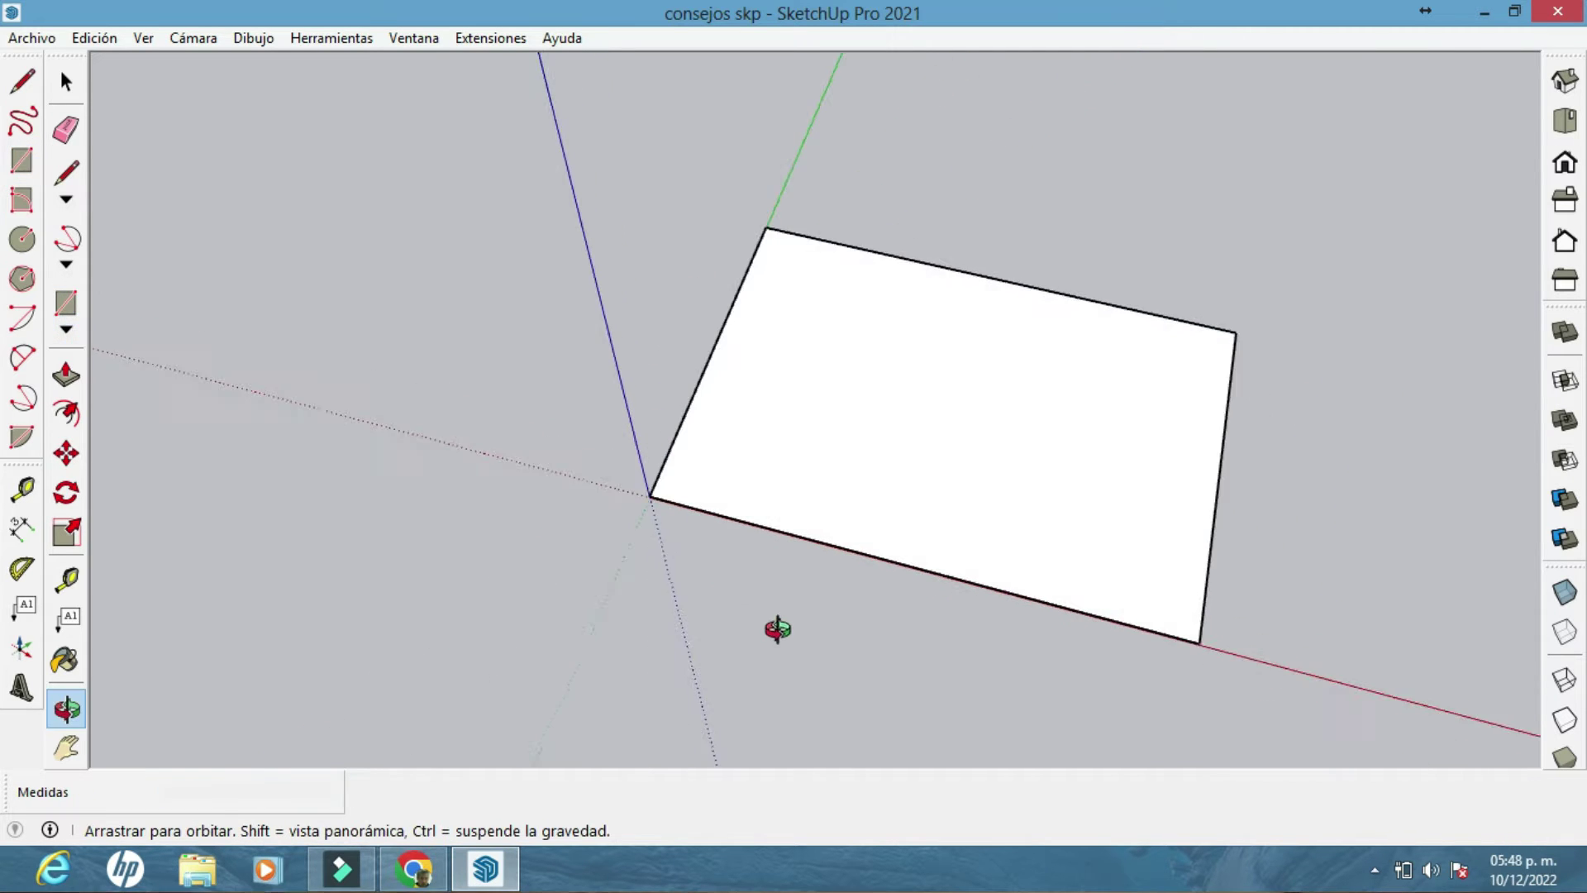
# Undo the rectangle drawn from the origin corner
pyautogui.press('ctrl')
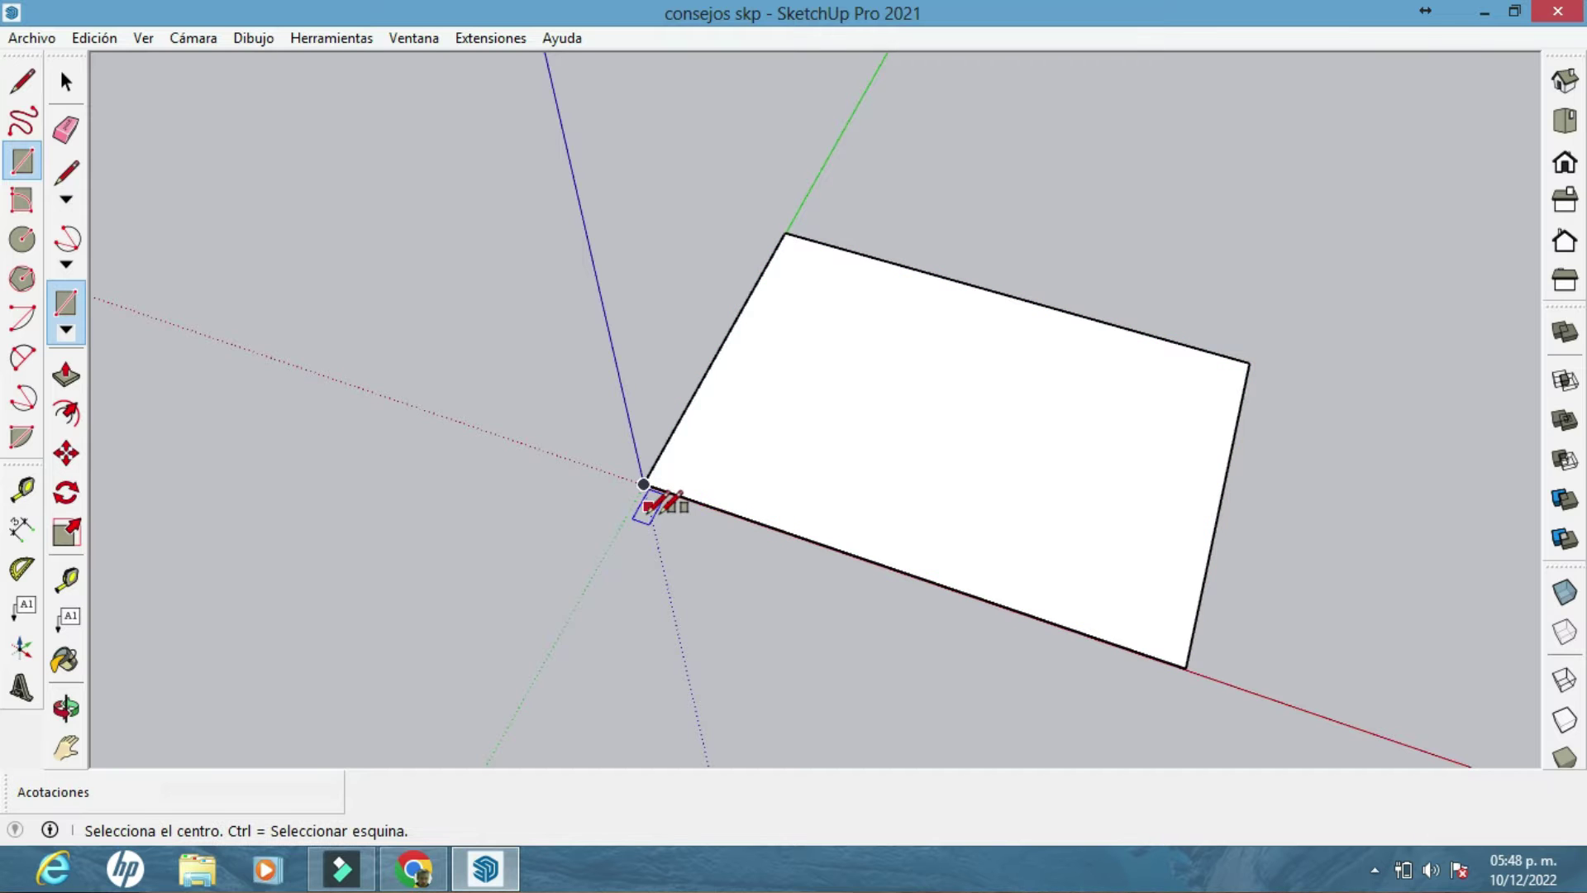
pyautogui.hotkey('ctrl', 'z')
pyautogui.moveTo(716, 531); pyautogui.dragTo(418, 353, button='middle')
pyautogui.press('space')
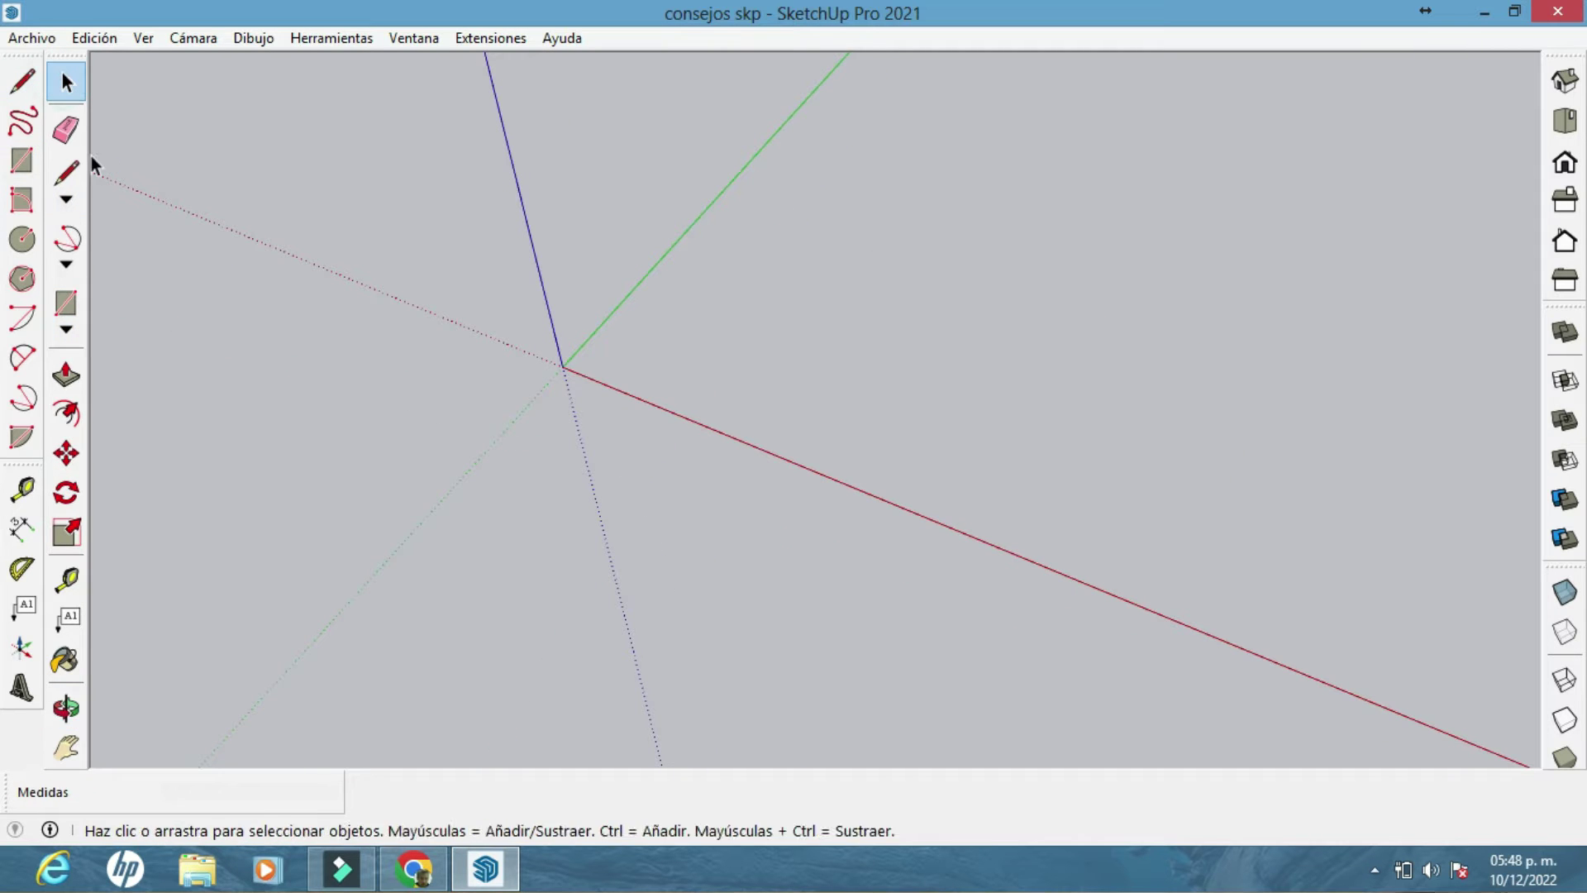
# Start a rectangle in draw-from-centre mode with its centre at the origin
pyautogui.click(21, 161)
pyautogui.scroll(-1, 708, 425)
pyautogui.moveTo(709, 424); pyautogui.dragTo(700, 379, button='middle')
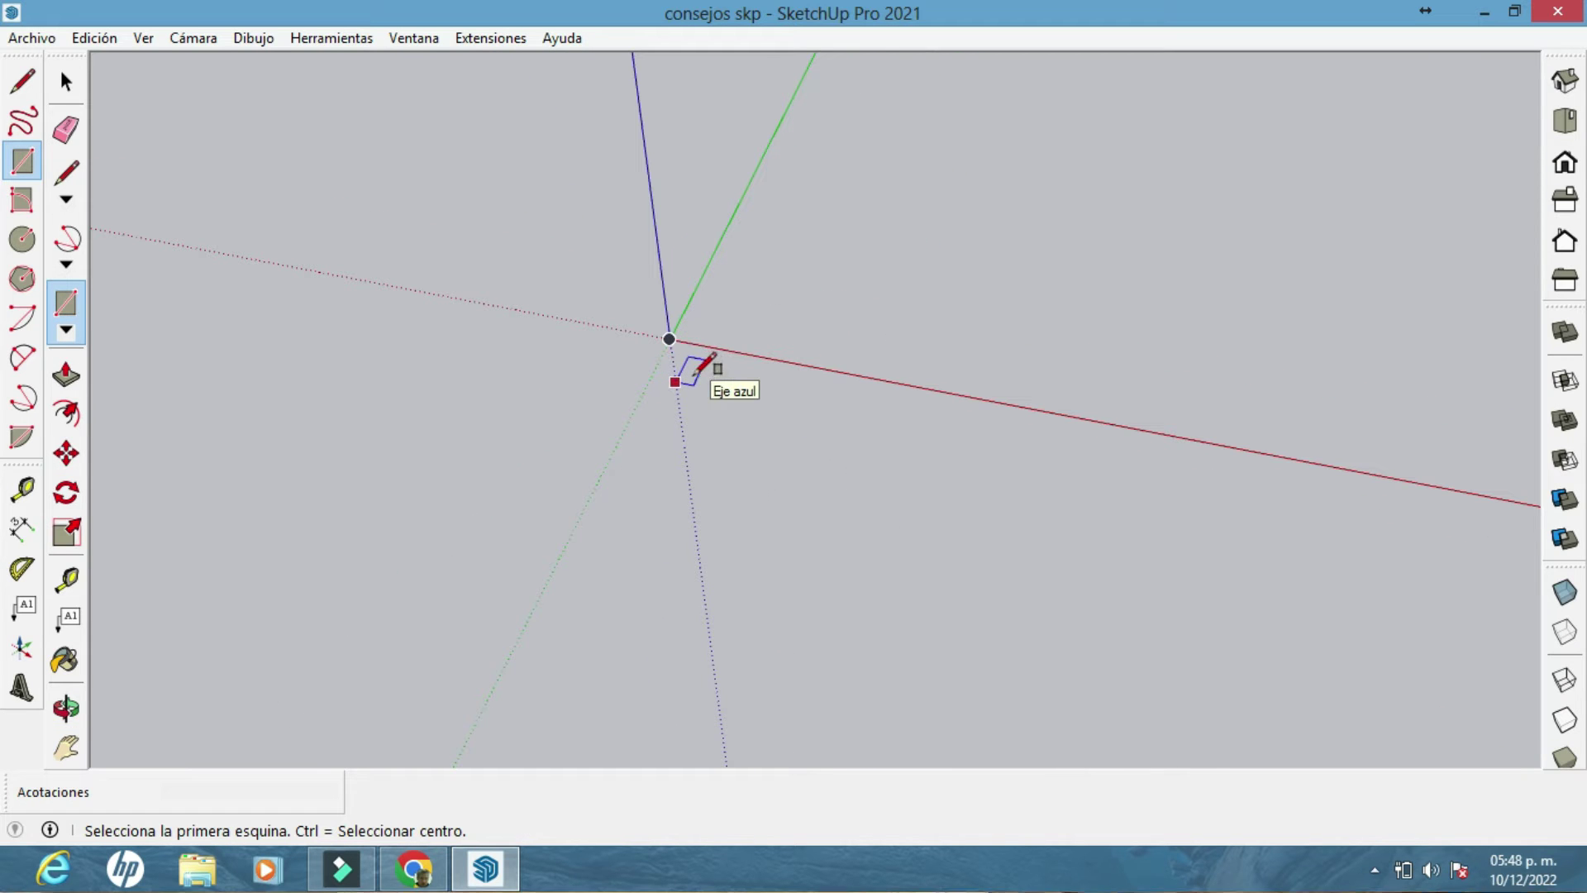
pyautogui.press('ctrl')
pyautogui.click(670, 338)
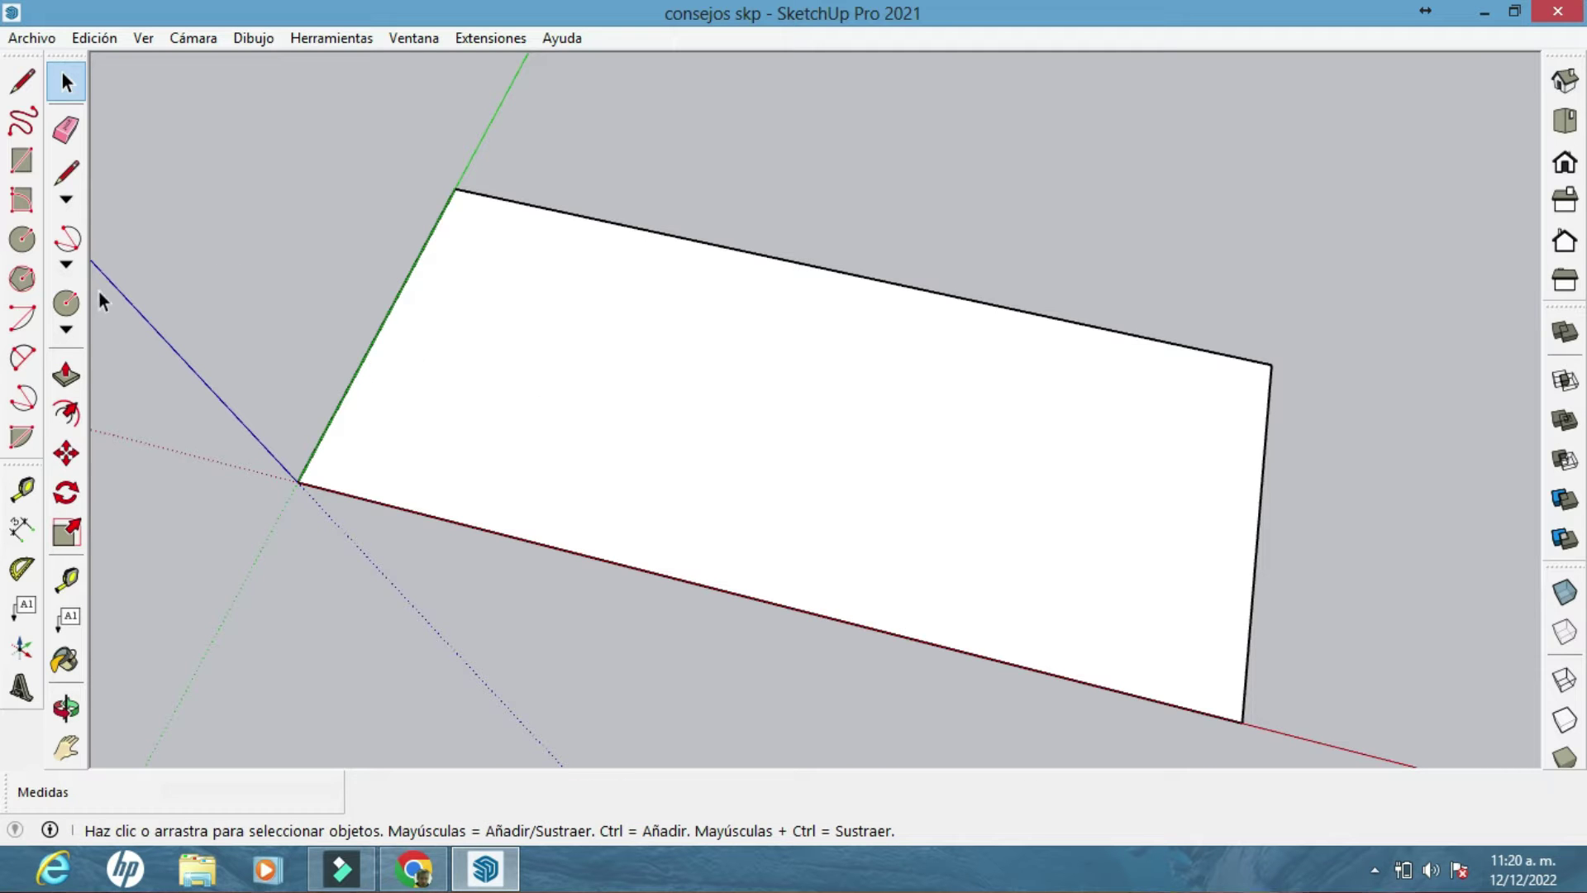
# Draw a 6-sided circle with a radius of about 1.39 m on the rectangle, near its corner on the green axis
pyautogui.click(66, 303)
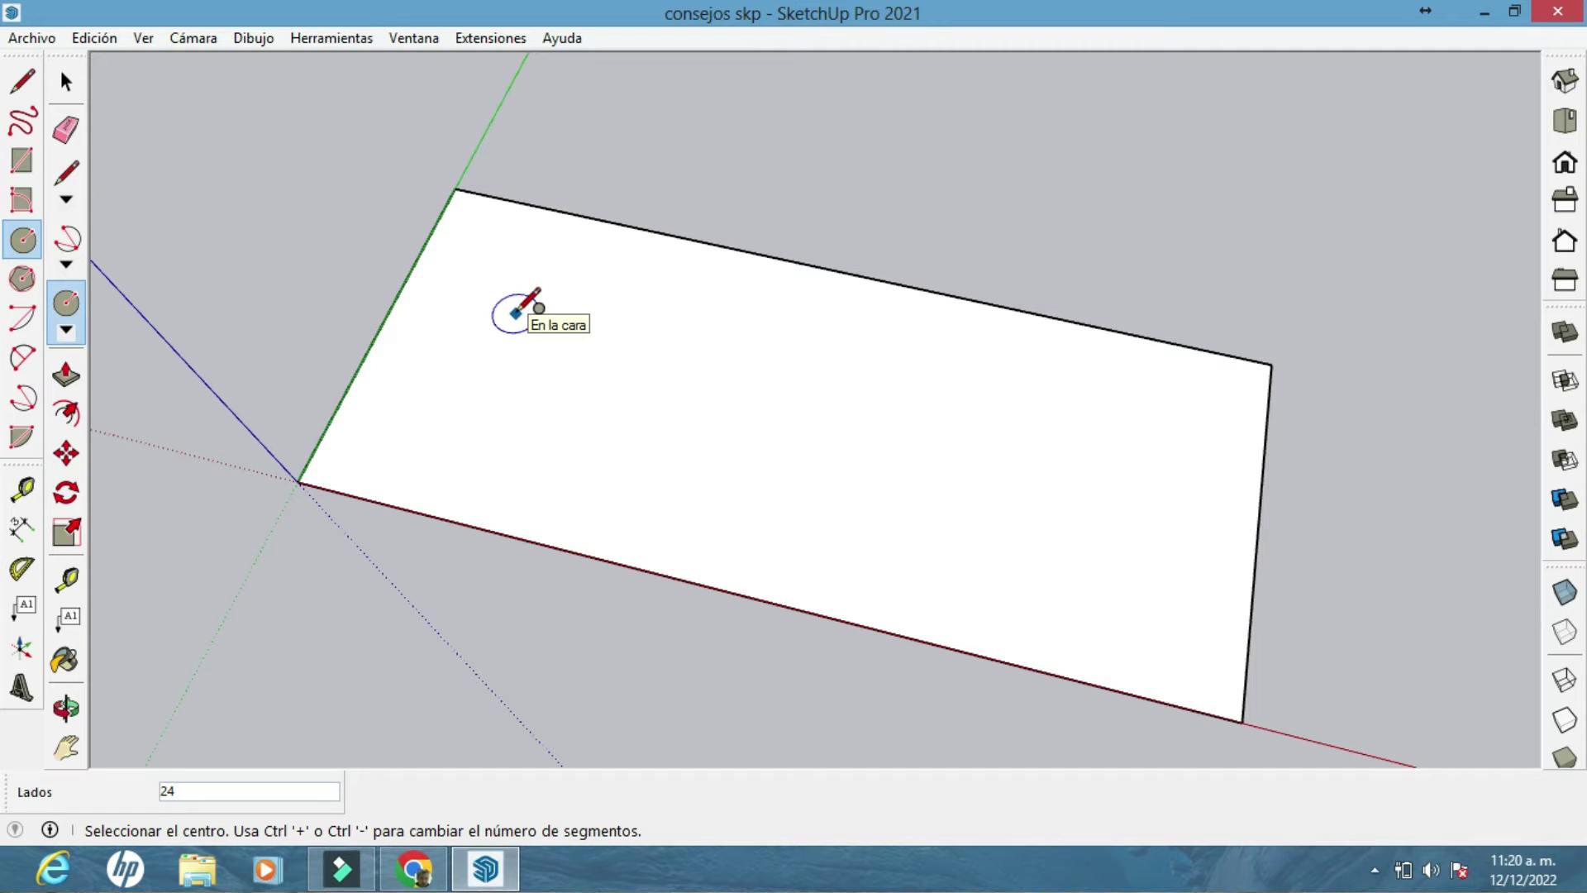
pyautogui.click(512, 314)
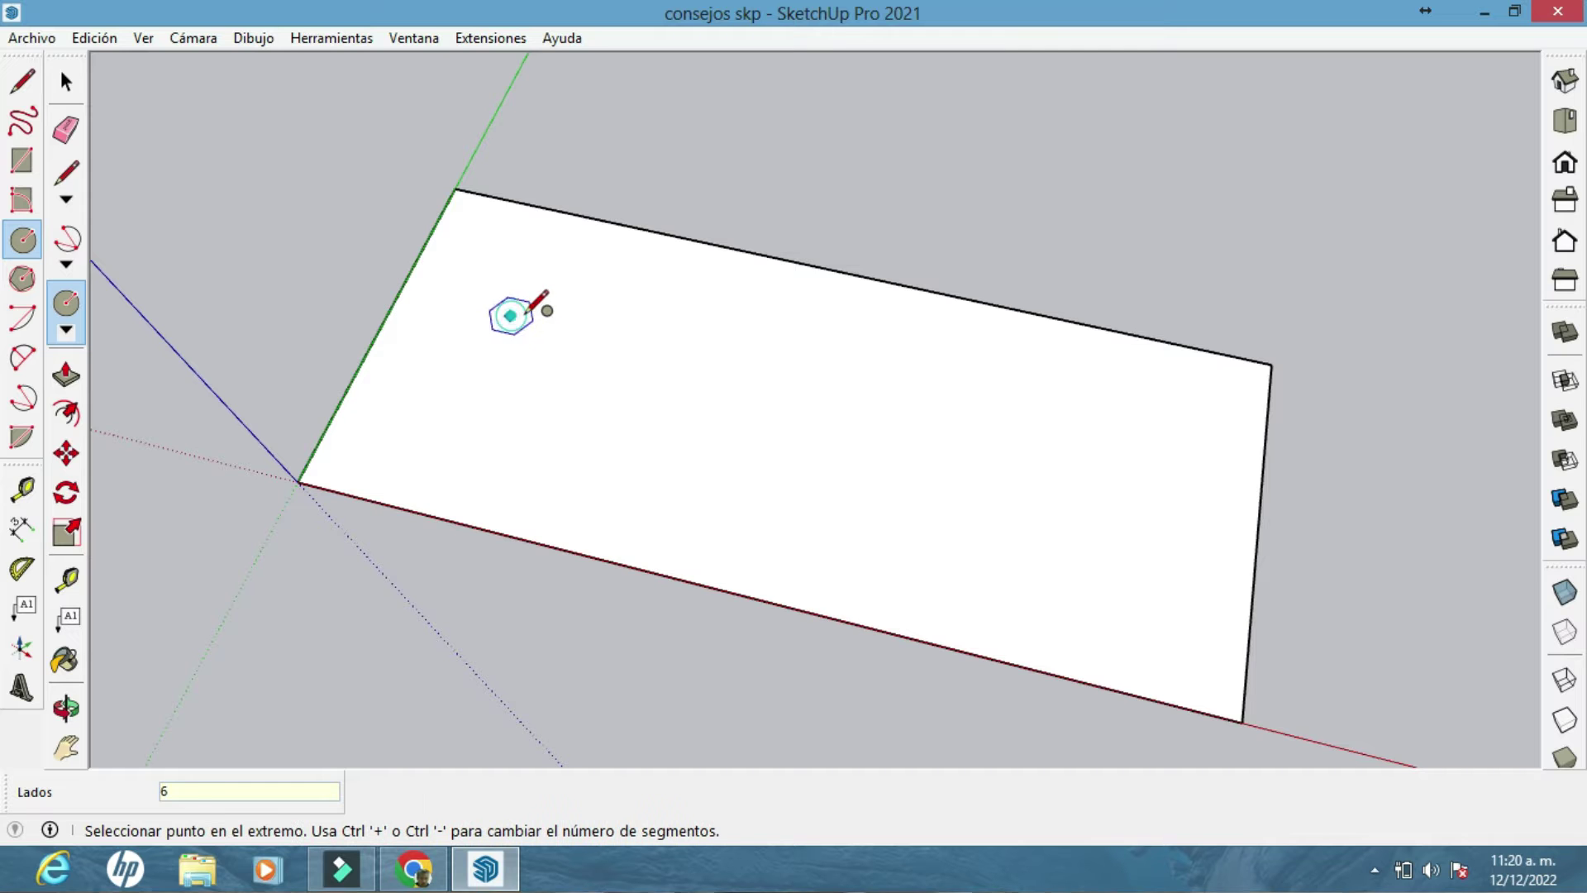
pyautogui.click(567, 354)
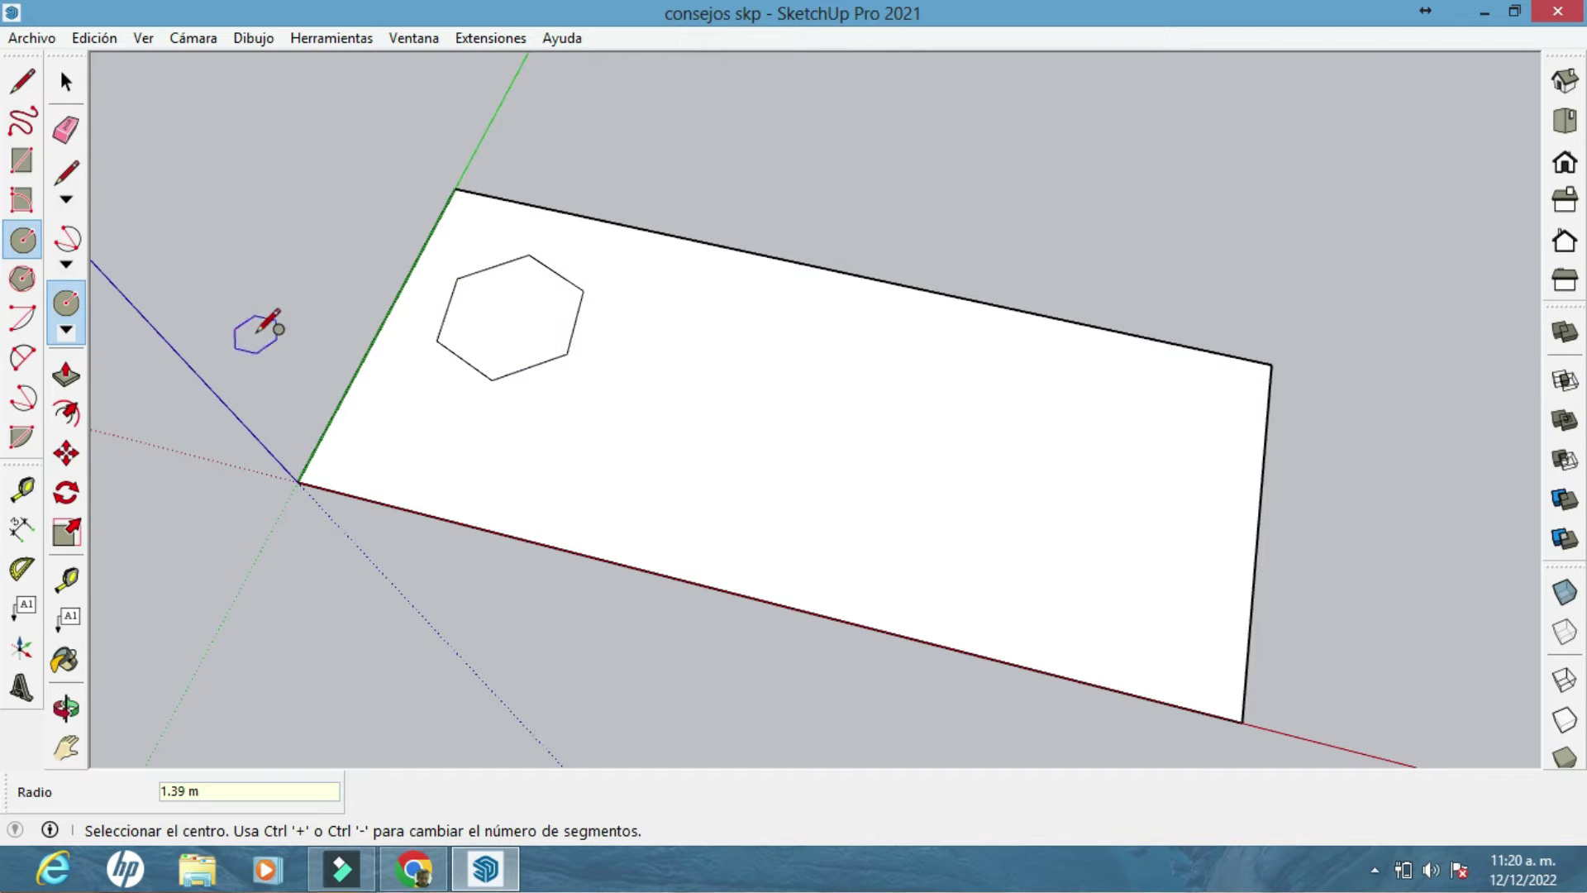
# Draw a 5-sided circle on the rectangle beside the hexagon
pyautogui.click(66, 302)
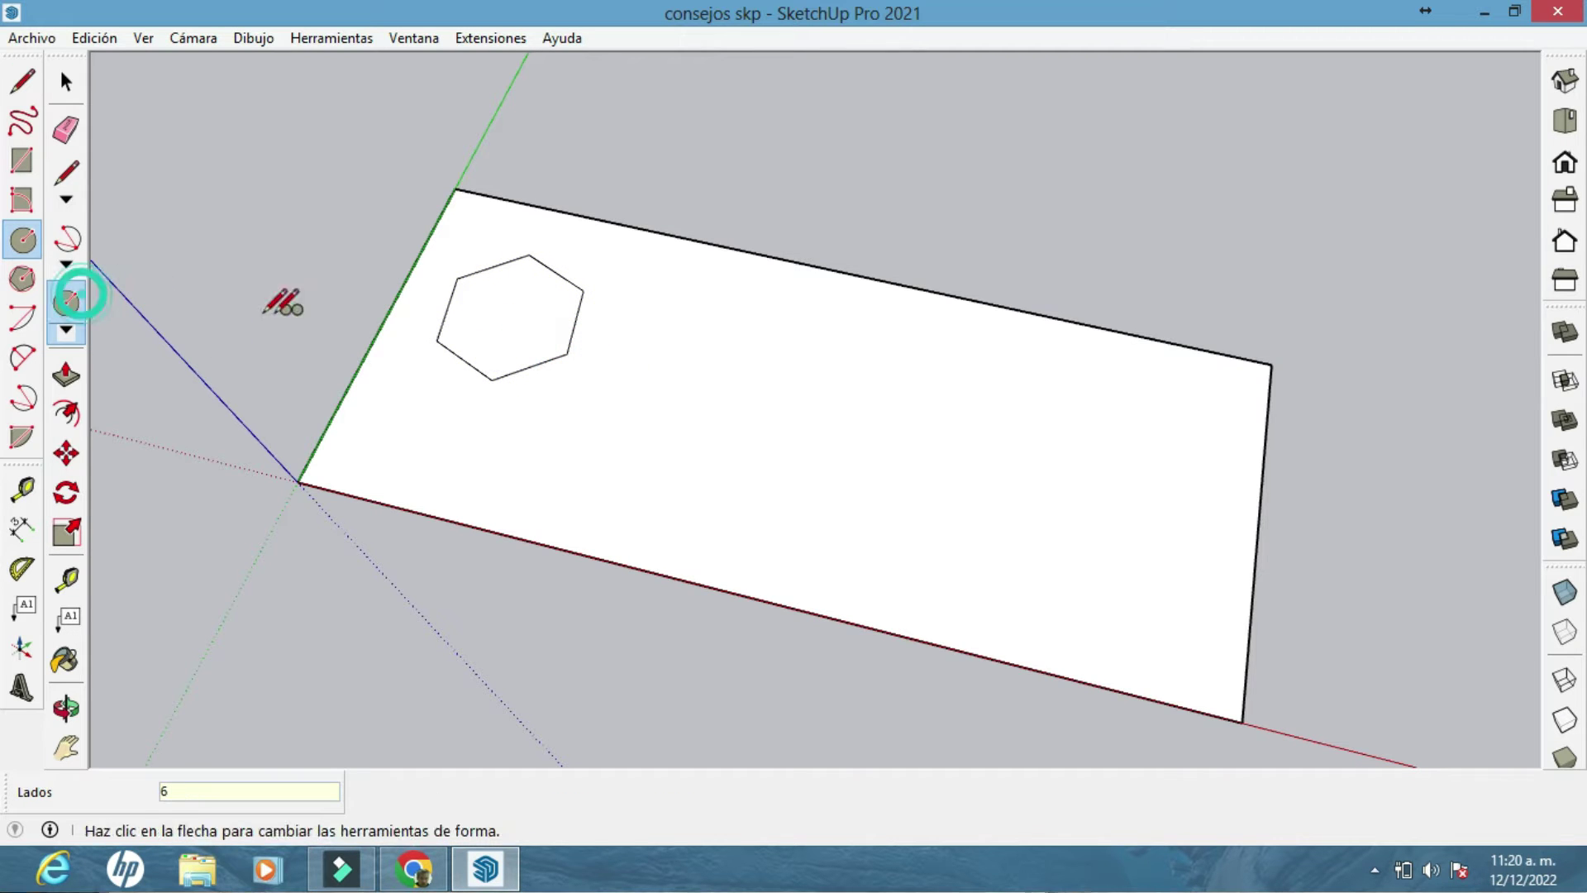
pyautogui.click(728, 366)
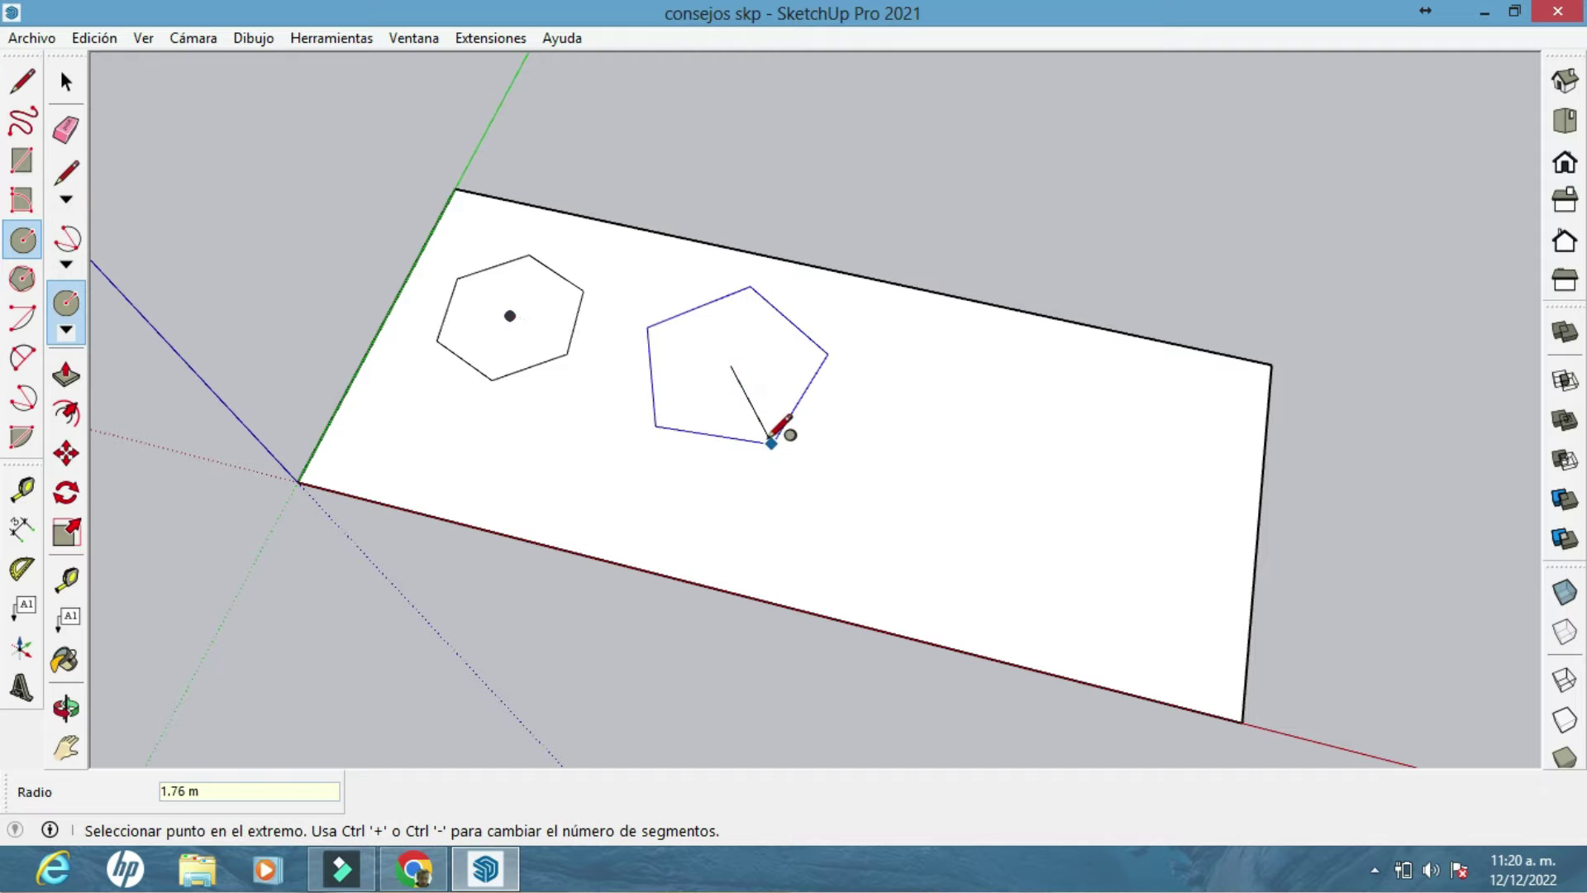
pyautogui.click(759, 435)
# Draw a 3-sided circle with a radius of about 1.98 m on the rectangle beside the pentagon
pyautogui.click(66, 302)
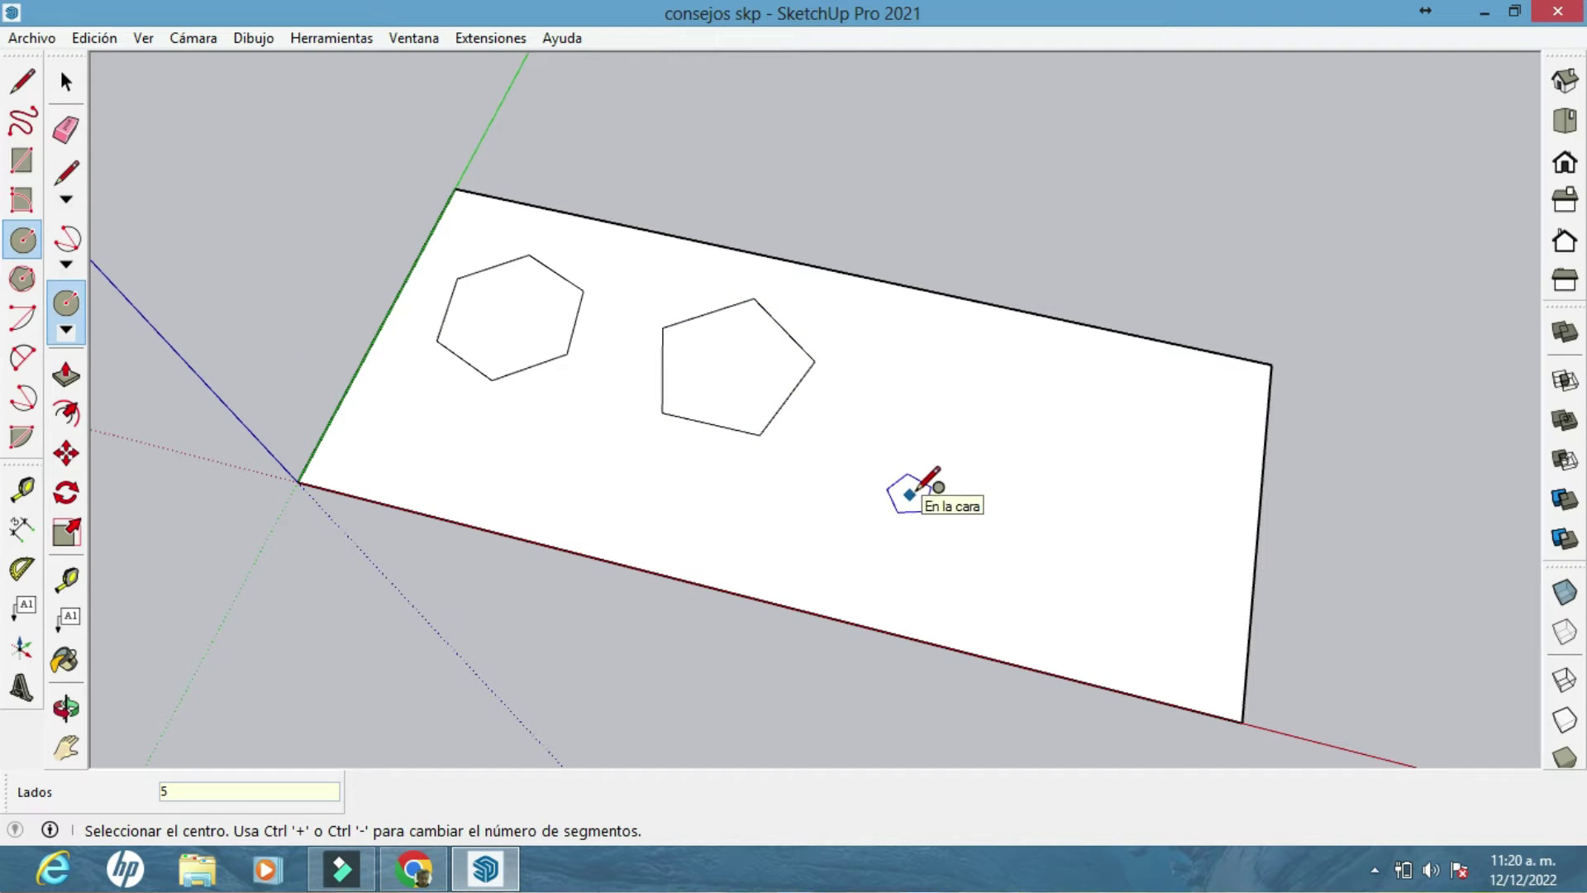
pyautogui.click(944, 417)
pyautogui.click(998, 508)
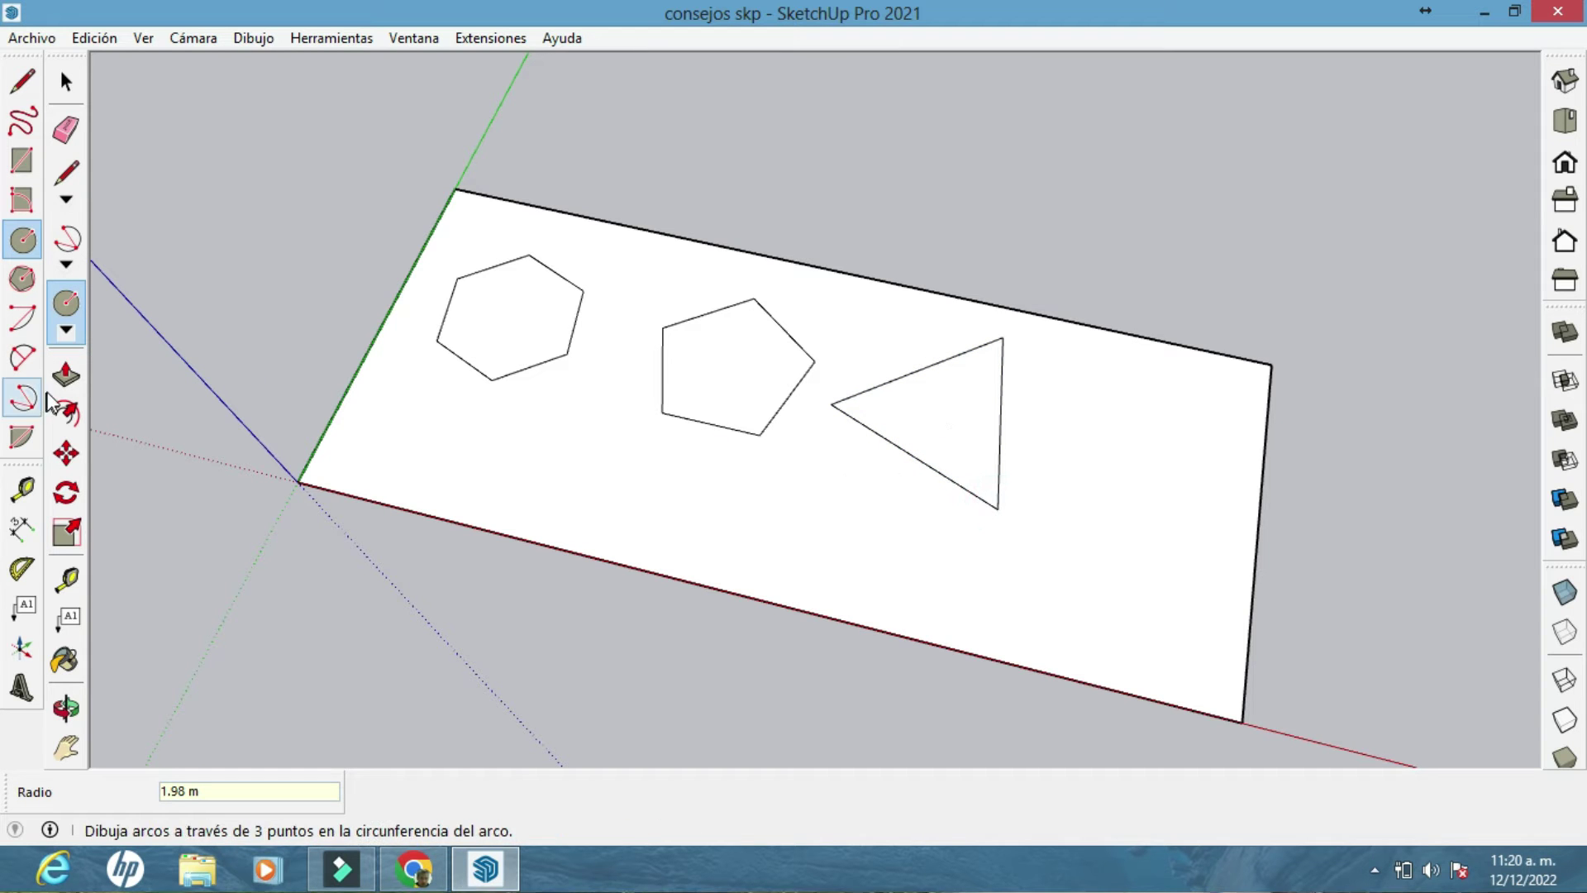
# Draw a 10-sided circle on the rectangle, near its corner on the red axis
pyautogui.click(67, 301)
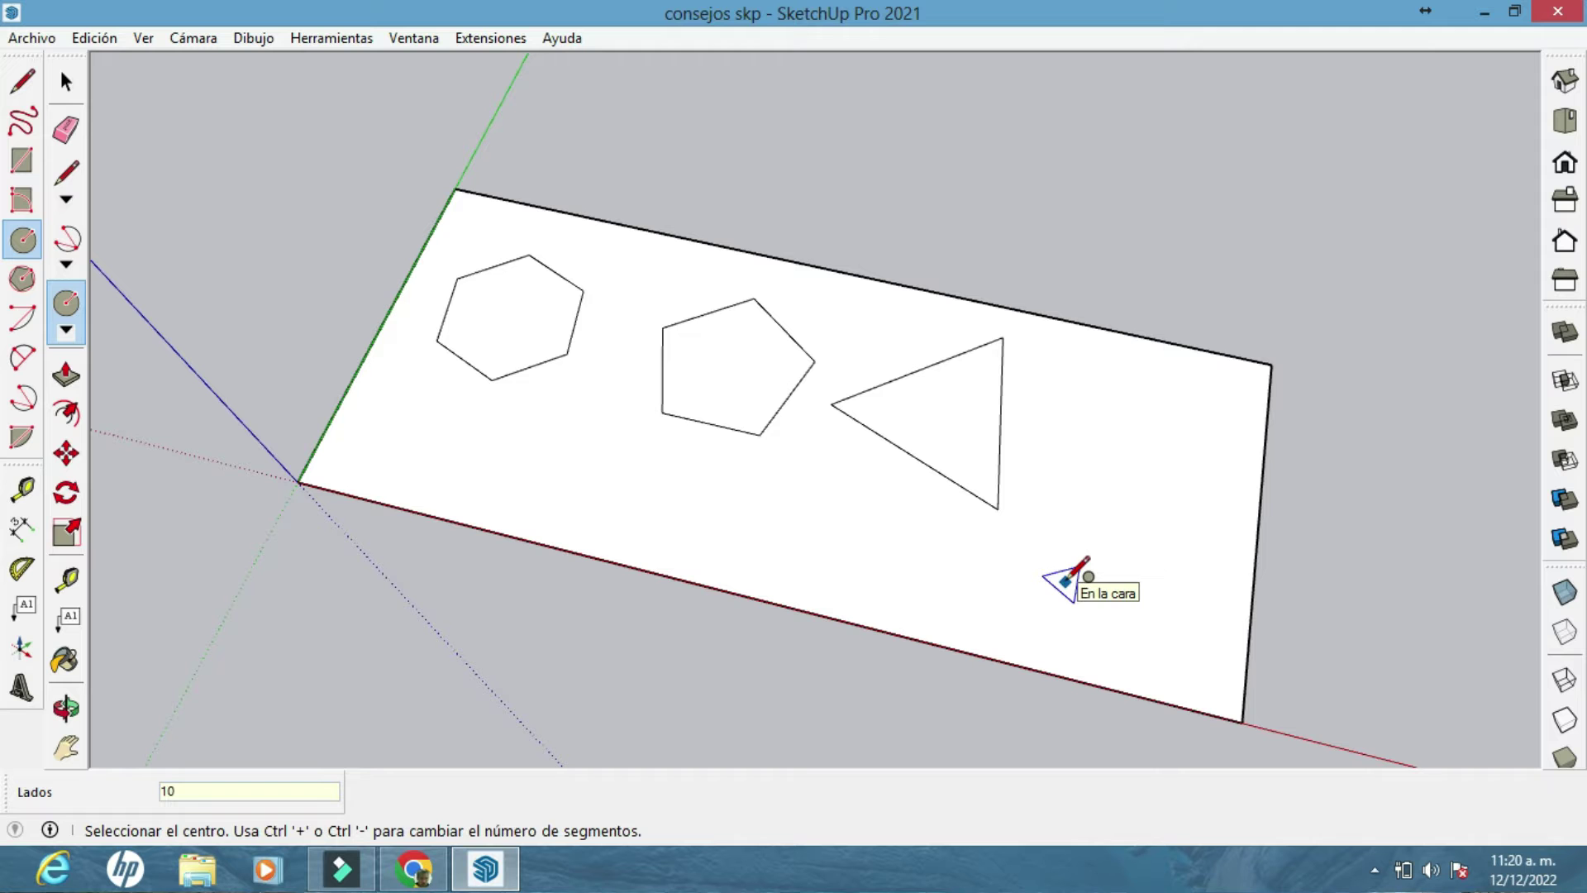
pyautogui.click(1066, 582)
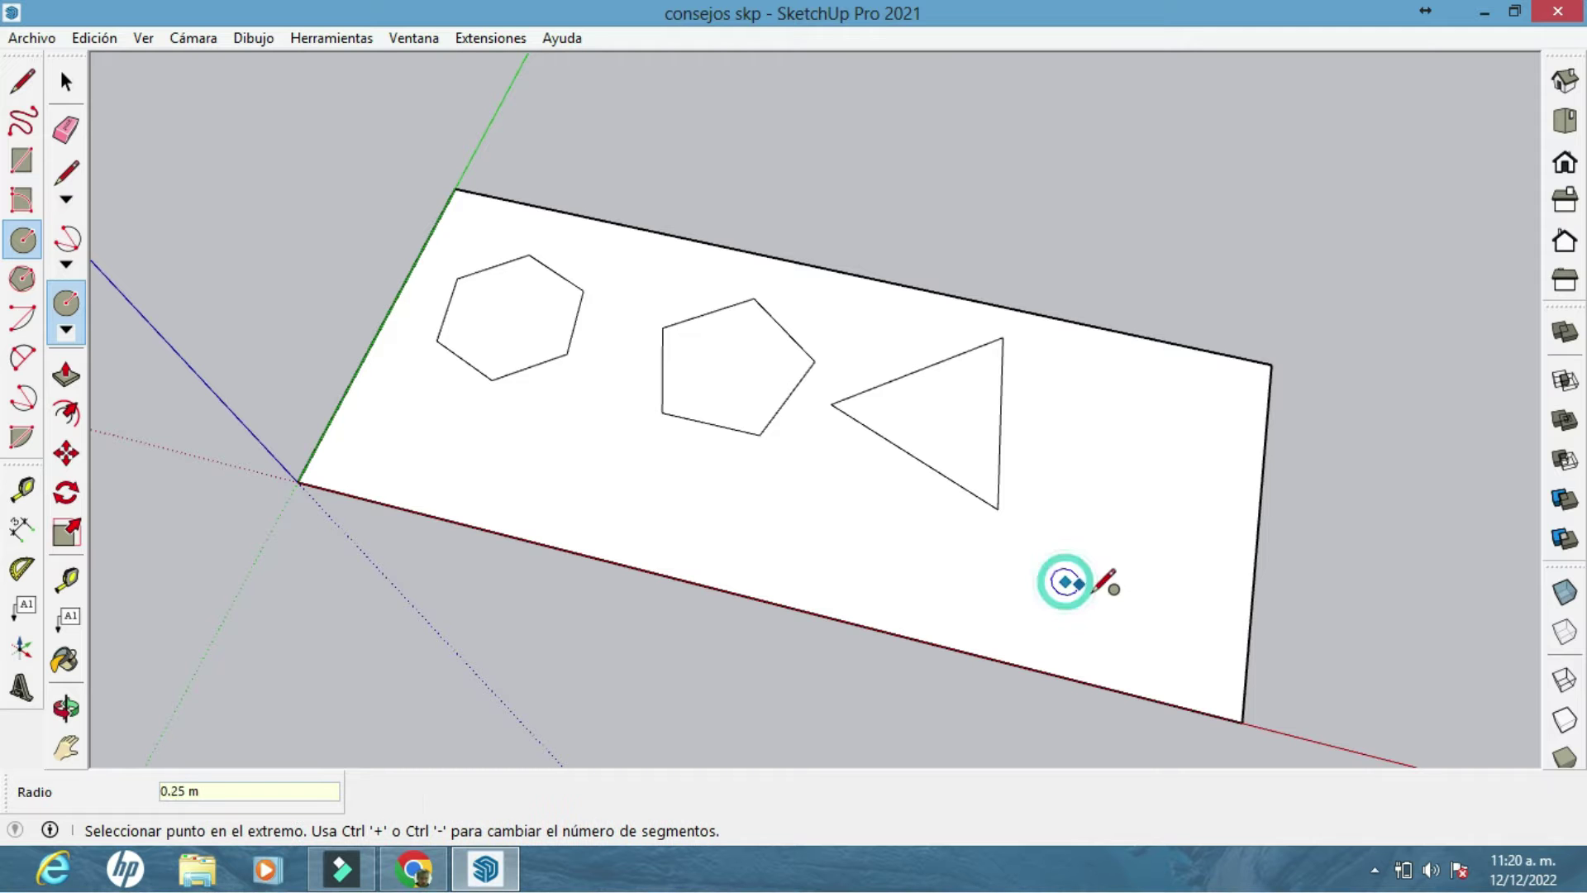
pyautogui.click(1153, 621)
pyautogui.moveTo(1154, 623); pyautogui.dragTo(839, 547, button='middle')
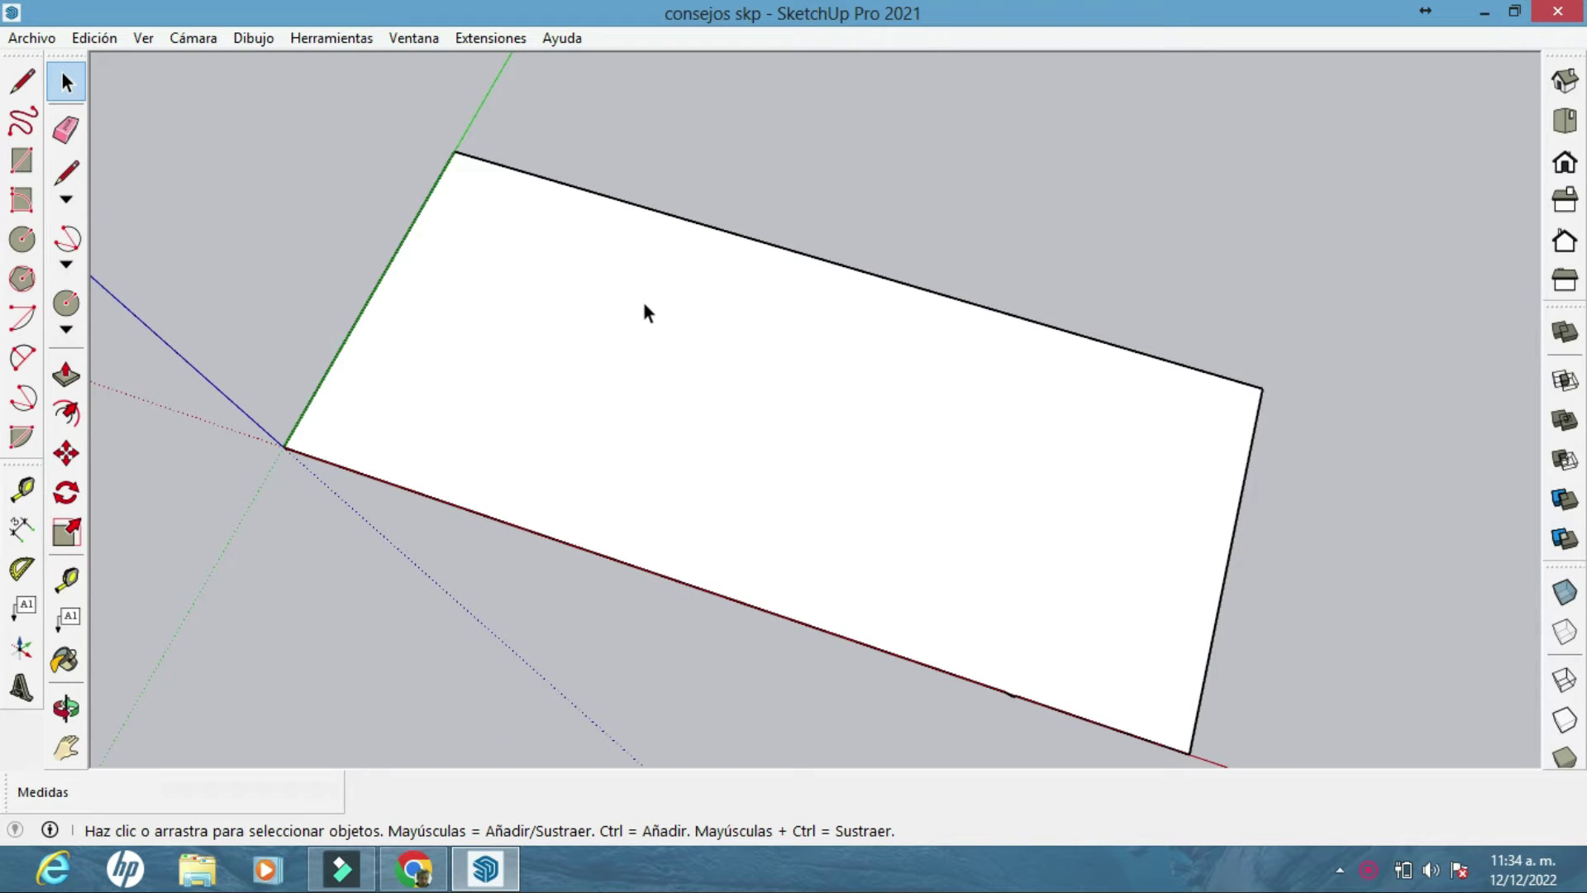
# Draw a circle with a radius of about 2.30 m on the empty rectangle, near its green-axis edge
pyautogui.click(66, 302)
pyautogui.click(516, 358)
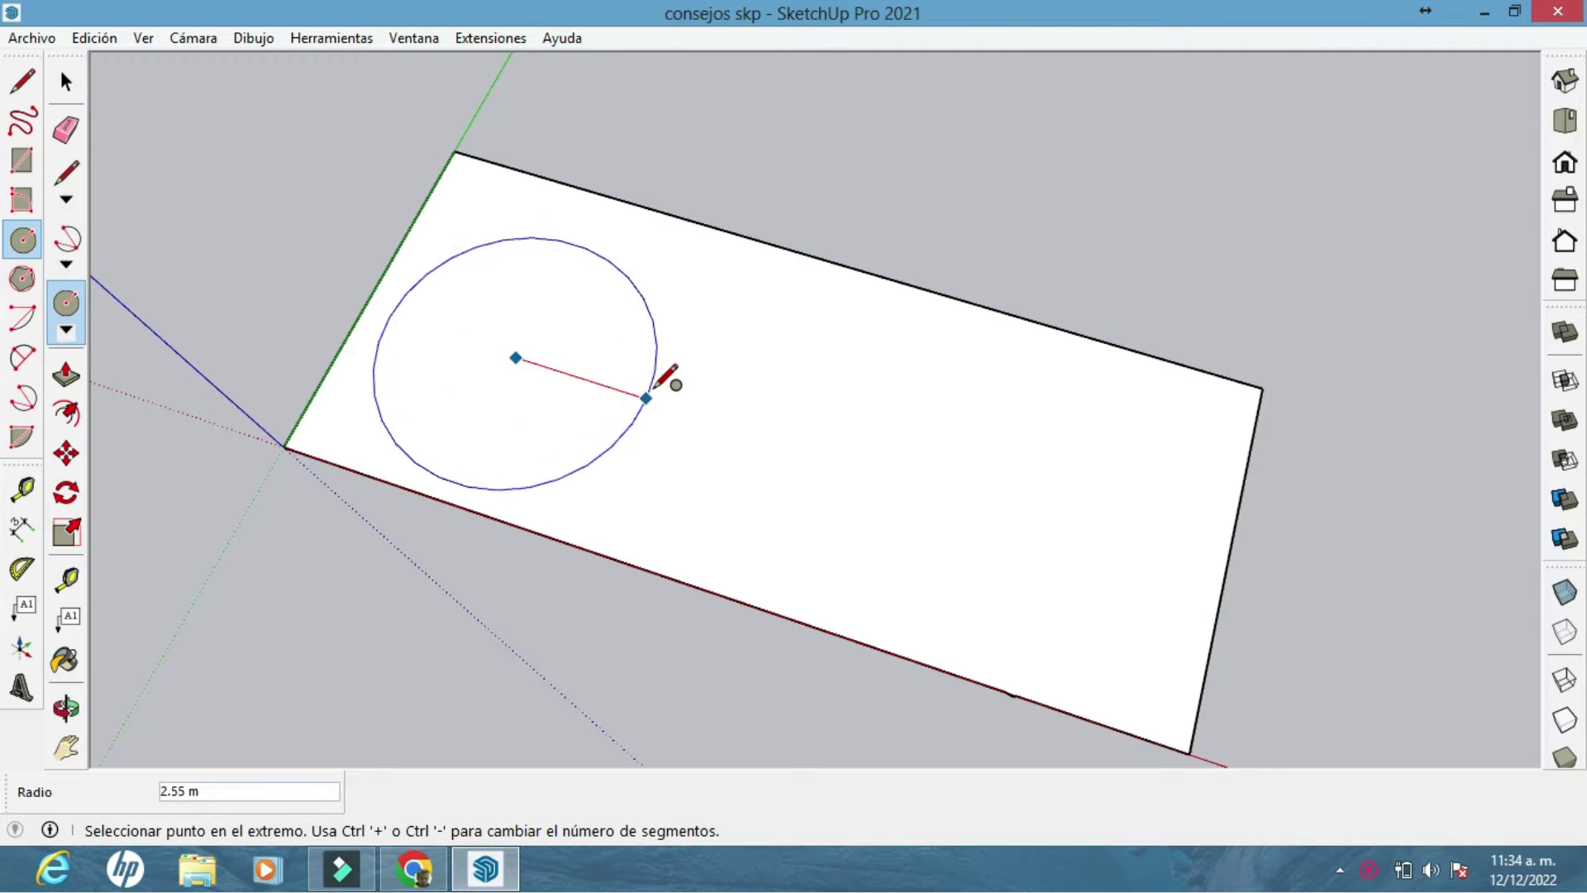
pyautogui.click(641, 383)
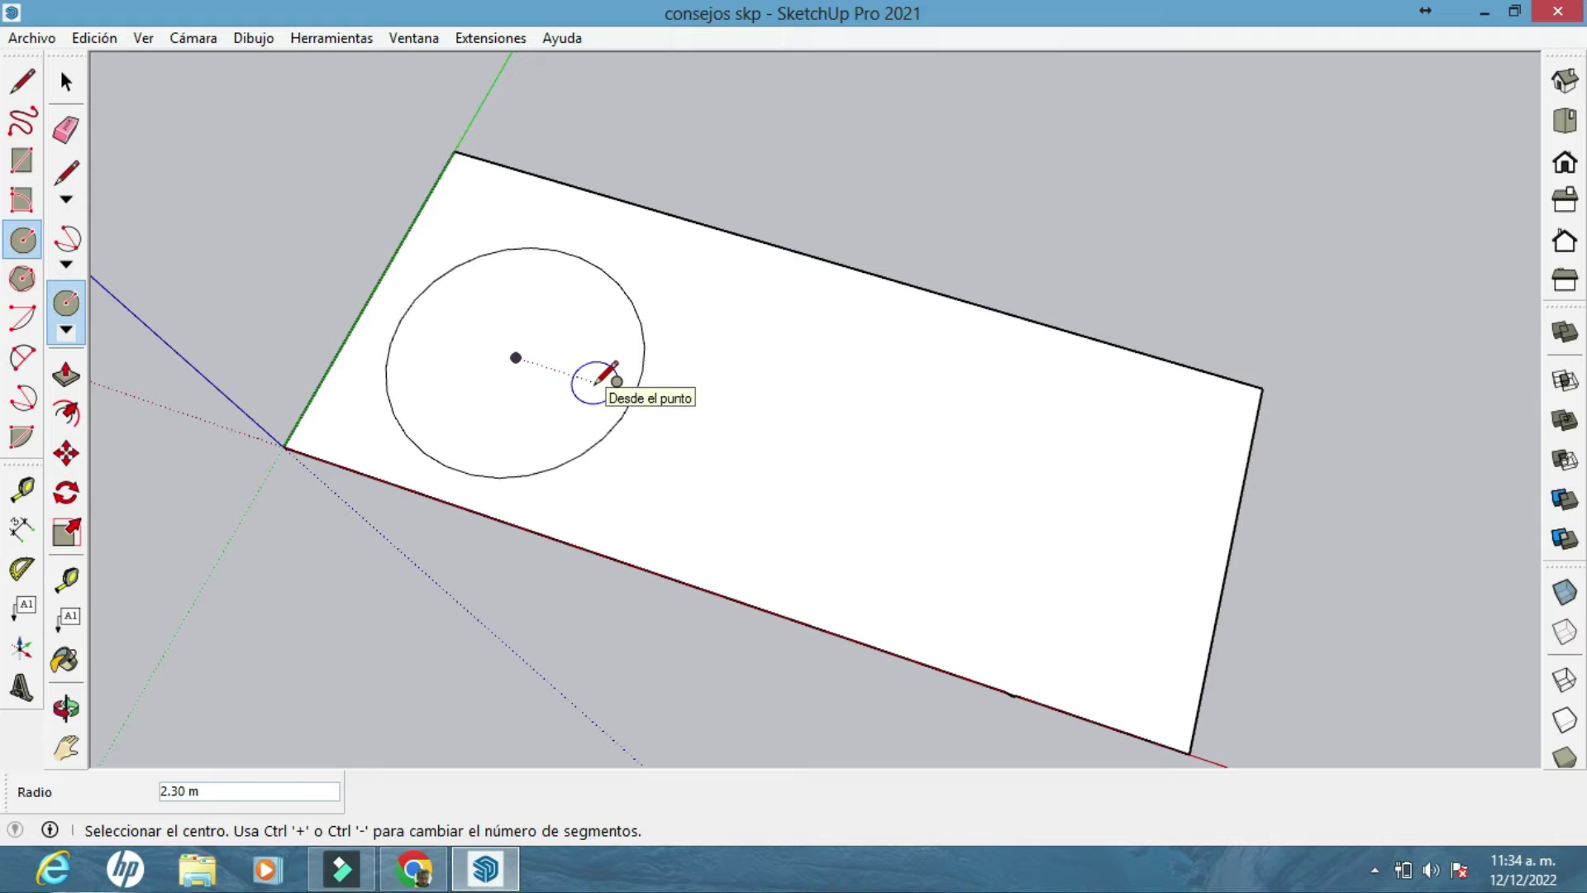
# Reduce the circle's number of sides step by step to 4
pyautogui.write('19')
pyautogui.press('Return')
pyautogui.hotkey('ctrl', '-')
pyautogui.hotkey('ctrl', '-')
pyautogui.hotkey('ctrl', '-')
pyautogui.hotkey('ctrl', '-')
pyautogui.hotkey('ctrl', '-')
pyautogui.hotkey('ctrl', '-')
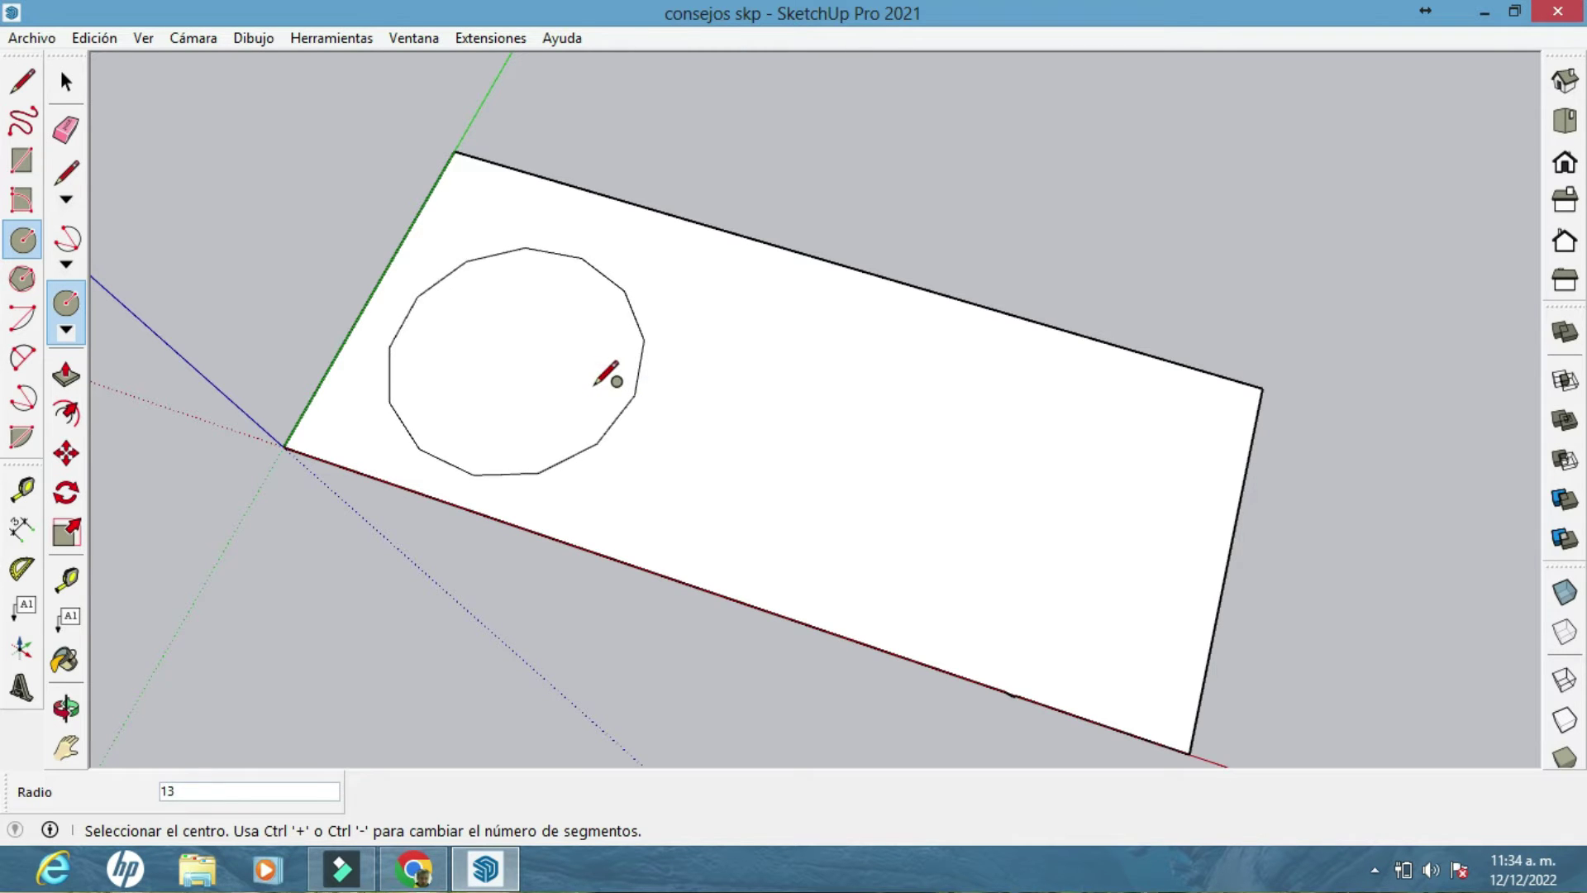
pyautogui.hotkey('ctrl', '-')
pyautogui.hotkey('ctrl', '-')
pyautogui.hotkey('ctrl', '-')
pyautogui.hotkey('ctrl', '-')
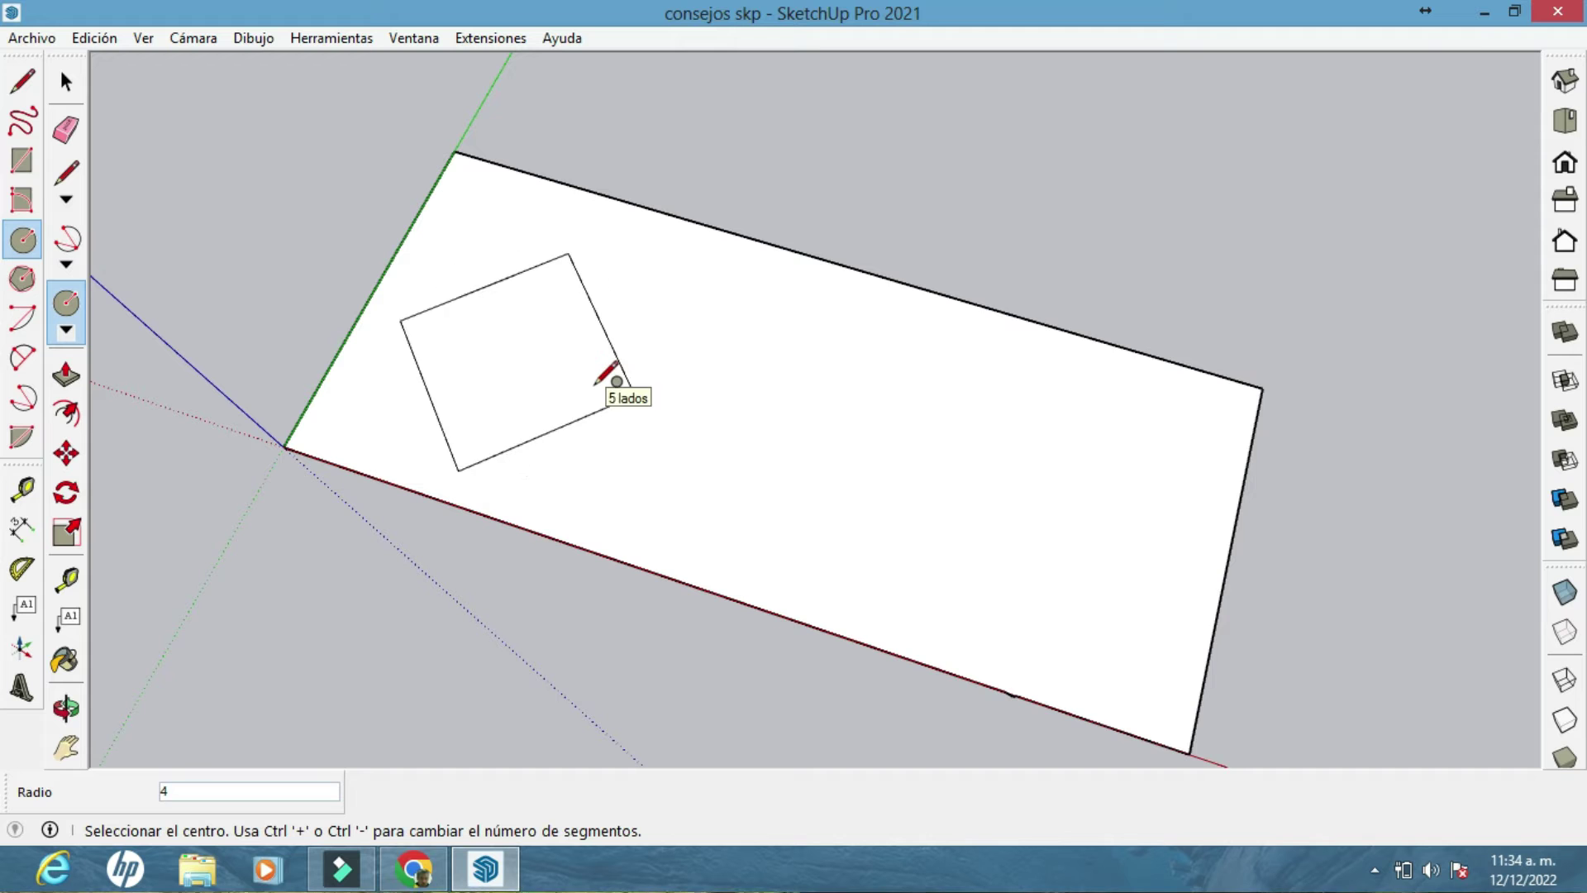
# Increase the circle's number of sides step by step to 34
pyautogui.hotkey('ctrl', '+')
pyautogui.hotkey('ctrl', '+')
pyautogui.hotkey('ctrl', '+')
pyautogui.hotkey('ctrl', '+')
pyautogui.hotkey('ctrl', '+')
pyautogui.hotkey('ctrl', '+')
pyautogui.hotkey('ctrl', '+')
pyautogui.hotkey('ctrl', '+')
pyautogui.hotkey('ctrl', '+')
pyautogui.hotkey('ctrl', '+')
pyautogui.hotkey('ctrl', '+')
pyautogui.hotkey('ctrl', '+')
pyautogui.hotkey('ctrl', '+')
pyautogui.hotkey('ctrl', '+')
pyautogui.hotkey('ctrl', '+')
pyautogui.hotkey('ctrl', '+')
pyautogui.hotkey('ctrl', '+')
pyautogui.hotkey('ctrl', '+')
pyautogui.hotkey('ctrl', '+')
pyautogui.hotkey('ctrl', '+')
pyautogui.hotkey('ctrl', '+')
pyautogui.hotkey('ctrl', '+')
pyautogui.hotkey('ctrl', '+')
pyautogui.hotkey('ctrl', '+')
pyautogui.hotkey('ctrl', '+')
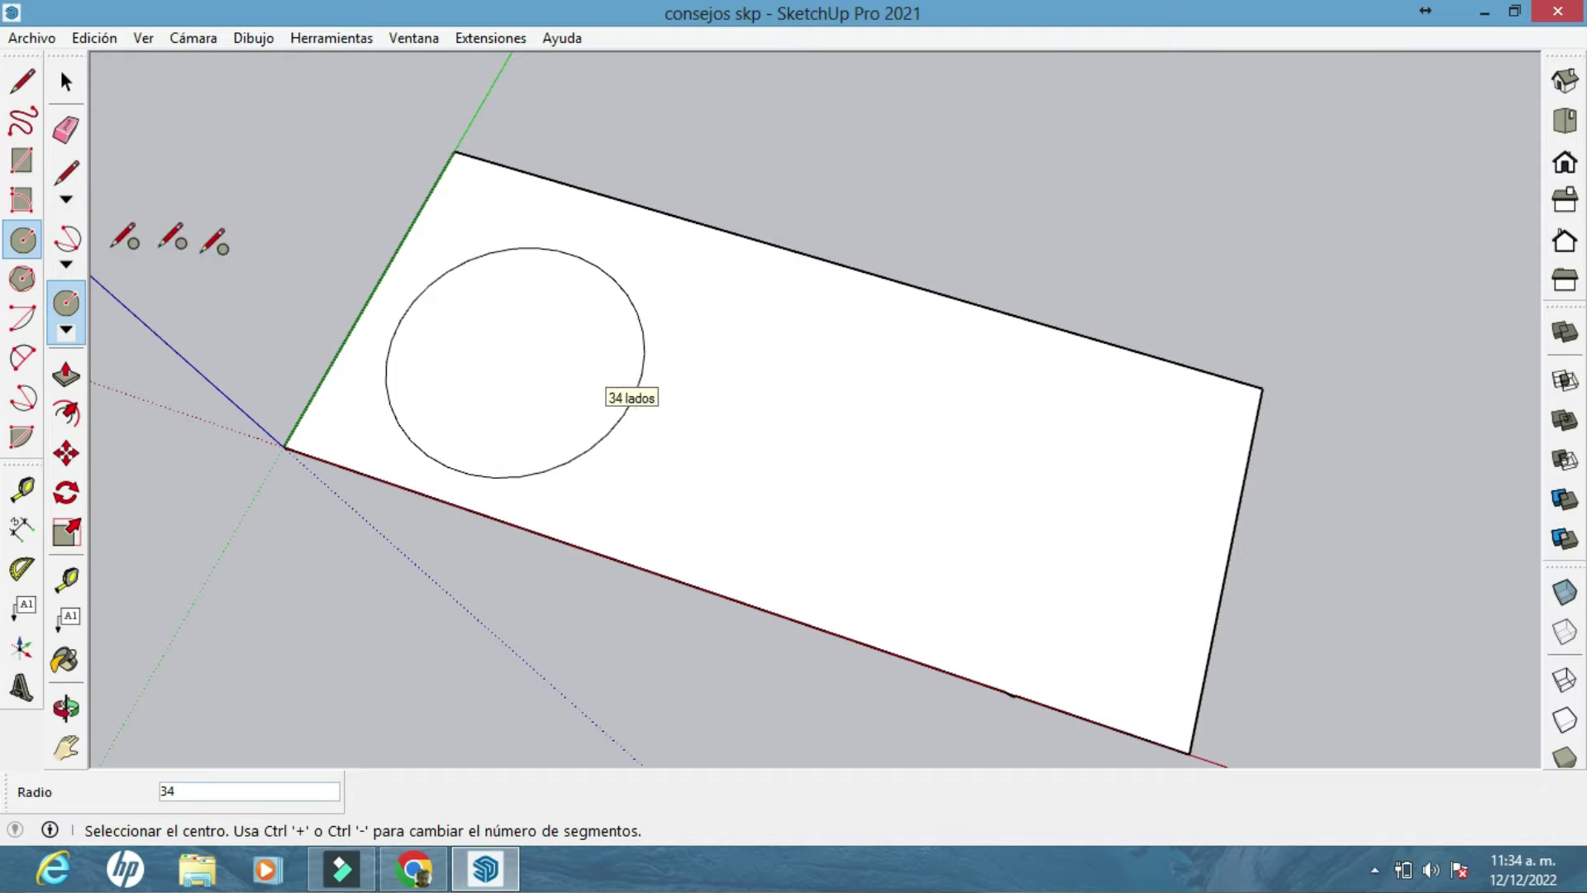
# Draw a three-point arc of about 243.4 degrees on the rectangle beside the circle
pyautogui.click(66, 239)
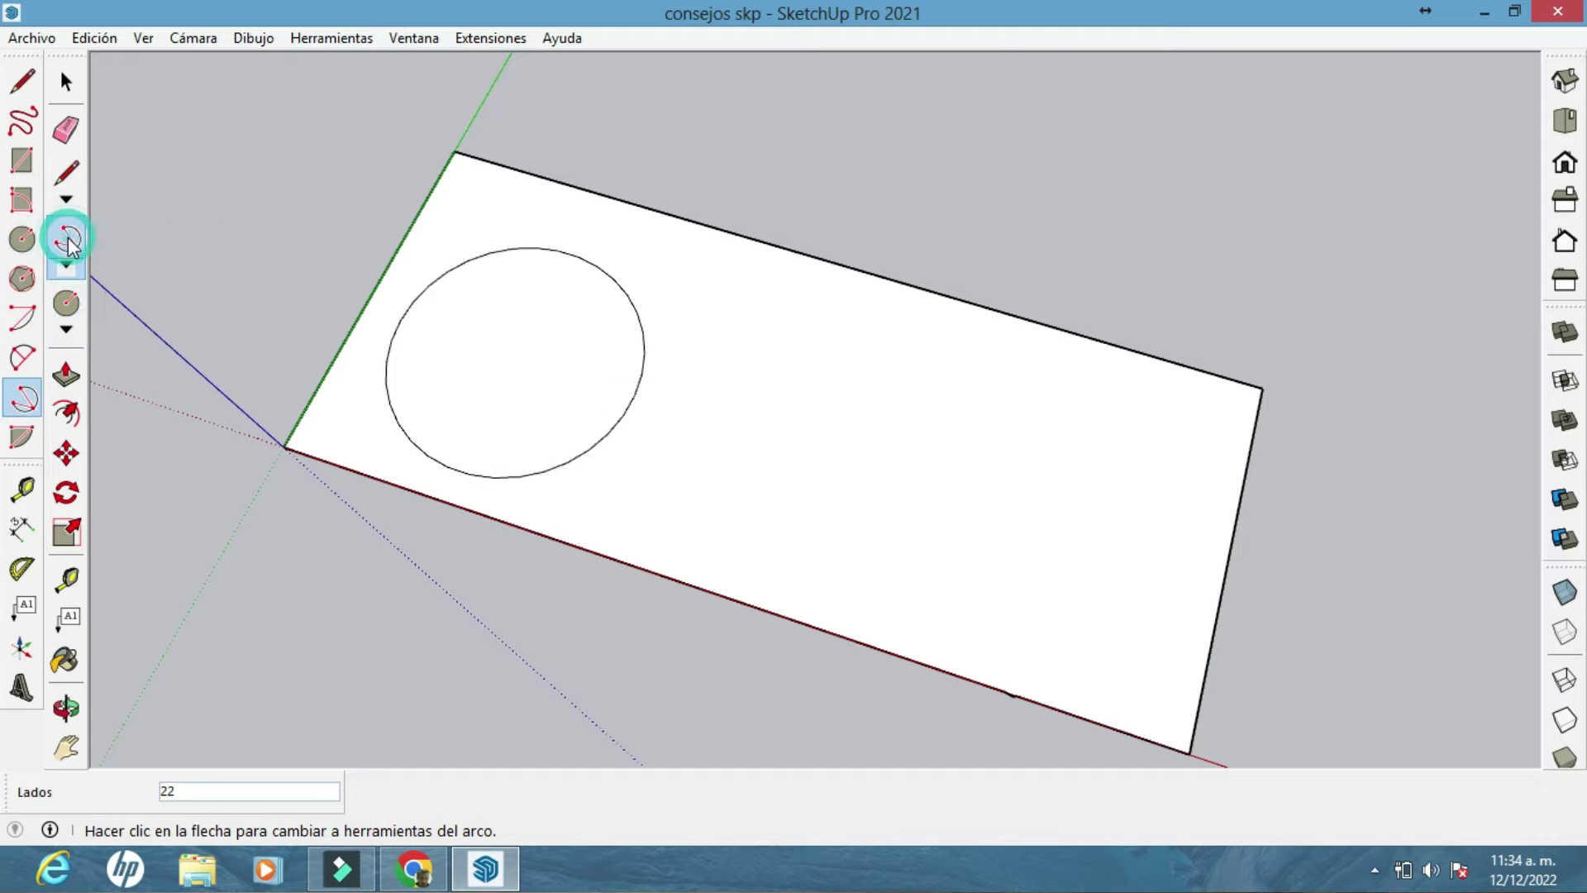
pyautogui.click(744, 467)
pyautogui.click(1091, 580)
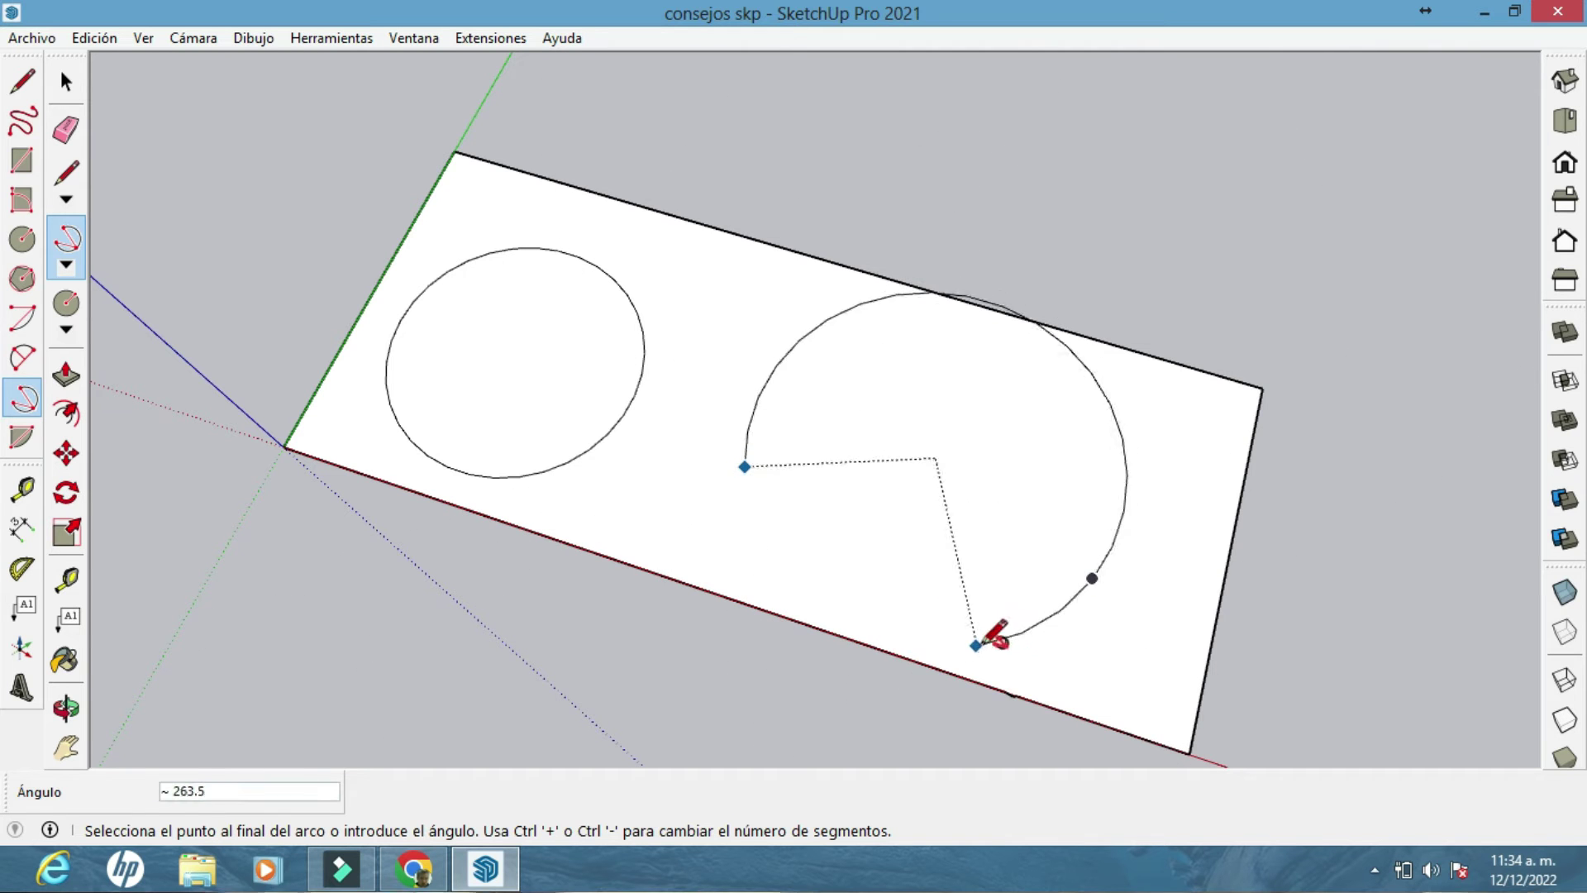
pyautogui.click(1008, 651)
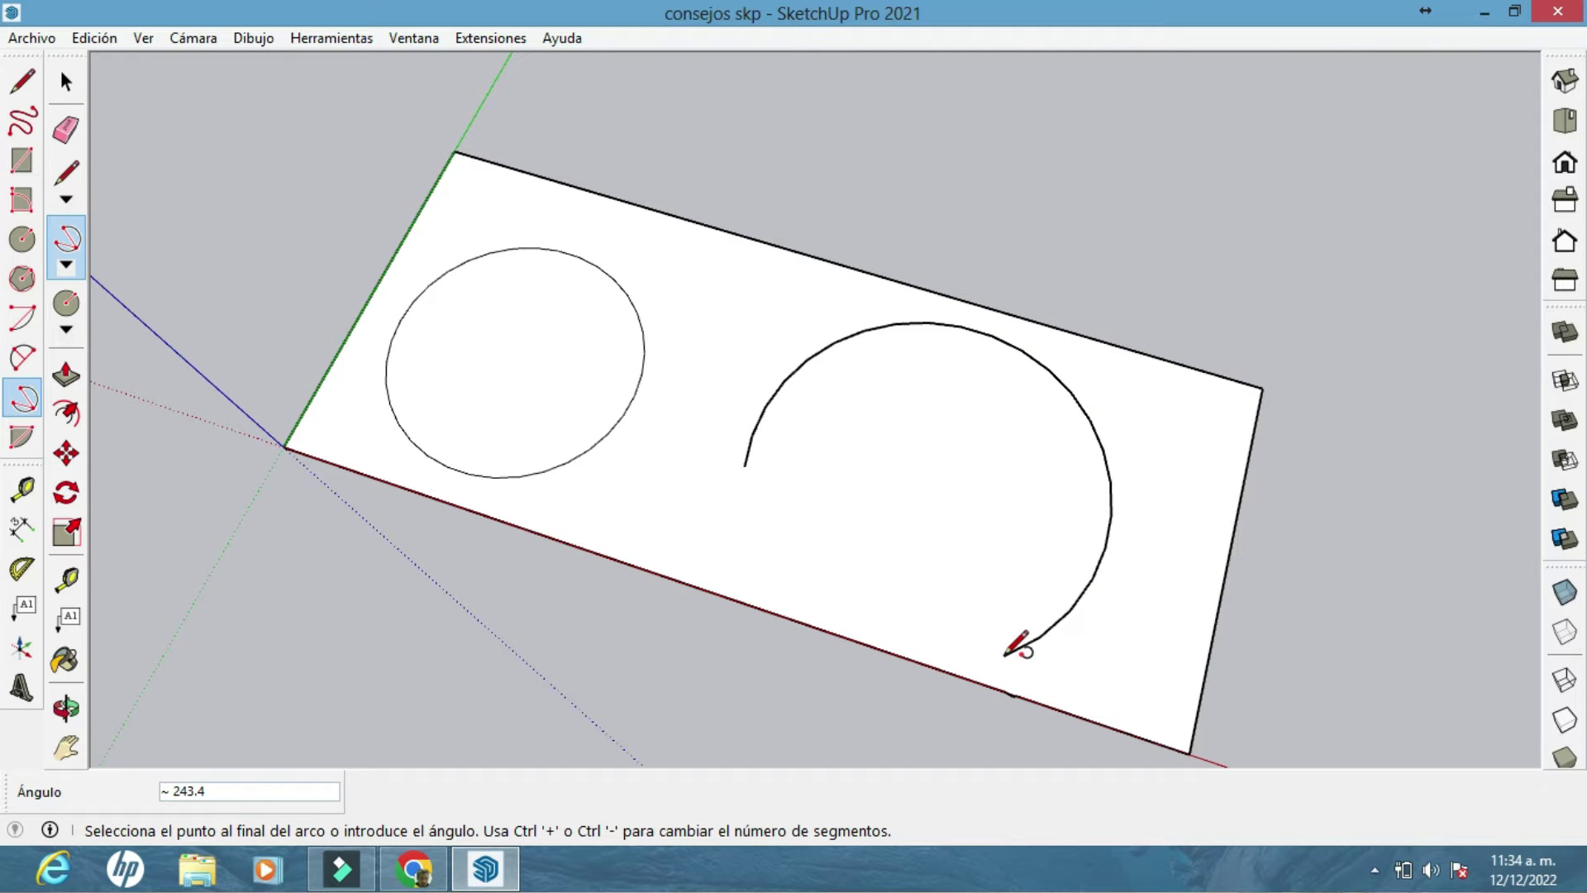
# Reduce the arc's segments step by step until it consists of only a few straight edges
pyautogui.hotkey('ctrl', '-')
pyautogui.hotkey('ctrl', '-')
pyautogui.hotkey('ctrl', '-')
pyautogui.hotkey('ctrl', '-')
pyautogui.hotkey('ctrl', '-')
pyautogui.hotkey('ctrl', '-')
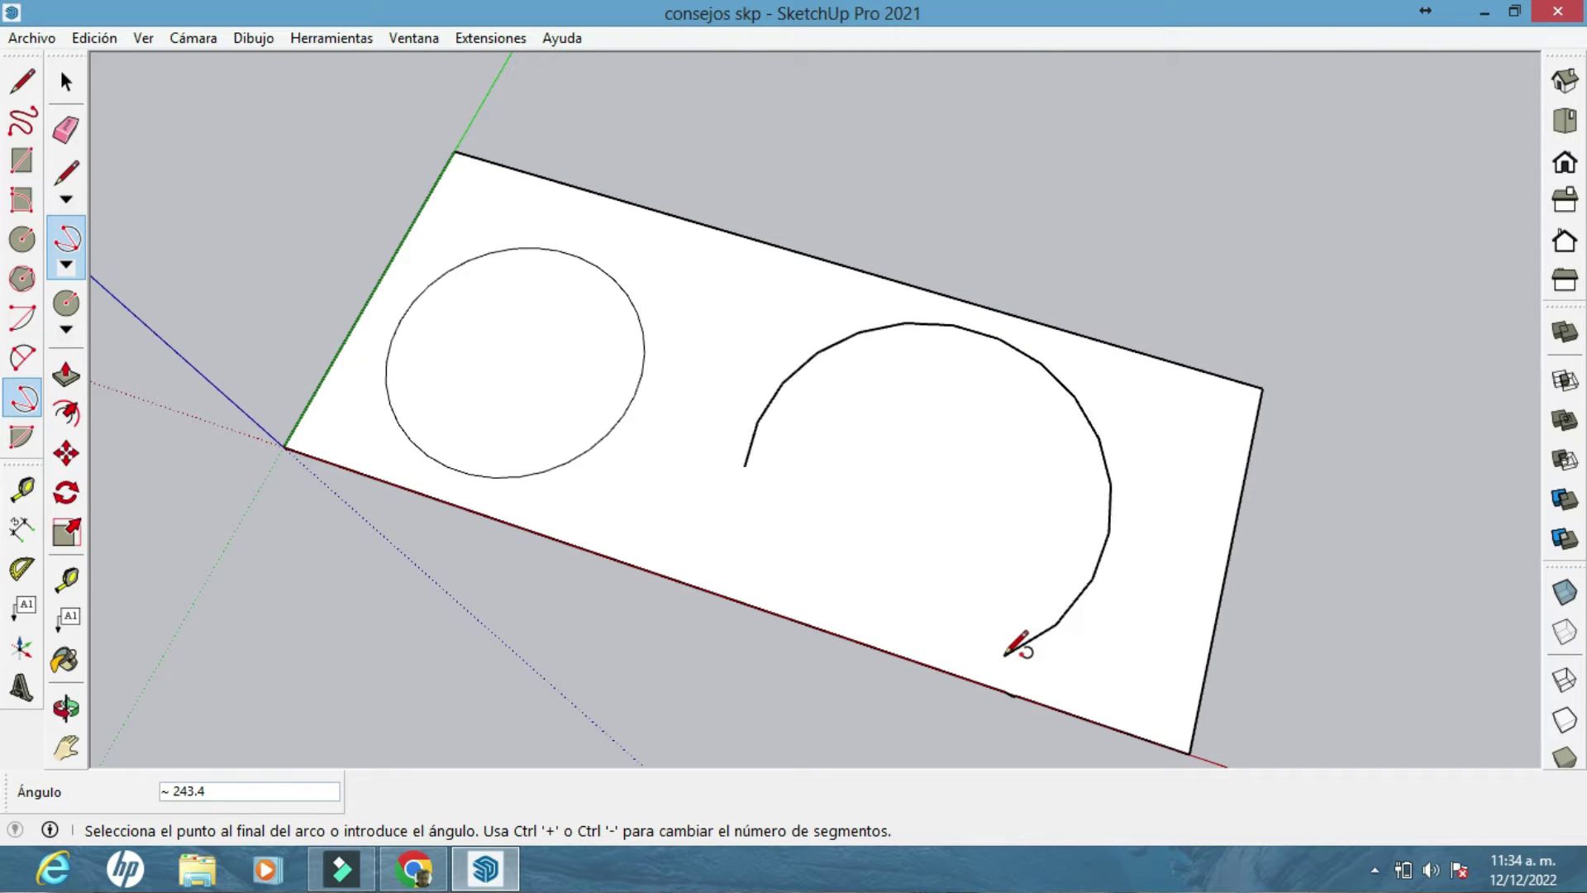
pyautogui.hotkey('ctrl', '-')
pyautogui.hotkey('ctrl', '-')
pyautogui.hotkey('ctrl', '-')
pyautogui.hotkey('ctrl', '-')
pyautogui.hotkey('ctrl', '-')
pyautogui.hotkey('ctrl', '-')
pyautogui.hotkey('ctrl', '-')
pyautogui.hotkey('ctrl', '-')
pyautogui.hotkey('ctrl', '-')
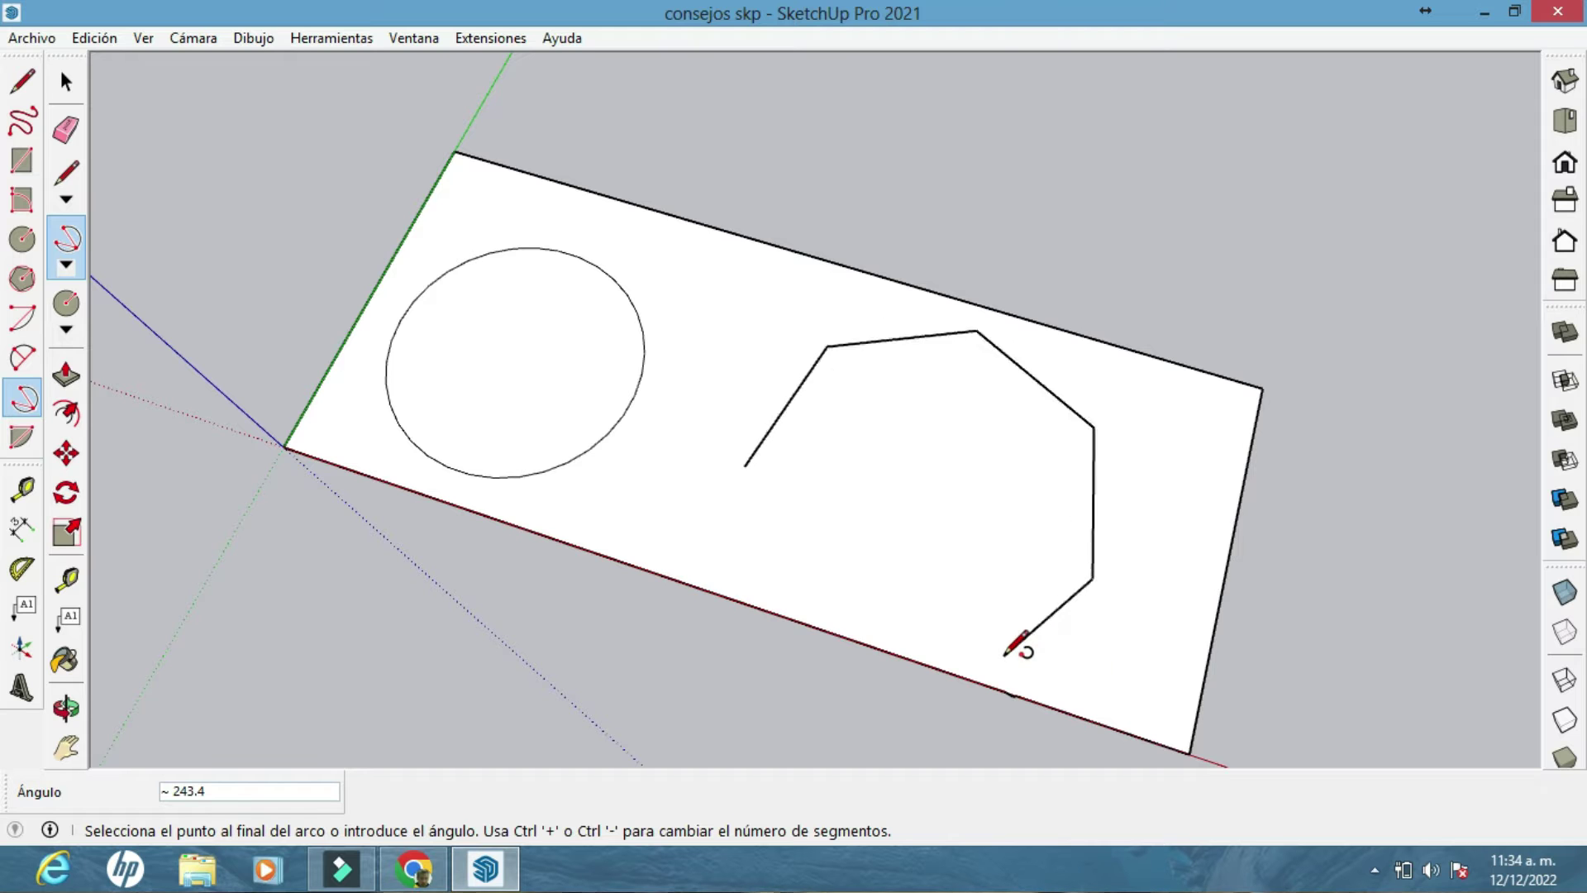
pyautogui.hotkey('ctrl', '-')
# Increase the arc's segments step by step until it is a smooth curve
pyautogui.hotkey('ctrl', '+')
pyautogui.hotkey('ctrl', '+')
pyautogui.hotkey('ctrl', '+')
pyautogui.hotkey('ctrl', '+')
pyautogui.hotkey('ctrl', '+')
pyautogui.hotkey('ctrl', '+')
pyautogui.hotkey('ctrl', '+')
pyautogui.hotkey('ctrl', '+')
pyautogui.hotkey('ctrl', '+')
pyautogui.hotkey('ctrl', '+')
pyautogui.hotkey('ctrl', '+')
pyautogui.hotkey('ctrl', '+')
pyautogui.hotkey('ctrl', '+')
pyautogui.hotkey('ctrl', '+')
pyautogui.hotkey('ctrl', '+')
pyautogui.hotkey('ctrl', '+')
pyautogui.hotkey('ctrl', '+')
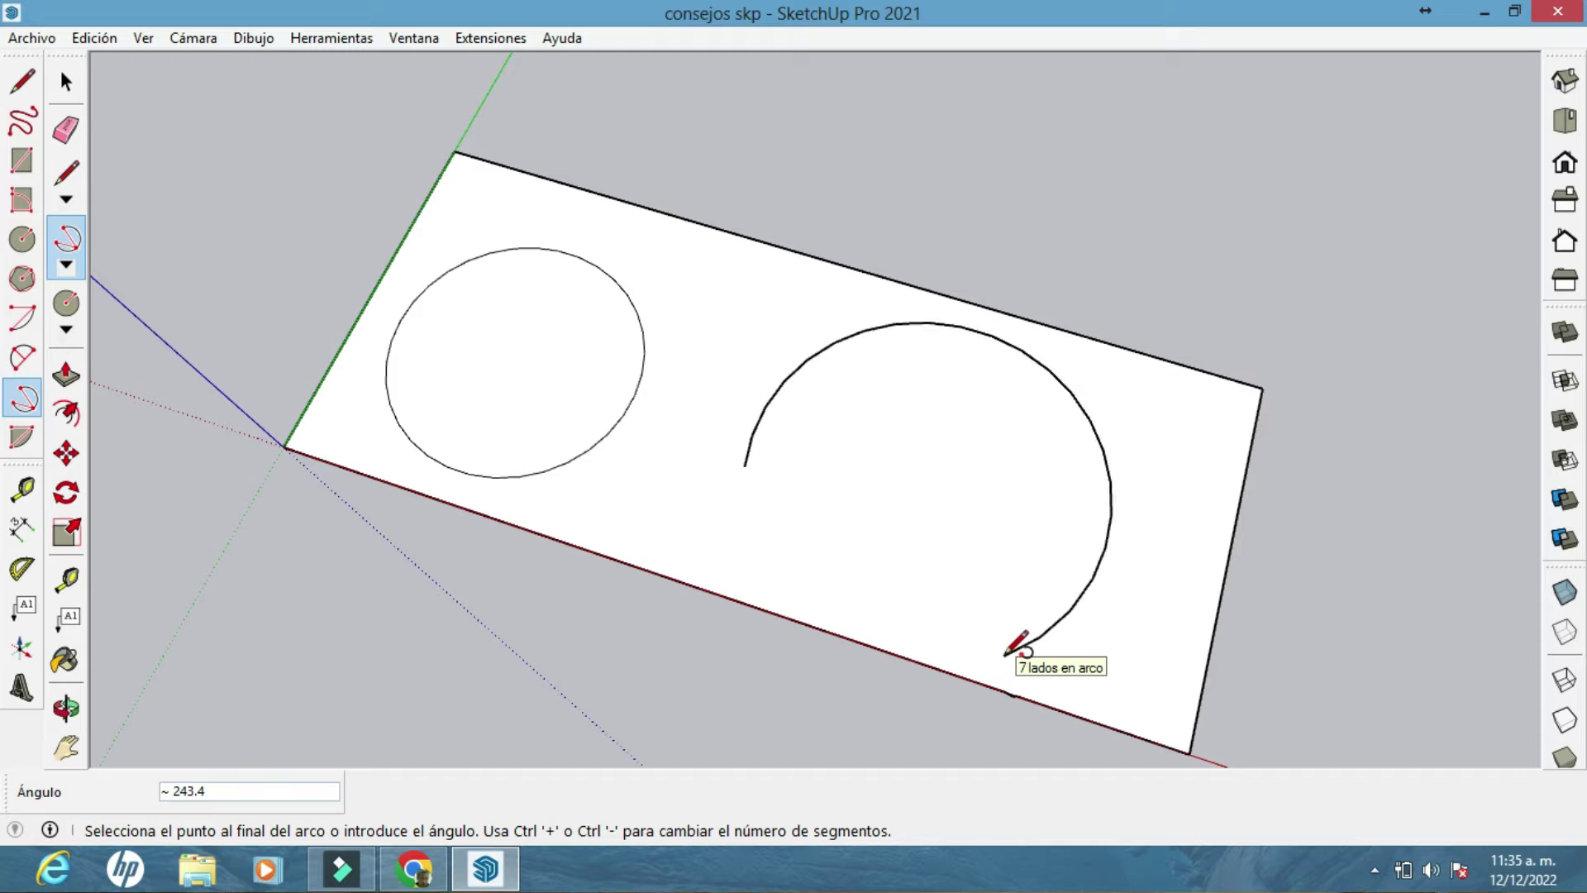
pyautogui.click(998, 656)
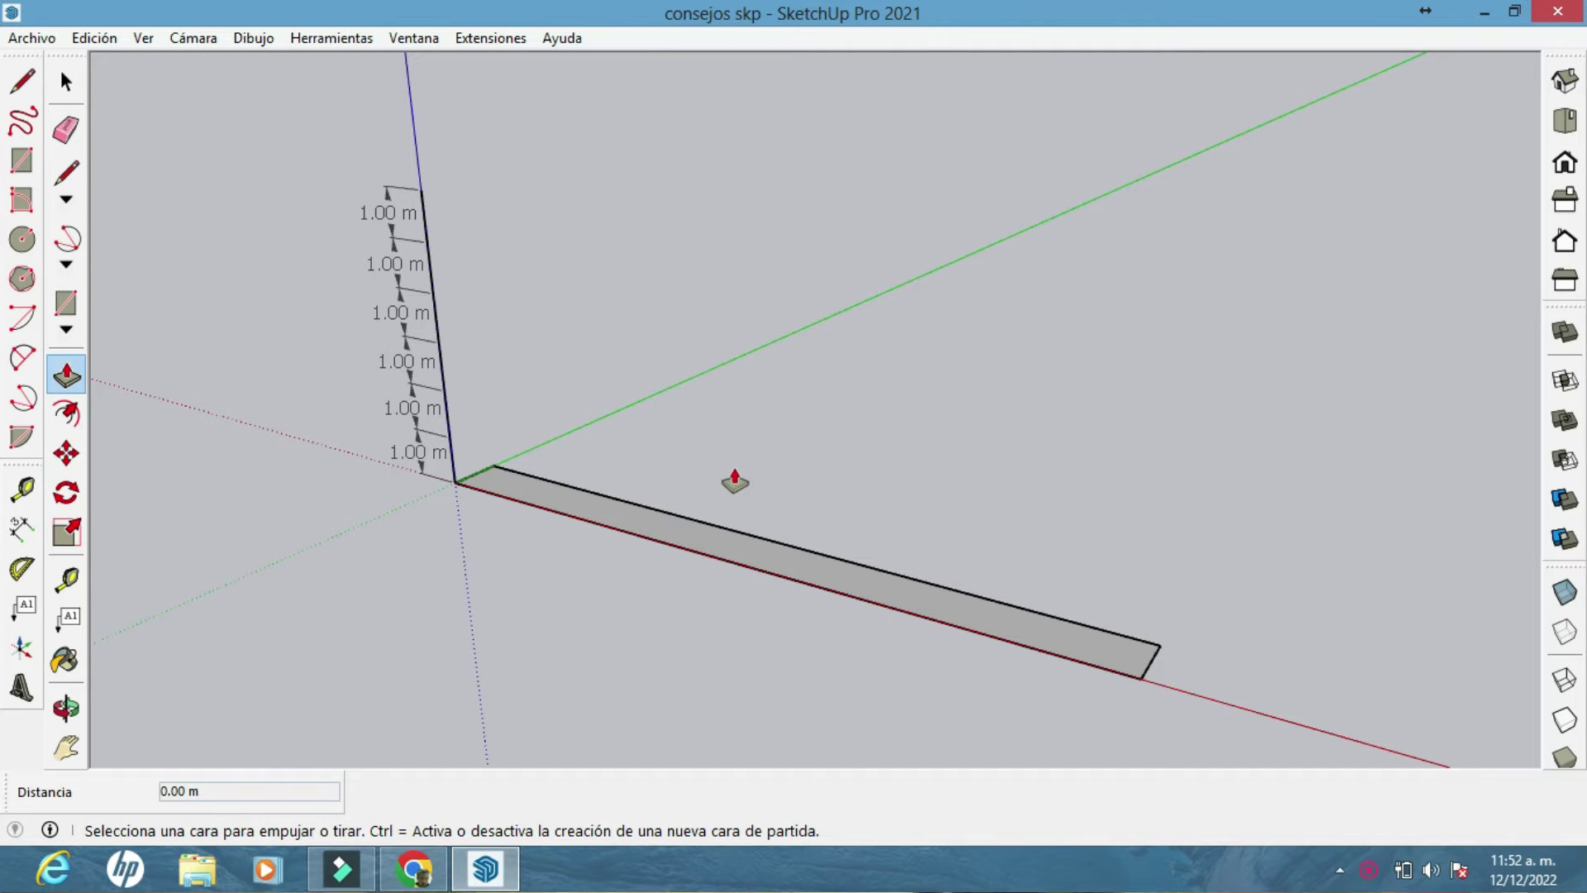
# Extrude the narrow rectangle along the red axis upward by 1 m
pyautogui.moveTo(734, 482); pyautogui.dragTo(672, 512, button='middle')
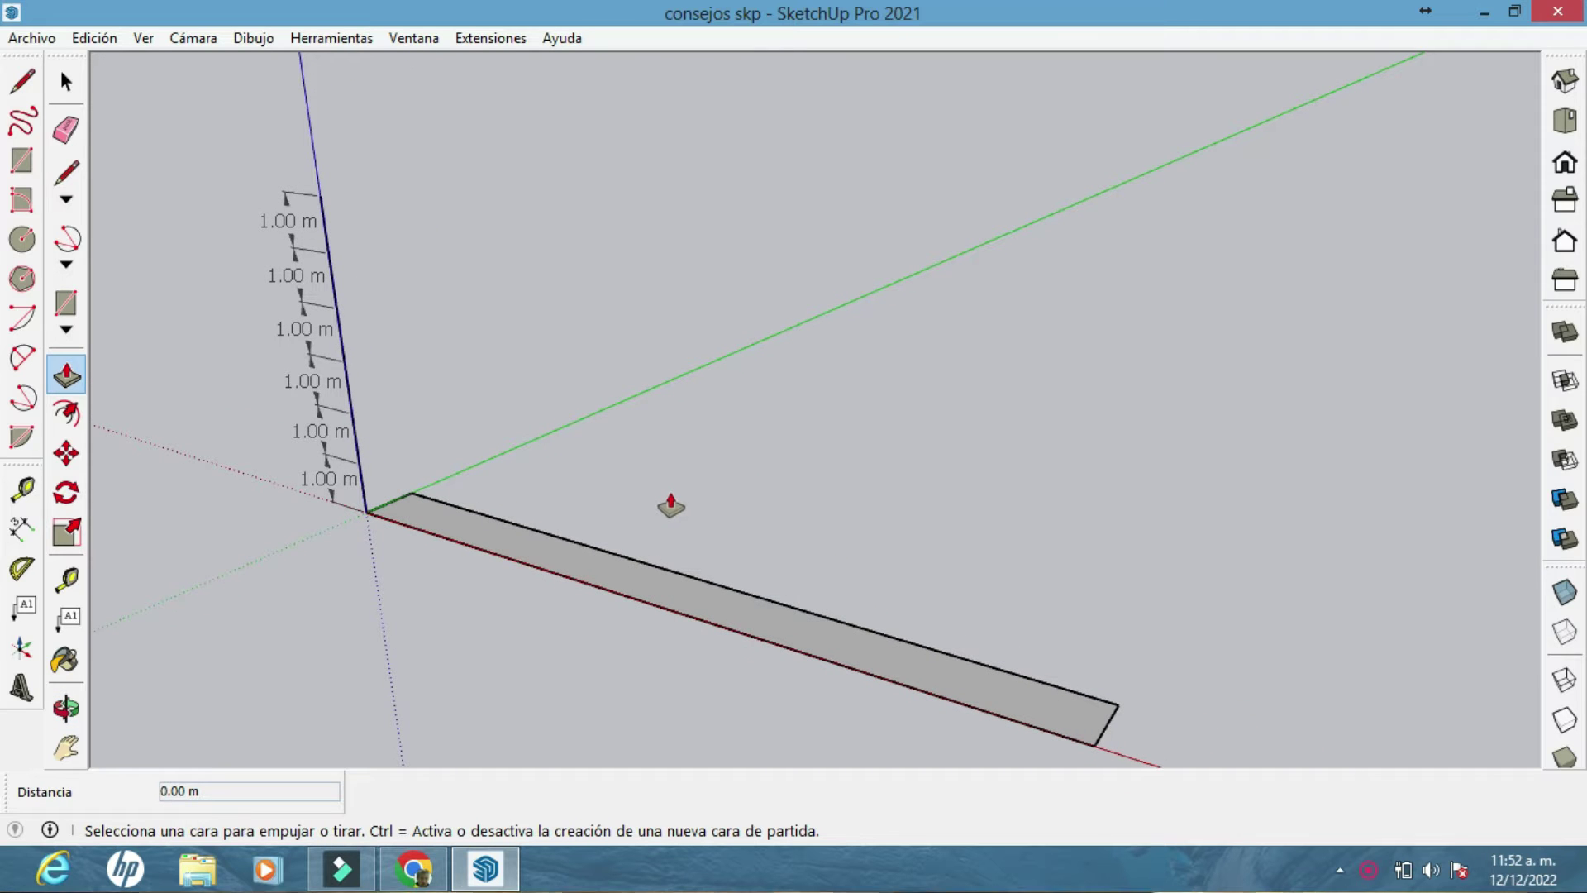
pyautogui.click(728, 609)
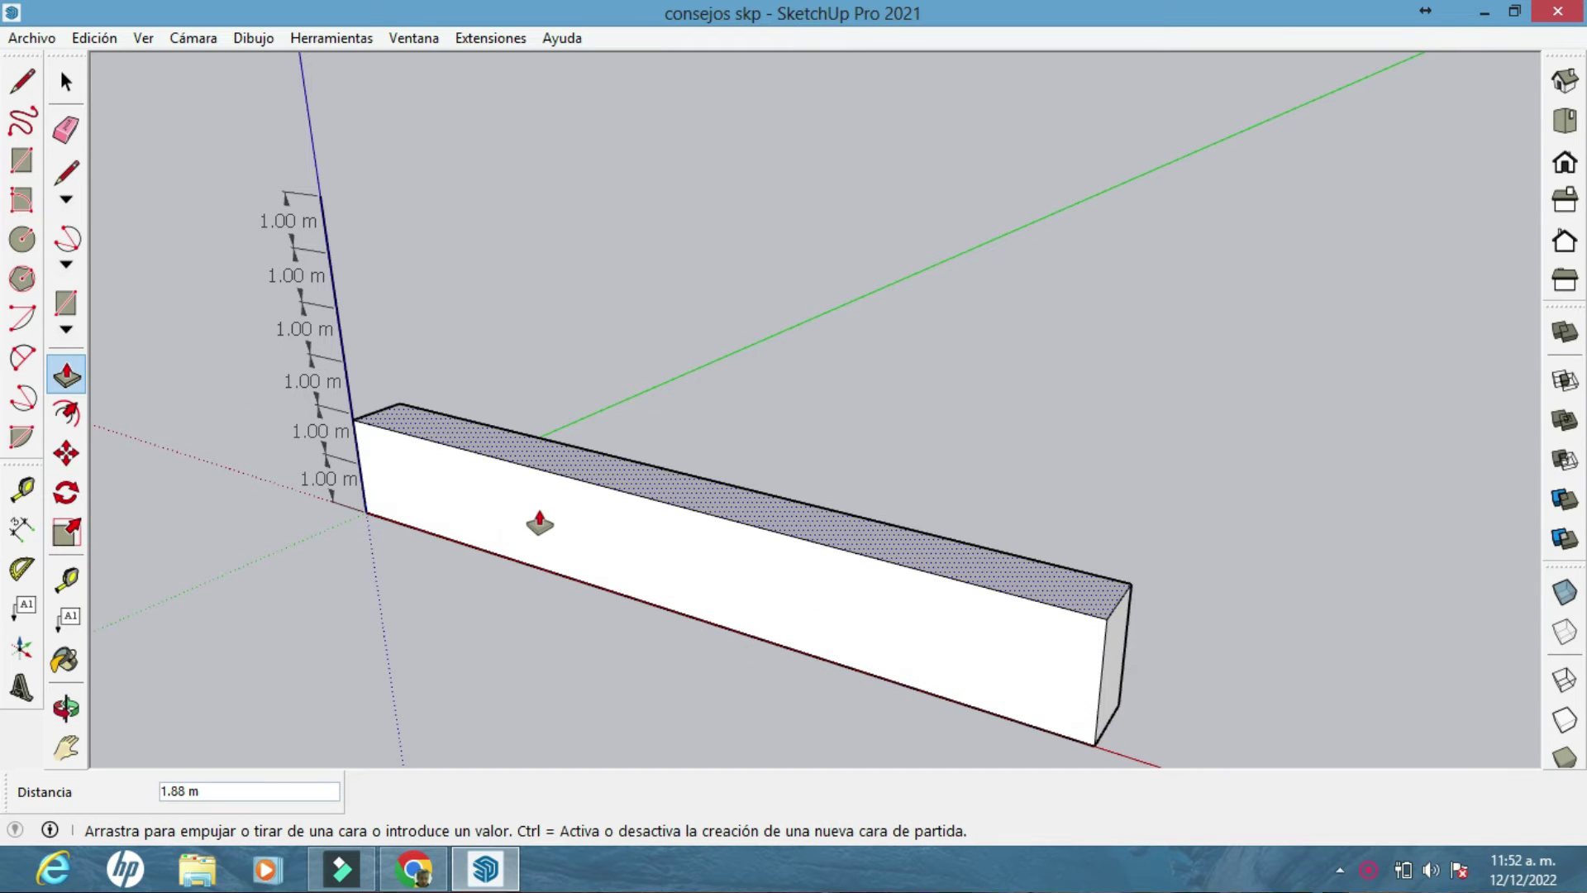
pyautogui.press('Return')
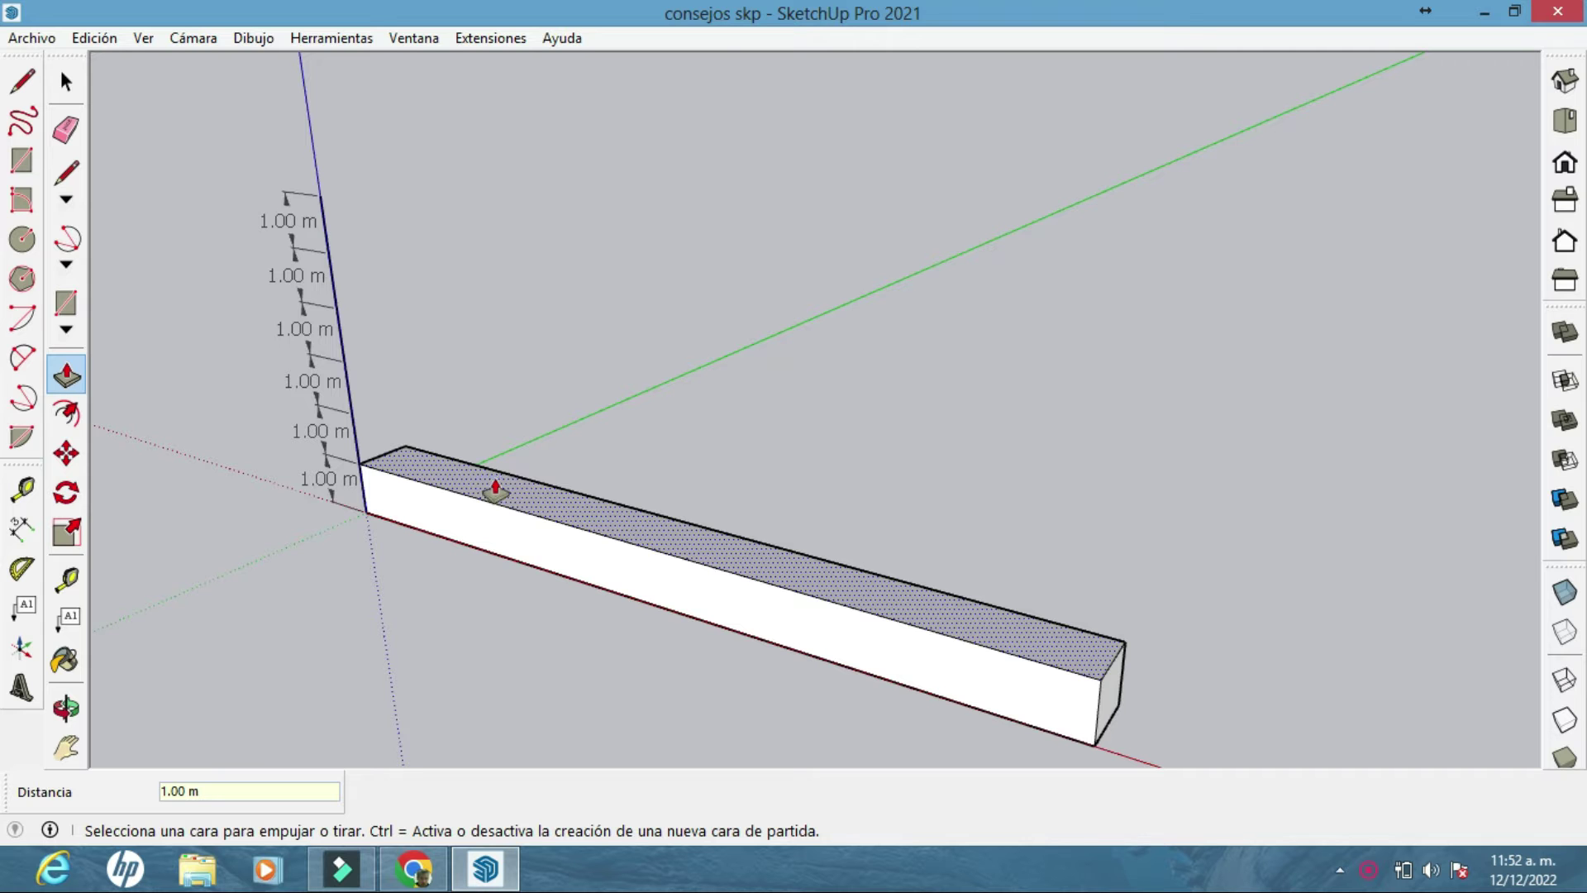
# Repeat the 1 m extrusion on the block's top face until it reaches the top of the 6 m dimension chain
pyautogui.click(494, 486)
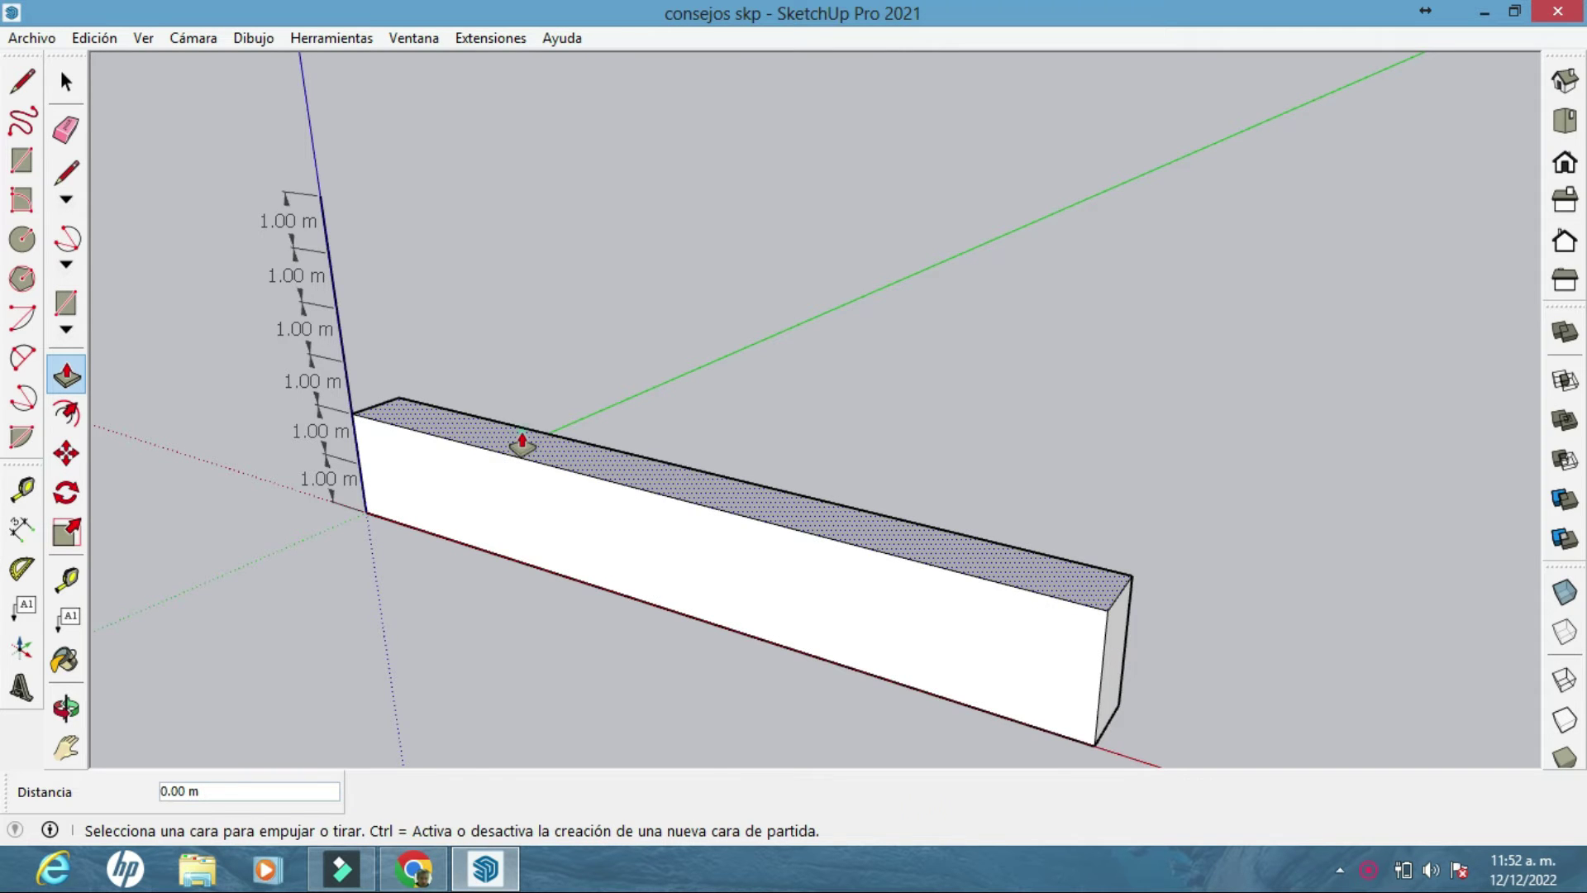
pyautogui.doubleClick(522, 445)
pyautogui.doubleClick(538, 392)
pyautogui.click(564, 347)
pyautogui.click(656, 319)
pyautogui.moveTo(655, 319); pyautogui.dragTo(644, 453, button='middle')
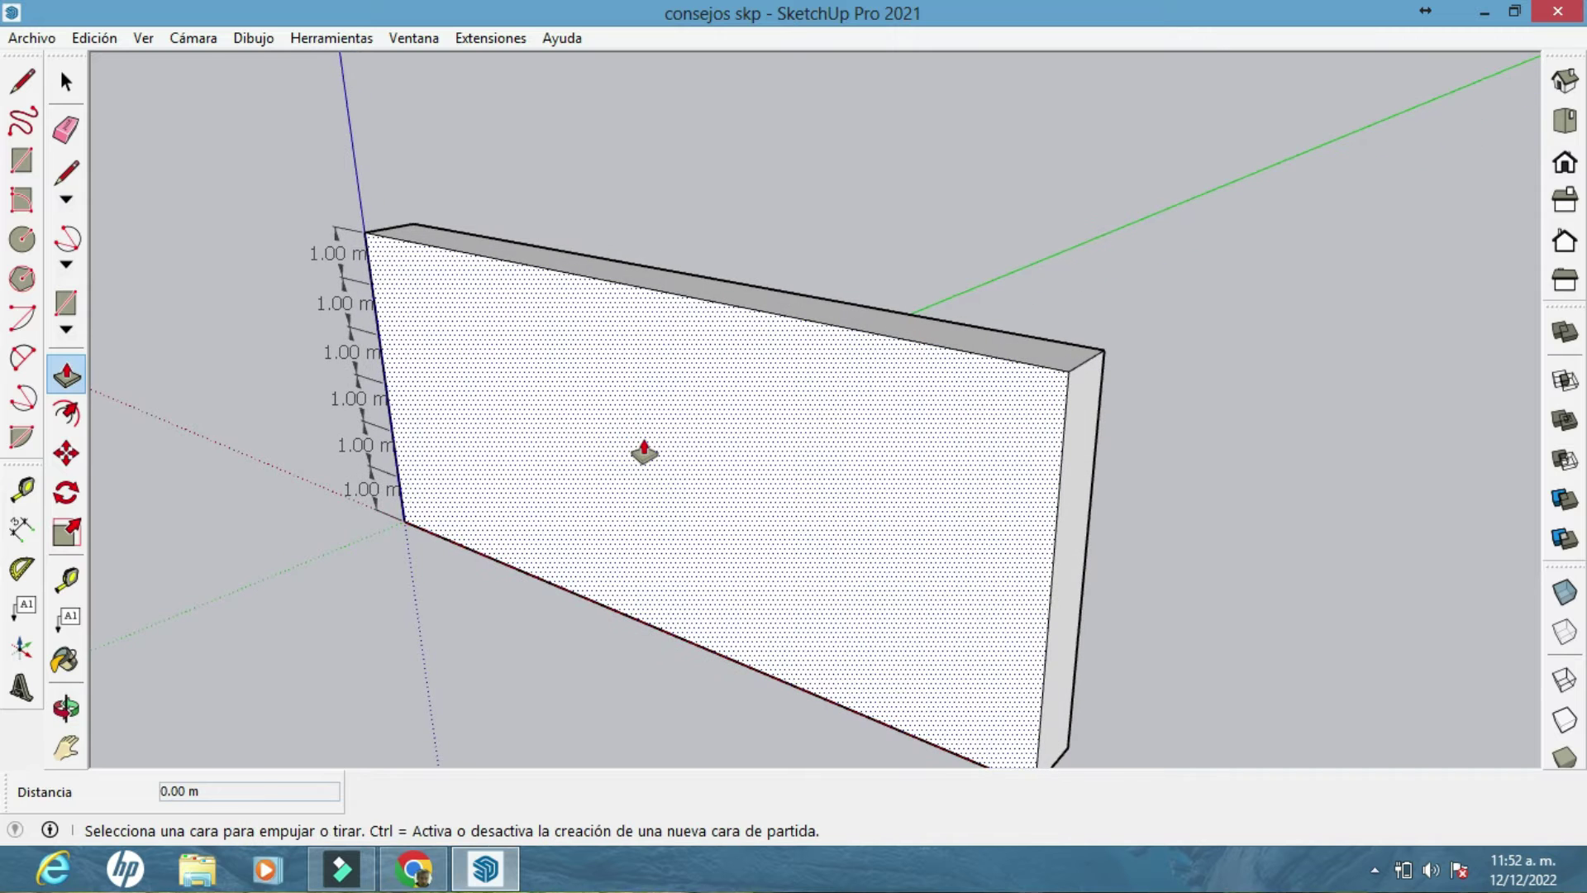
pyautogui.moveTo(1010, 425); pyautogui.dragTo(827, 506, button='middle')
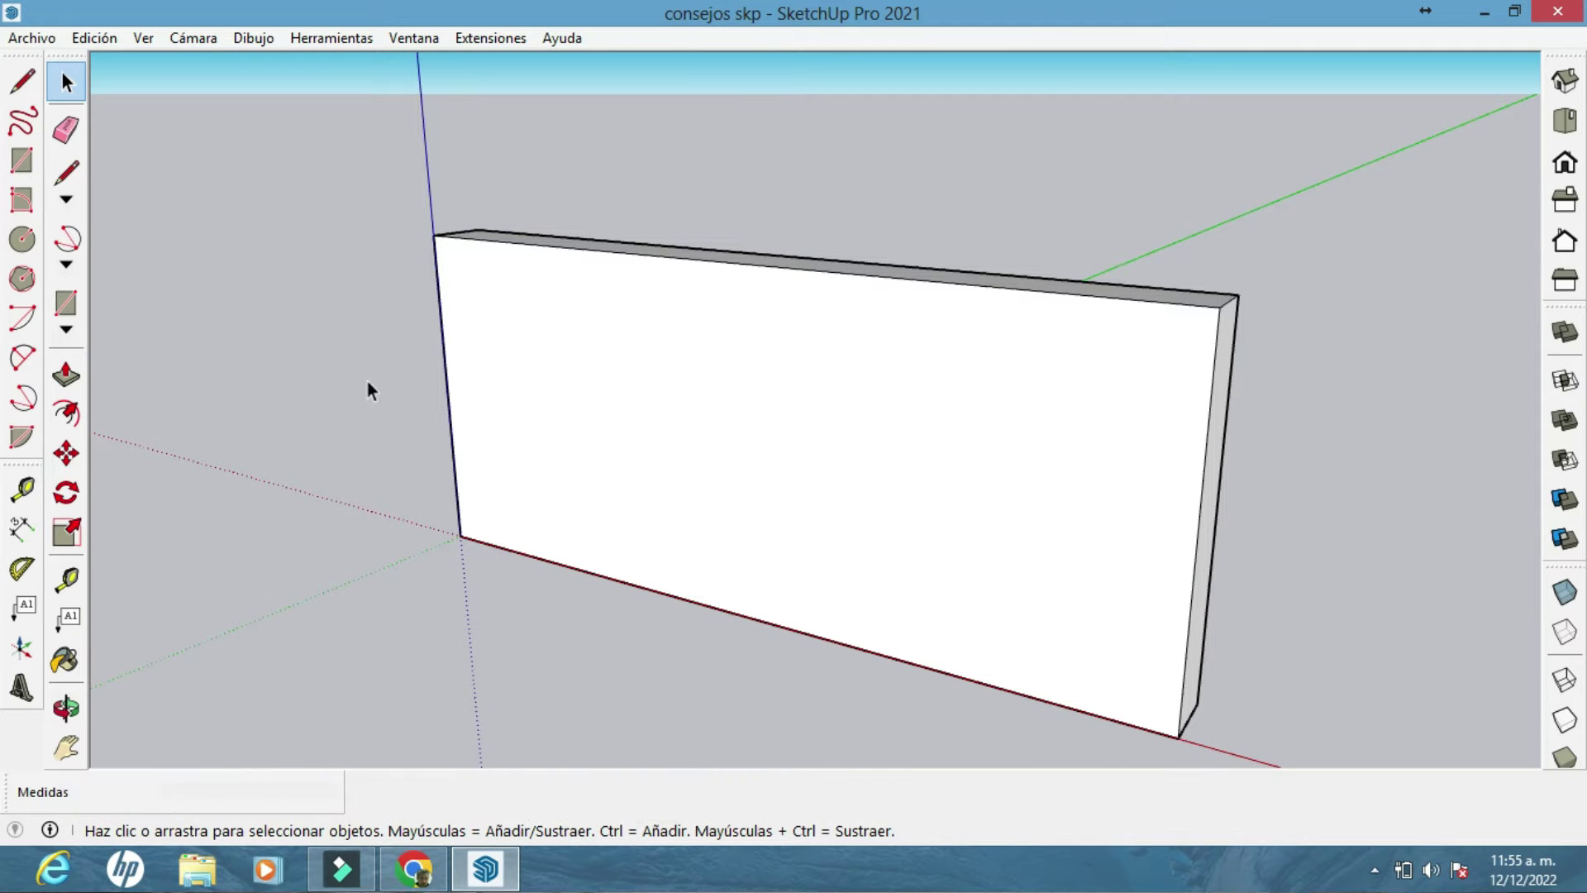
# Offset the outline of the wall's front face inward by 0.3 m
pyautogui.click(66, 412)
pyautogui.click(812, 418)
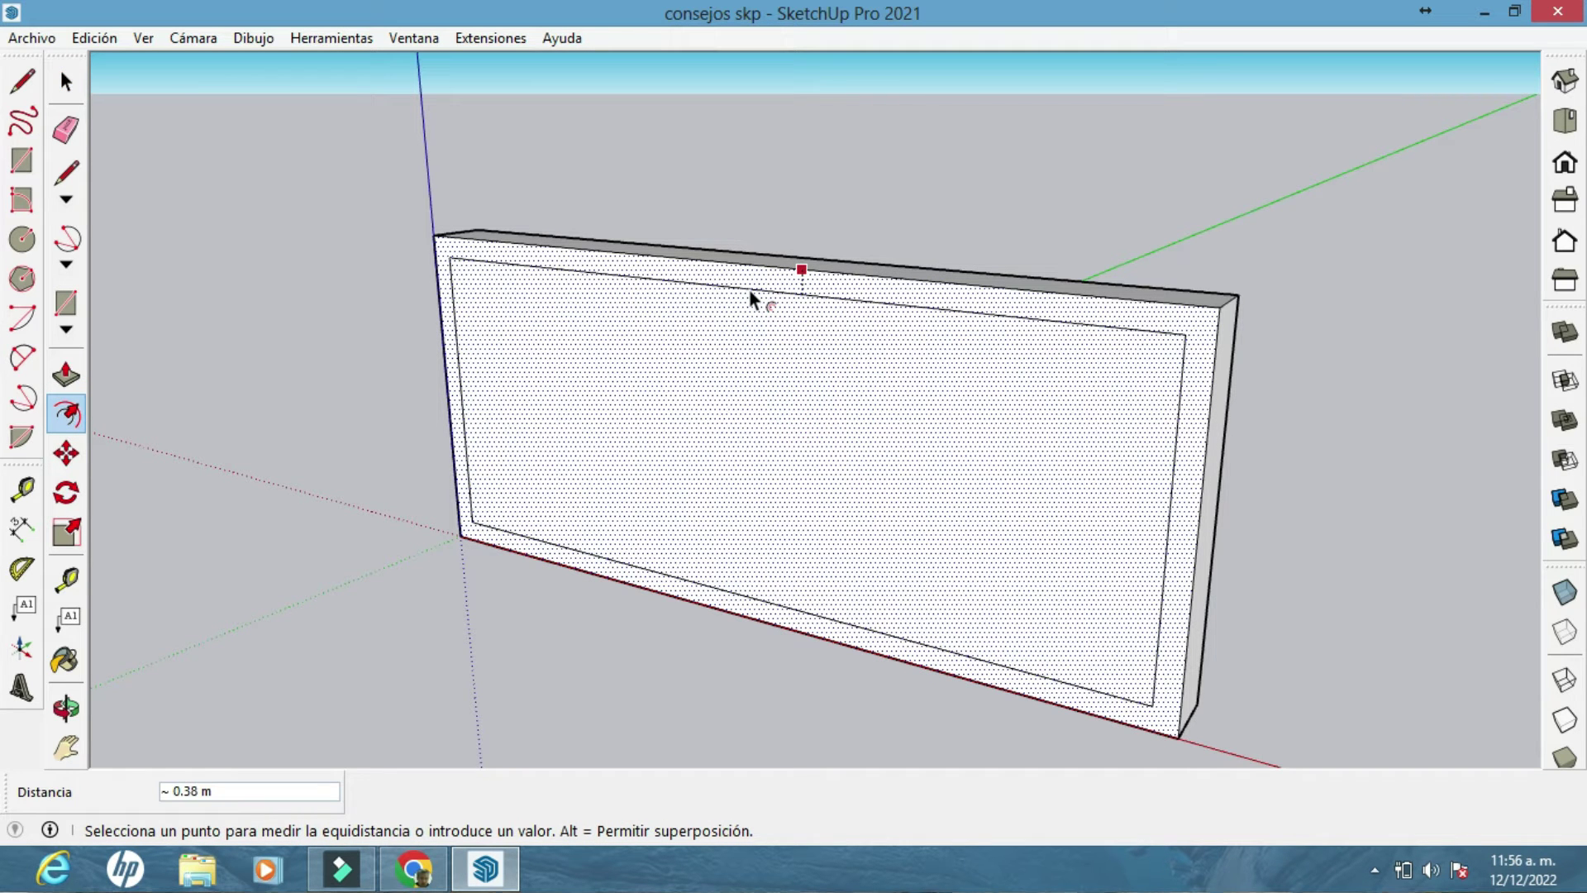
pyautogui.write('.')
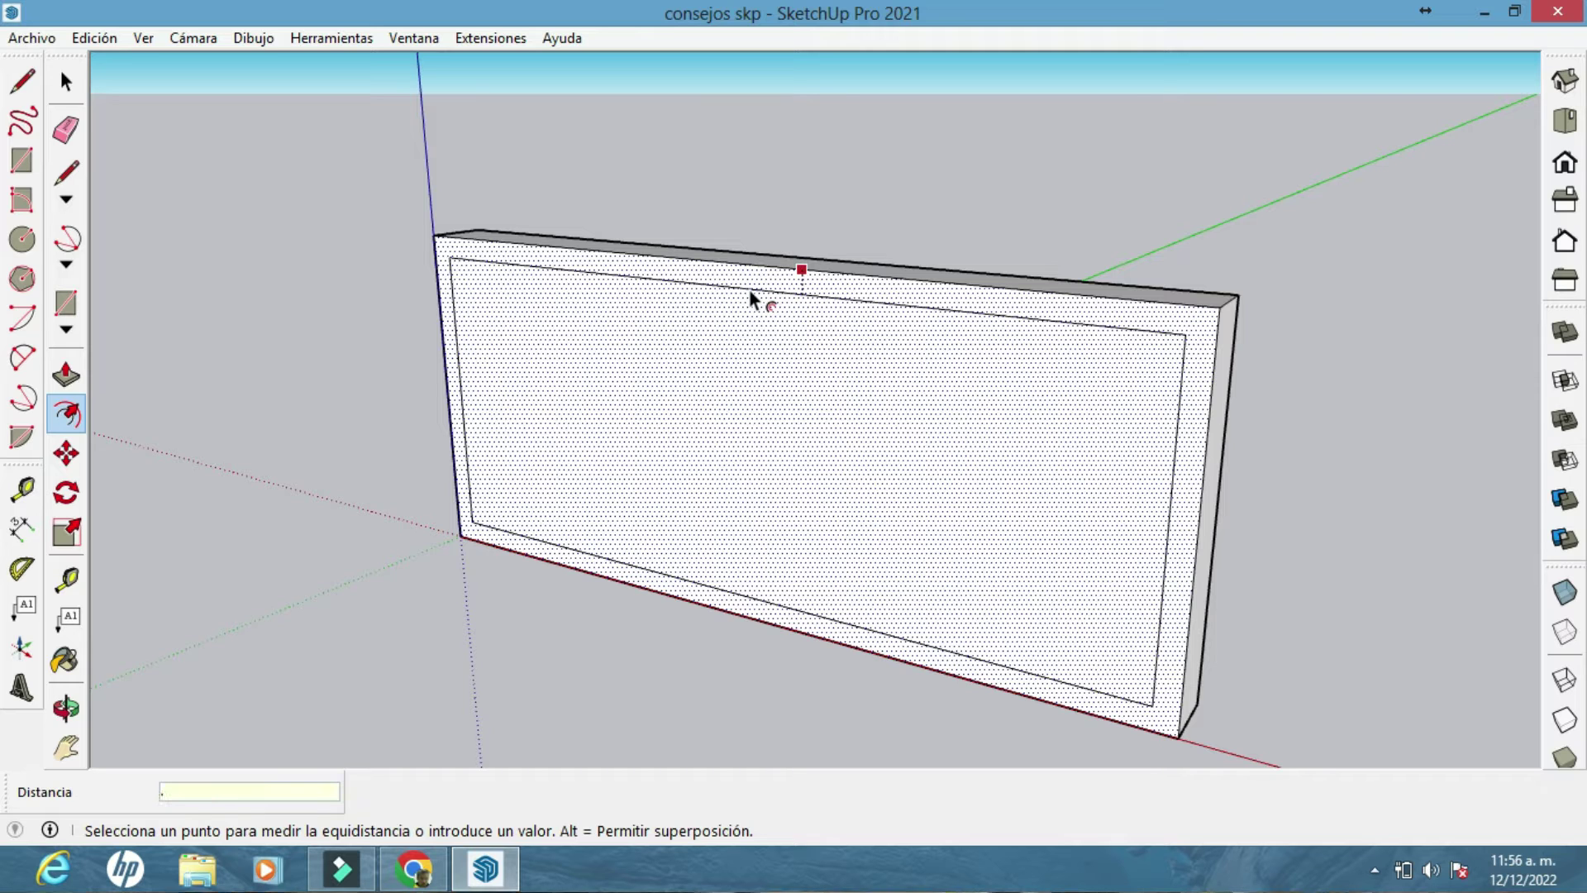
pyautogui.write('3')
pyautogui.press('Return')
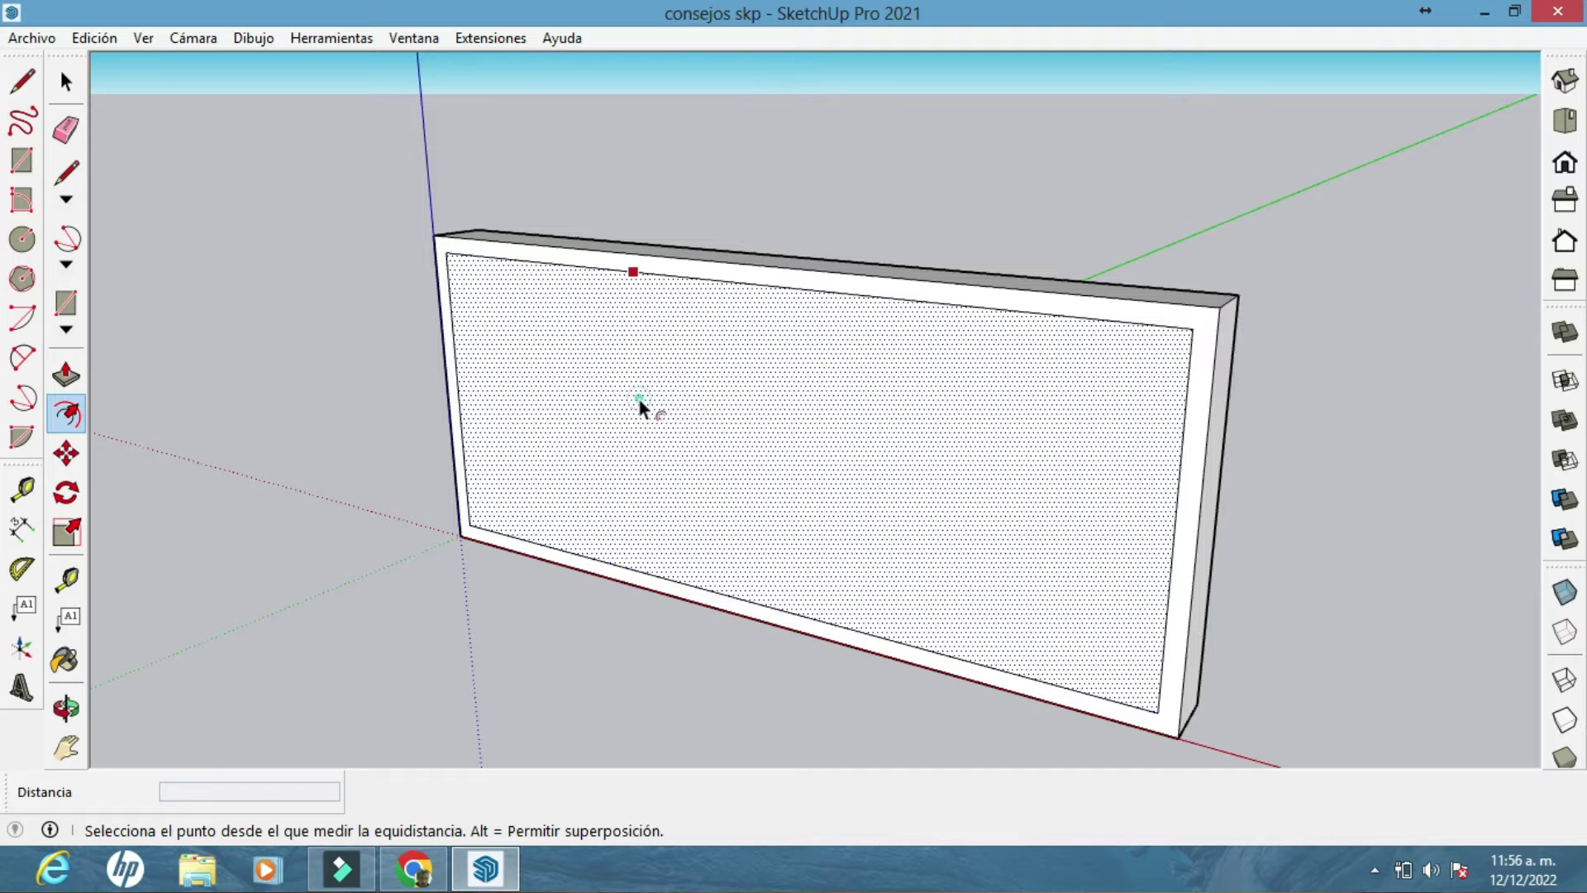
# Repeat the same offset seven more times inward to make concentric rectangles on the front face
pyautogui.doubleClick(638, 398)
pyautogui.doubleClick(640, 403)
pyautogui.doubleClick(639, 401)
pyautogui.doubleClick(639, 401)
pyautogui.doubleClick(639, 401)
pyautogui.doubleClick(639, 401)
pyautogui.doubleClick(639, 400)
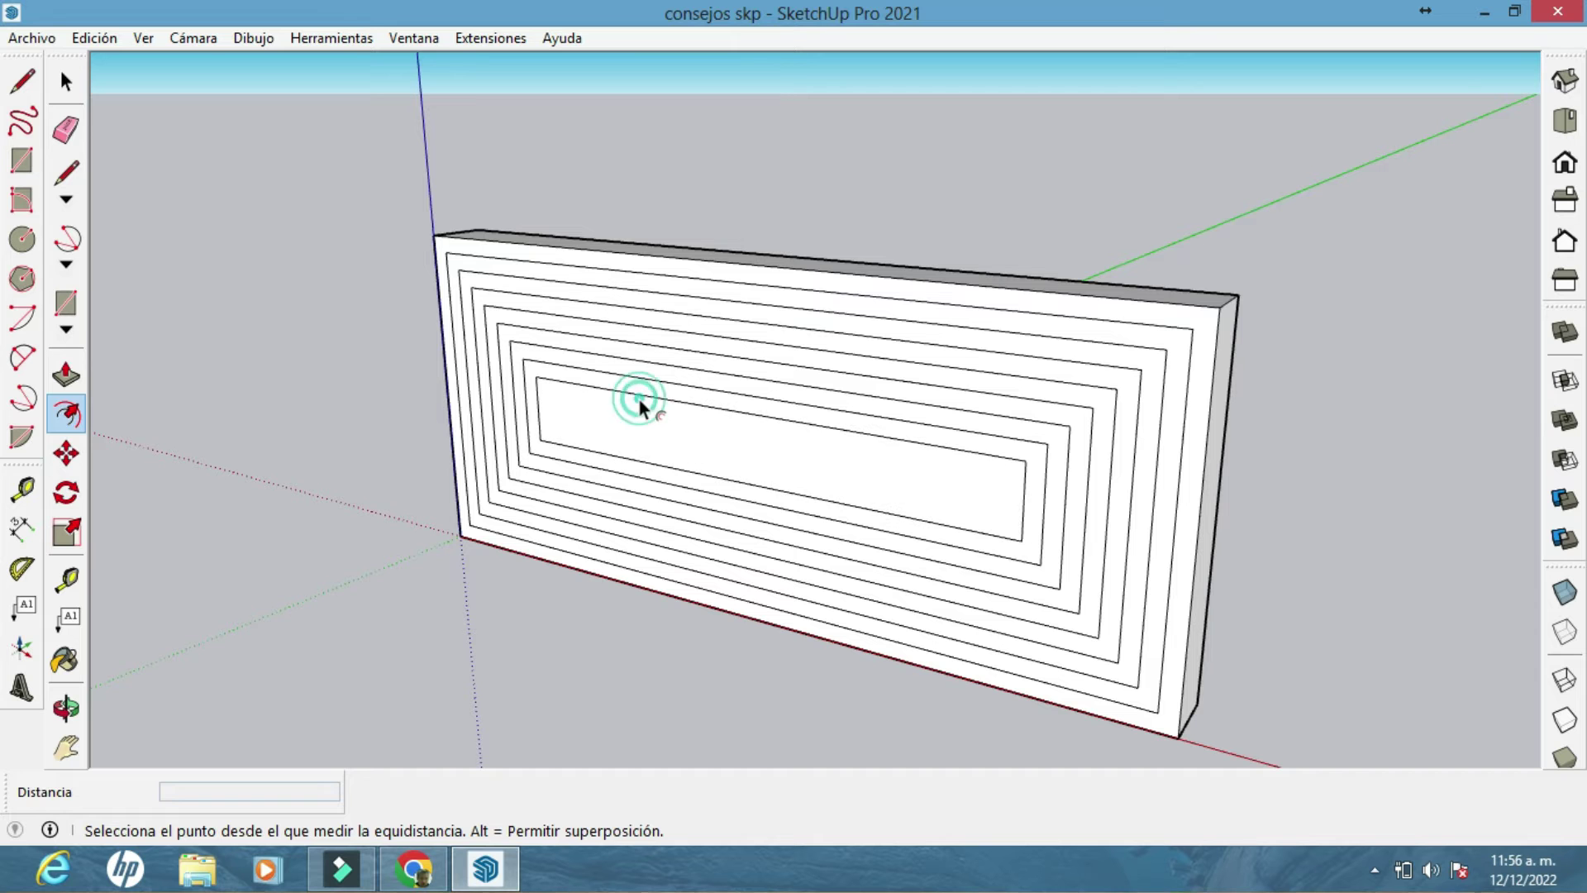
# Push/pull one of the concentric bands on the wall's front face
pyautogui.click(66, 374)
pyautogui.click(579, 504)
pyautogui.click(797, 302)
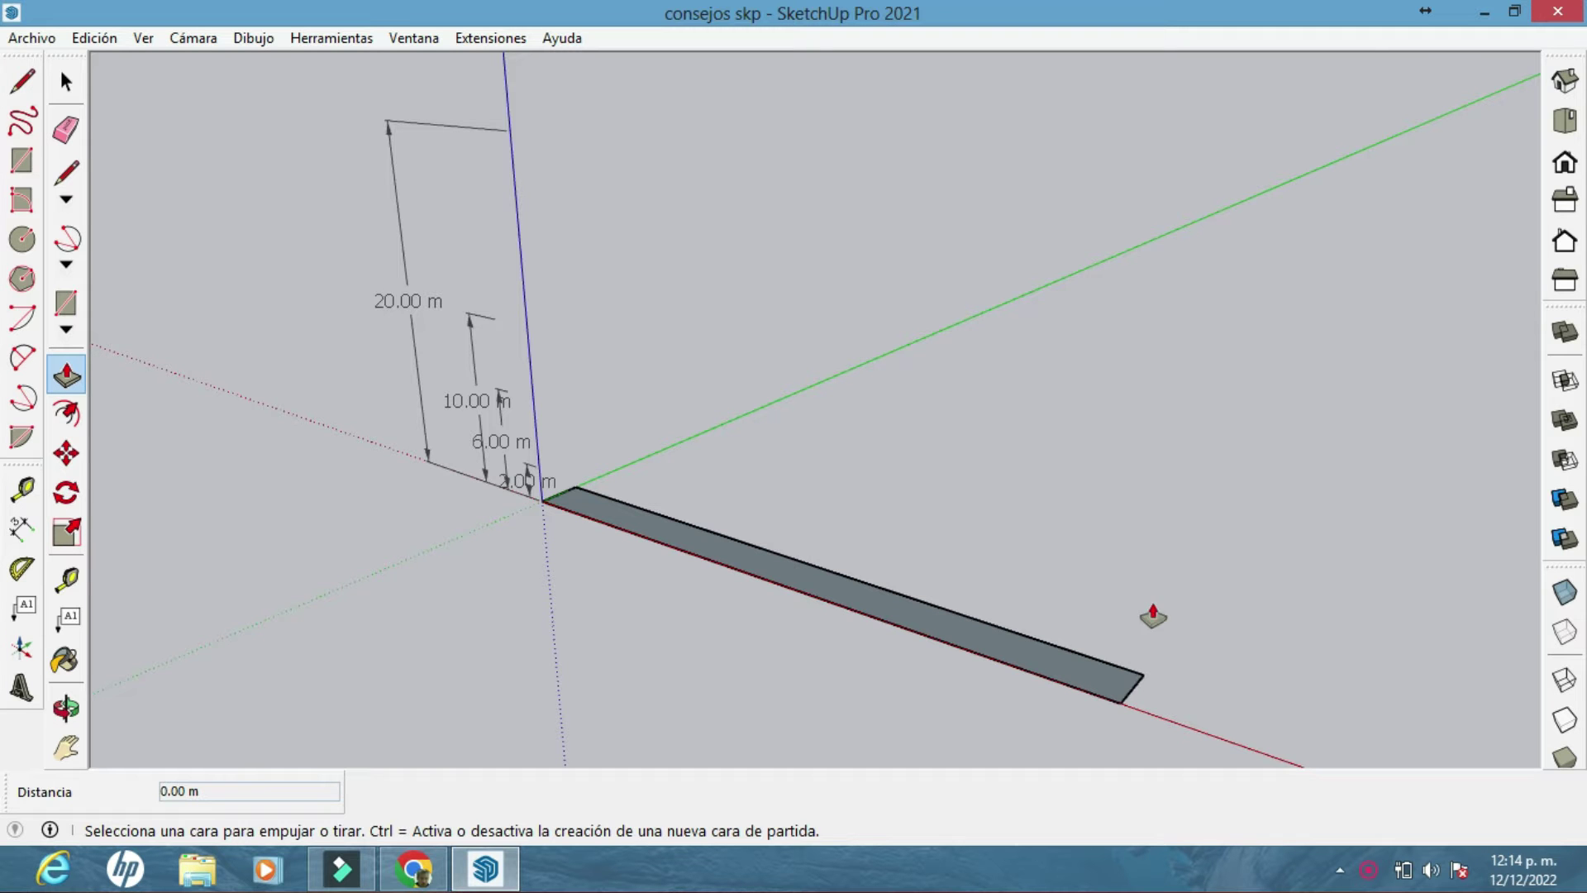
# Extrude the narrow rectangle upward by 2 m and change the extrusion height to 6 m
pyautogui.moveTo(1113, 678); pyautogui.dragTo(1088, 622)
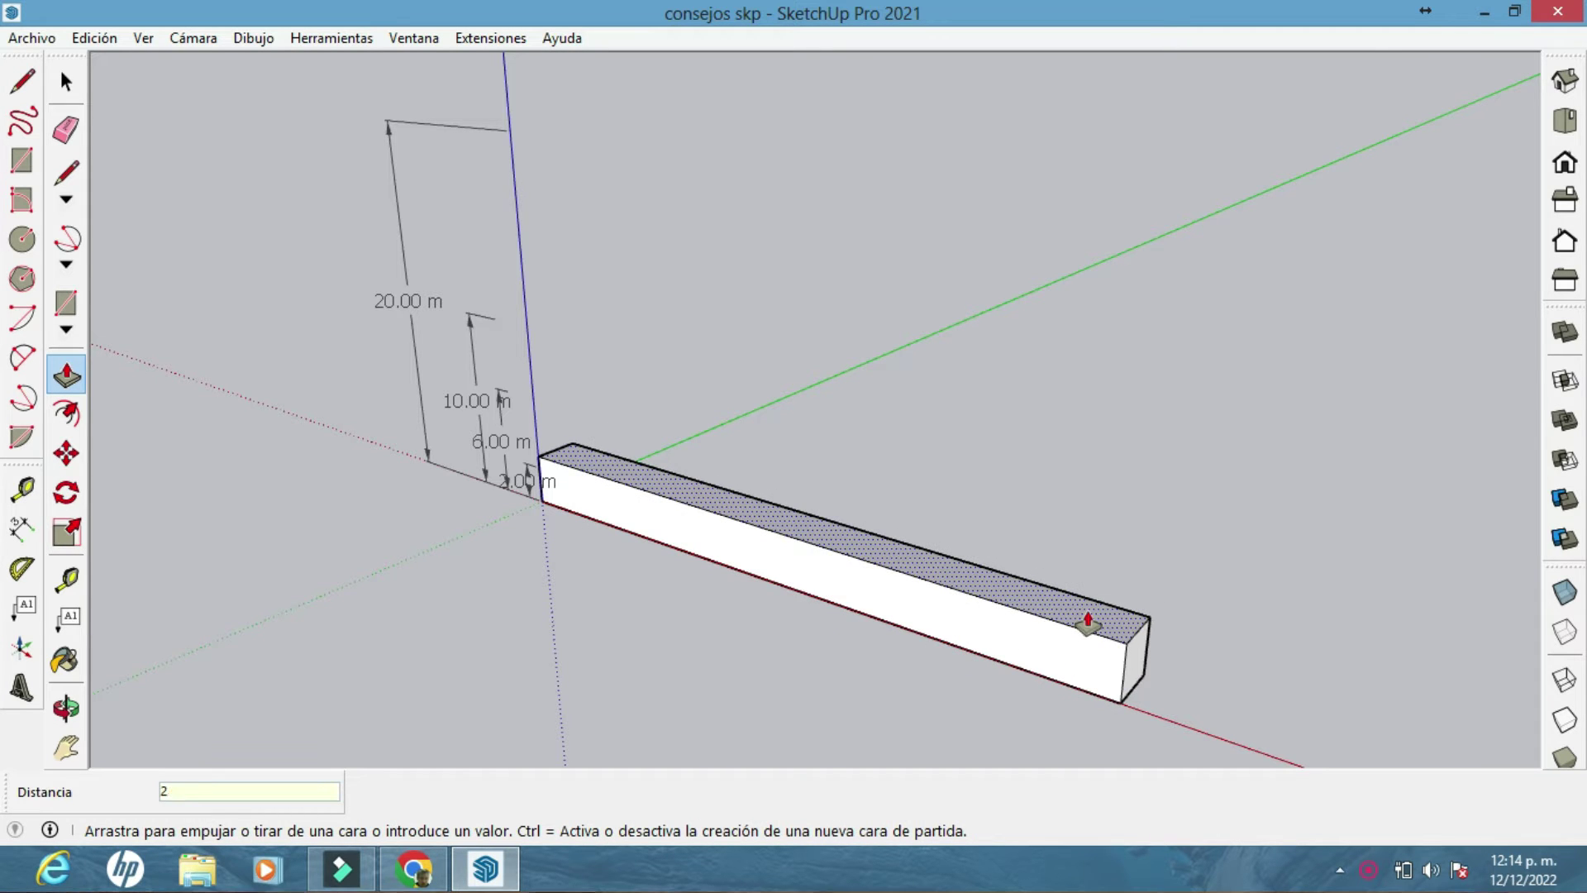
pyautogui.press('Return')
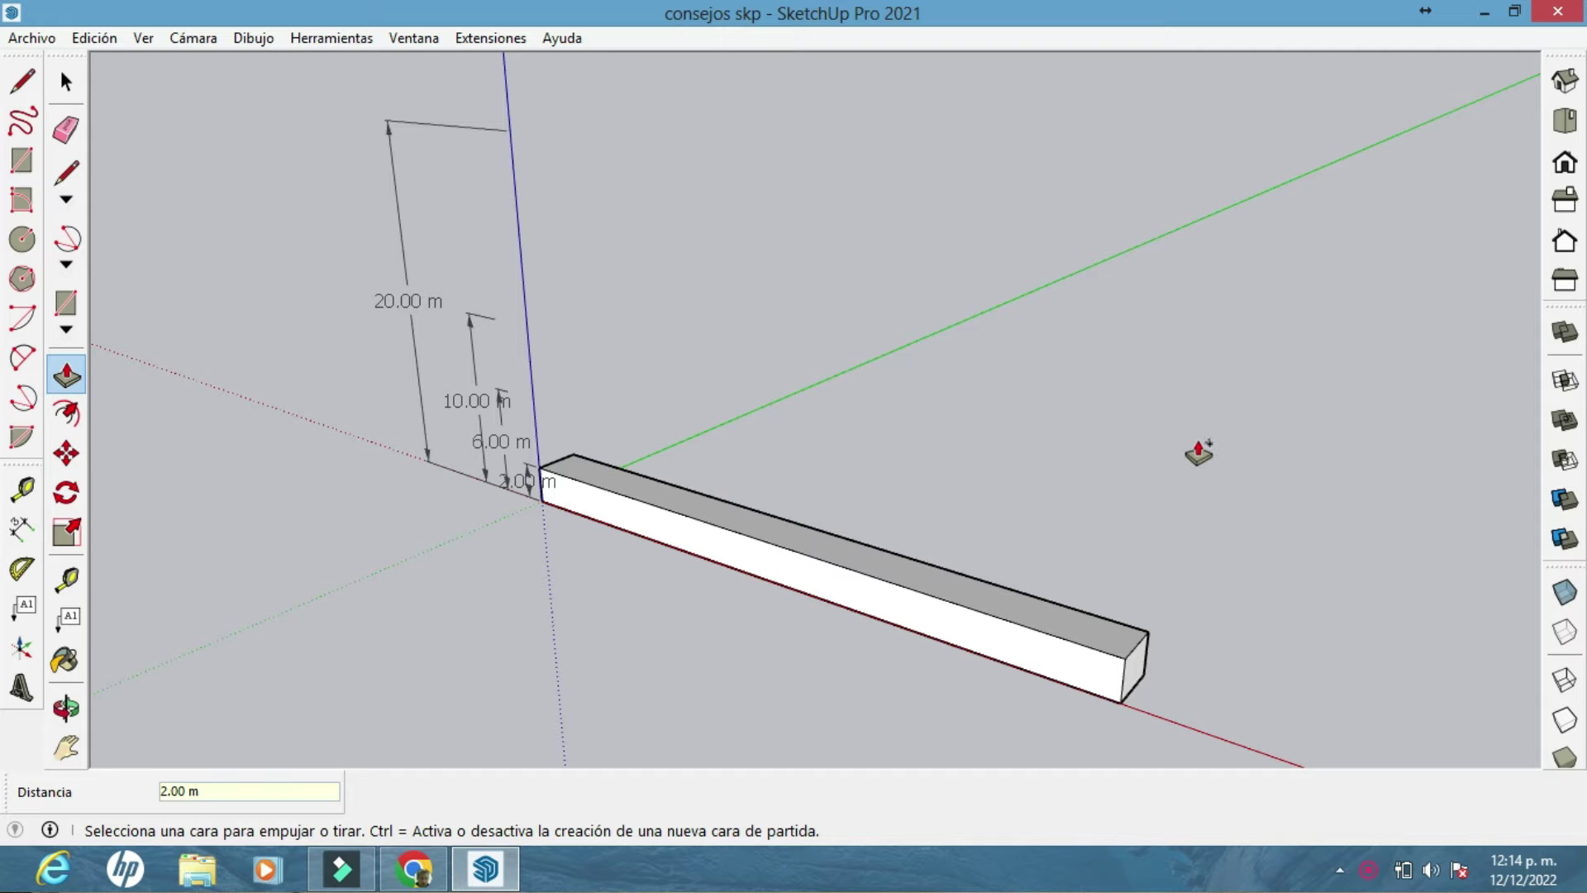
pyautogui.moveTo(1190, 446); pyautogui.dragTo(1351, 411, button='middle')
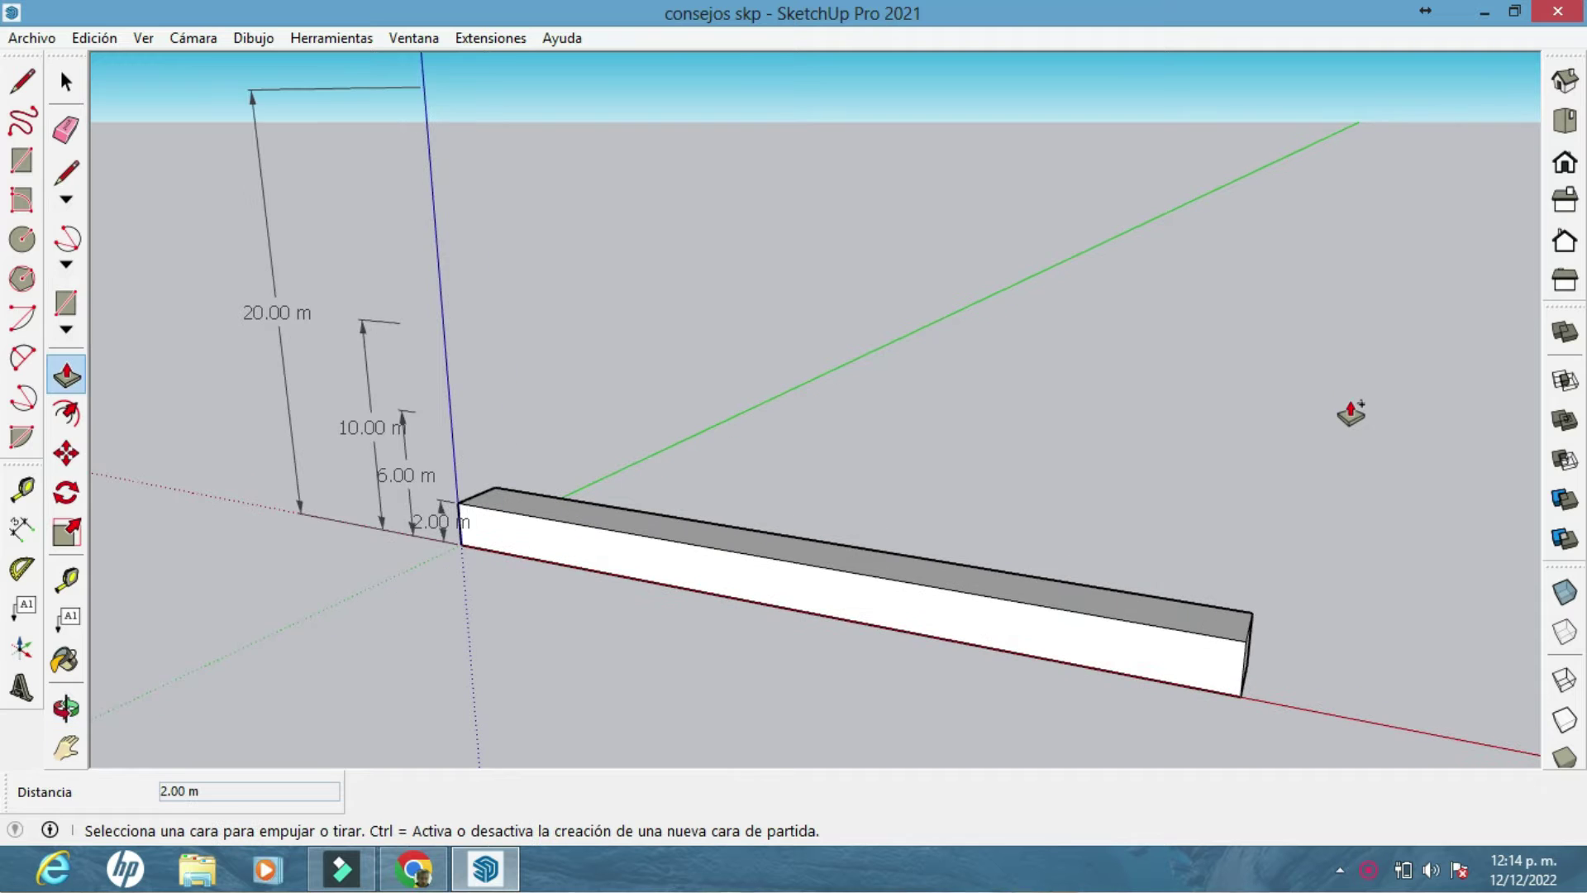
pyautogui.write('6')
pyautogui.press('Return')
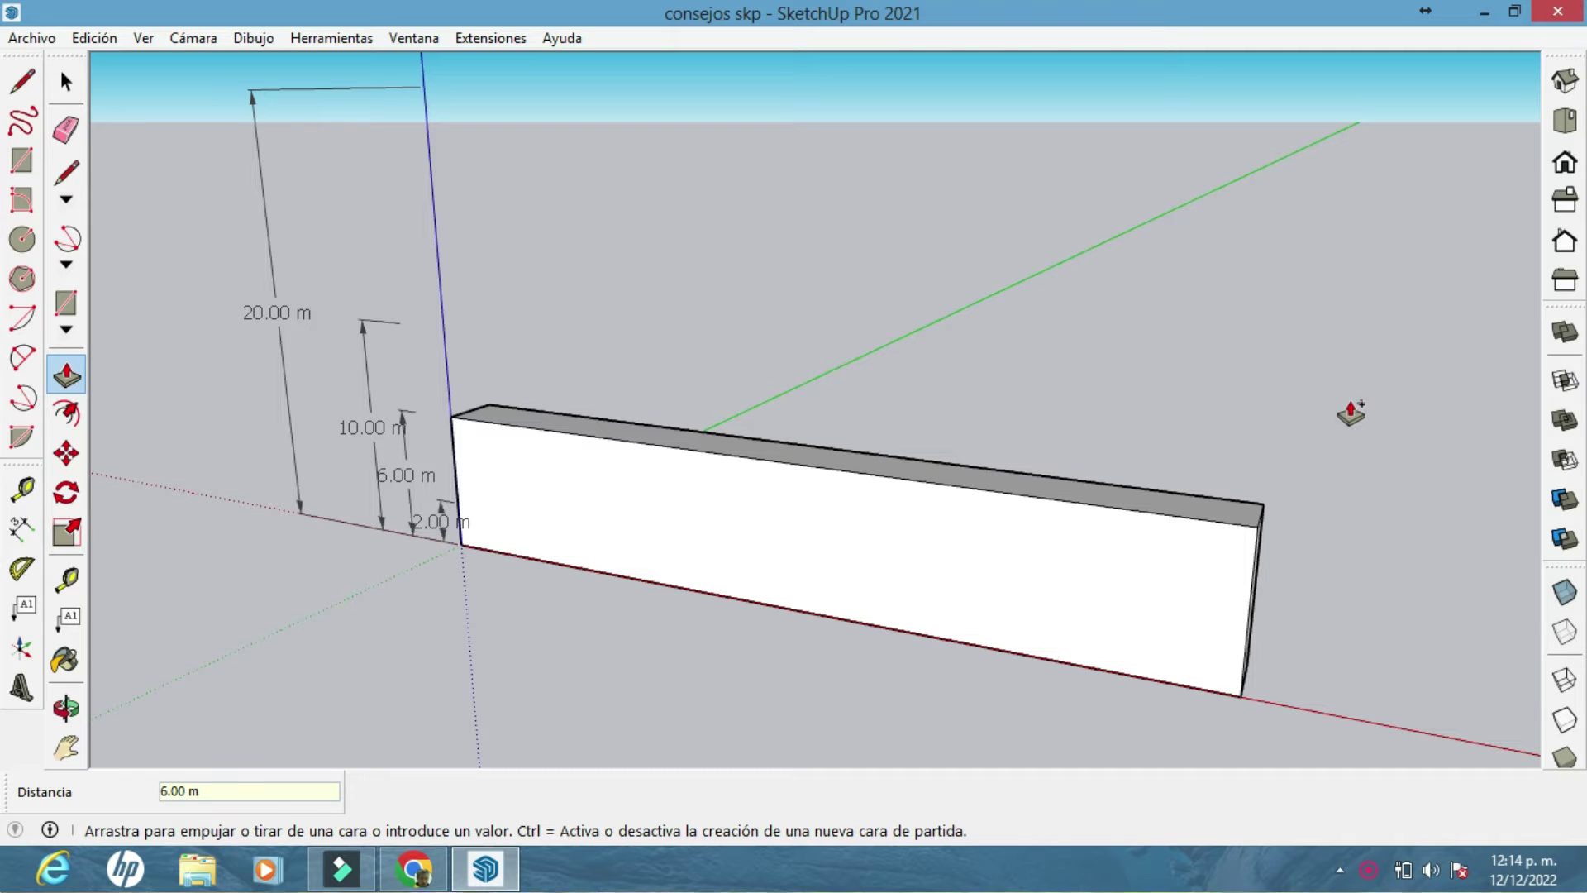
# Change the same extrusion's height to 10 m and then to 20 m
pyautogui.write('1')
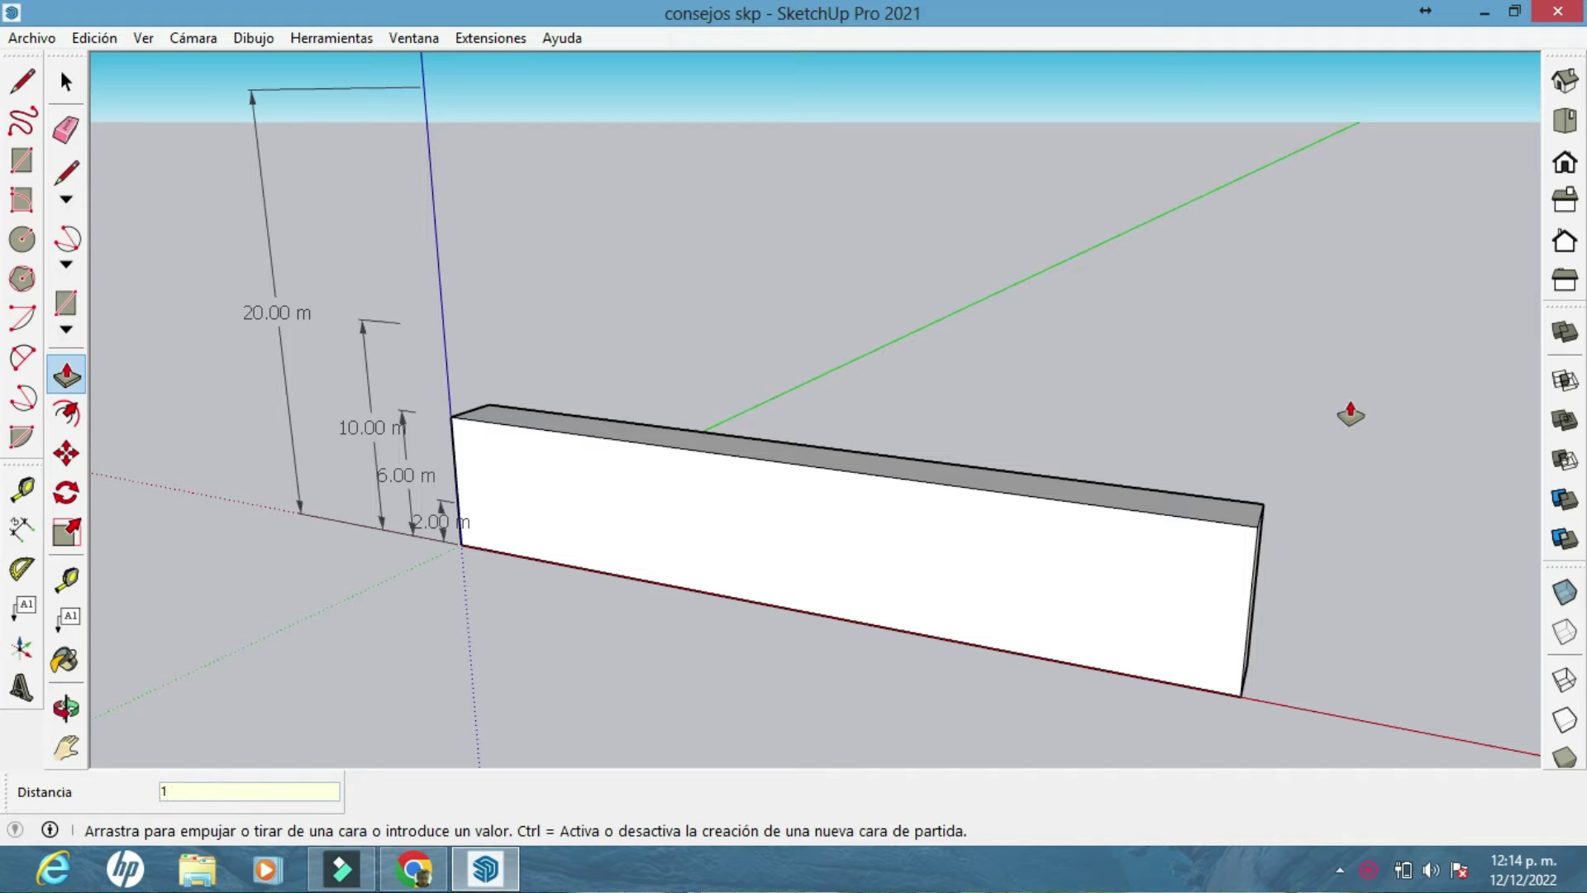
pyautogui.write('0')
pyautogui.press('Return')
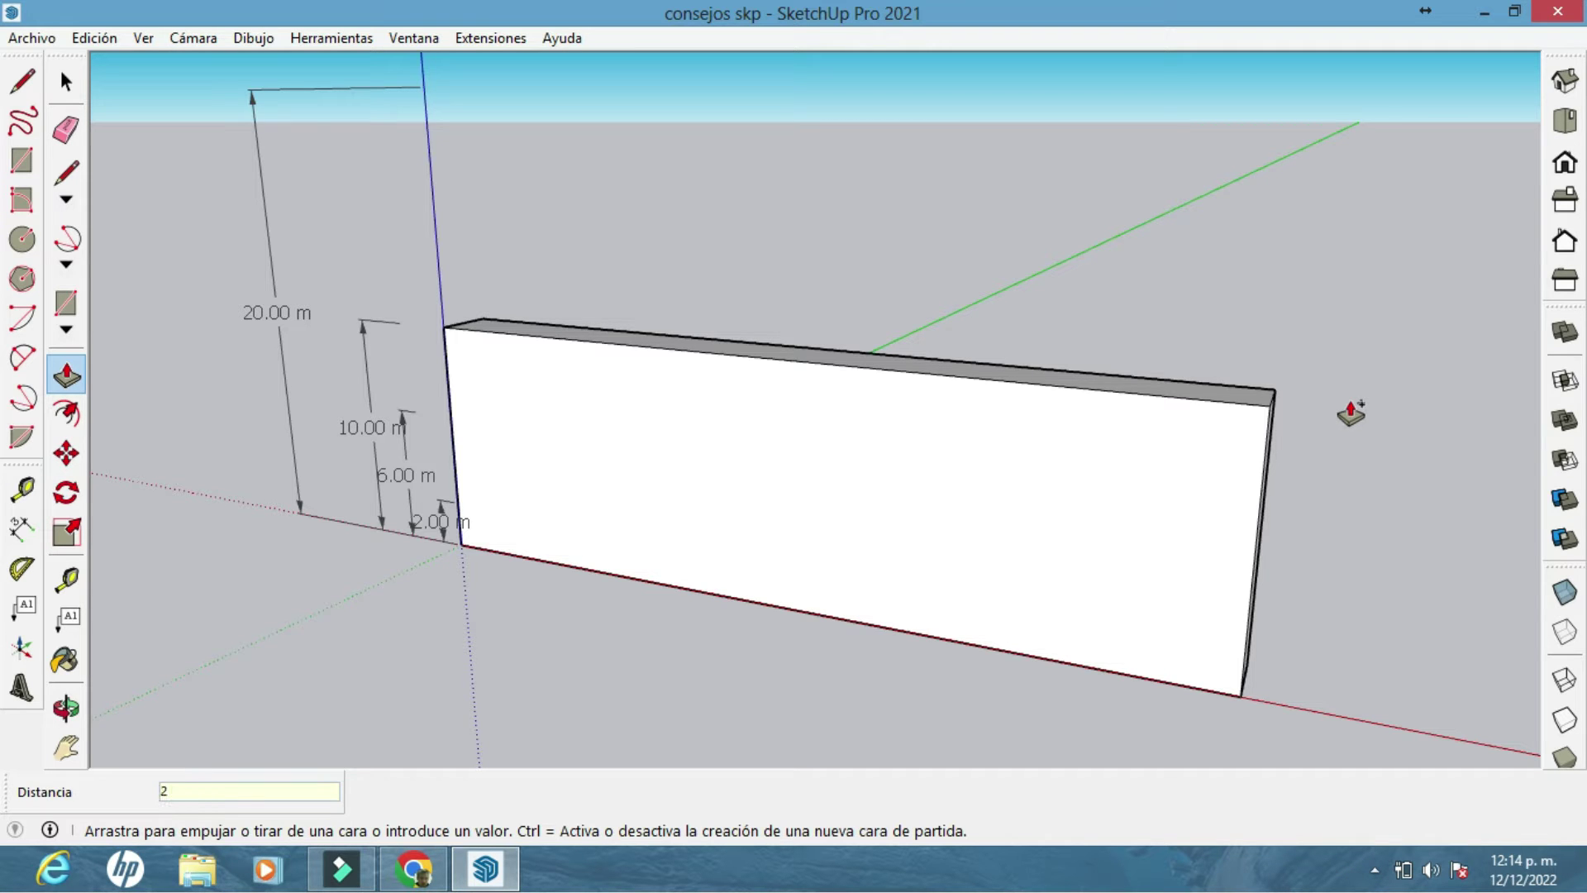
pyautogui.write('20')
pyautogui.press('Return')
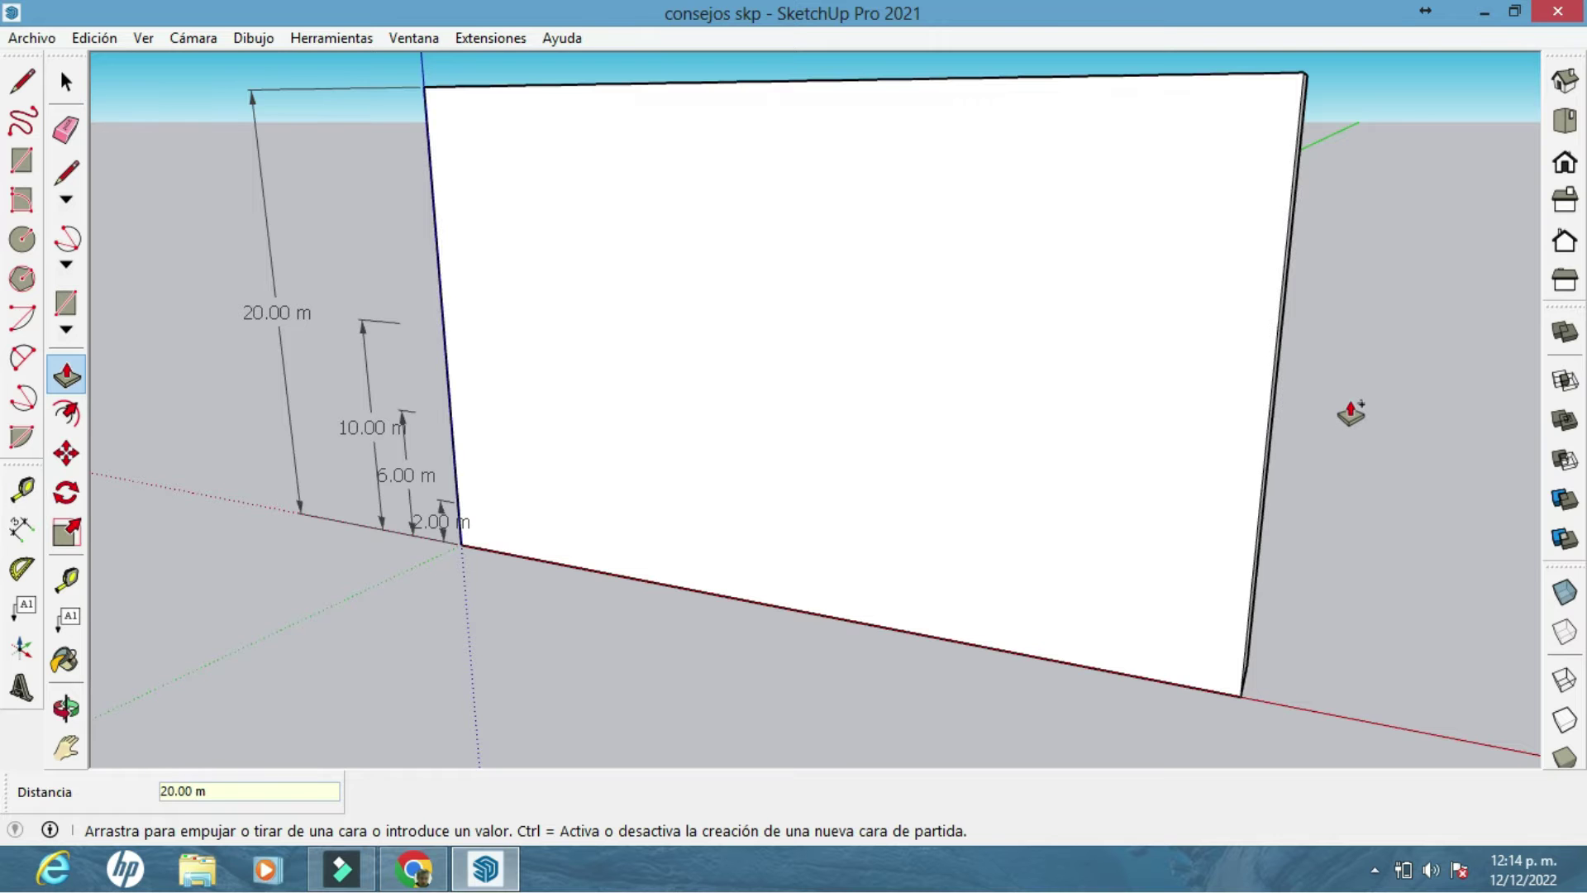
pyautogui.press('o')
pyautogui.moveTo(1350, 411); pyautogui.dragTo(1184, 471)
pyautogui.moveTo(1183, 471); pyautogui.dragTo(1296, 434, button='middle')
pyautogui.moveTo(1296, 434); pyautogui.dragTo(1543, 468)
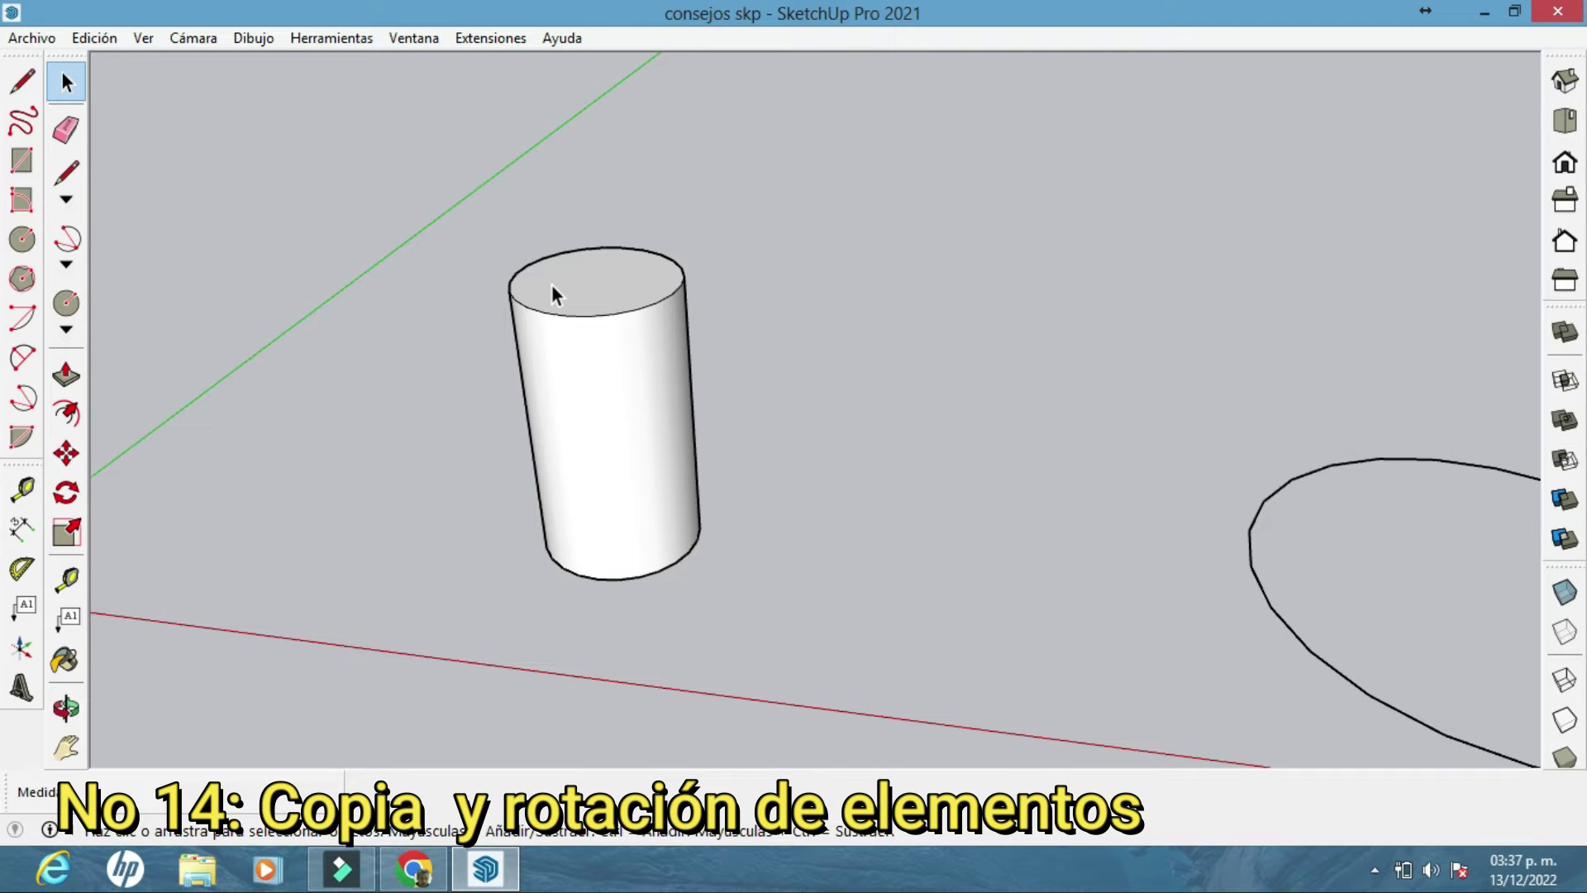
# Paste a copy of the cylinder in place
pyautogui.moveTo(570, 331); pyautogui.dragTo(607, 414, button='middle')
pyautogui.click(561, 319)
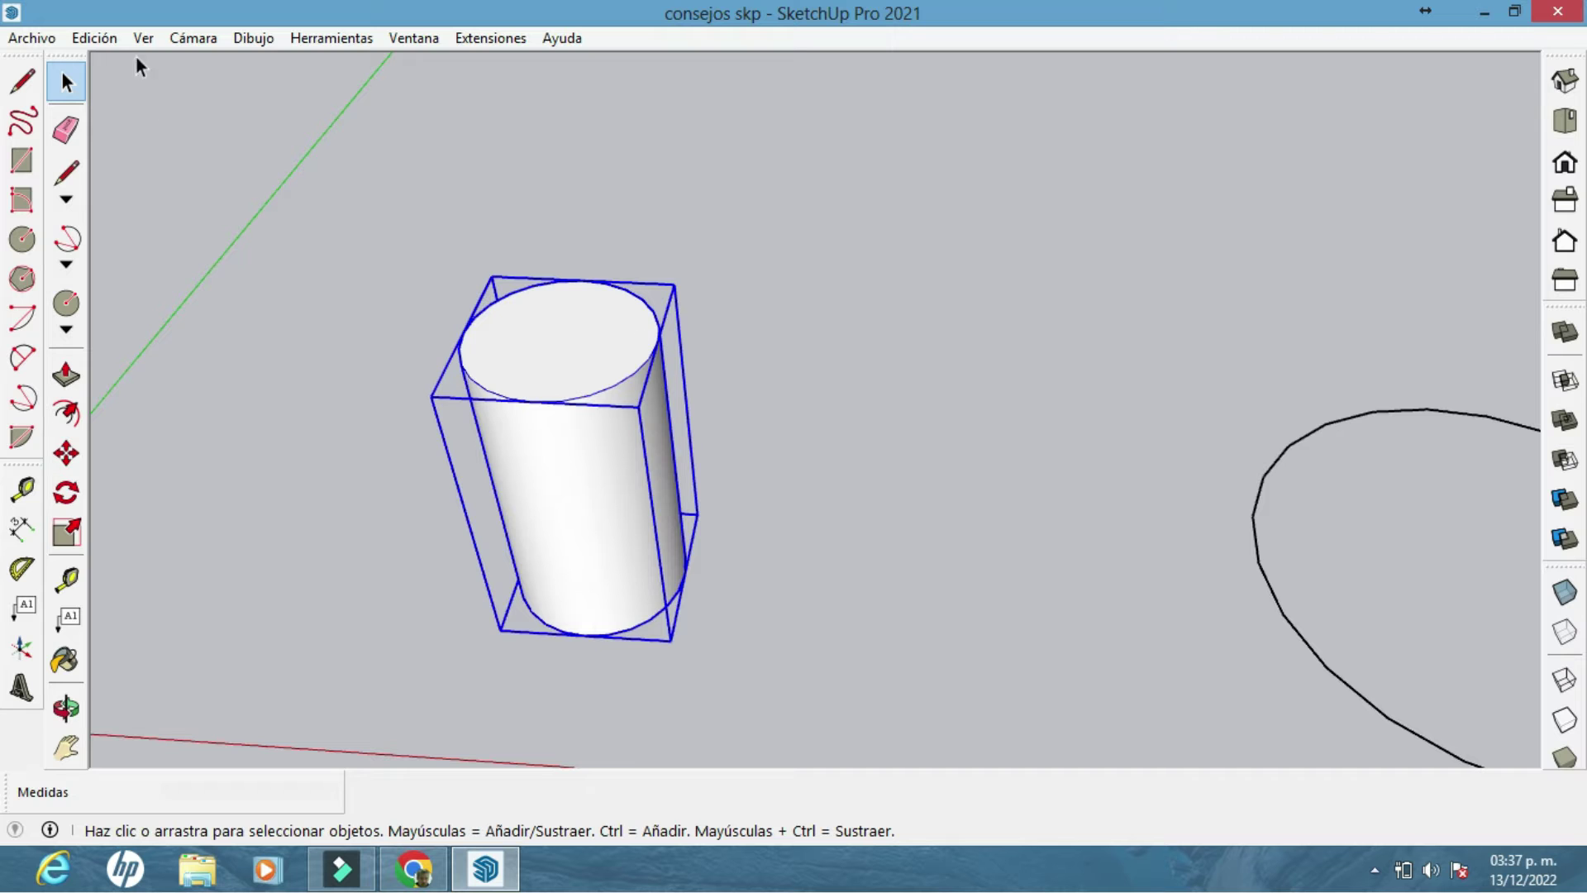
pyautogui.click(106, 46)
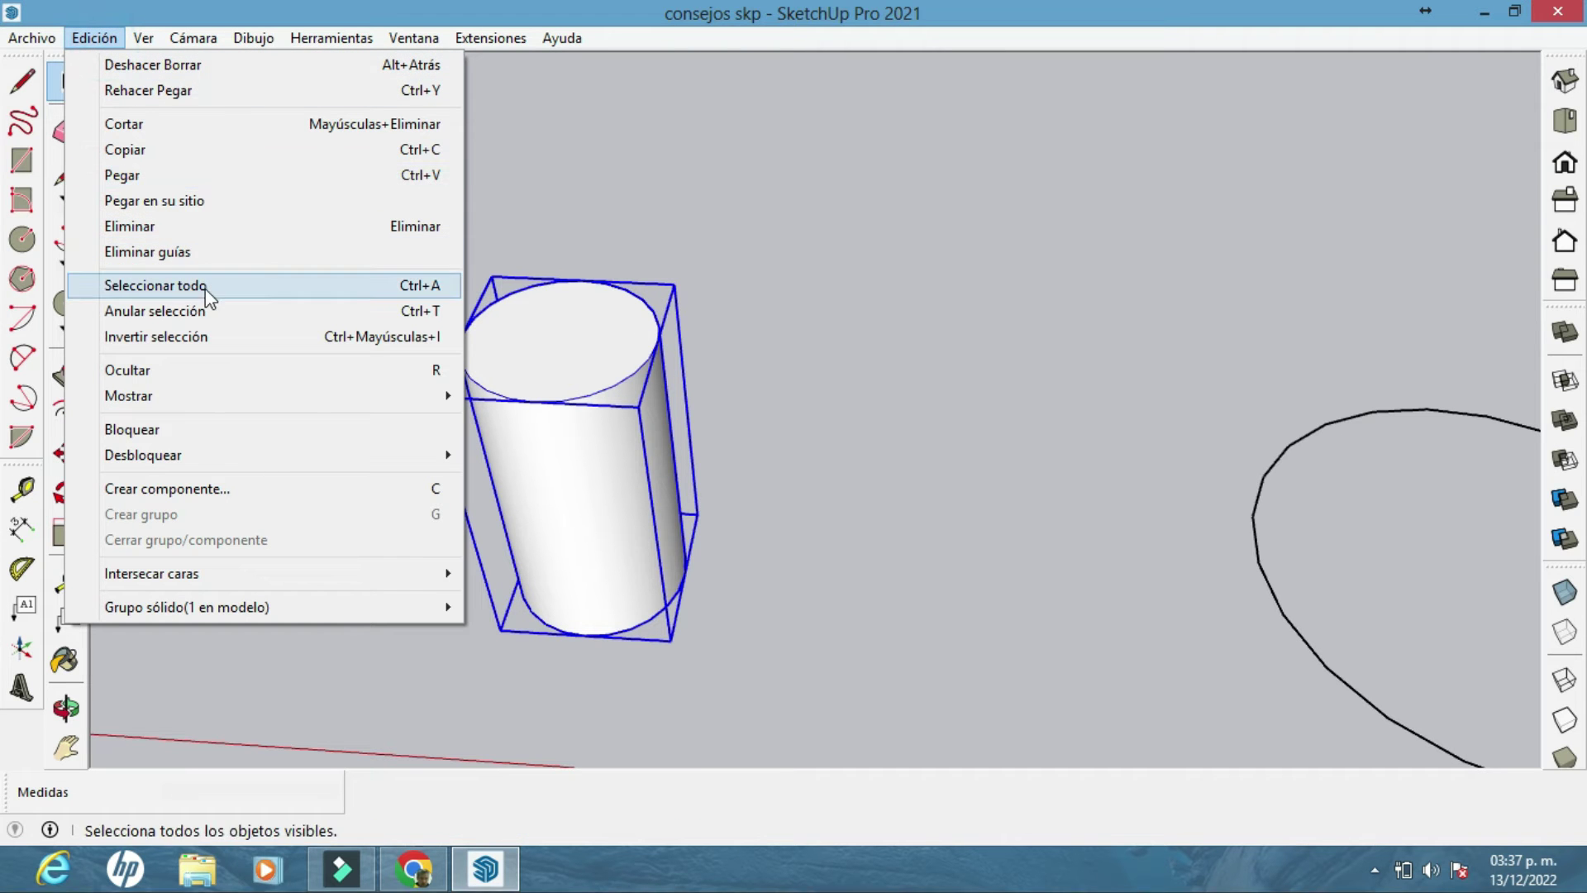
pyautogui.click(197, 201)
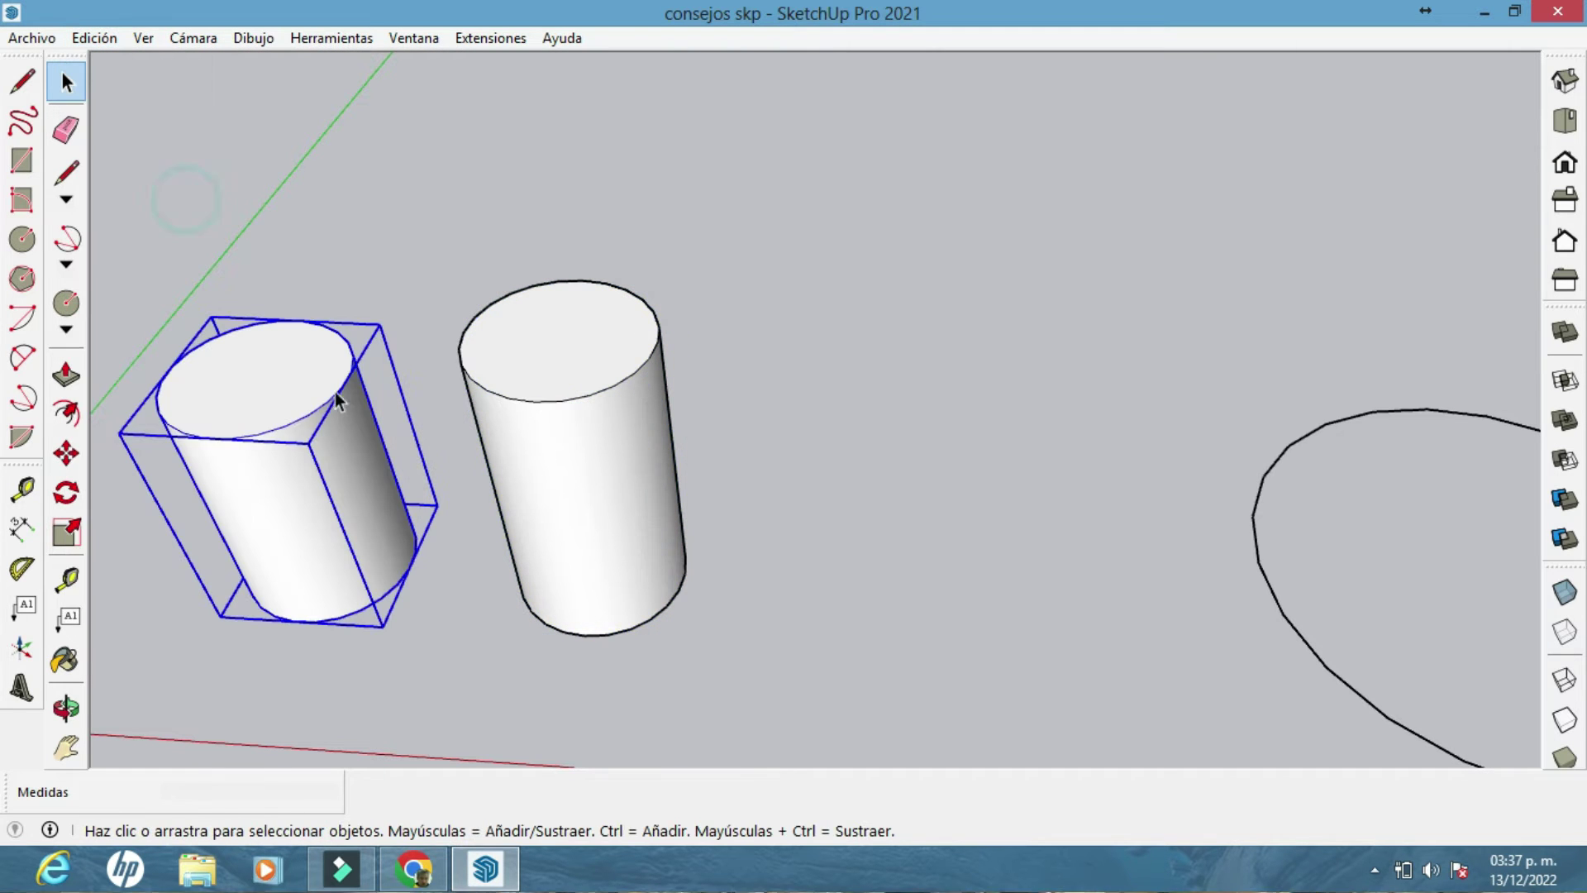
# Move the pasted cylinder to a spot behind the original and delete it
pyautogui.click(66, 453)
pyautogui.click(201, 460)
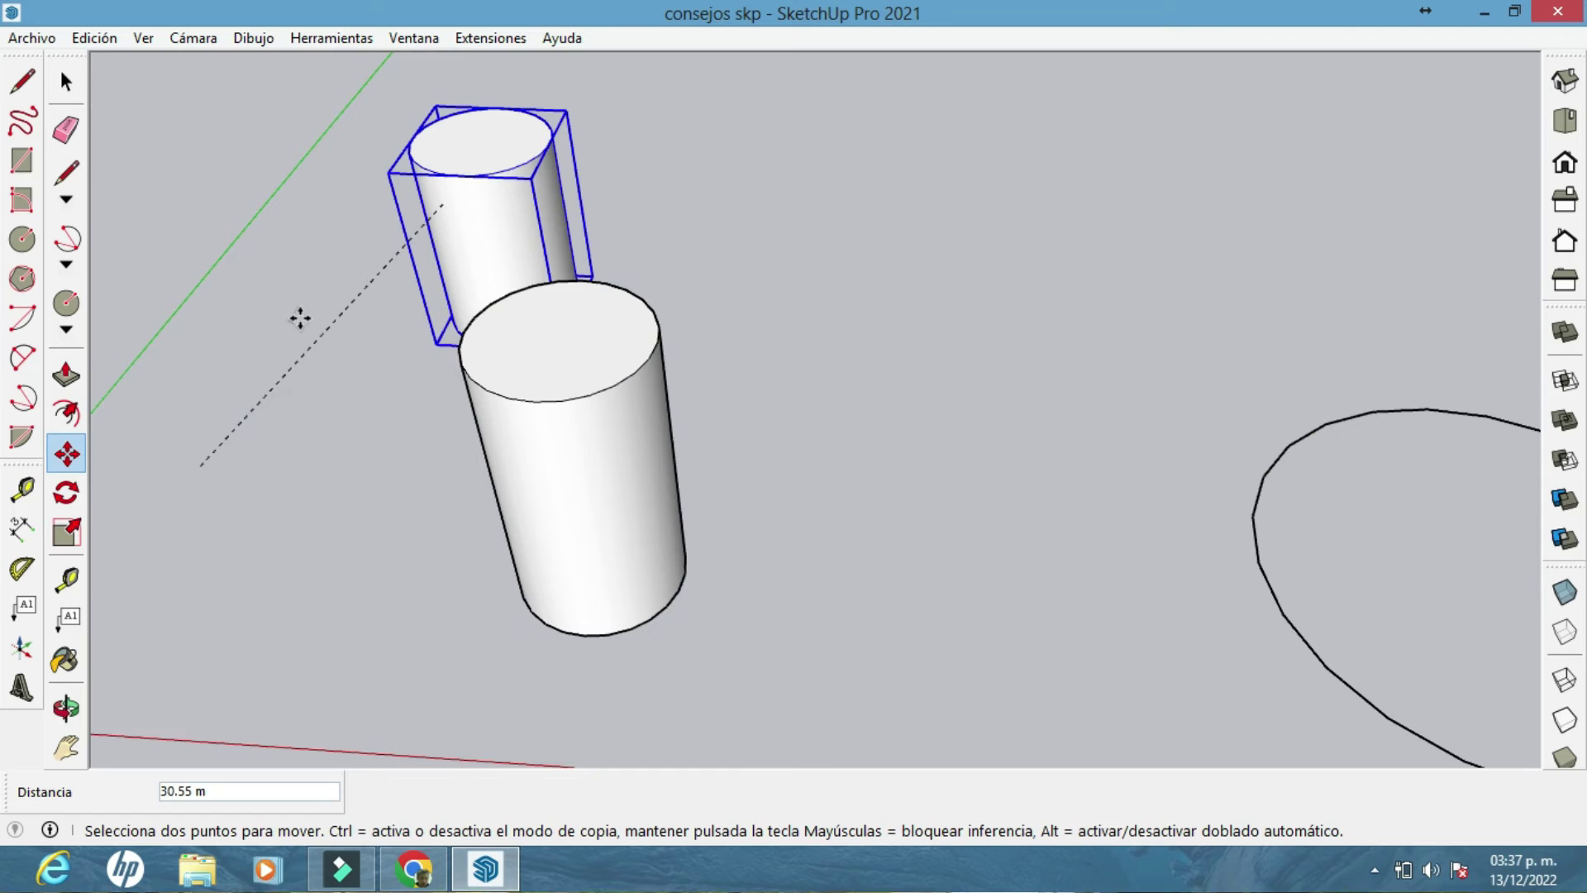
pyautogui.click(290, 329)
pyautogui.click(66, 82)
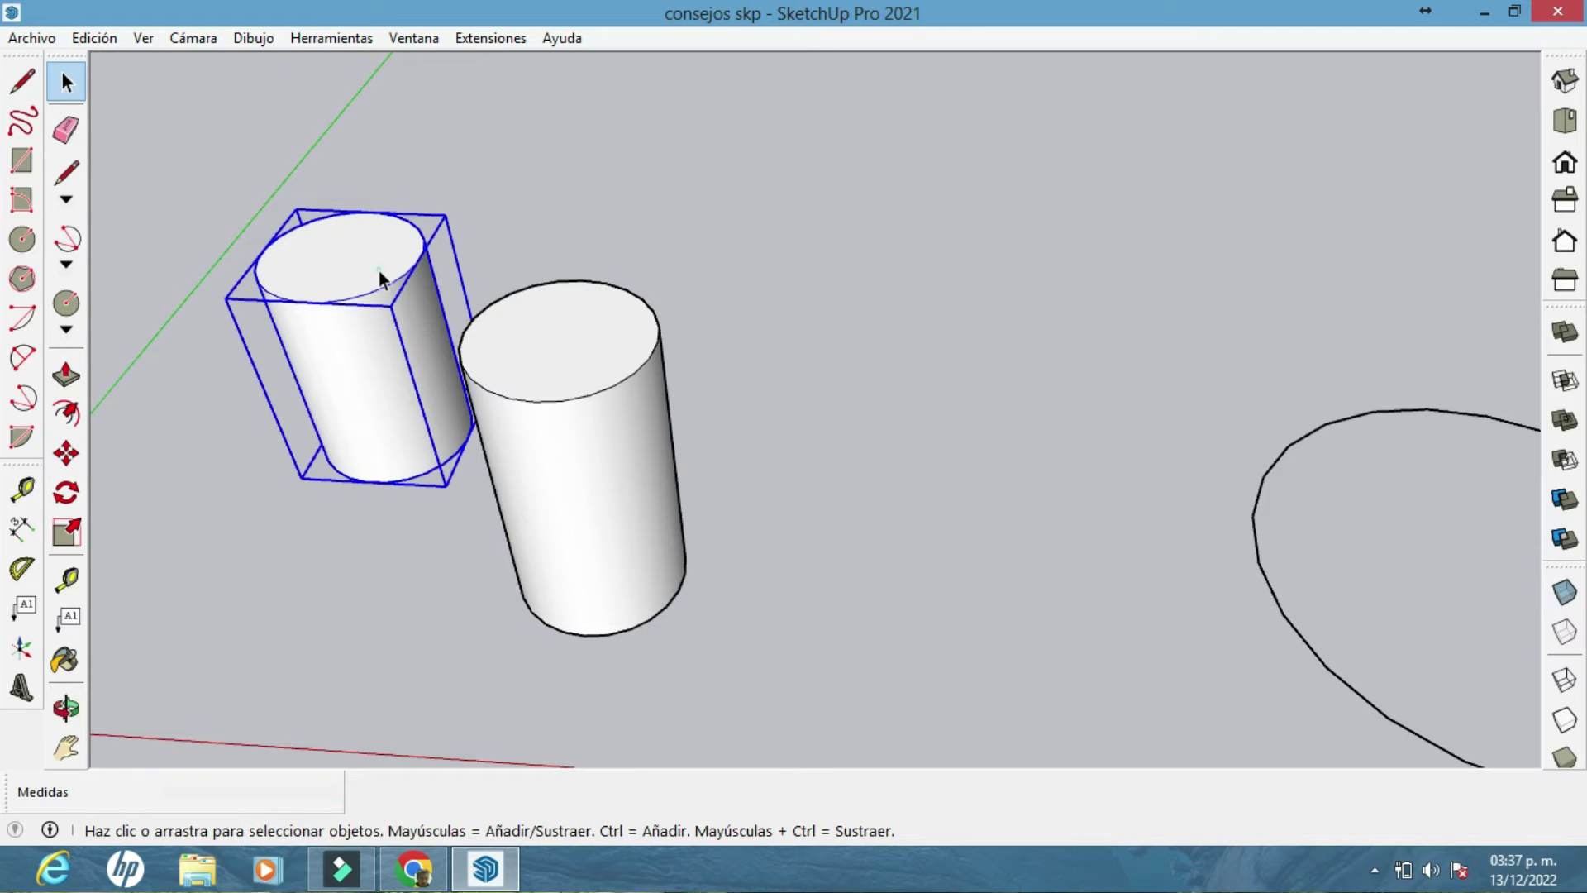
pyautogui.press('Delete')
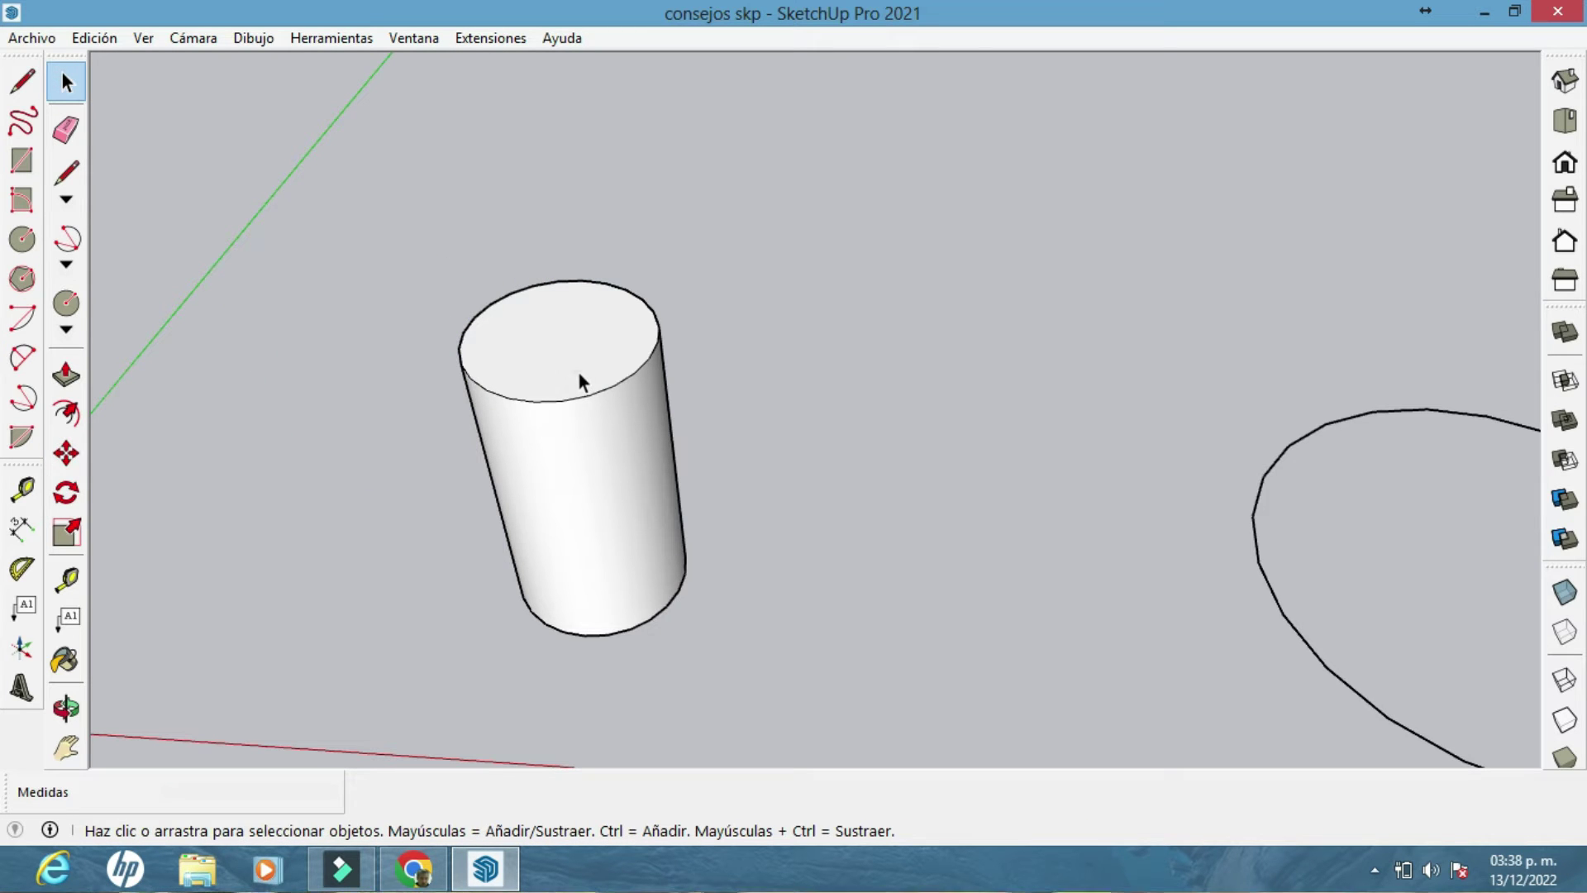
# Copy the cylinder about 27 m along the red axis with the Move tool
pyautogui.click(578, 370)
pyautogui.click(66, 453)
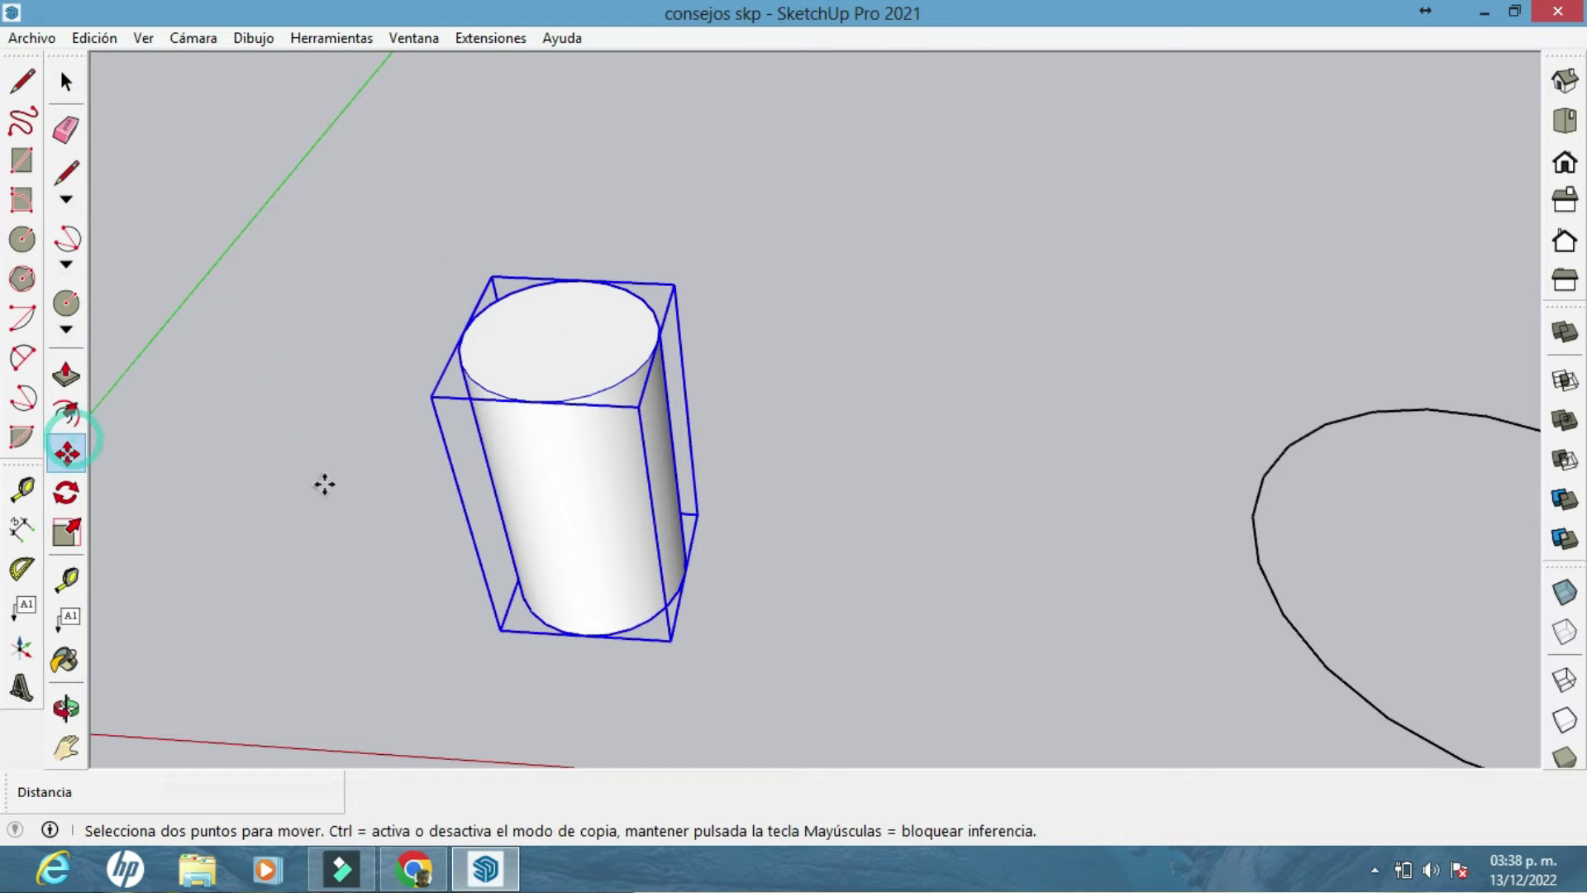
pyautogui.press('ctrl')
pyautogui.click(487, 569)
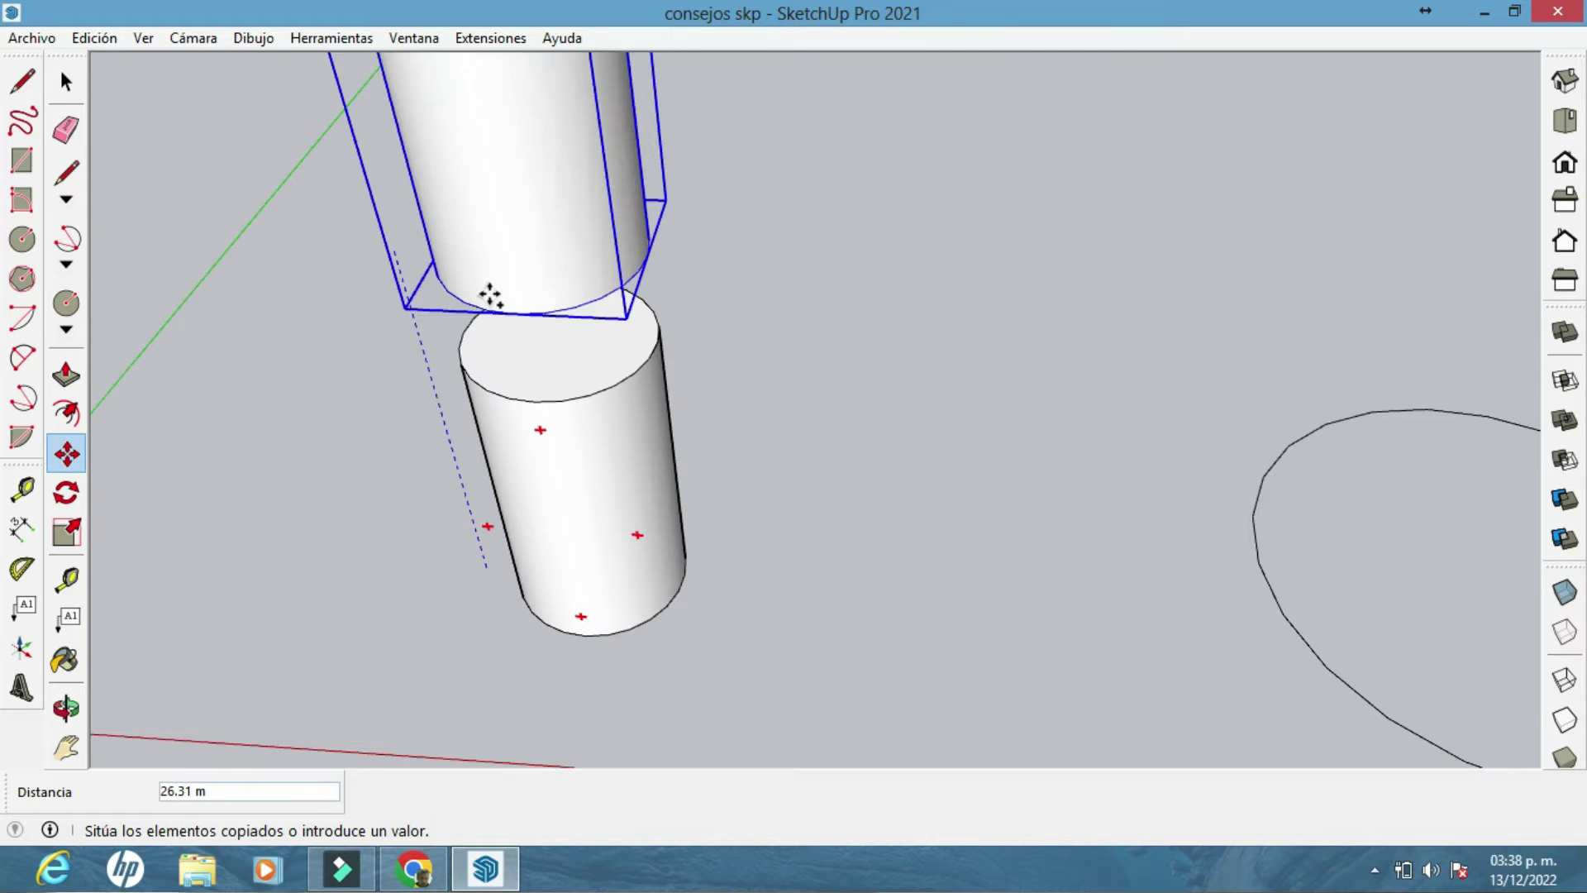
pyautogui.scroll(-2, 510, 248)
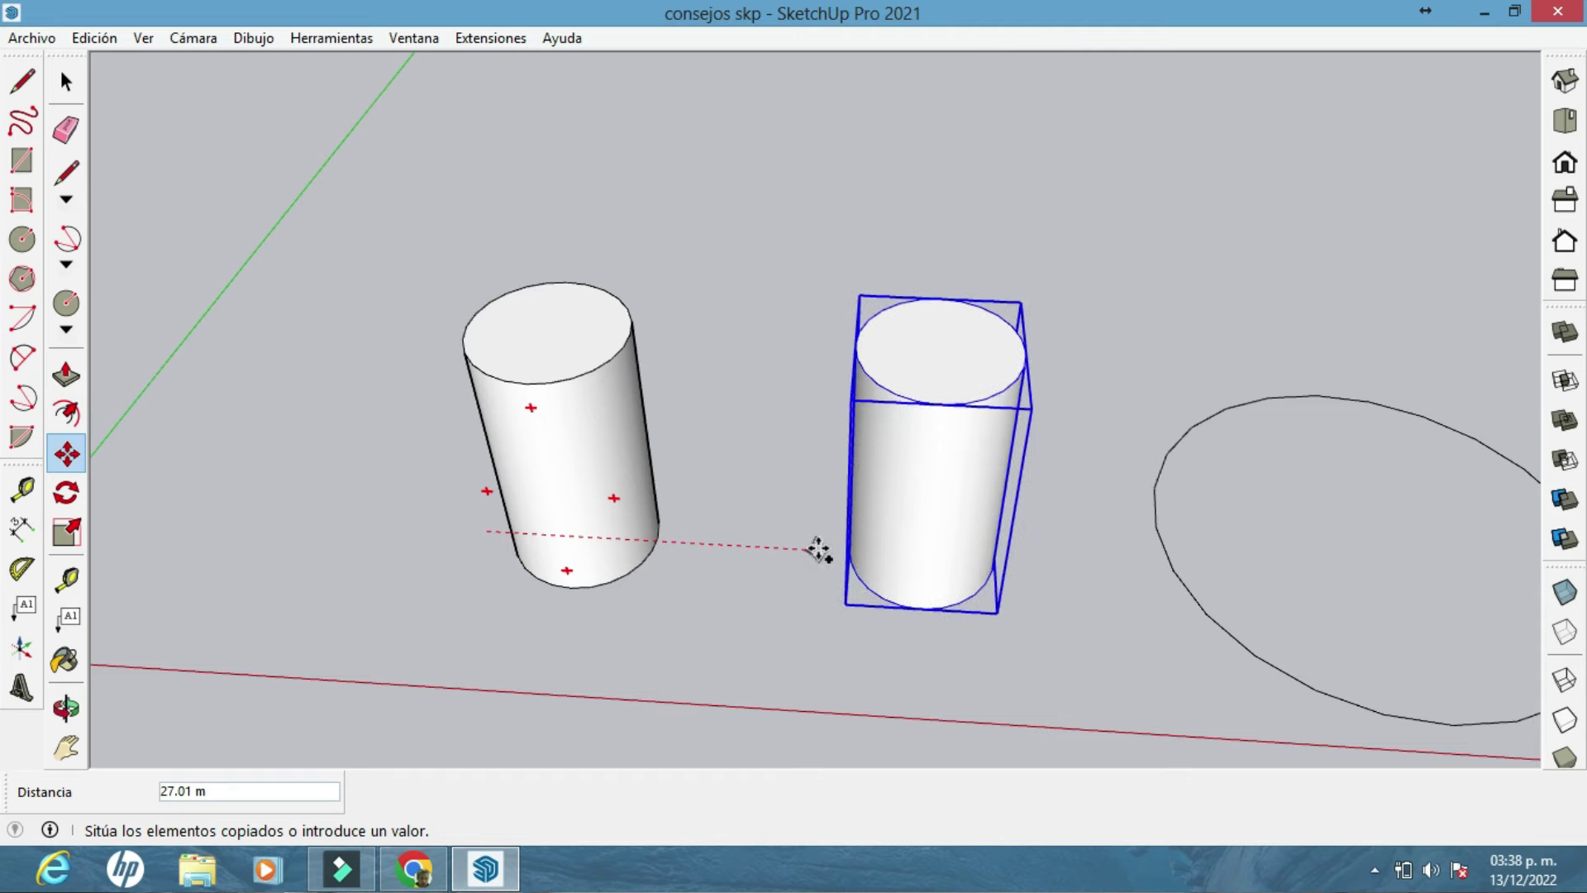
pyautogui.click(816, 547)
# Copy the second cylinder farther along the red axis onto the edge of the circle
pyautogui.click(824, 581)
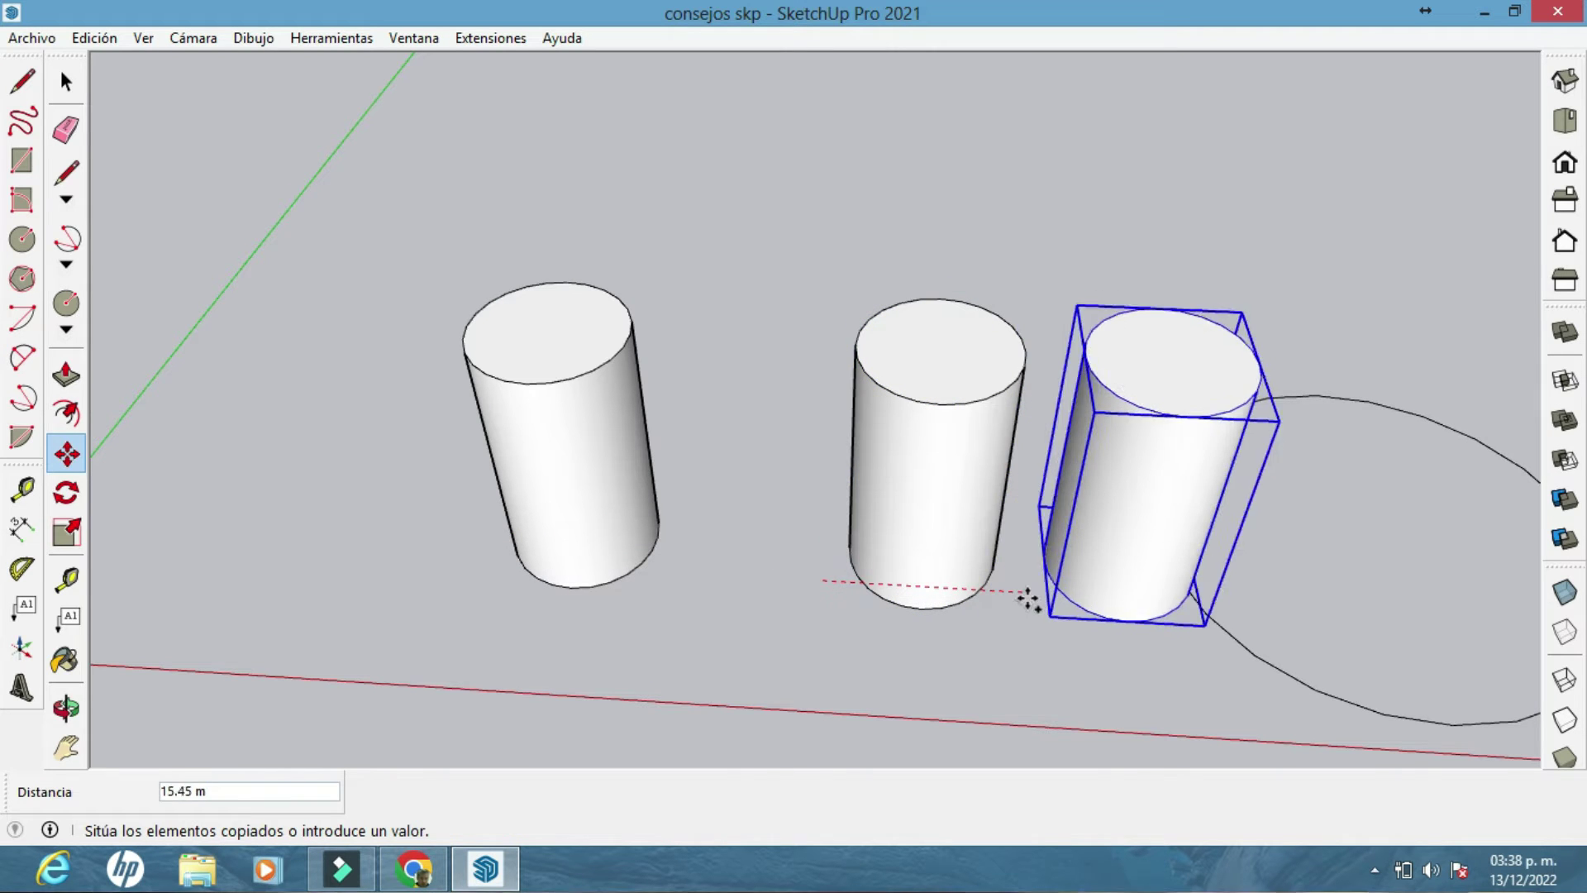
pyautogui.click(1091, 590)
pyautogui.moveTo(1080, 584); pyautogui.dragTo(755, 450, button='middle')
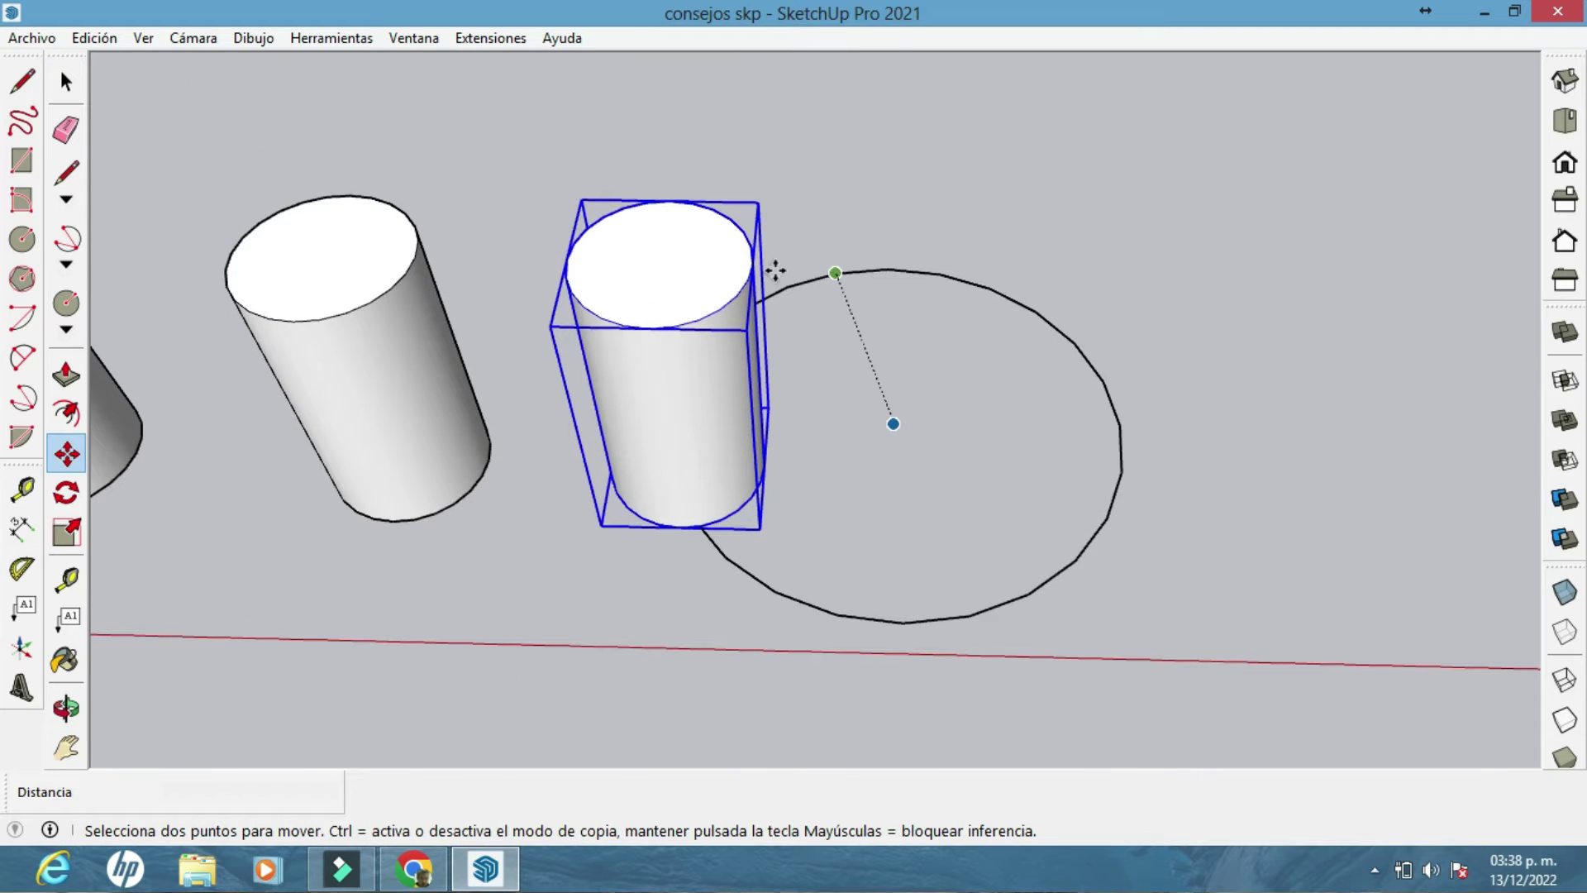
# Rotate a copy of the cylinder on the circle's edge around the circle's centre
pyautogui.moveTo(711, 265)
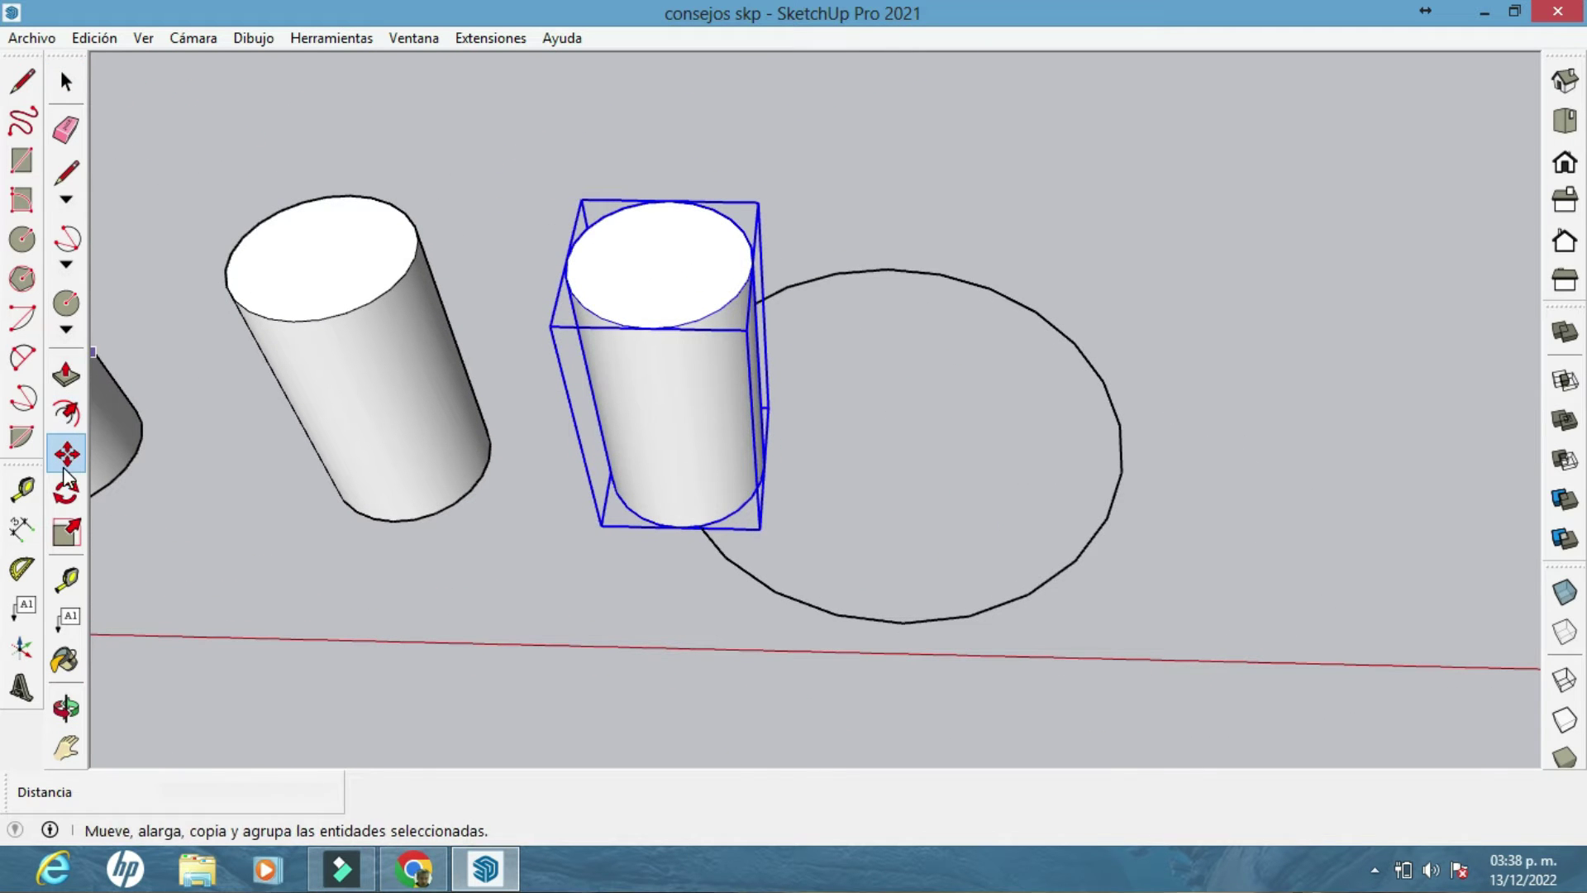
pyautogui.click(65, 494)
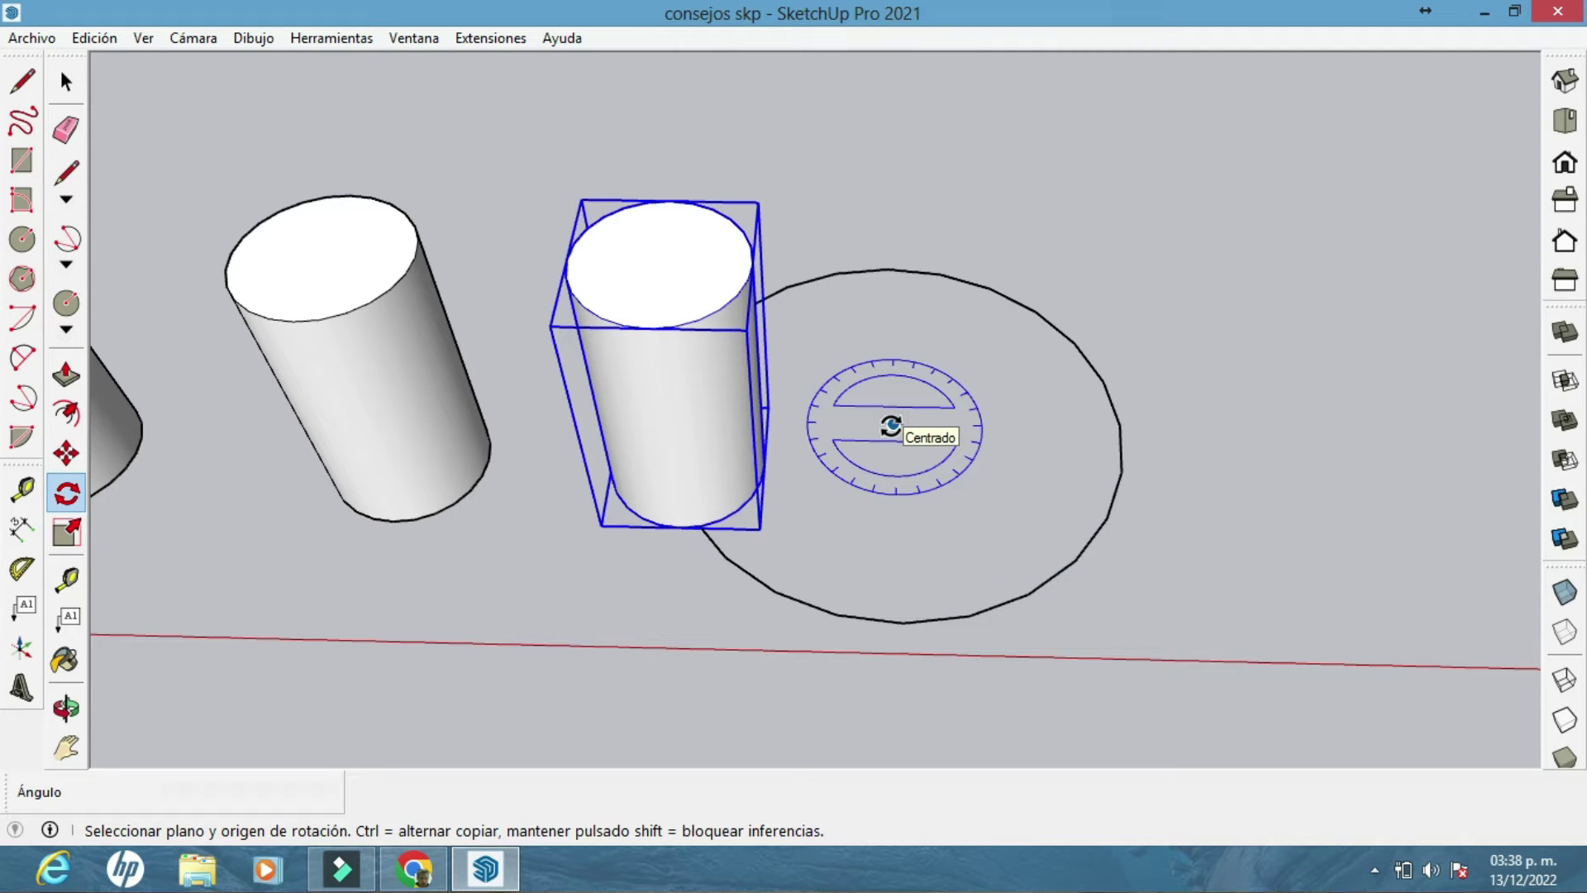
pyautogui.click(891, 425)
pyautogui.click(921, 326)
pyautogui.press('ctrl')
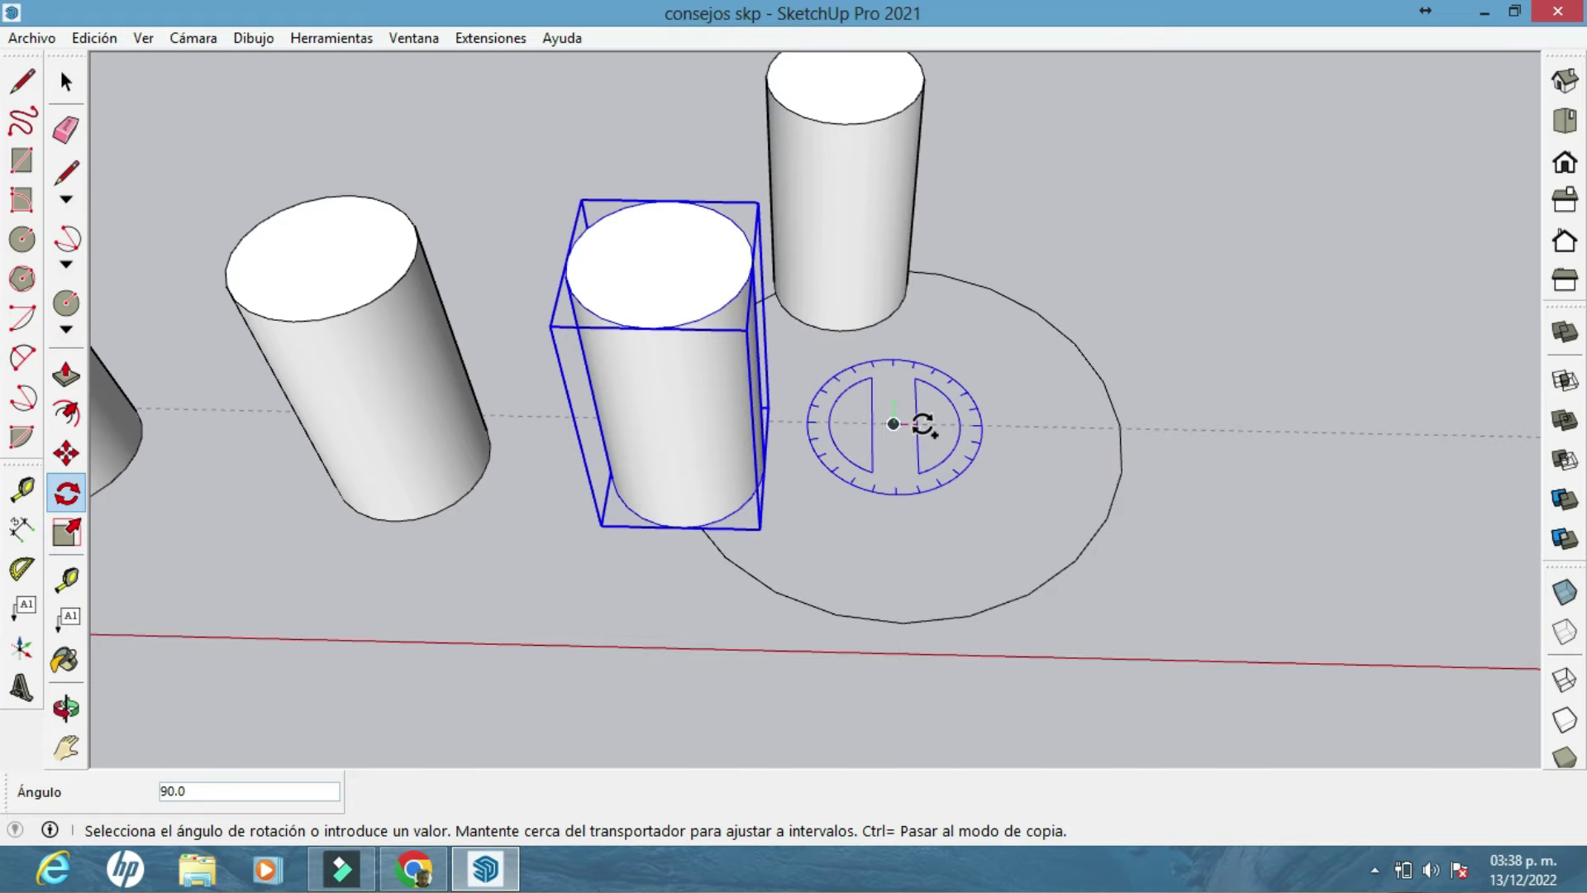
pyautogui.click(836, 405)
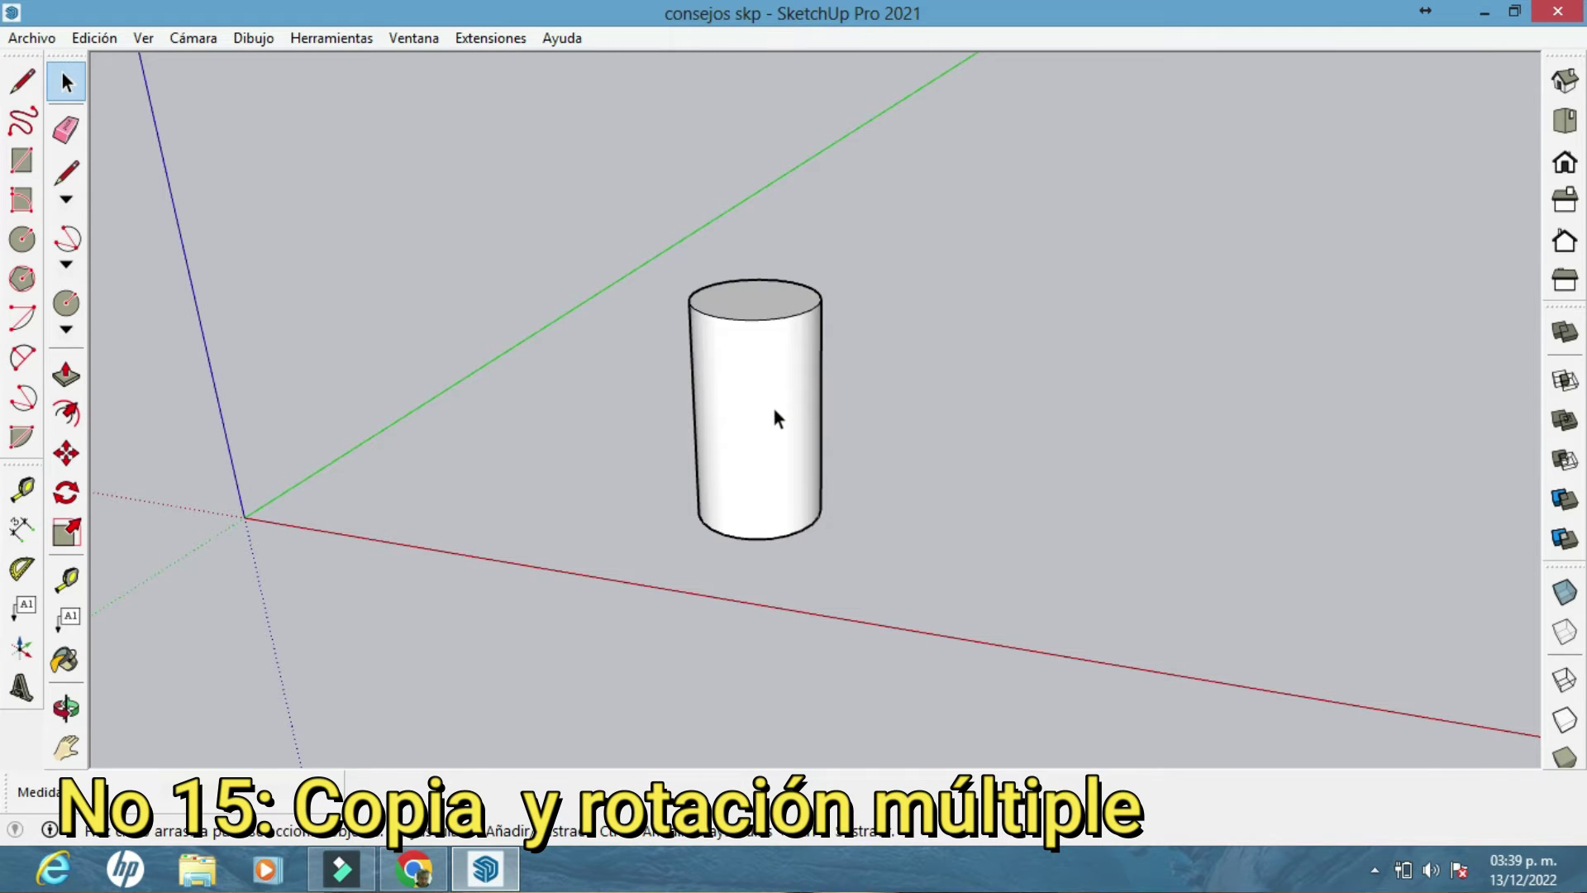
# Copy the single cylinder about 25 m along the red axis and repeat it as five evenly spaced copies with x5
pyautogui.click(738, 405)
pyautogui.moveTo(736, 393); pyautogui.dragTo(471, 517, button='middle')
pyautogui.press('m')
pyautogui.click(486, 498)
pyautogui.press('ctrl')
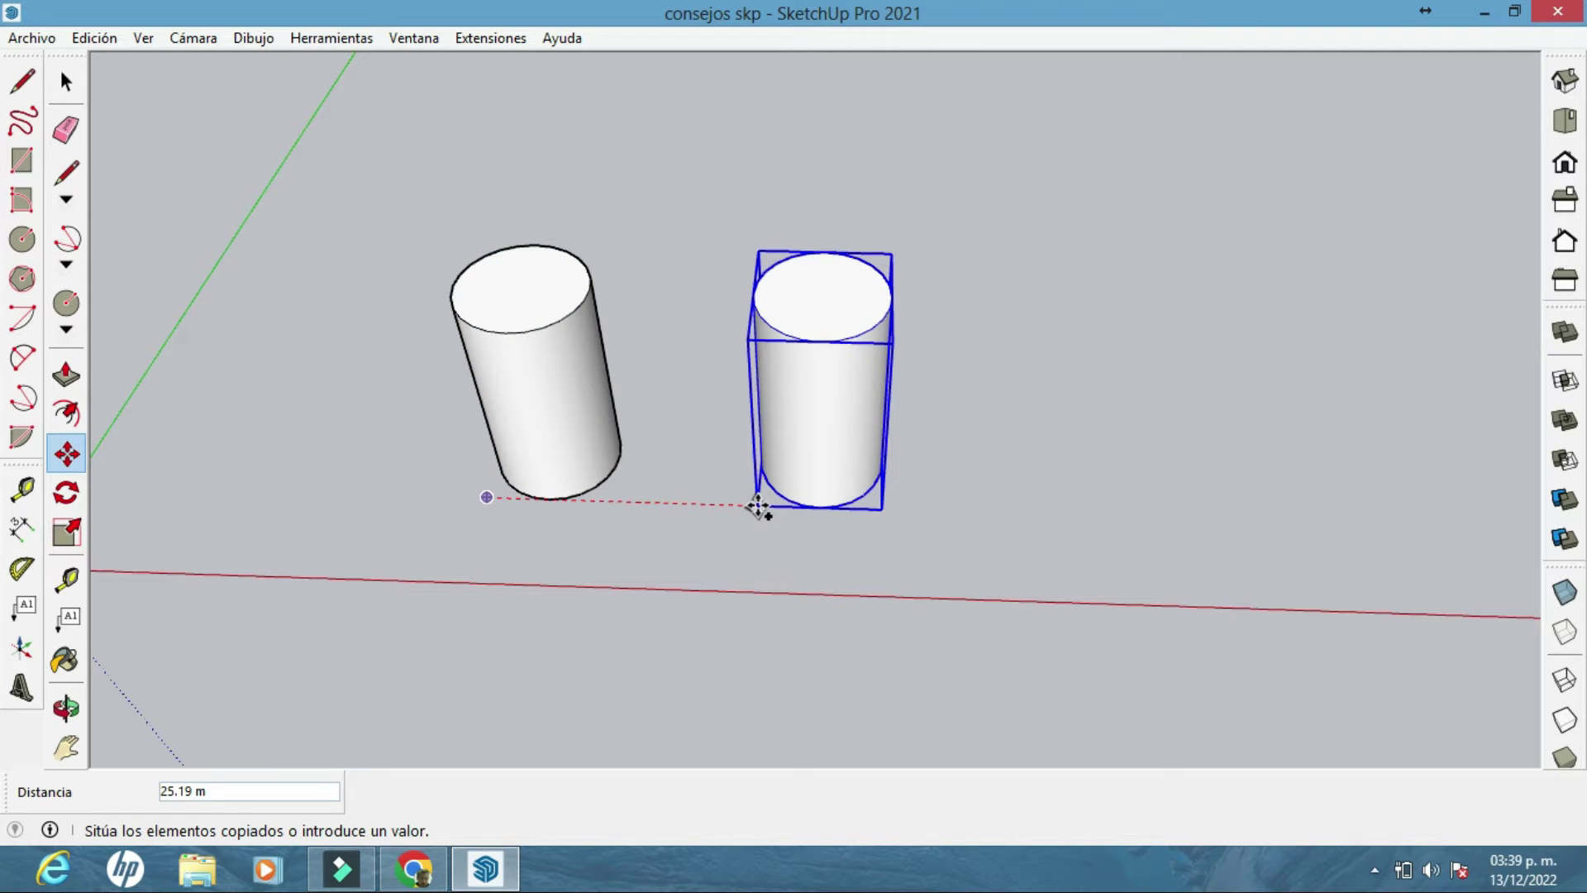
pyautogui.click(757, 505)
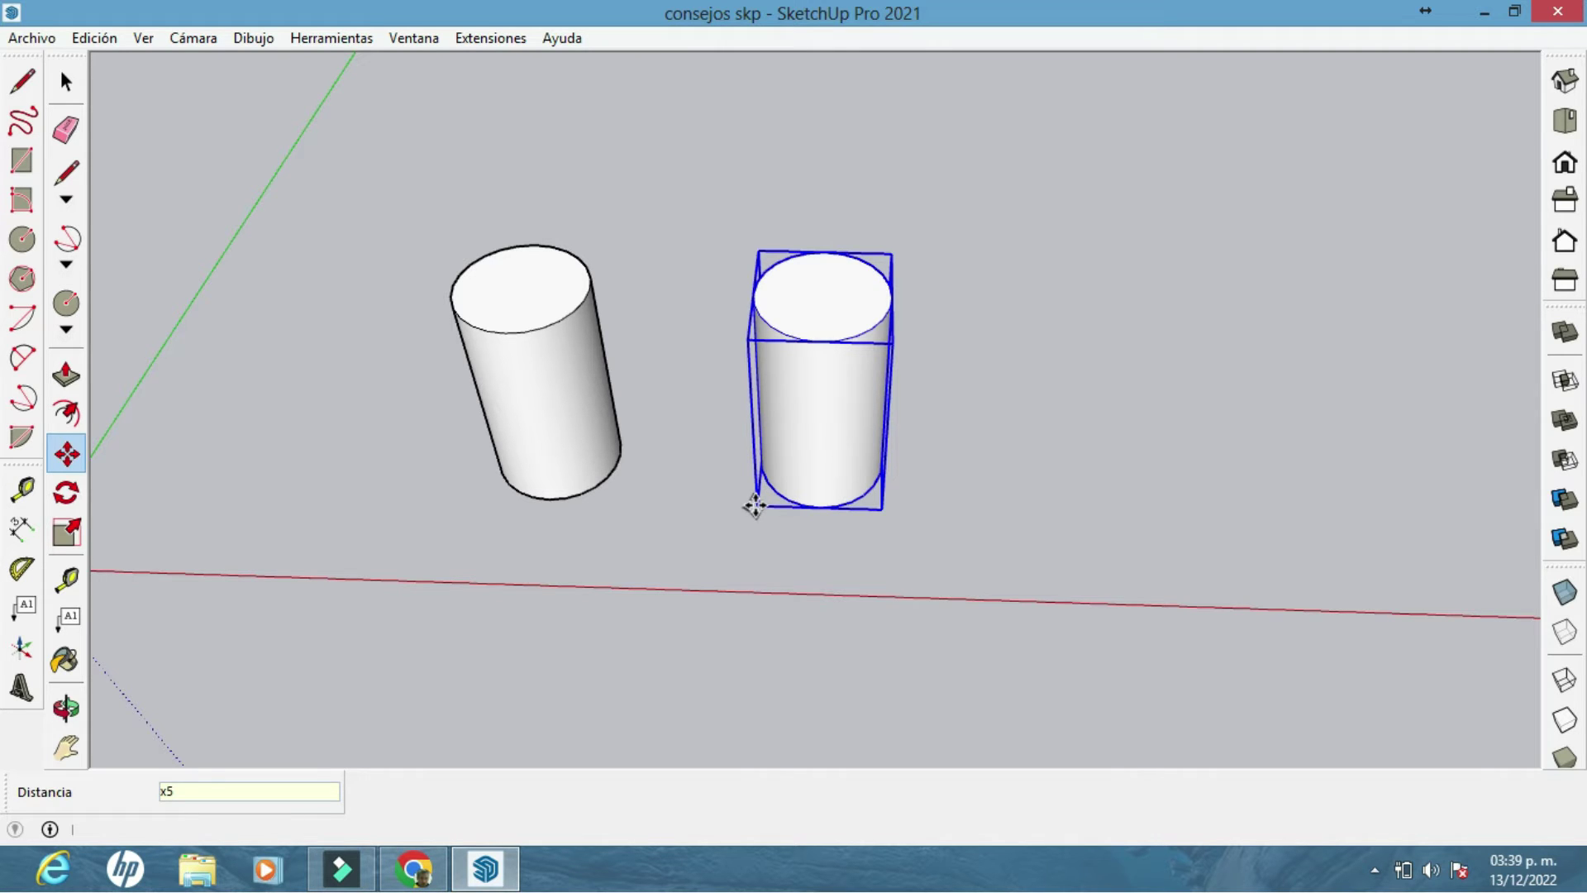
pyautogui.press('Return')
# Move the last cylinder of the row onto the edge of the circle
pyautogui.moveTo(750, 503); pyautogui.dragTo(521, 382, button='middle')
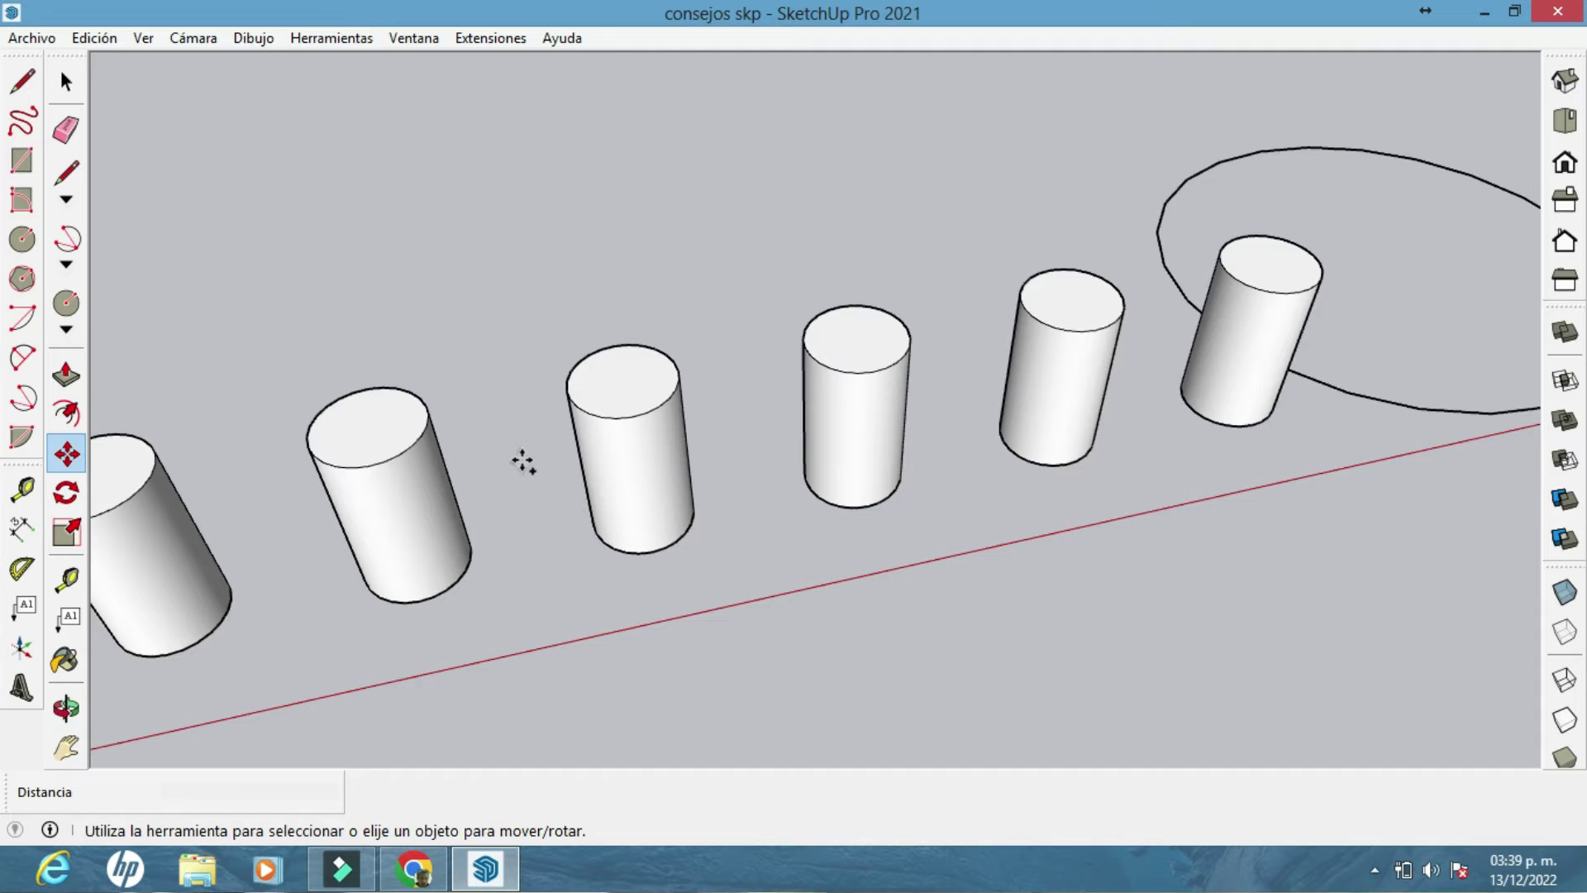
pyautogui.moveTo(524, 460); pyautogui.dragTo(457, 380, button='middle')
pyautogui.moveTo(860, 453); pyautogui.dragTo(957, 366, button='middle')
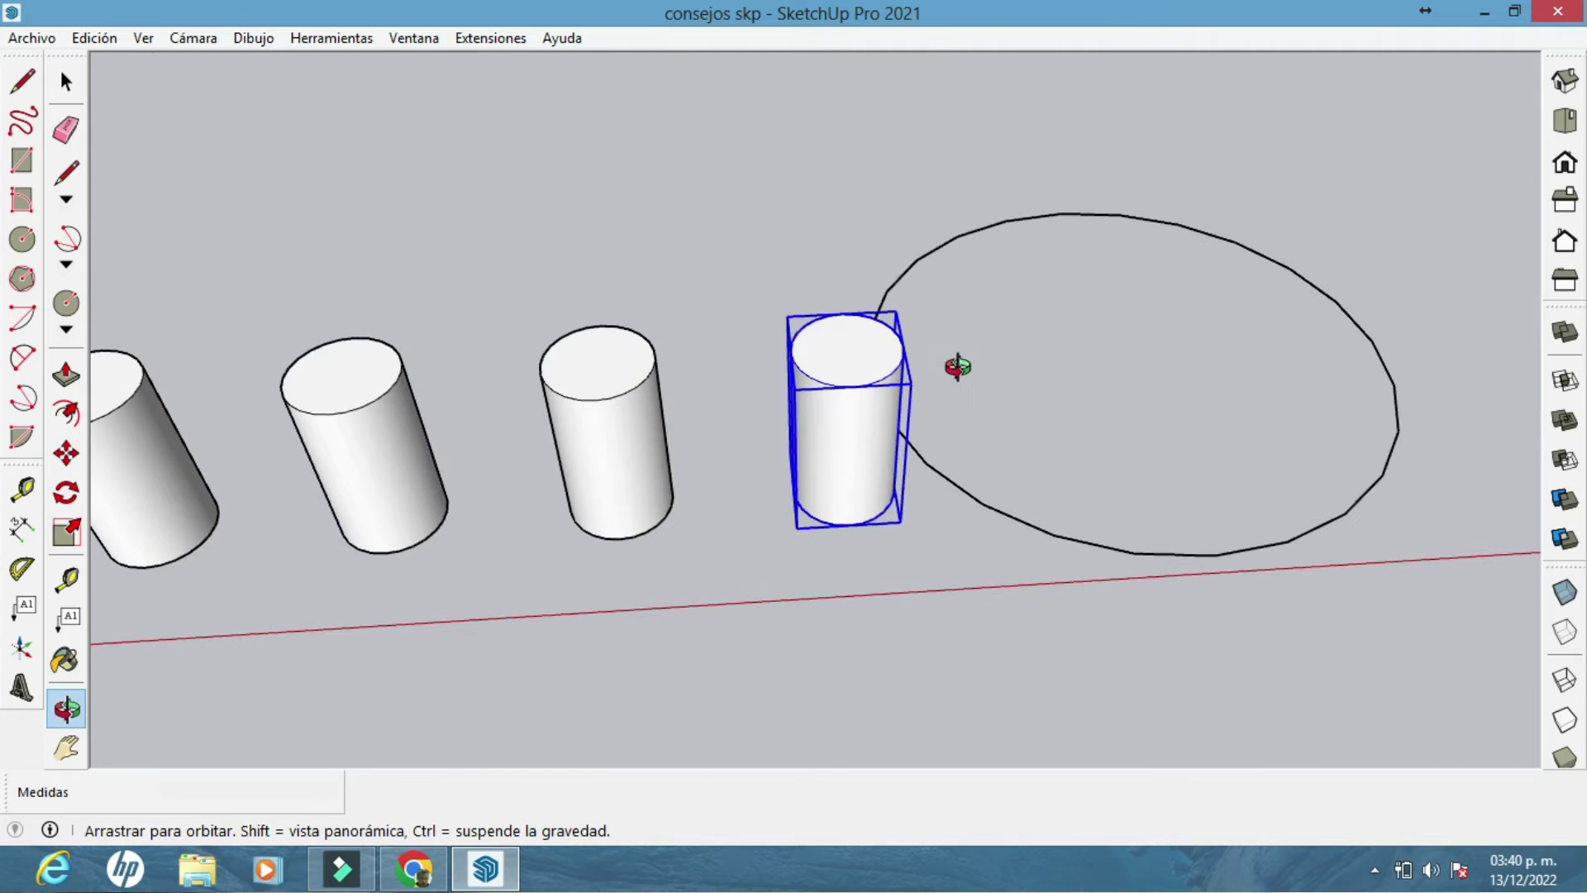
pyautogui.click(865, 457)
pyautogui.click(902, 348)
pyautogui.moveTo(903, 344); pyautogui.dragTo(939, 421, button='middle')
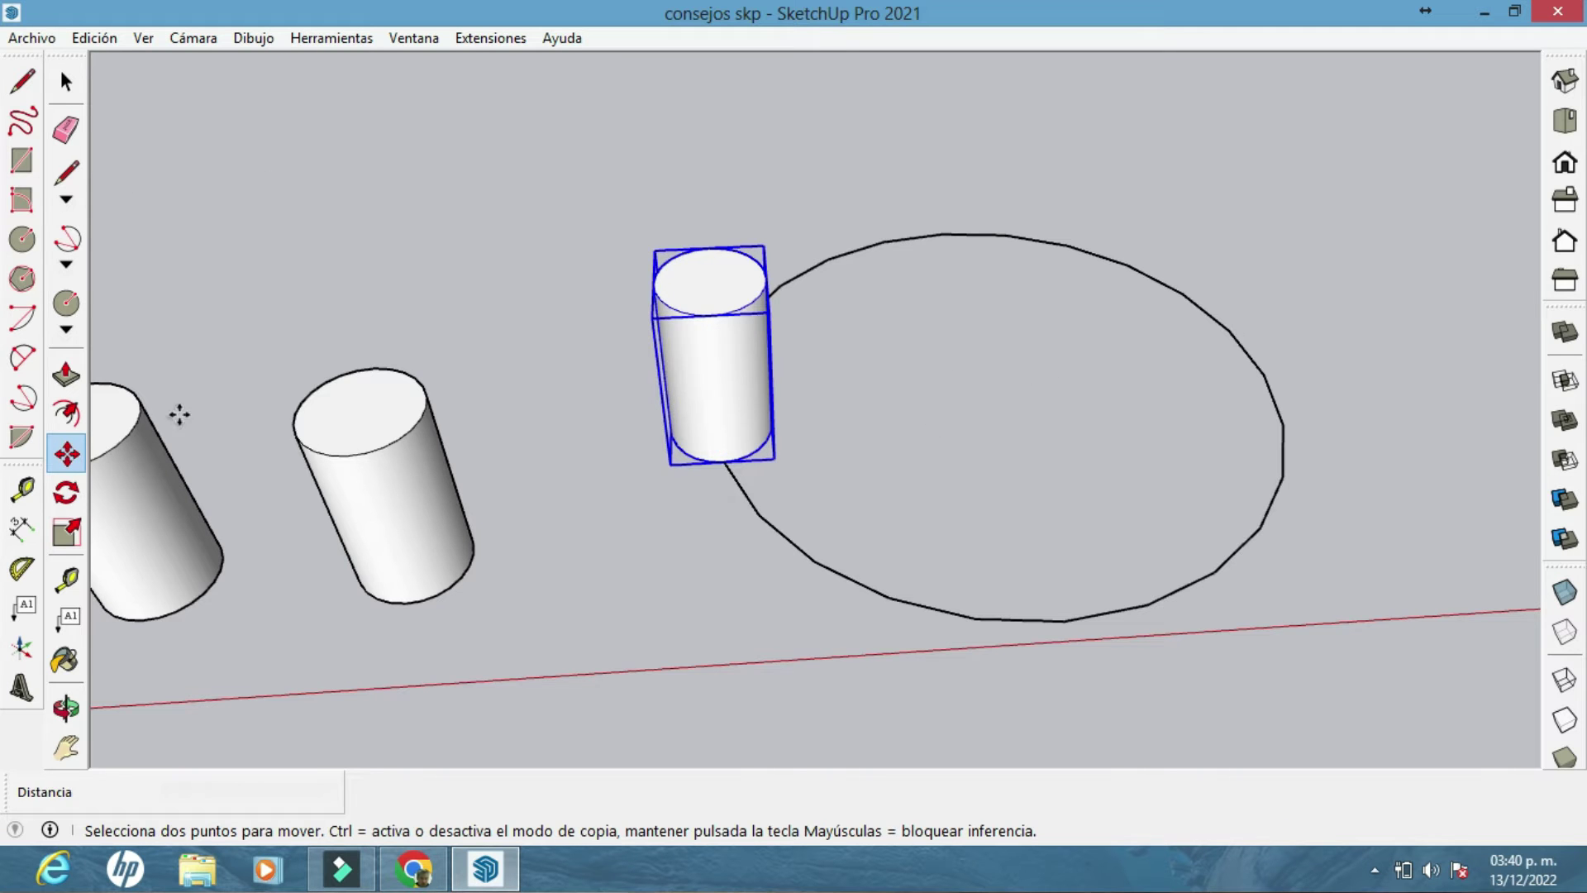
# Rotate a copy of the cylinder 67.5° about the circle's centre and repeat it as four copies with x4
pyautogui.moveTo(179, 414); pyautogui.dragTo(184, 436, button='middle')
pyautogui.press('q')
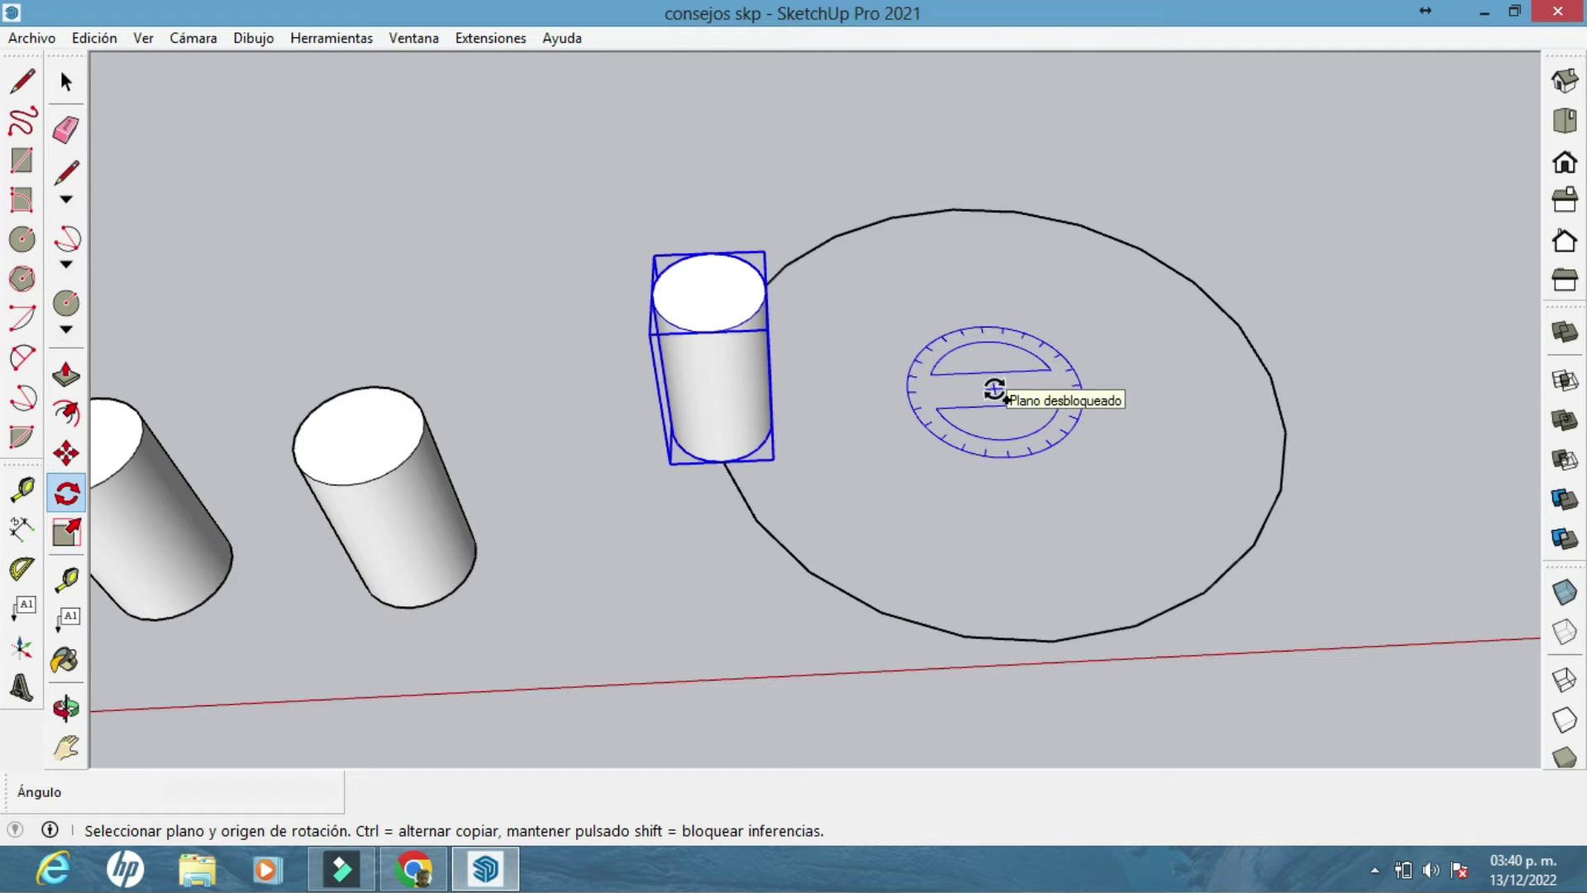
pyautogui.click(996, 390)
pyautogui.click(923, 411)
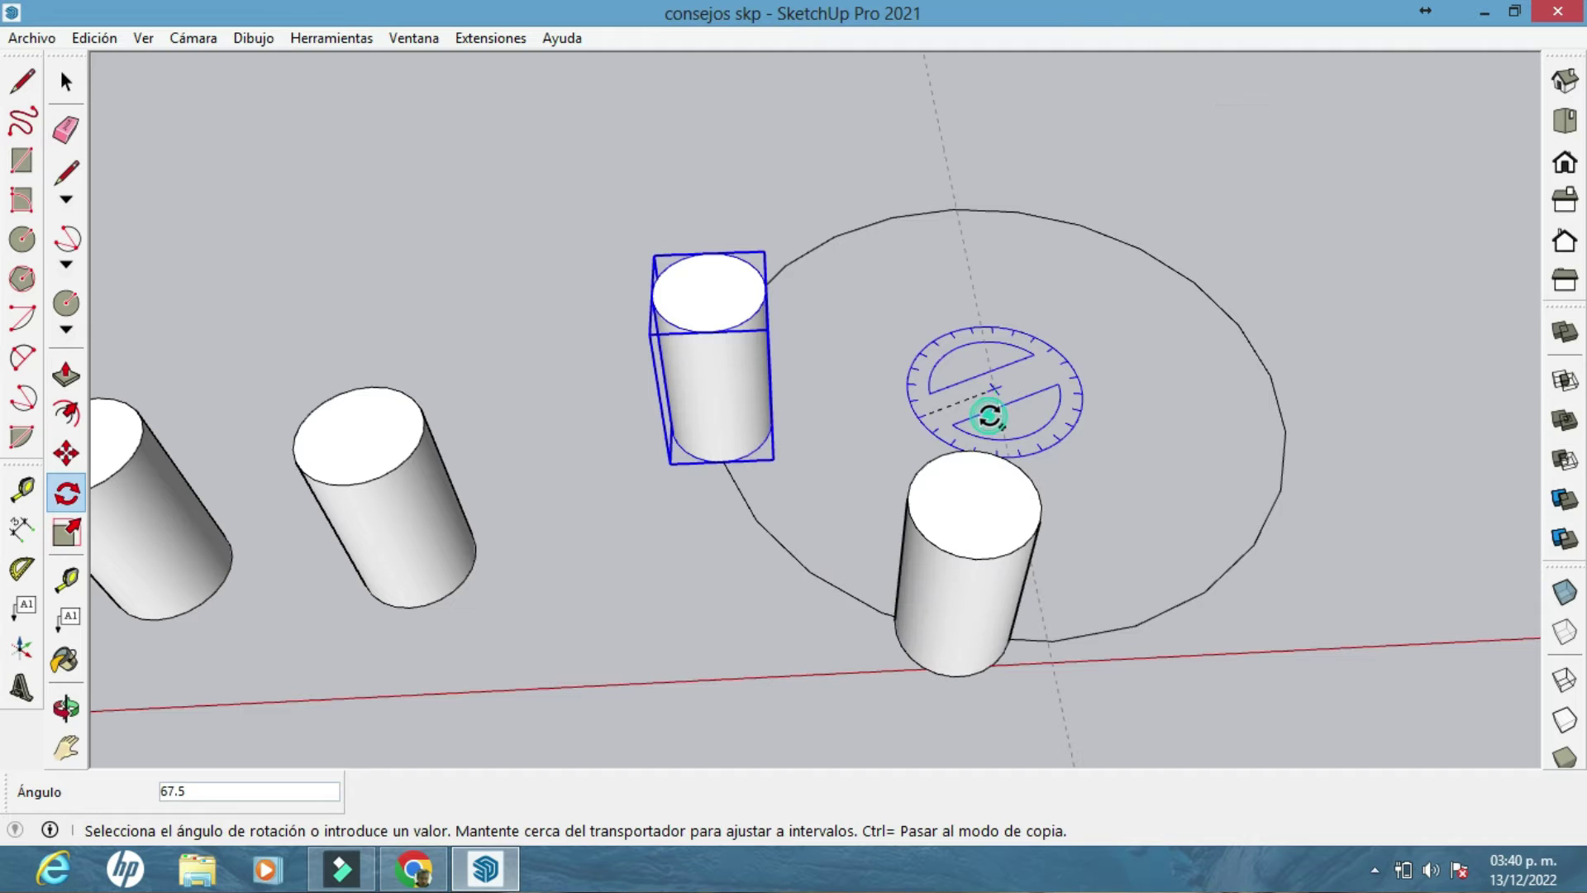
pyautogui.click(988, 416)
pyautogui.write('x')
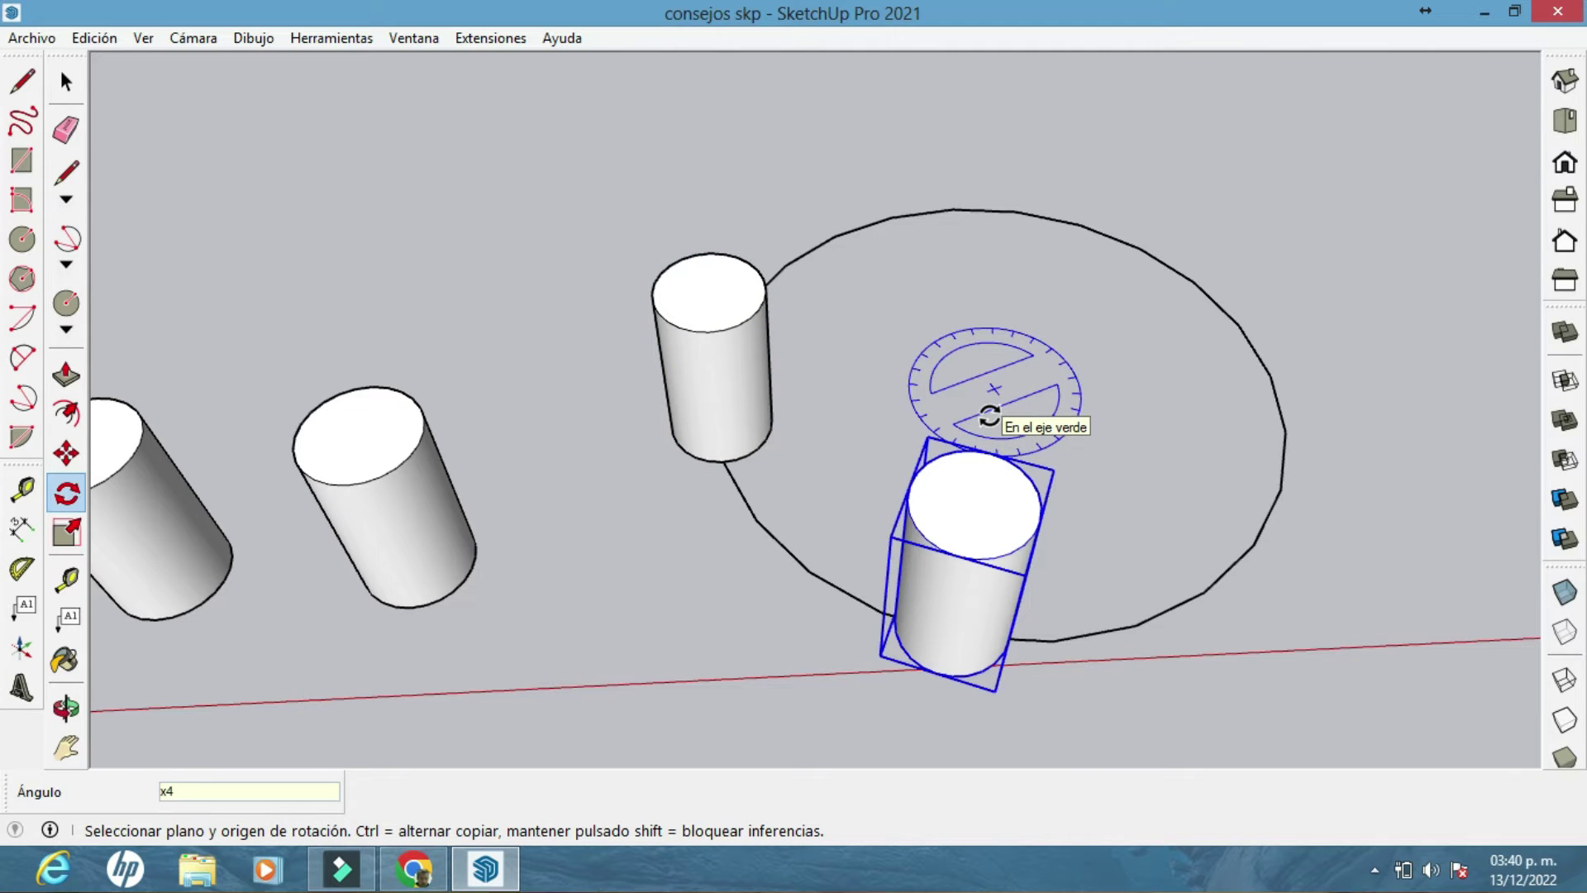
pyautogui.write('4')
pyautogui.press('Return')
pyautogui.moveTo(988, 417); pyautogui.dragTo(1070, 438, button='middle')
pyautogui.click(66, 81)
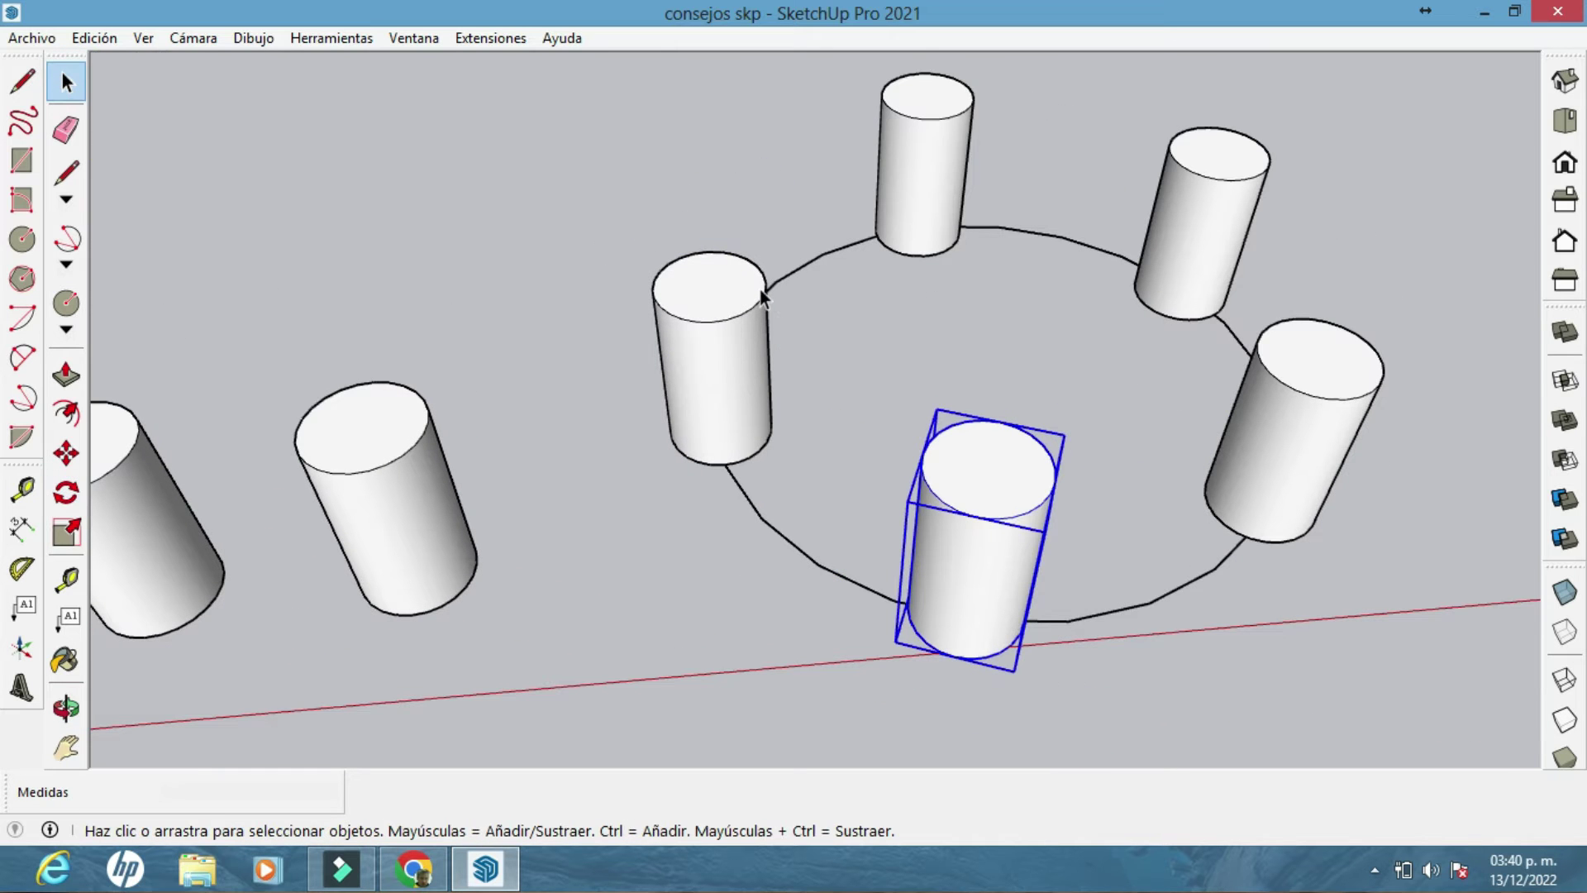
pyautogui.click(1070, 364)
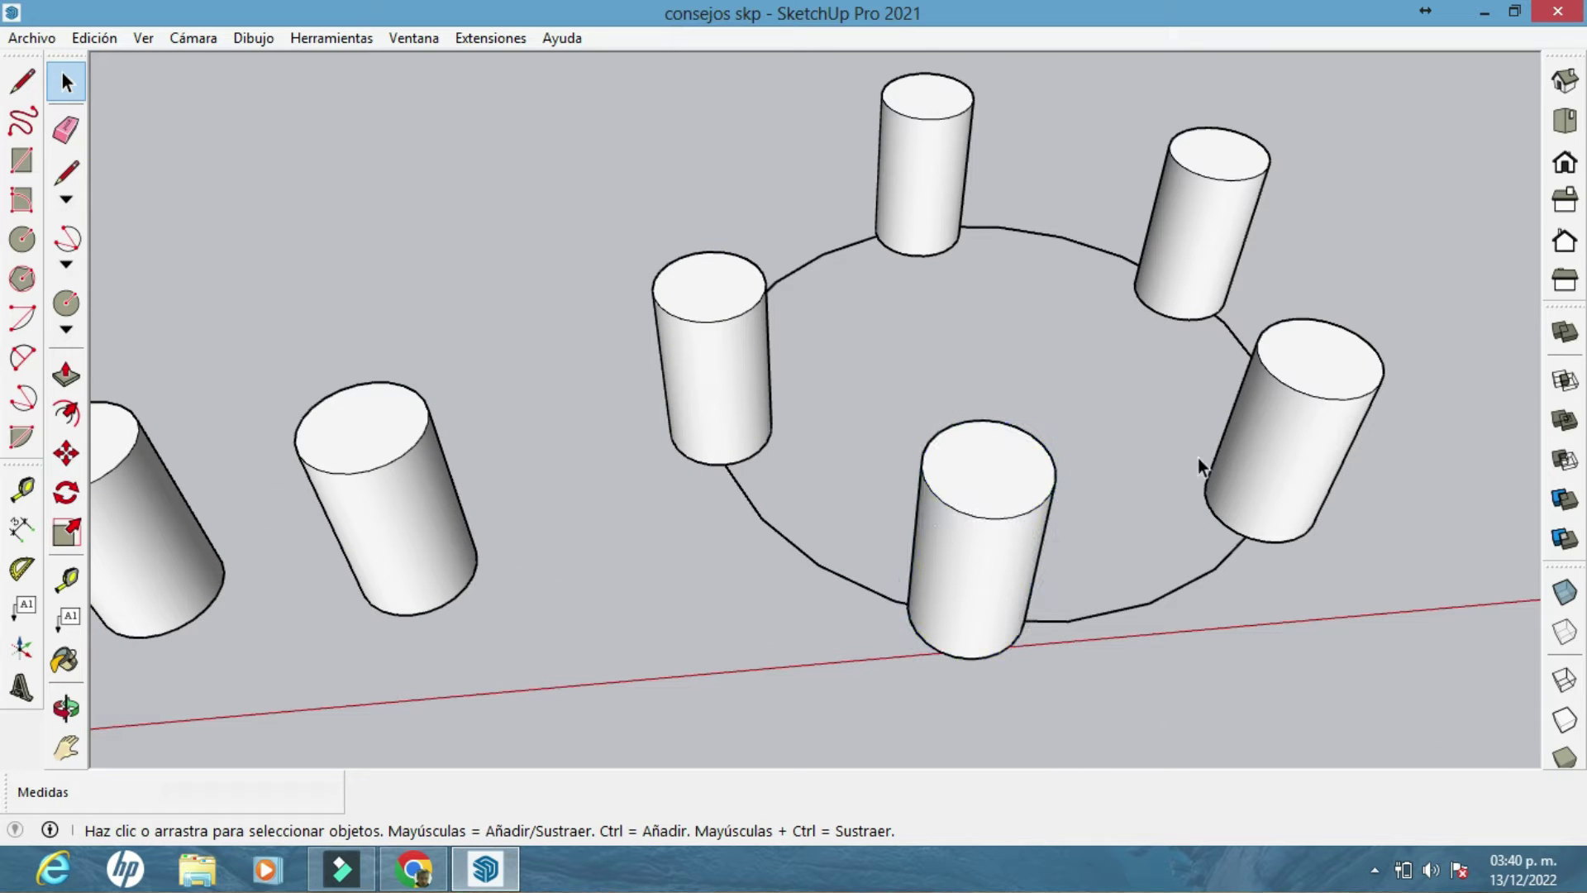
pyautogui.moveTo(811, 277); pyautogui.dragTo(1010, 160, button='middle')
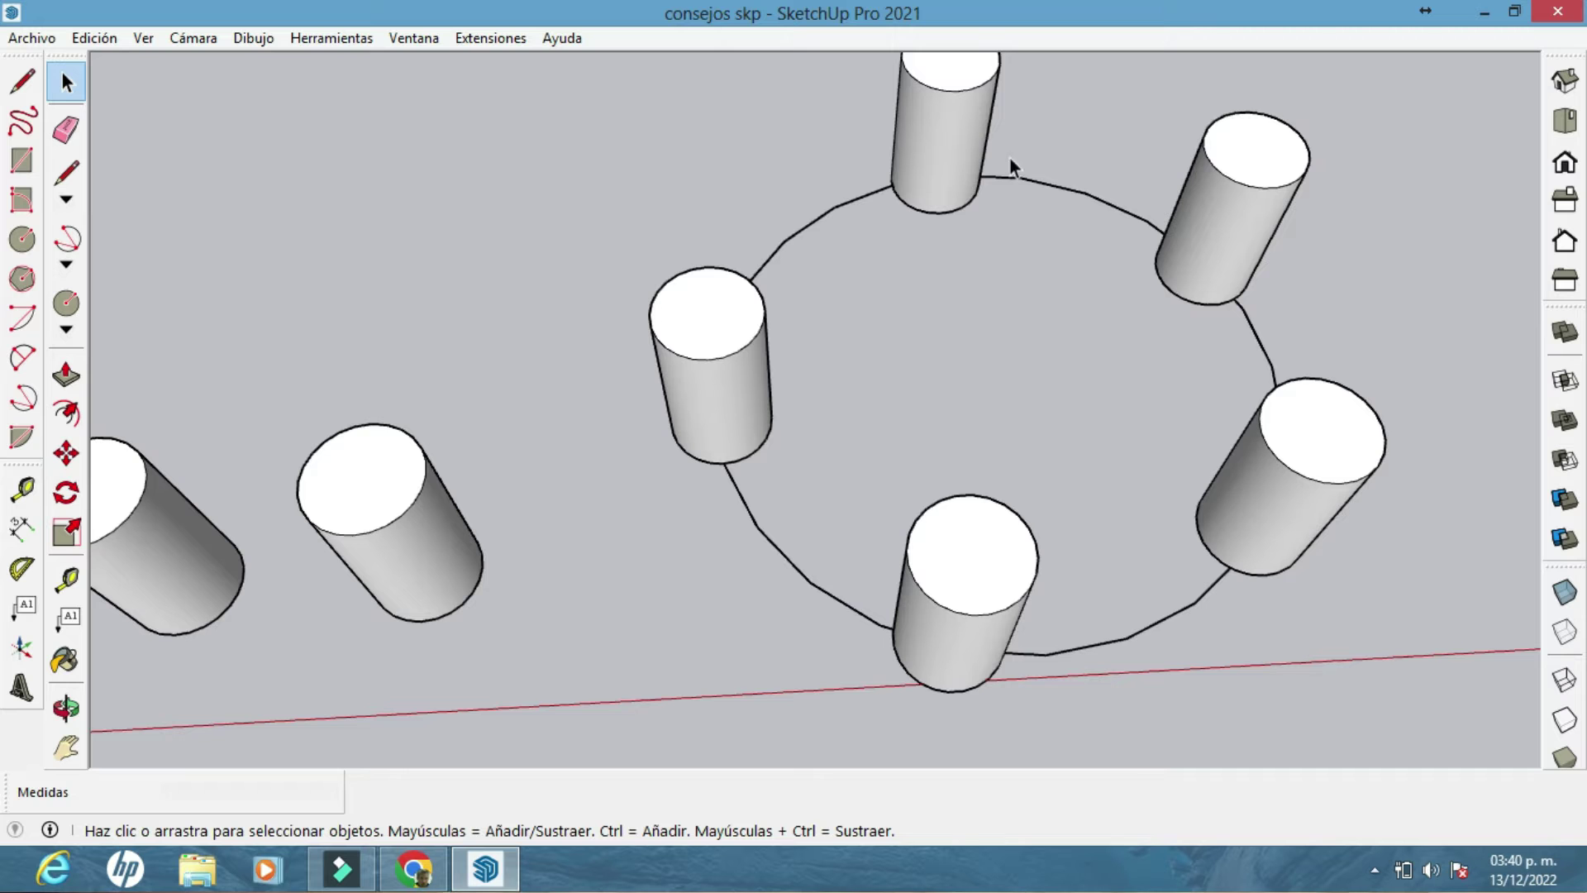
pyautogui.moveTo(875, 344); pyautogui.dragTo(895, 395, button='middle')
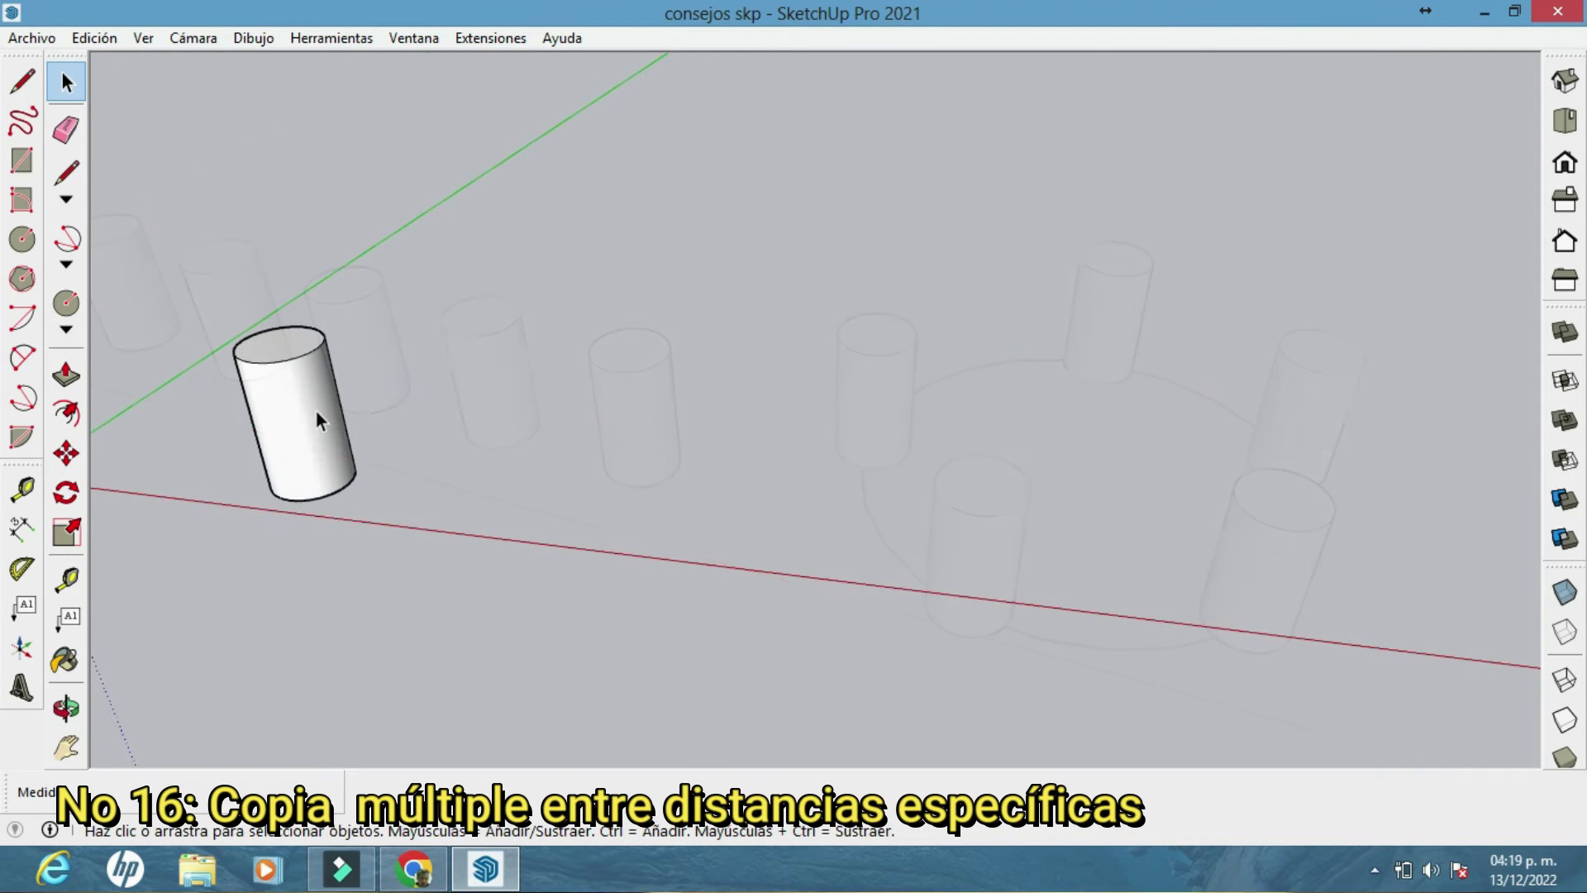
# Copy the cylinder to the far end of the row along the red axis and divide the distance into six equal spacings with /6
pyautogui.click(315, 409)
pyautogui.click(68, 453)
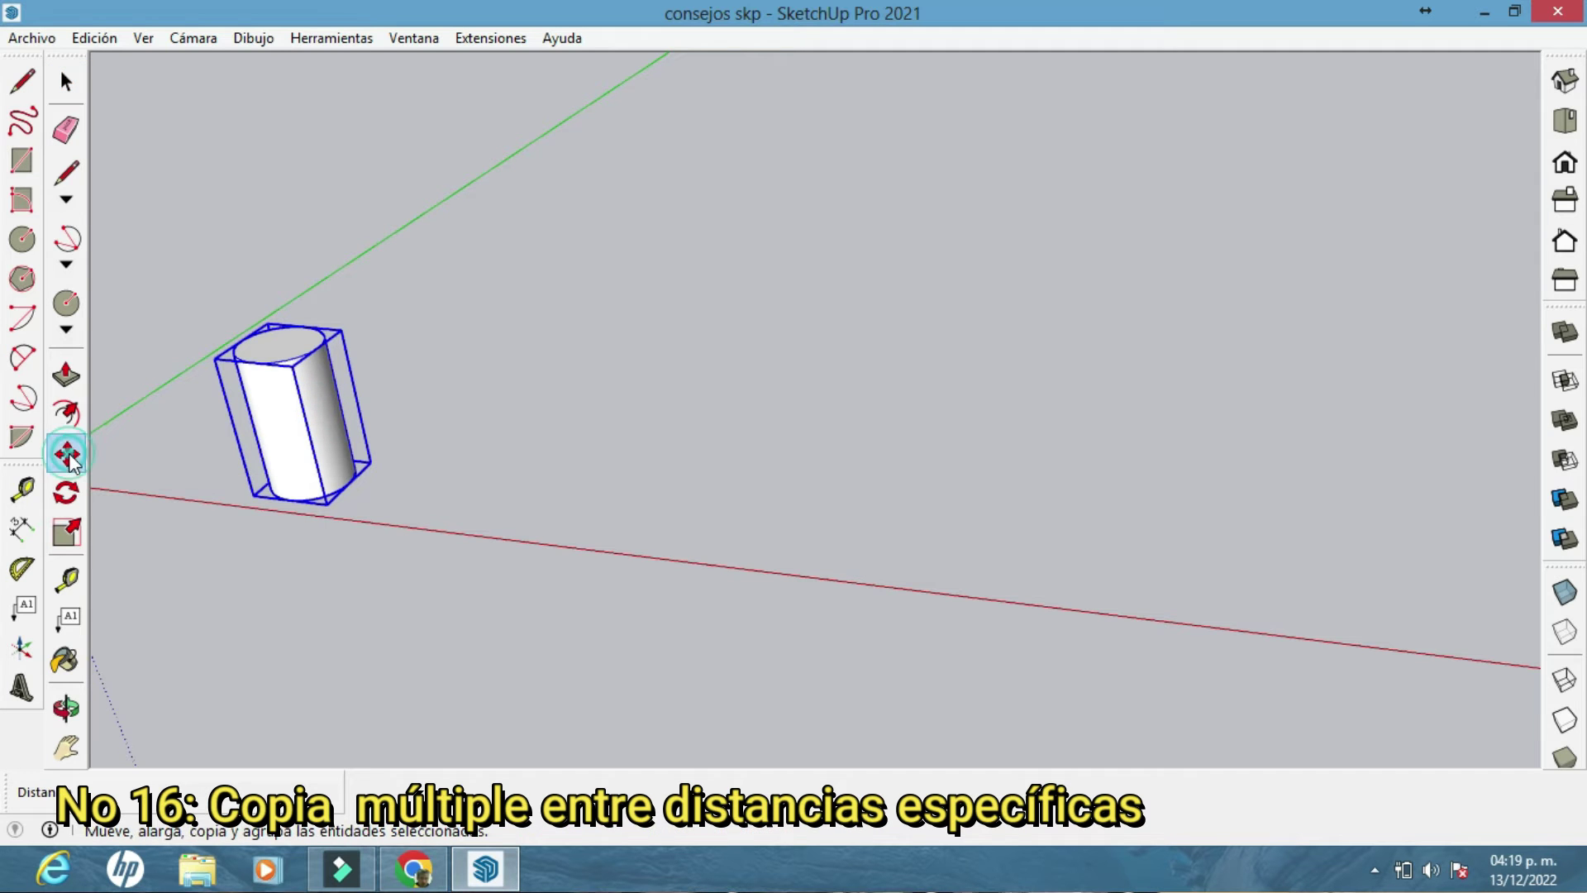
pyautogui.click(255, 492)
pyautogui.press('ctrl')
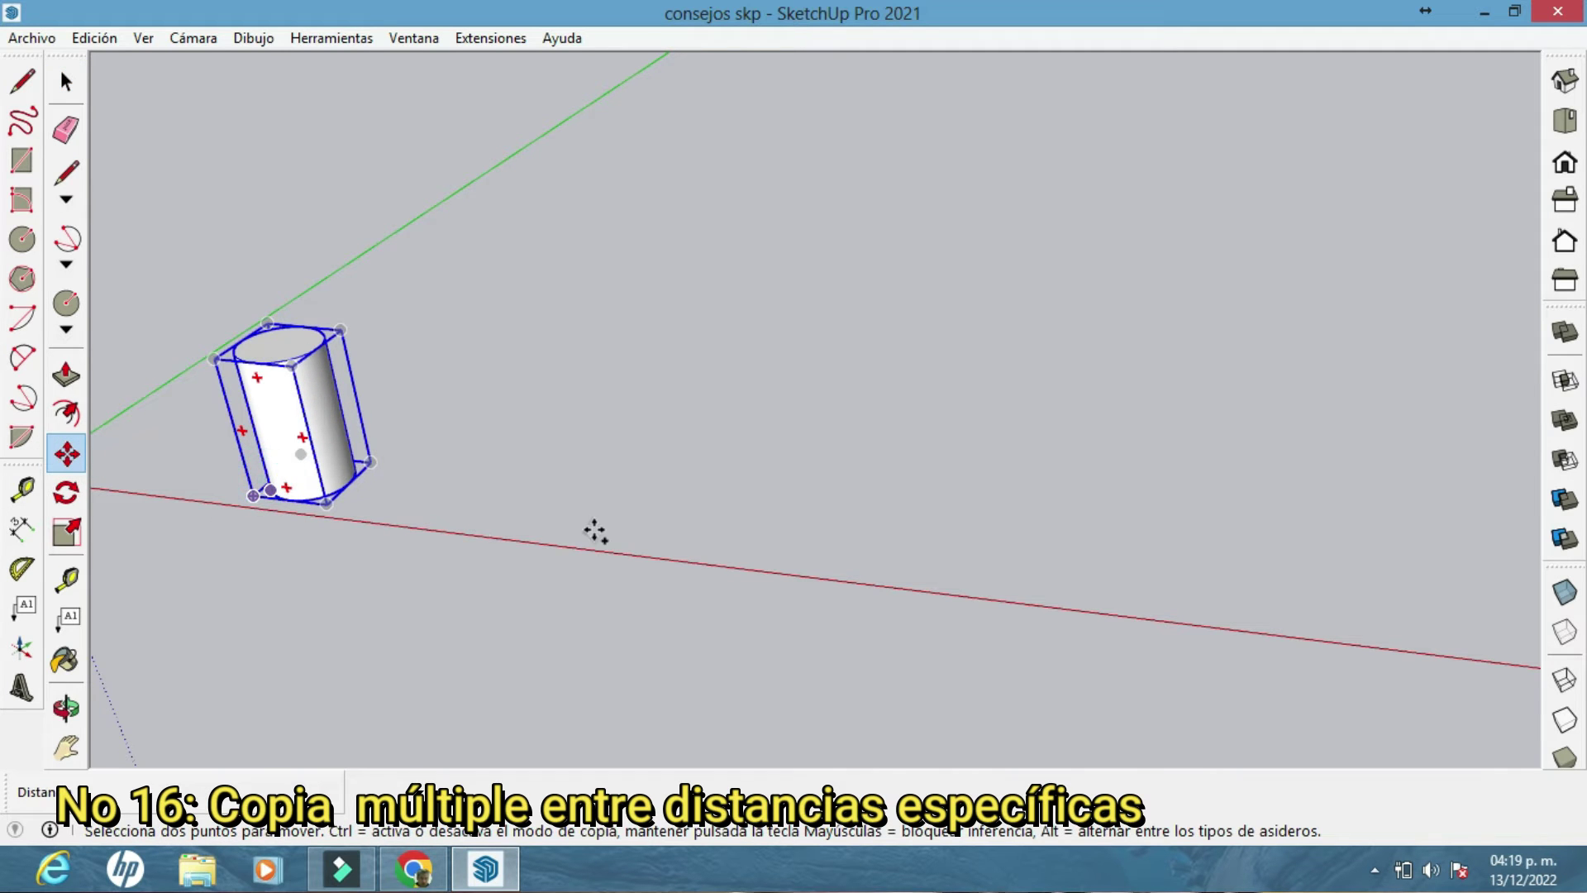
pyautogui.moveTo(595, 532); pyautogui.dragTo(978, 587, button='middle')
pyautogui.moveTo(1038, 533); pyautogui.dragTo(987, 521, button='middle')
pyautogui.click(1101, 552)
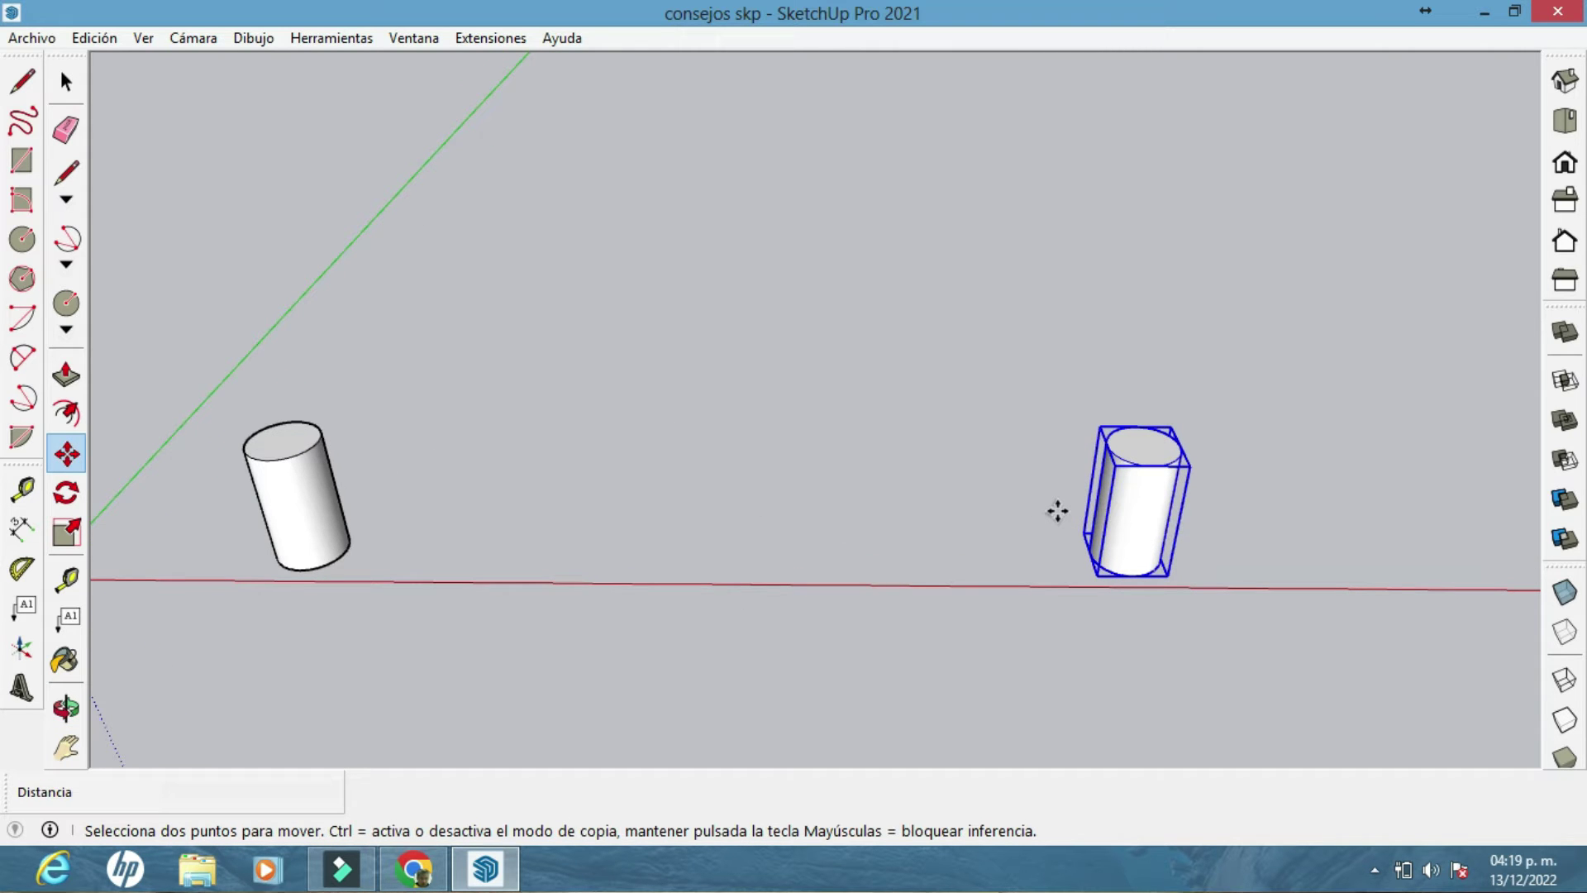
pyautogui.write('/')
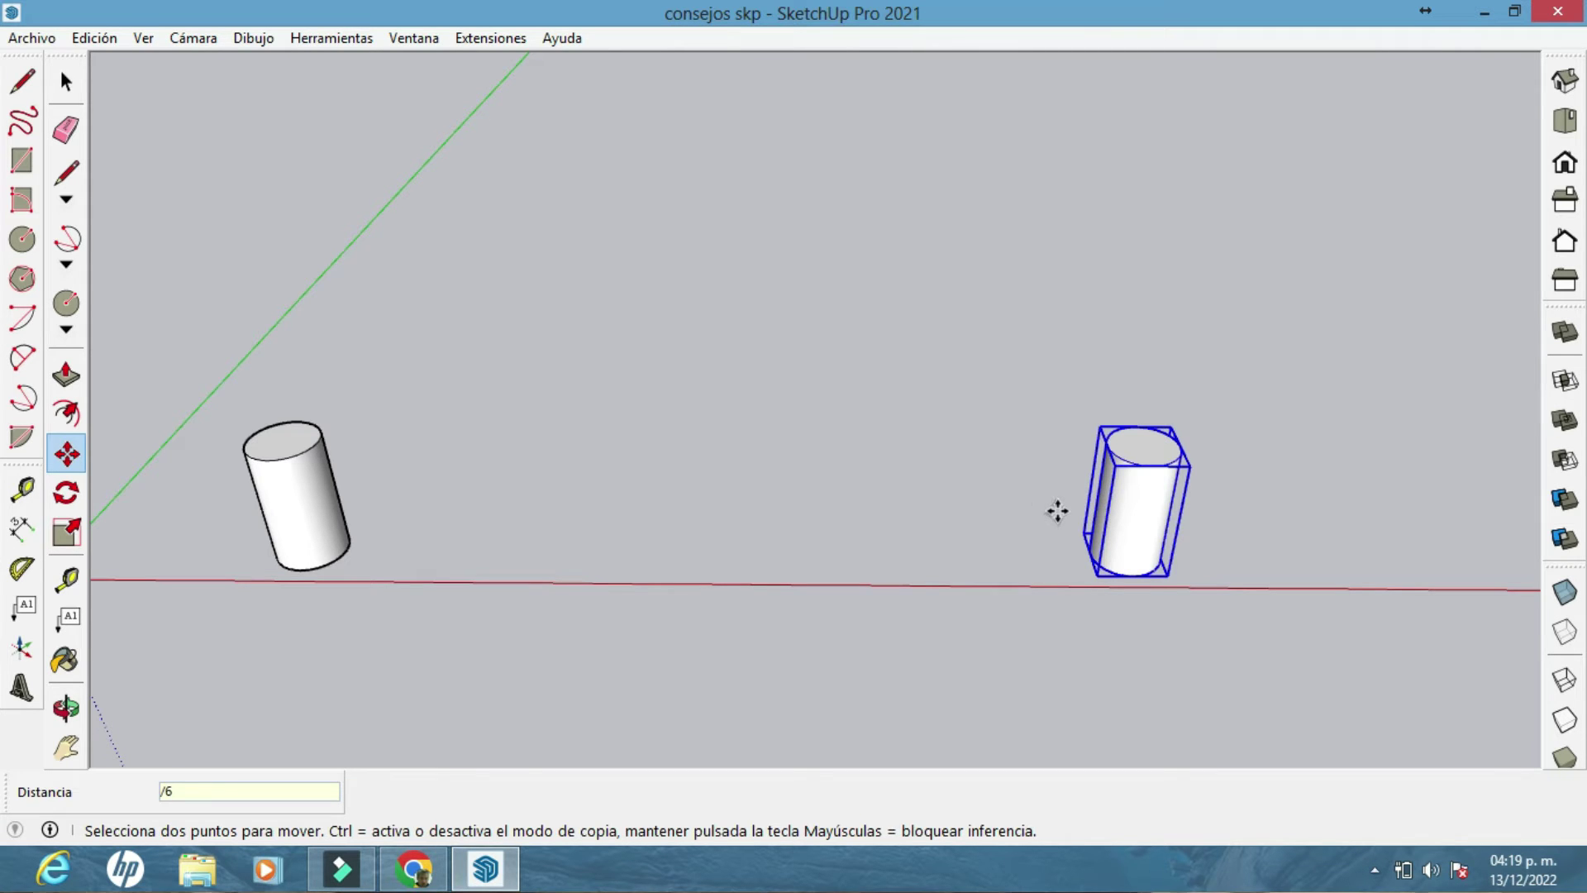
pyautogui.write('6')
pyautogui.press('Return')
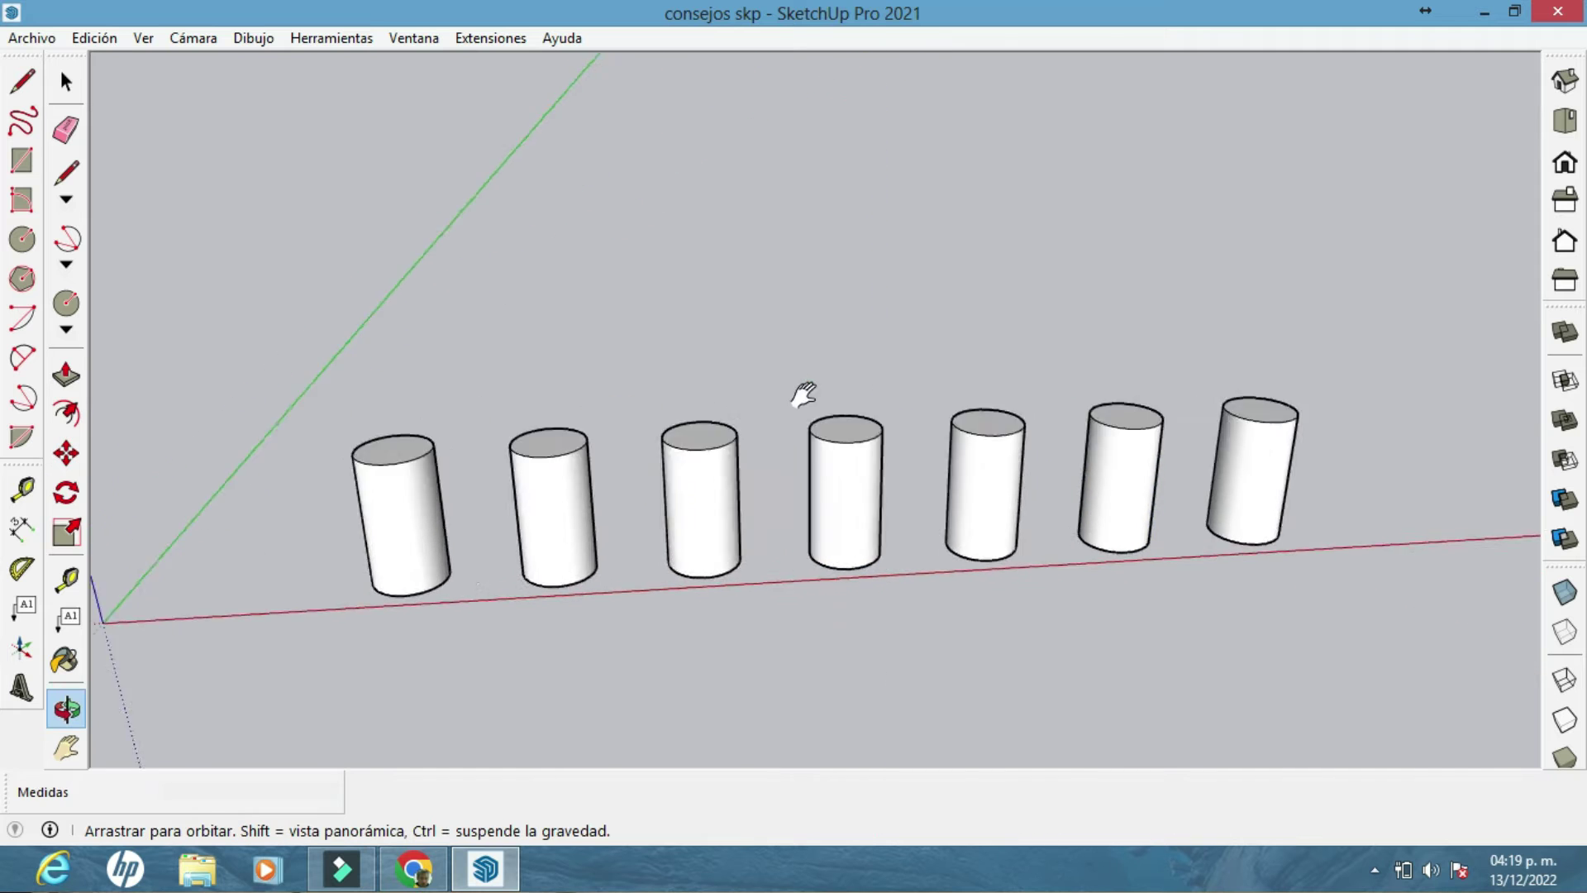
pyautogui.moveTo(807, 393); pyautogui.dragTo(937, 308)
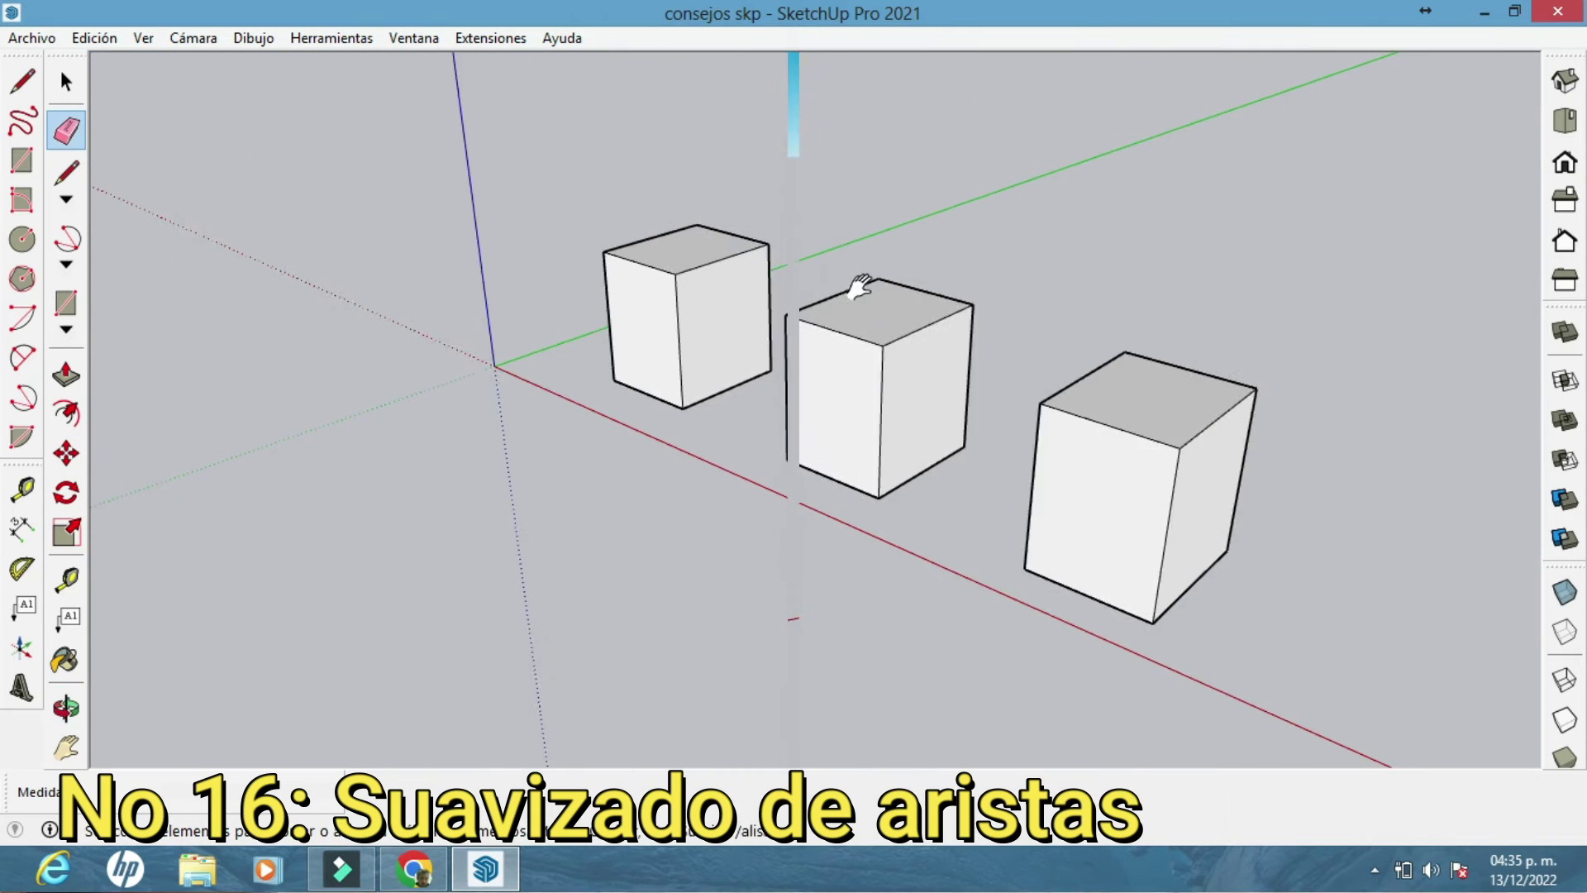
# Erase the upper front edge of the first box with the Eraser, so its adjoining faces go too
pyautogui.scroll(5, 865, 289)
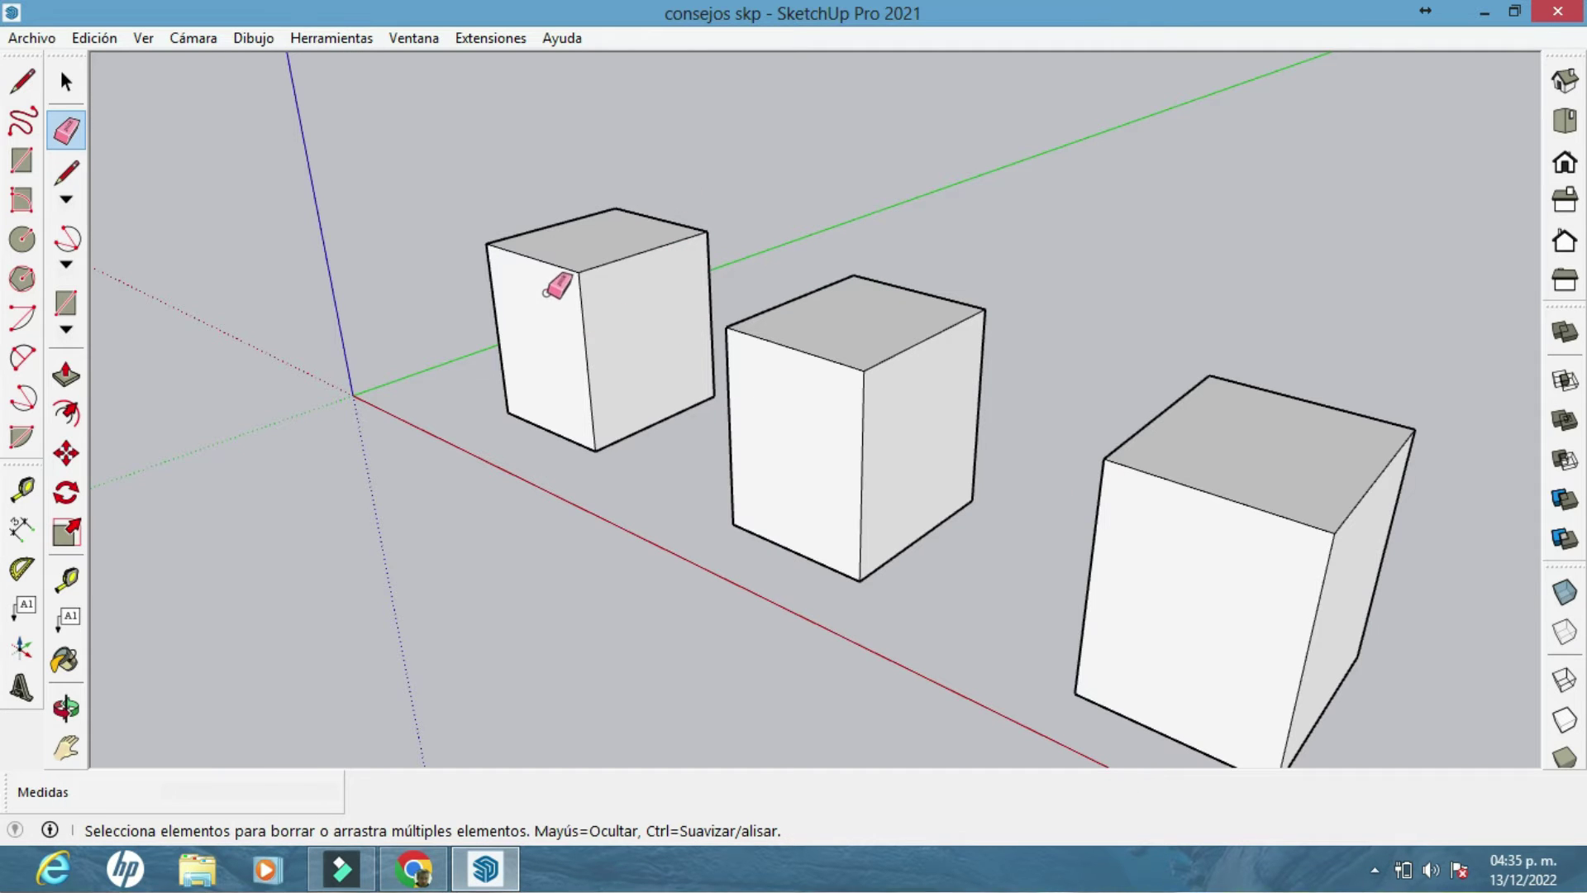
pyautogui.moveTo(559, 285); pyautogui.dragTo(637, 369, button='middle')
pyautogui.scroll(5, 637, 347)
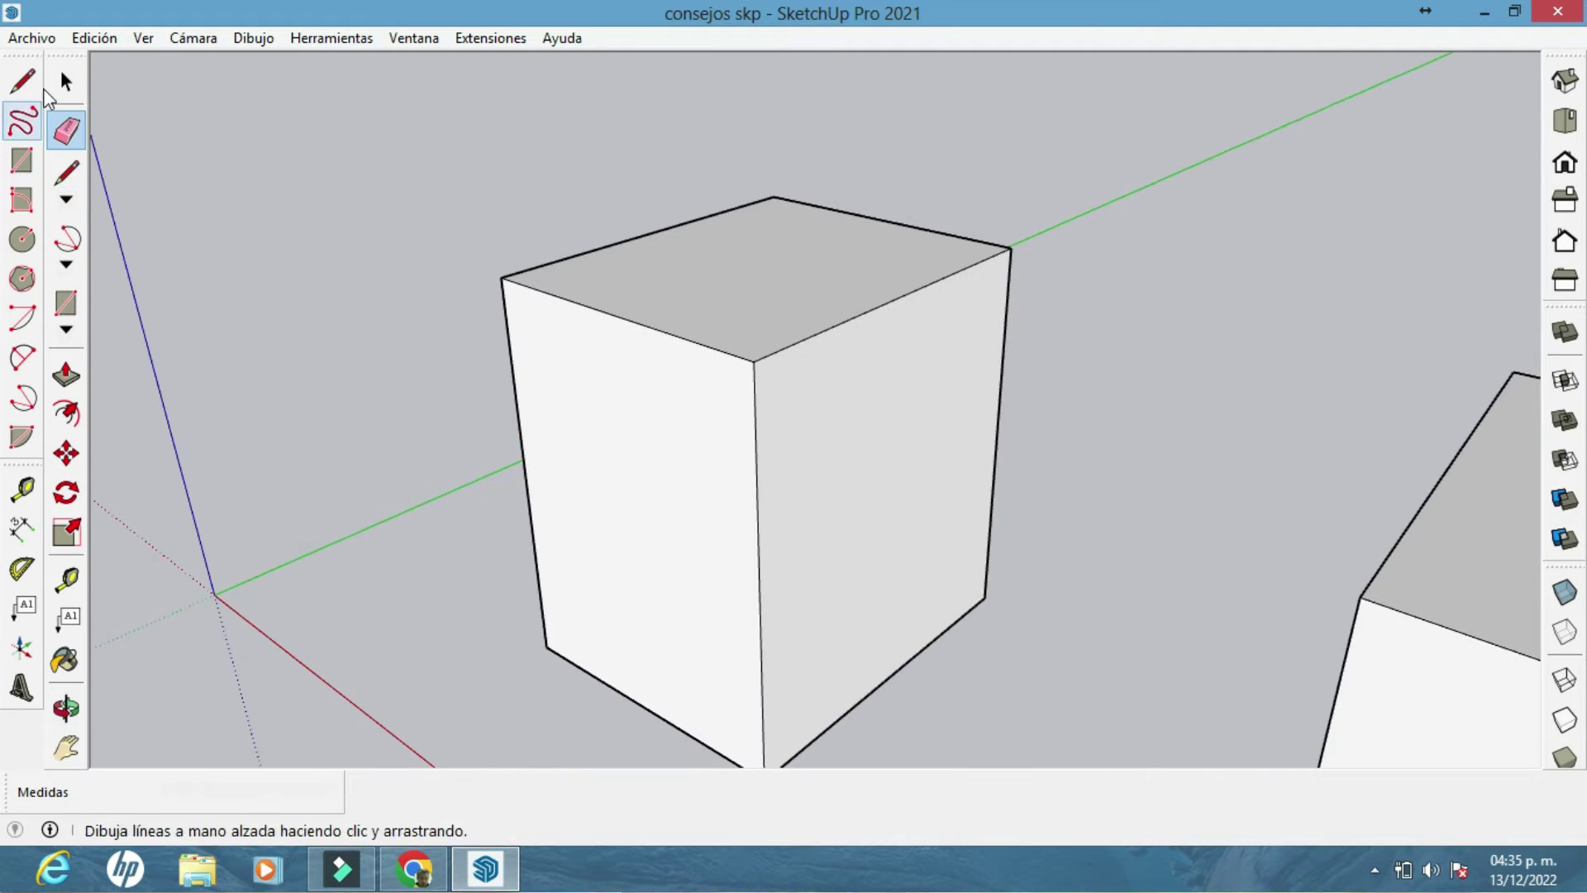
pyautogui.keyDown('shift'); pyautogui.moveTo(640, 318); pyautogui.dragTo(529, 285, button='middle'); pyautogui.keyUp('shift')
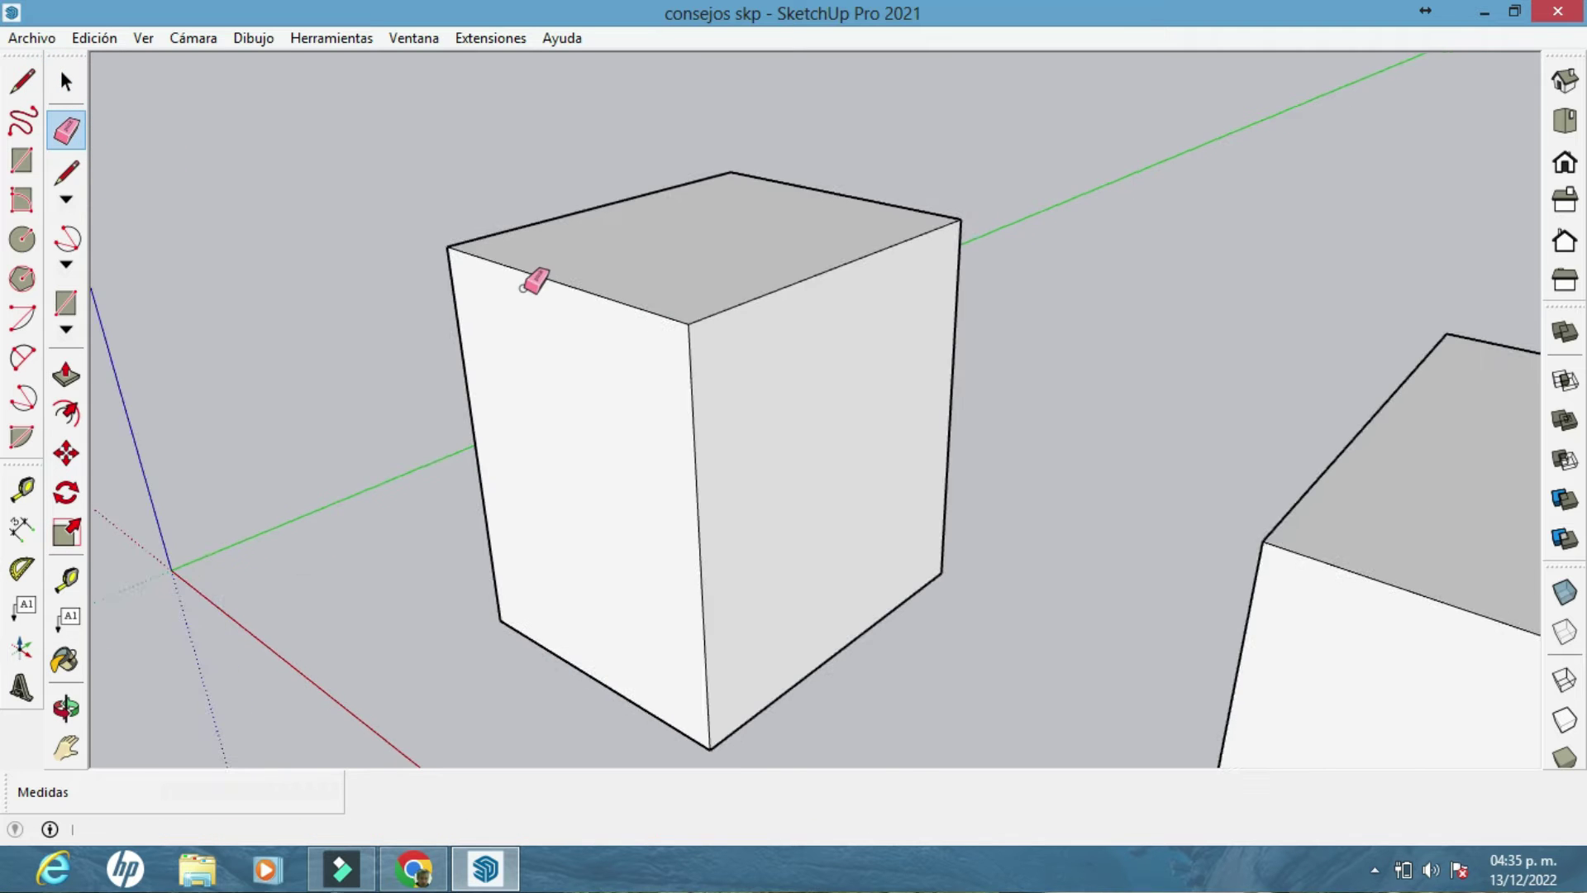
pyautogui.scroll(2, 529, 283)
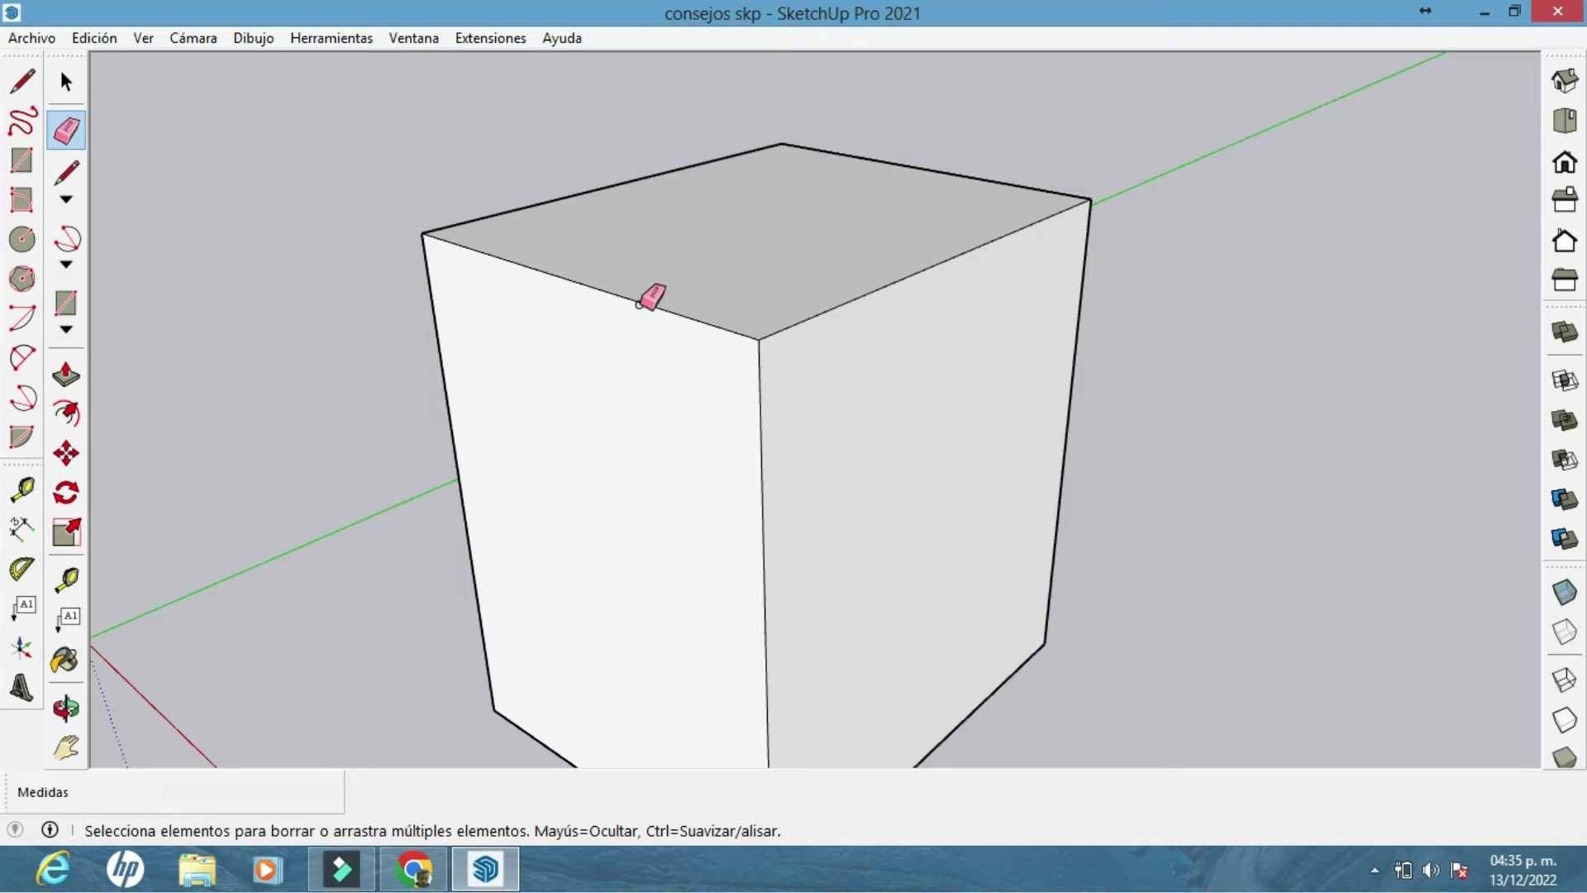
pyautogui.click(640, 305)
pyautogui.moveTo(688, 365); pyautogui.dragTo(815, 390, button='middle')
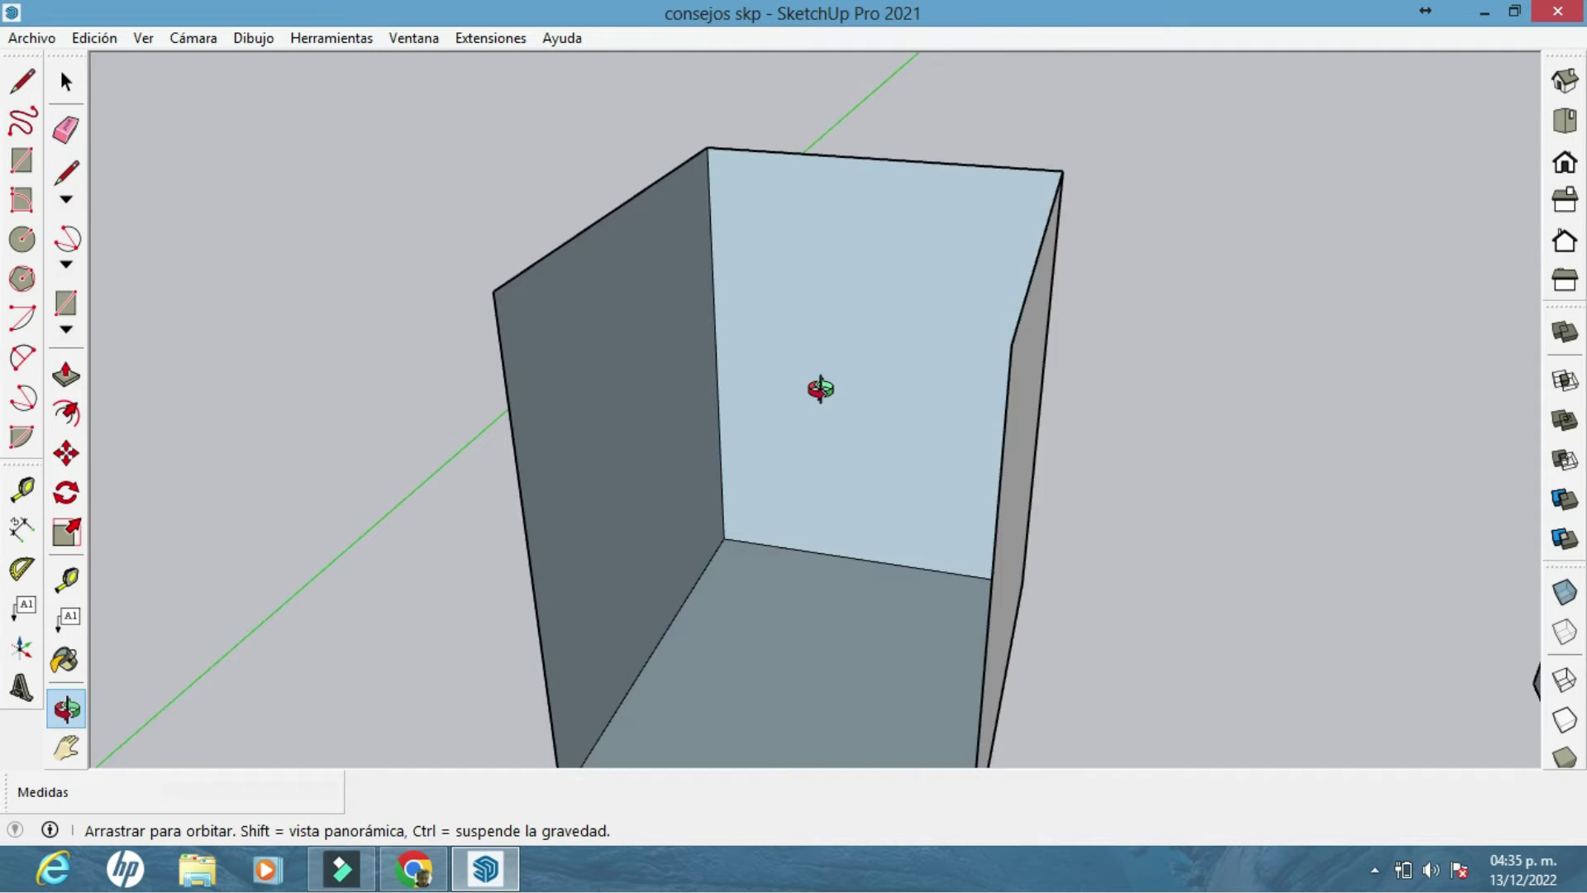
# Hide the upper front edge of the middle box with the Eraser's hide option
pyautogui.scroll(-3, 938, 408)
pyautogui.moveTo(939, 407)
pyautogui.keyDown('shift'); pyautogui.mouseDown(button='middle')
pyautogui.moveTo(690, 380)
pyautogui.moveTo(851, 396)
pyautogui.moveTo(684, 329)
pyautogui.moveTo(754, 302)
pyautogui.moveTo(620, 301)
pyautogui.moveTo(562, 281)
pyautogui.mouseUp(button='middle'); pyautogui.keyUp('shift')
pyautogui.scroll(3, 907, 411)
pyautogui.click(67, 80)
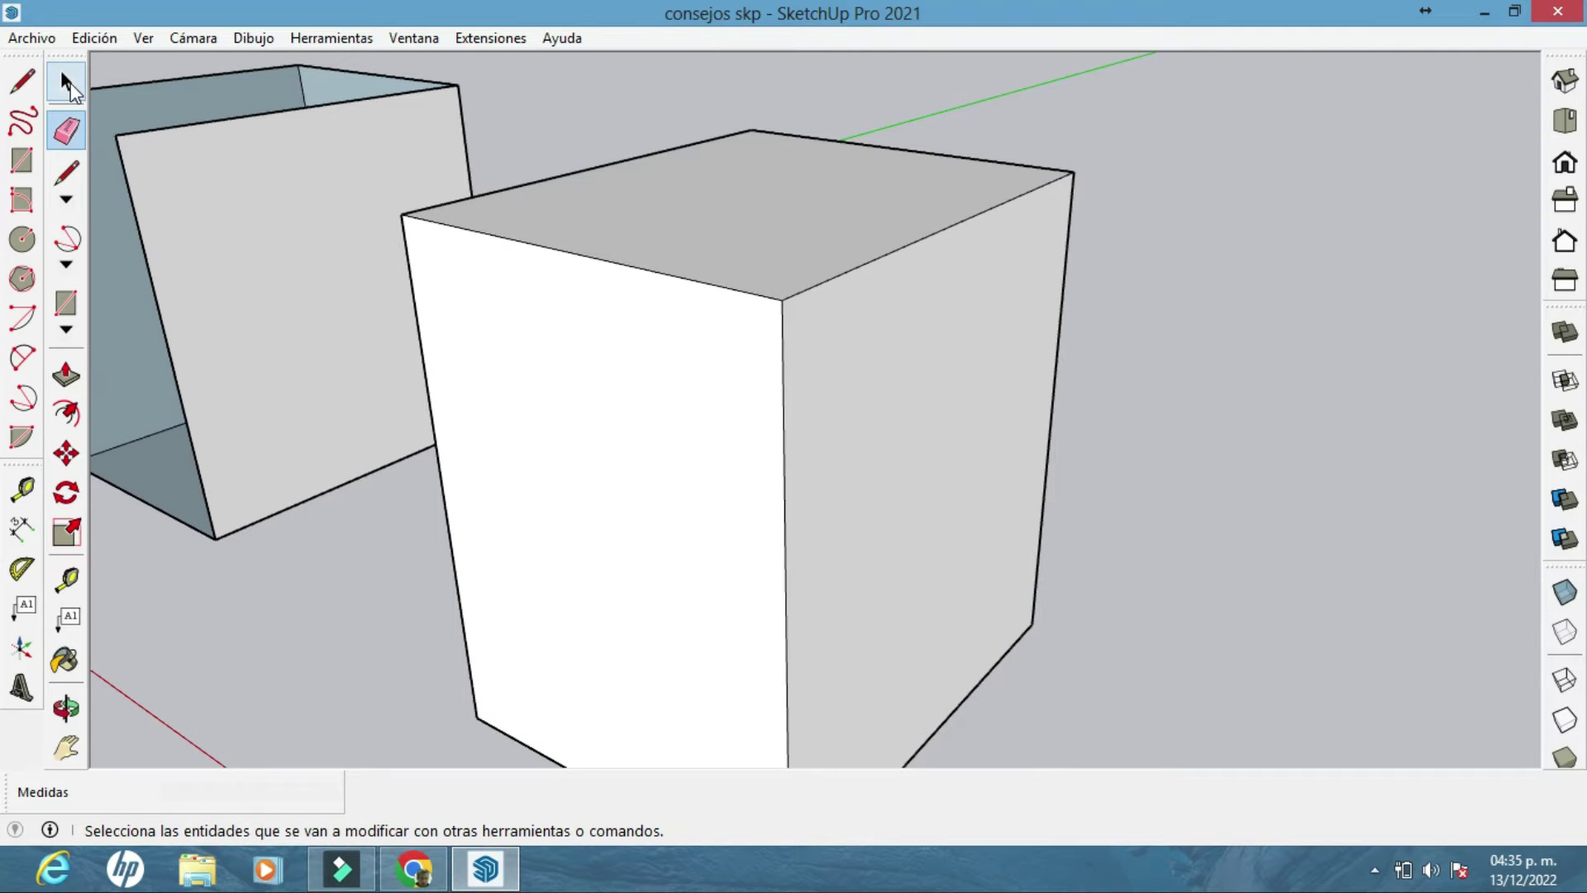
pyautogui.click(80, 140)
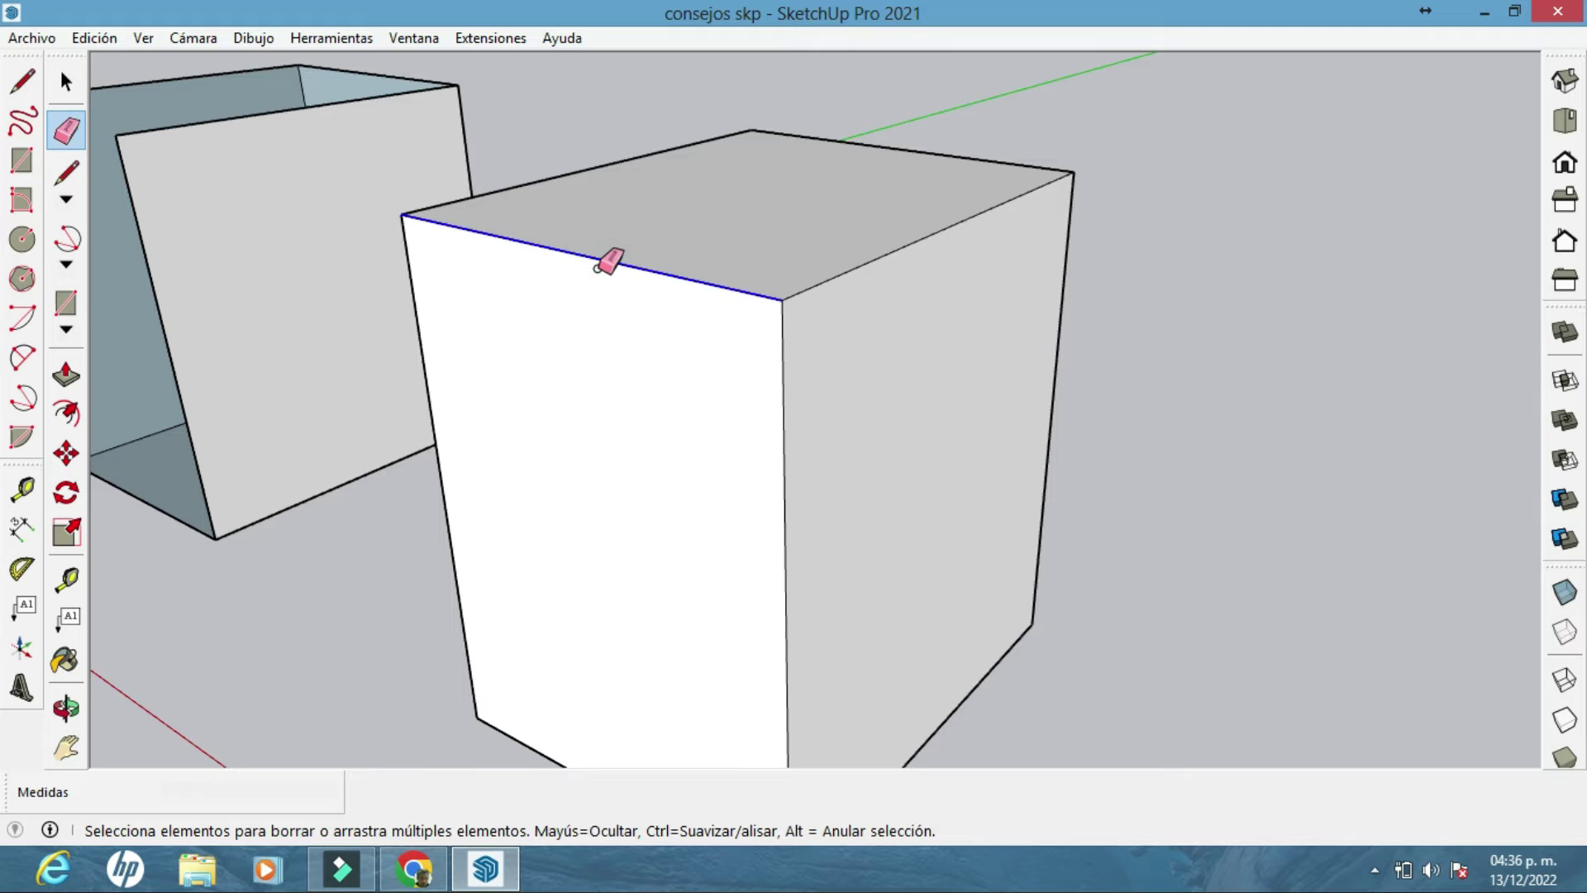
pyautogui.moveTo(610, 262)
pyautogui.mouseDown(button='middle')
pyautogui.moveTo(695, 340)
pyautogui.moveTo(832, 340)
pyautogui.moveTo(747, 348)
pyautogui.moveTo(818, 383)
pyautogui.moveTo(747, 375)
pyautogui.mouseUp(button='middle')
pyautogui.scroll(2, 810, 330)
pyautogui.moveTo(811, 330)
pyautogui.mouseDown(button='middle')
pyautogui.moveTo(719, 347)
pyautogui.moveTo(702, 317)
pyautogui.moveTo(637, 305)
pyautogui.moveTo(806, 381)
pyautogui.mouseUp(button='middle')
pyautogui.scroll(2, 701, 317)
pyautogui.scroll(2, 741, 344)
pyautogui.scroll(-2, 786, 365)
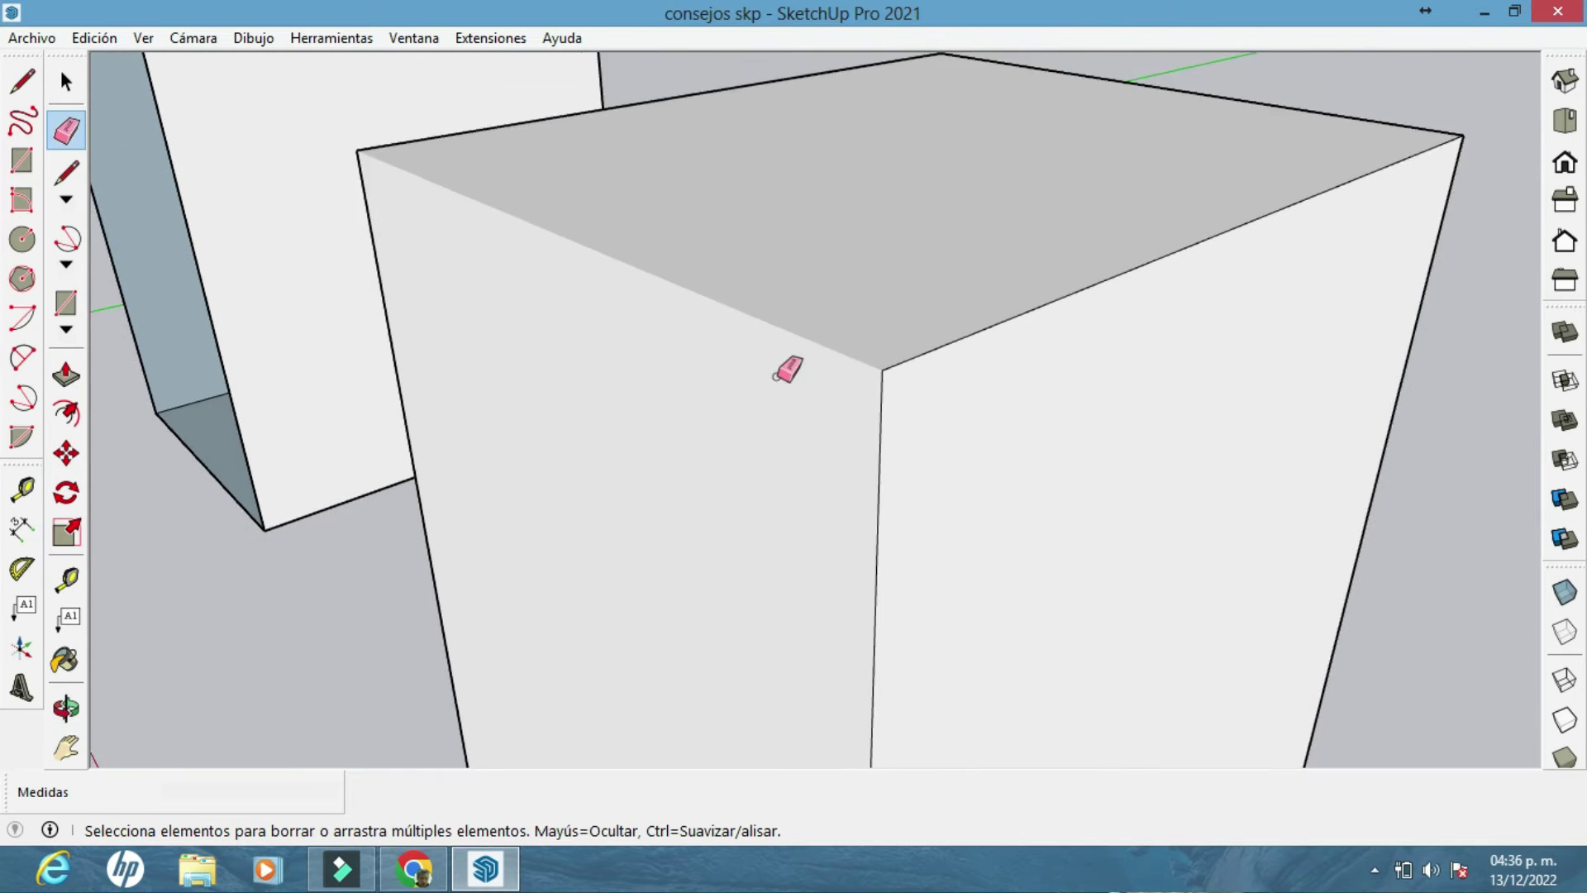
# Select the middle box's top and front faces one at a time to check whether they are still separate
pyautogui.click(66, 81)
pyautogui.click(749, 222)
pyautogui.click(648, 379)
pyautogui.click(840, 276)
# Soften and smooth the upper front edge of the third box with the Eraser's smoothing option
pyautogui.scroll(-3, 840, 275)
pyautogui.scroll(-2, 905, 299)
pyautogui.moveTo(905, 300); pyautogui.dragTo(793, 364, button='middle')
pyautogui.scroll(5, 846, 379)
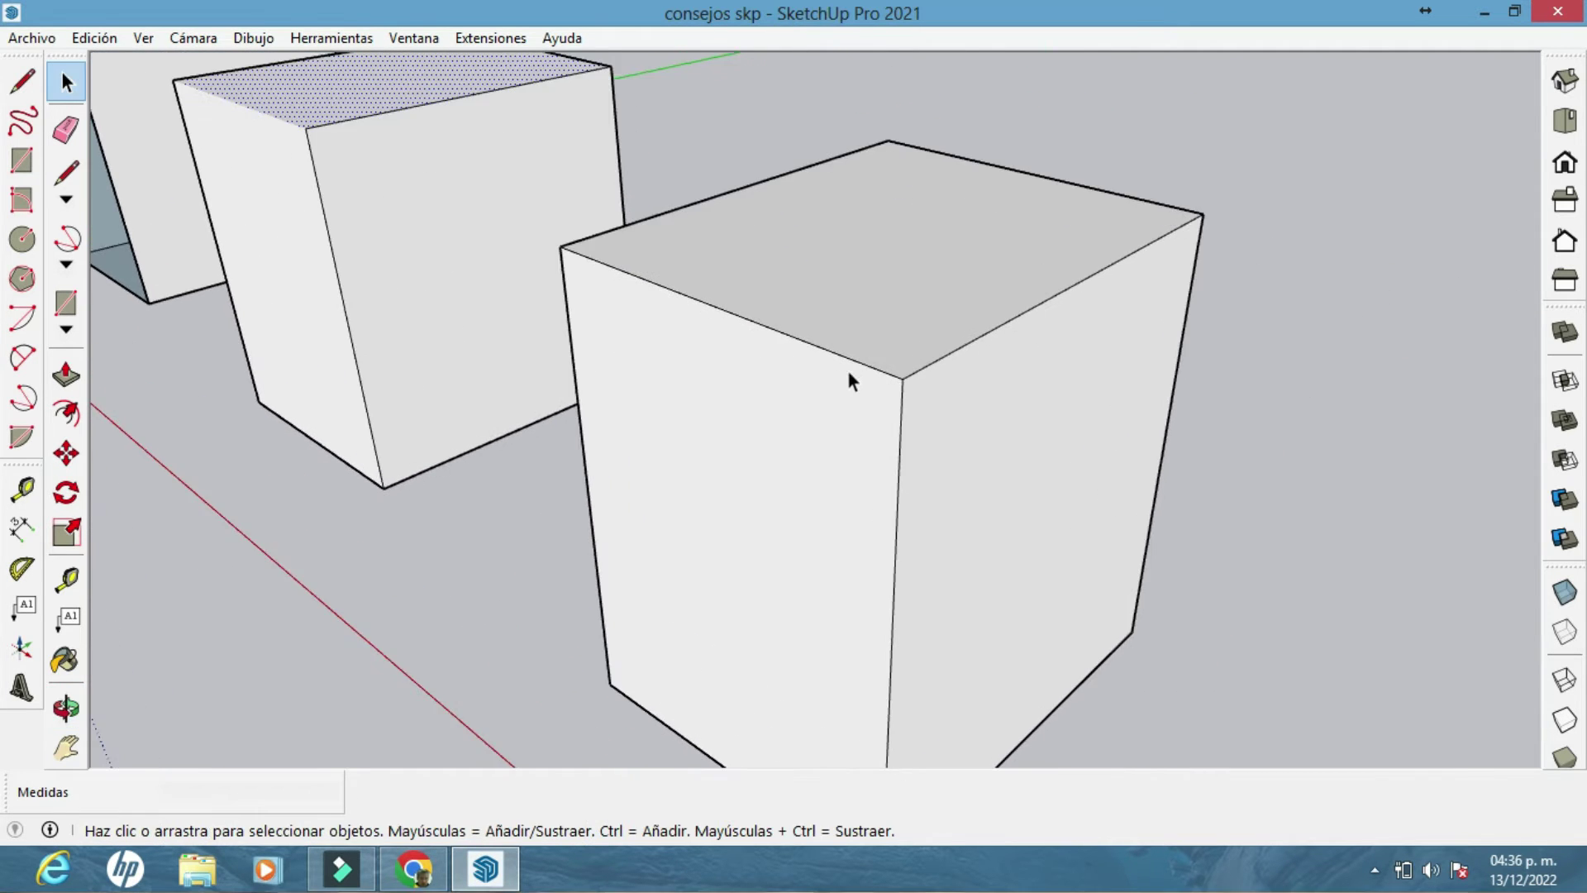
pyautogui.moveTo(753, 370); pyautogui.dragTo(484, 354, button='middle')
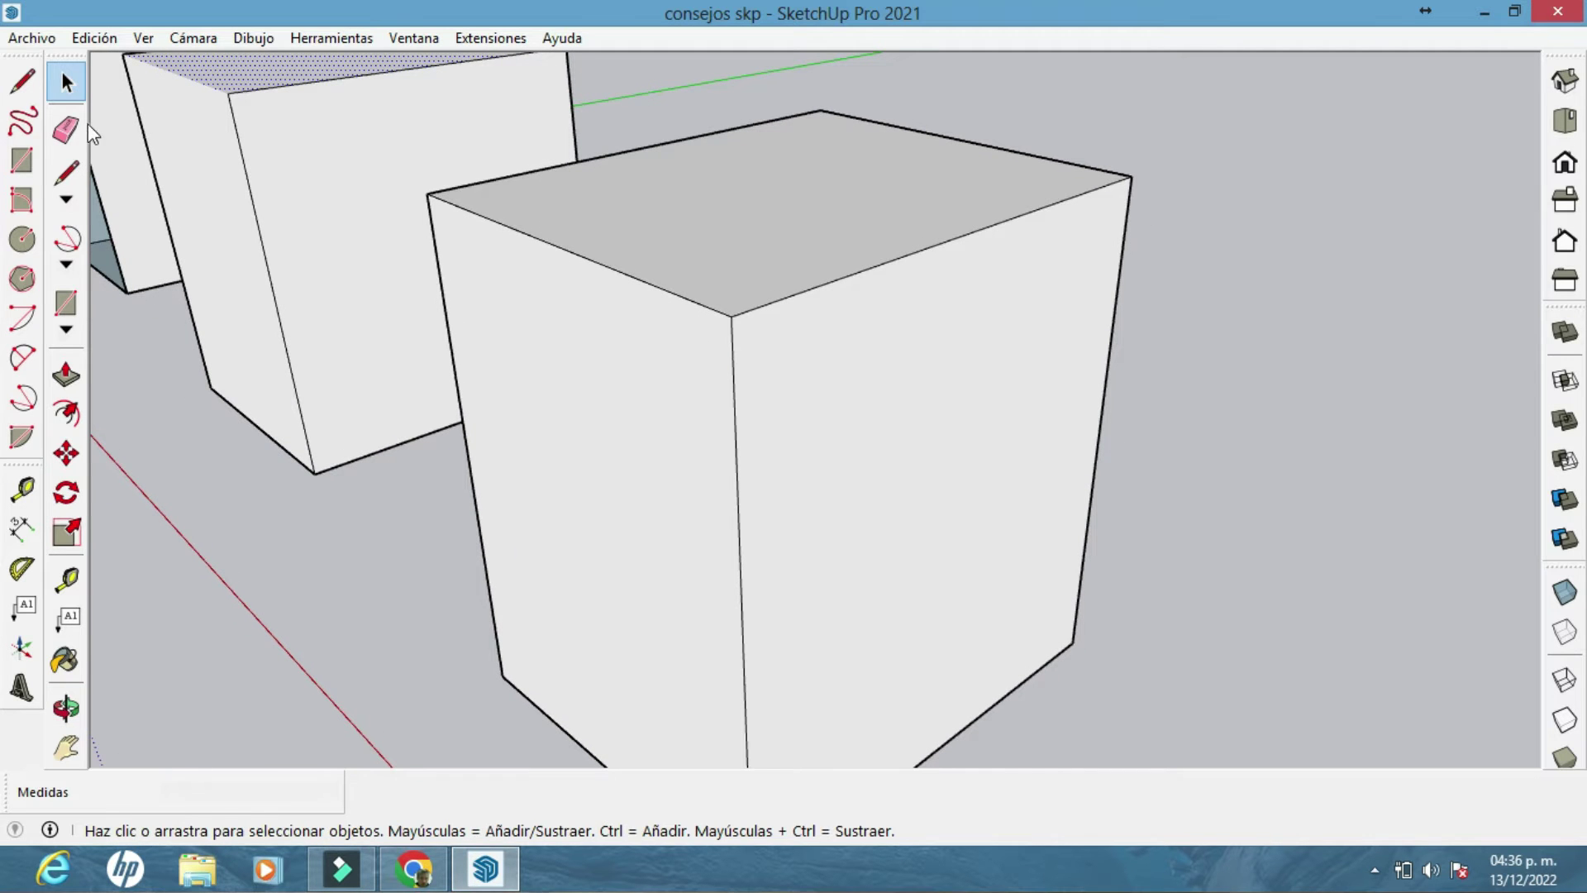
pyautogui.click(67, 129)
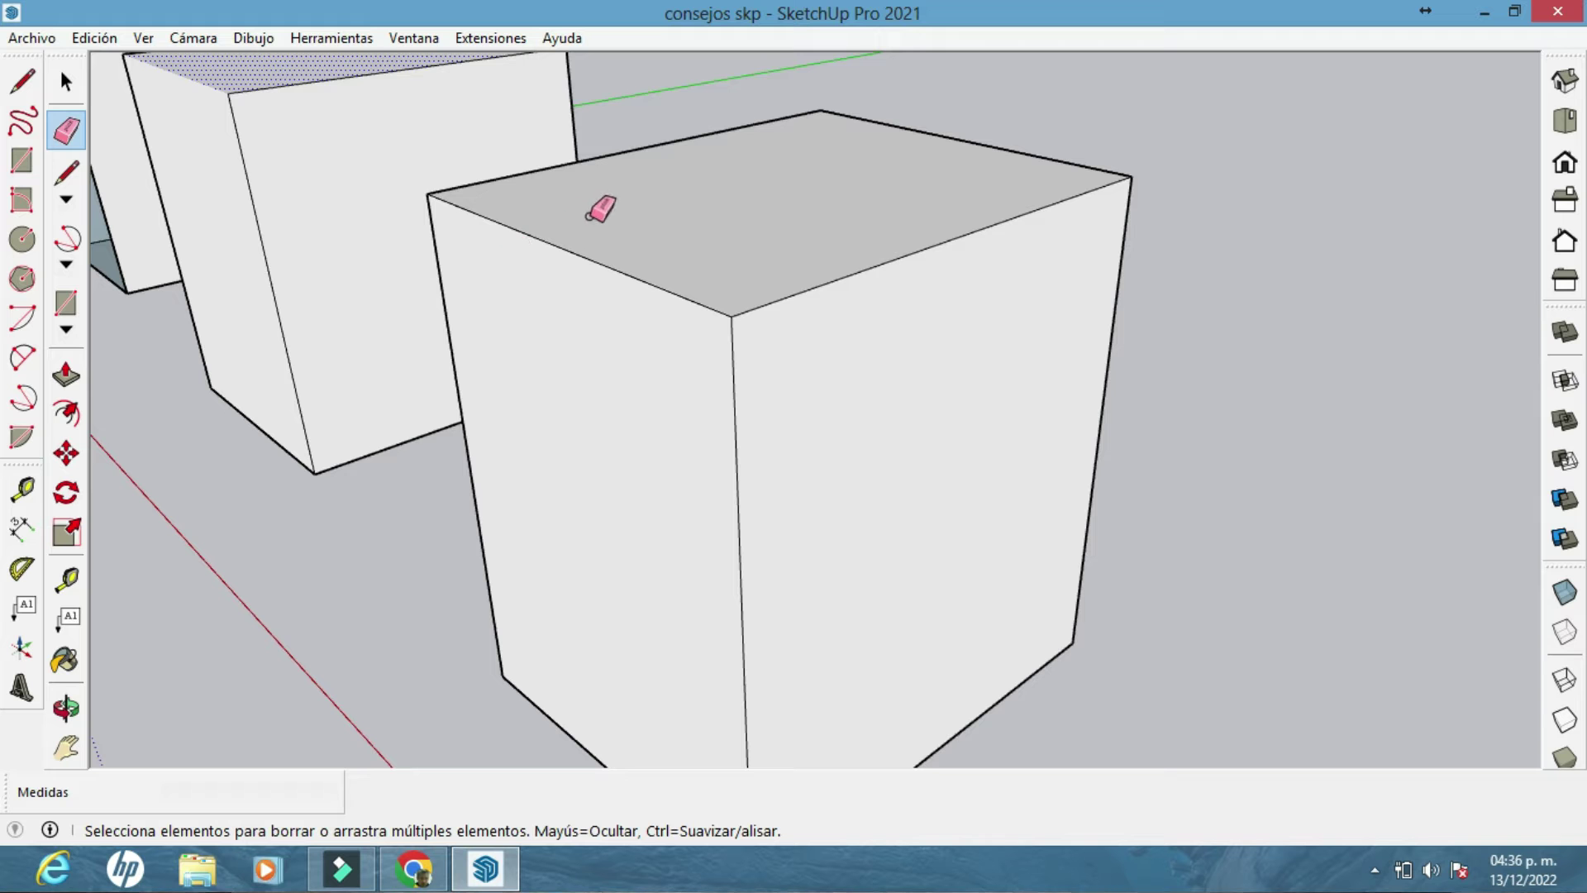
pyautogui.click(578, 258)
pyautogui.moveTo(582, 310)
pyautogui.mouseDown(button='middle')
pyautogui.moveTo(501, 294)
pyautogui.moveTo(701, 290)
pyautogui.moveTo(963, 314)
pyautogui.moveTo(726, 287)
pyautogui.moveTo(789, 274)
pyautogui.moveTo(634, 311)
pyautogui.moveTo(662, 311)
pyautogui.moveTo(468, 240)
pyautogui.moveTo(567, 282)
pyautogui.mouseUp(button='middle')
# Select the third box's top and front faces across the smoothed edge to check whether they form one surface
pyautogui.click(66, 83)
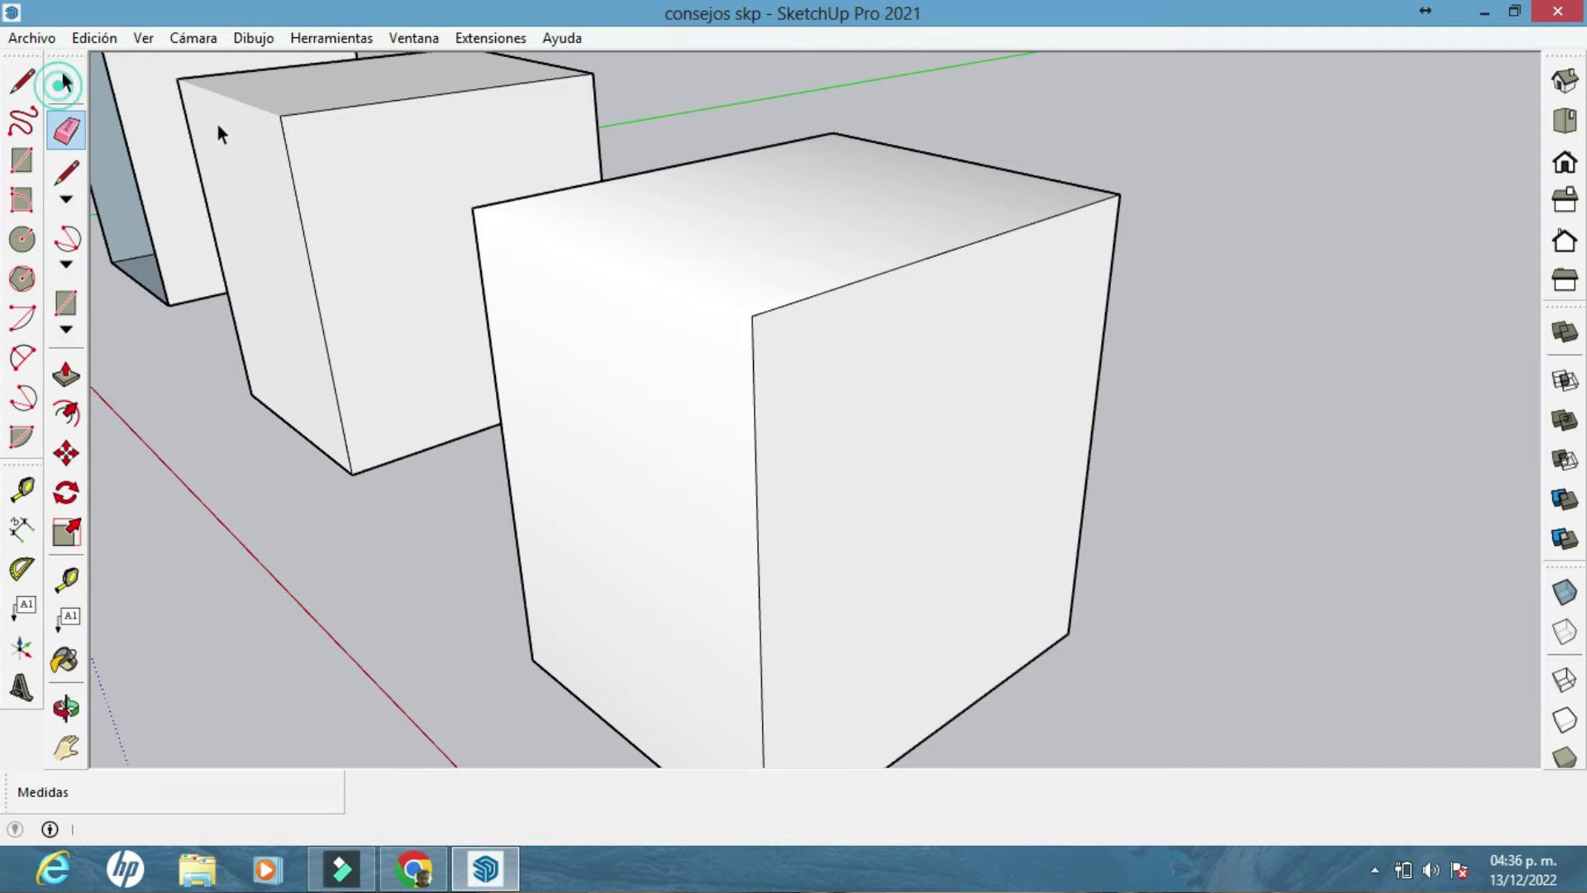
pyautogui.click(694, 221)
pyautogui.keyDown('shift'); pyautogui.click(683, 327); pyautogui.keyUp('shift')
pyautogui.moveTo(683, 327); pyautogui.dragTo(775, 207, button='middle')
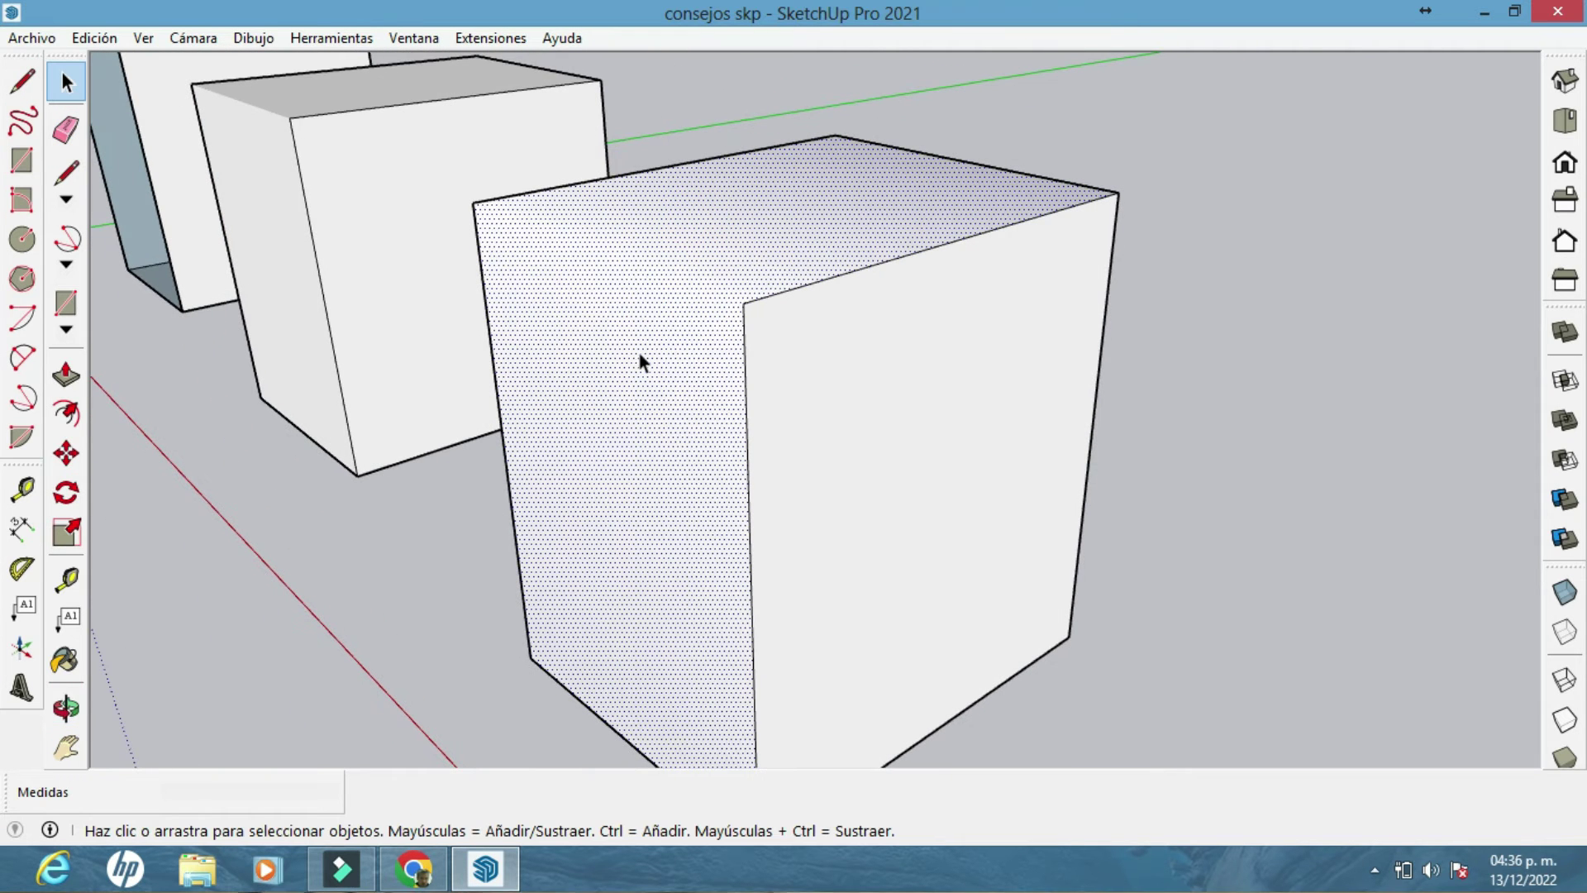
# Select the top and front faces beside the middle box's hidden edge alternately for comparison with the smoothed box
pyautogui.moveTo(681, 308); pyautogui.dragTo(1061, 446, button='middle')
pyautogui.moveTo(800, 331); pyautogui.dragTo(575, 215, button='middle')
pyautogui.scroll(5, 575, 215)
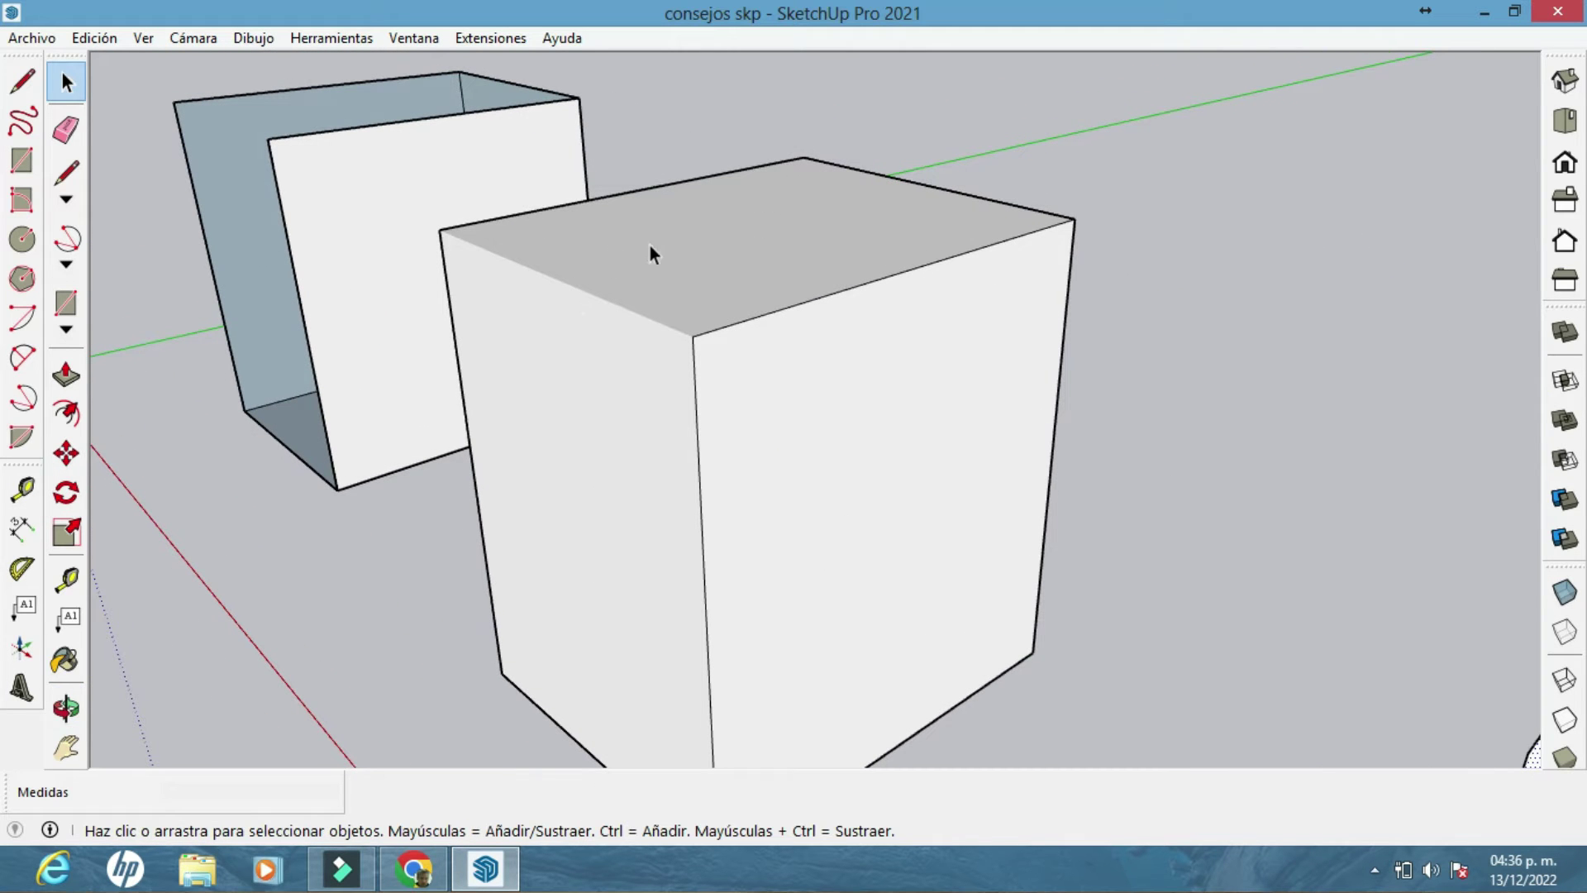
pyautogui.click(657, 241)
pyautogui.click(608, 433)
pyautogui.click(675, 259)
pyautogui.click(598, 398)
pyautogui.click(684, 258)
pyautogui.click(605, 363)
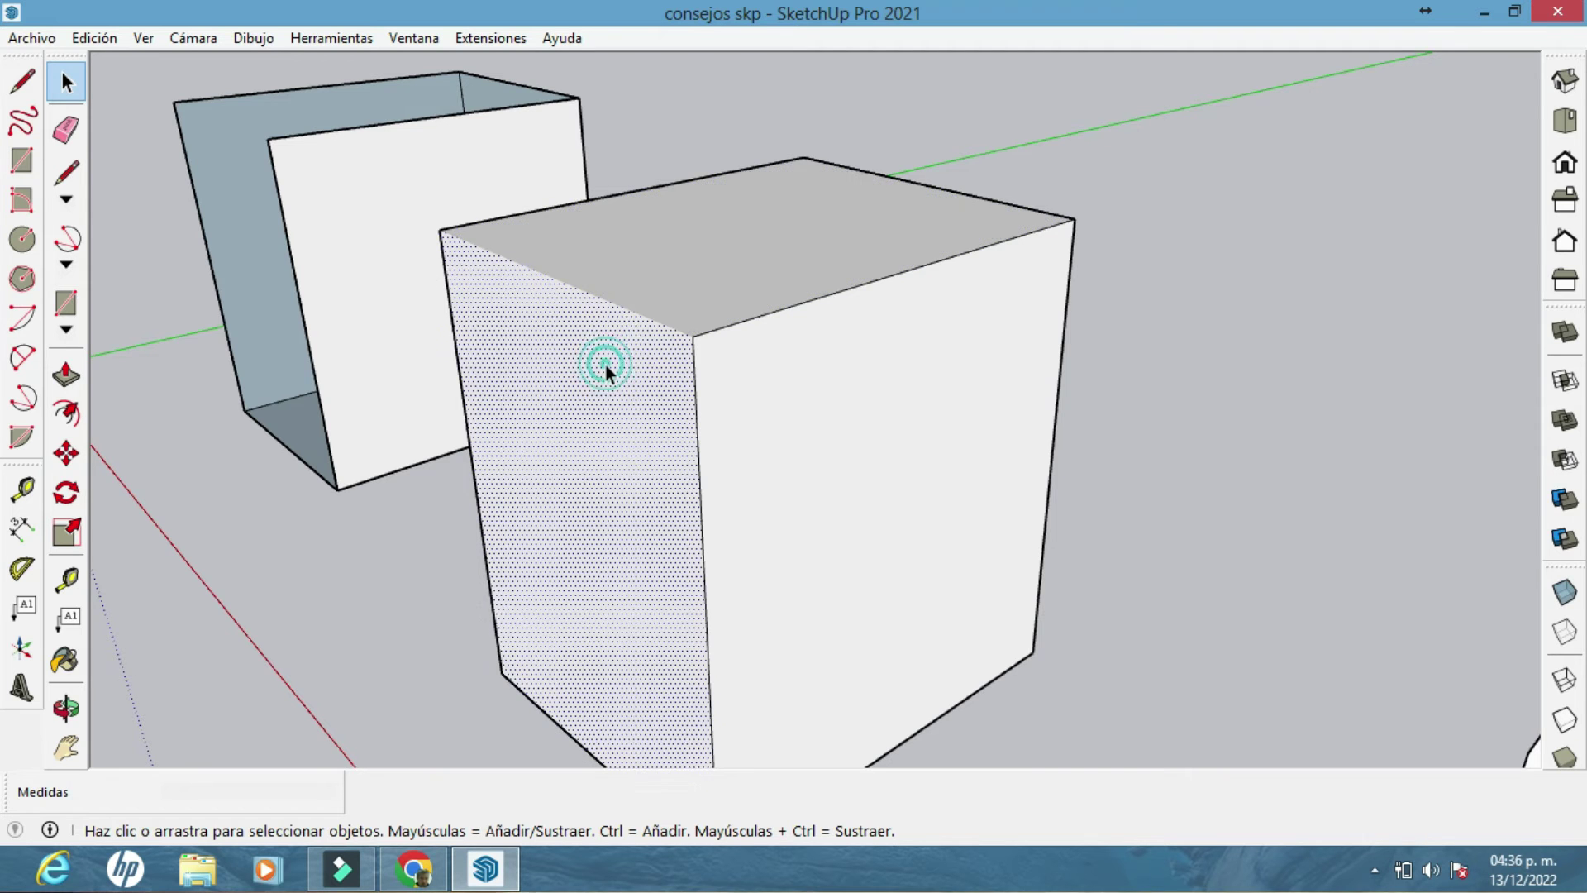
# Compare the three boxes, selecting faces on the hidden-edge box and the surface of the smoothed box
pyautogui.scroll(-4, 632, 312)
pyautogui.scroll(3, 850, 399)
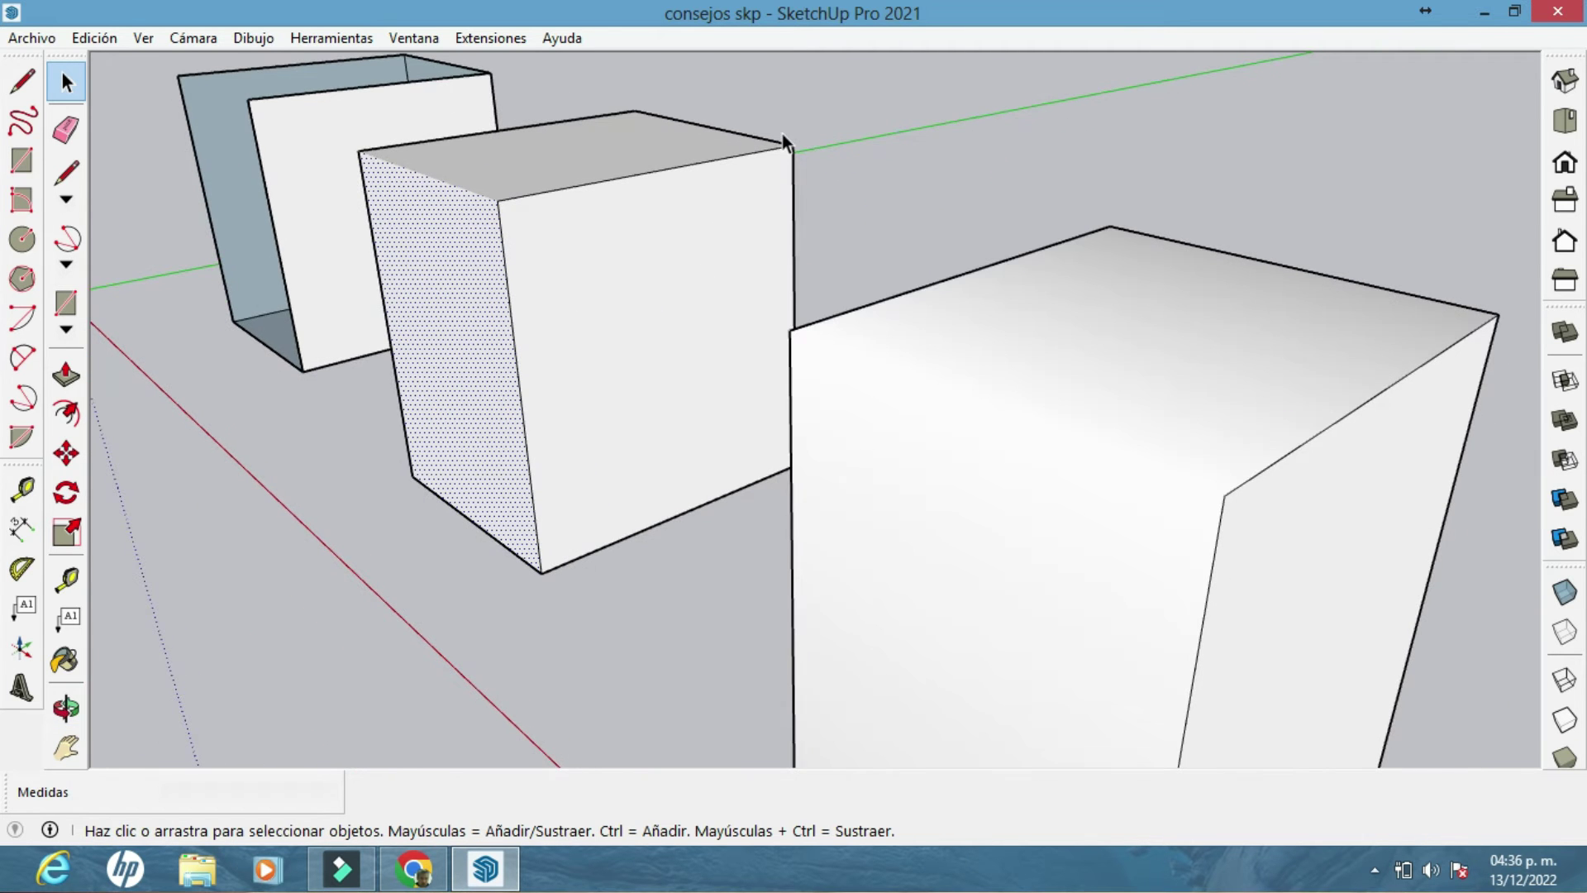
pyautogui.click(825, 74)
pyautogui.scroll(-2, 785, 198)
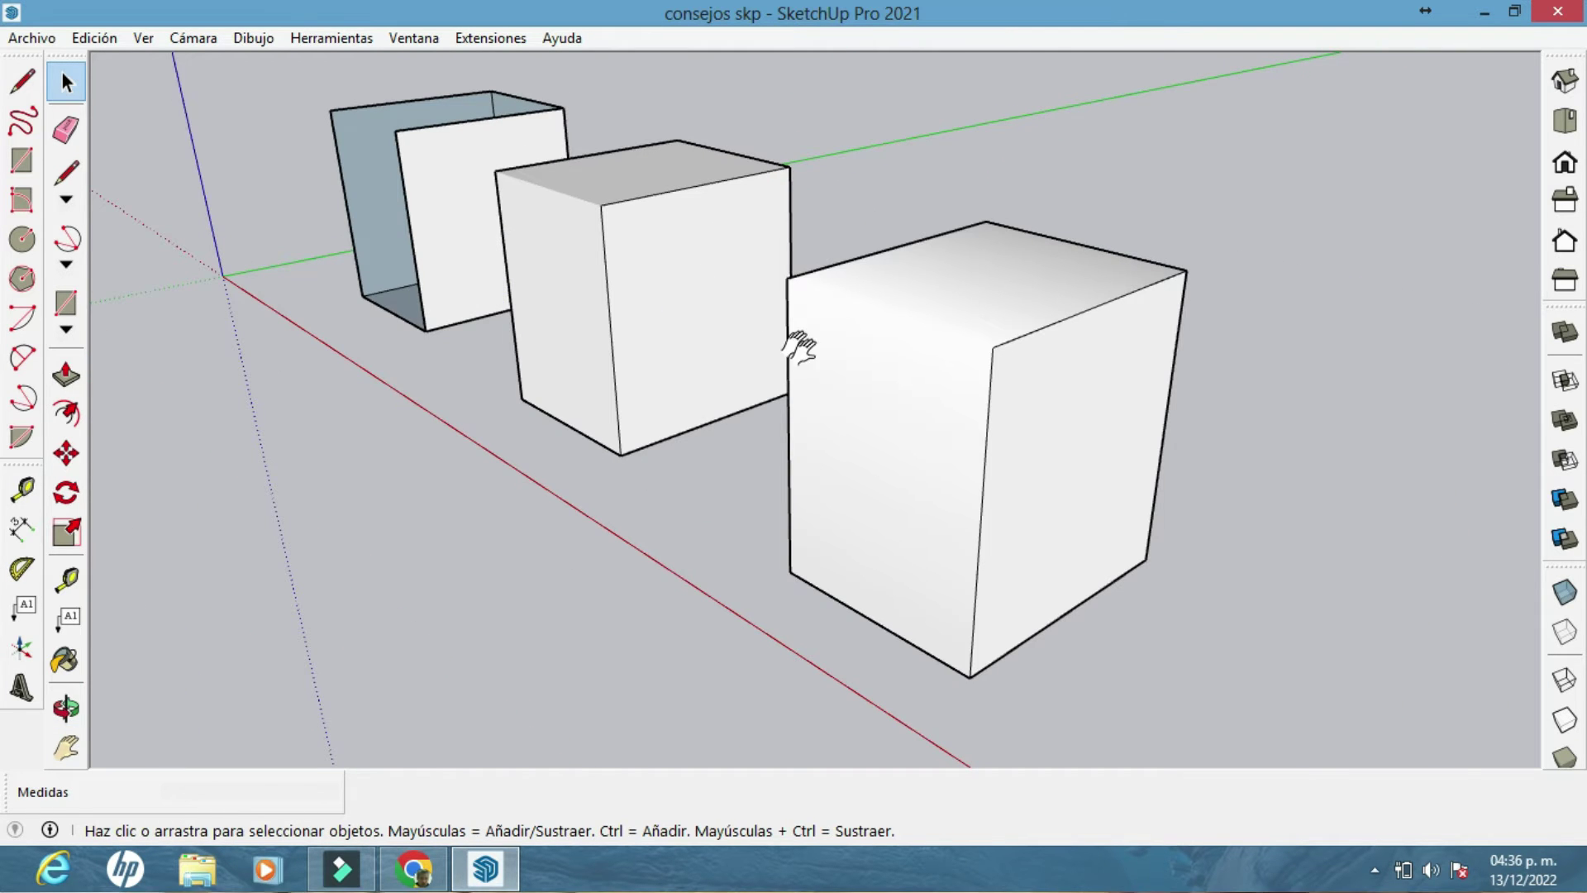
pyautogui.scroll(2, 785, 341)
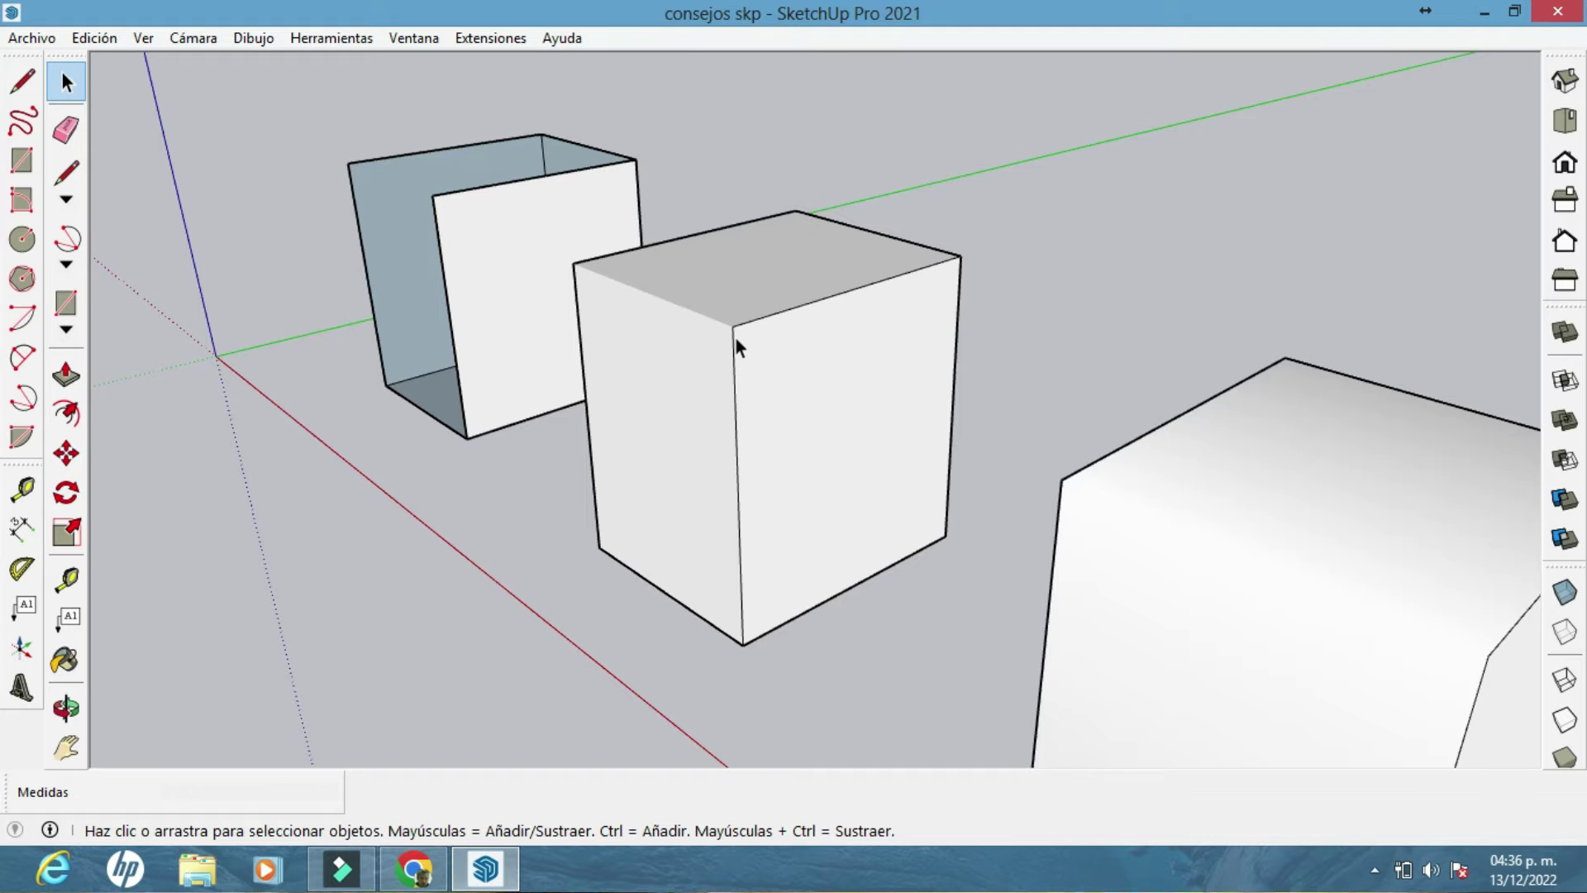
pyautogui.scroll(-2, 749, 330)
pyautogui.moveTo(842, 400); pyautogui.dragTo(959, 398, button='middle')
pyautogui.click(959, 398)
pyautogui.click(637, 284)
pyautogui.click(645, 341)
pyautogui.click(660, 285)
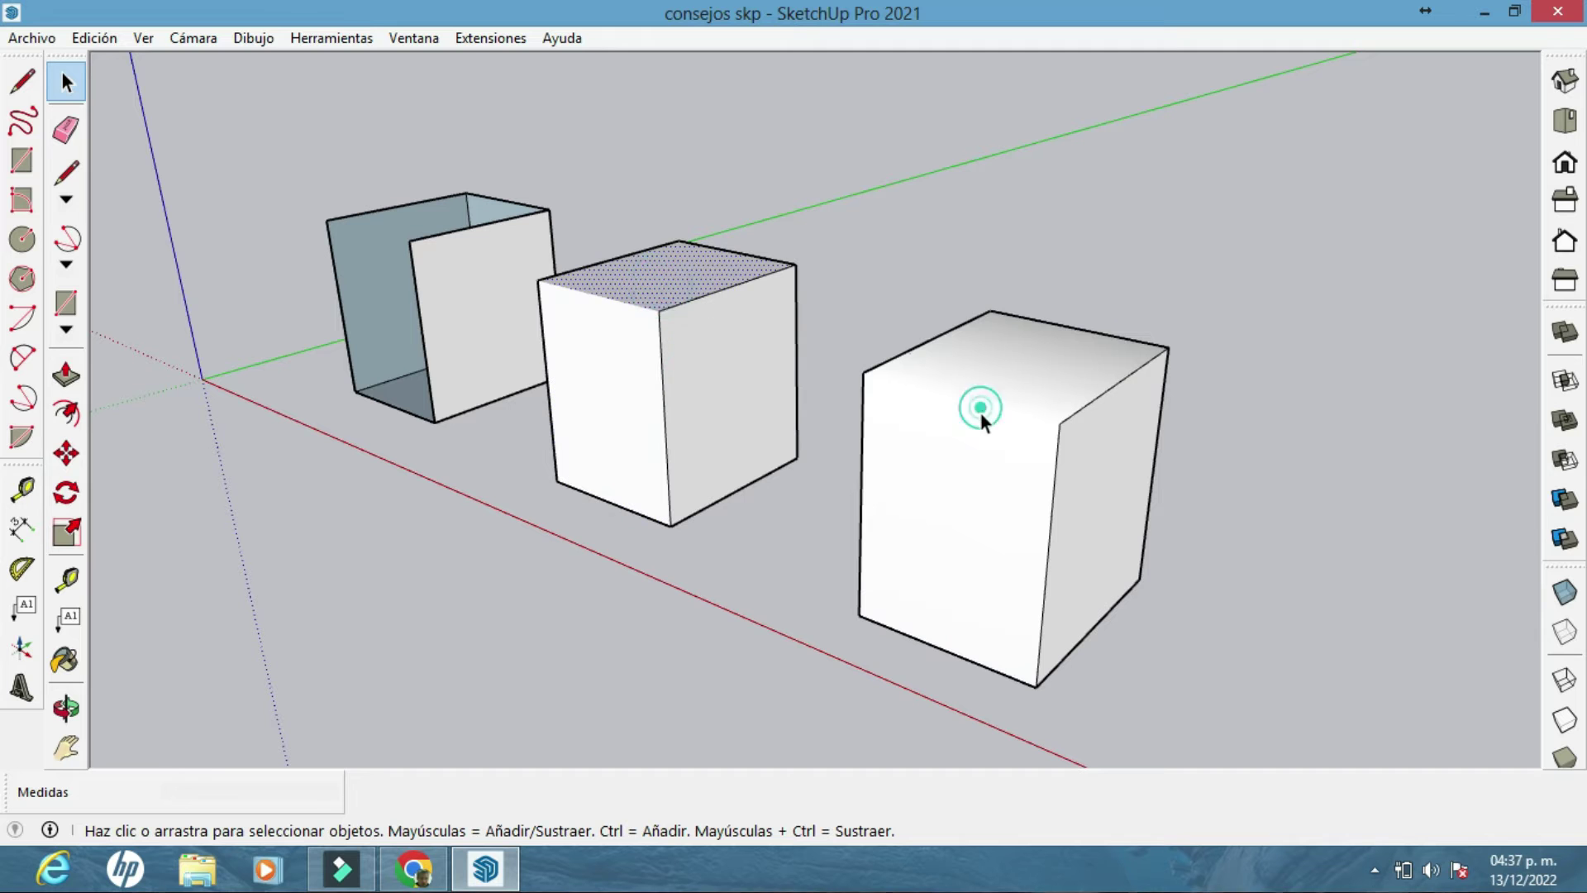
pyautogui.click(980, 409)
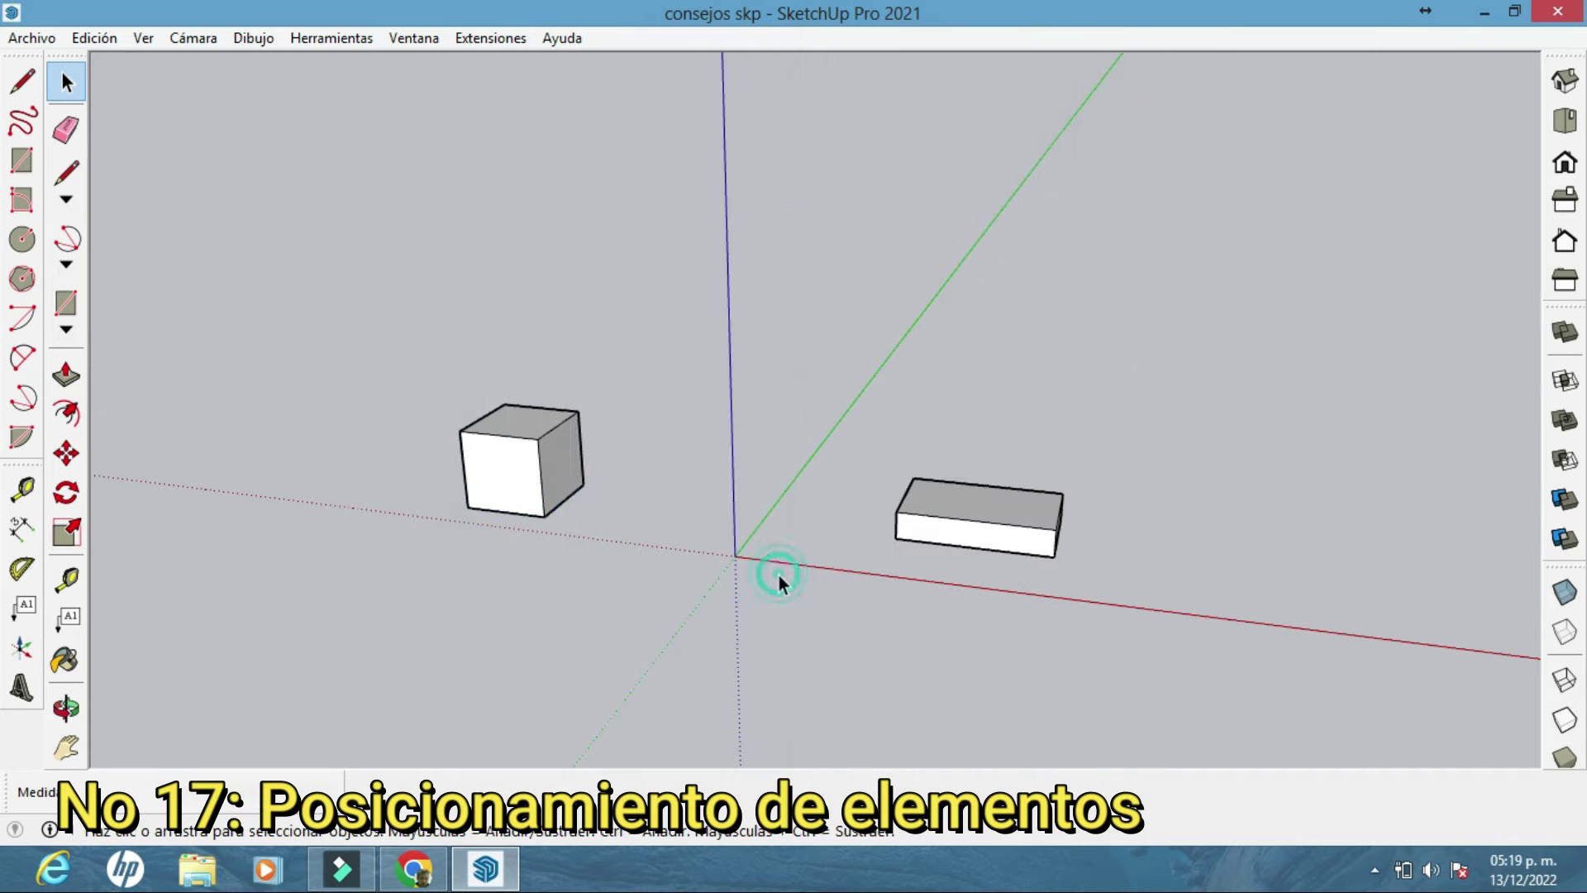
# Select the cube and move it freely by its lower front corner, checking its position against the slab from several angles
pyautogui.moveTo(815, 592); pyautogui.dragTo(954, 601, button='middle')
pyautogui.press('space')
pyautogui.click(569, 471)
pyautogui.click(73, 452)
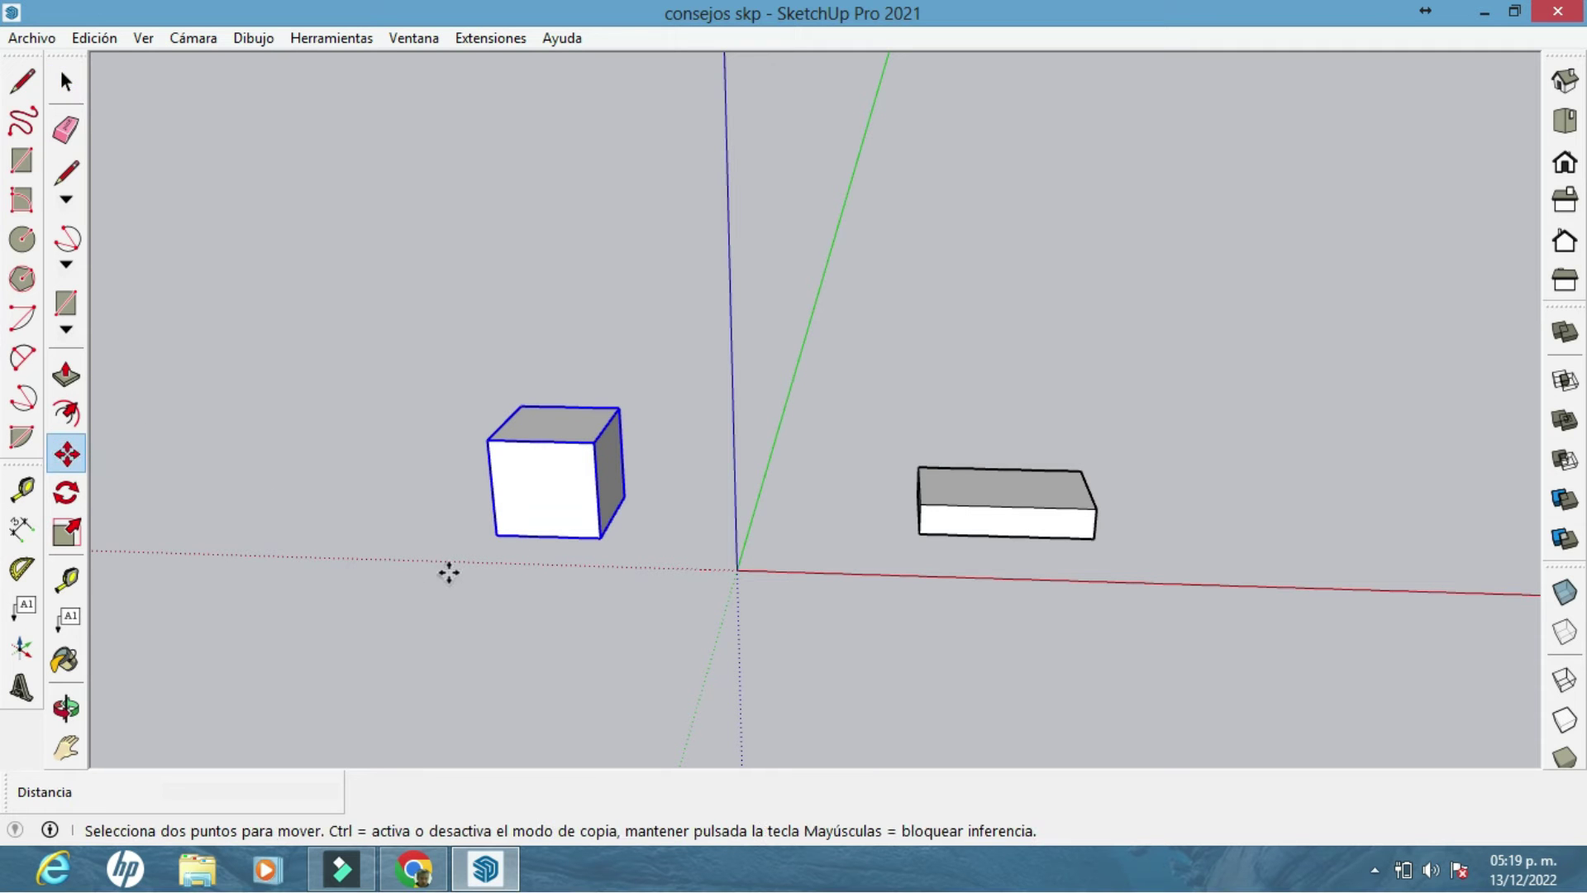
pyautogui.click(485, 538)
pyautogui.click(1113, 489)
pyautogui.moveTo(1113, 489); pyautogui.dragTo(931, 446, button='middle')
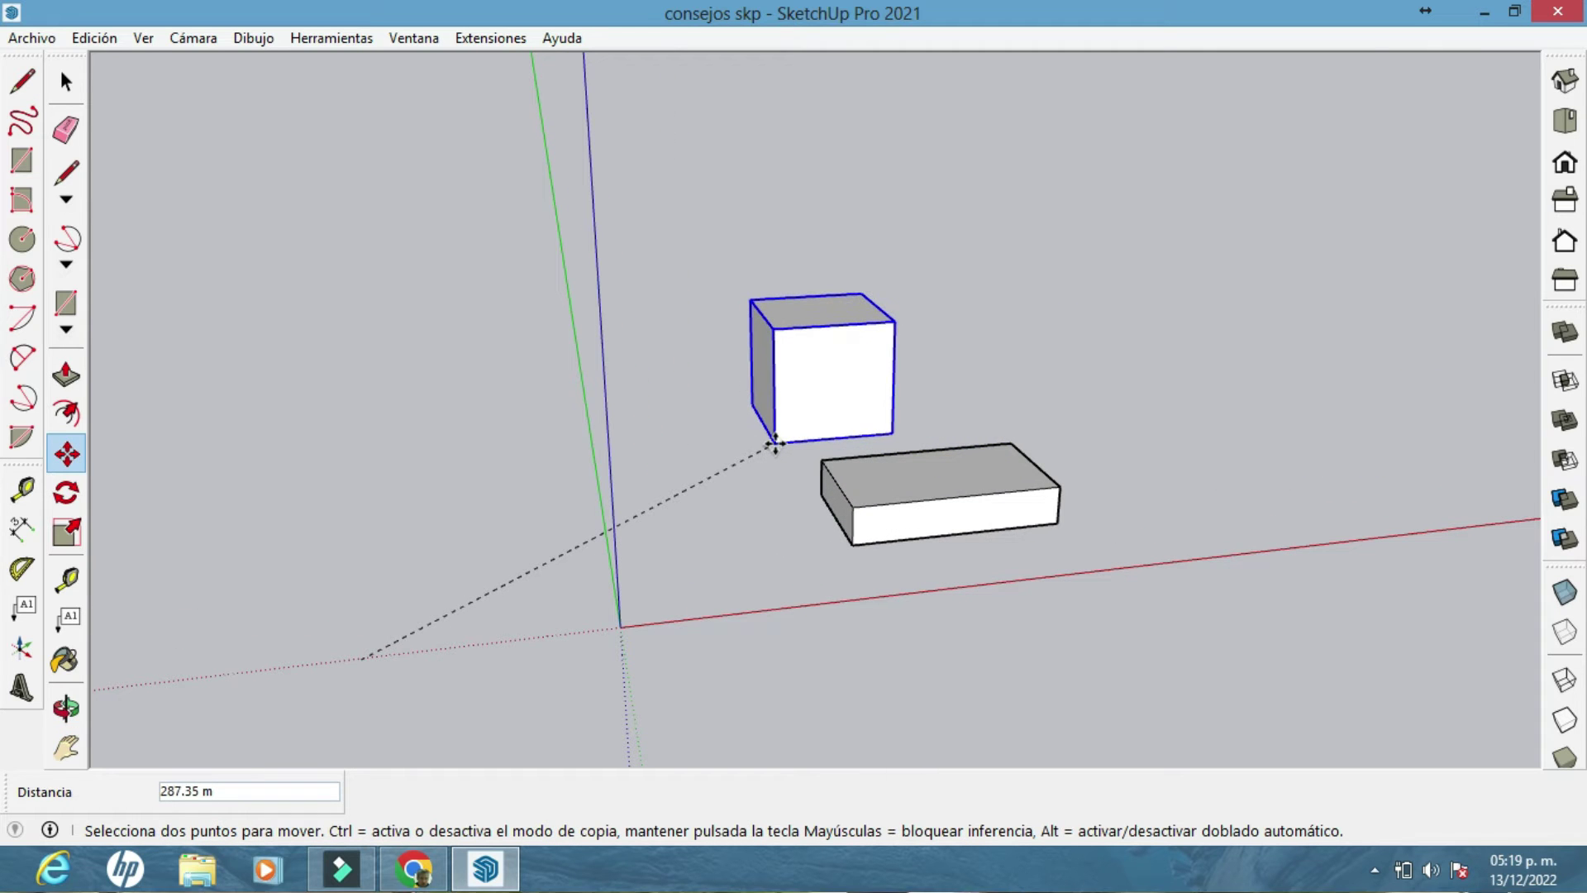
pyautogui.moveTo(775, 444); pyautogui.dragTo(694, 454, button='middle')
pyautogui.moveTo(901, 550); pyautogui.dragTo(438, 460, button='middle')
pyautogui.moveTo(561, 371); pyautogui.dragTo(510, 358, button='middle')
pyautogui.moveTo(625, 421); pyautogui.dragTo(974, 507, button='middle')
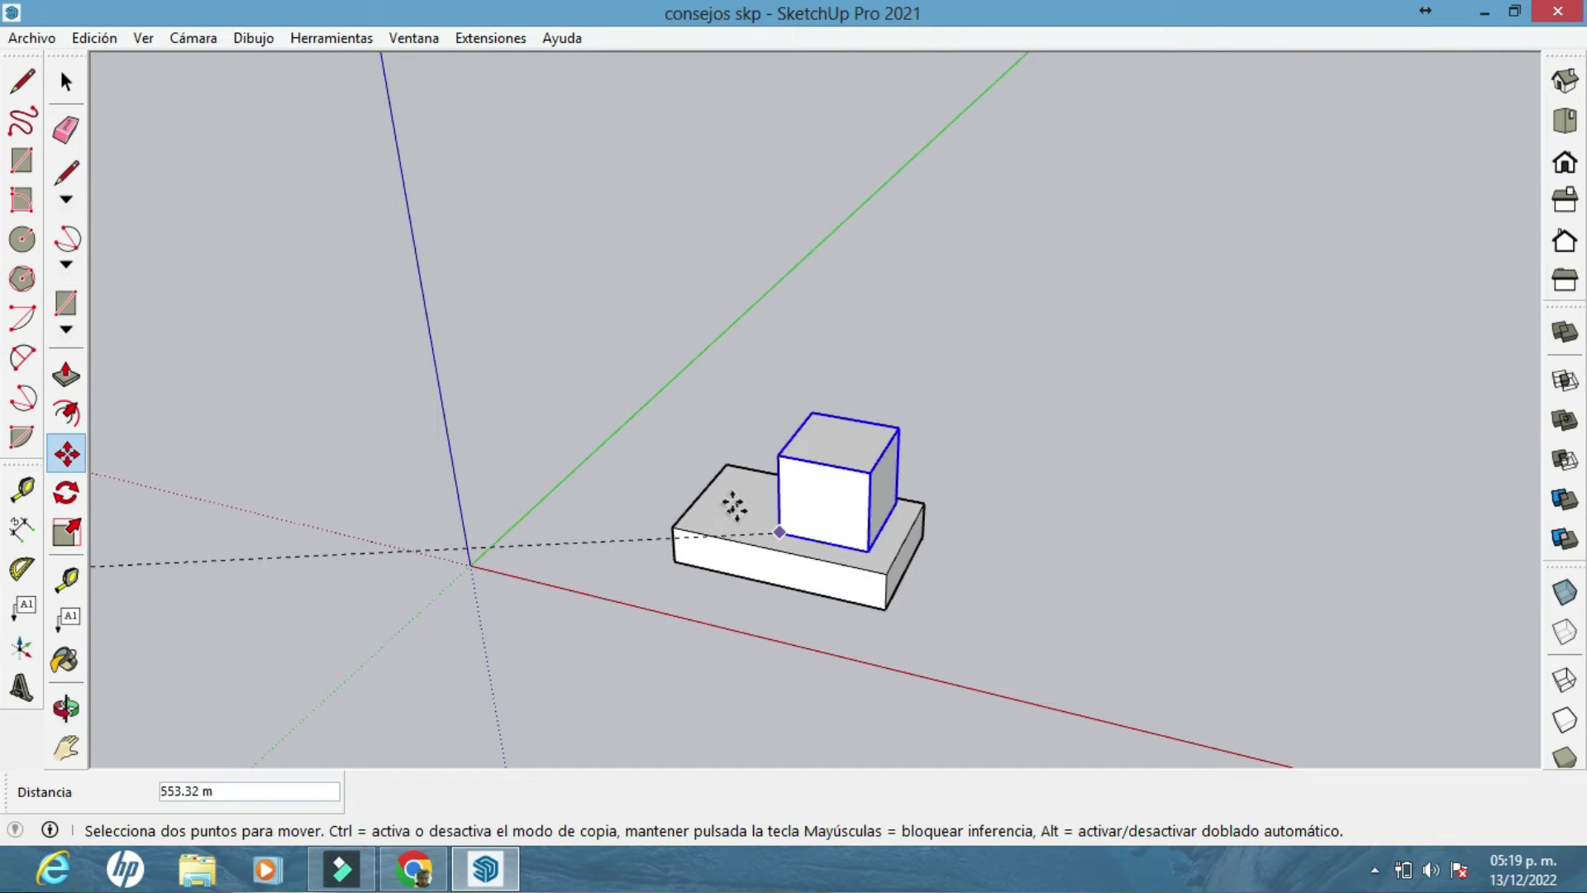
pyautogui.moveTo(658, 496); pyautogui.dragTo(1043, 475, button='middle')
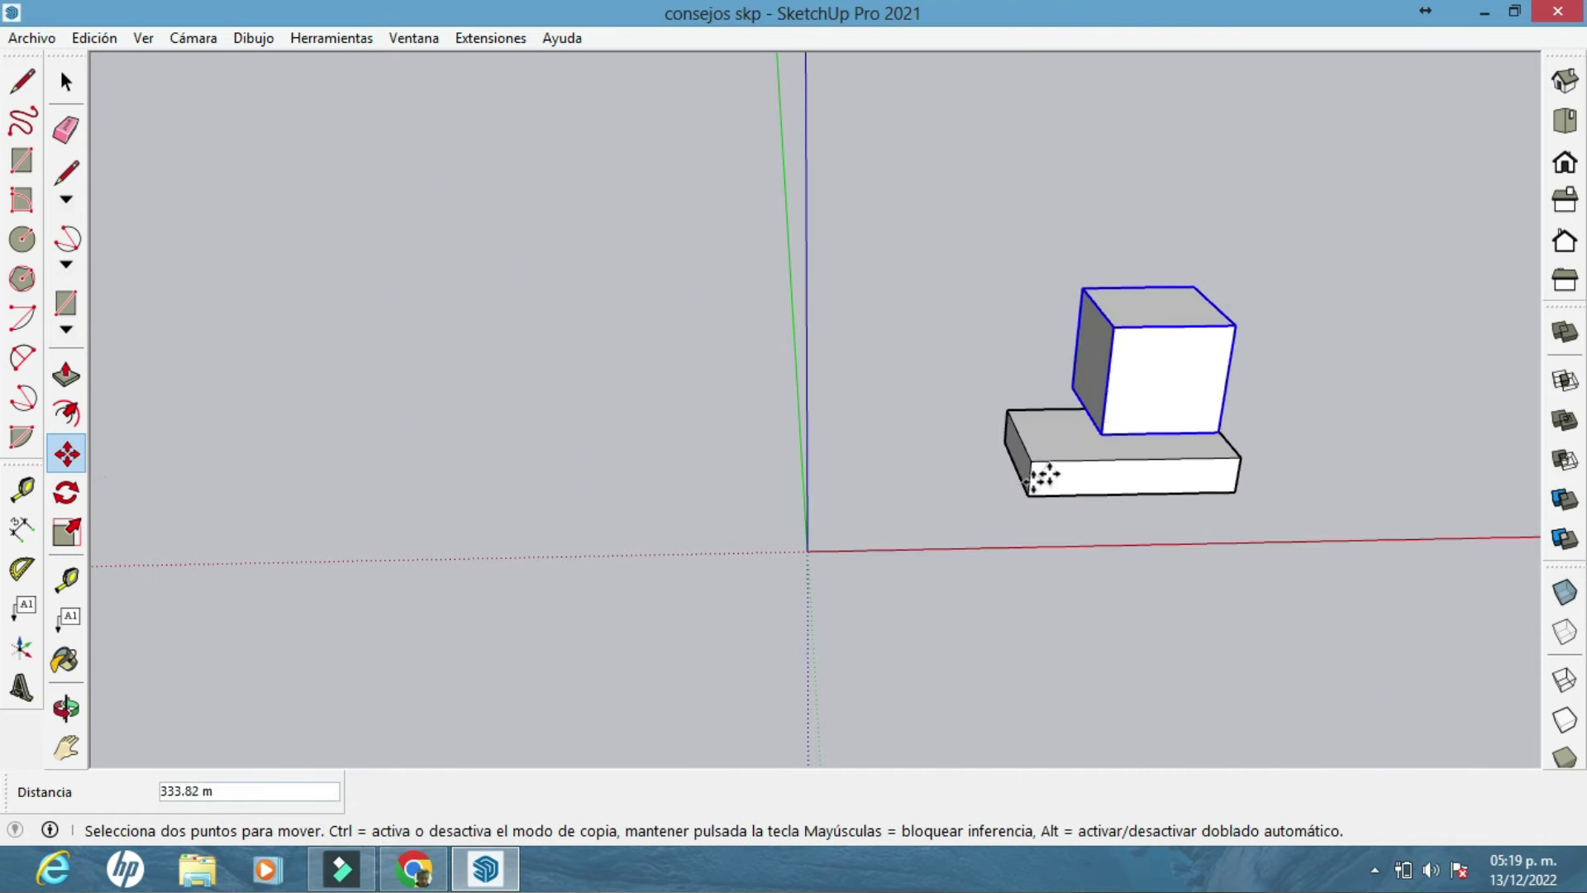
pyautogui.moveTo(694, 584); pyautogui.dragTo(755, 554, button='middle')
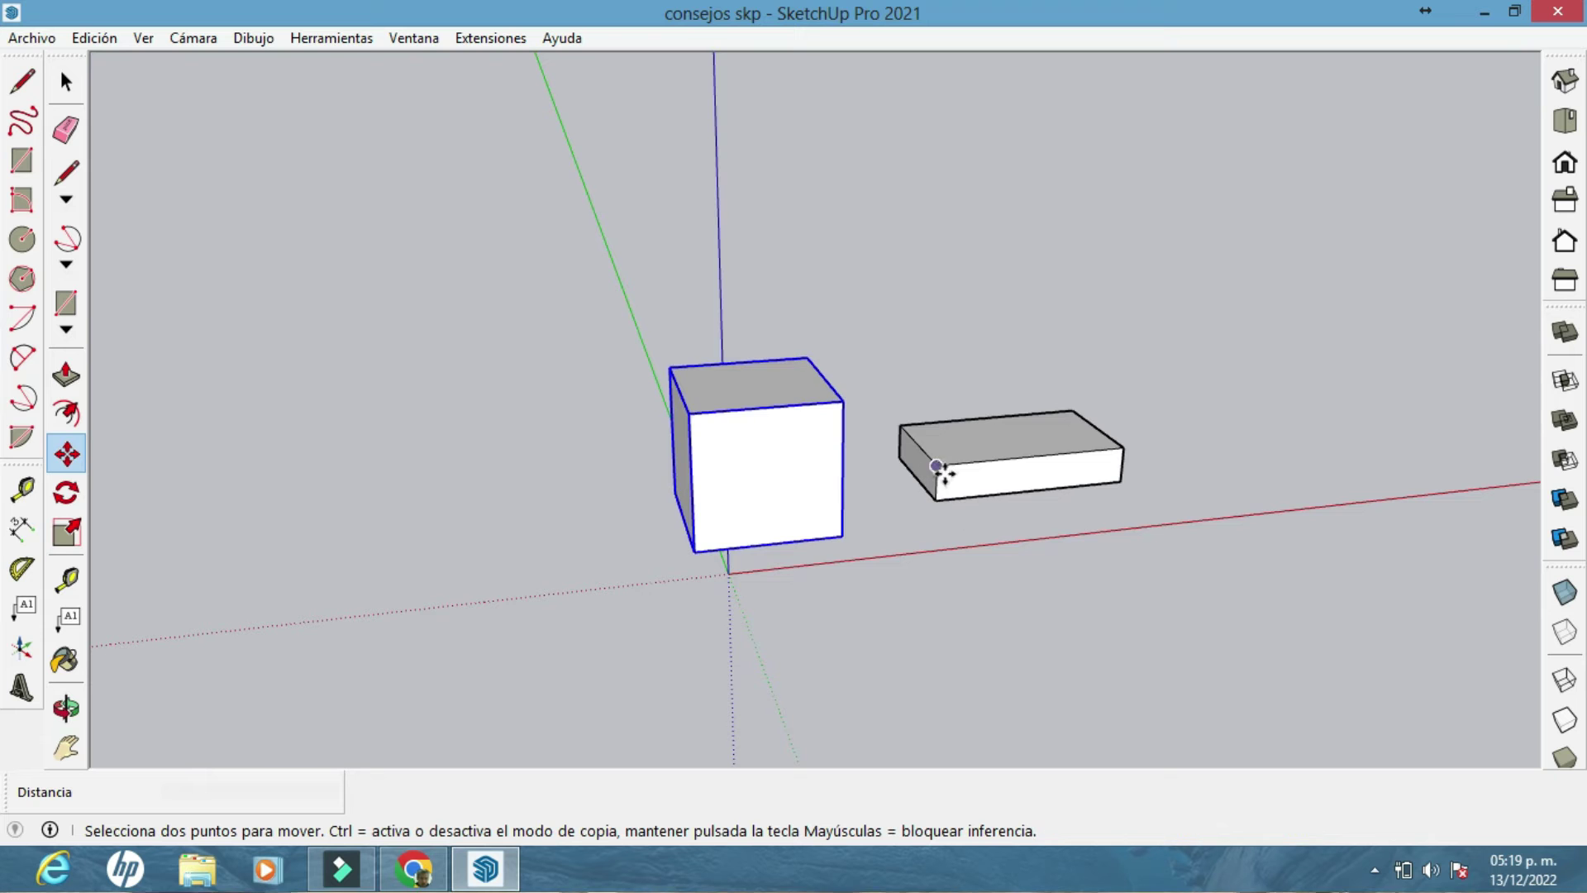
# Move the cube by its lower front corner onto the endpoint at the slab's upper front corner, and clear the selection
pyautogui.click(71, 454)
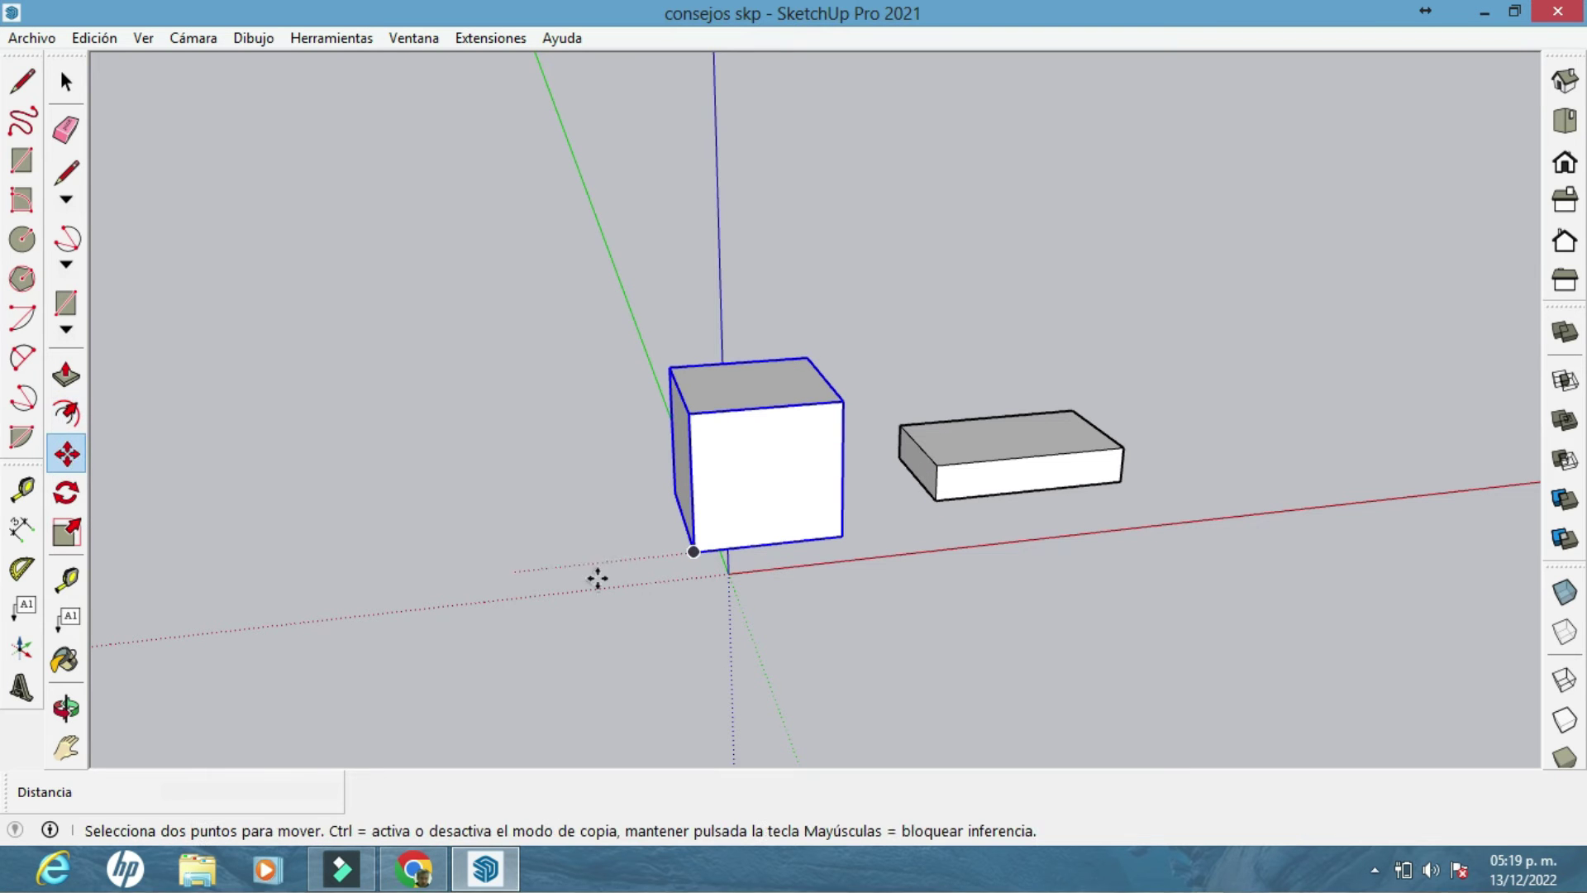
pyautogui.click(692, 559)
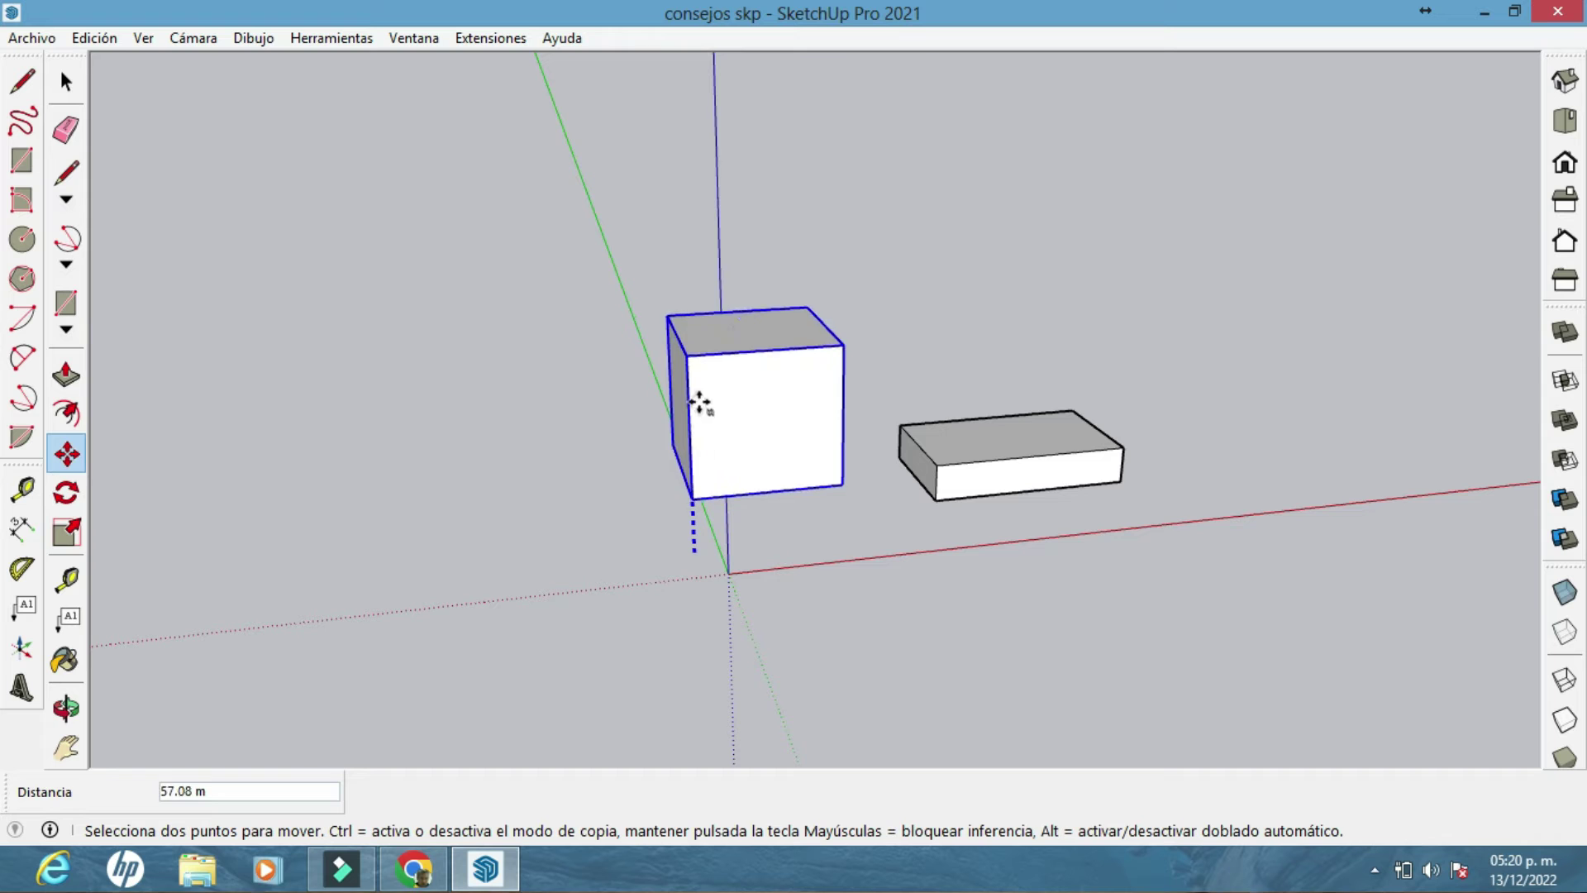
pyautogui.moveTo(673, 446); pyautogui.dragTo(669, 408, button='middle')
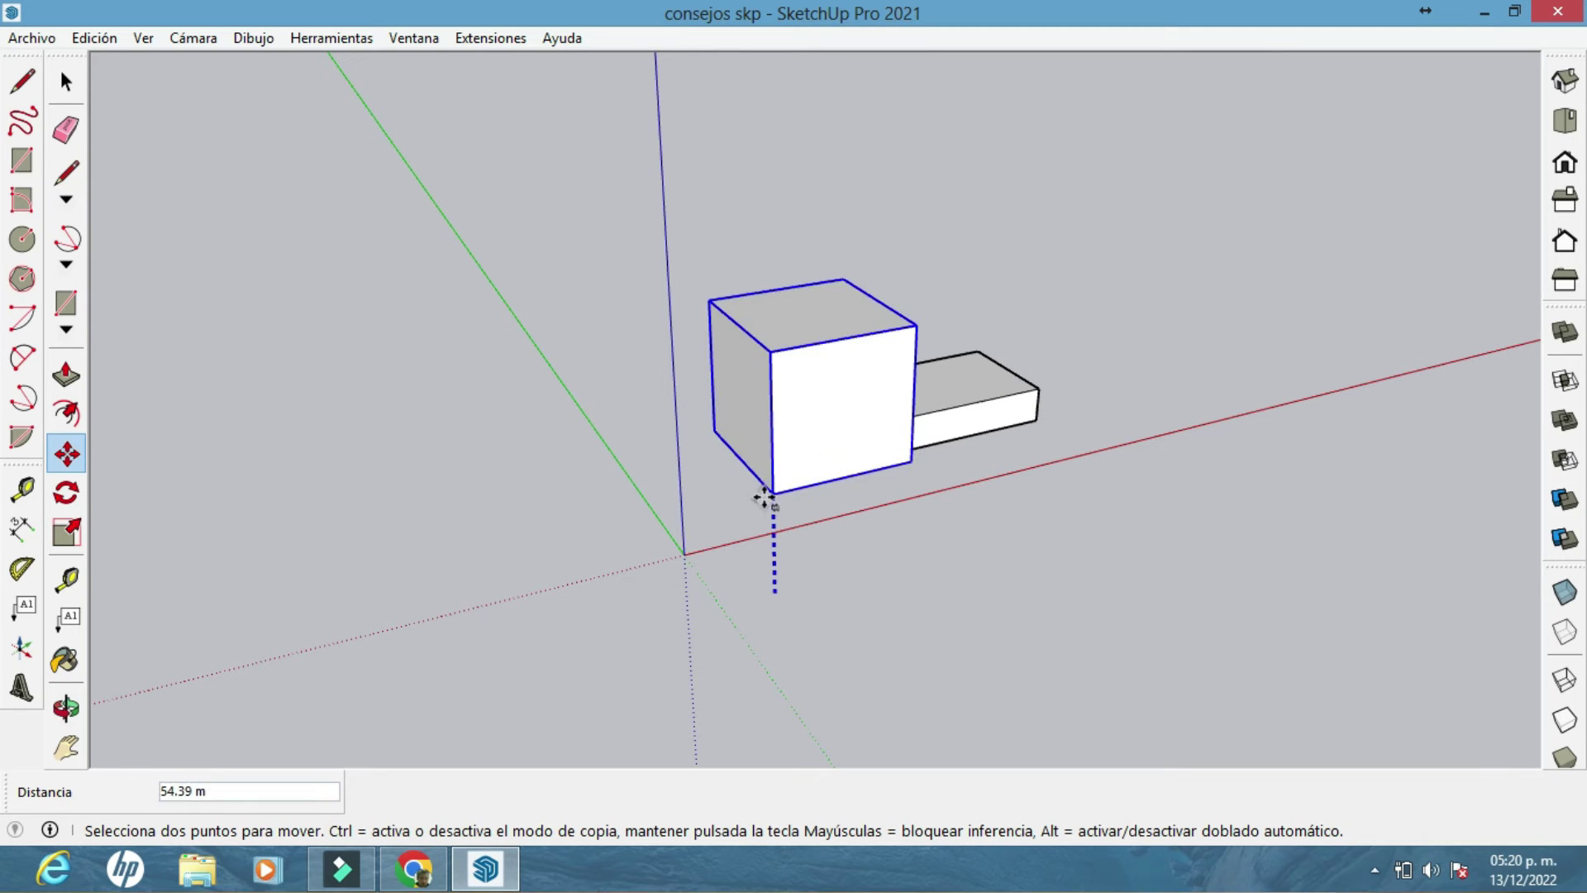
pyautogui.moveTo(767, 496); pyautogui.dragTo(895, 411, button='middle')
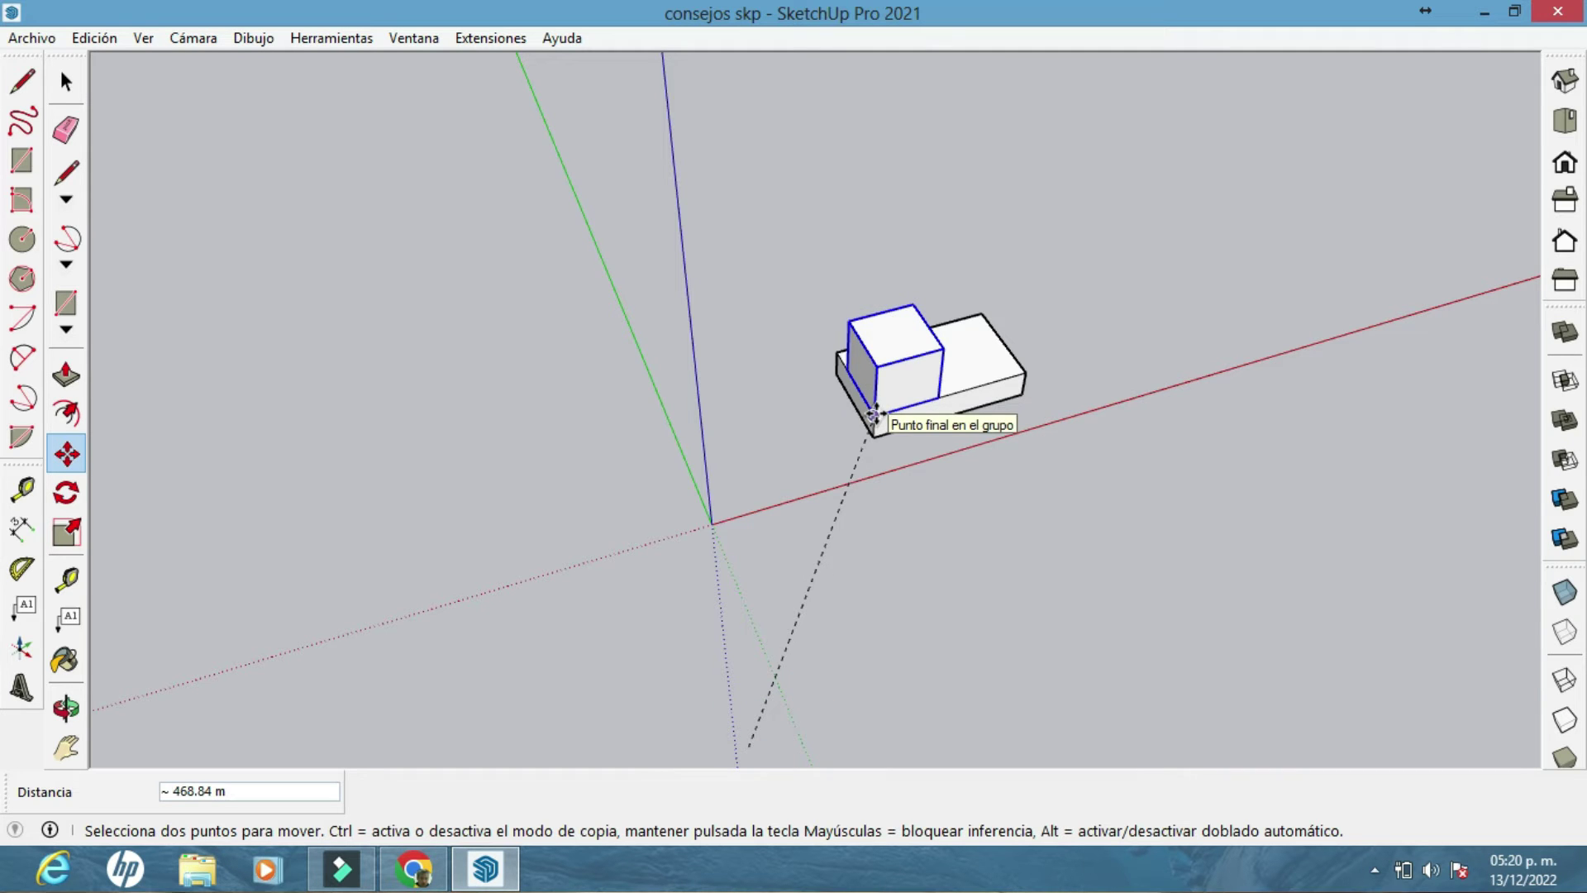
pyautogui.click(874, 415)
pyautogui.moveTo(879, 407)
pyautogui.mouseDown(button='middle')
pyautogui.moveTo(794, 379)
pyautogui.moveTo(860, 389)
pyautogui.mouseUp(button='middle')
pyautogui.scroll(4, 860, 396)
pyautogui.moveTo(1001, 411); pyautogui.dragTo(604, 300, button='middle')
pyautogui.click(82, 90)
pyautogui.click(665, 192)
pyautogui.moveTo(665, 192); pyautogui.dragTo(847, 456, button='middle')
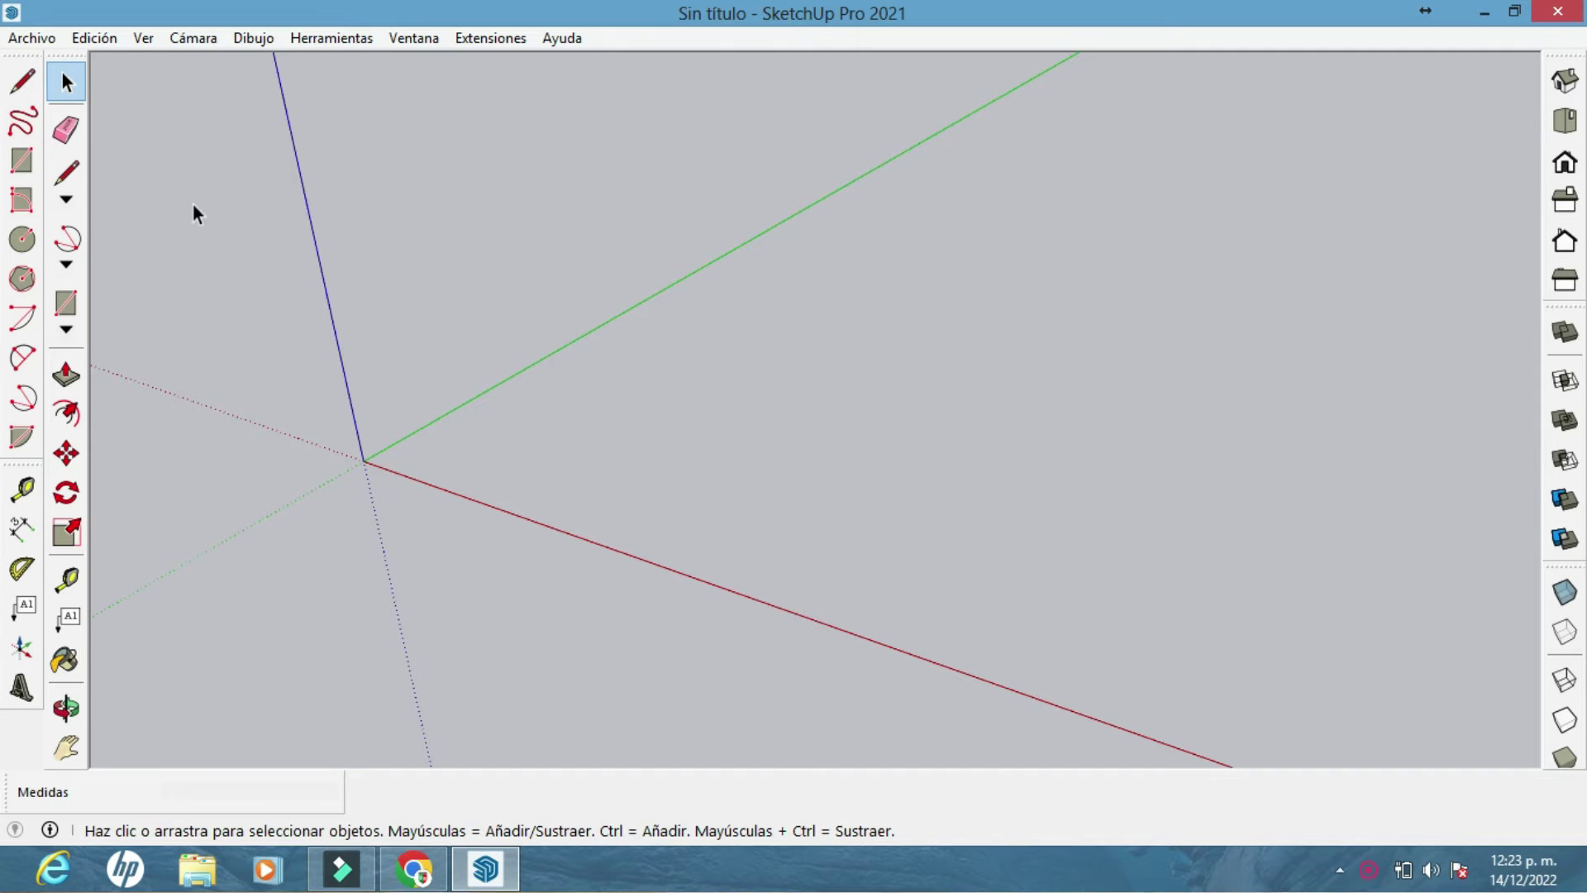
# In the empty model, draw a rectangle beside the red axis, entering 10 for its first dimension
pyautogui.click(21, 160)
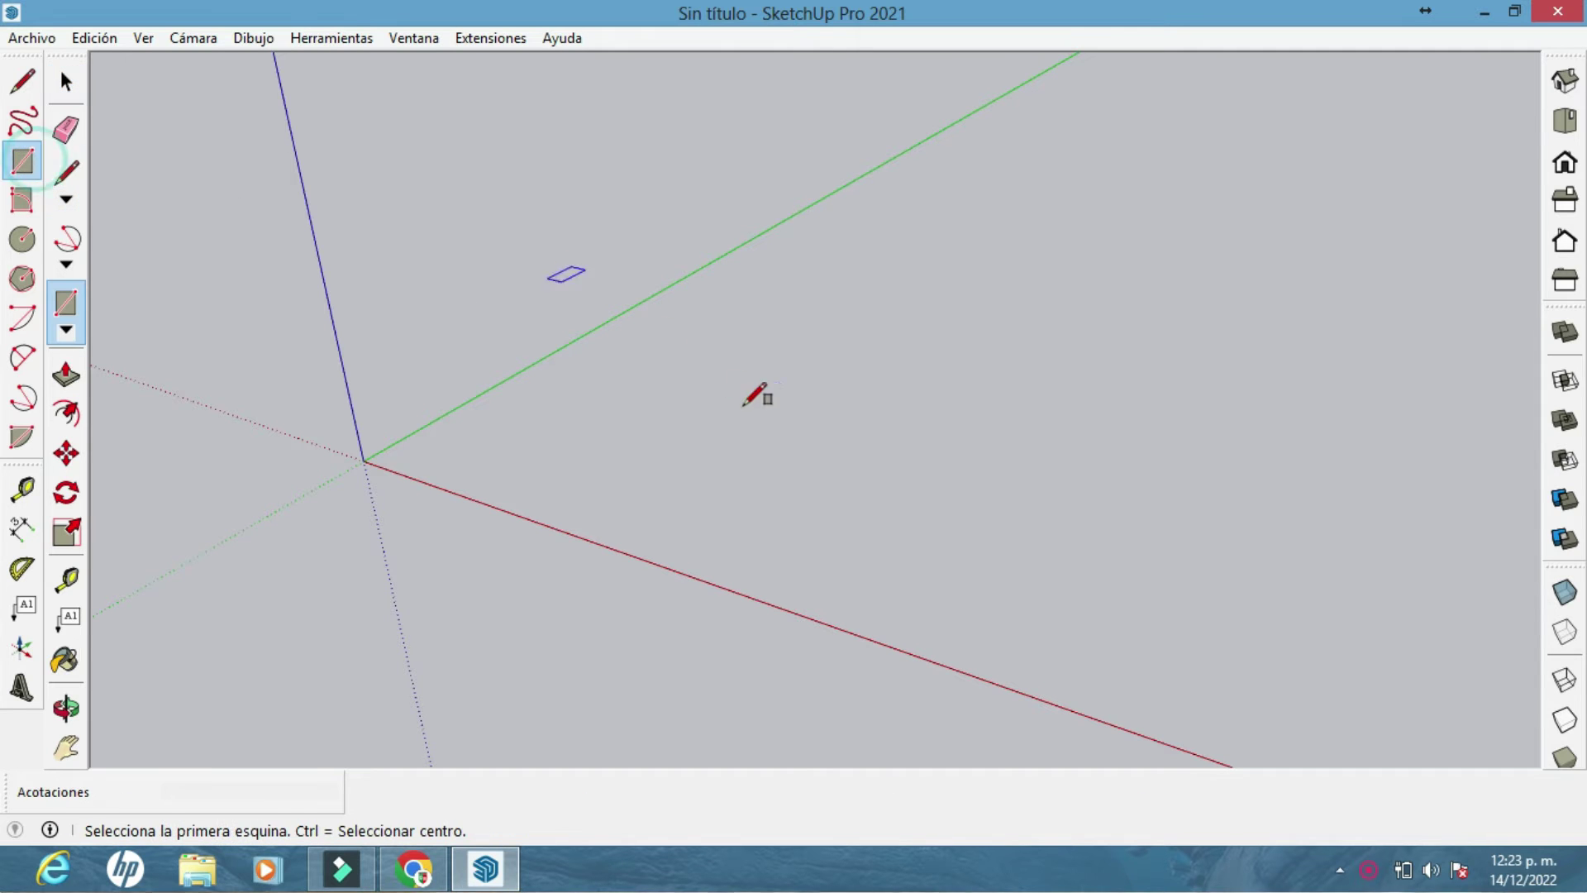
pyautogui.click(746, 516)
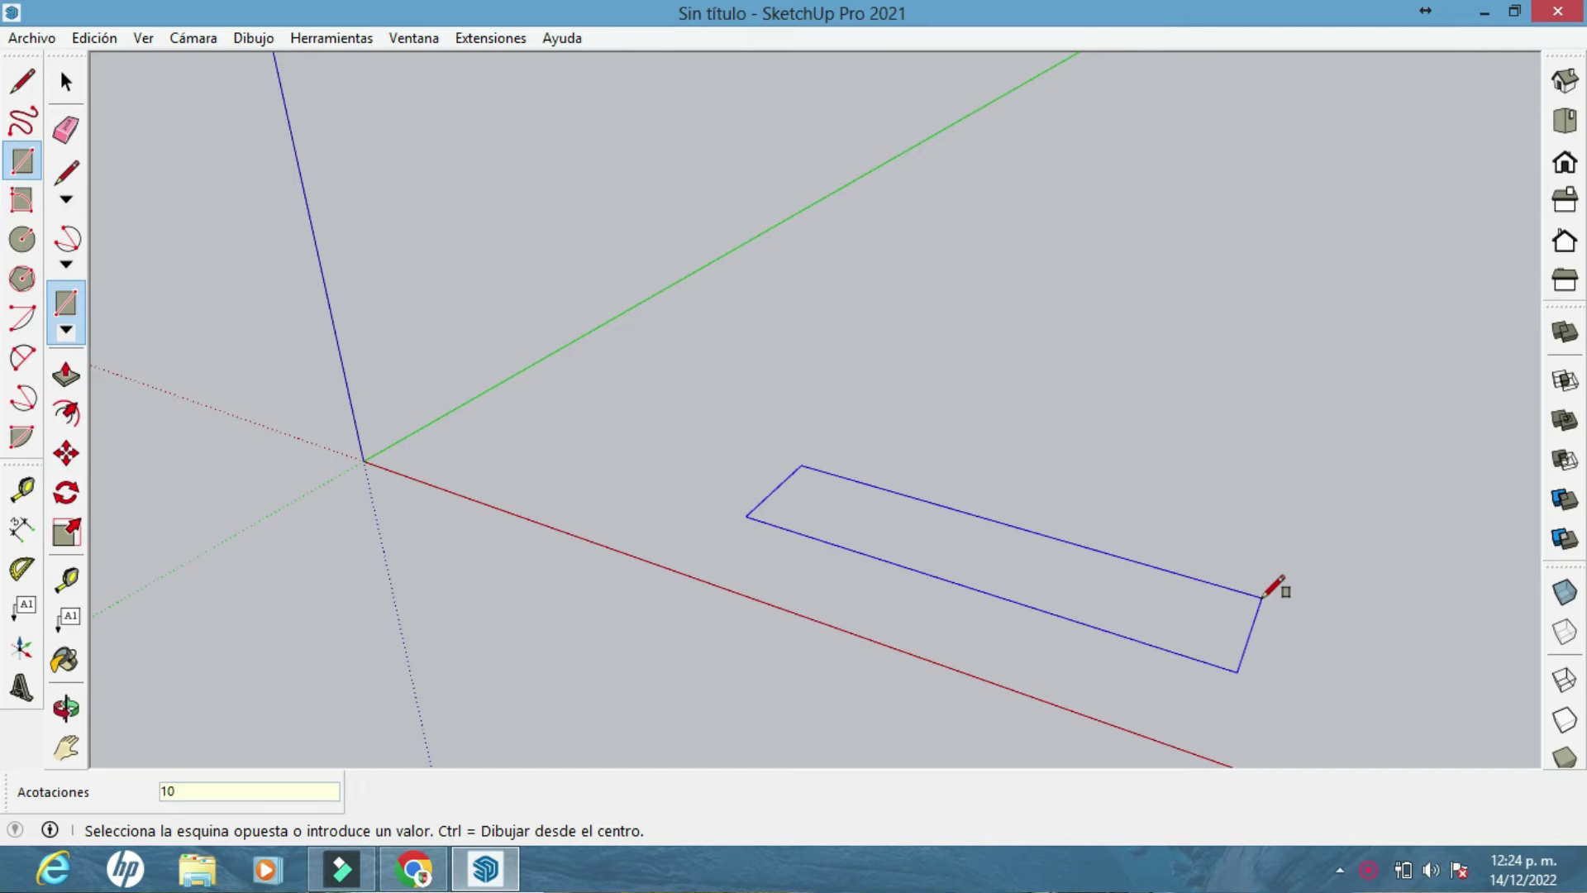
pyautogui.press('Return')
pyautogui.moveTo(1264, 601); pyautogui.dragTo(1033, 610, button='middle')
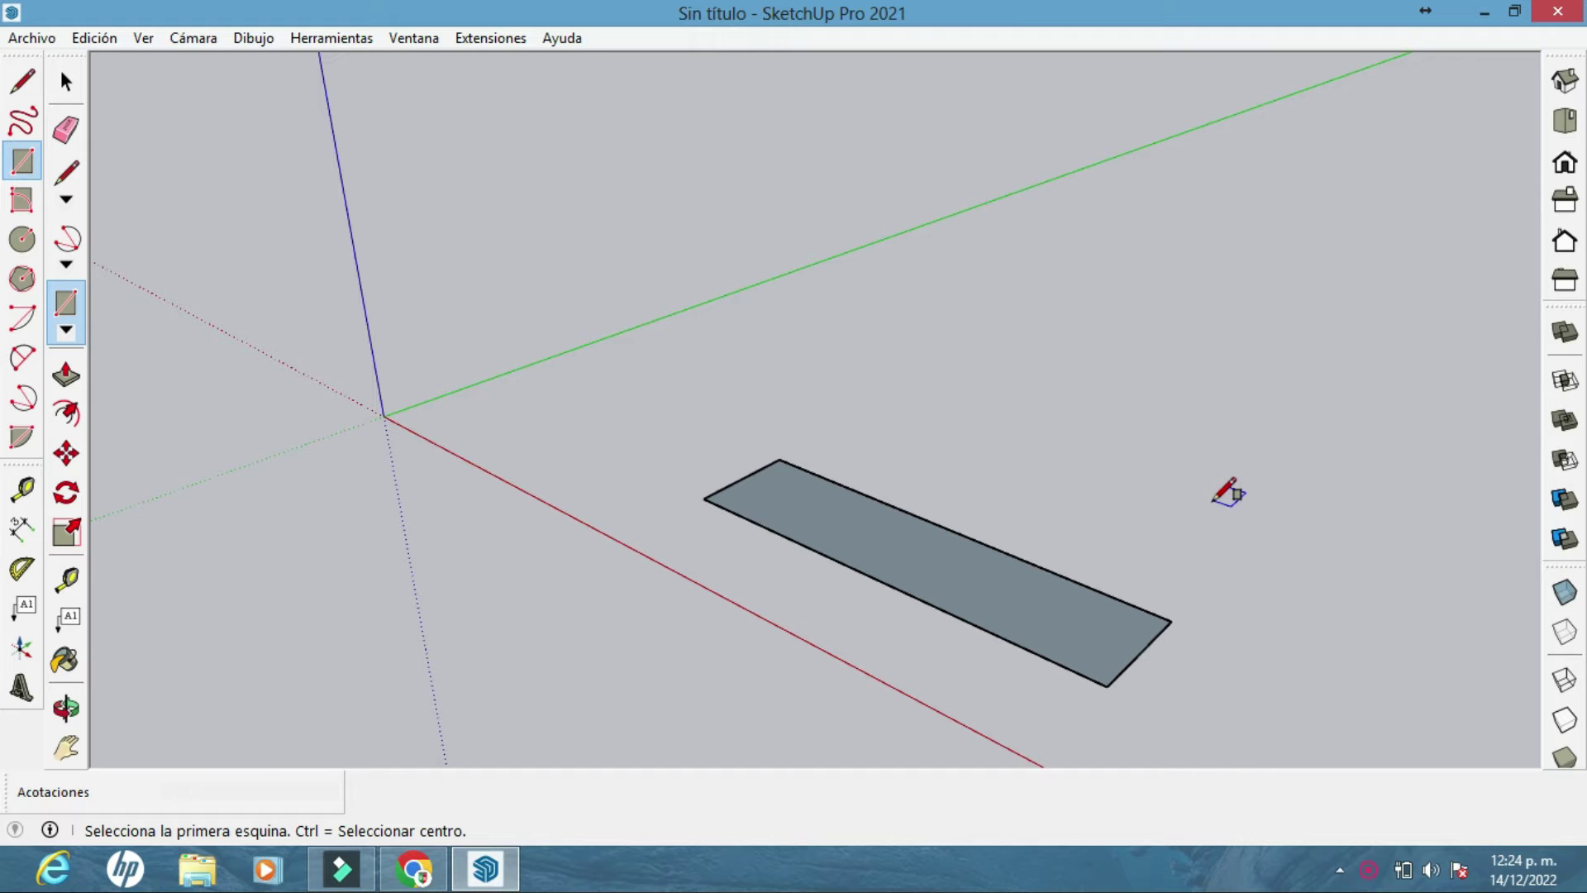
# Change only the rectangle's second dimension several times, entering ,15, ,25, a larger value, and finally ,25
pyautogui.write(',25')
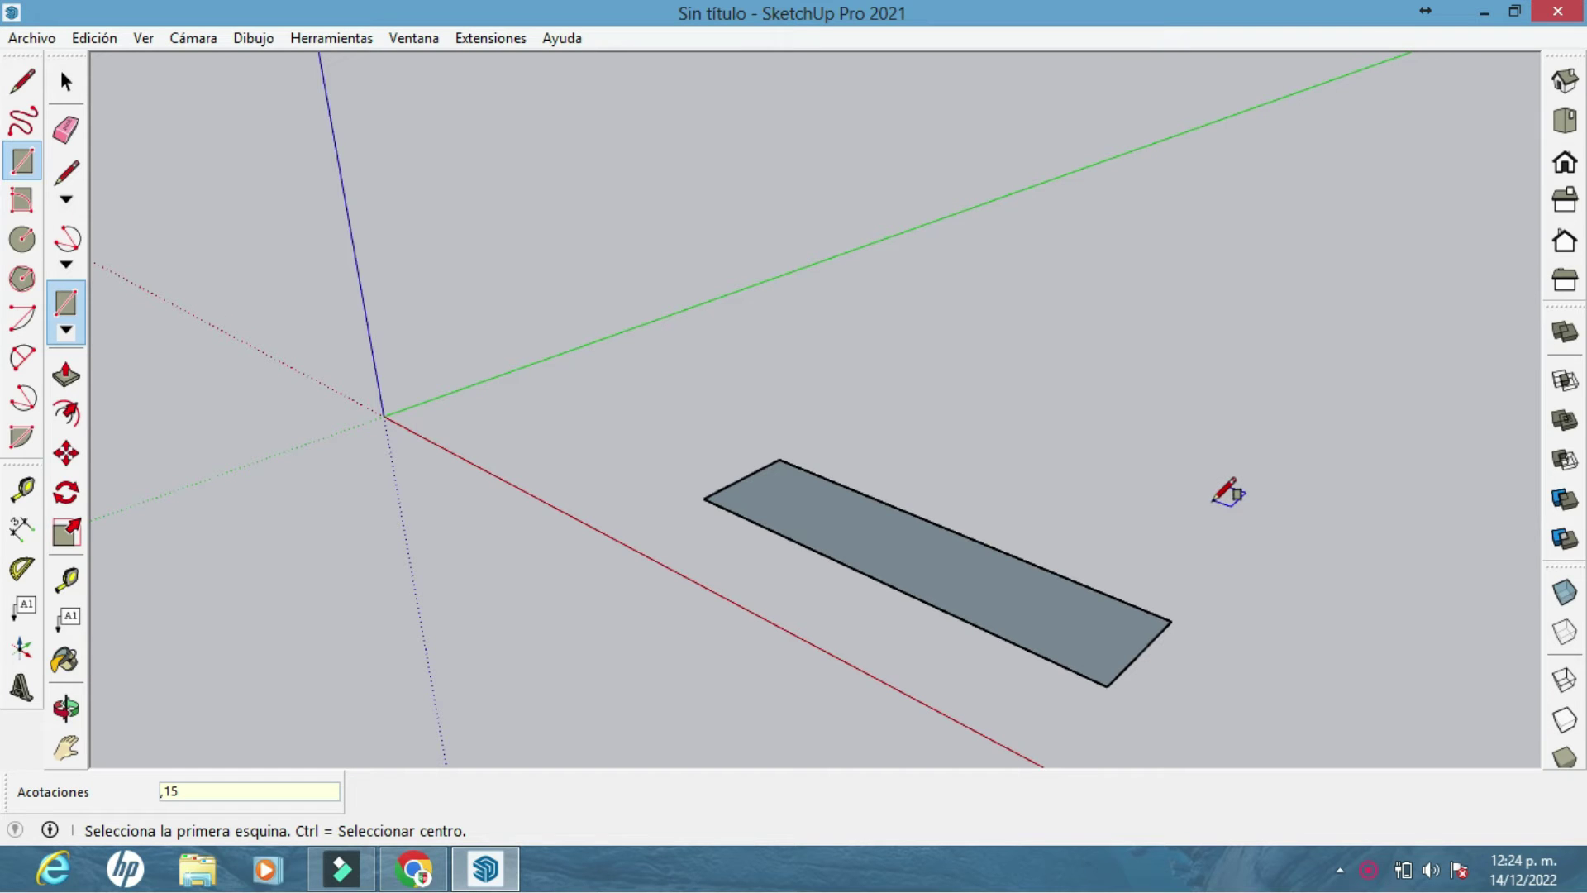
pyautogui.press('Return')
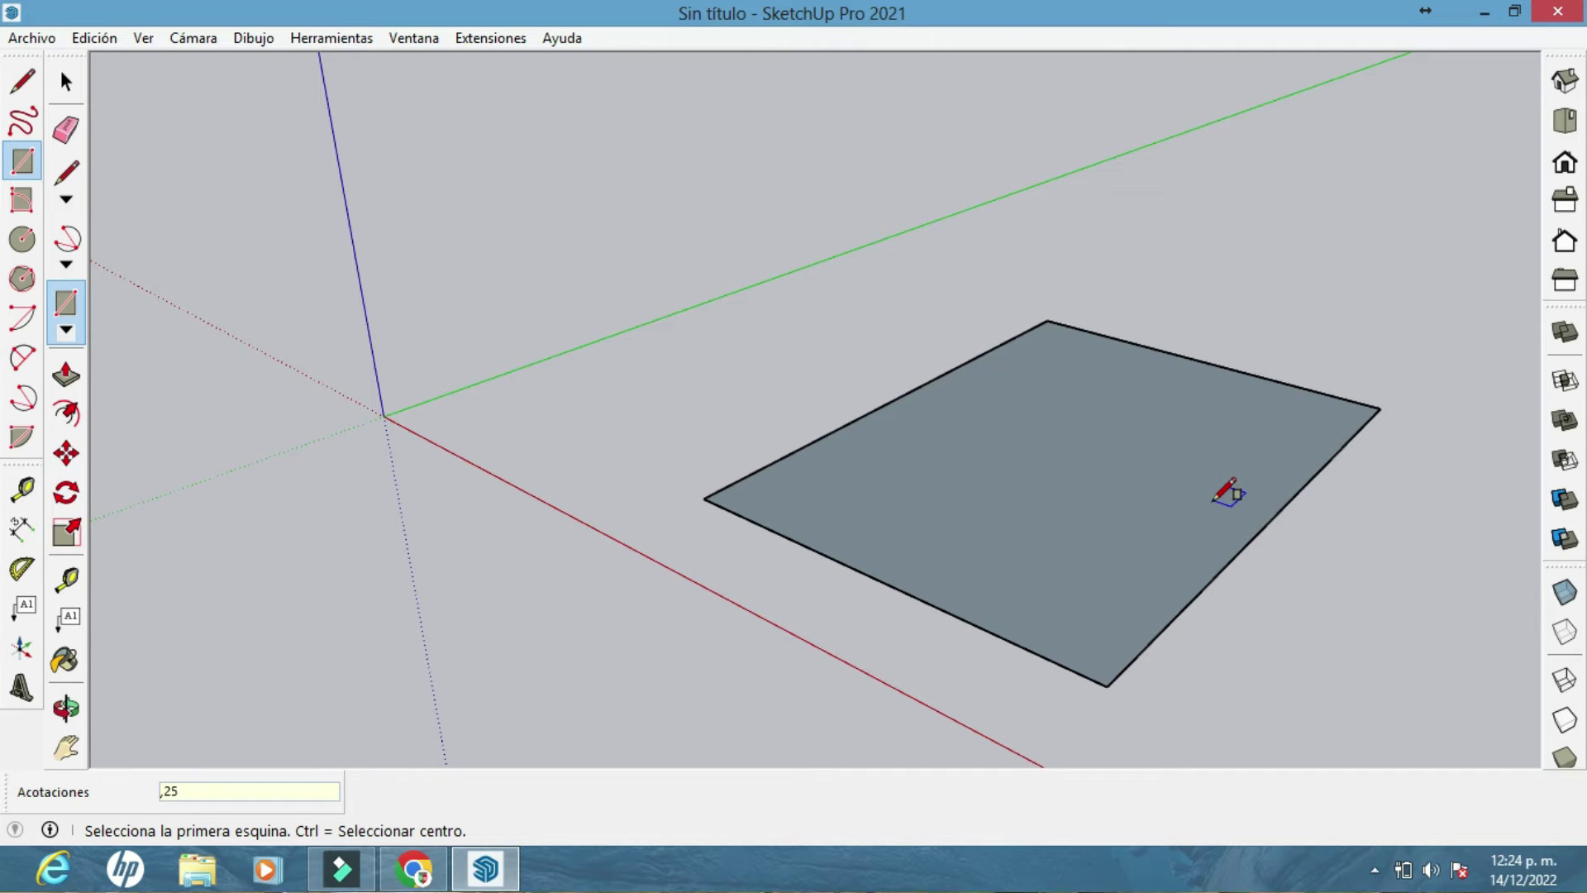
pyautogui.press('Return')
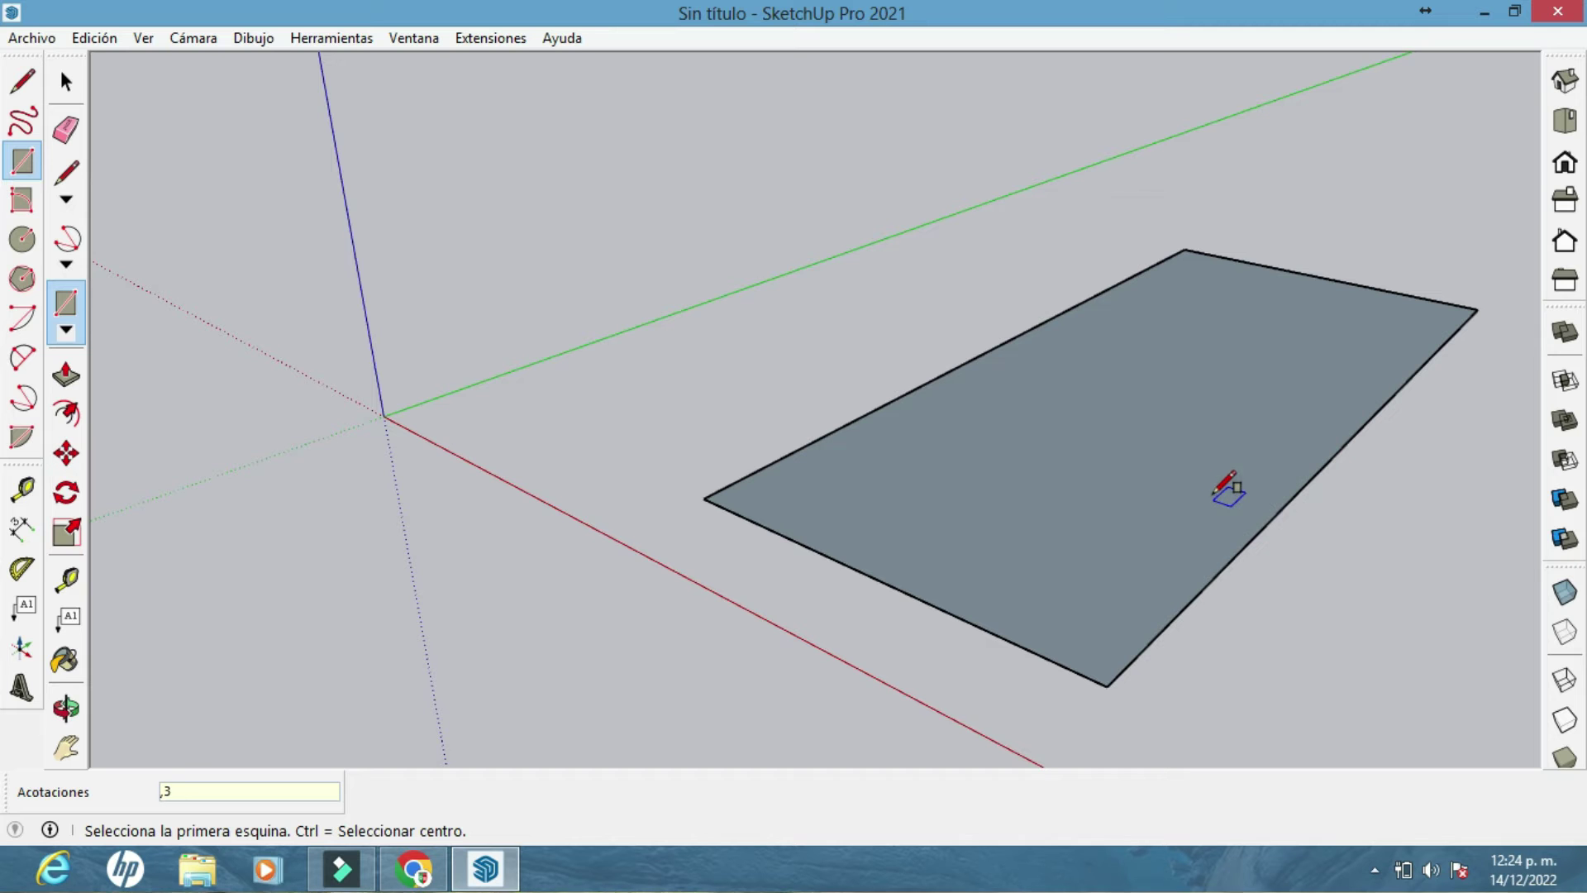
pyautogui.press('Return')
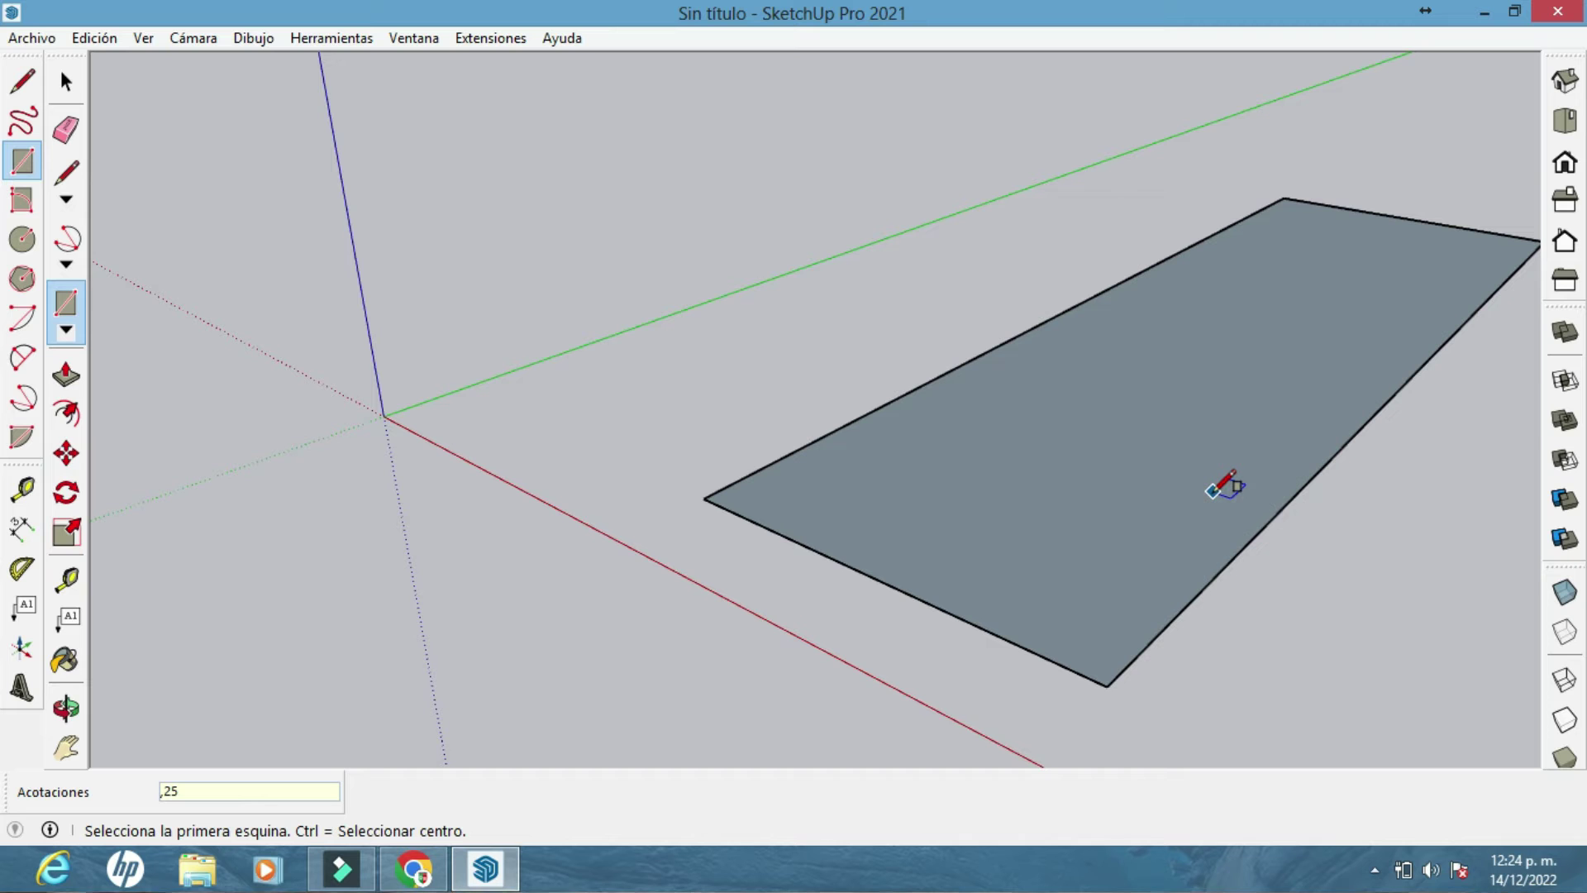
pyautogui.press('Return')
# Dimension the rectangle's short front edge and its adjacent long edge, placing both dimensions outside the face
pyautogui.click(21, 529)
pyautogui.click(702, 498)
pyautogui.click(1108, 684)
pyautogui.click(1077, 712)
pyautogui.click(1108, 686)
pyautogui.click(1475, 312)
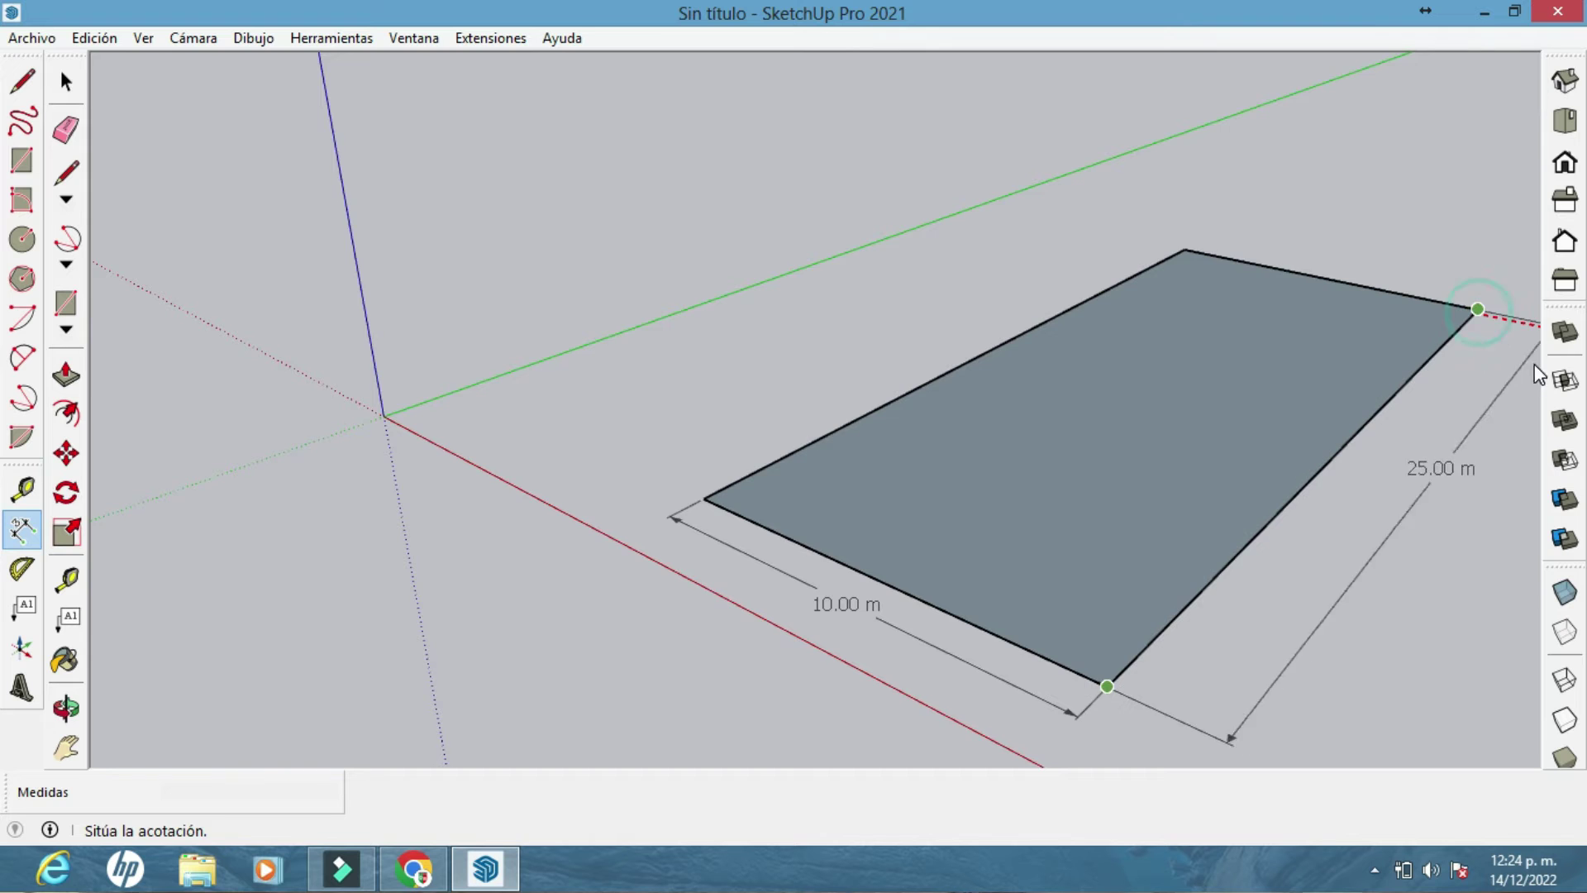
pyautogui.click(1488, 364)
pyautogui.scroll(-2, 1411, 410)
pyautogui.scroll(2, 1364, 421)
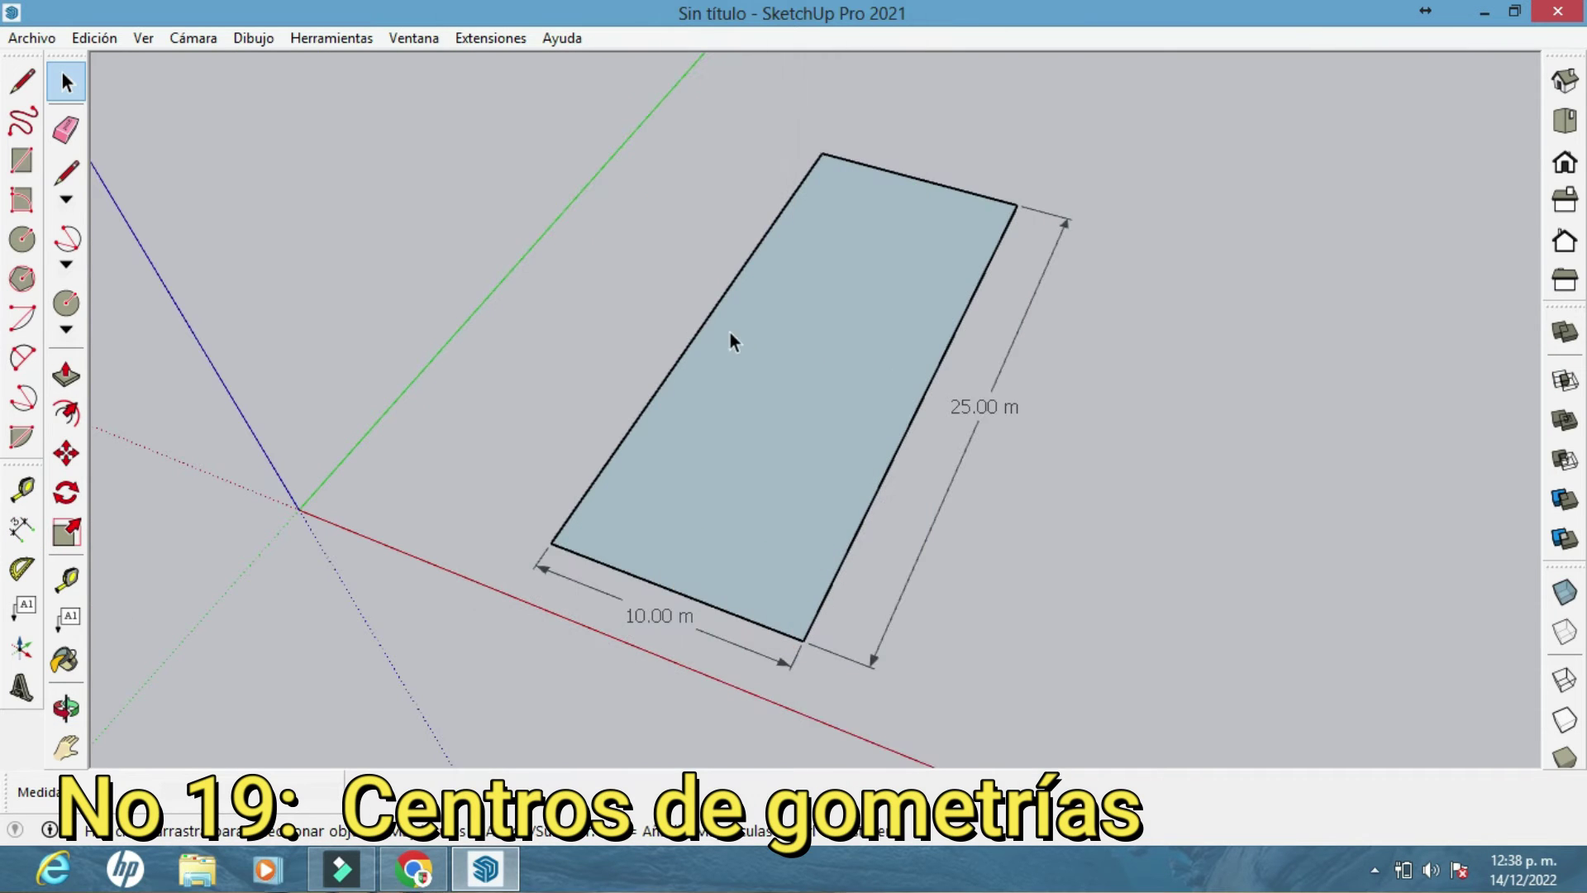
# Draw two lines between opposite corners of the rectangle, forming both of its diagonals
pyautogui.press('space')
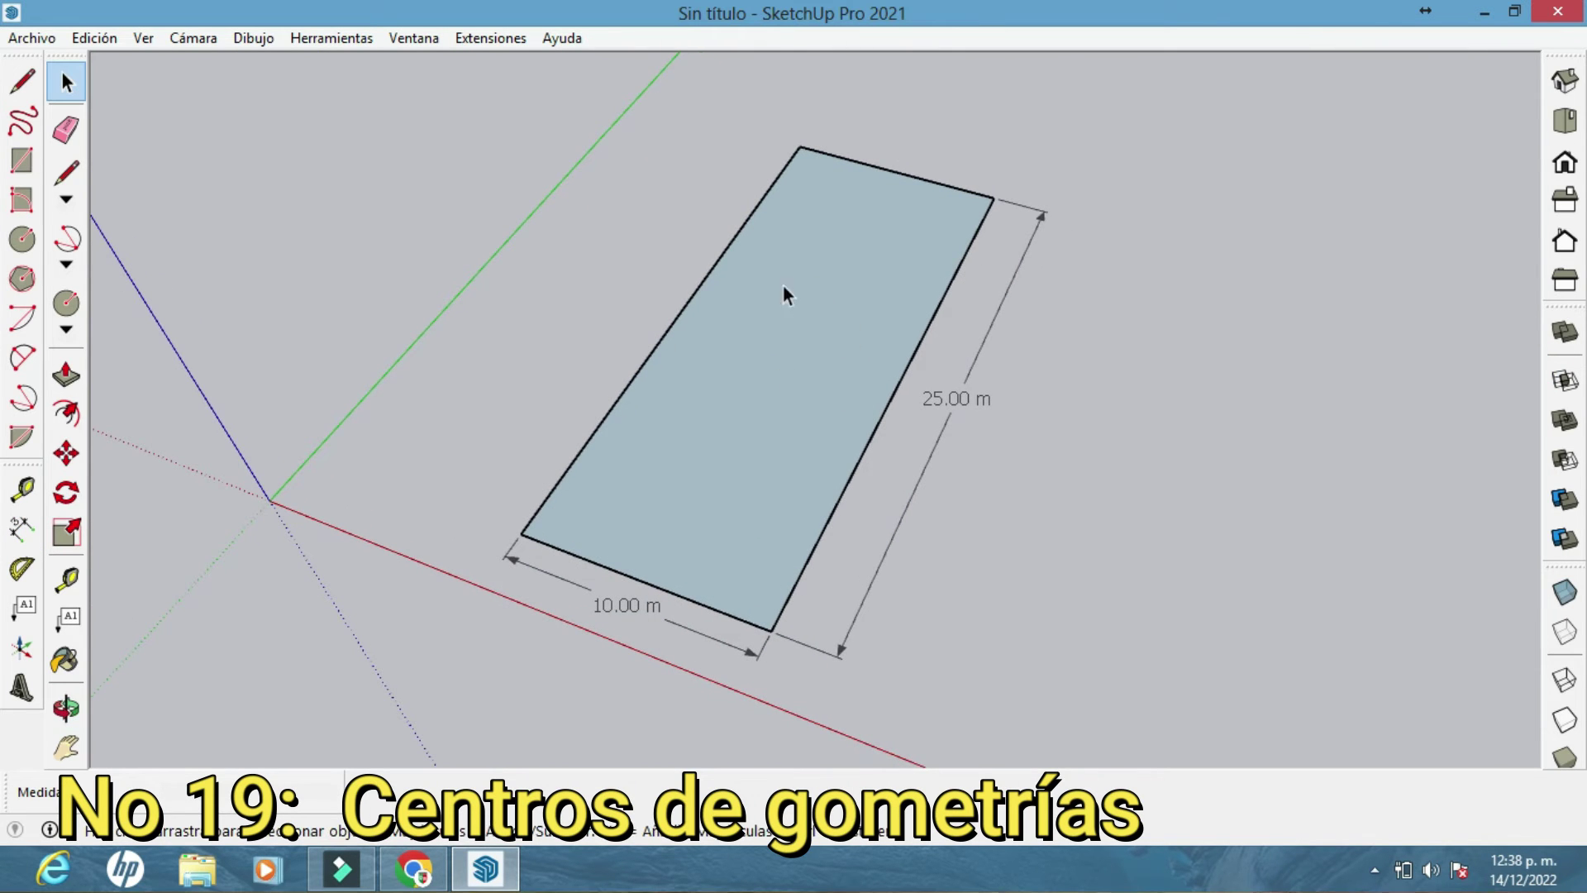
pyautogui.scroll(2, 835, 360)
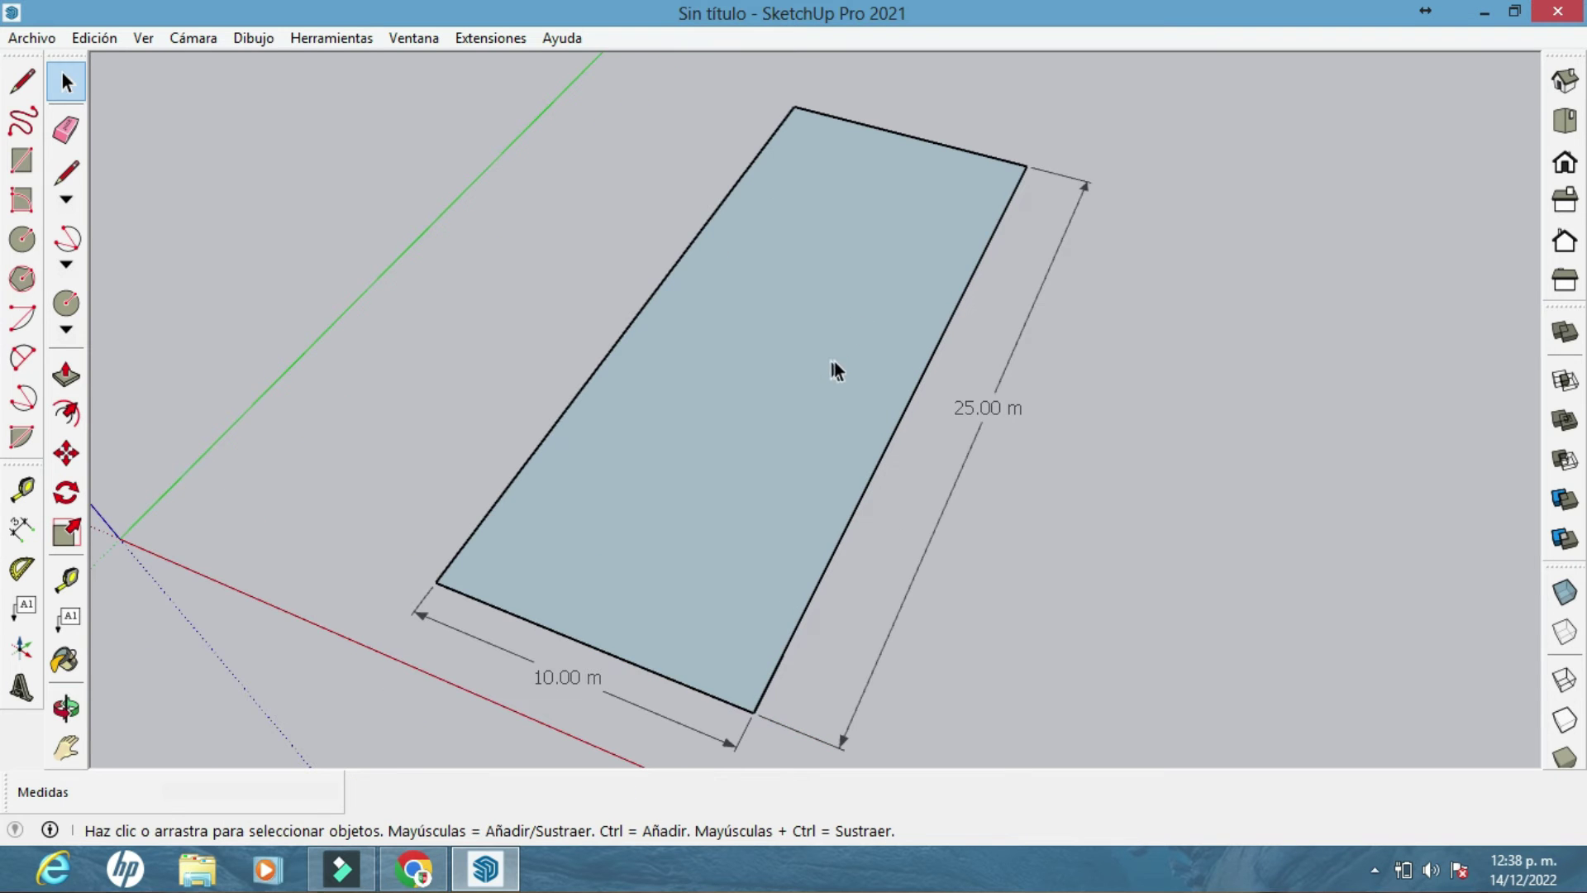
pyautogui.click(55, 175)
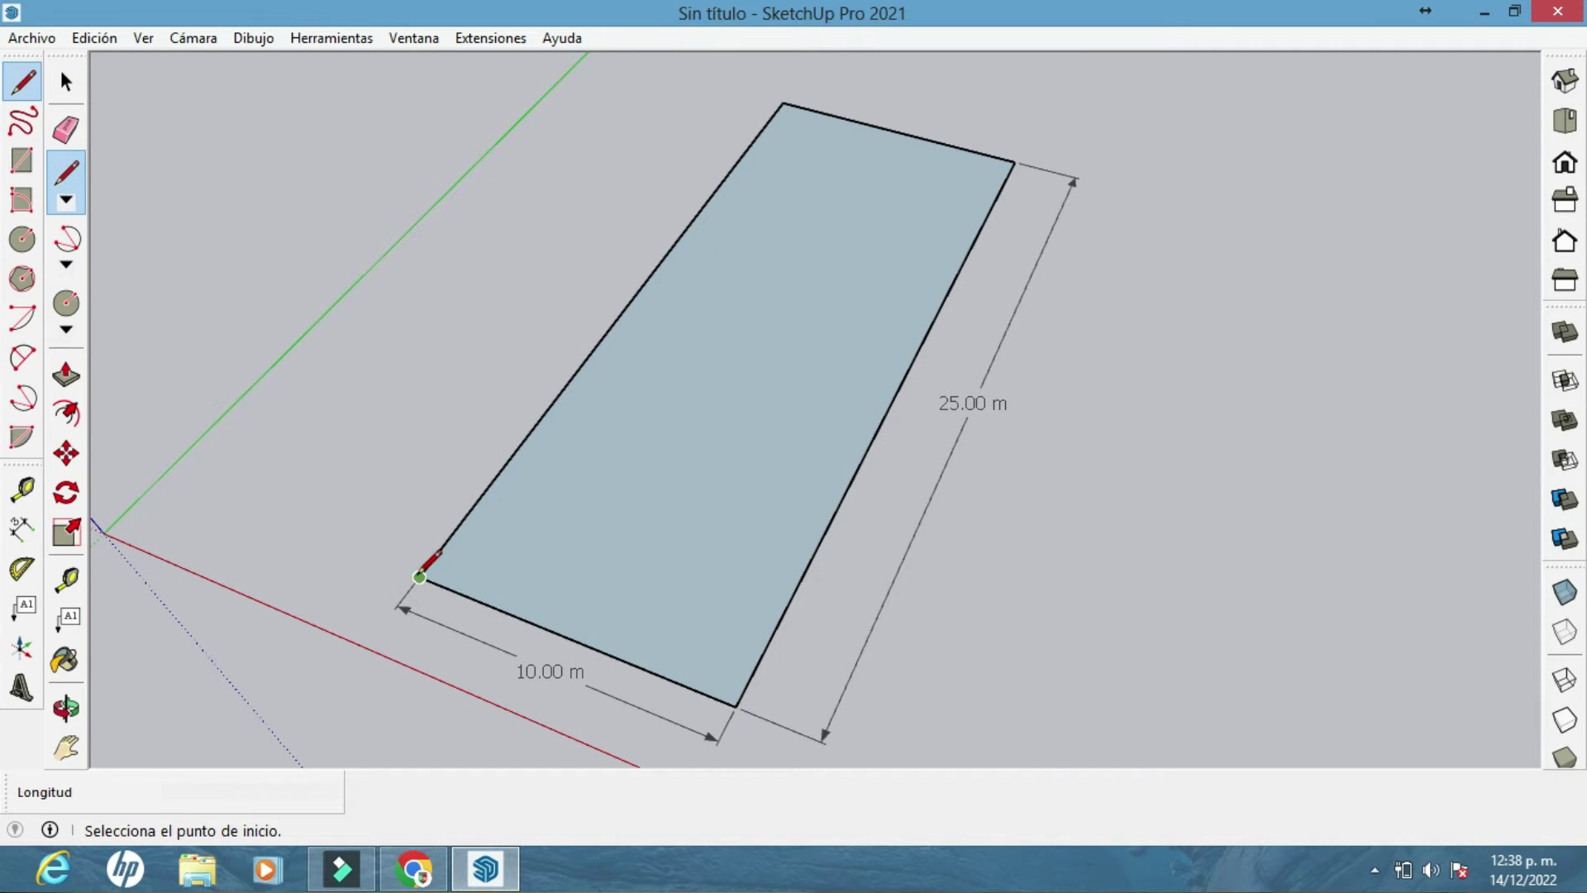
pyautogui.click(420, 576)
pyautogui.click(1014, 163)
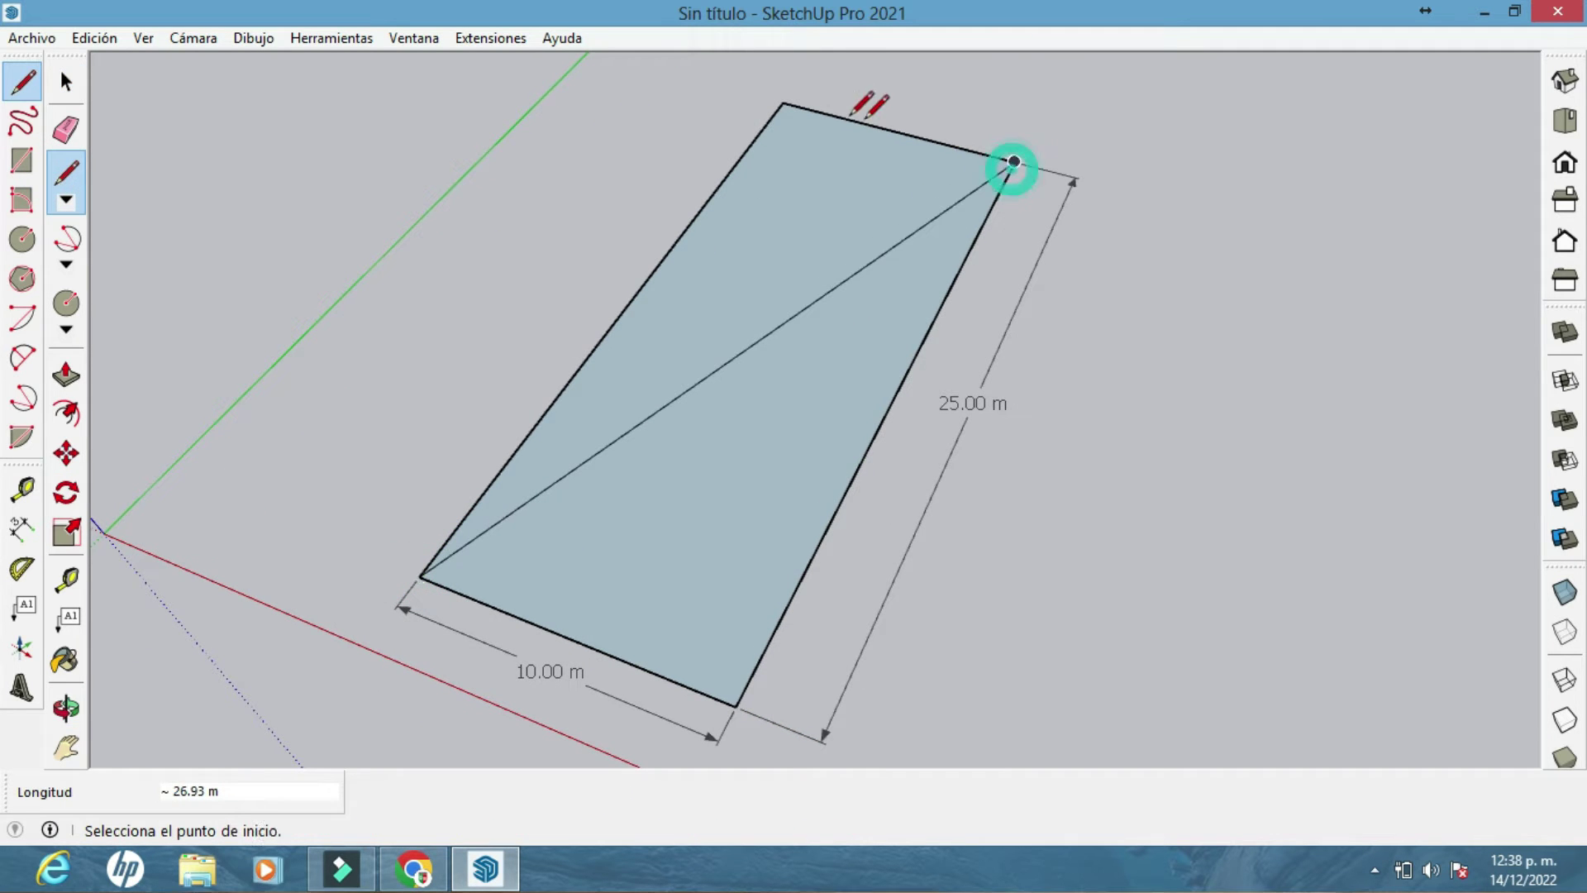
pyautogui.click(783, 103)
pyautogui.click(736, 707)
pyautogui.press('space')
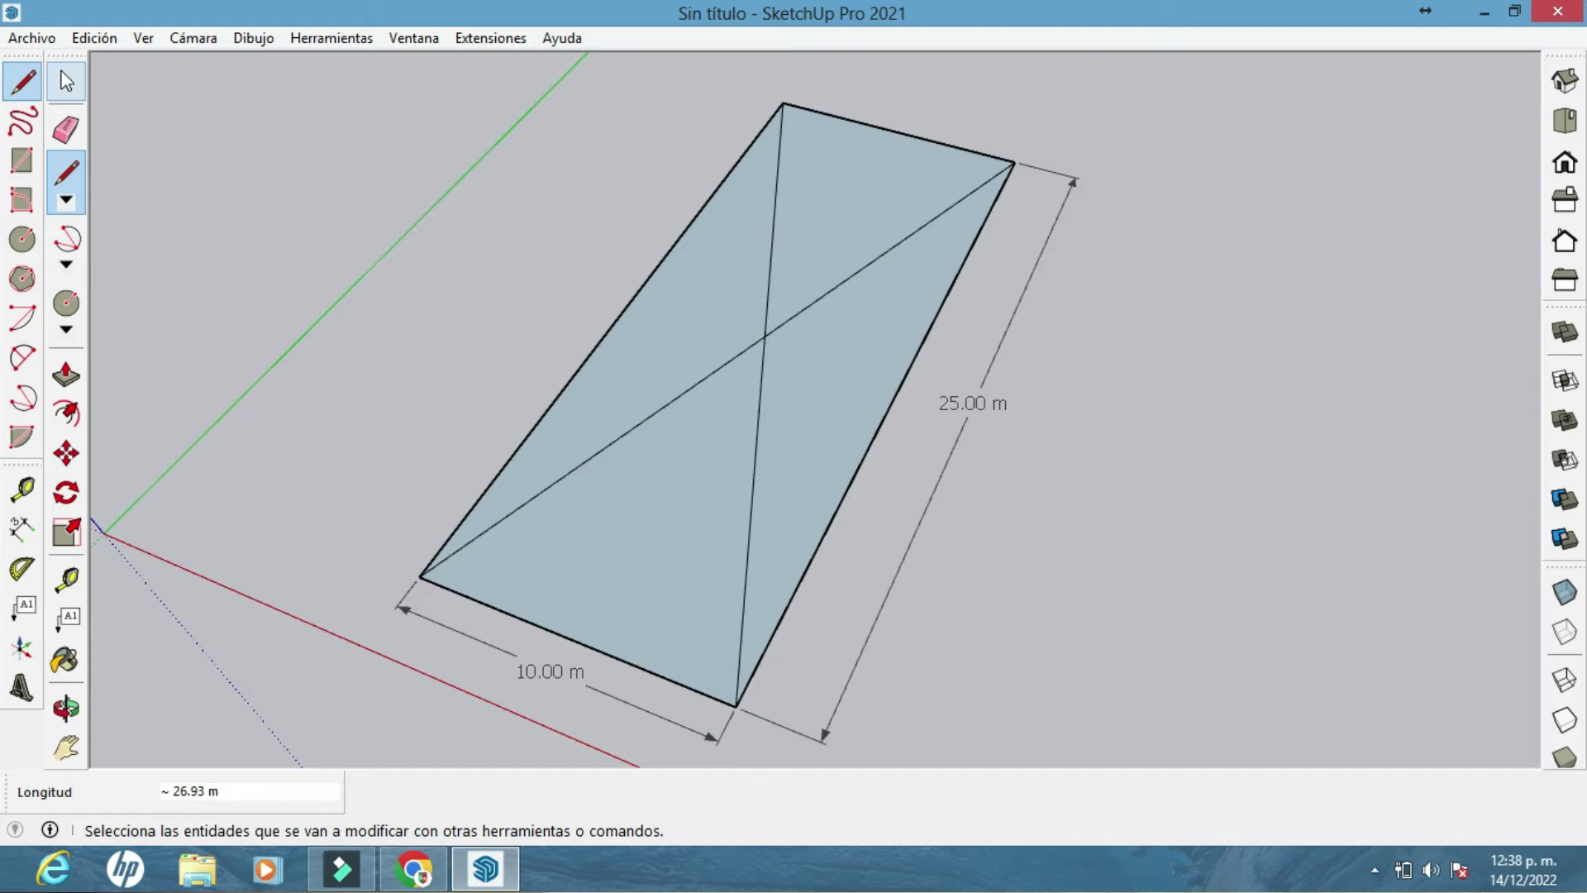
# Select the triangular faces between the diagonals one after another, and undo both diagonal lines
pyautogui.click(66, 81)
pyautogui.click(662, 308)
pyautogui.click(793, 242)
pyautogui.click(836, 399)
pyautogui.click(711, 449)
pyautogui.click(709, 340)
pyautogui.click(821, 269)
pyautogui.hotkey('ctrl', 'z')
pyautogui.hotkey('ctrl', 'z')
# Create tape-measure guide lines along both diagonals of the rectangle, from corner to opposite corner
pyautogui.click(22, 488)
pyautogui.click(419, 577)
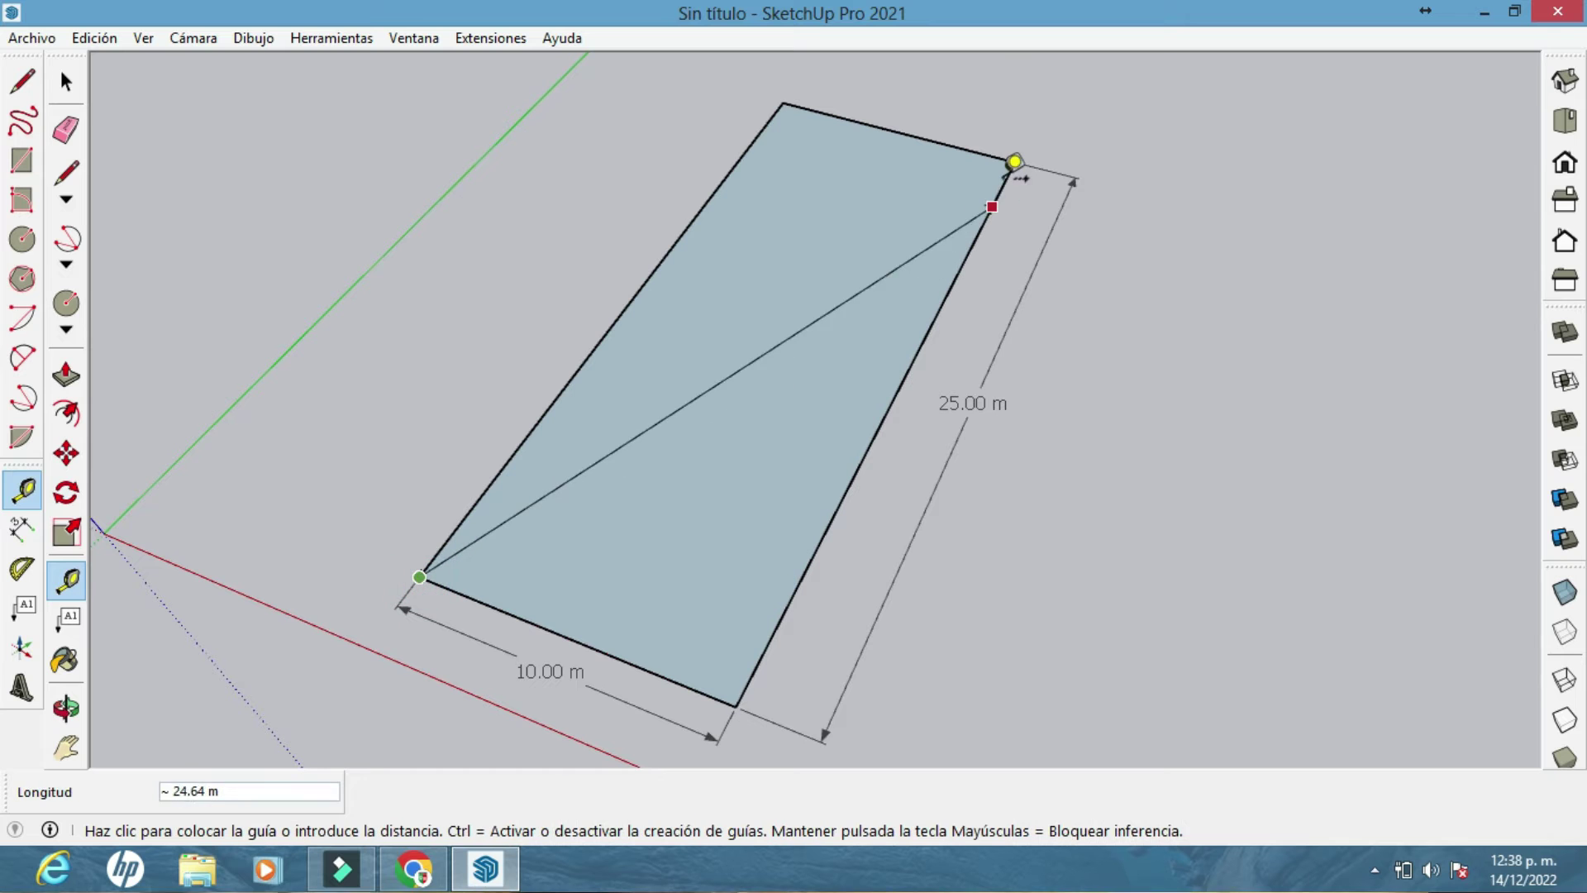
pyautogui.click(1016, 157)
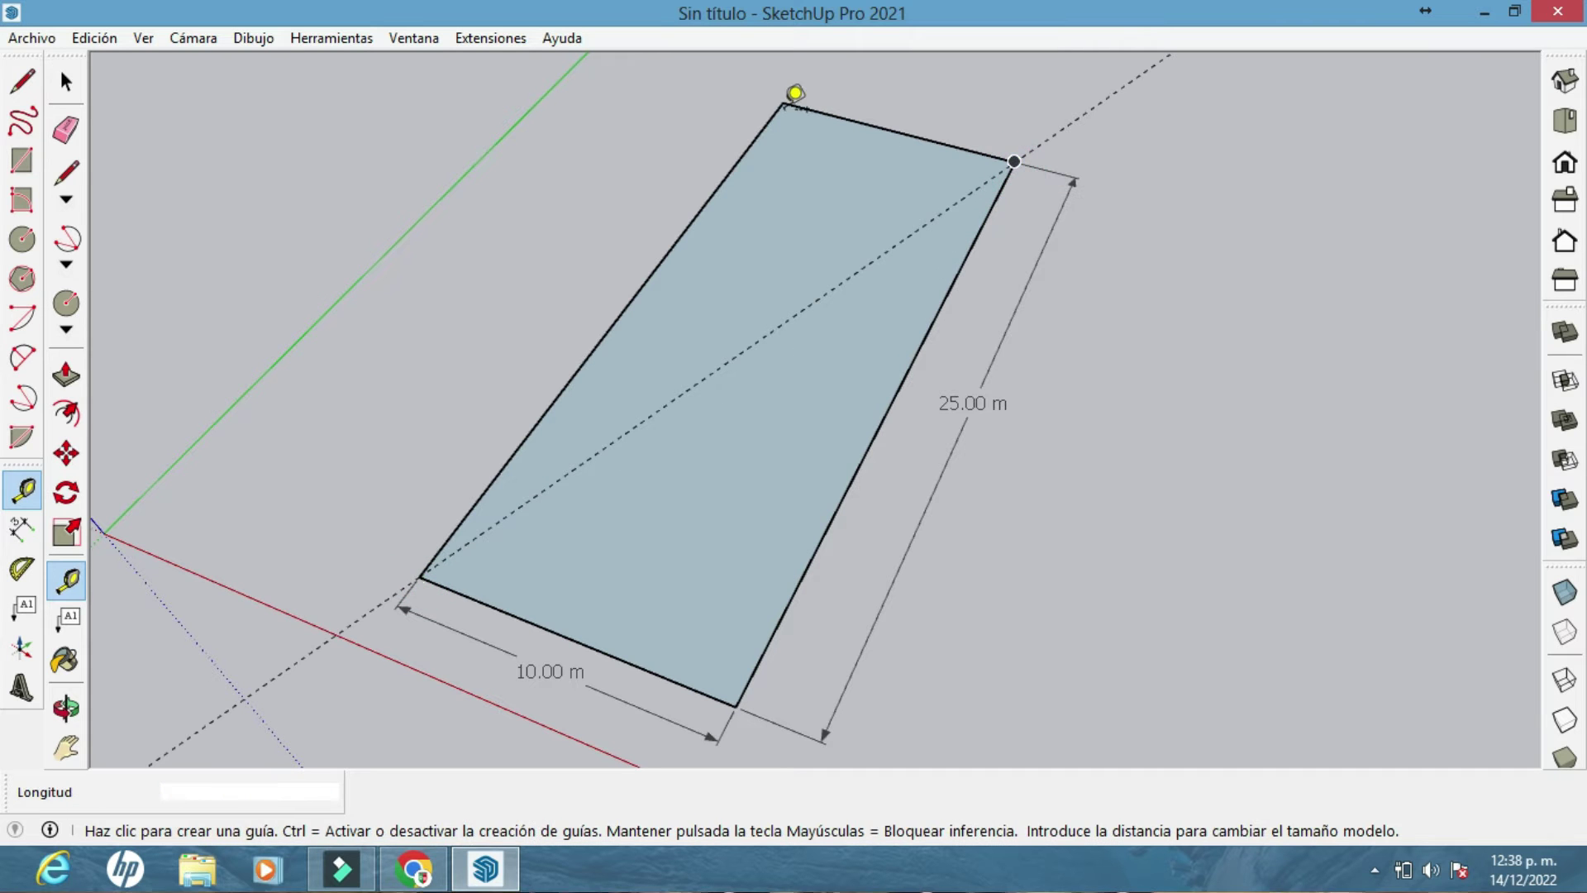
pyautogui.click(782, 104)
pyautogui.click(737, 688)
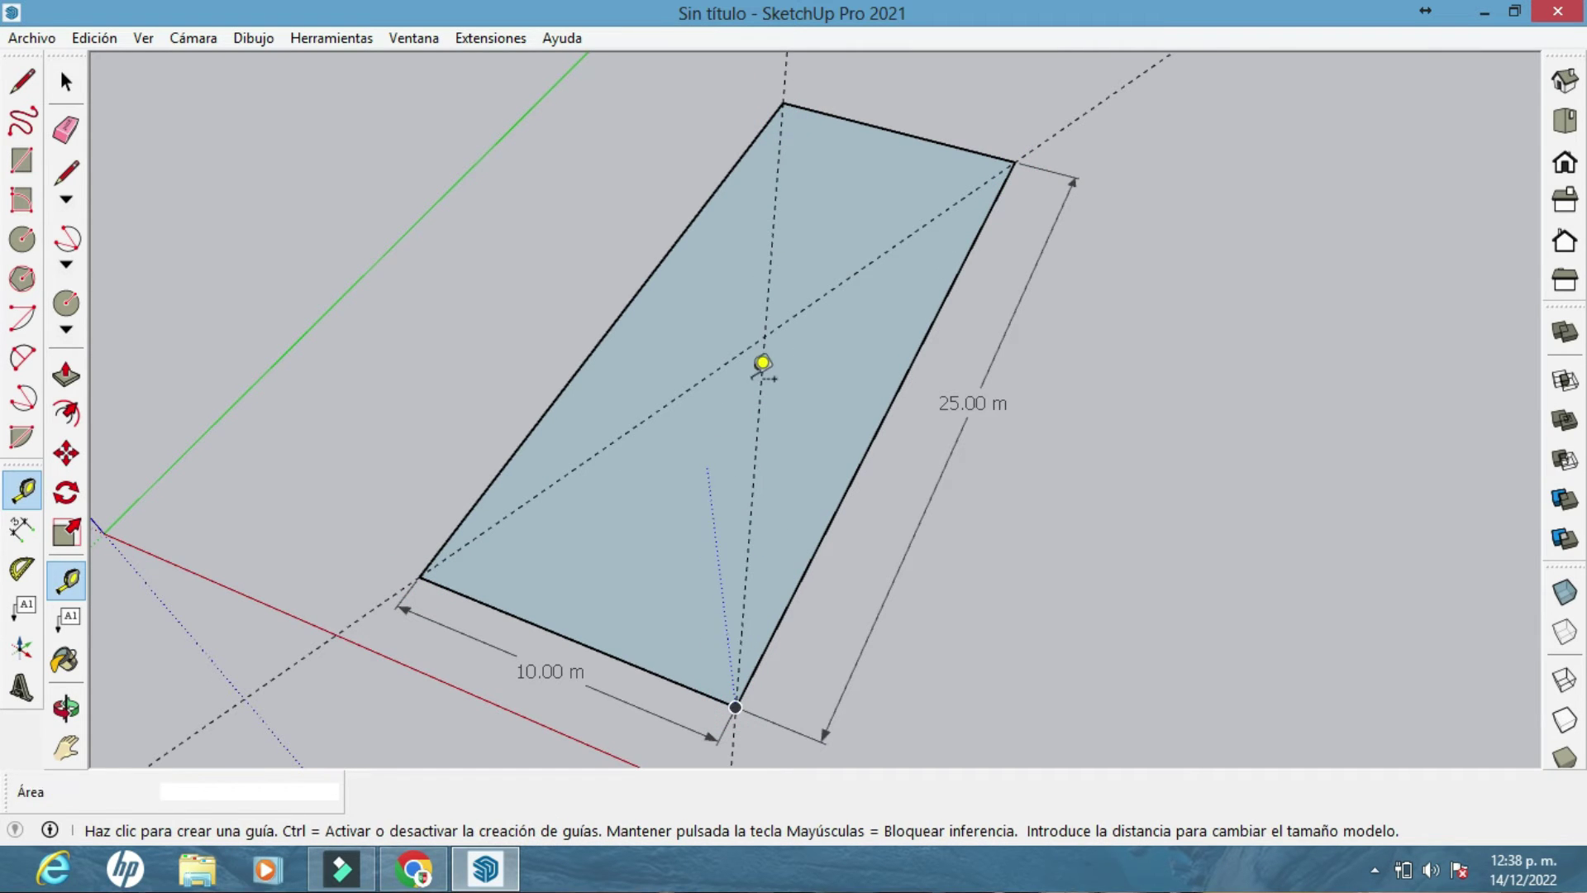
# Draw a circle with a radius of about 3.29 m centred on the intersection of the two diagonal guides
pyautogui.click(67, 304)
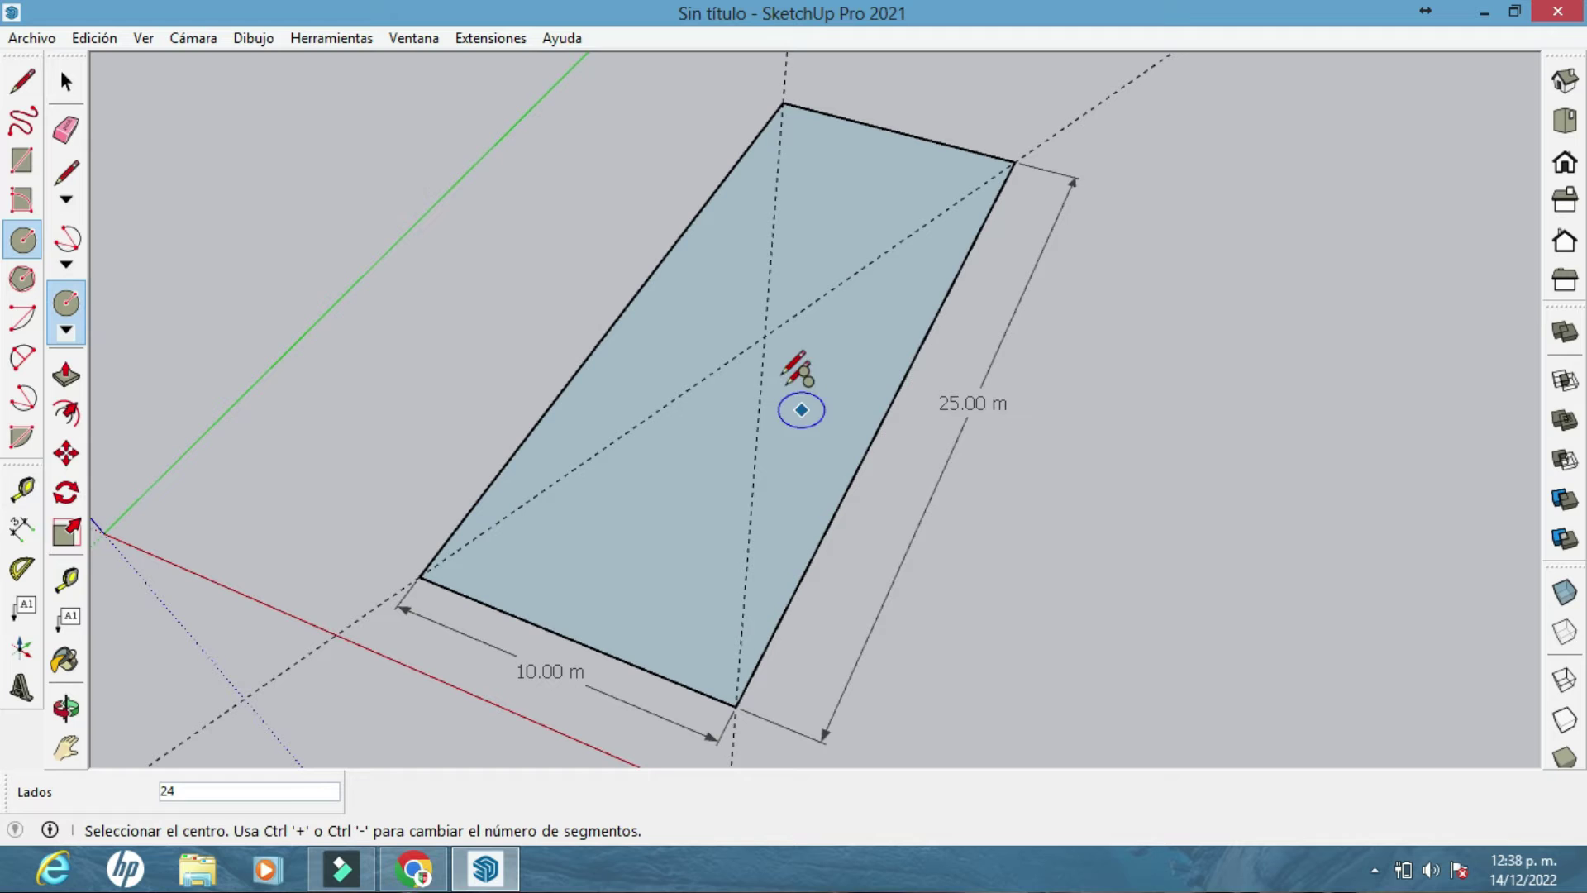
pyautogui.click(764, 336)
pyautogui.click(855, 294)
# Erase both diagonal guide lines, leaving the circle and the rectangle in place
pyautogui.click(65, 132)
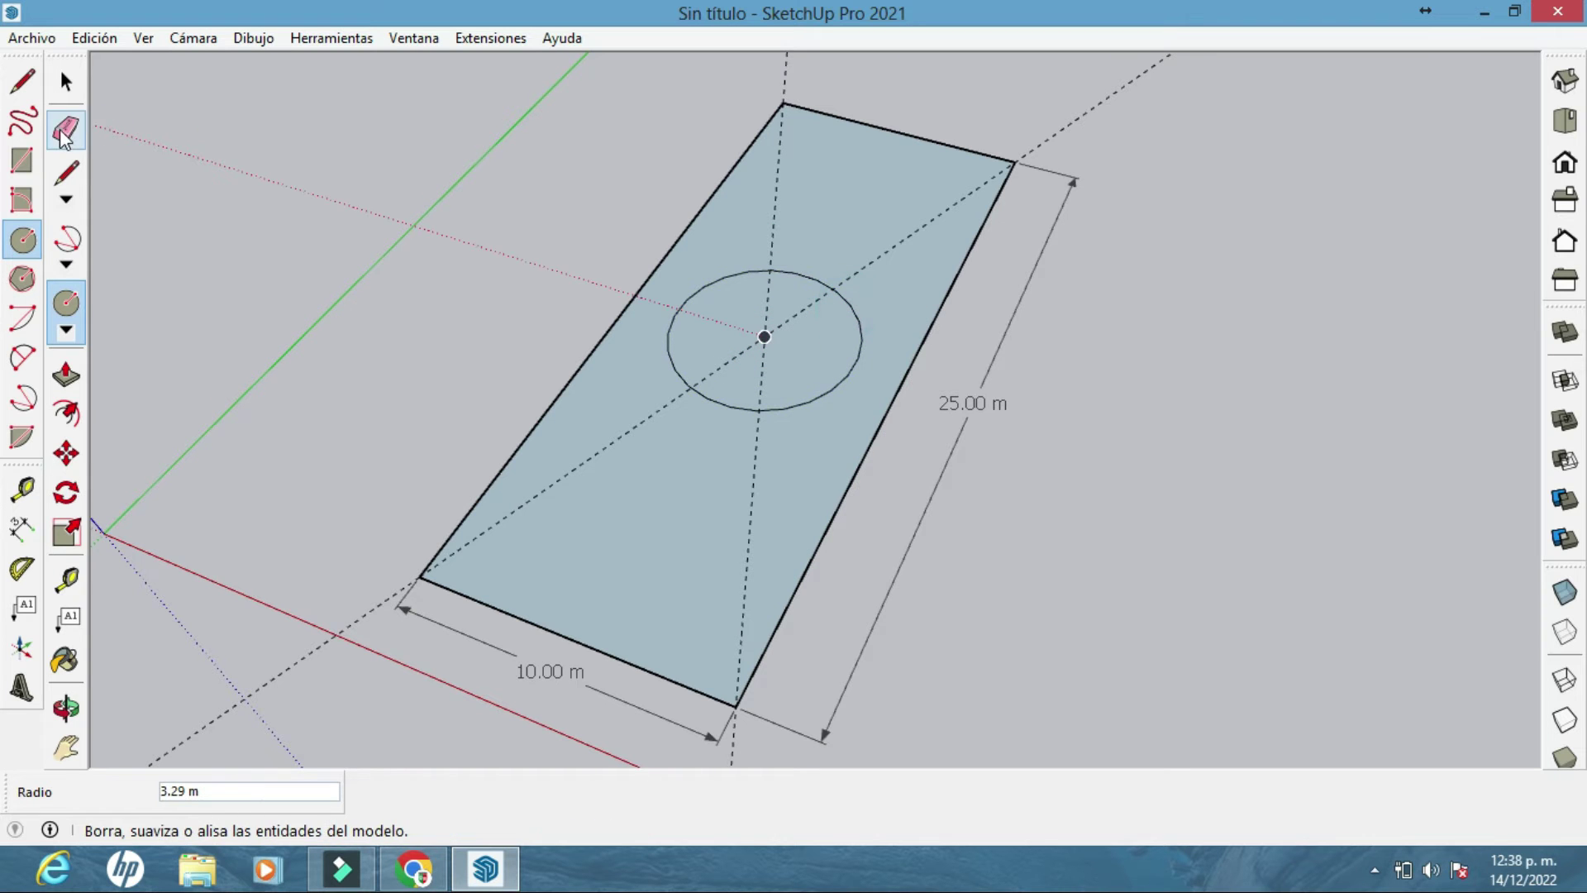
pyautogui.click(65, 132)
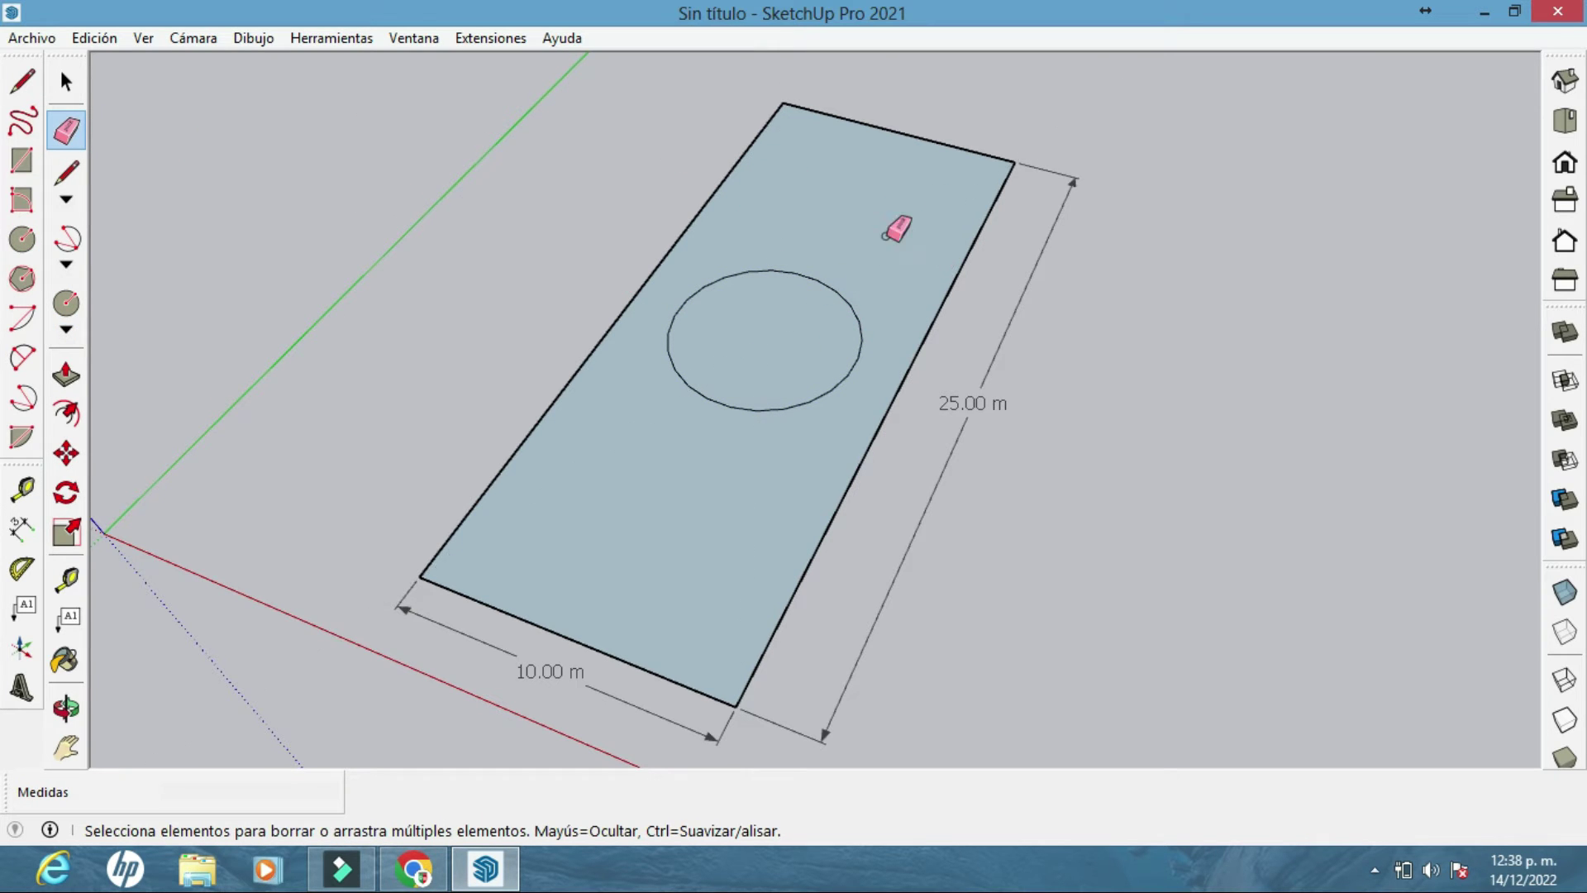
pyautogui.click(67, 81)
pyautogui.click(637, 553)
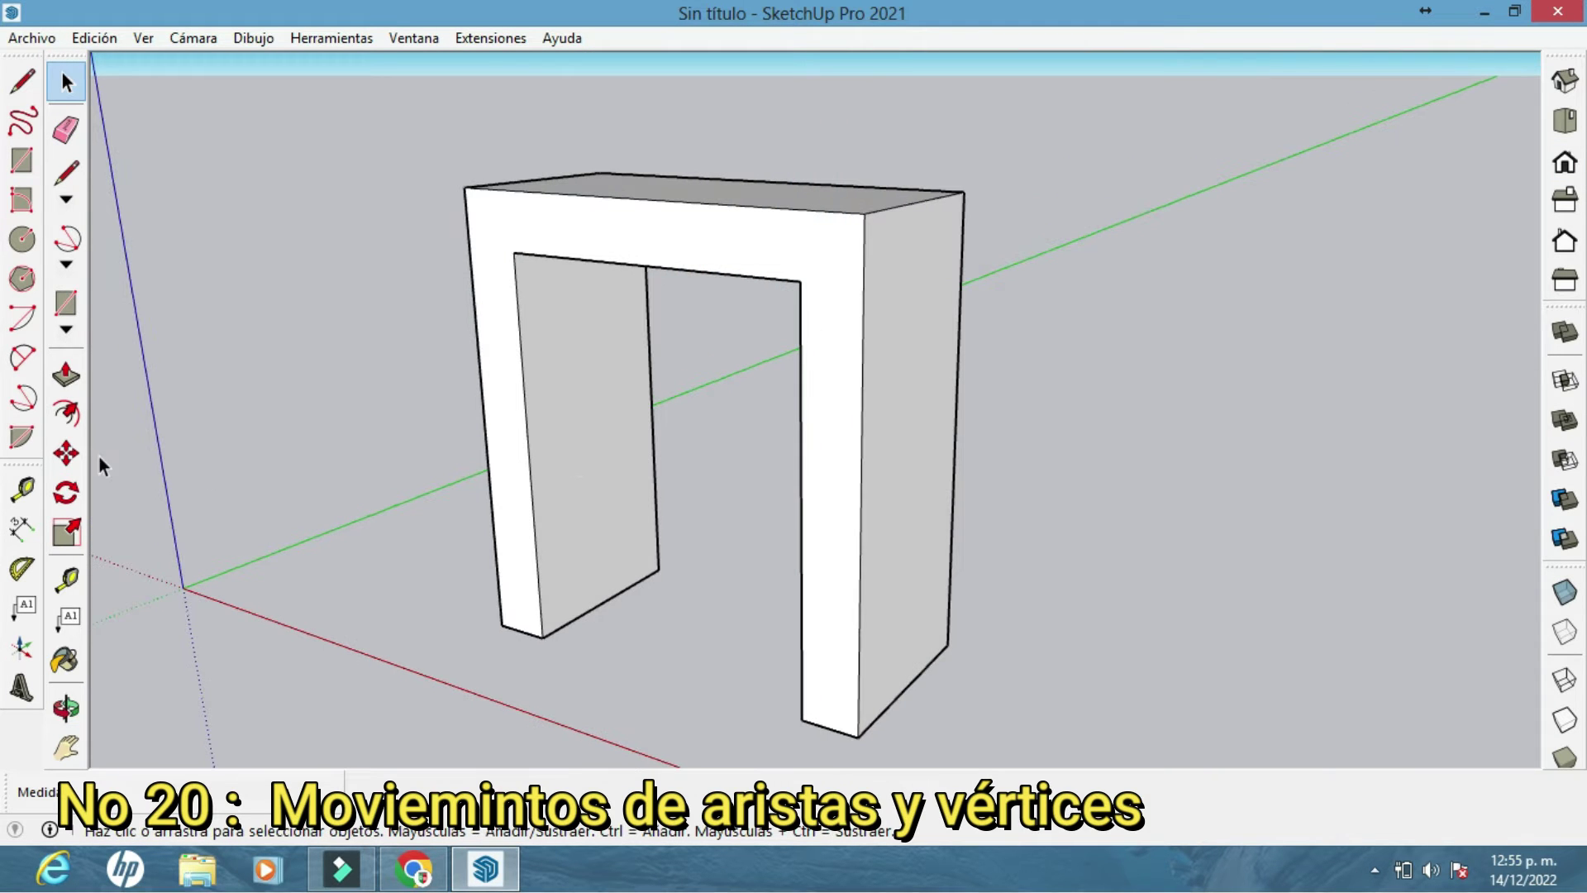
# Select the short top edge at the arch's outer end and move it outward, slanting the leg below it
pyautogui.moveTo(527, 395); pyautogui.dragTo(751, 445, button='middle')
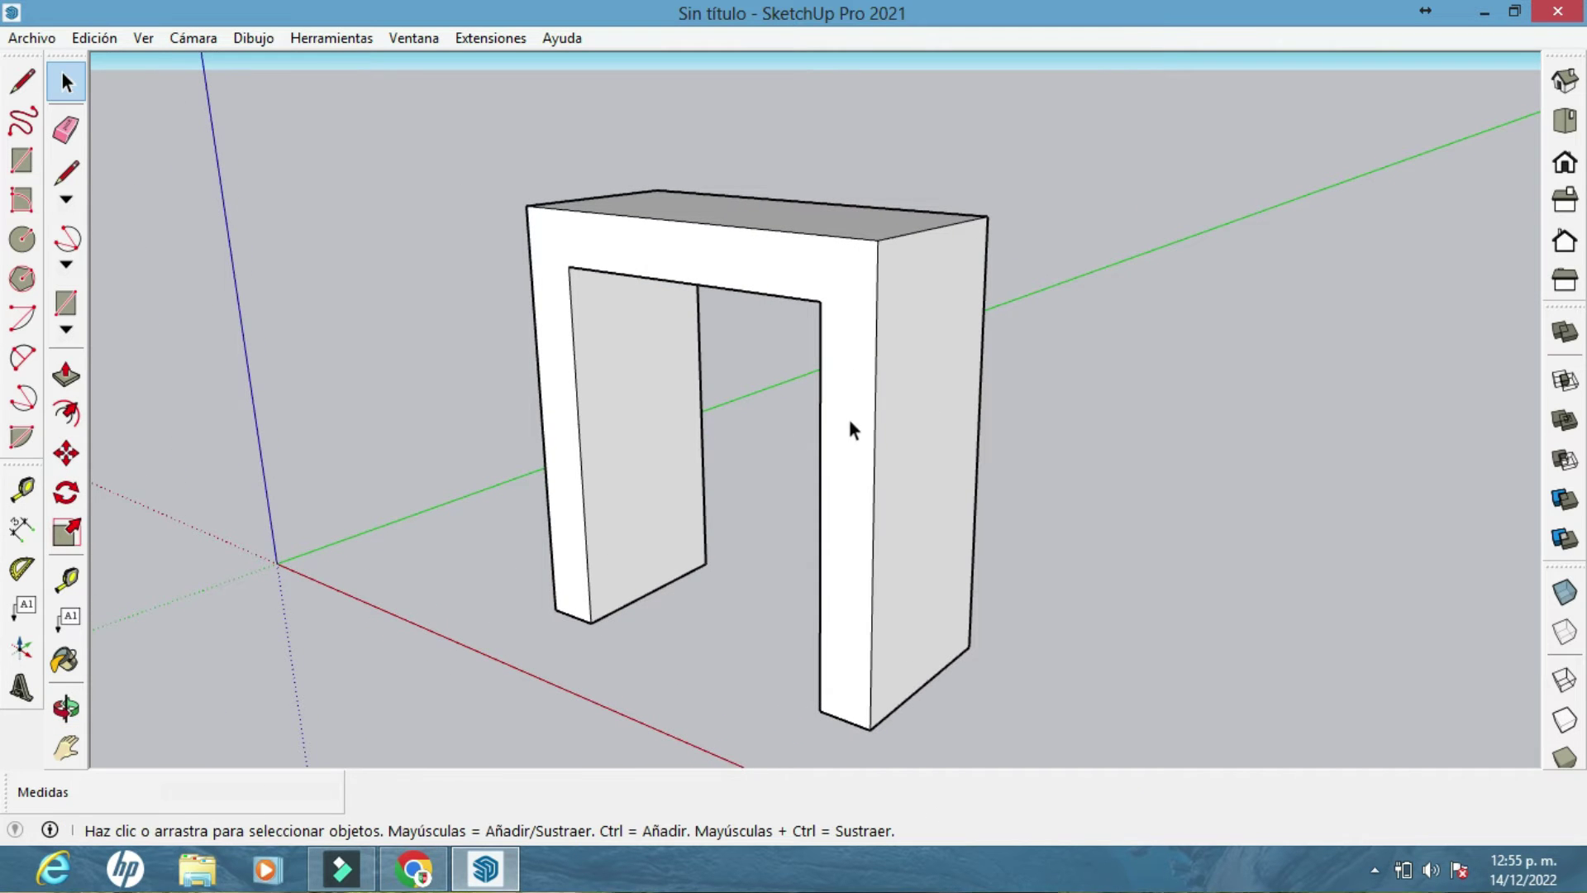
pyautogui.moveTo(846, 364); pyautogui.dragTo(789, 442, button='middle')
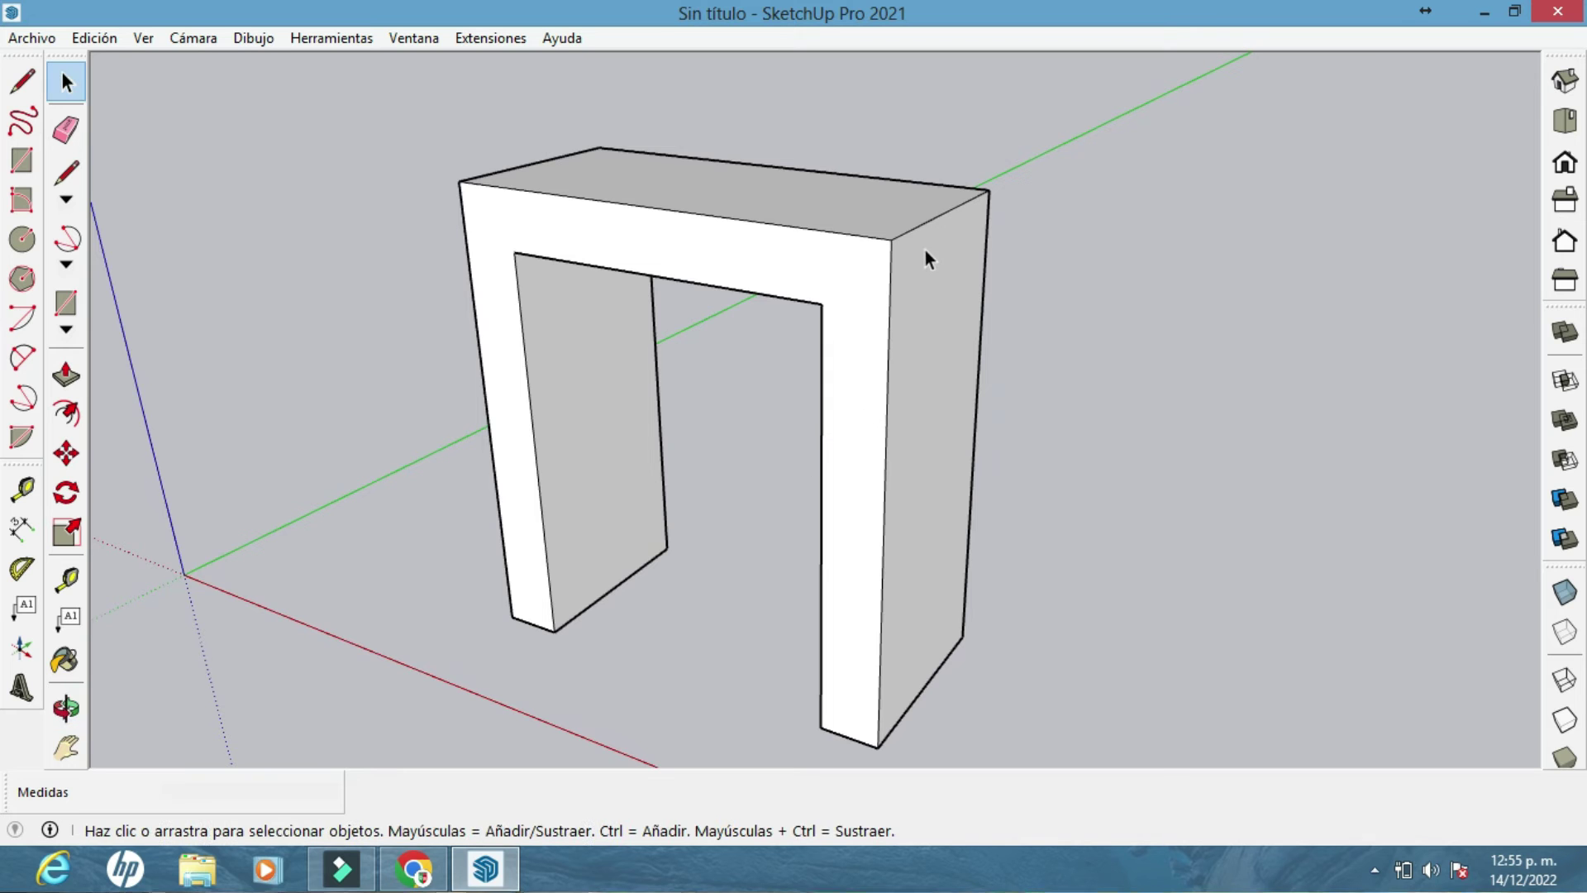
pyautogui.click(909, 226)
pyautogui.click(67, 453)
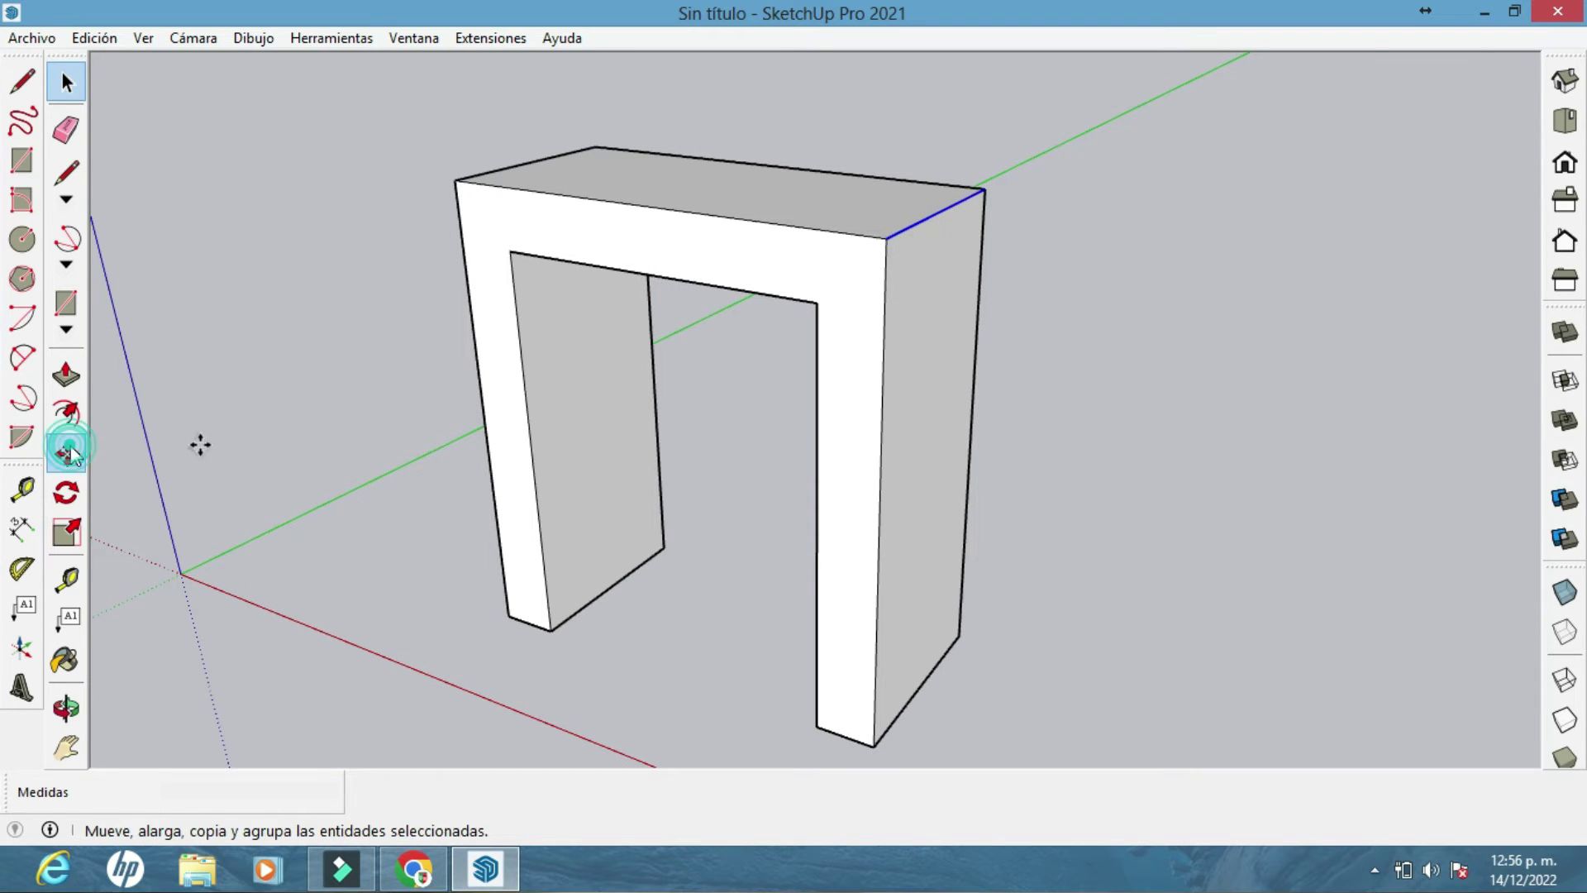
pyautogui.click(881, 238)
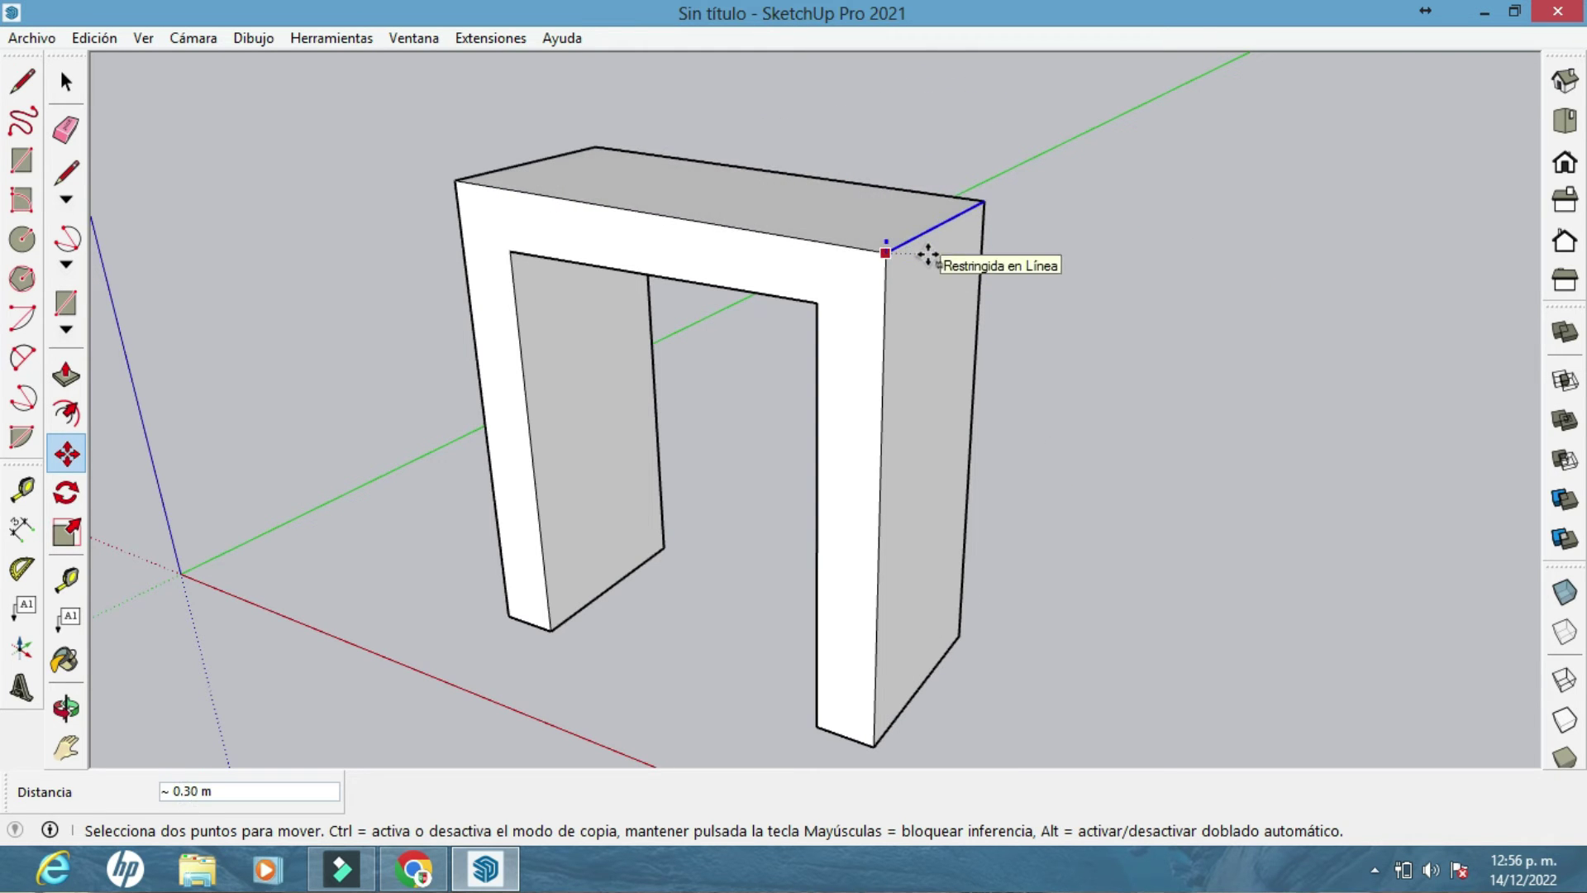
pyautogui.click(1239, 296)
pyautogui.moveTo(1240, 295); pyautogui.dragTo(712, 382, button='middle')
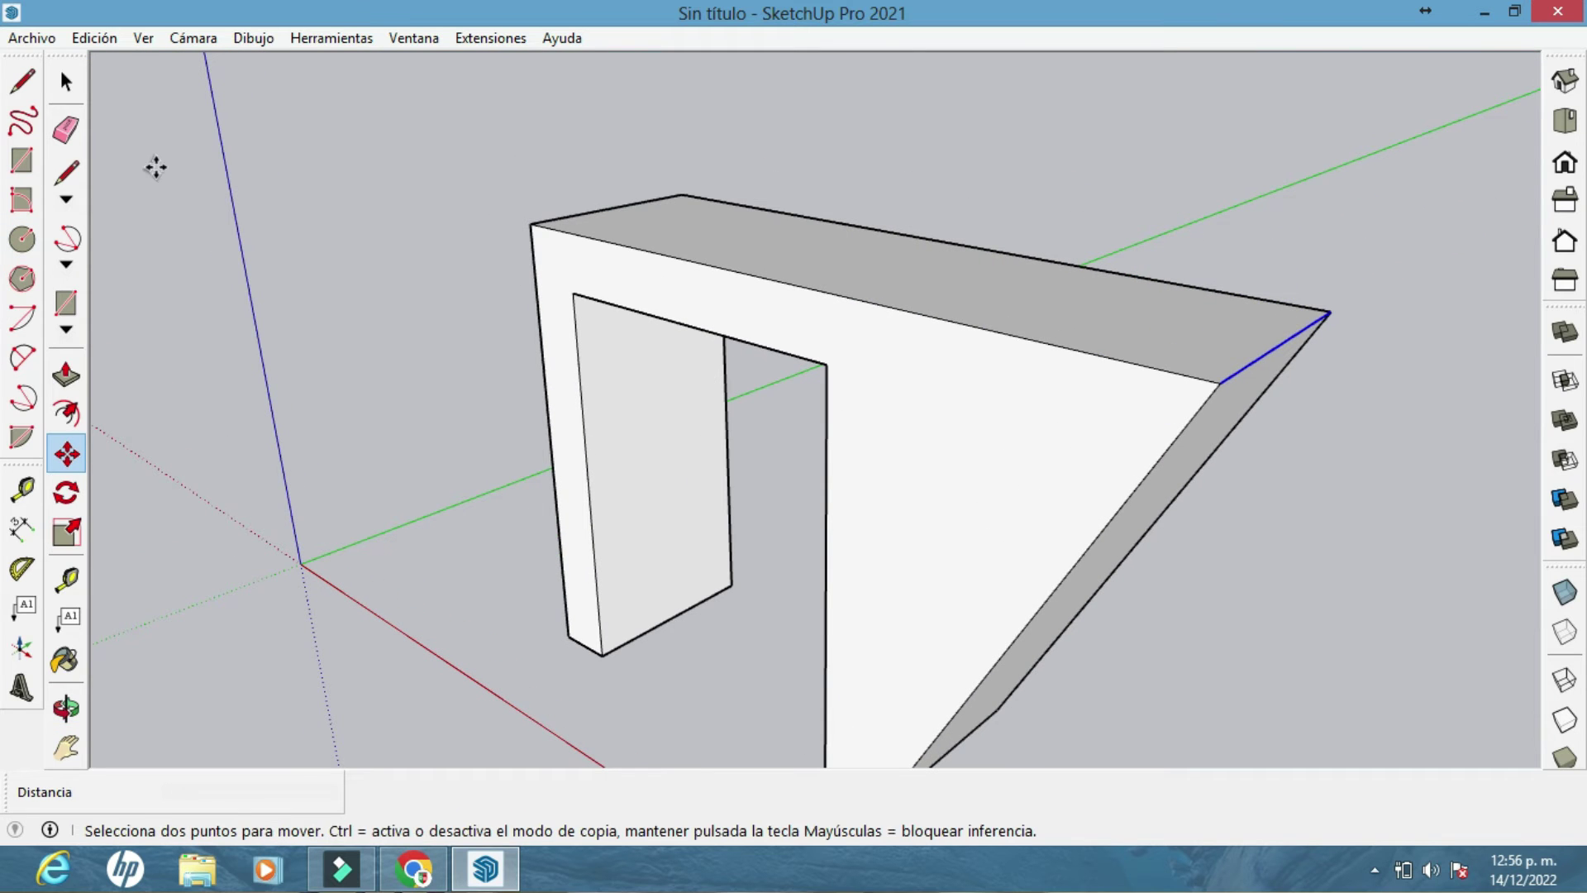
# Select the arch's top face, move it up the blue axis by about 3.24 m, and view the taller arch from the opposite side
pyautogui.click(66, 81)
pyautogui.click(1025, 309)
pyautogui.moveTo(1025, 310); pyautogui.dragTo(1024, 324, button='middle')
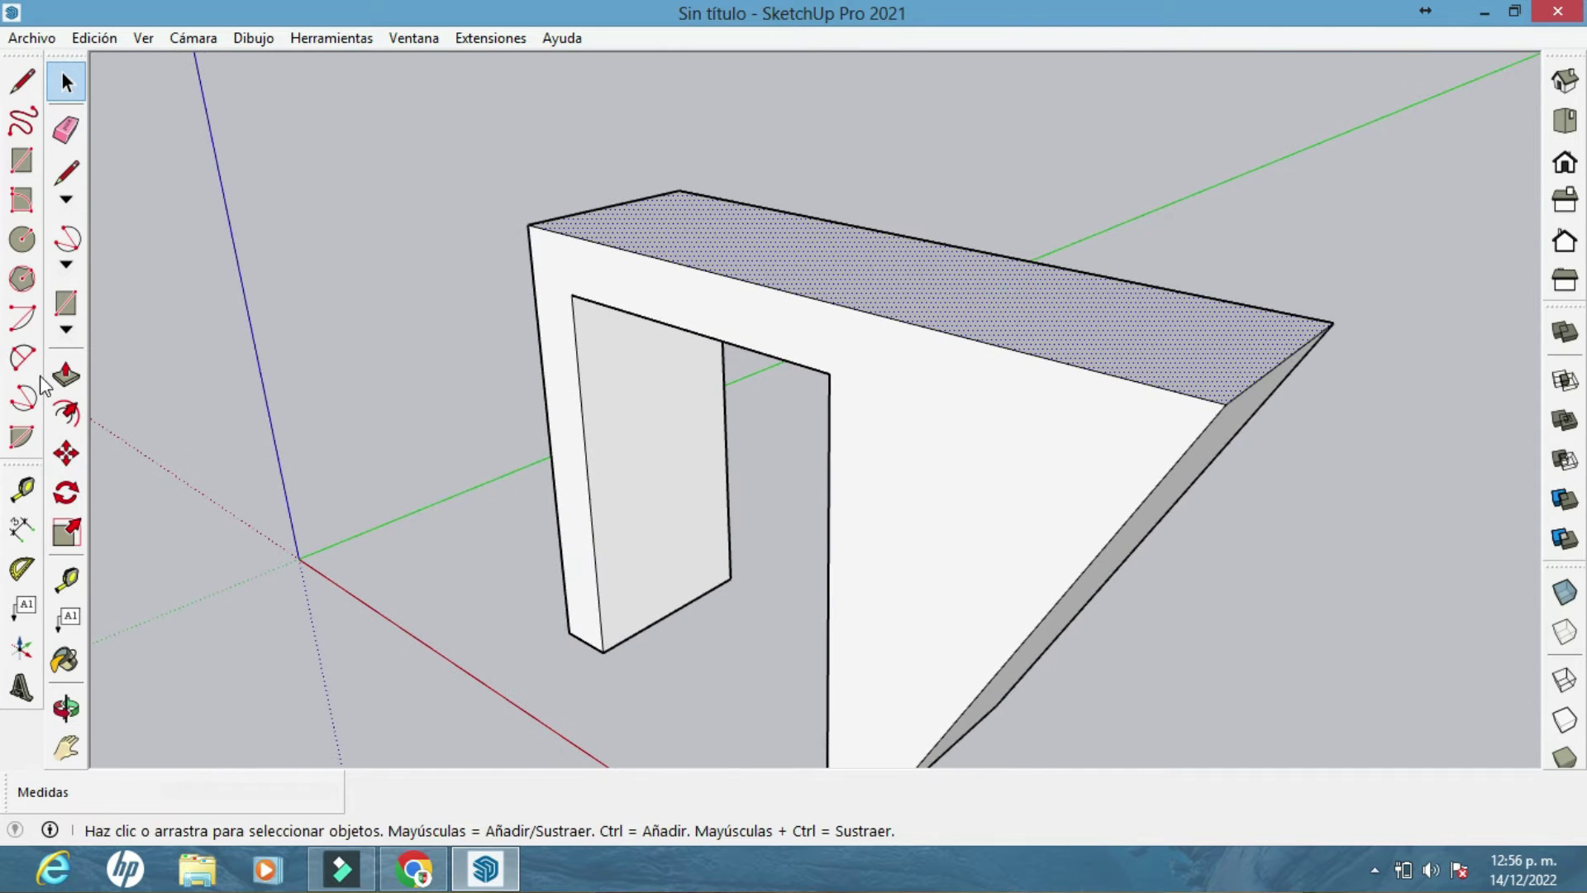
pyautogui.click(66, 453)
pyautogui.click(874, 306)
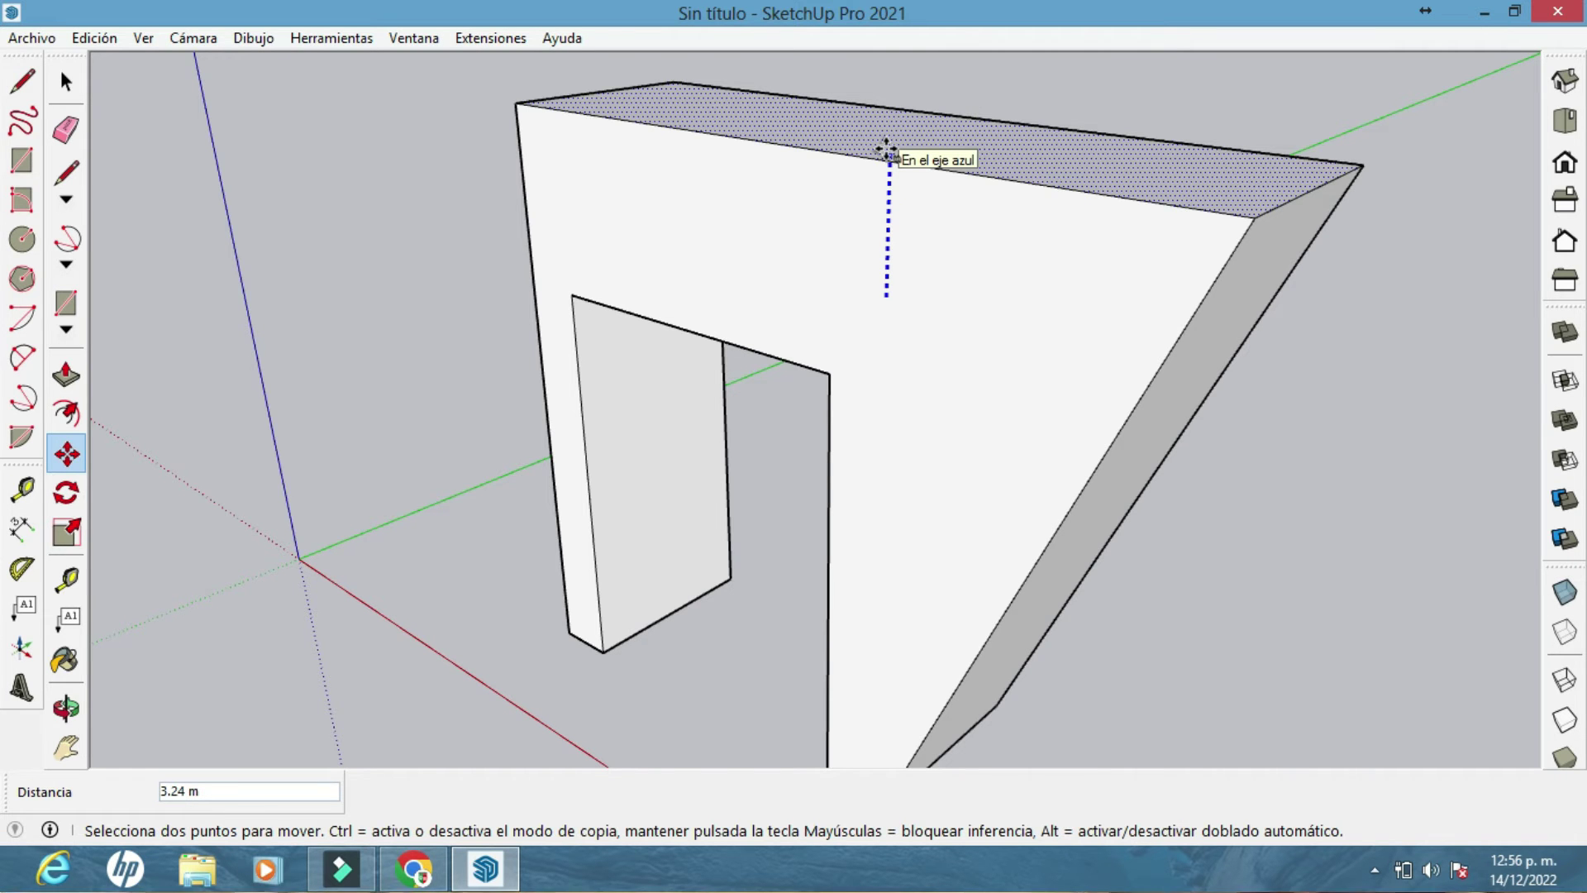
pyautogui.click(886, 151)
pyautogui.moveTo(886, 301); pyautogui.dragTo(1225, 344, button='middle')
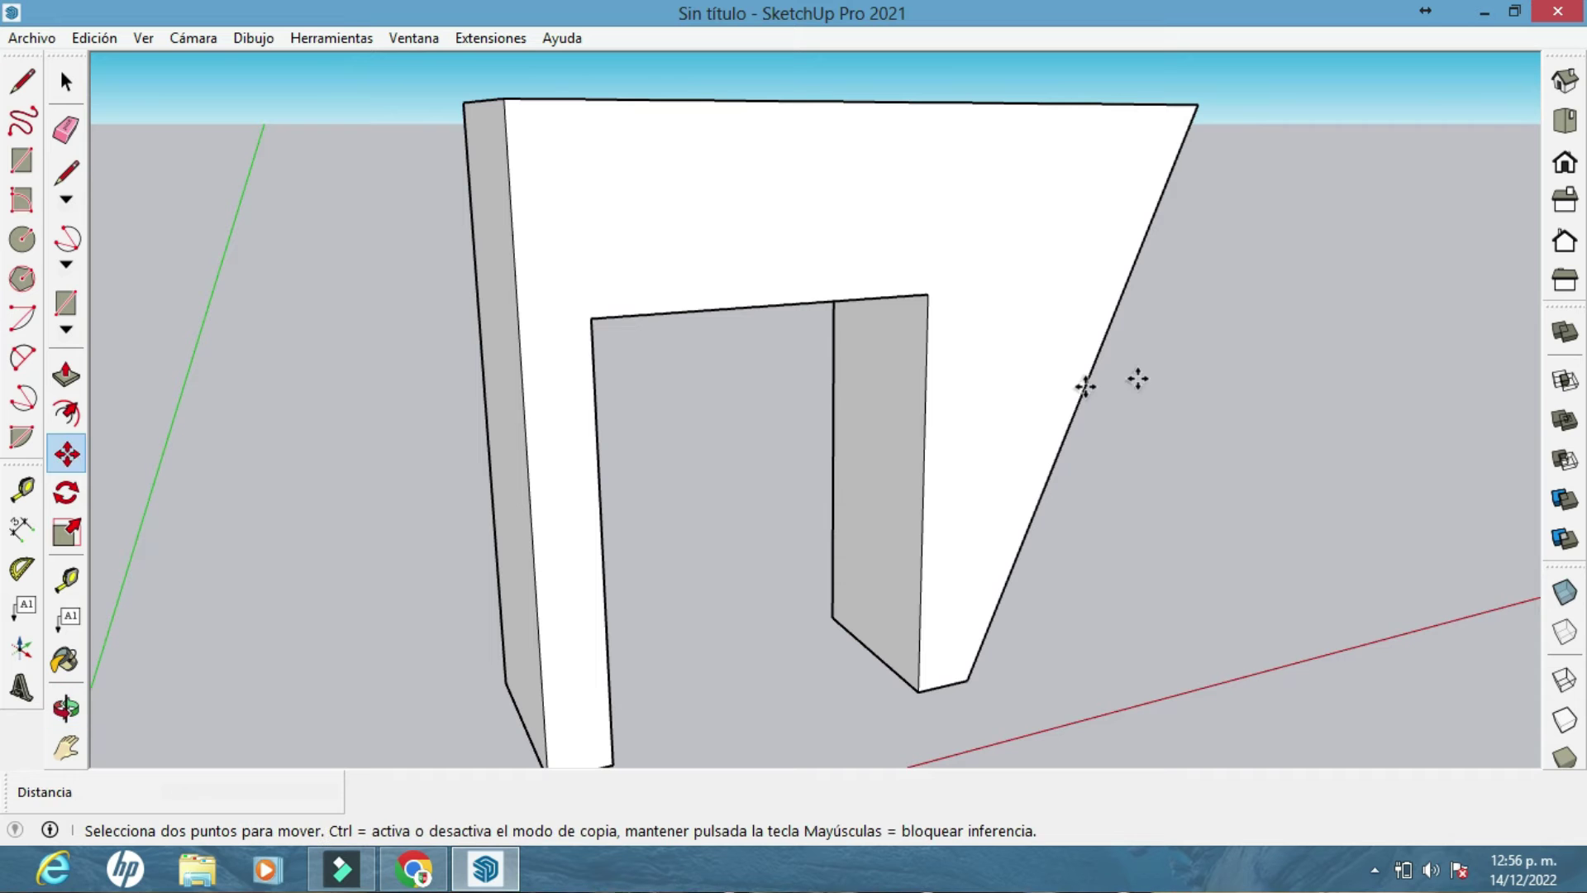
pyautogui.moveTo(1019, 416); pyautogui.dragTo(1010, 356, button='middle')
pyautogui.scroll(3, 1055, 297)
pyautogui.scroll(-2, 836, 407)
pyautogui.moveTo(835, 407); pyautogui.dragTo(213, 283, button='middle')
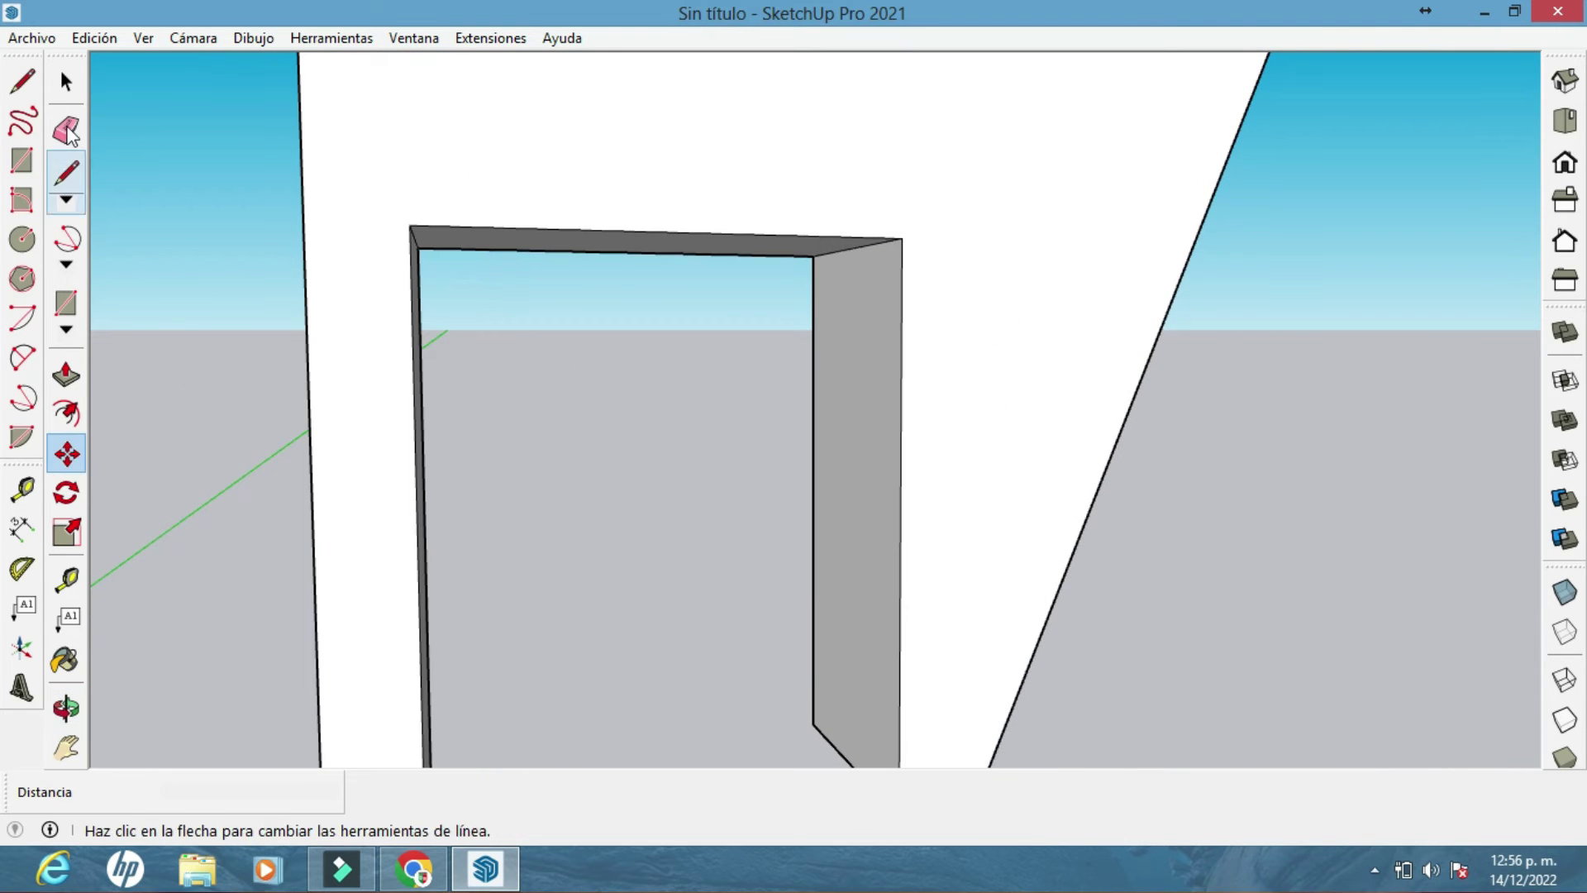
# Move the lower inner corner vertex of the slanted leg about 4.37 m along the red axis, into the opening
pyautogui.click(62, 83)
pyautogui.click(66, 453)
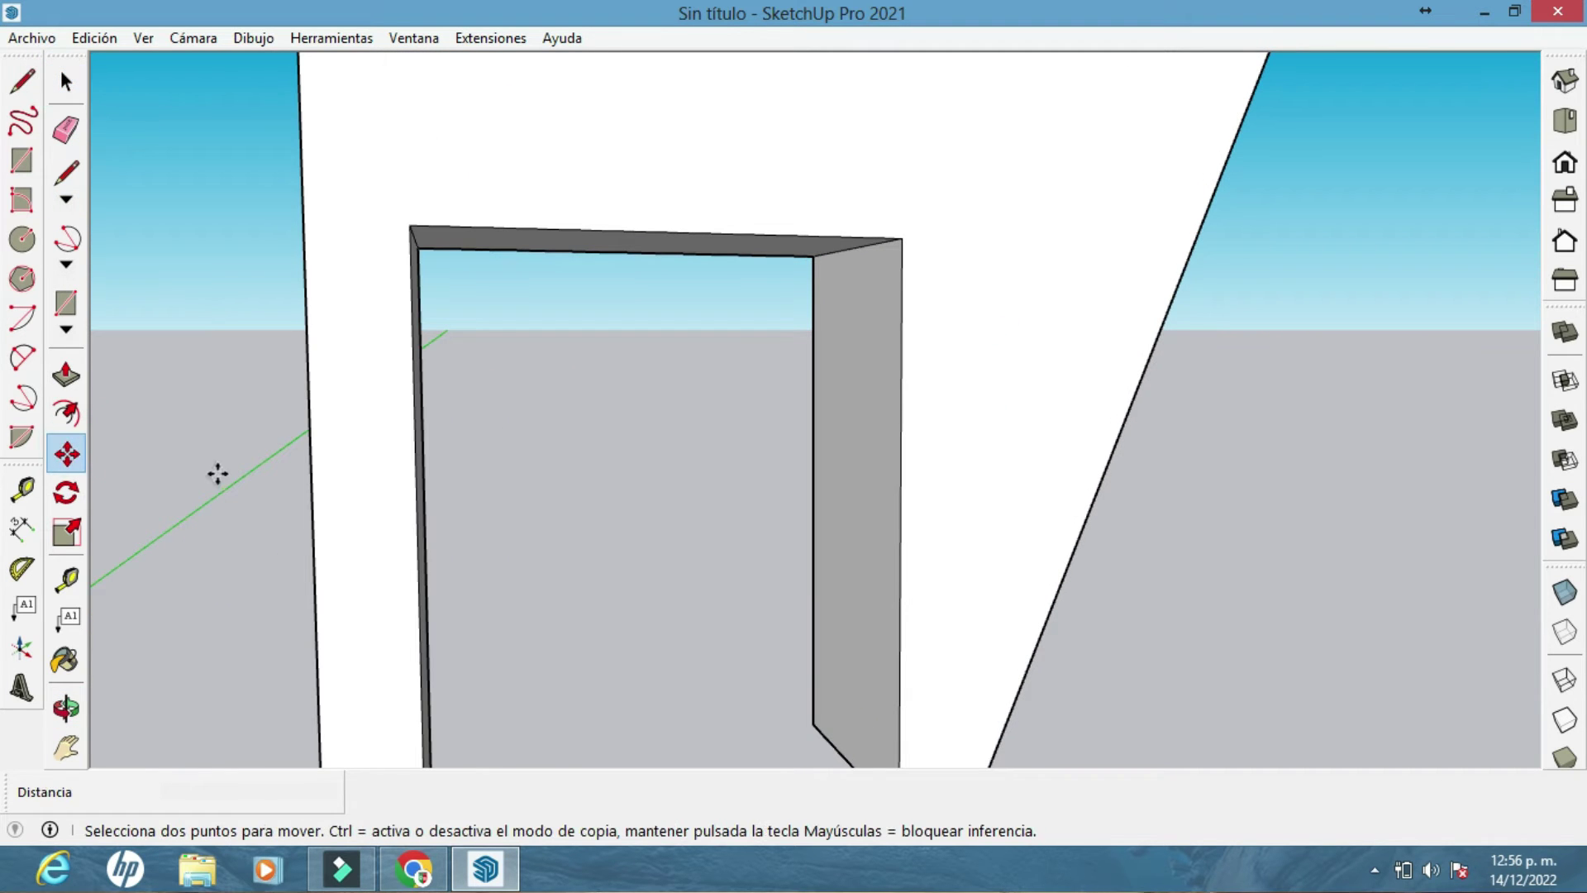
pyautogui.scroll(2, 598, 498)
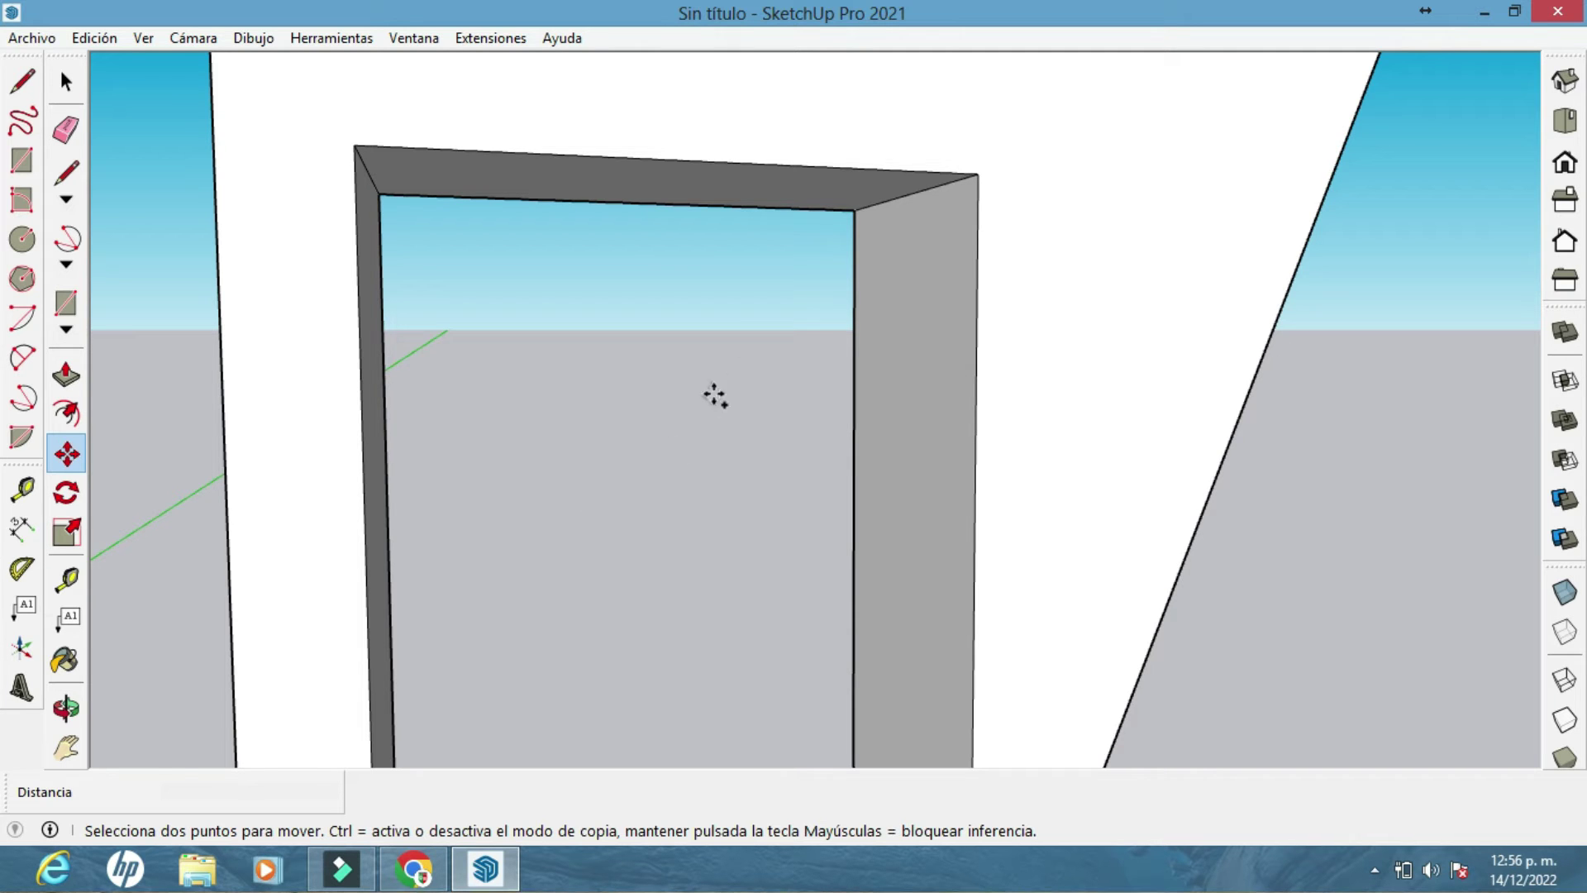
pyautogui.moveTo(787, 352)
pyautogui.mouseDown(button='middle')
pyautogui.moveTo(741, 449)
pyautogui.moveTo(801, 329)
pyautogui.mouseUp(button='middle')
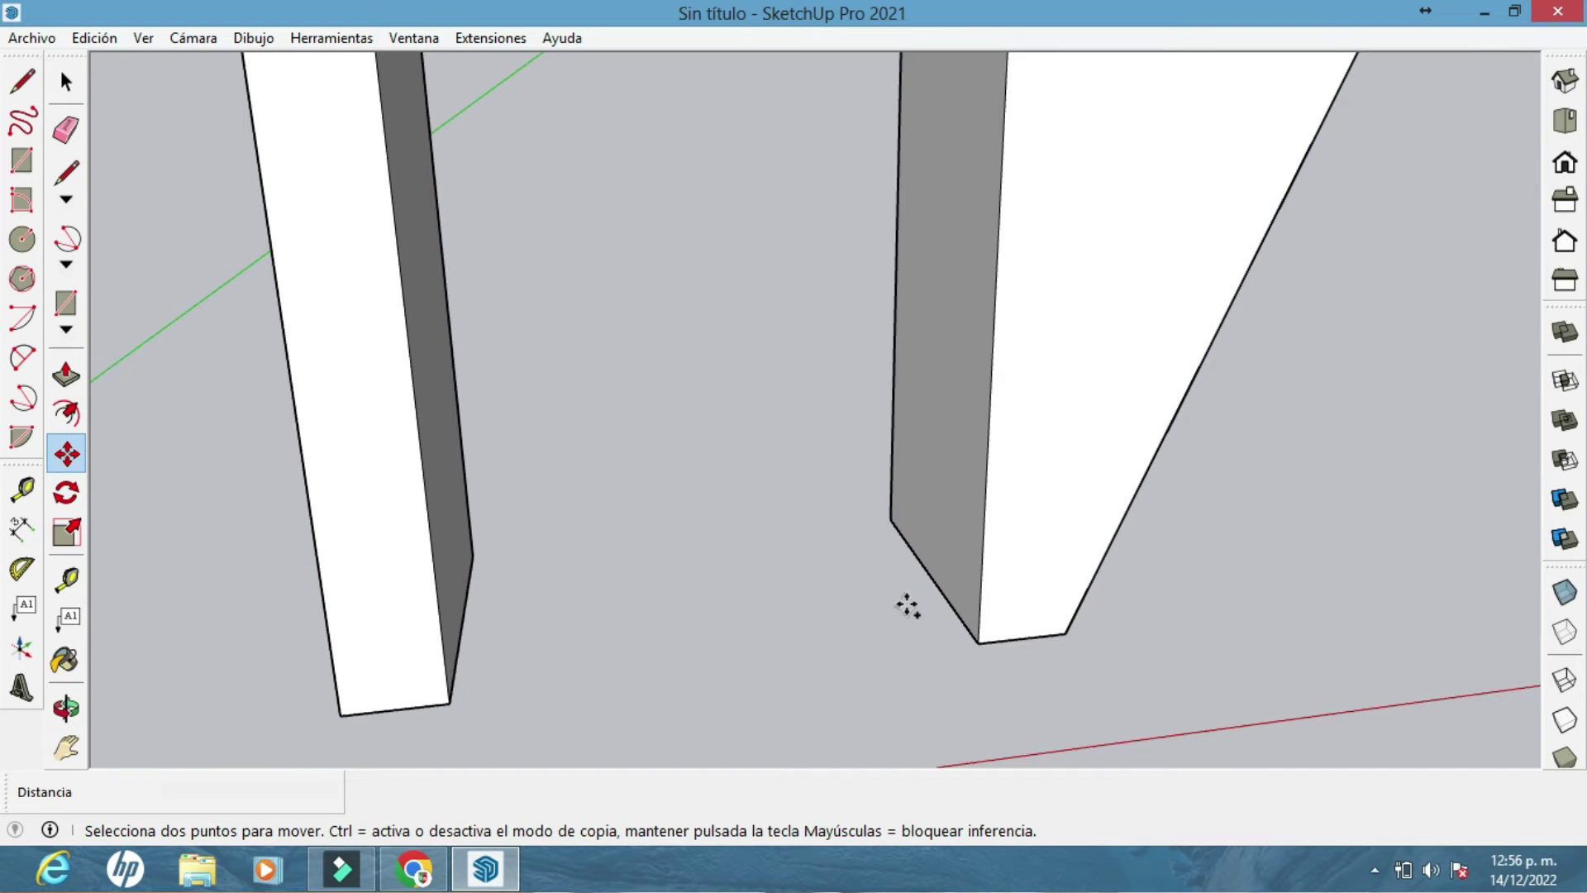
pyautogui.scroll(2, 753, 551)
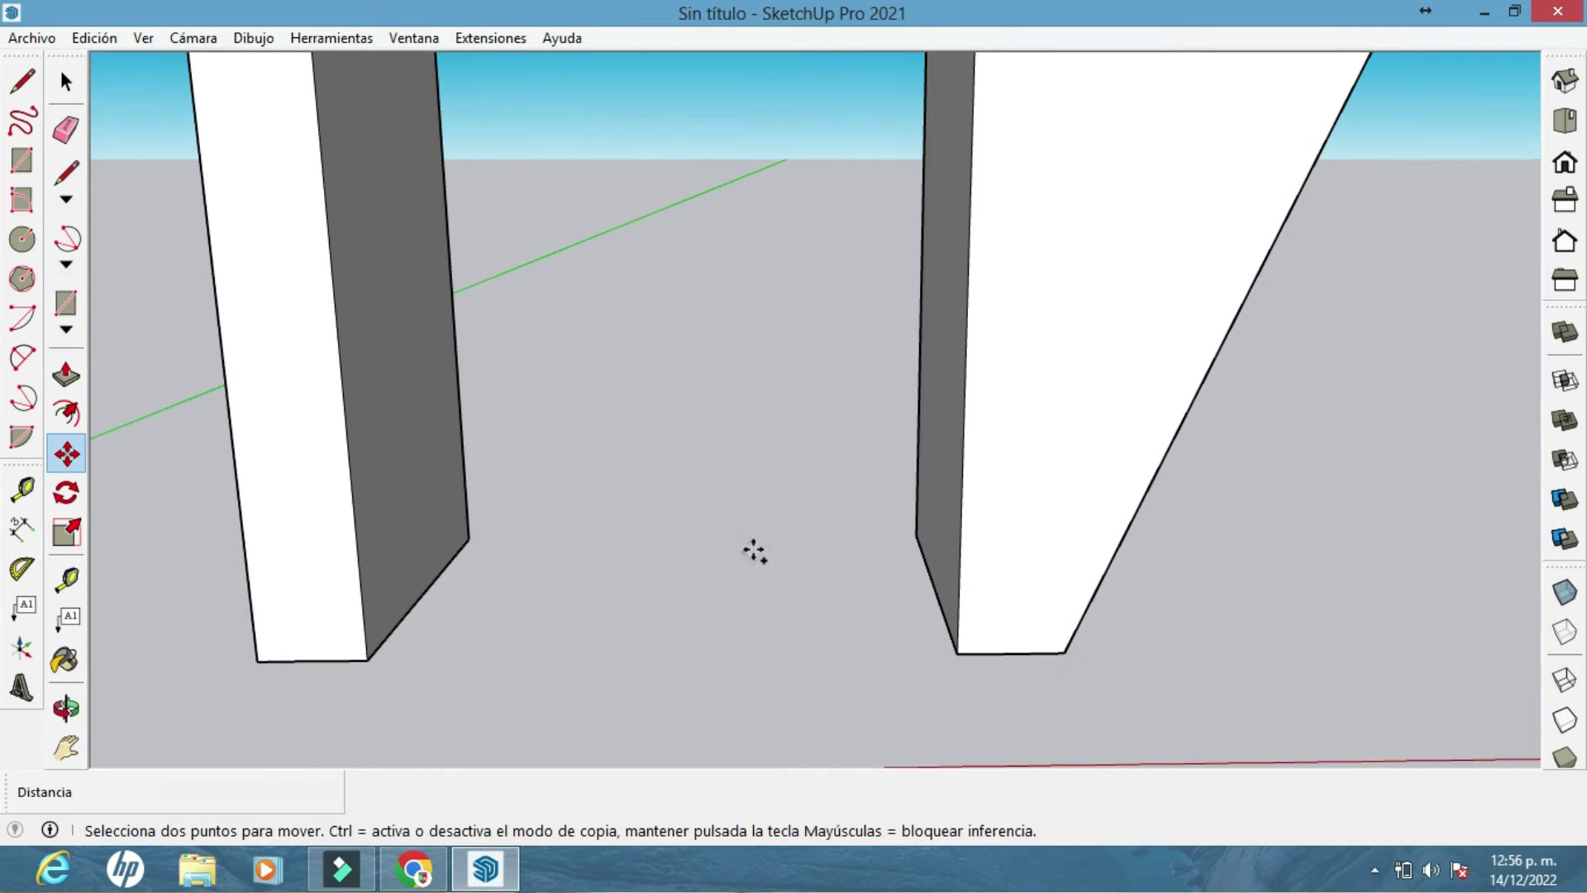
pyautogui.click(955, 653)
pyautogui.press('ctrl')
pyautogui.click(942, 652)
pyautogui.click(954, 649)
pyautogui.moveTo(855, 656)
pyautogui.mouseDown(button='middle')
pyautogui.moveTo(825, 559)
pyautogui.moveTo(882, 652)
pyautogui.mouseUp(button='middle')
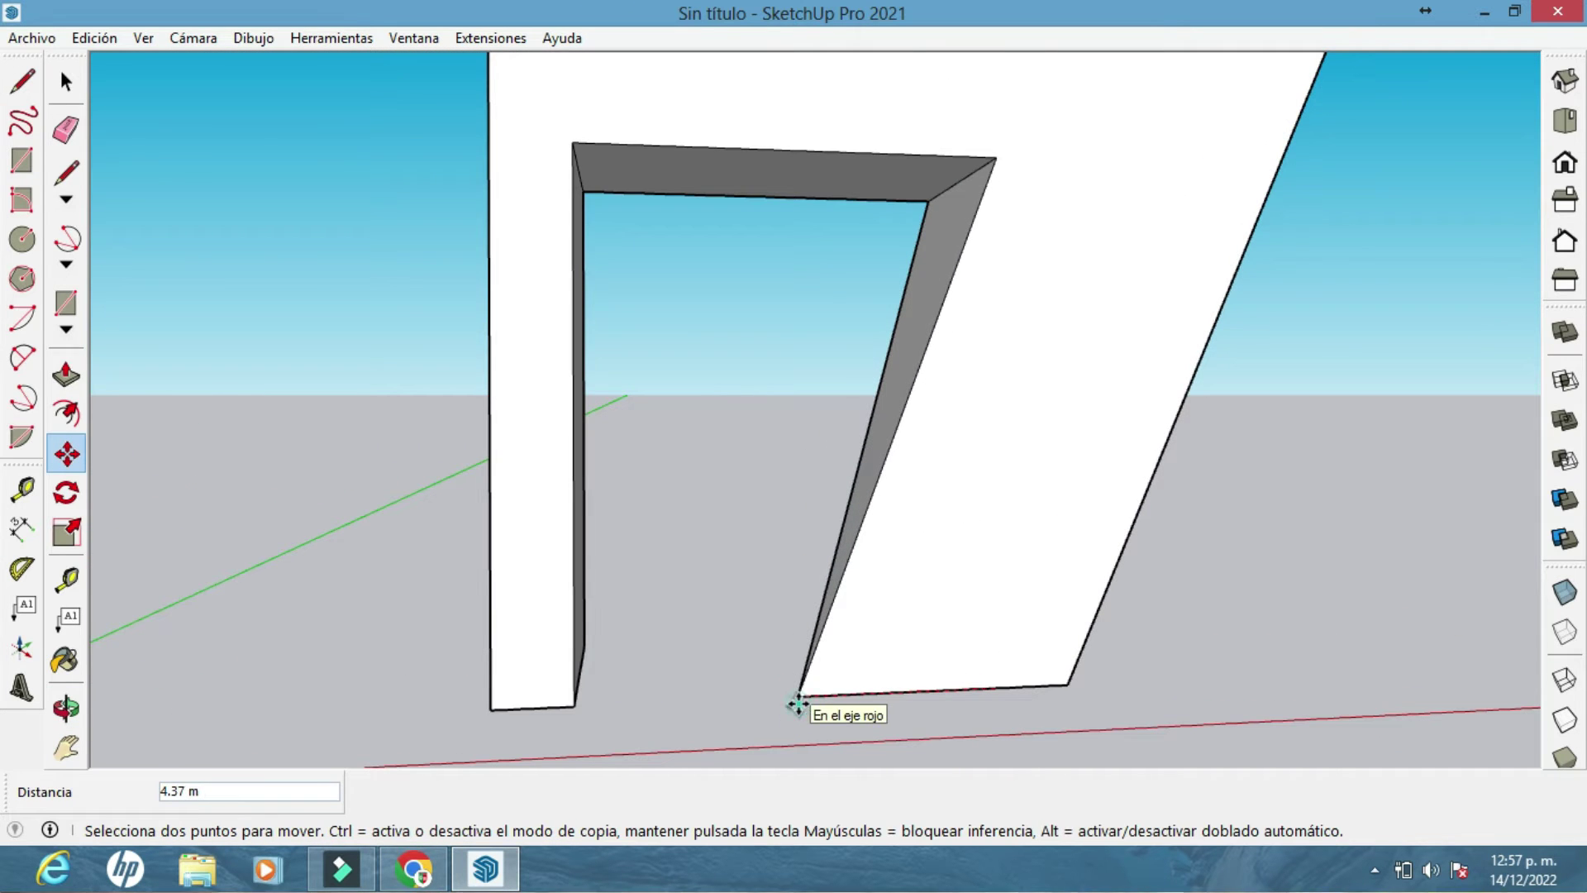
pyautogui.click(798, 703)
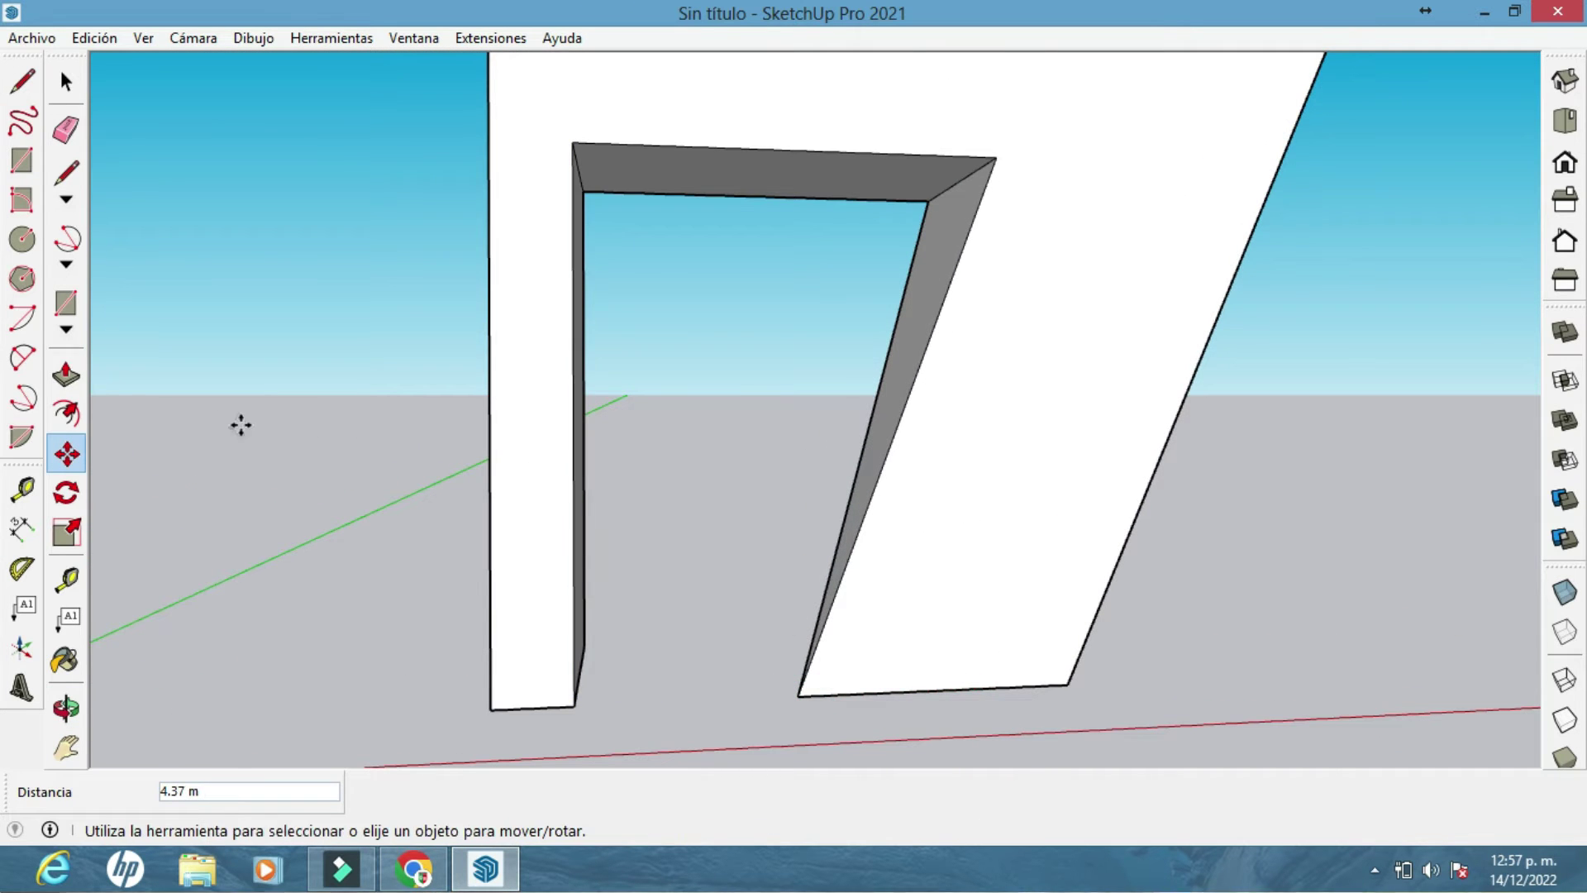
# Create a vertical guide line through the moved lower corner of the slanted leg
pyautogui.click(66, 581)
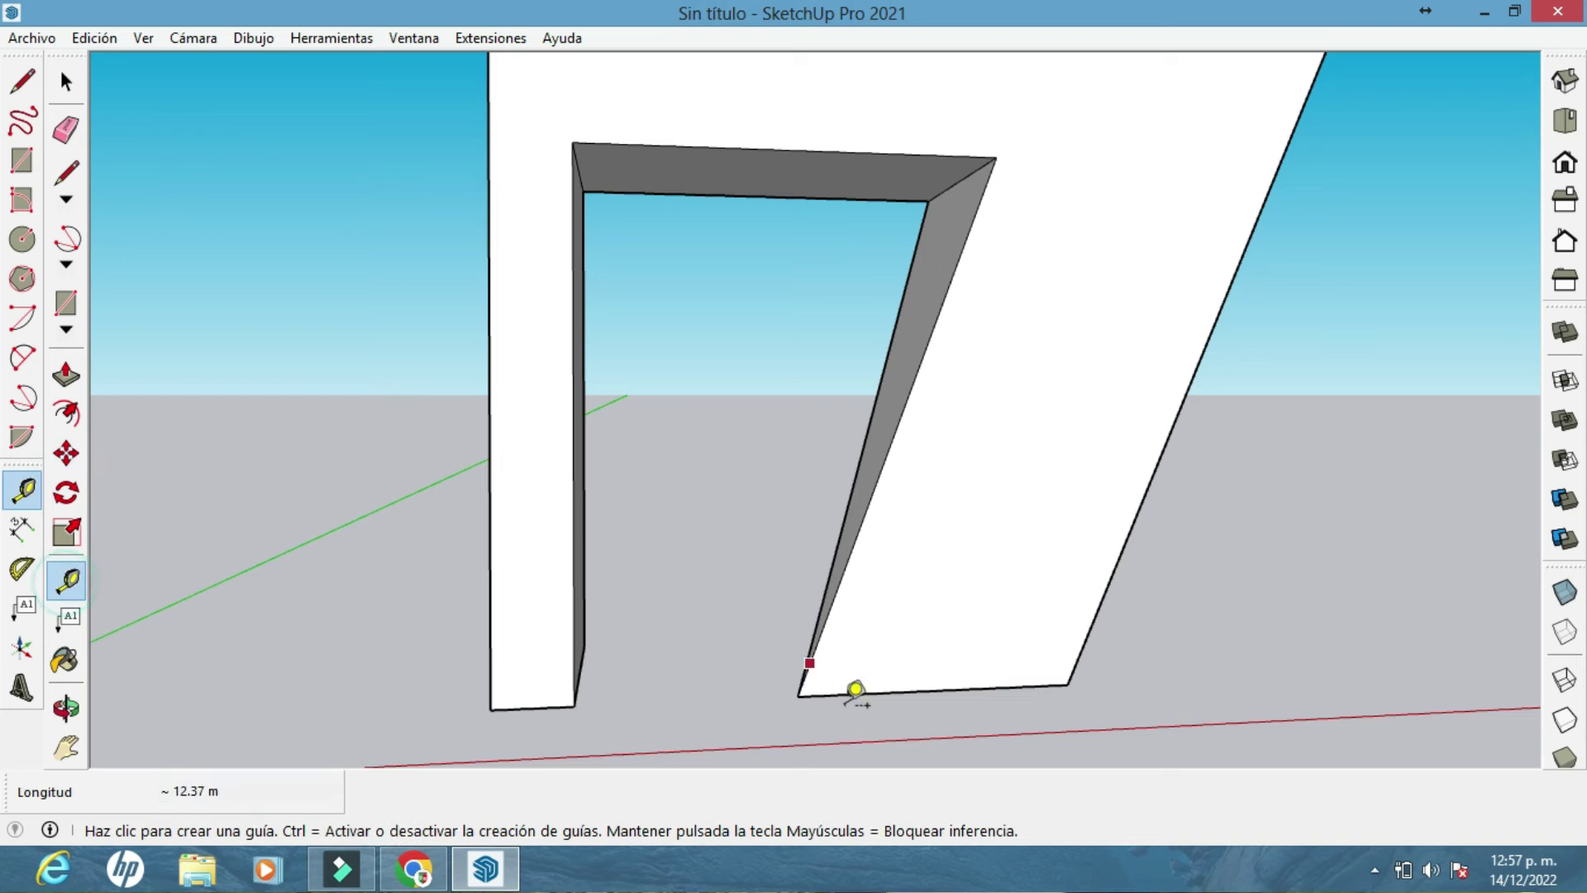
pyautogui.click(805, 683)
pyautogui.click(789, 149)
pyautogui.moveTo(642, 169); pyautogui.dragTo(468, 124, button='middle')
pyautogui.press('space')
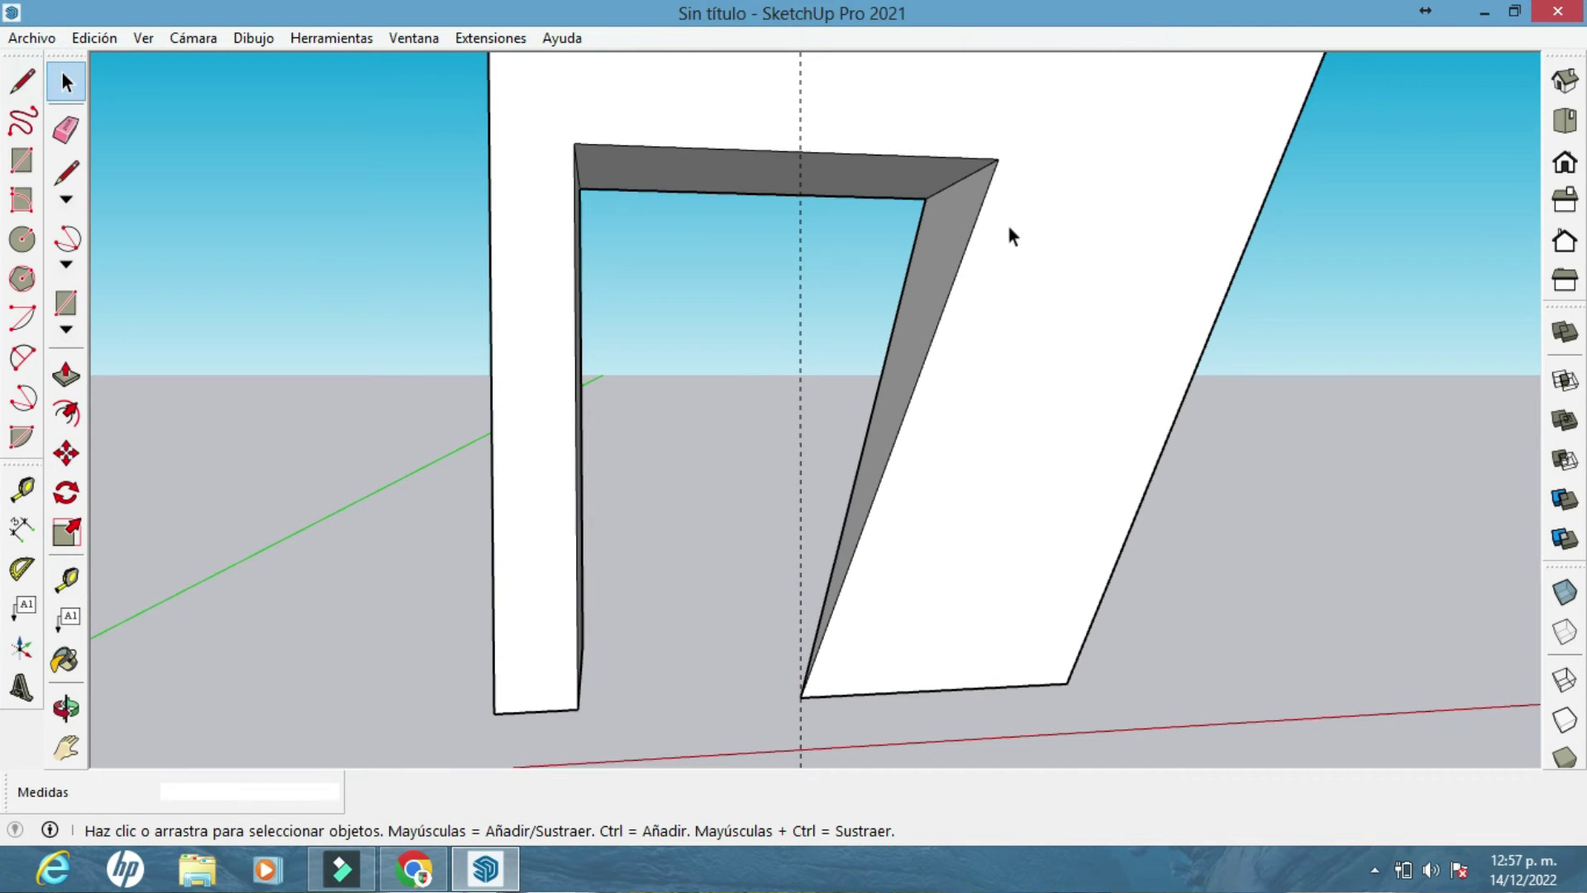
# Move the wall opening's slanted upper corner onto the dashed vertical guide to straighten that side, and erase the guide
pyautogui.click(66, 453)
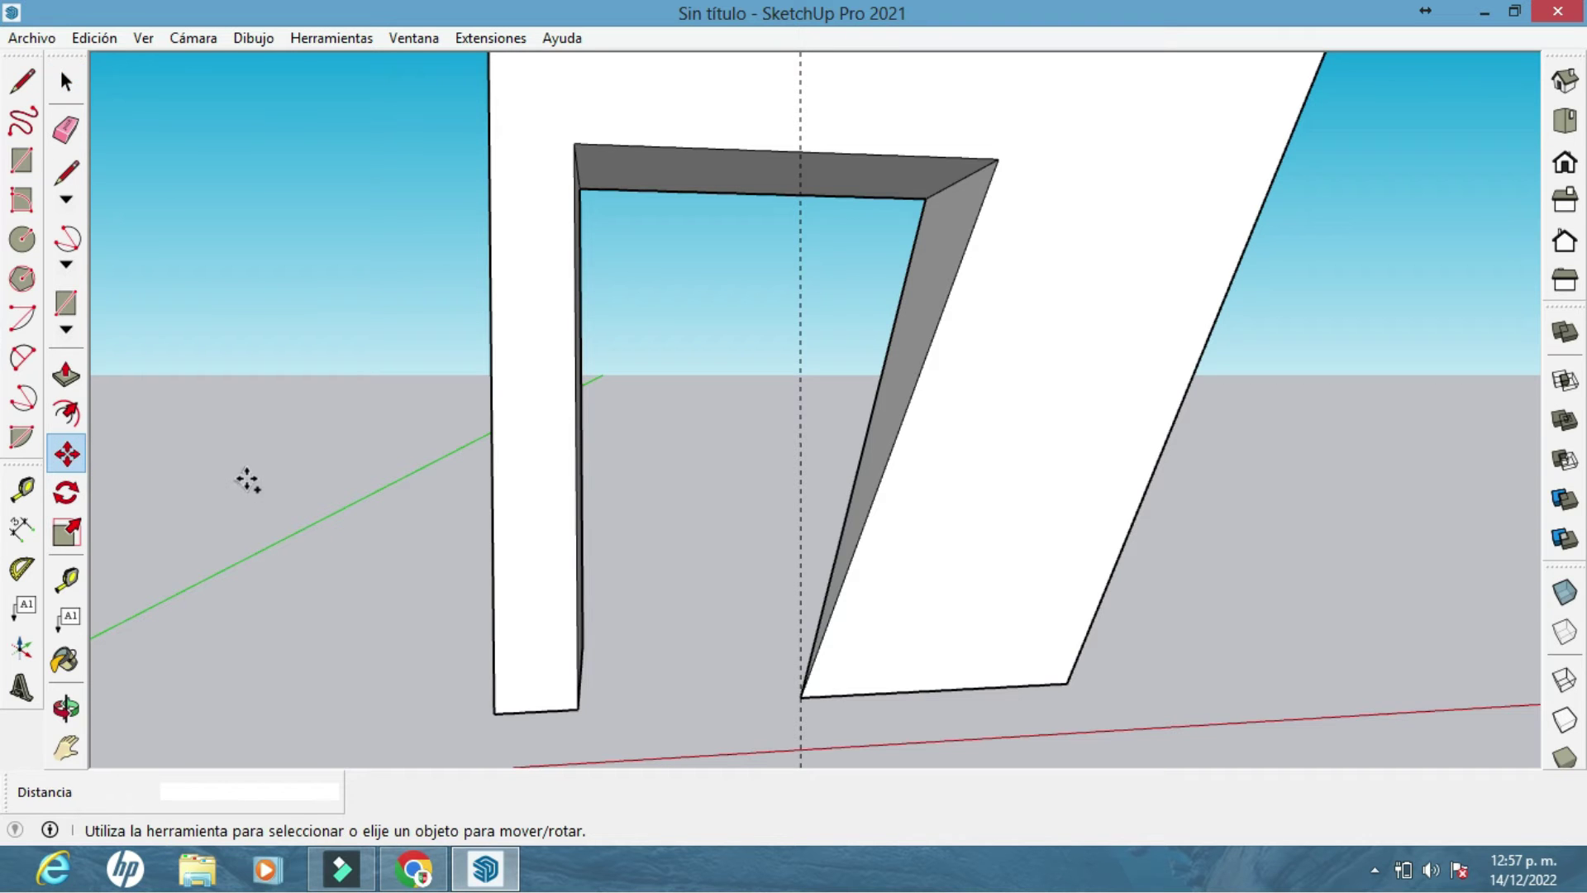
pyautogui.click(996, 160)
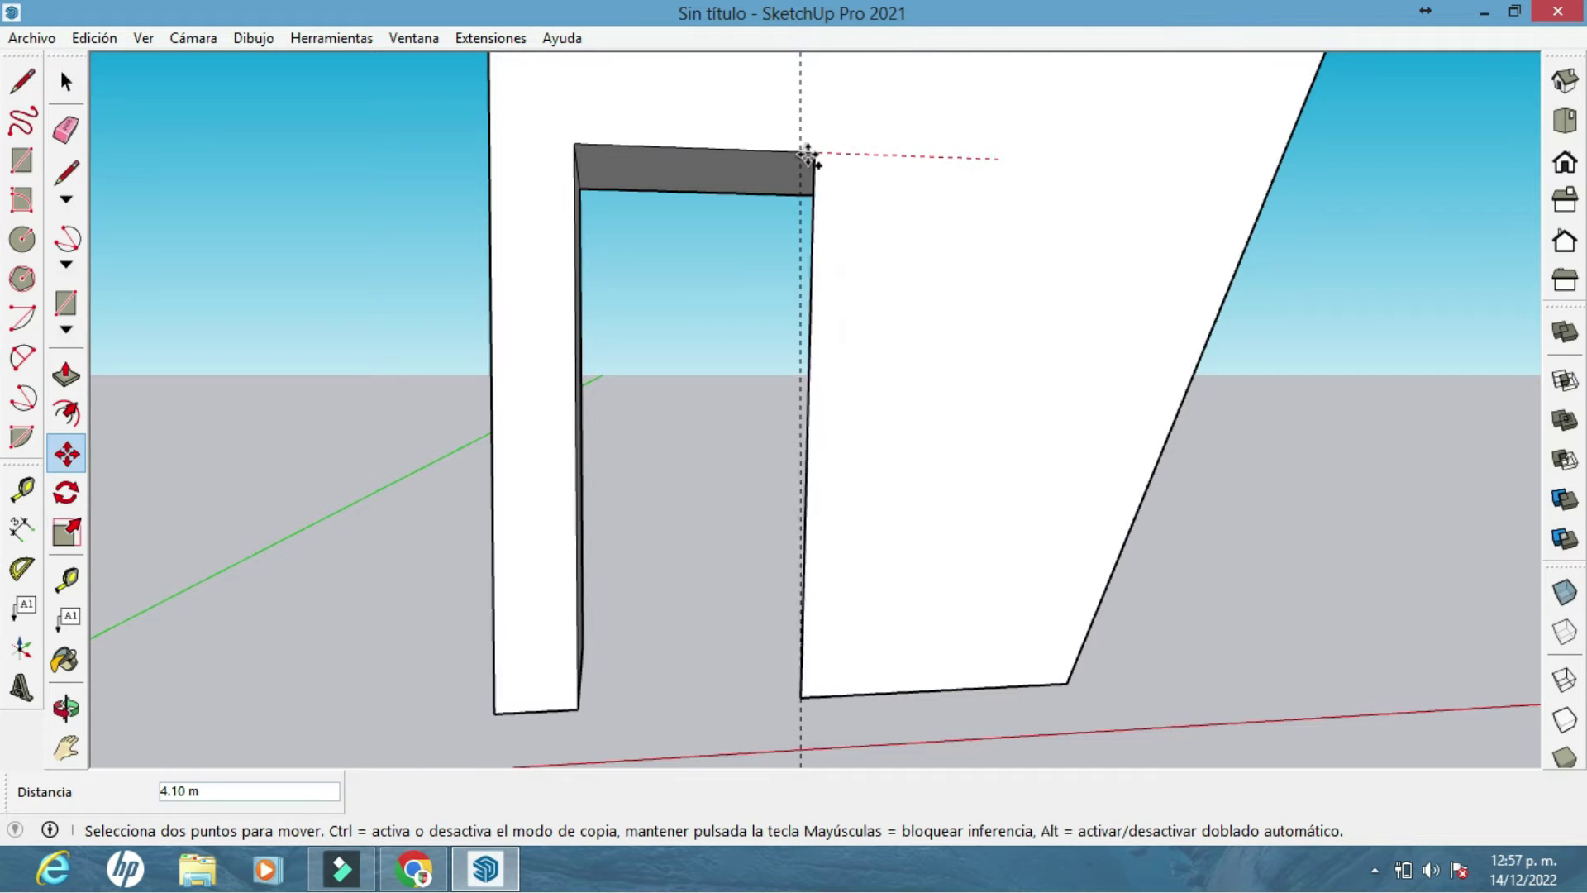
pyautogui.click(801, 153)
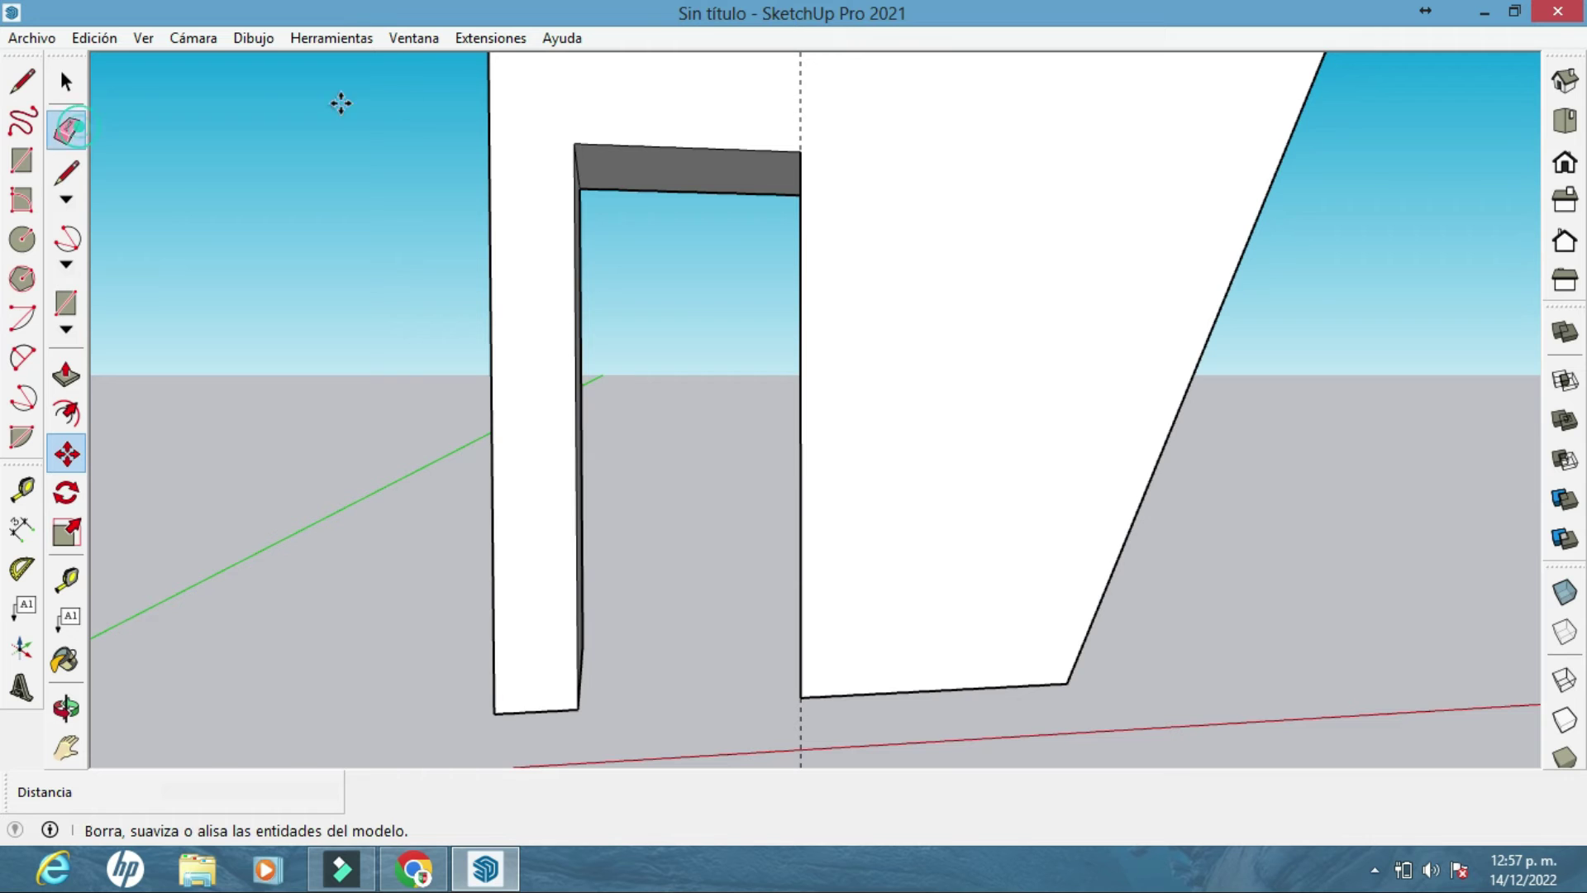
pyautogui.click(66, 128)
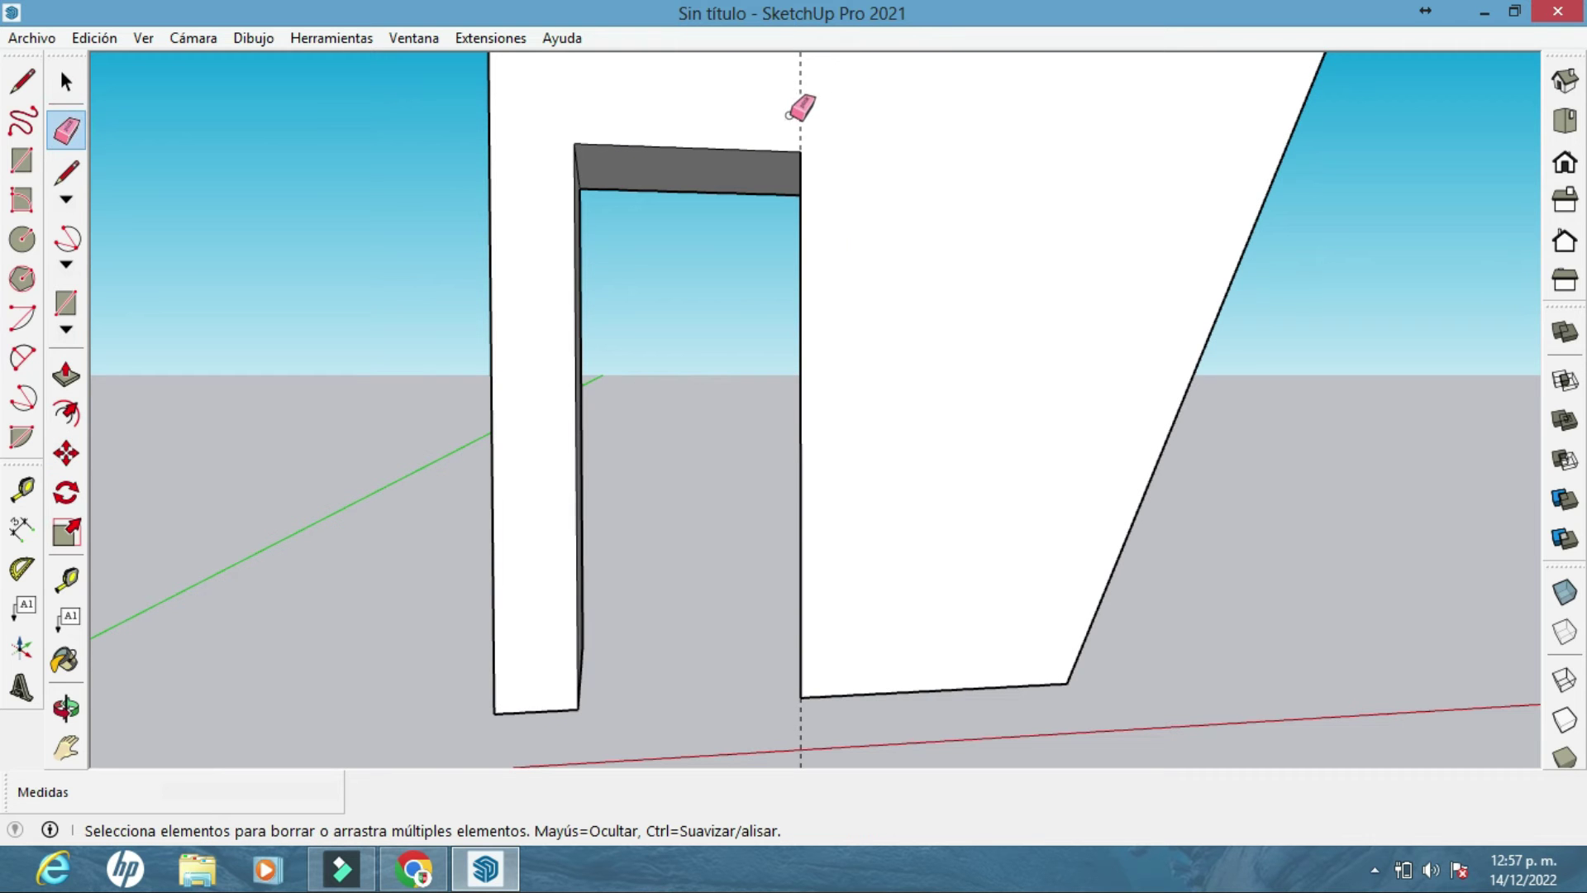
pyautogui.moveTo(793, 152)
pyautogui.mouseDown(button='middle')
pyautogui.moveTo(860, 212)
pyautogui.moveTo(984, 223)
pyautogui.moveTo(1133, 273)
pyautogui.moveTo(997, 415)
pyautogui.moveTo(895, 255)
pyautogui.moveTo(772, 439)
pyautogui.moveTo(751, 301)
pyautogui.moveTo(720, 337)
pyautogui.moveTo(719, 300)
pyautogui.moveTo(666, 301)
pyautogui.moveTo(974, 433)
pyautogui.moveTo(751, 404)
pyautogui.moveTo(1080, 400)
pyautogui.moveTo(785, 355)
pyautogui.moveTo(1094, 265)
pyautogui.moveTo(861, 284)
pyautogui.moveTo(1034, 265)
pyautogui.moveTo(783, 334)
pyautogui.moveTo(917, 355)
pyautogui.moveTo(790, 369)
pyautogui.moveTo(433, 333)
pyautogui.moveTo(725, 391)
pyautogui.moveTo(846, 358)
pyautogui.moveTo(602, 365)
pyautogui.moveTo(949, 368)
pyautogui.moveTo(793, 390)
pyautogui.moveTo(556, 382)
pyautogui.moveTo(648, 396)
pyautogui.mouseUp(button='middle')
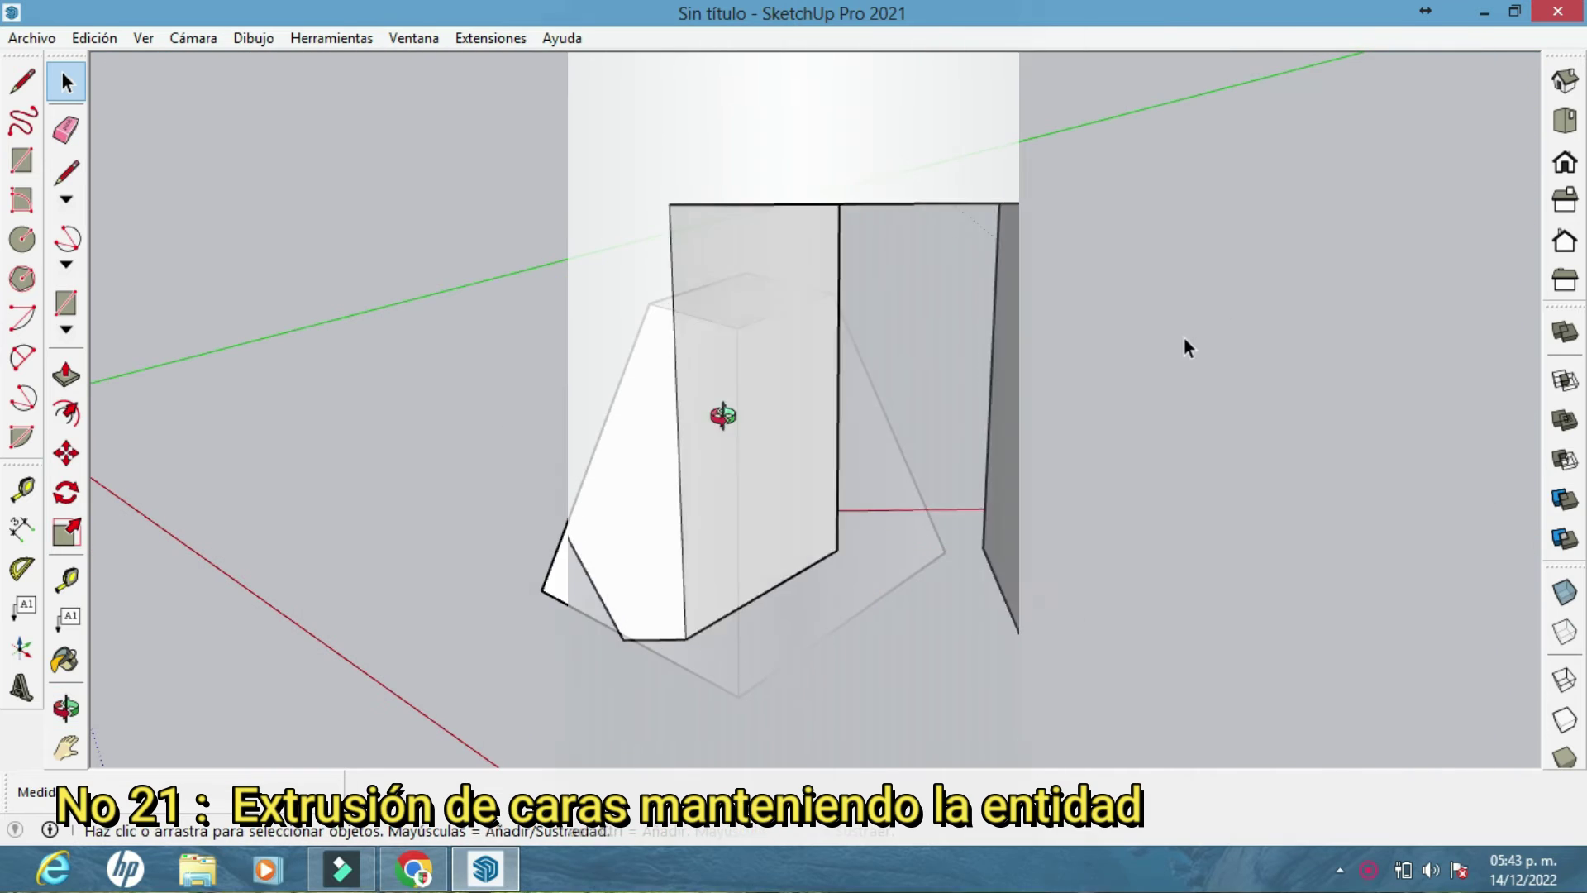
# Extrude the truncated pyramid's top face upward with Push/Pull
pyautogui.moveTo(1097, 369); pyautogui.dragTo(983, 298, button='middle')
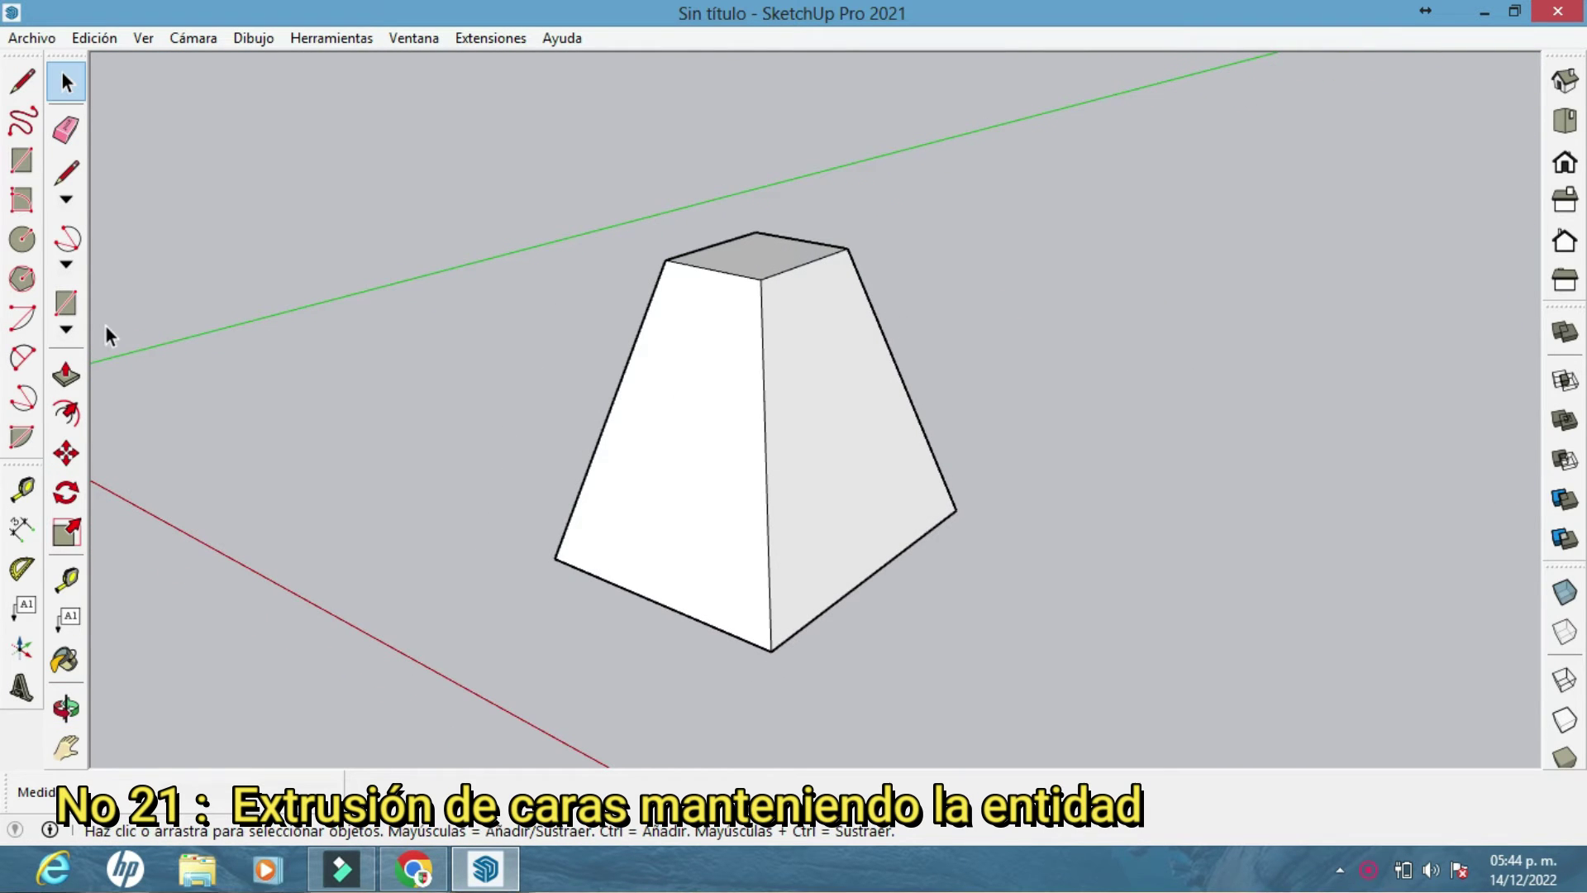
pyautogui.click(66, 373)
pyautogui.moveTo(578, 381); pyautogui.dragTo(609, 436, button='middle')
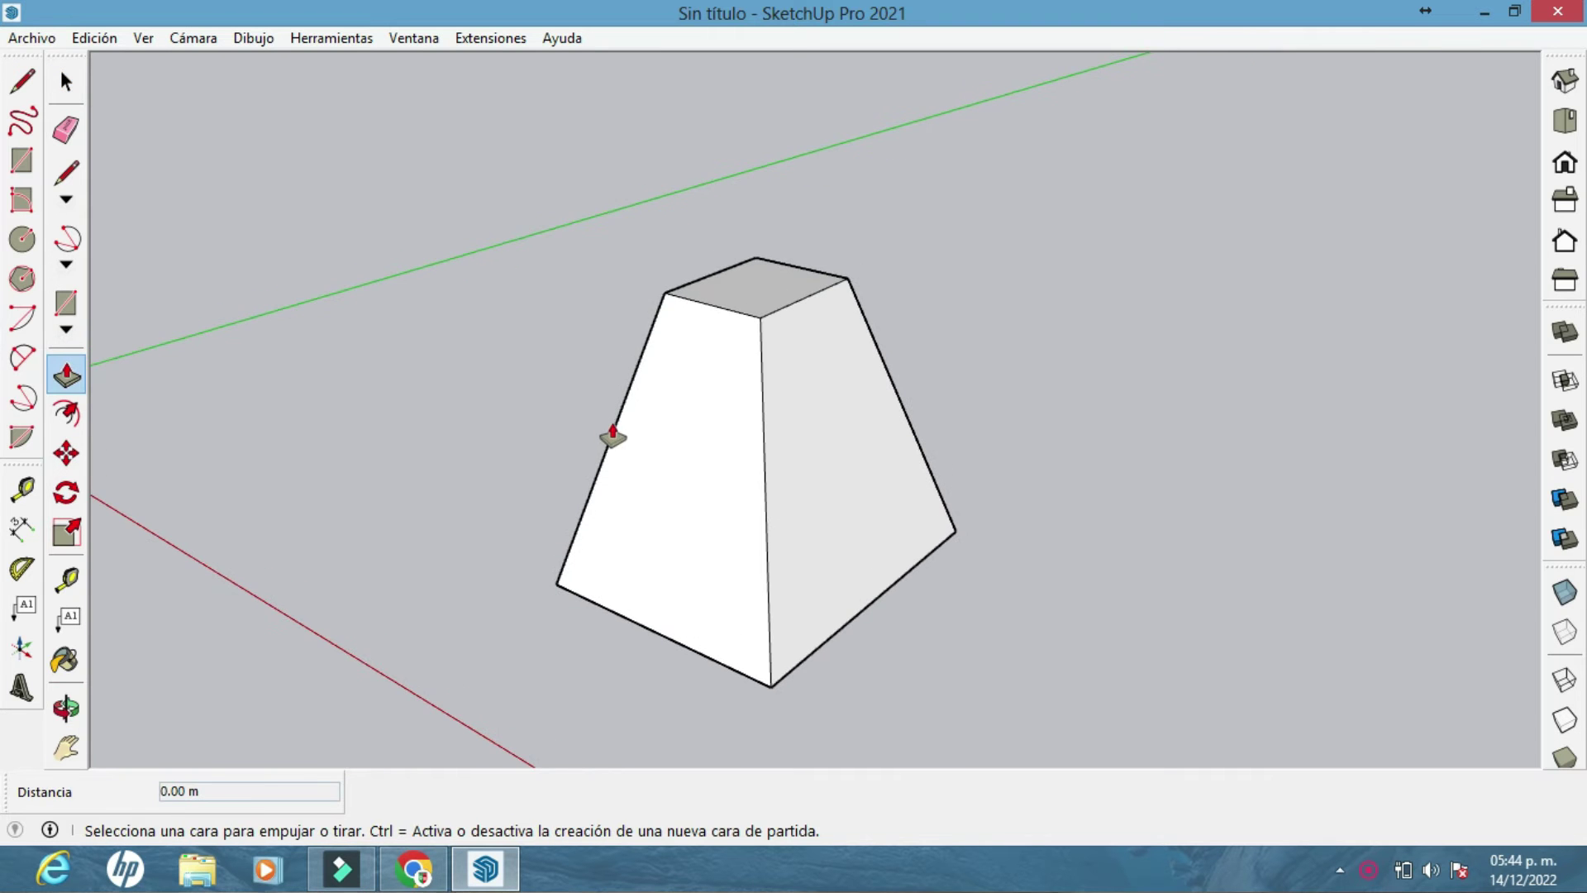
pyautogui.moveTo(717, 323); pyautogui.dragTo(744, 482, button='middle')
pyautogui.click(762, 395)
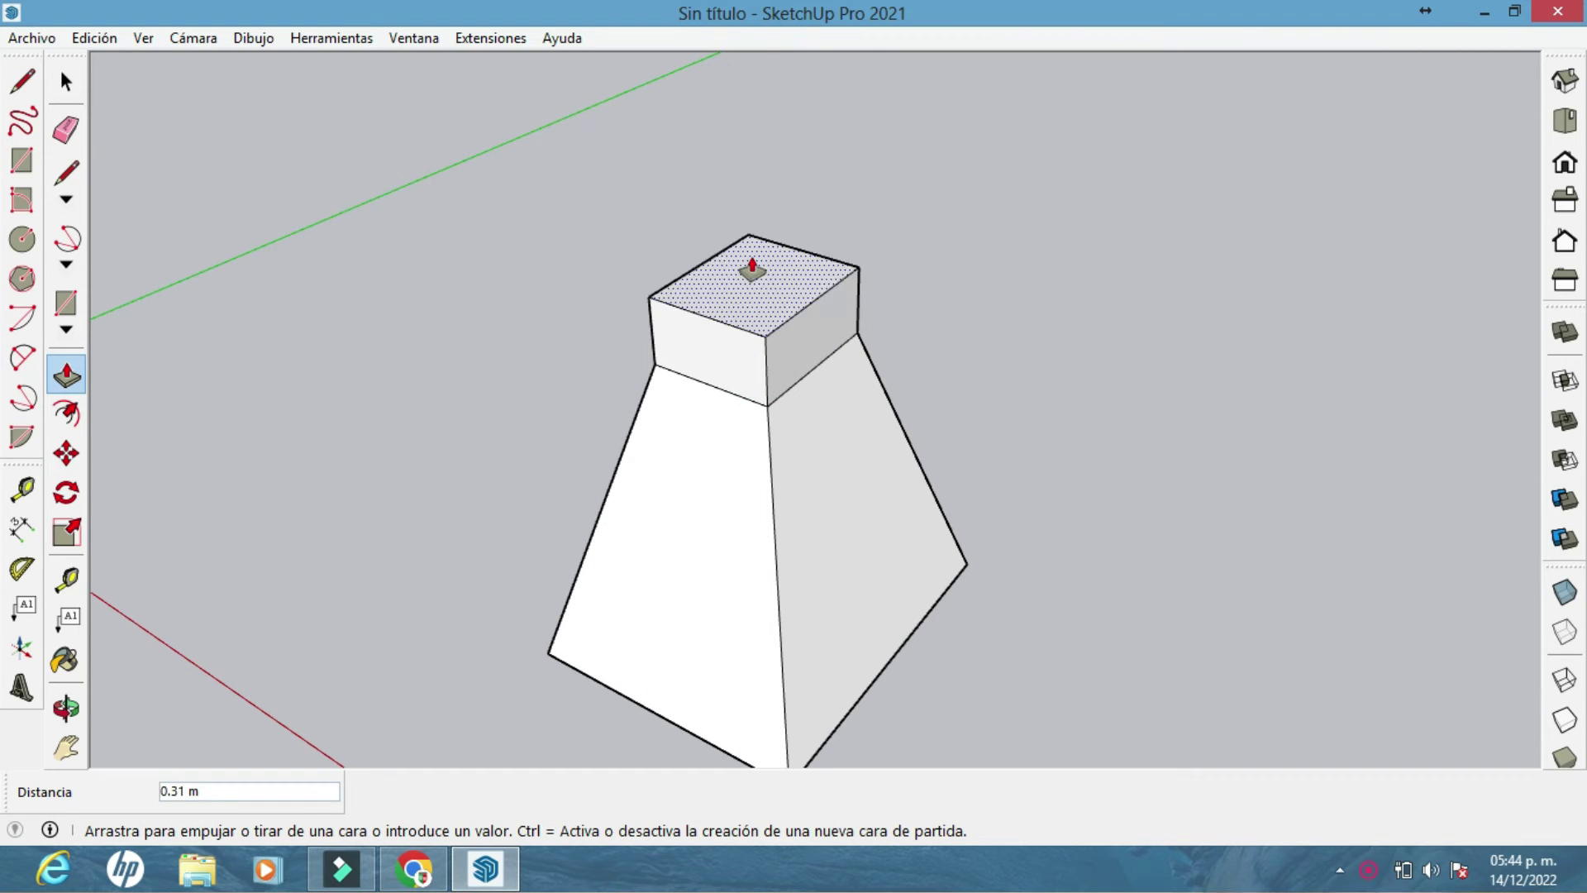
pyautogui.click(755, 202)
pyautogui.moveTo(871, 347); pyautogui.dragTo(798, 295, button='middle')
pyautogui.moveTo(850, 425); pyautogui.dragTo(910, 396, button='middle')
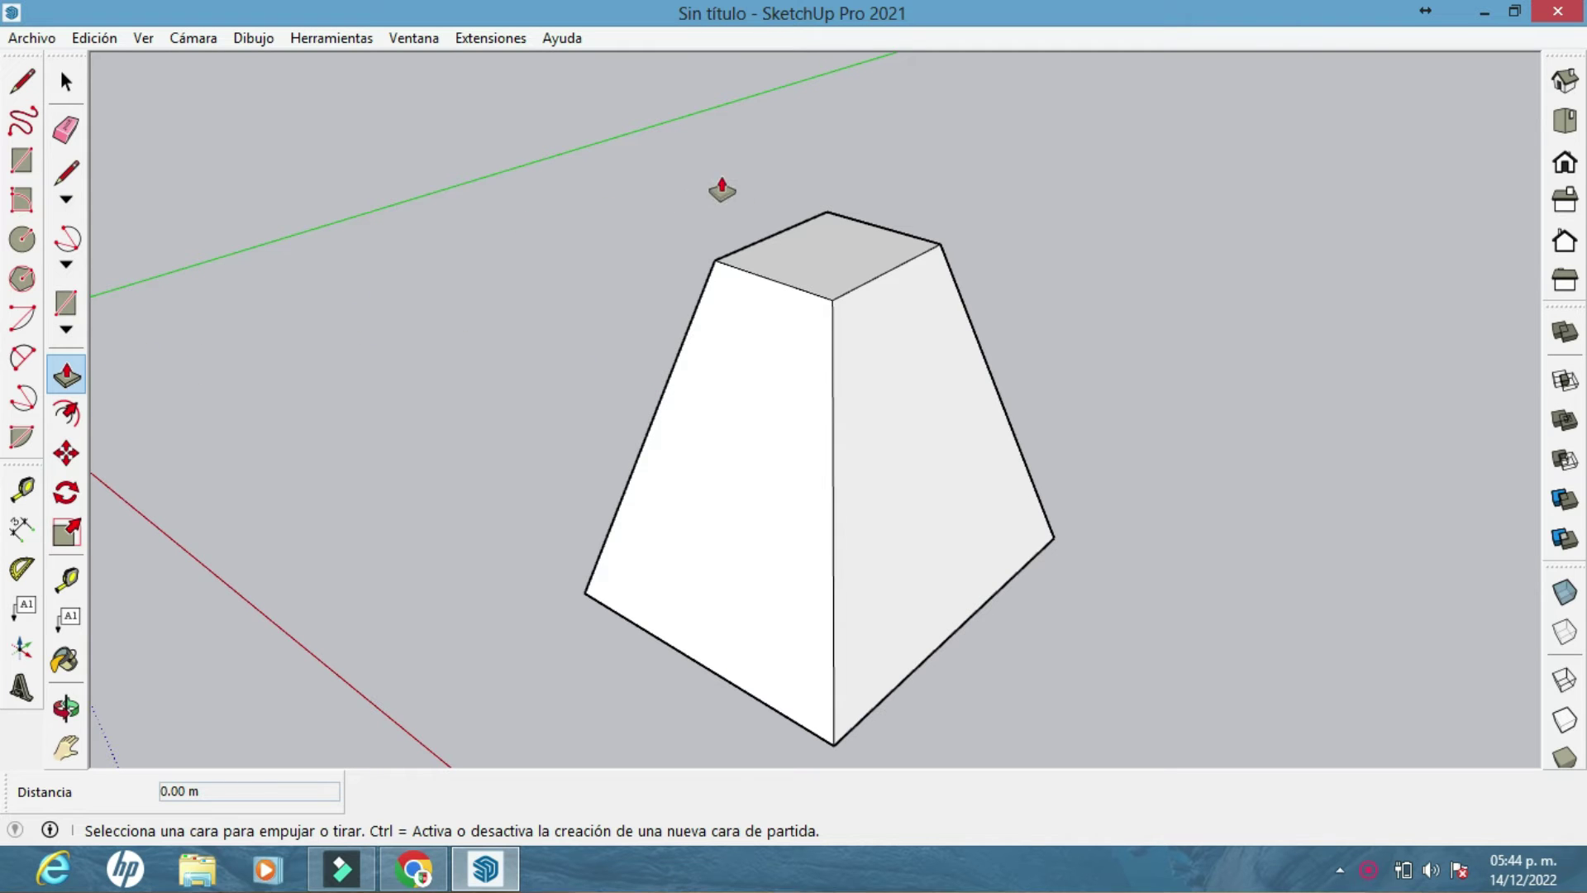
pyautogui.click(811, 256)
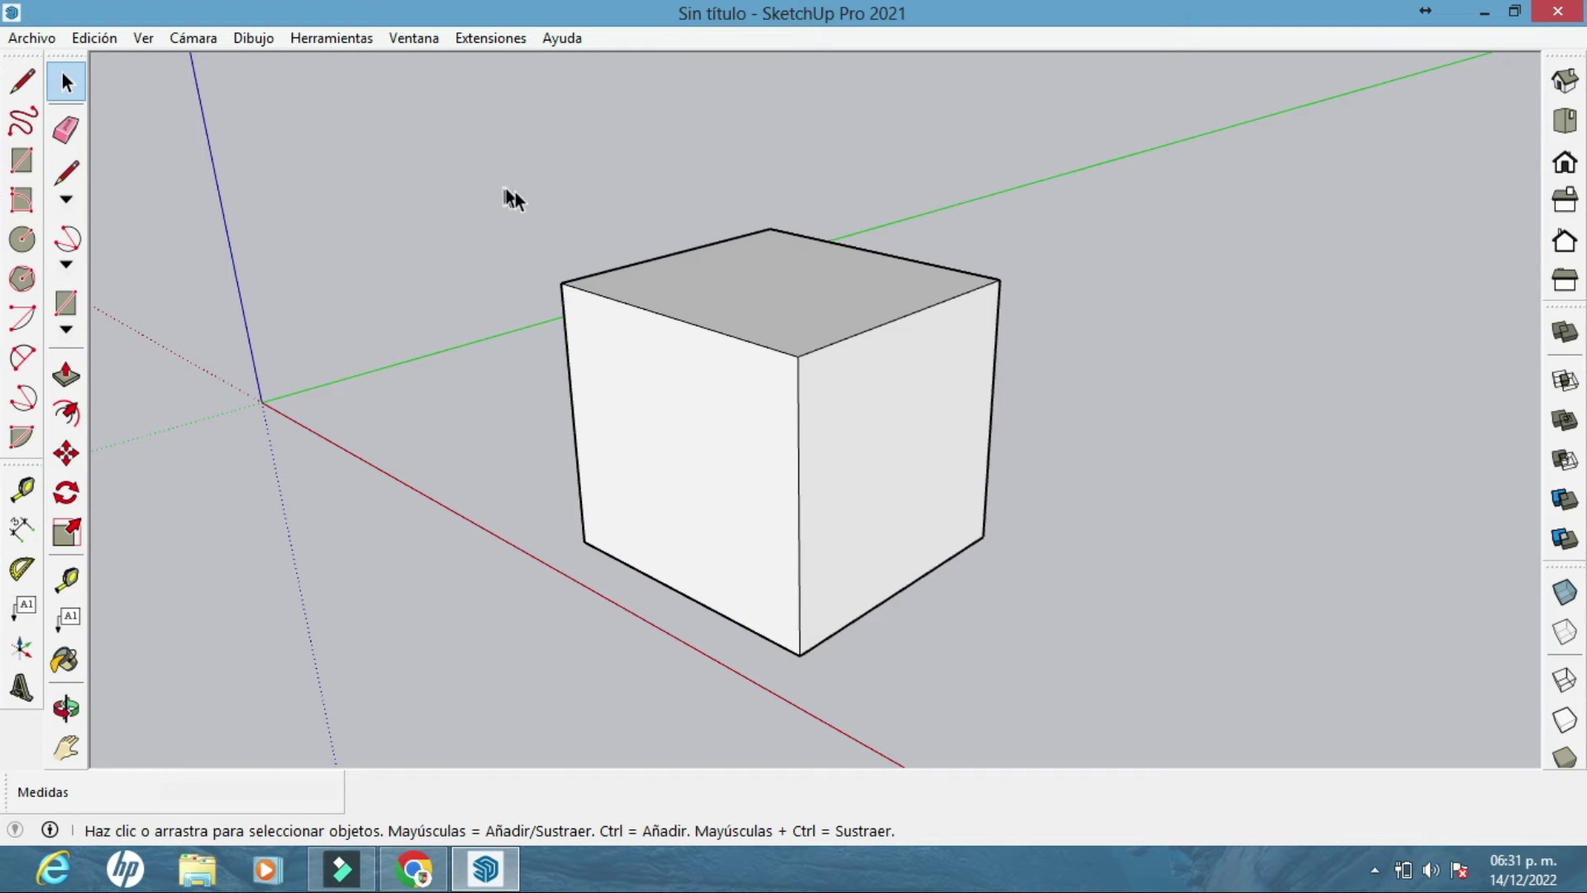
# Scale the cube up uniformly by an upper corner, keeping the opposite lower corner fixed
pyautogui.click(737, 291)
pyautogui.click(67, 533)
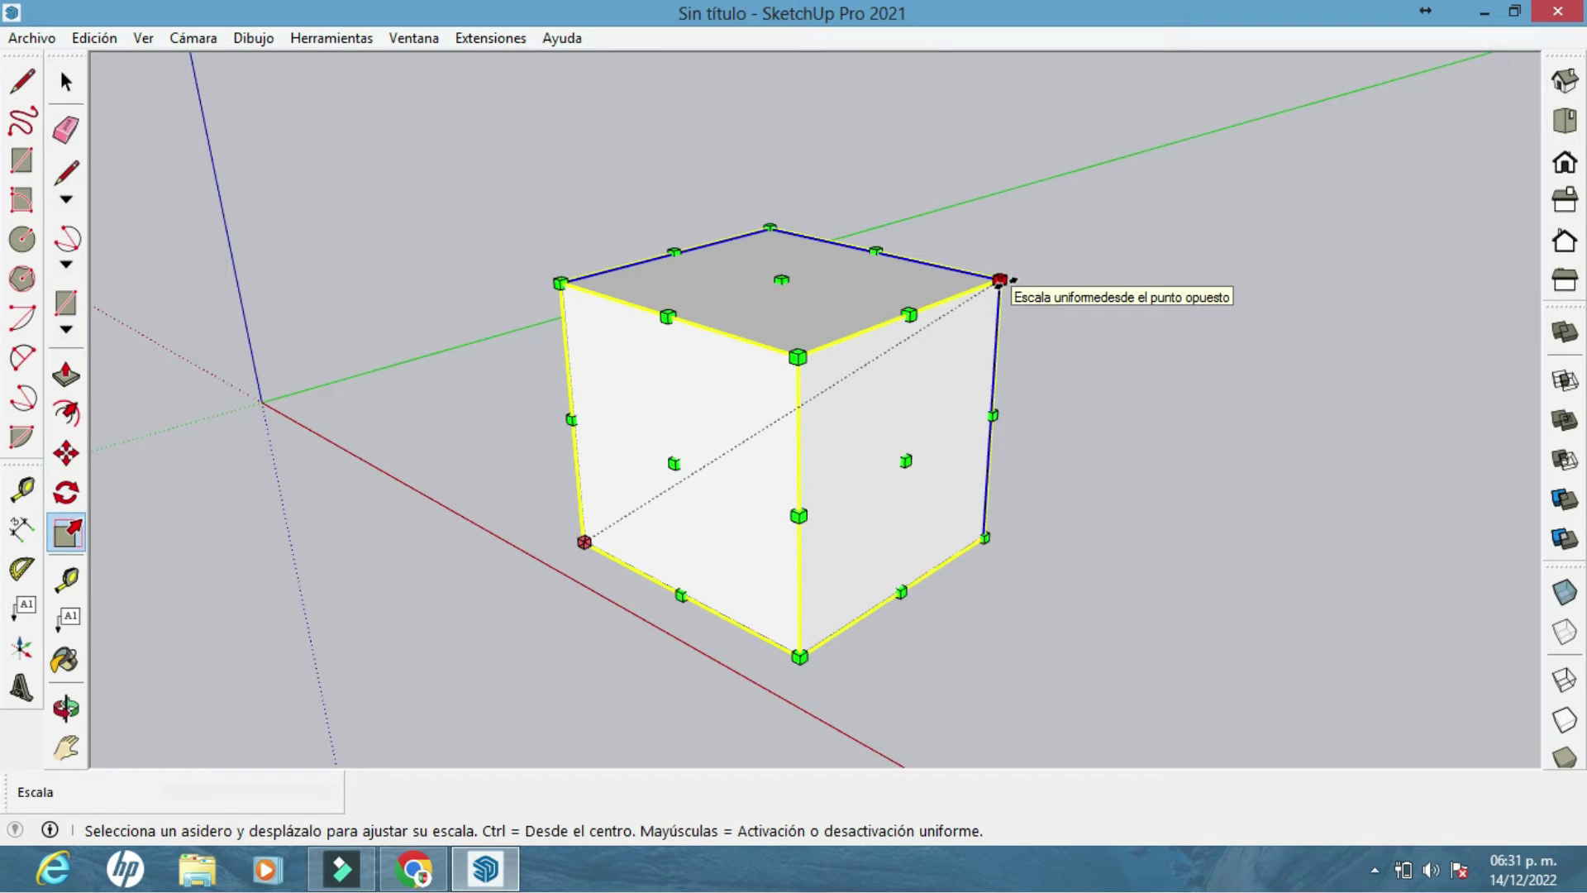
pyautogui.moveTo(999, 280); pyautogui.dragTo(1118, 249)
# Stretch the cube along the red axis and by about 1.29 along the green axis, and undo both changes
pyautogui.moveTo(984, 444); pyautogui.dragTo(1182, 556)
pyautogui.moveTo(756, 476); pyautogui.dragTo(680, 513)
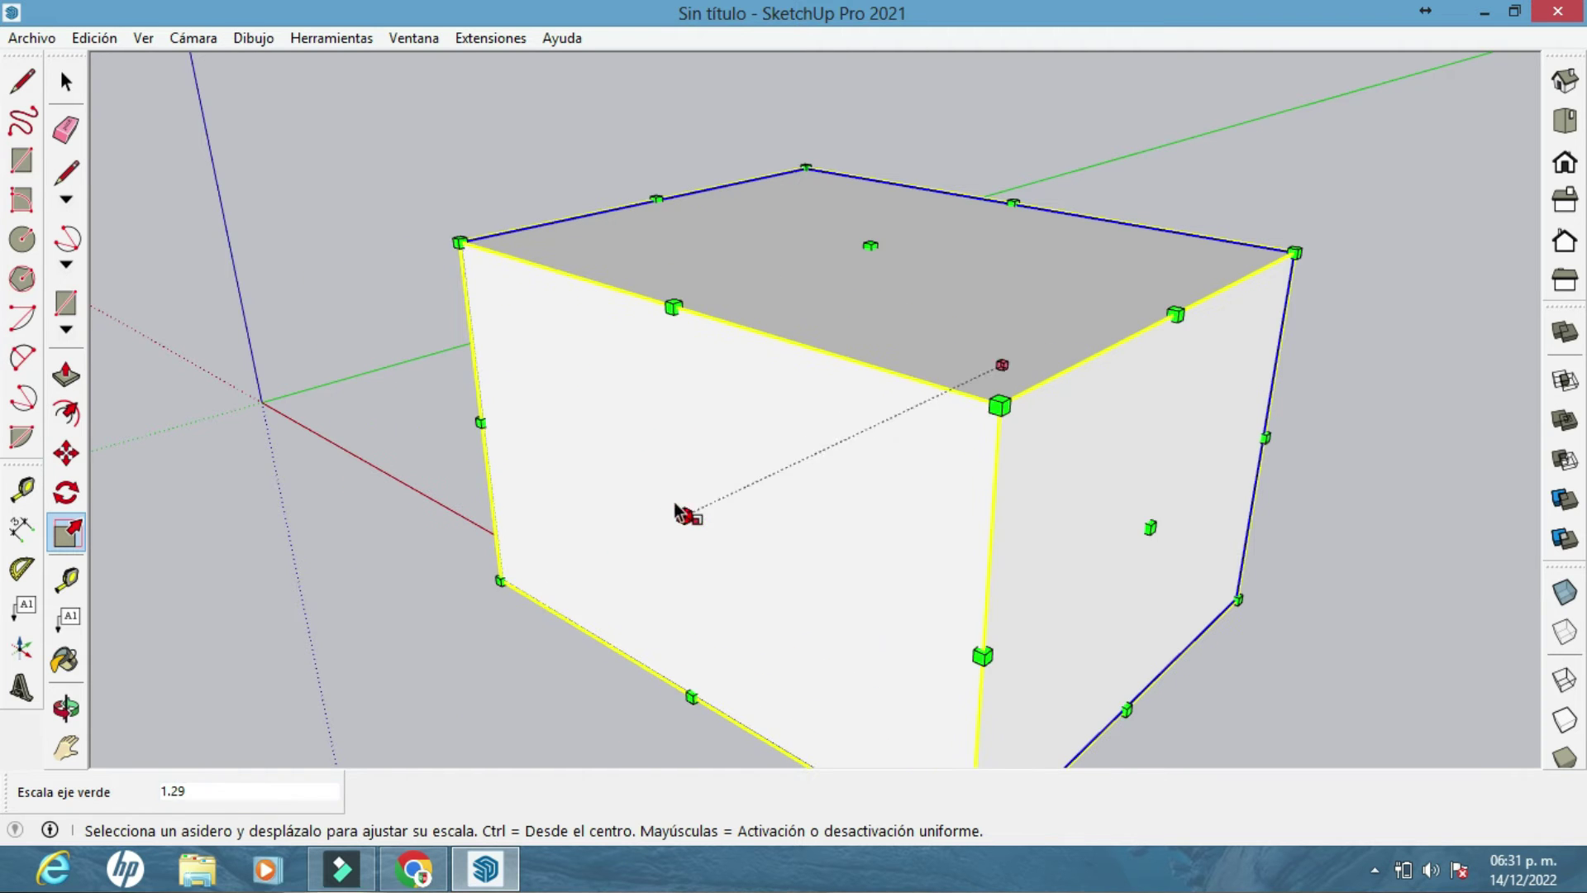
pyautogui.press('Escape')
pyautogui.hotkey('ctrl', 'z')
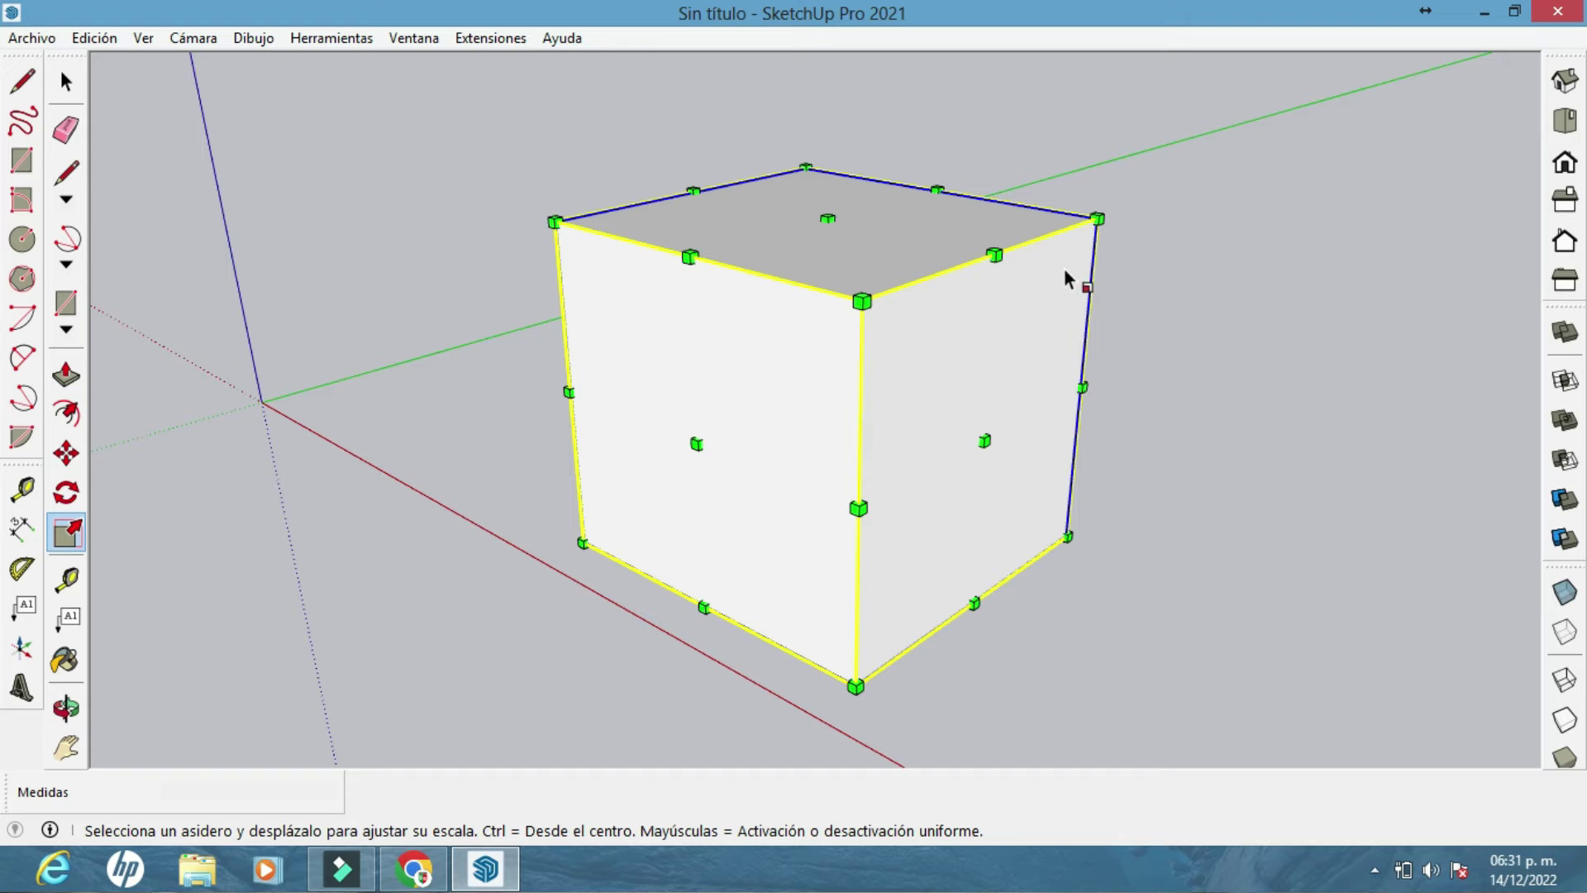
# Try to scale the cube uniformly about its centre by an upper corner
pyautogui.press('ctrl')
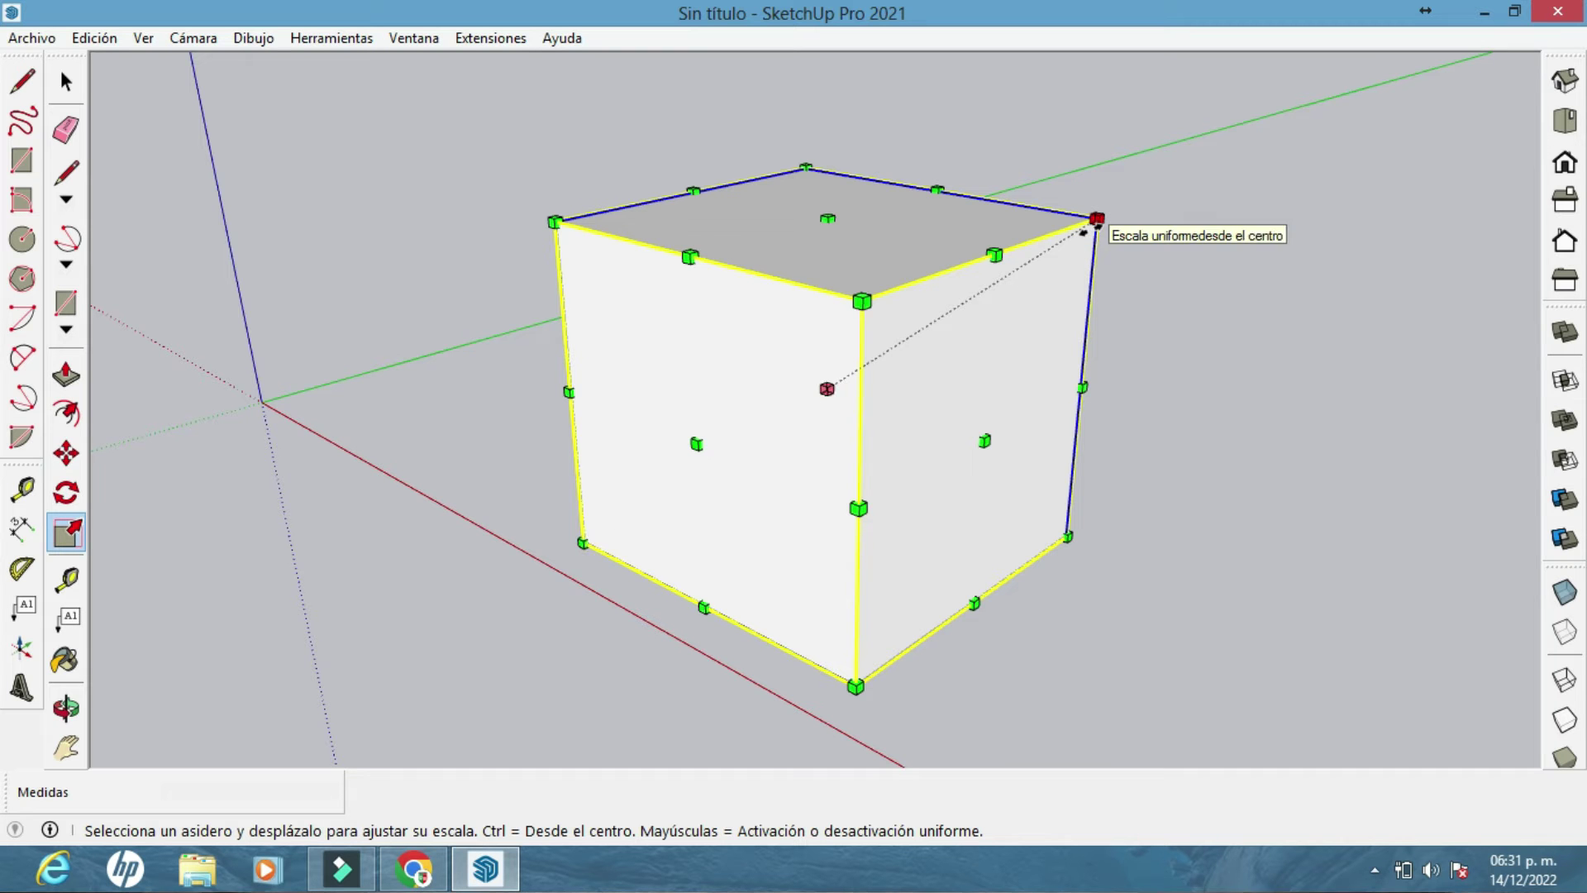
pyautogui.press('ctrl')
pyautogui.press('ctrl')
pyautogui.press('ctrl')
pyautogui.moveTo(1089, 223); pyautogui.dragTo(1131, 256)
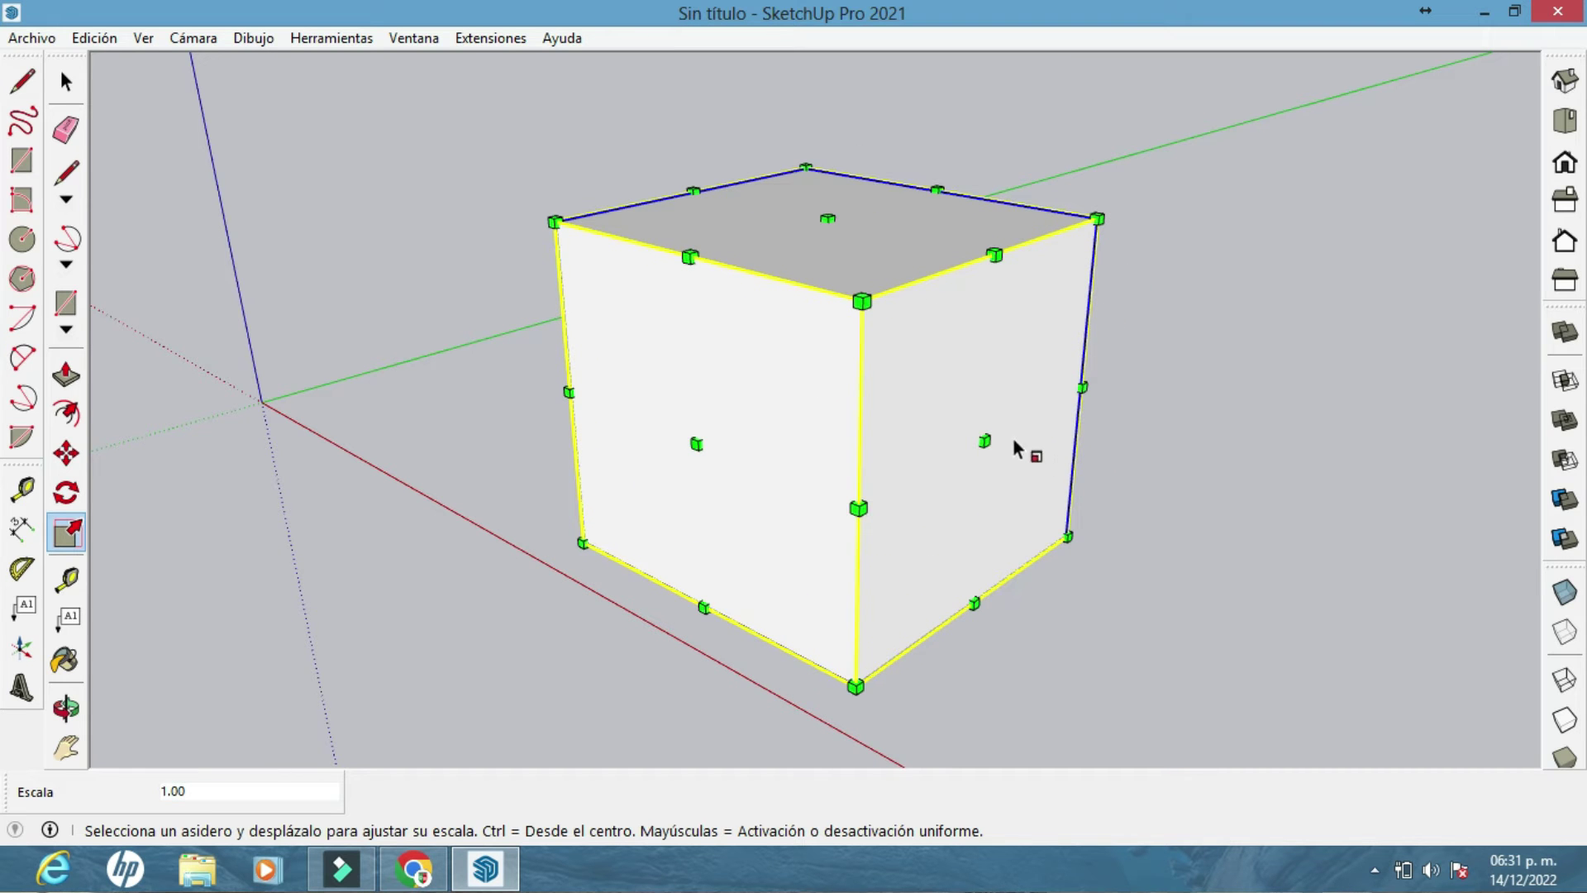
# Stretch the box about its centre along the red axis and by about 1.70 along the green axis, and rescale it uniformly
pyautogui.moveTo(996, 443); pyautogui.dragTo(1148, 517)
pyautogui.click(691, 443)
pyautogui.moveTo(691, 443); pyautogui.dragTo(588, 489)
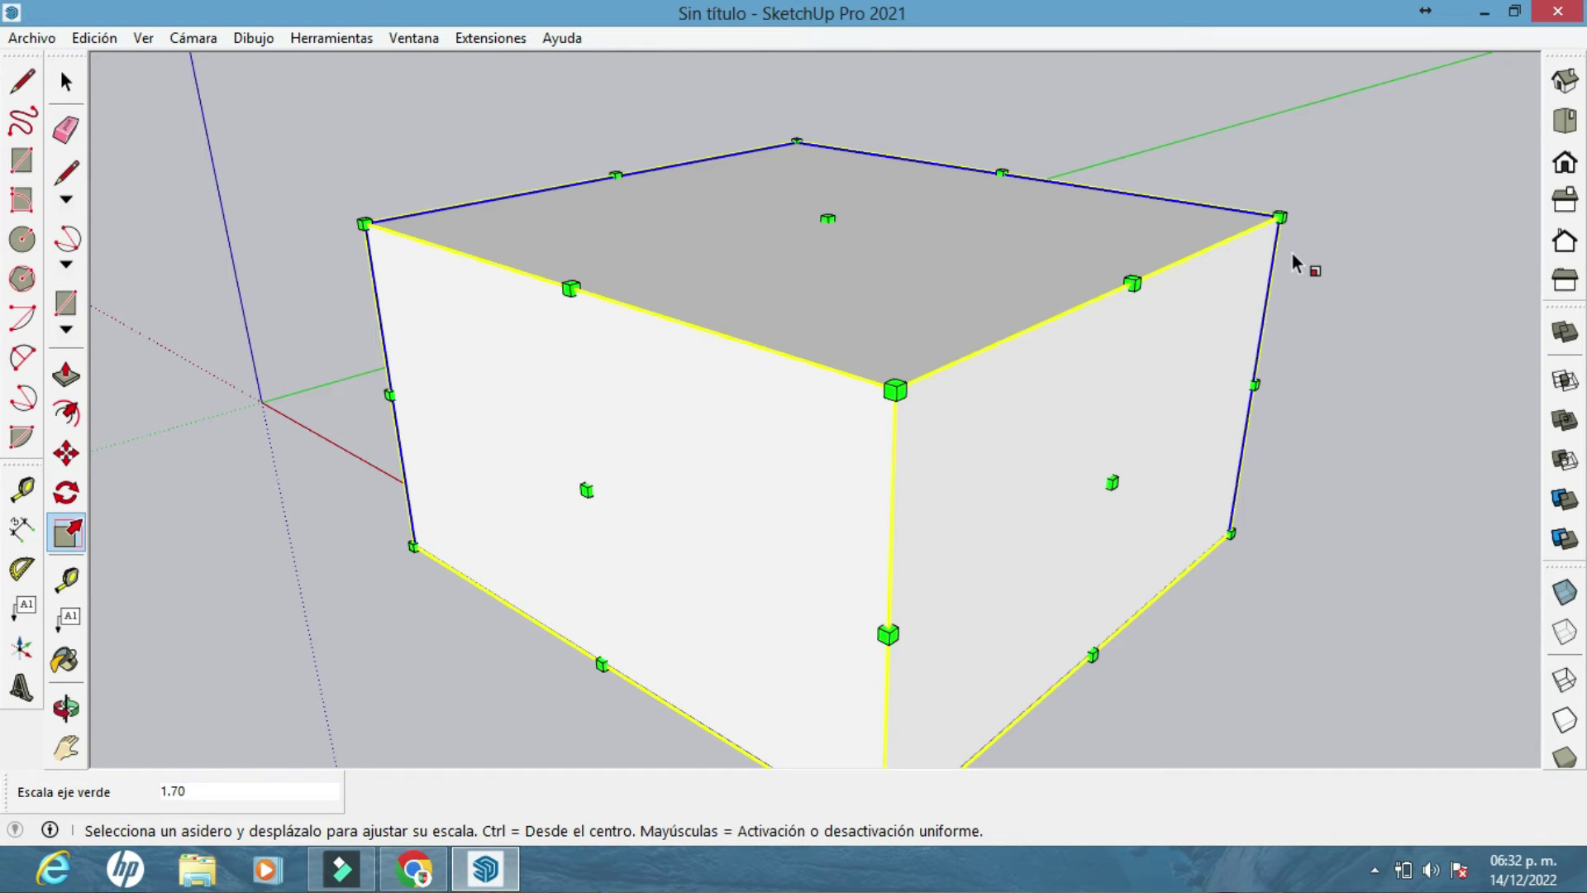
pyautogui.moveTo(1281, 218); pyautogui.dragTo(931, 312)
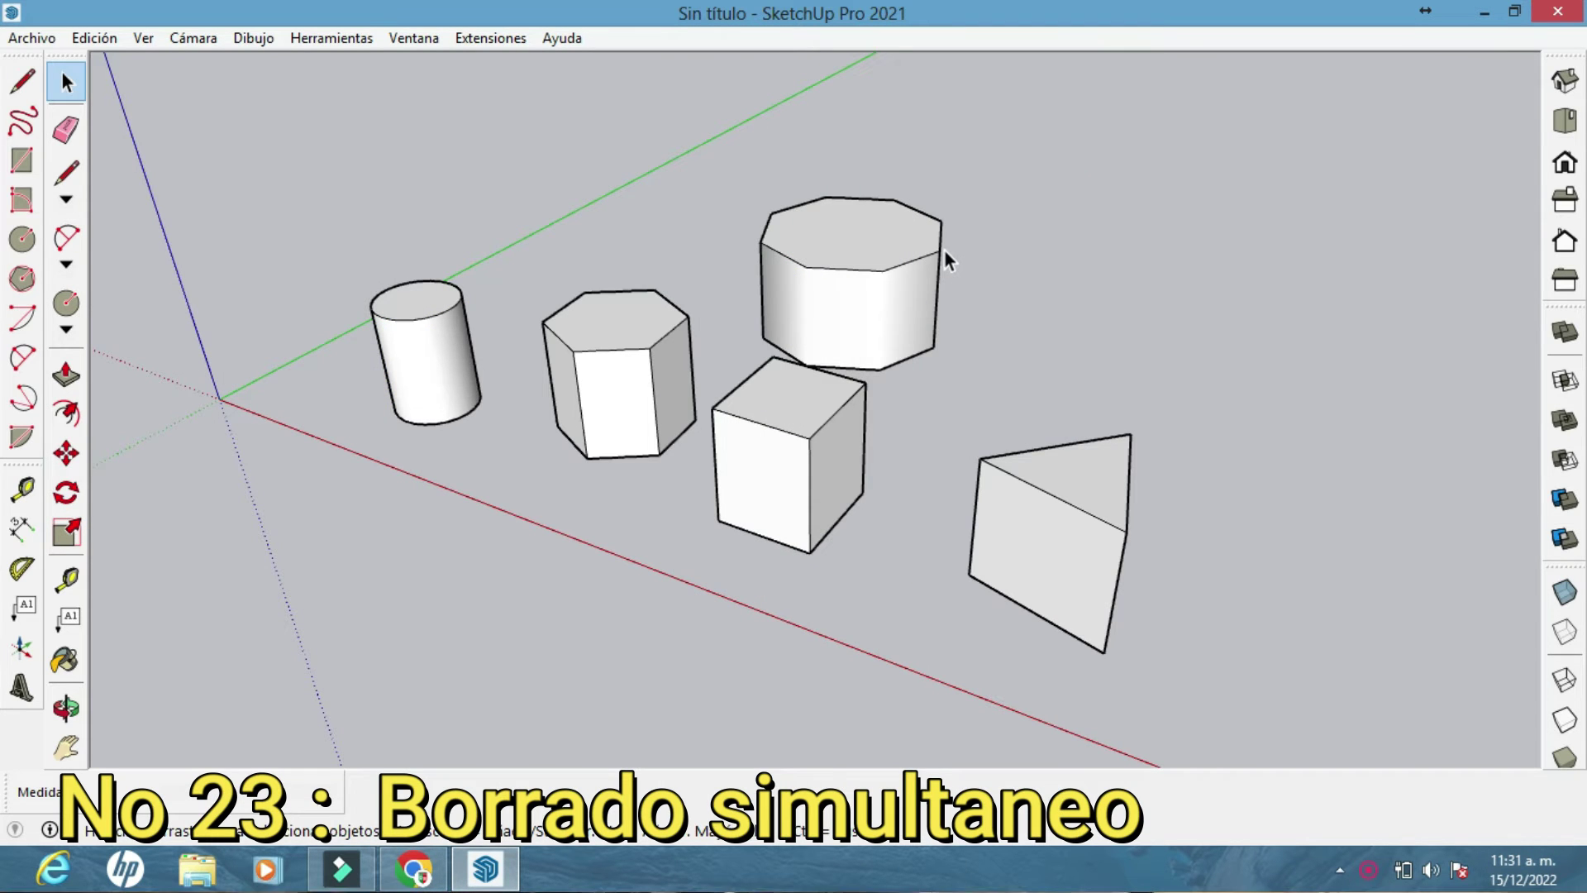
# Erase edges of several solids in a single Eraser sweep across the group
pyautogui.click(66, 129)
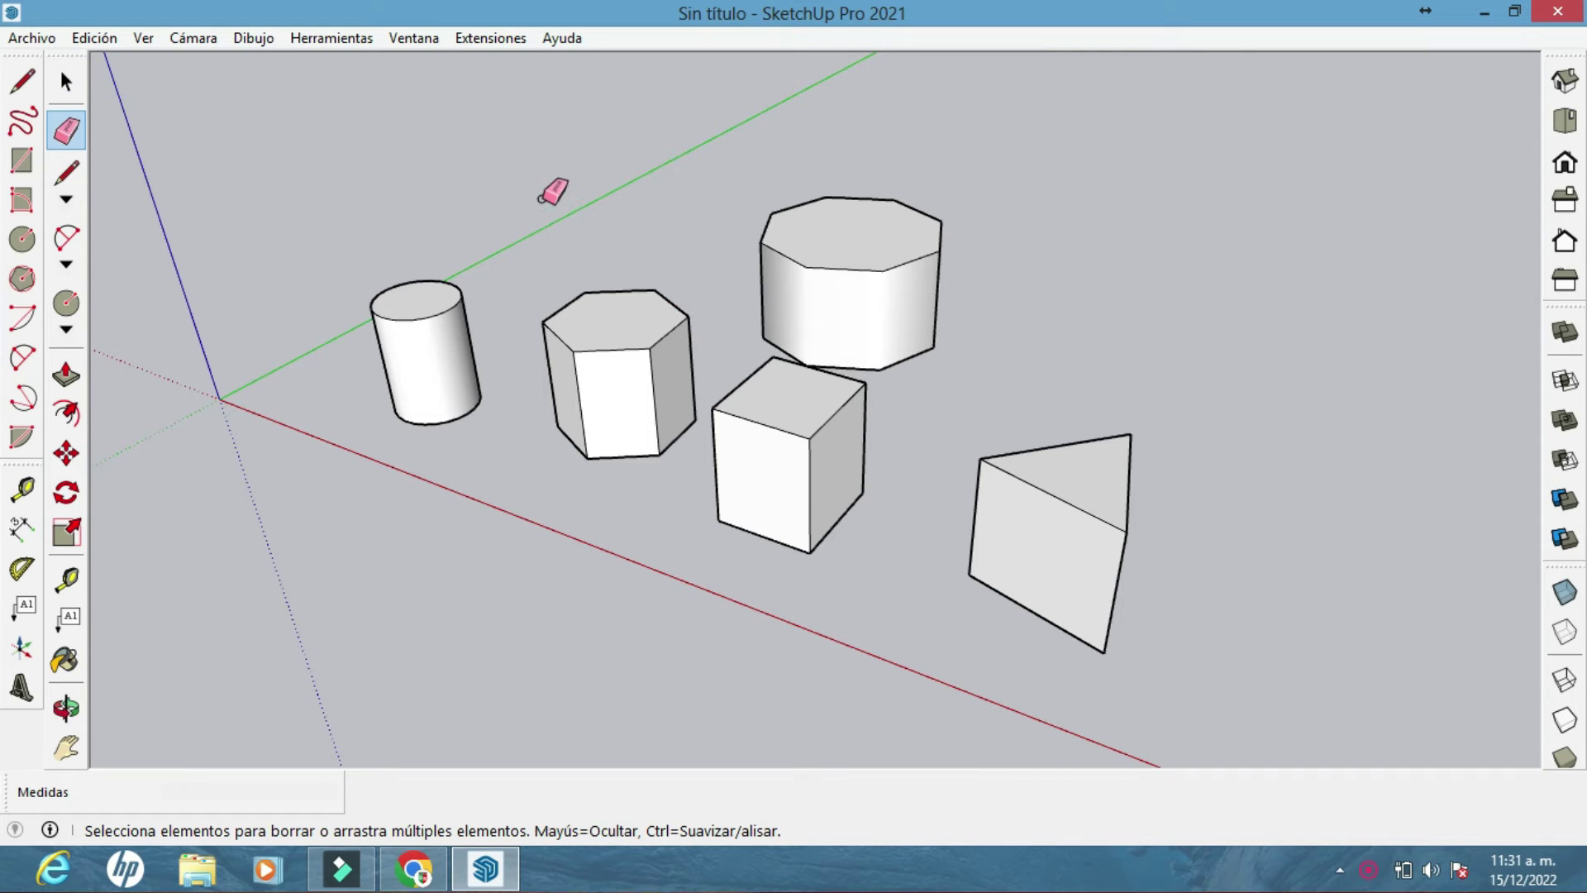
pyautogui.moveTo(437, 238)
pyautogui.mouseDown()
pyautogui.moveTo(446, 315)
pyautogui.moveTo(795, 252)
pyautogui.moveTo(806, 411)
pyautogui.moveTo(992, 477)
pyautogui.moveTo(1006, 465)
pyautogui.mouseUp()
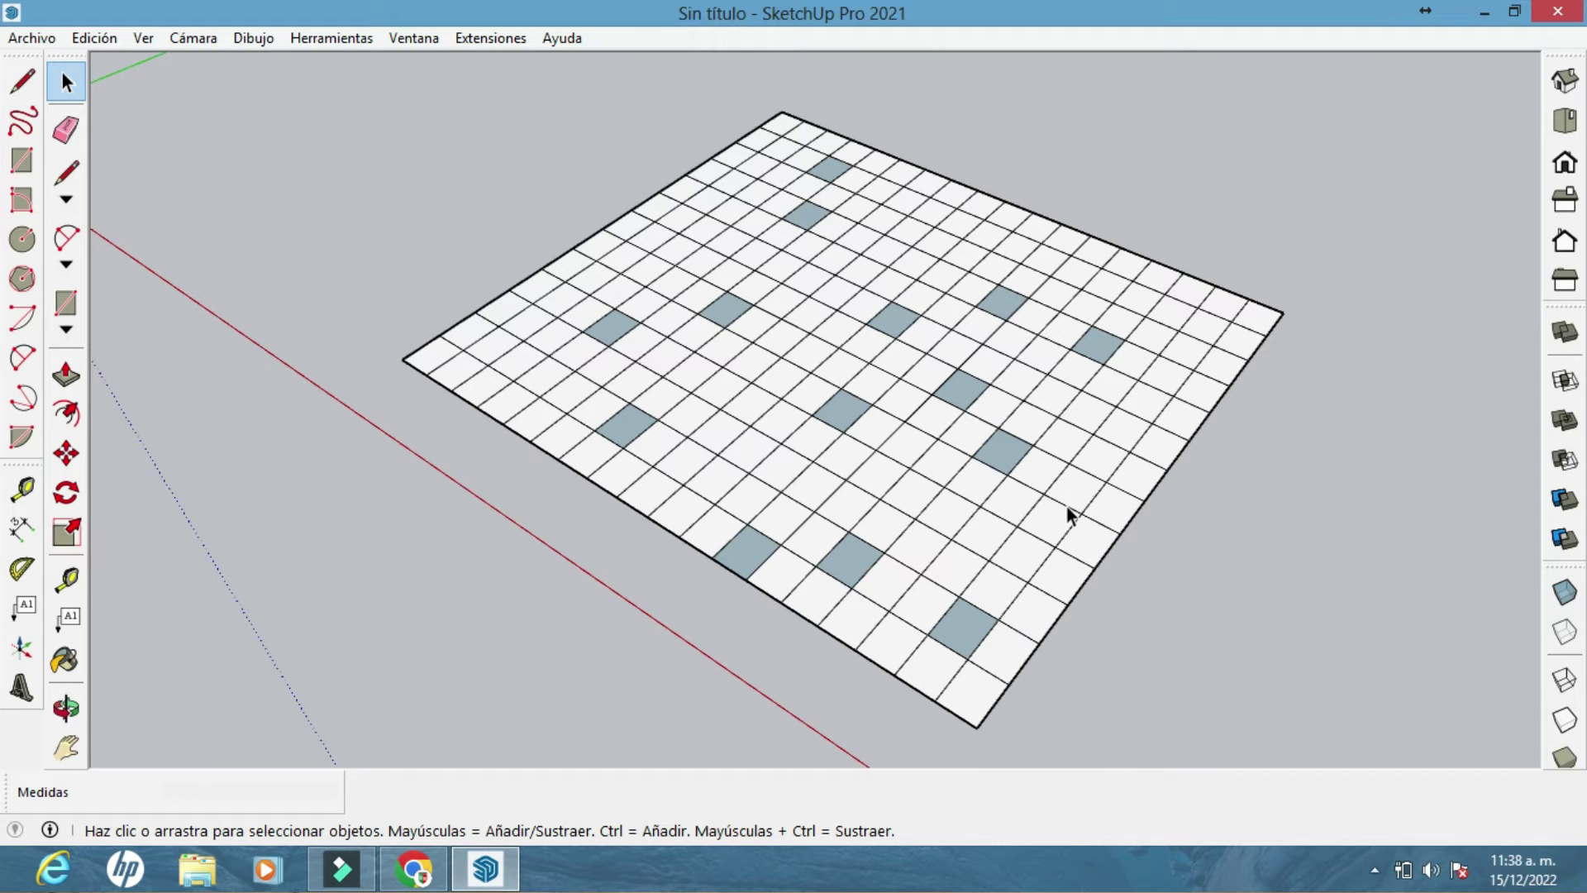
# Reverse the blue-grey tile nearest the grid's right edge so its white front side faces up
pyautogui.moveTo(1068, 514); pyautogui.dragTo(1061, 504, button='middle')
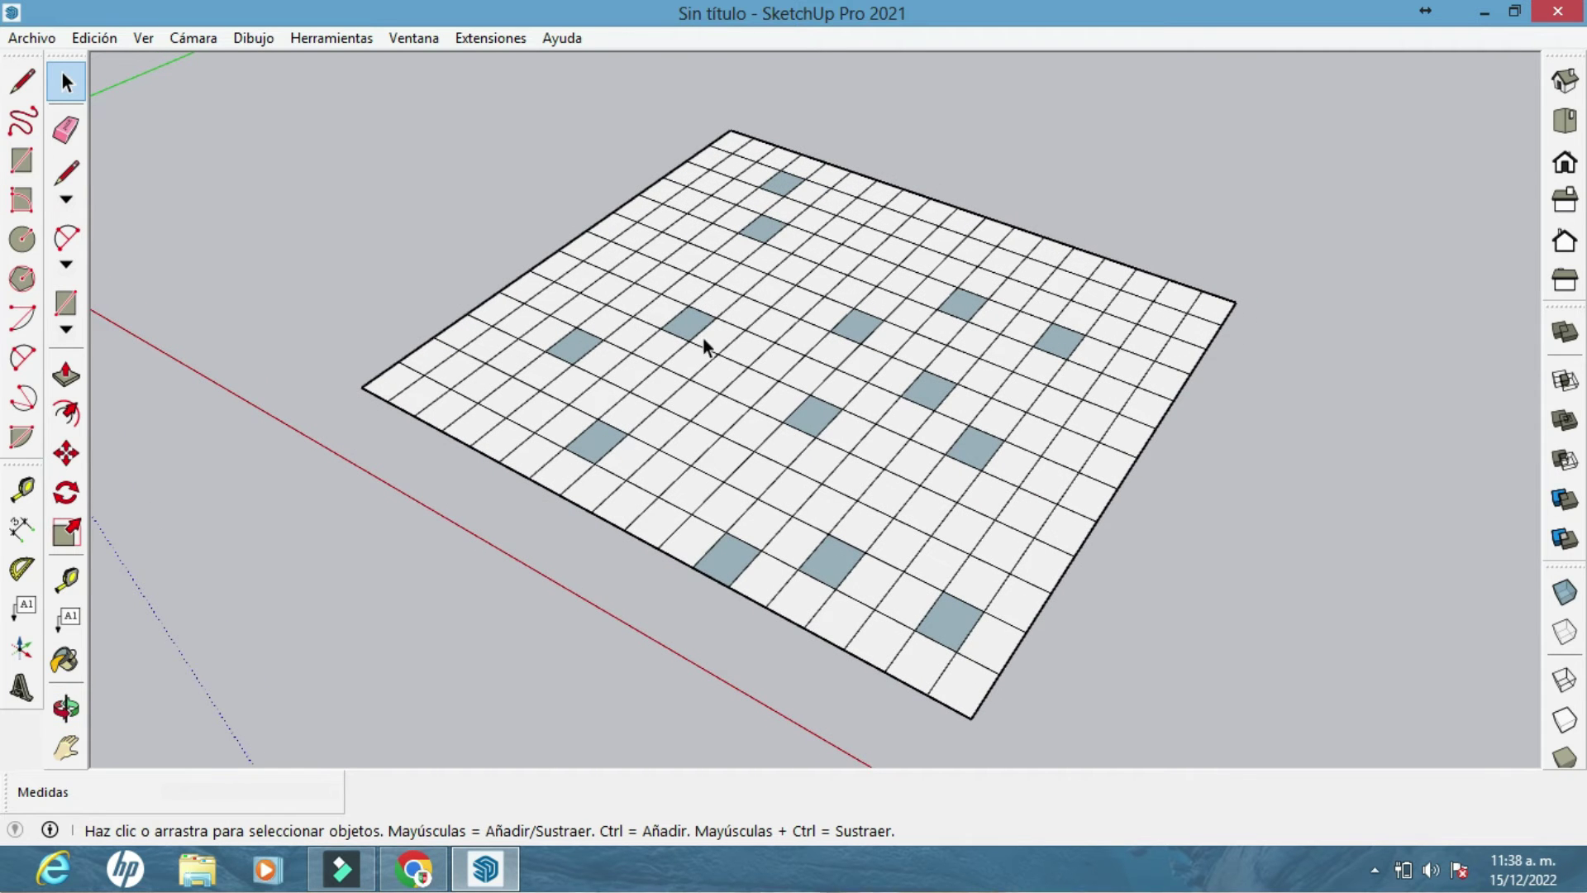
pyautogui.scroll(2, 1139, 277)
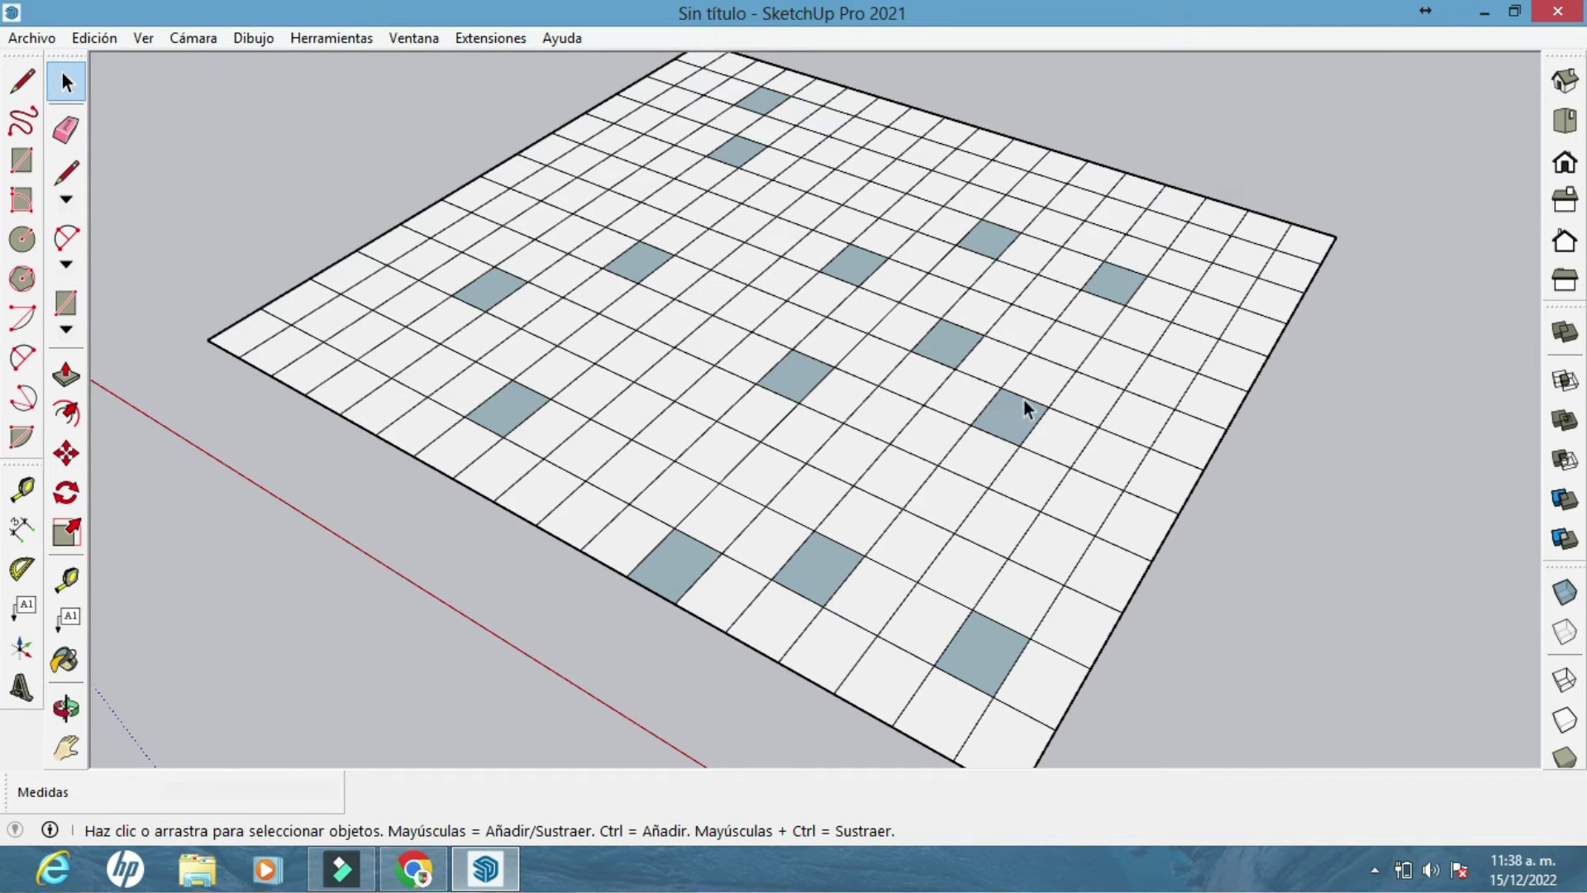
pyautogui.rightClick(1004, 409)
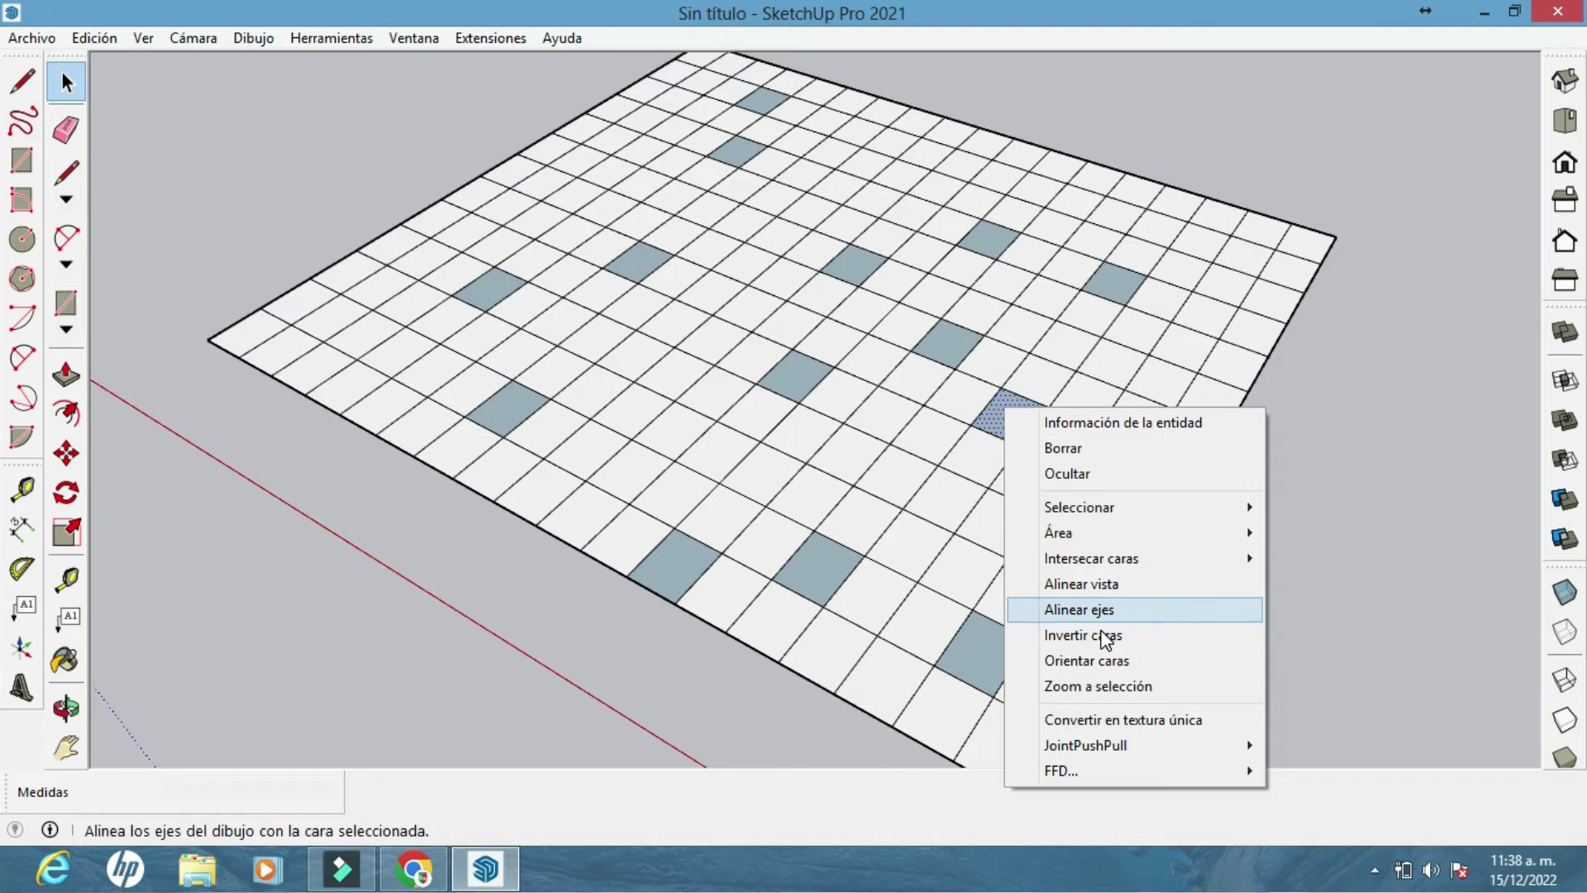
pyautogui.click(1104, 634)
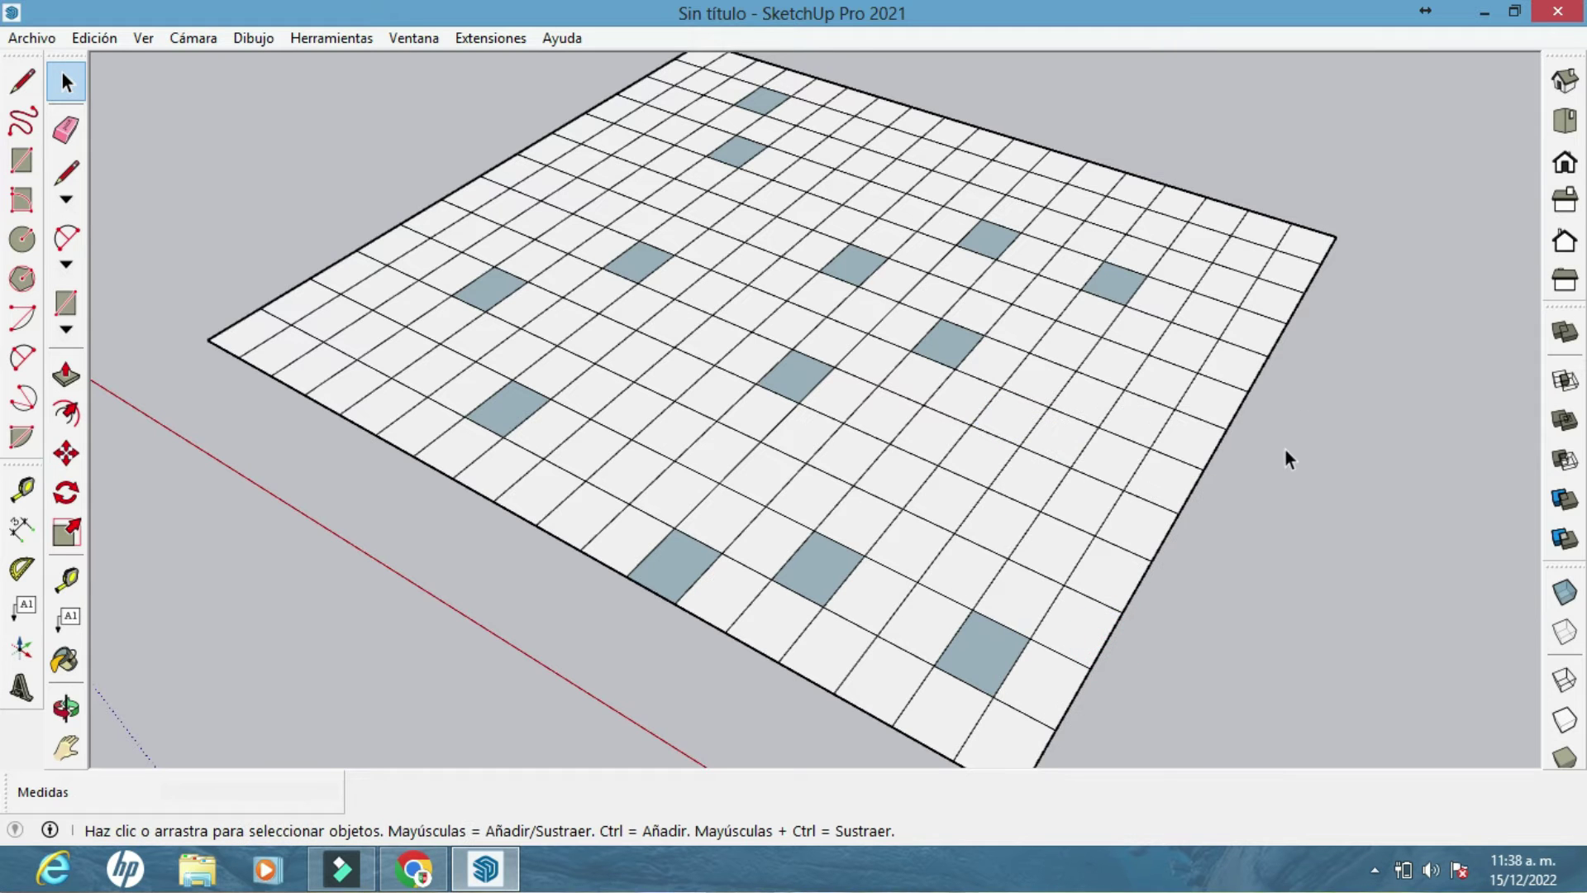
# Orient all the grid's faces to match the white tile beside the reversed one
pyautogui.click(1043, 476)
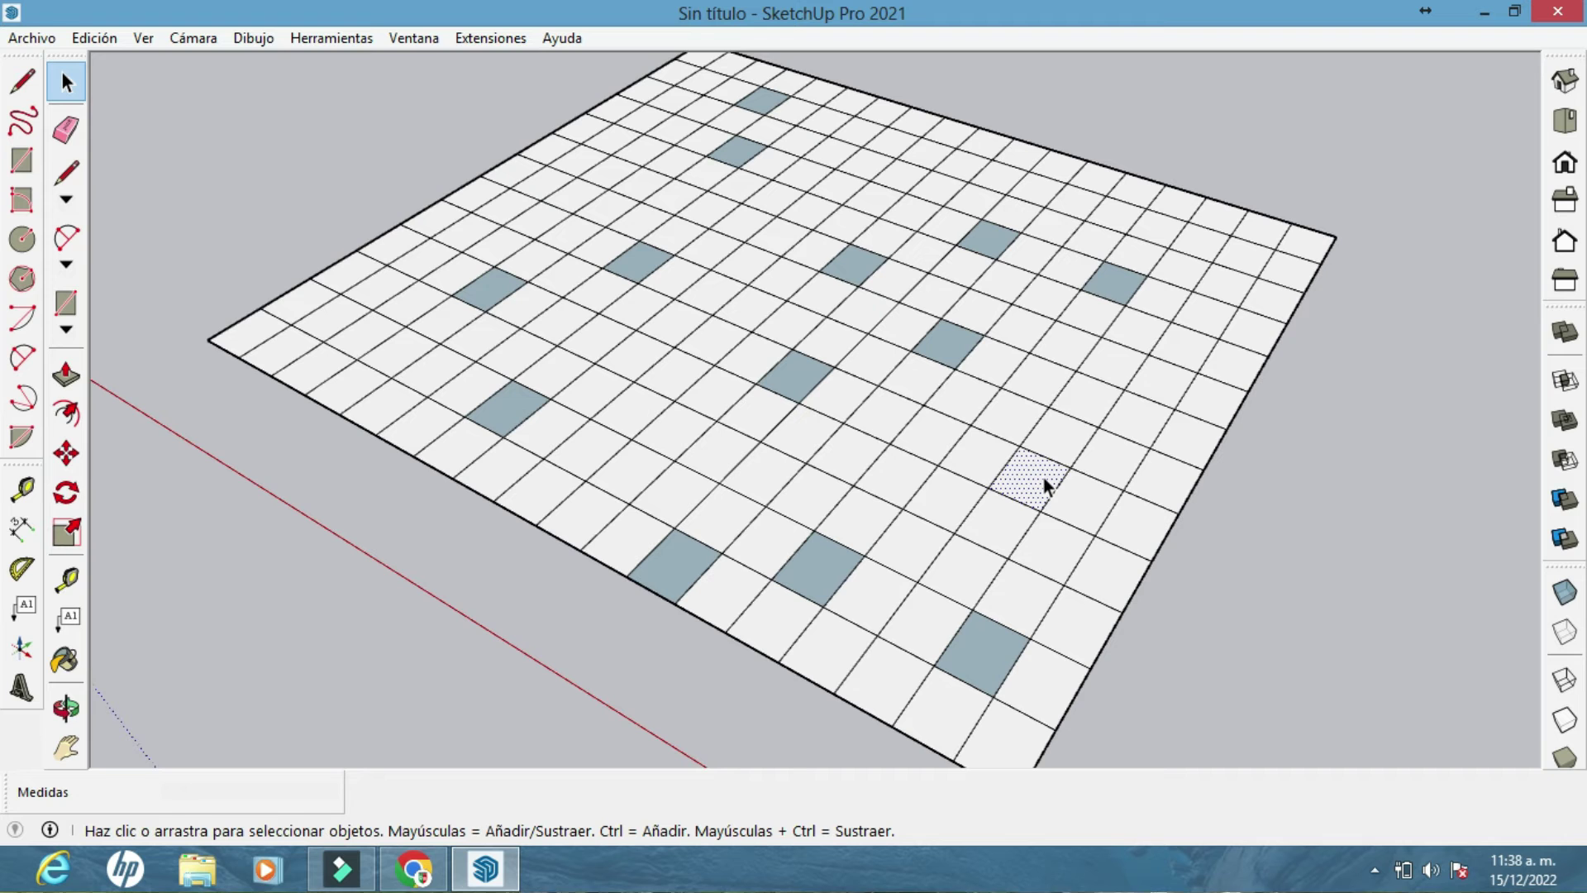
pyautogui.rightClick(1043, 475)
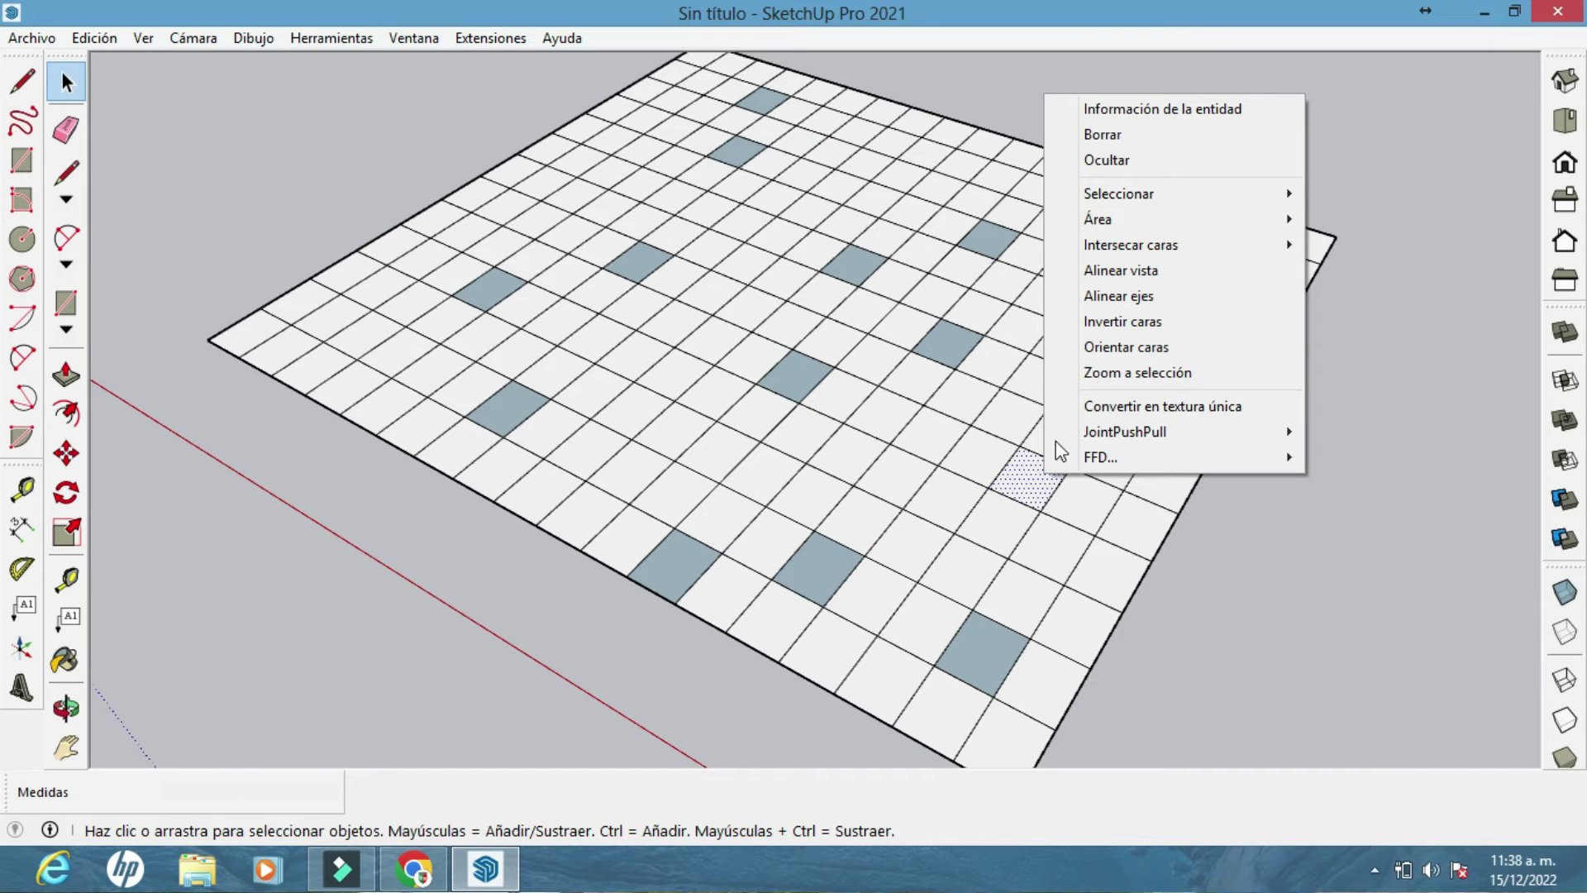
pyautogui.click(1110, 348)
pyautogui.moveTo(1094, 449); pyautogui.dragTo(1016, 464, button='middle')
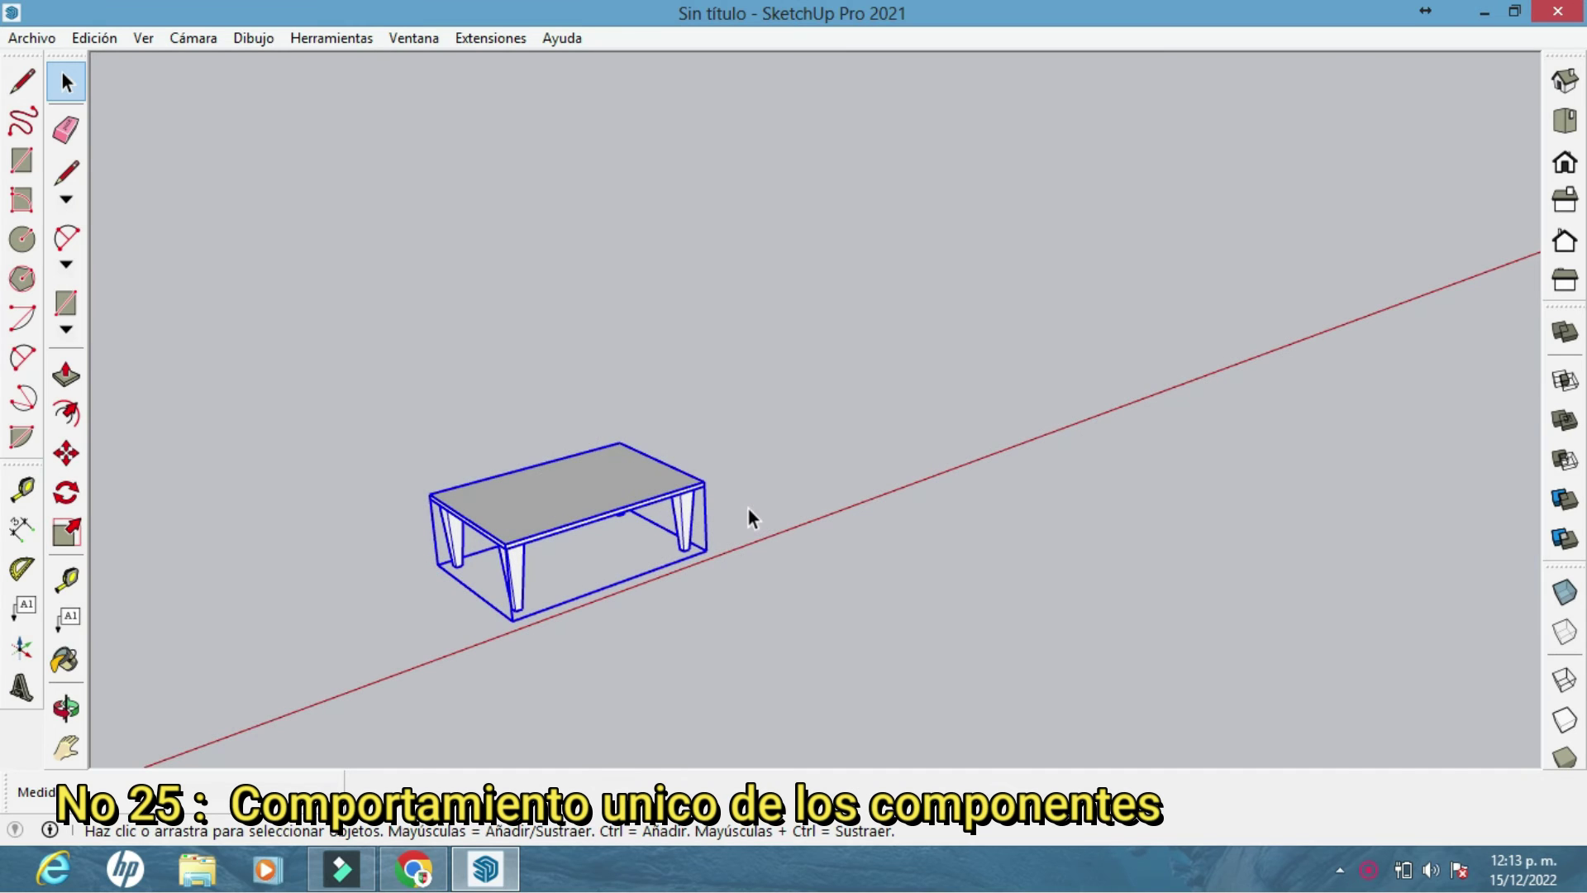
# Copy the table component about 8.76 m along the red axis and repeat the copy with x4
pyautogui.click(67, 453)
pyautogui.click(511, 622)
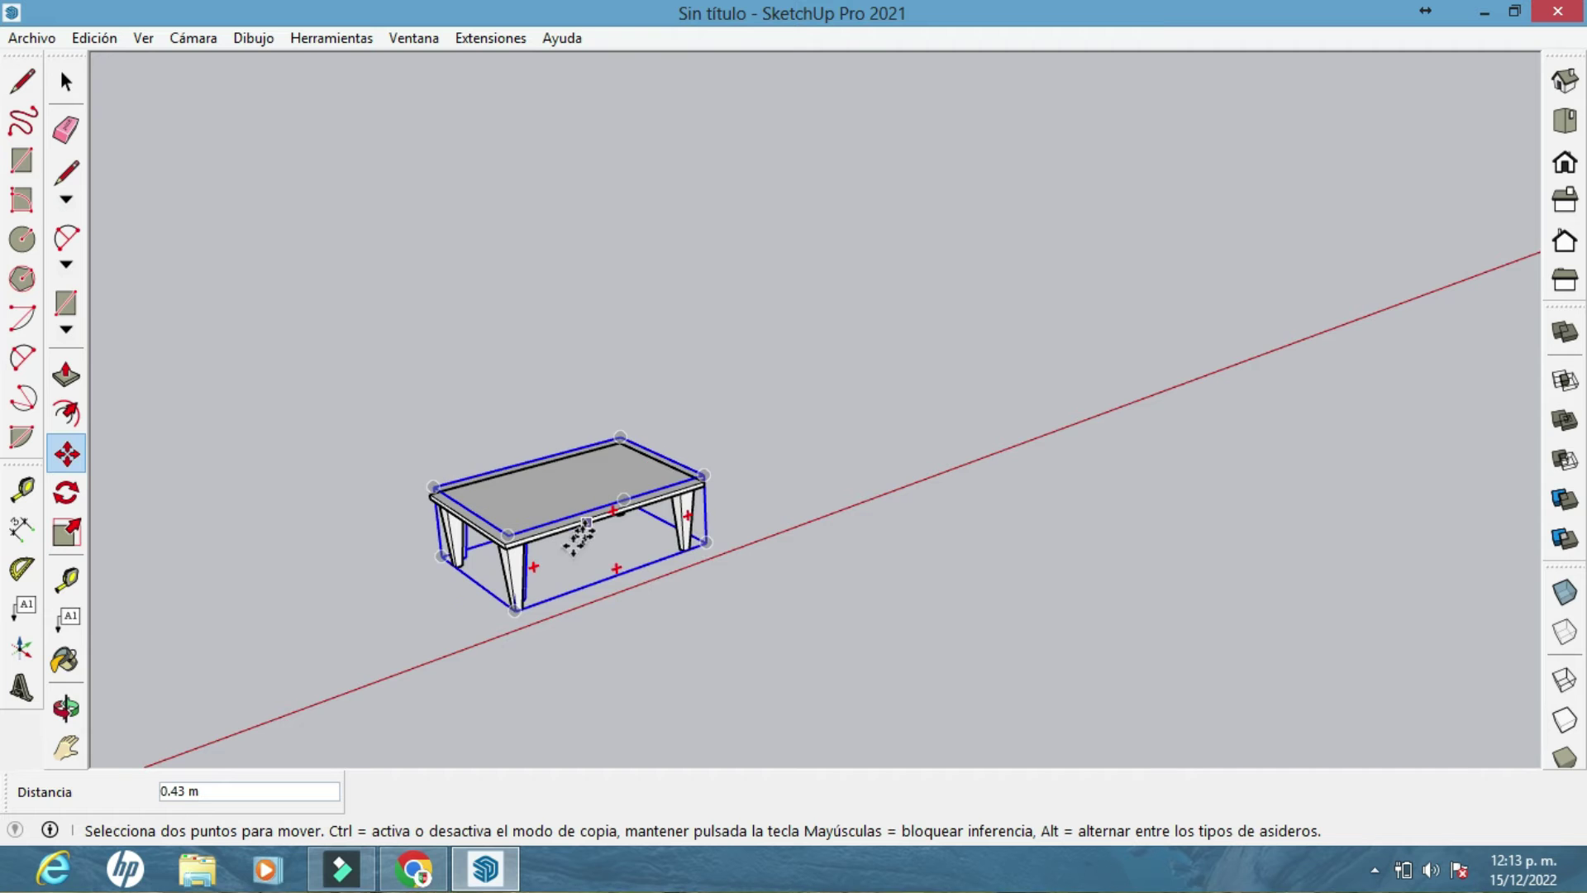
pyautogui.click(518, 606)
pyautogui.press('ctrl')
pyautogui.click(513, 620)
pyautogui.click(822, 512)
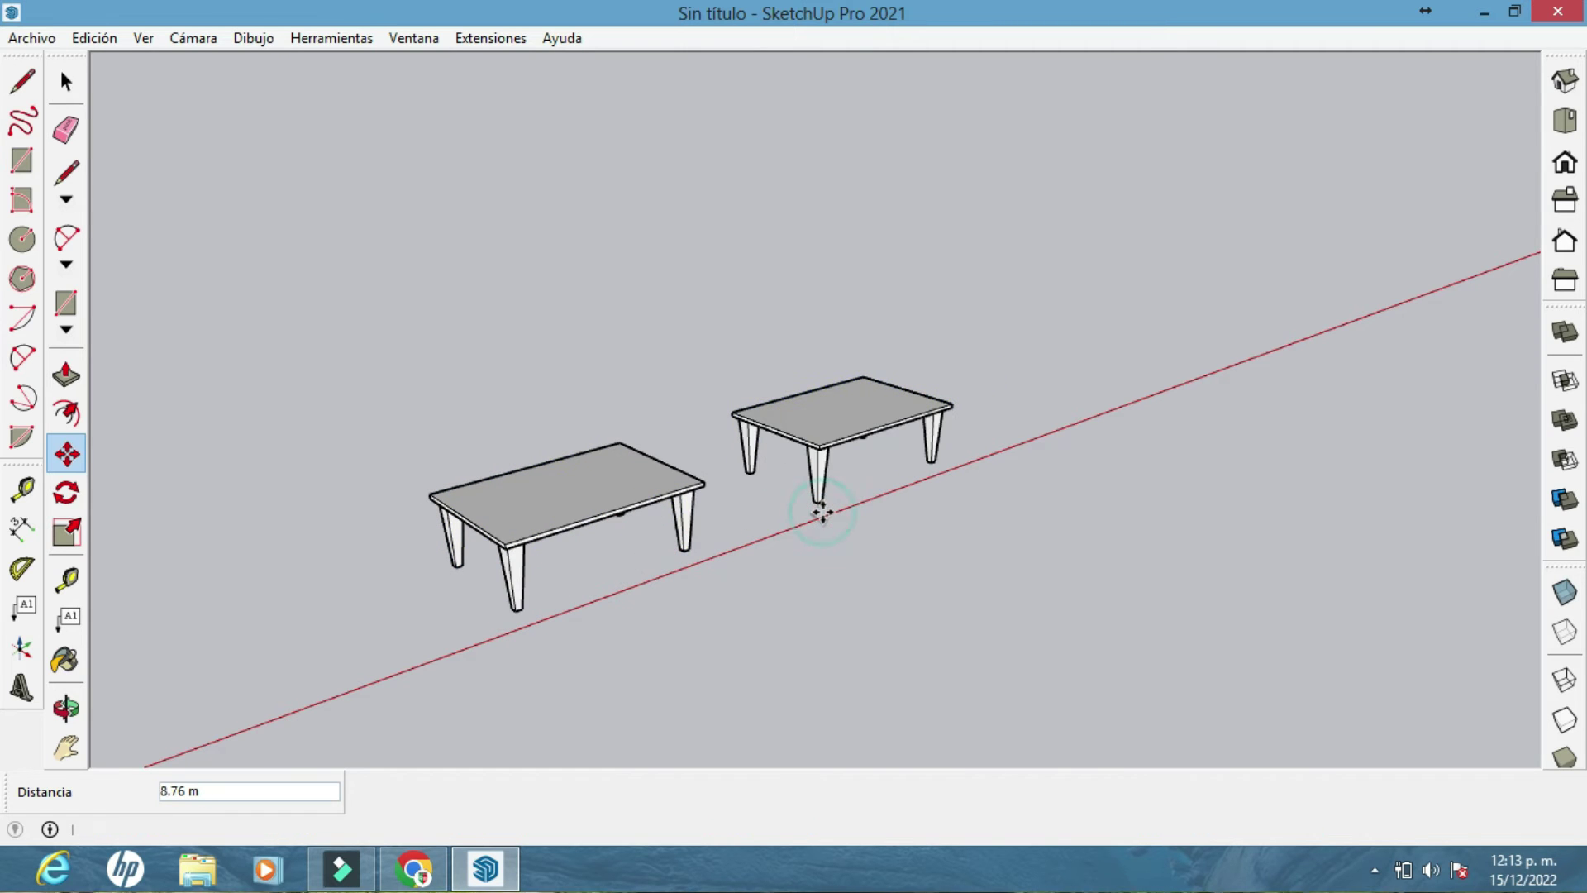
pyautogui.write('x4')
pyautogui.press('Return')
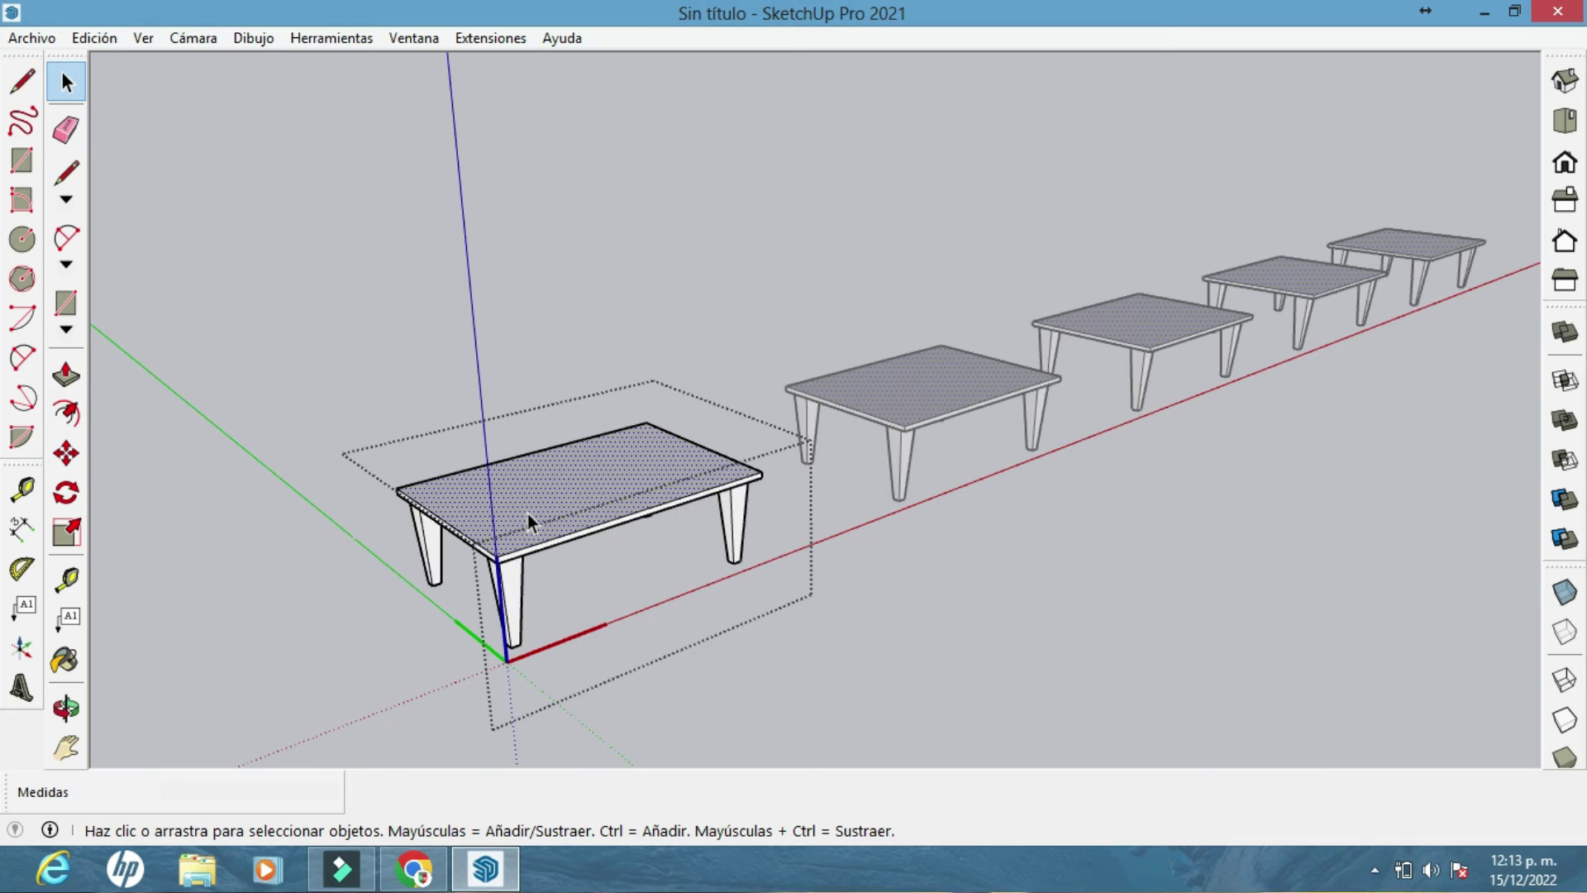
# Inside the first table component, scale all geometry uniformly about its centre to about 0.88 and widen it along the green axis
pyautogui.tripleClick(506, 493)
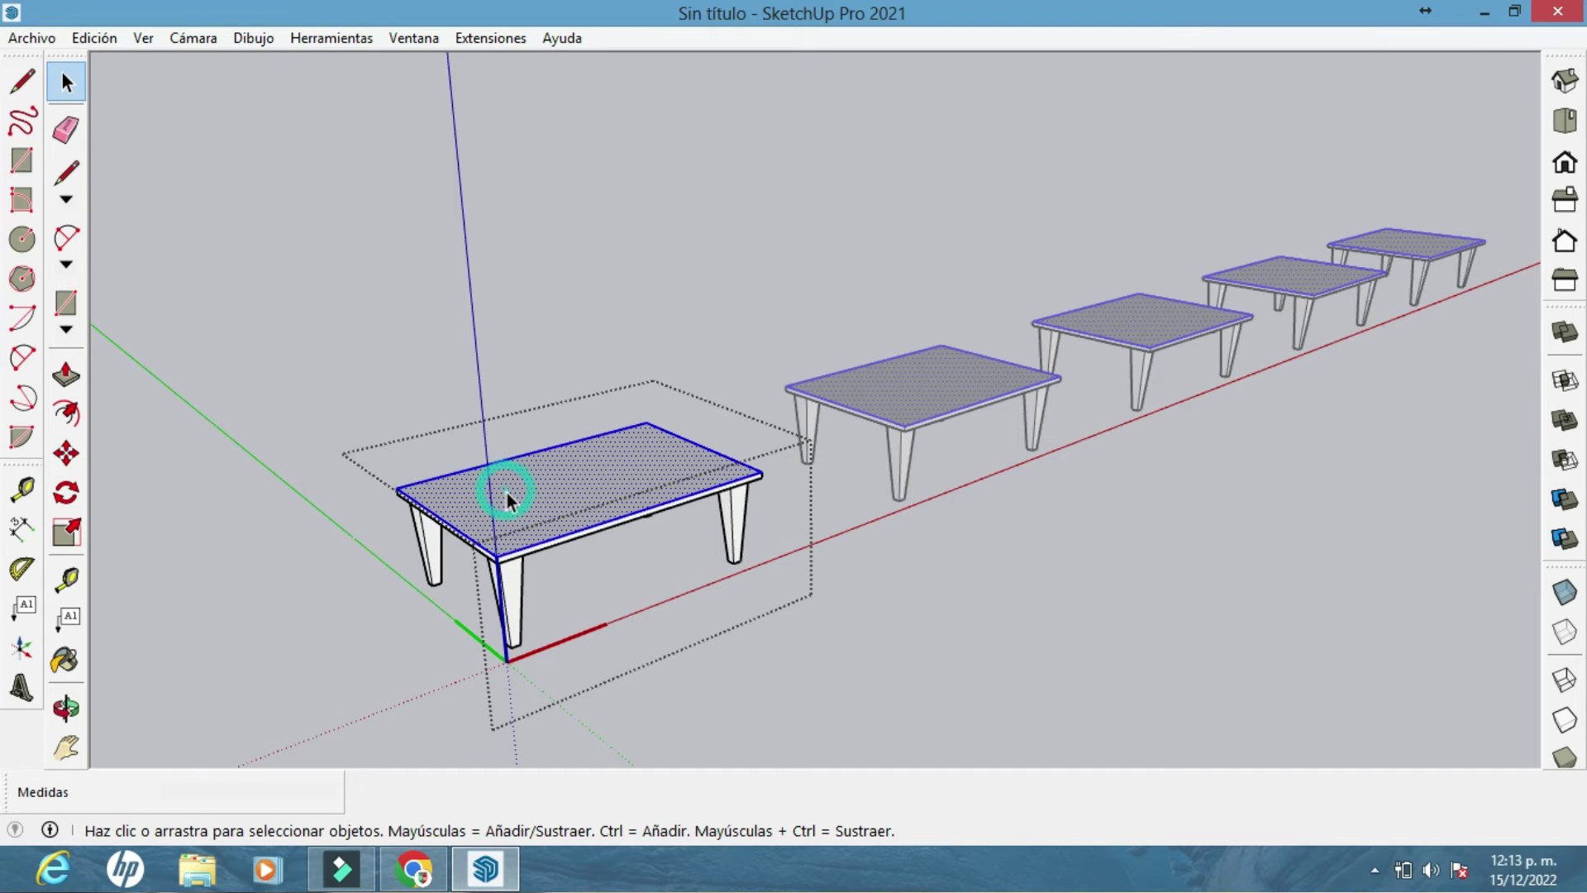
pyautogui.click(66, 529)
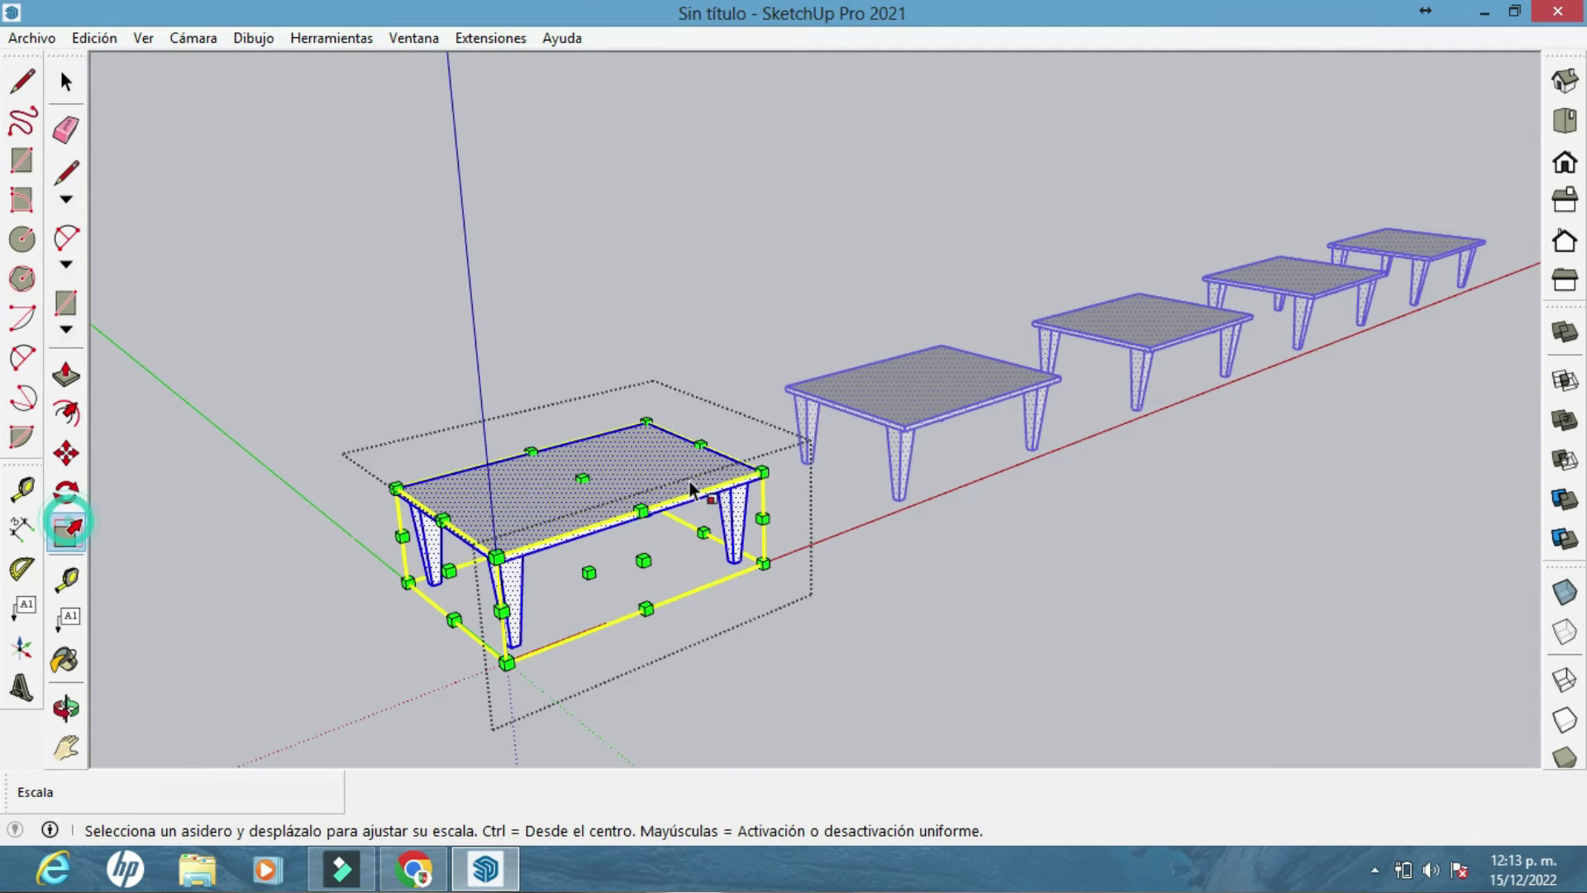
pyautogui.click(761, 472)
pyautogui.click(741, 479)
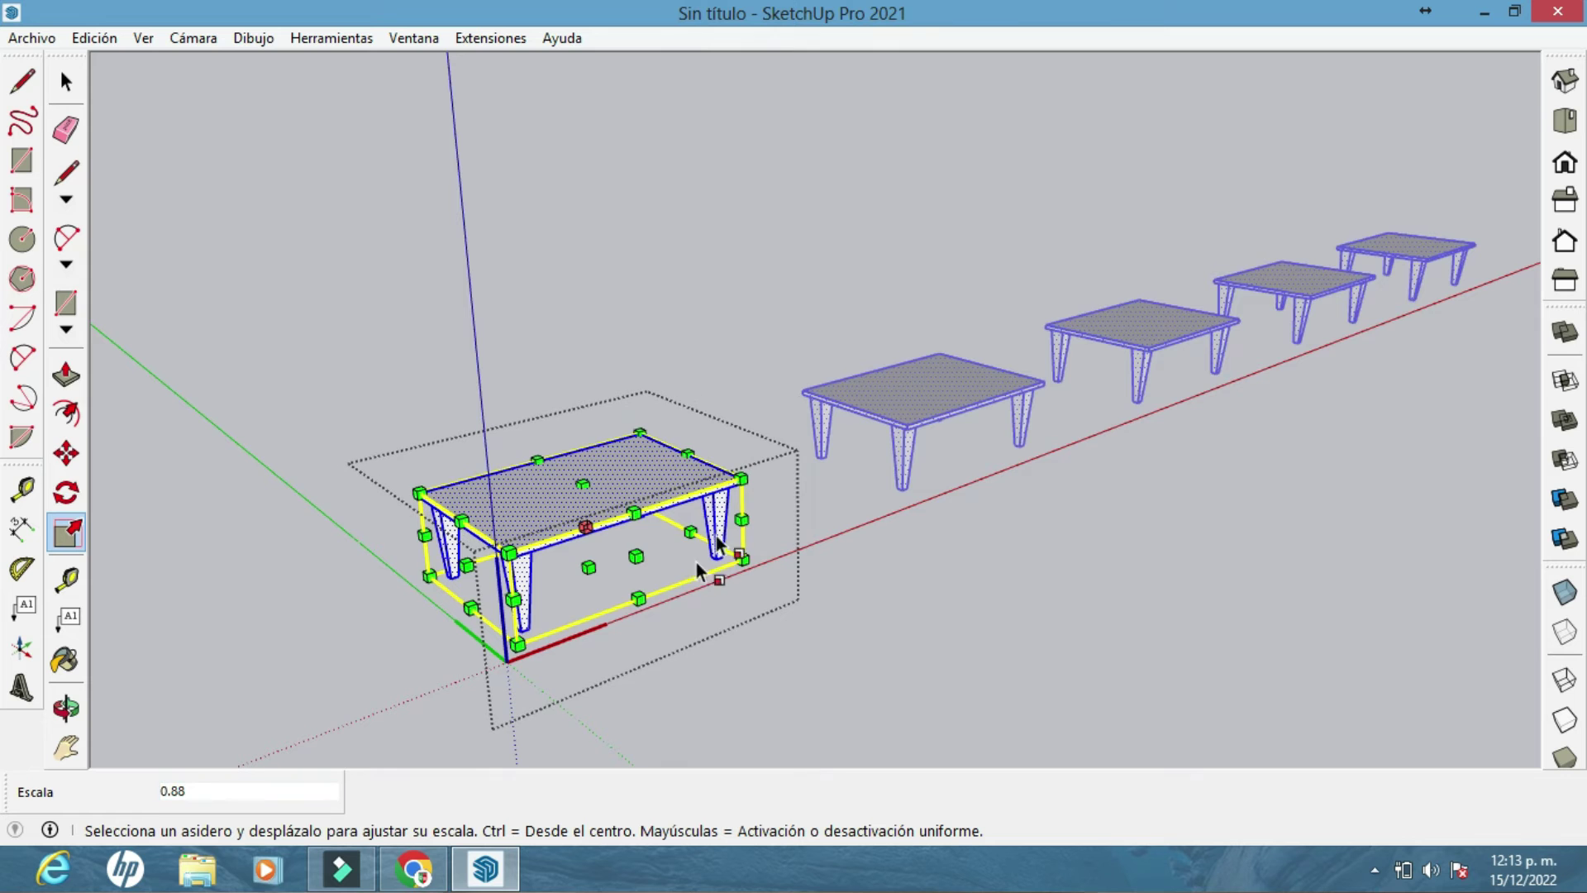
pyautogui.click(637, 557)
pyautogui.click(662, 567)
# Scale only the upper face of the first table's top uniformly about its centre by about 1.11
pyautogui.press('space')
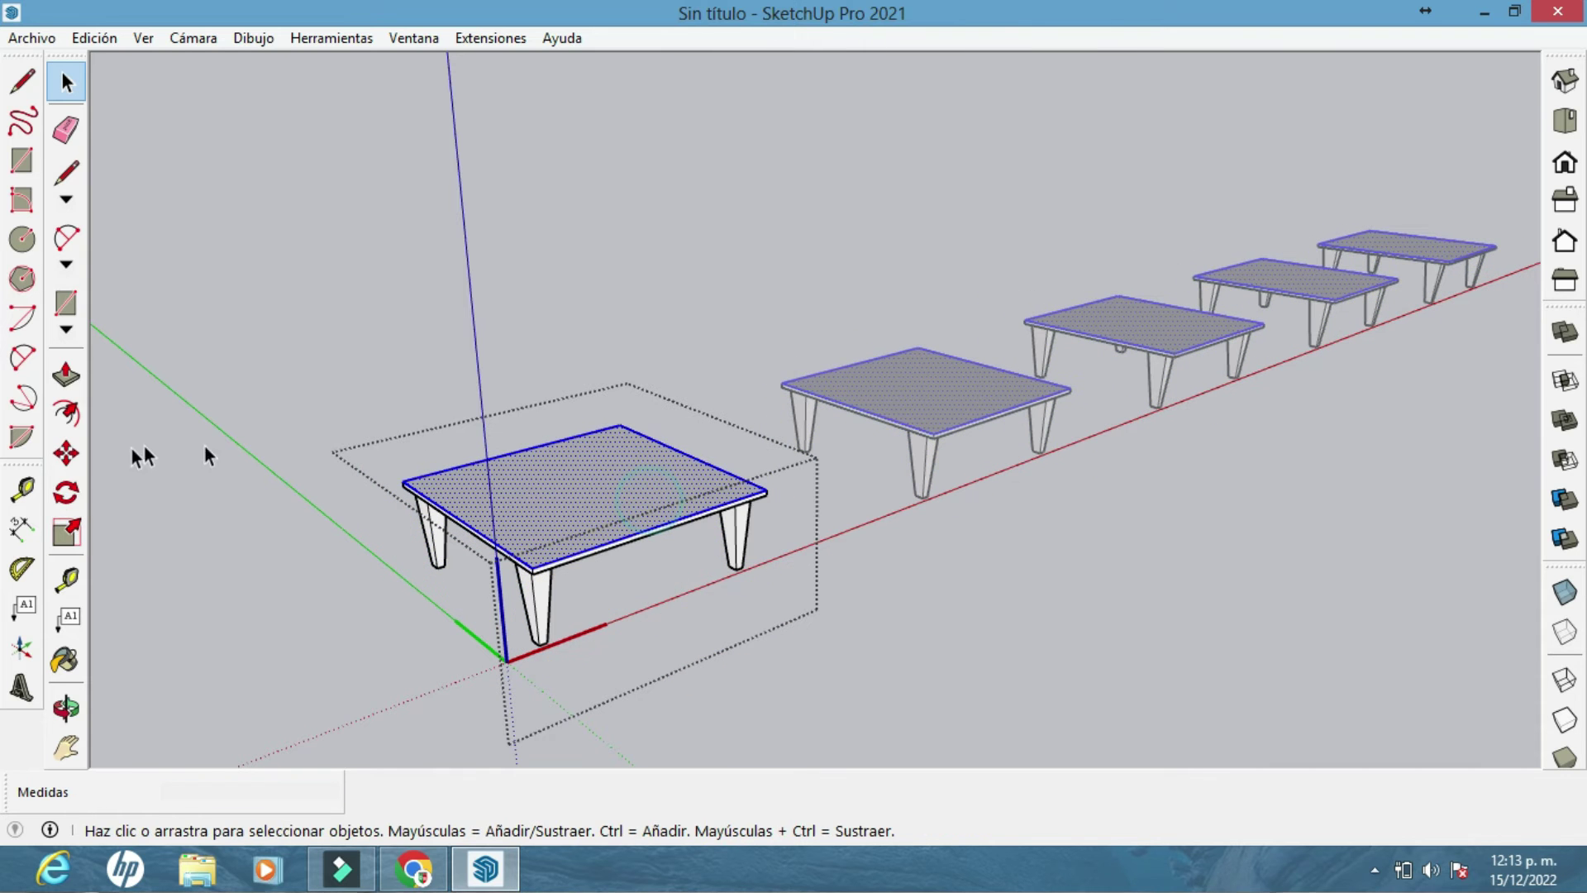
pyautogui.click(66, 531)
pyautogui.keyDown('ctrl'); pyautogui.click(765, 489); pyautogui.keyUp('ctrl')
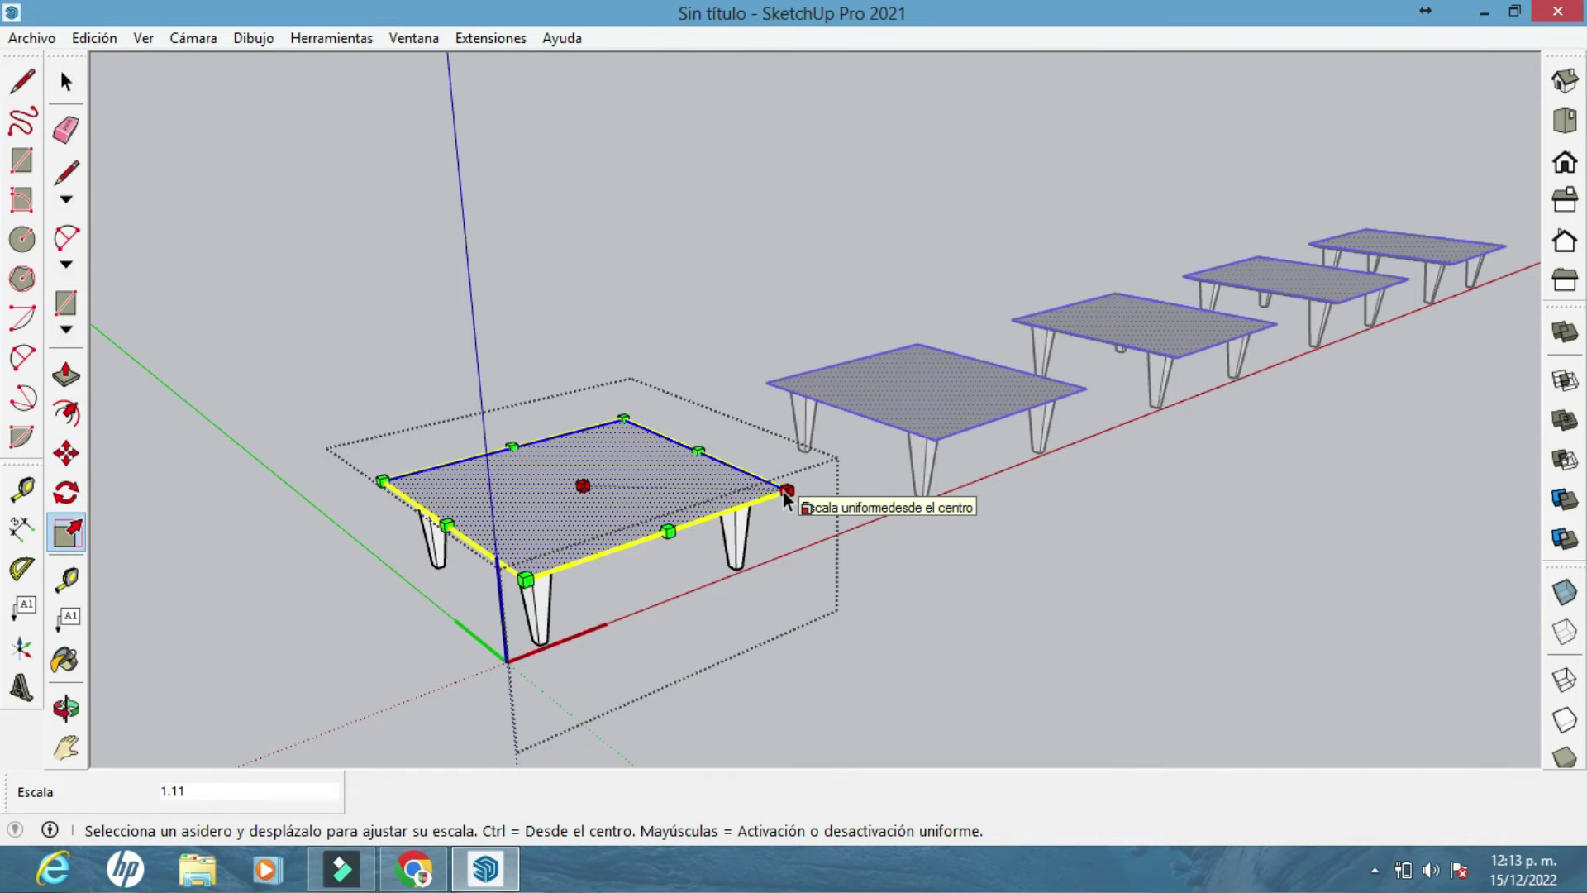
pyautogui.keyDown('ctrl'); pyautogui.click(781, 496); pyautogui.keyUp('ctrl')
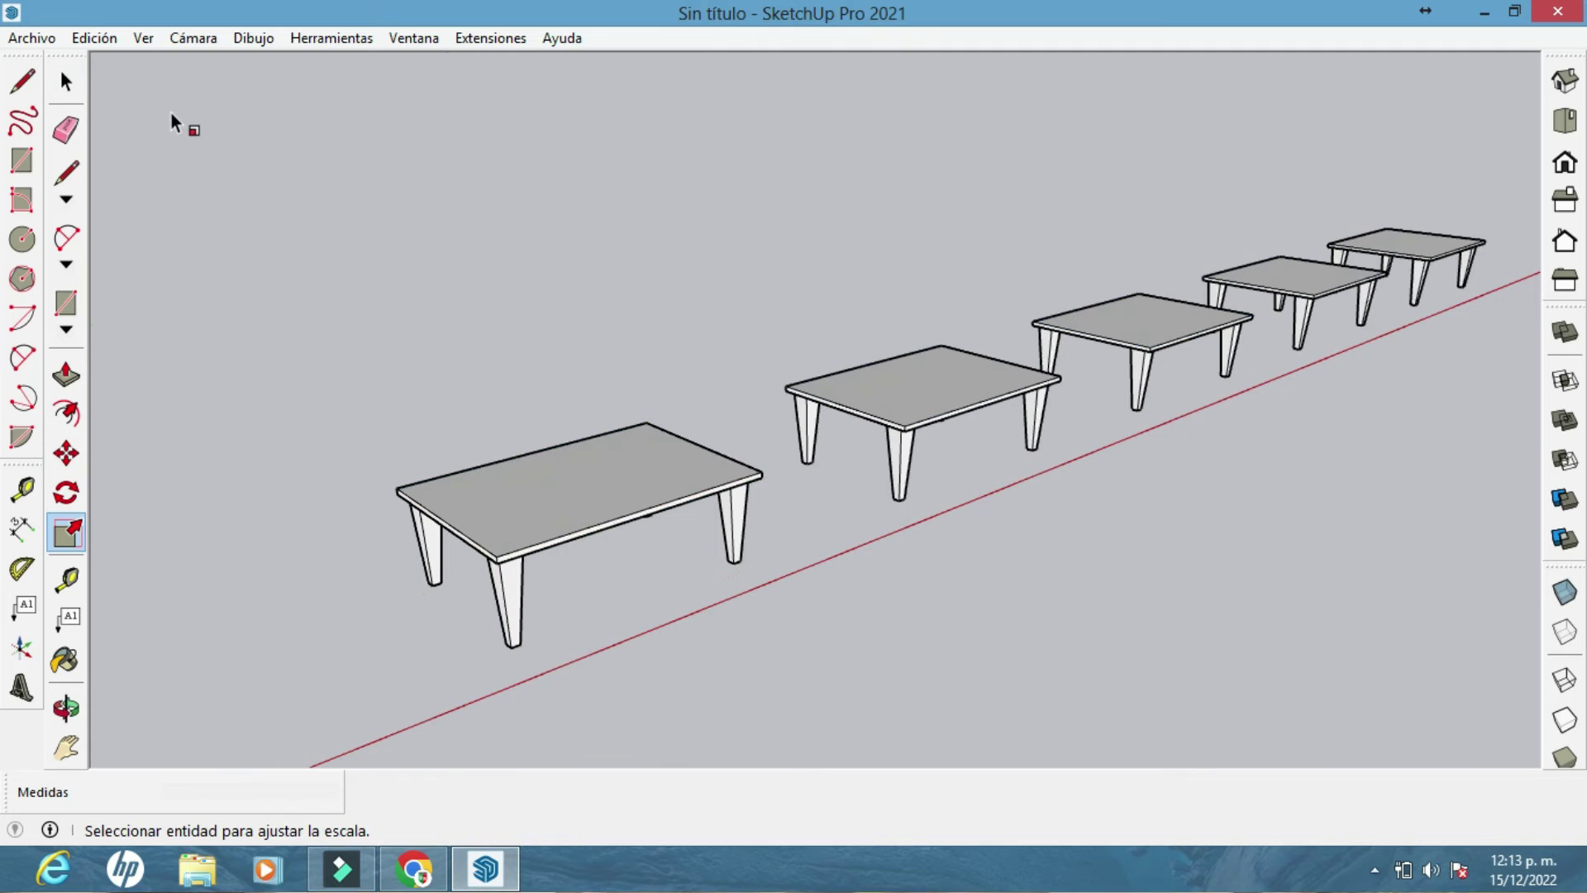
# Make the first table in the row a unique component, independent of the four copies
pyautogui.click(66, 82)
pyautogui.click(656, 508)
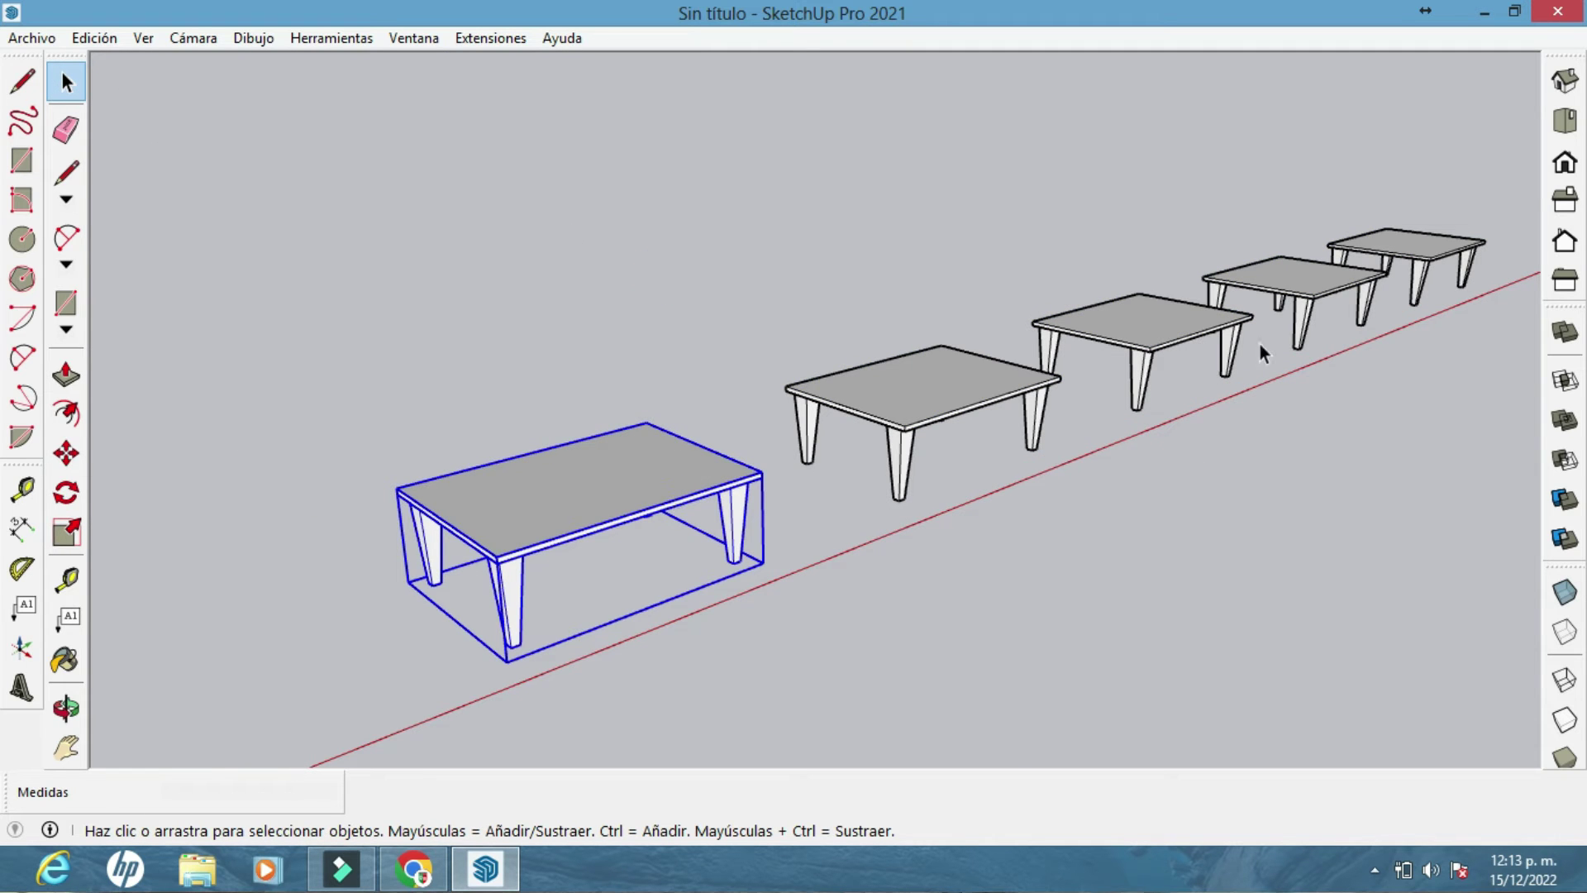
pyautogui.rightClick(544, 507)
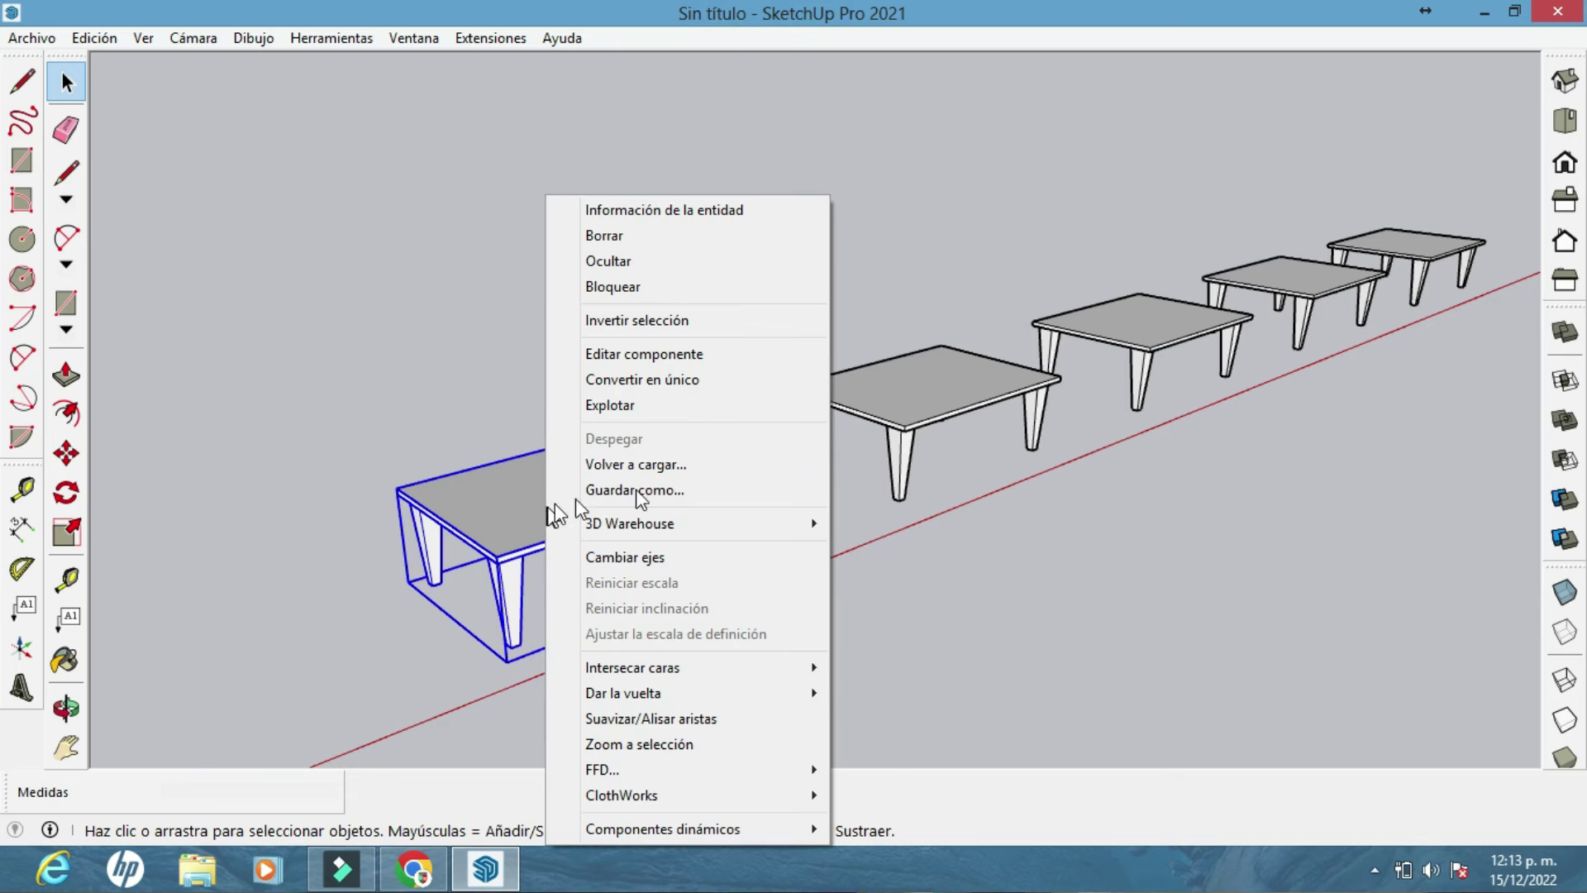
pyautogui.click(672, 383)
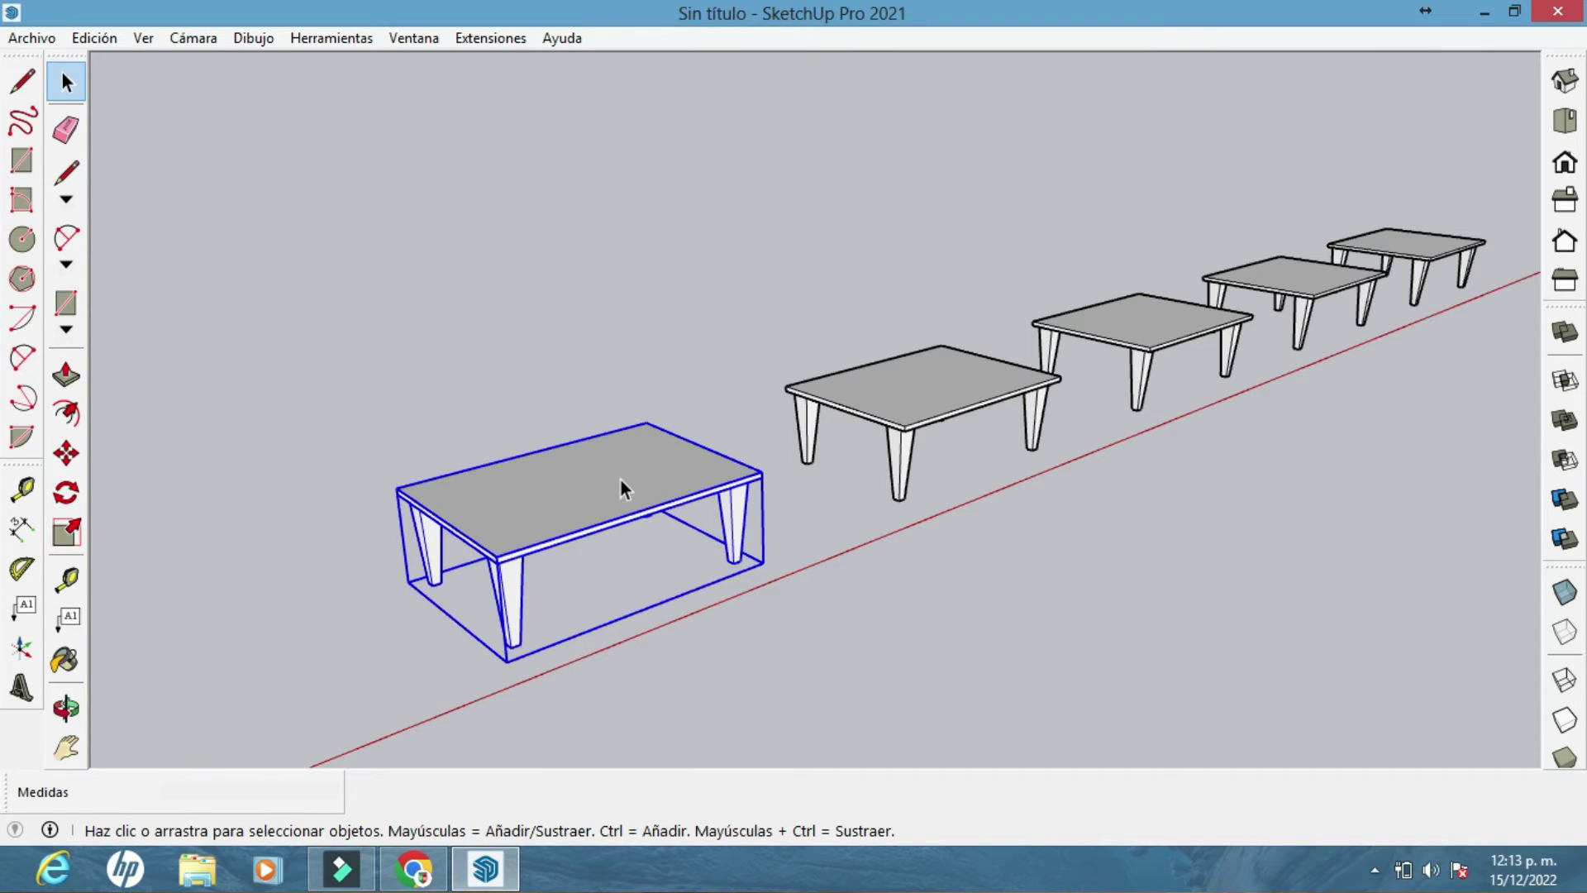
# Inside the first table component, select all of its geometry and rescale it
pyautogui.doubleClick(622, 479)
pyautogui.tripleClick(622, 479)
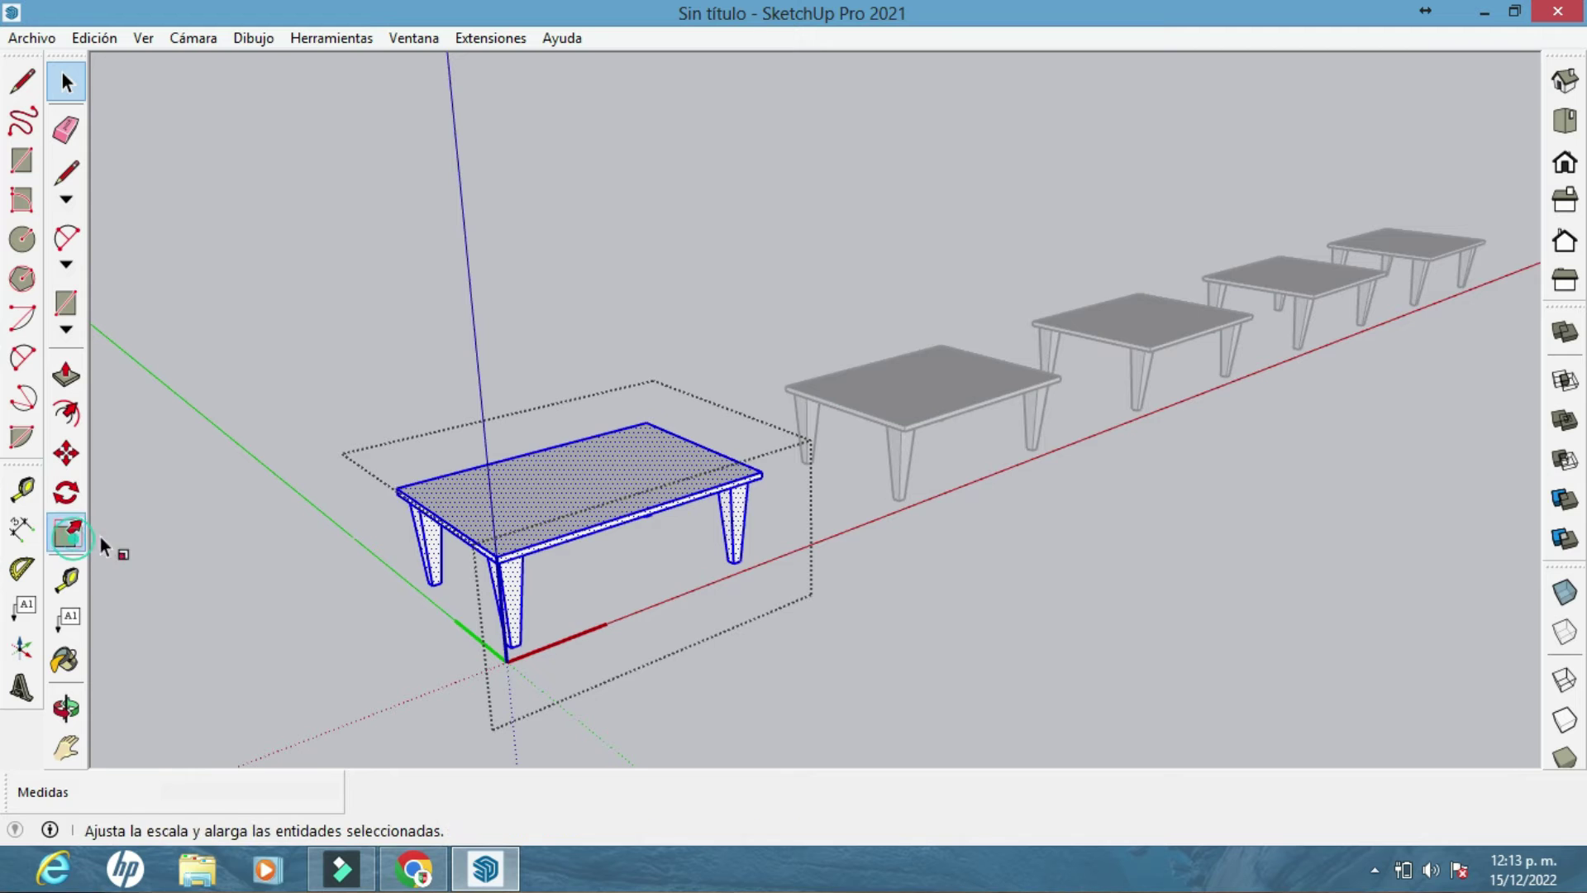
pyautogui.click(67, 533)
pyautogui.moveTo(645, 567); pyautogui.dragTo(412, 575)
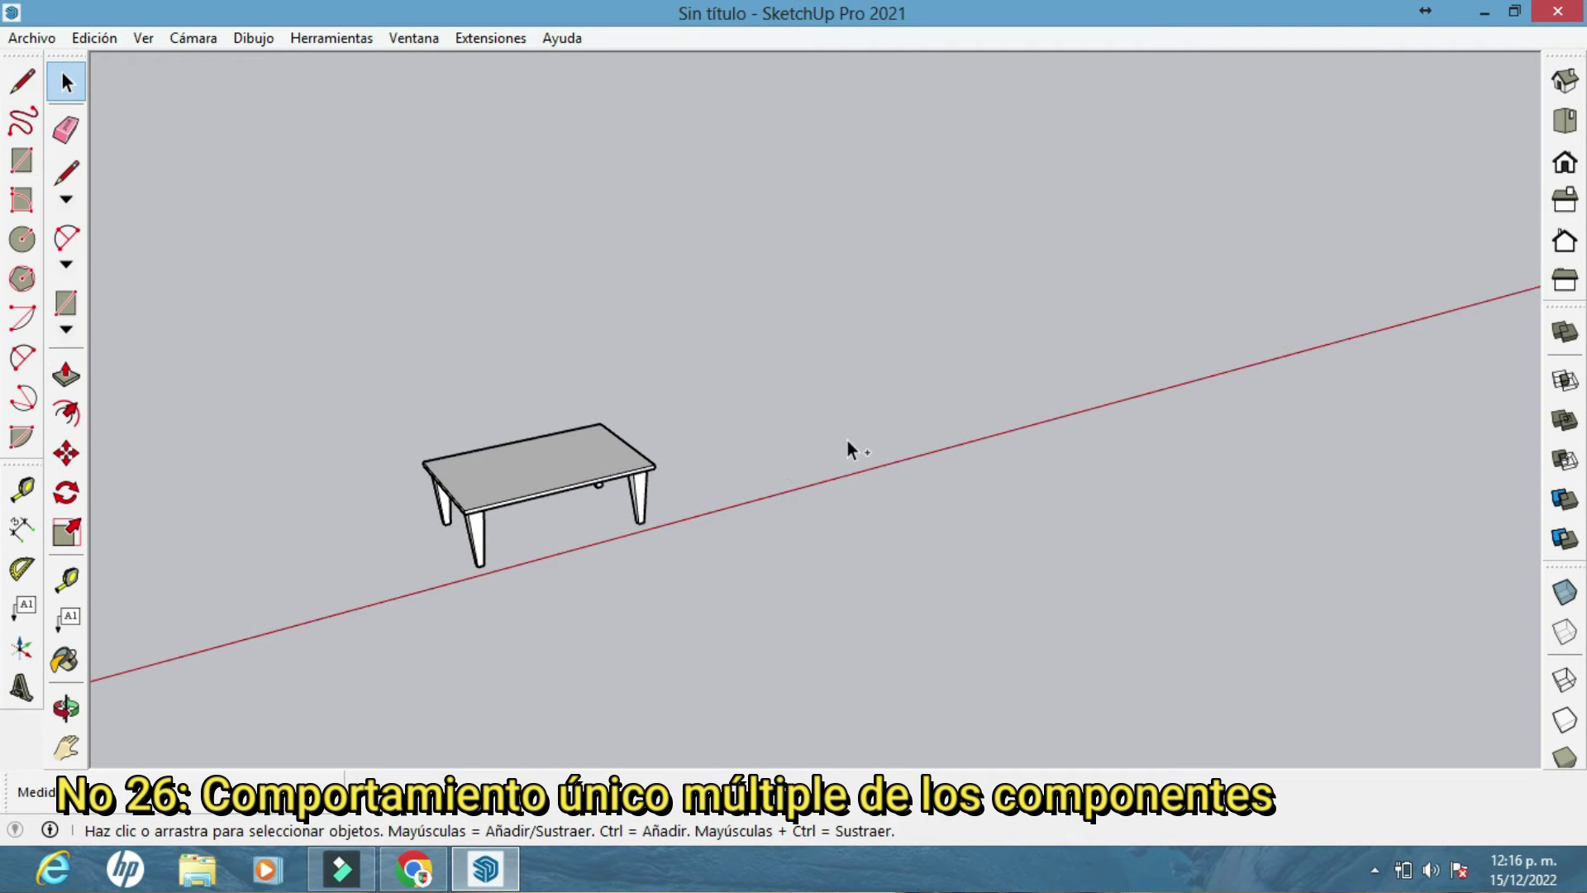
# Copy the single table component about 10.40 m along the red axis and repeat the copy with x4
pyautogui.press('o')
pyautogui.moveTo(776, 457)
pyautogui.mouseDown()
pyautogui.moveTo(747, 520)
pyautogui.moveTo(700, 456)
pyautogui.moveTo(764, 479)
pyautogui.mouseUp()
pyautogui.press('space')
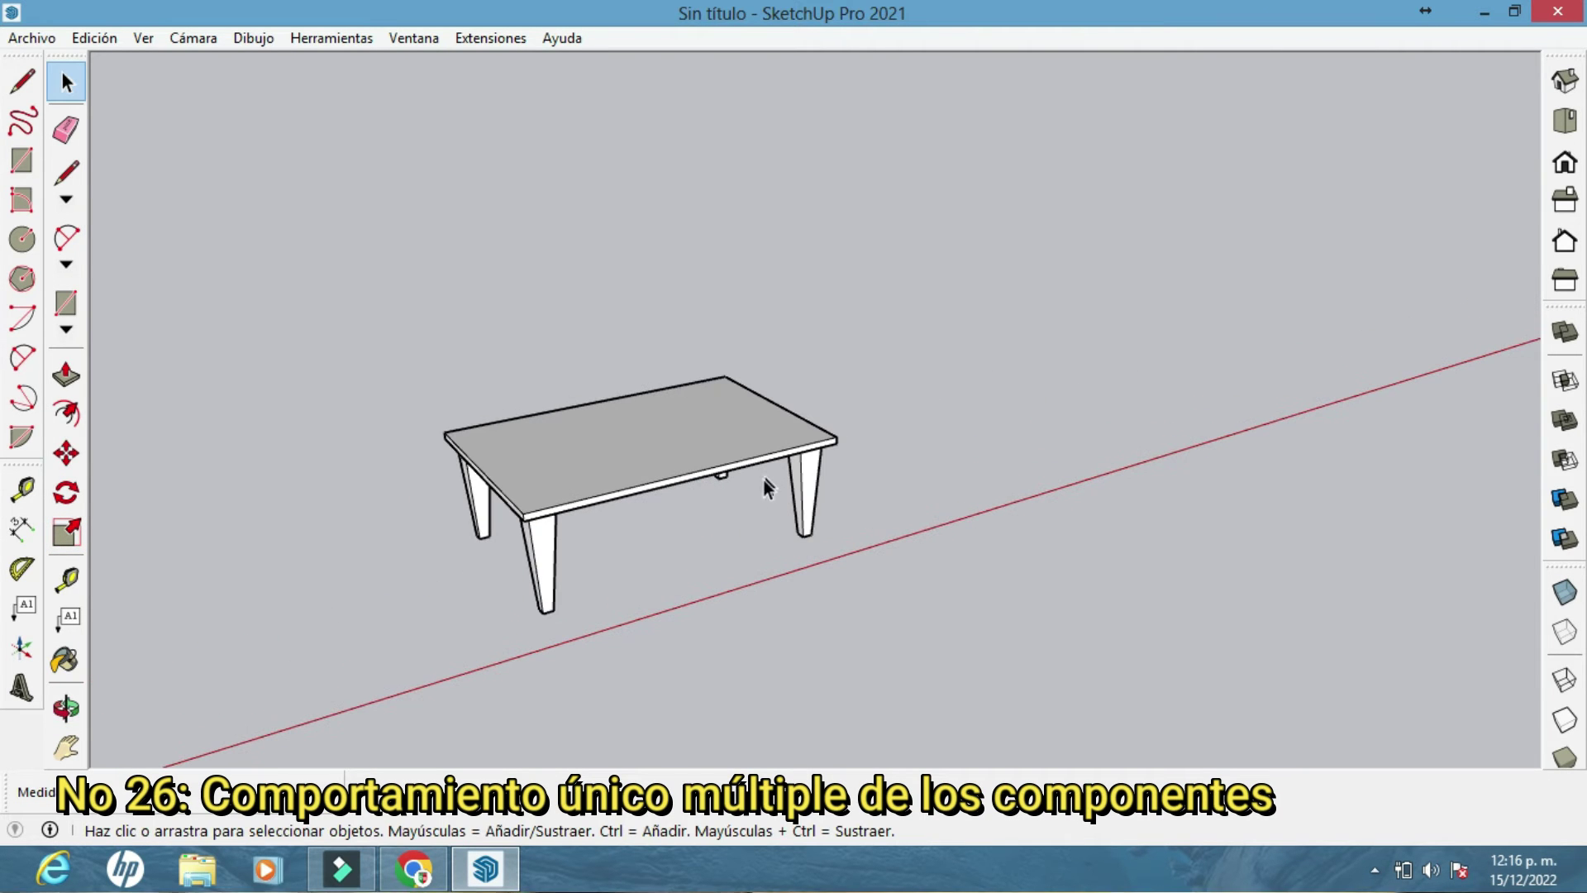
pyautogui.click(582, 479)
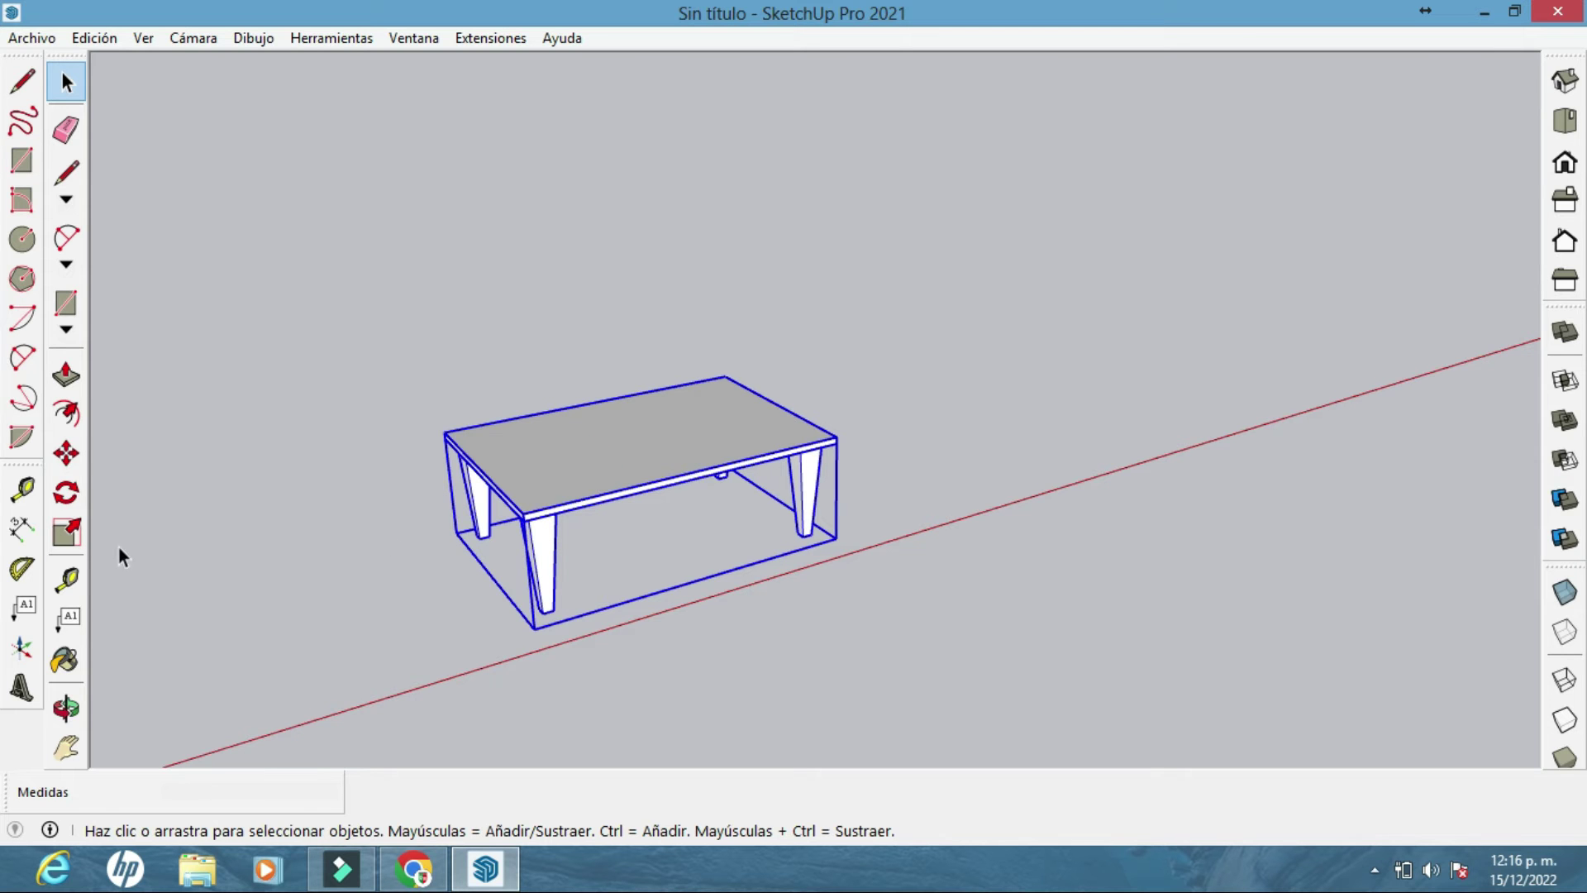
pyautogui.click(66, 453)
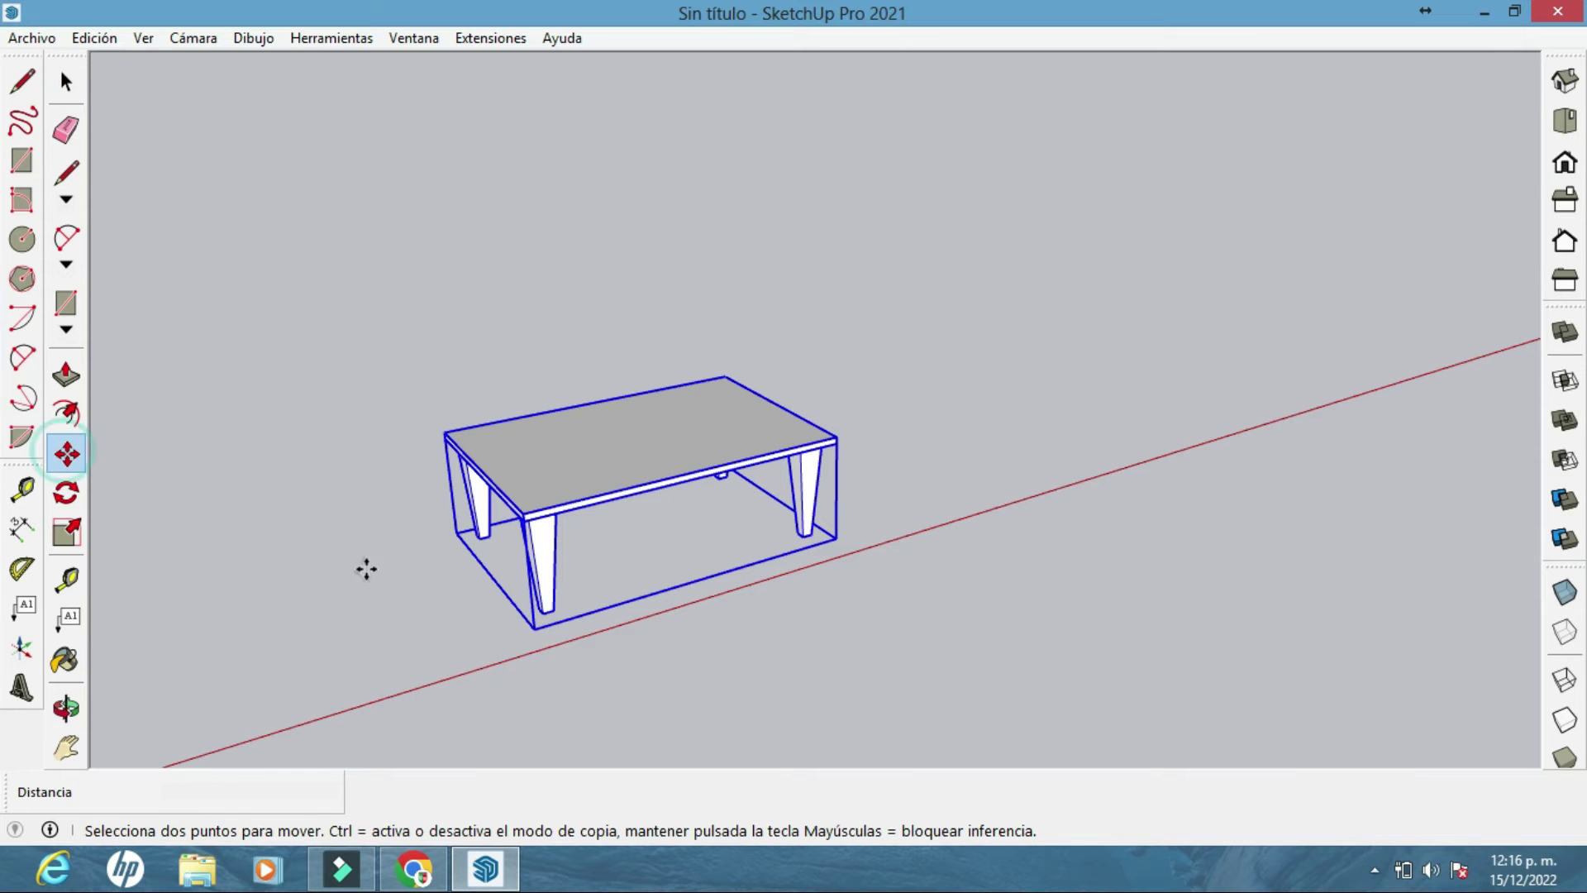
pyautogui.click(537, 630)
pyautogui.press('ctrl')
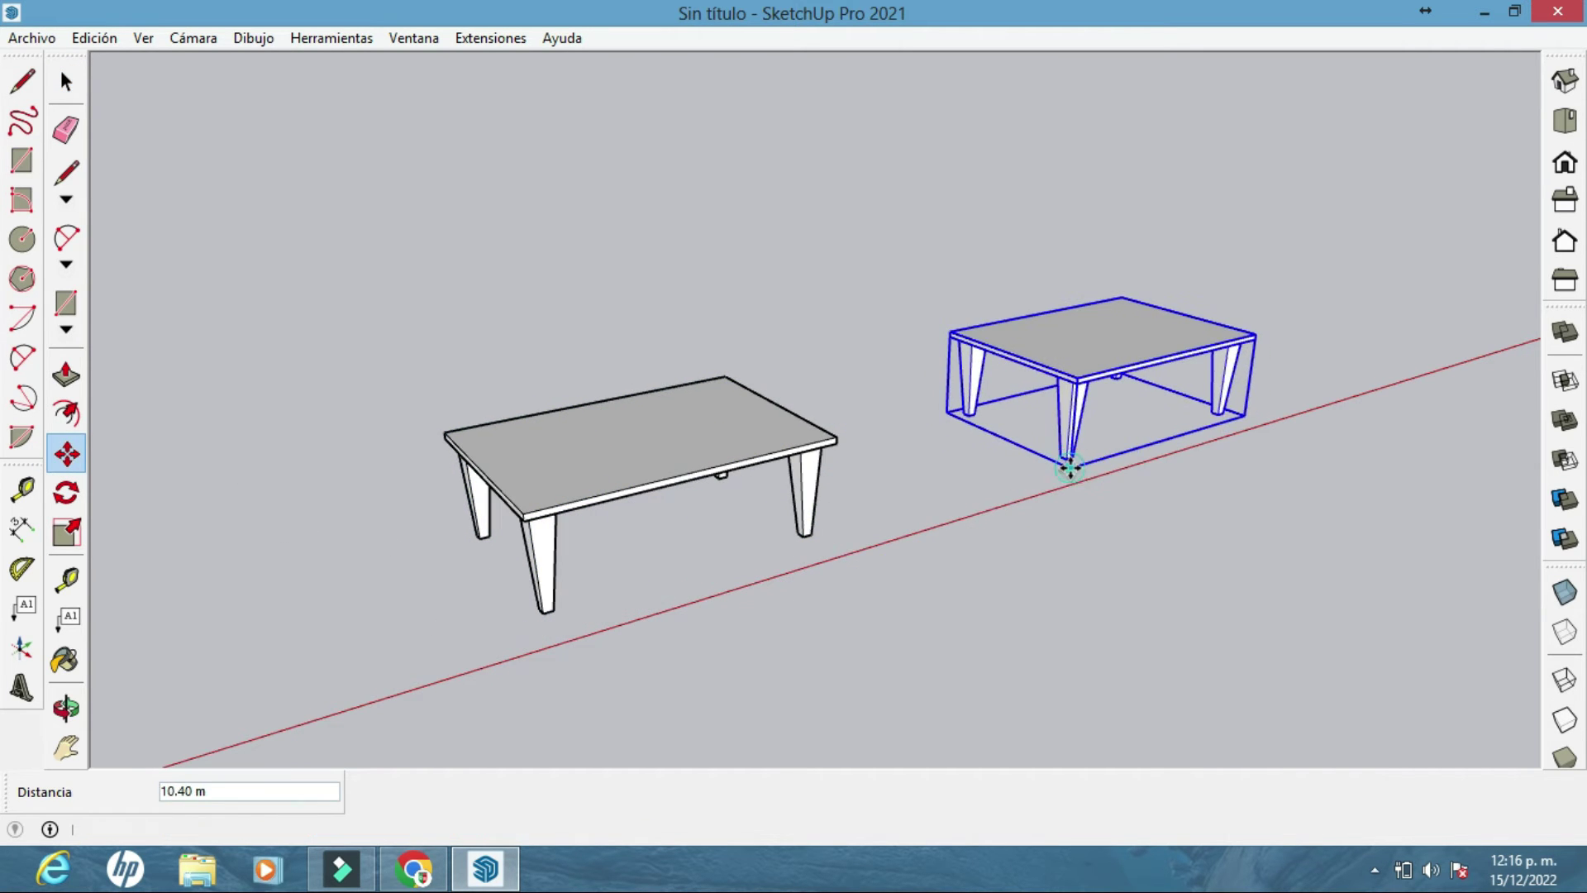
pyautogui.press('Return')
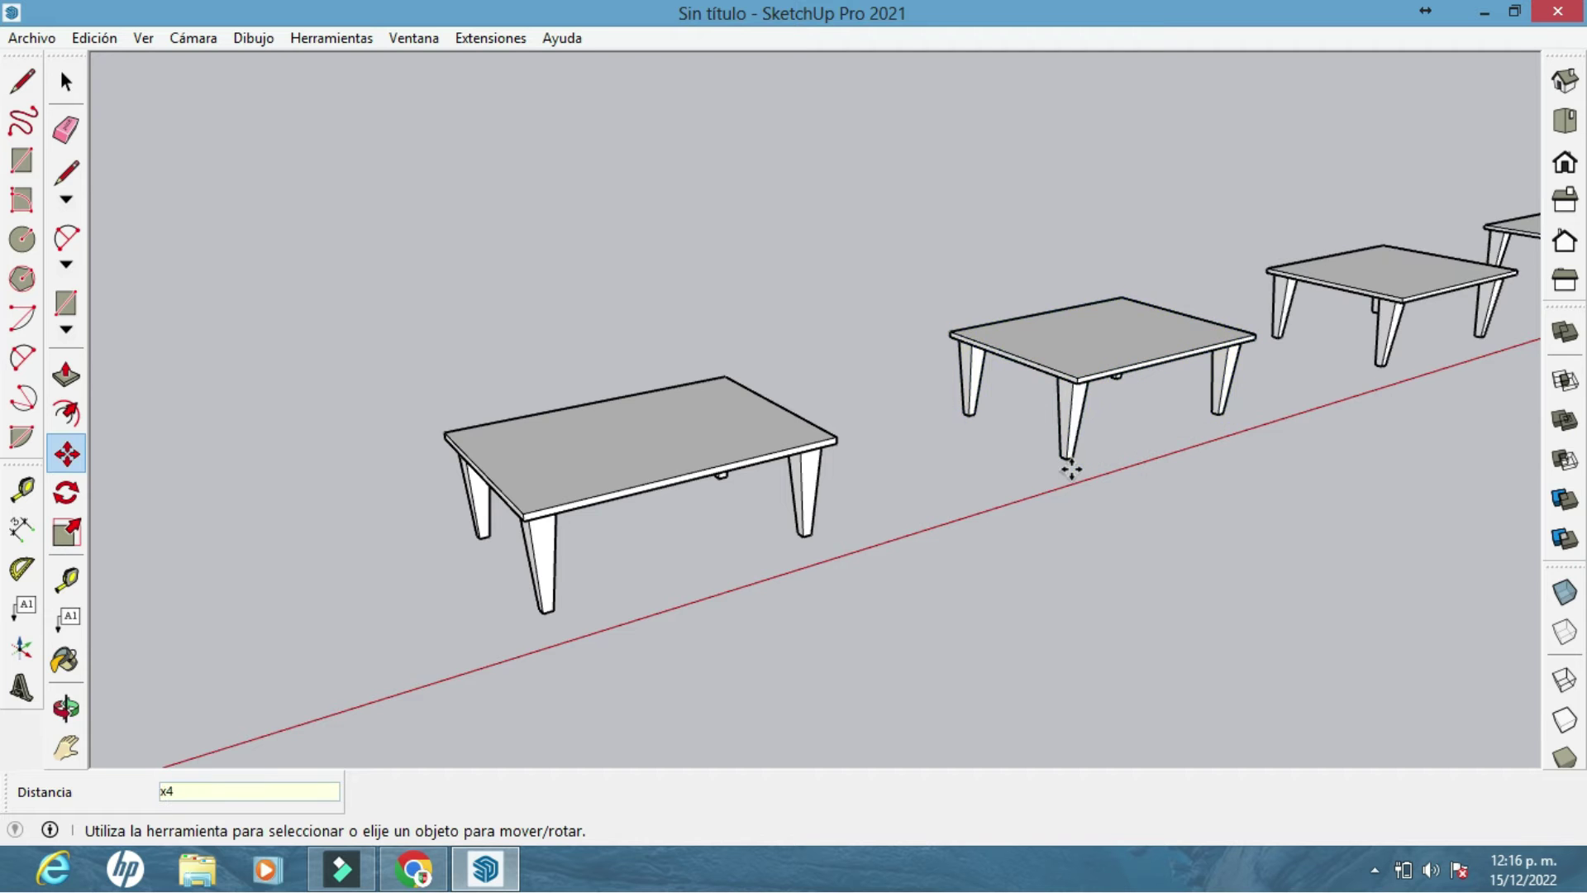
pyautogui.scroll(-3, 1143, 495)
pyautogui.moveTo(1144, 496); pyautogui.dragTo(942, 542, button='middle')
pyautogui.scroll(3, 926, 470)
pyautogui.scroll(-3, 926, 469)
pyautogui.moveTo(926, 470); pyautogui.dragTo(661, 345, button='middle')
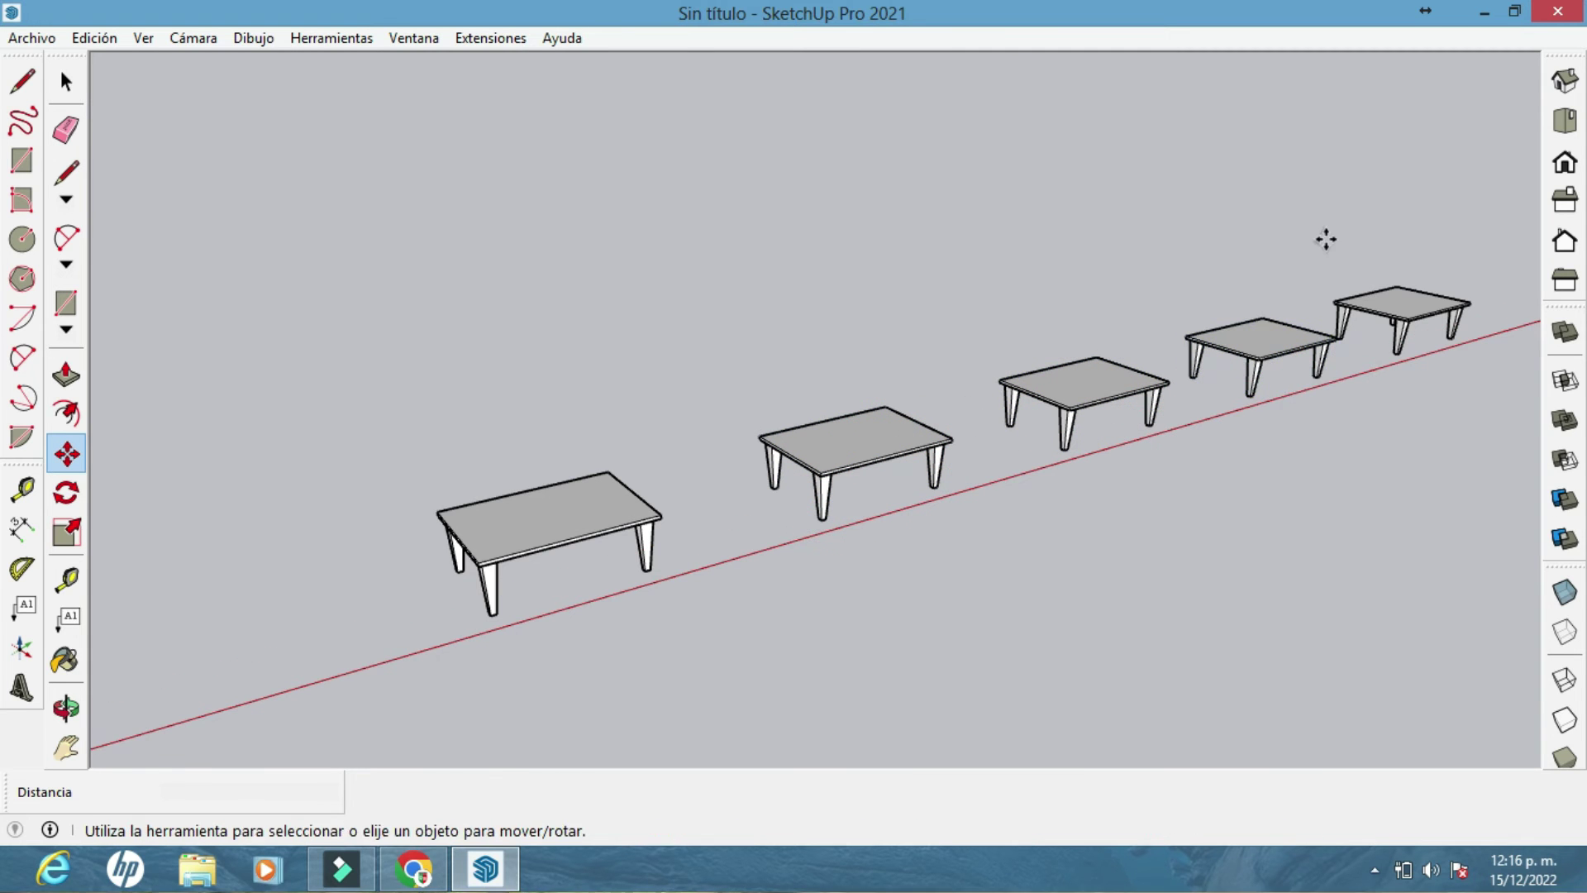
# Select the three nearest tables in the row and make them unique together as one separate linked set
pyautogui.click(66, 82)
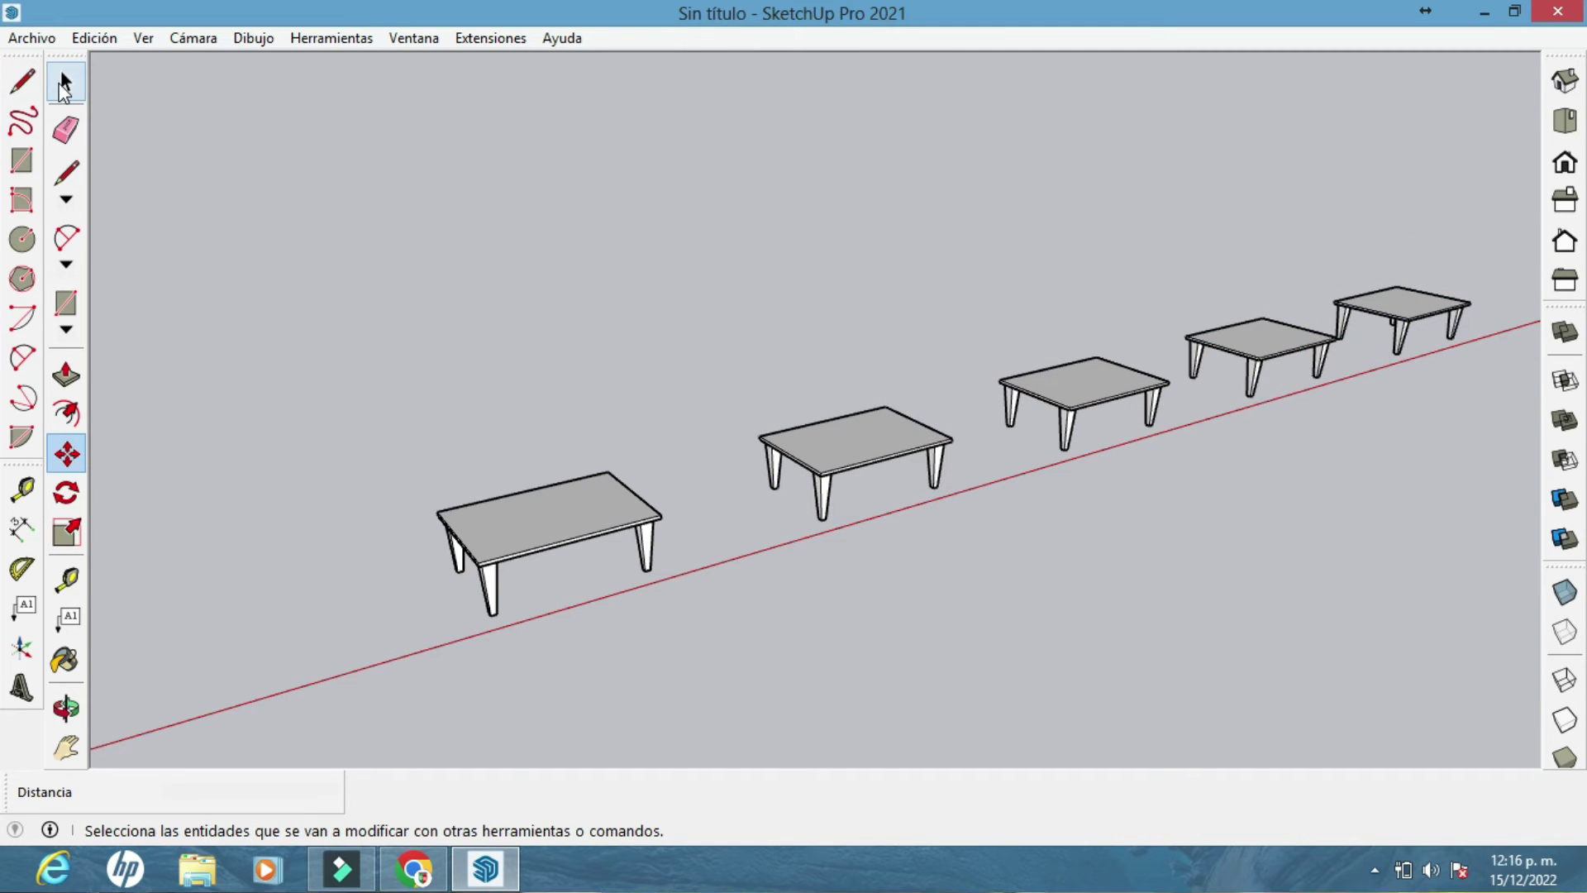
pyautogui.click(1065, 408)
pyautogui.keyDown('ctrl'); pyautogui.click(874, 459); pyautogui.keyUp('ctrl')
pyautogui.keyDown('ctrl'); pyautogui.click(609, 524); pyautogui.keyUp('ctrl')
pyautogui.rightClick(611, 524)
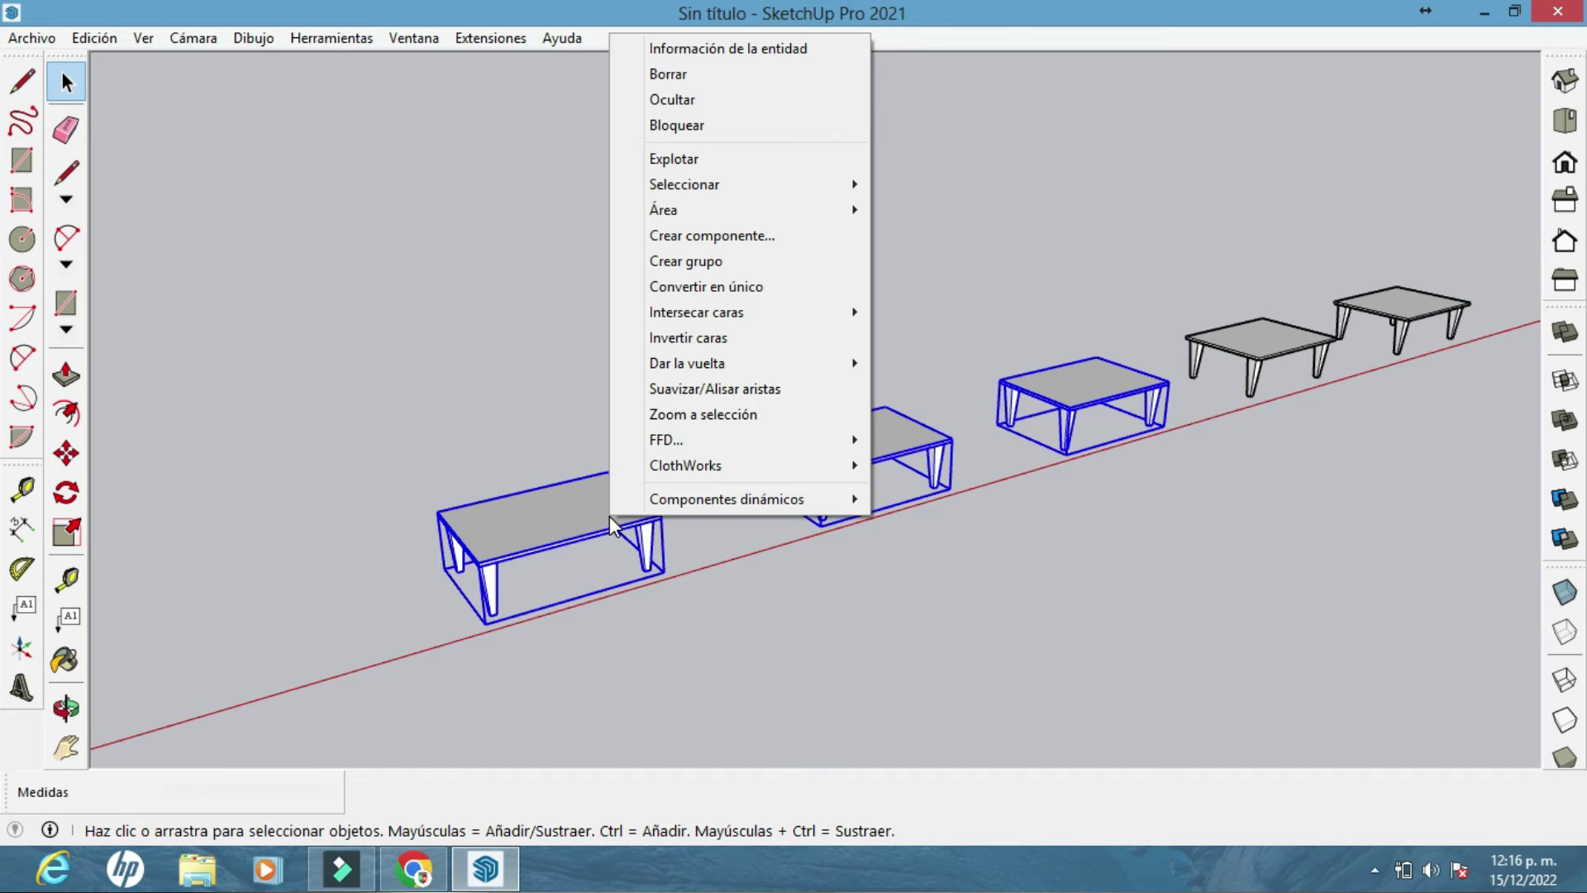
pyautogui.click(750, 284)
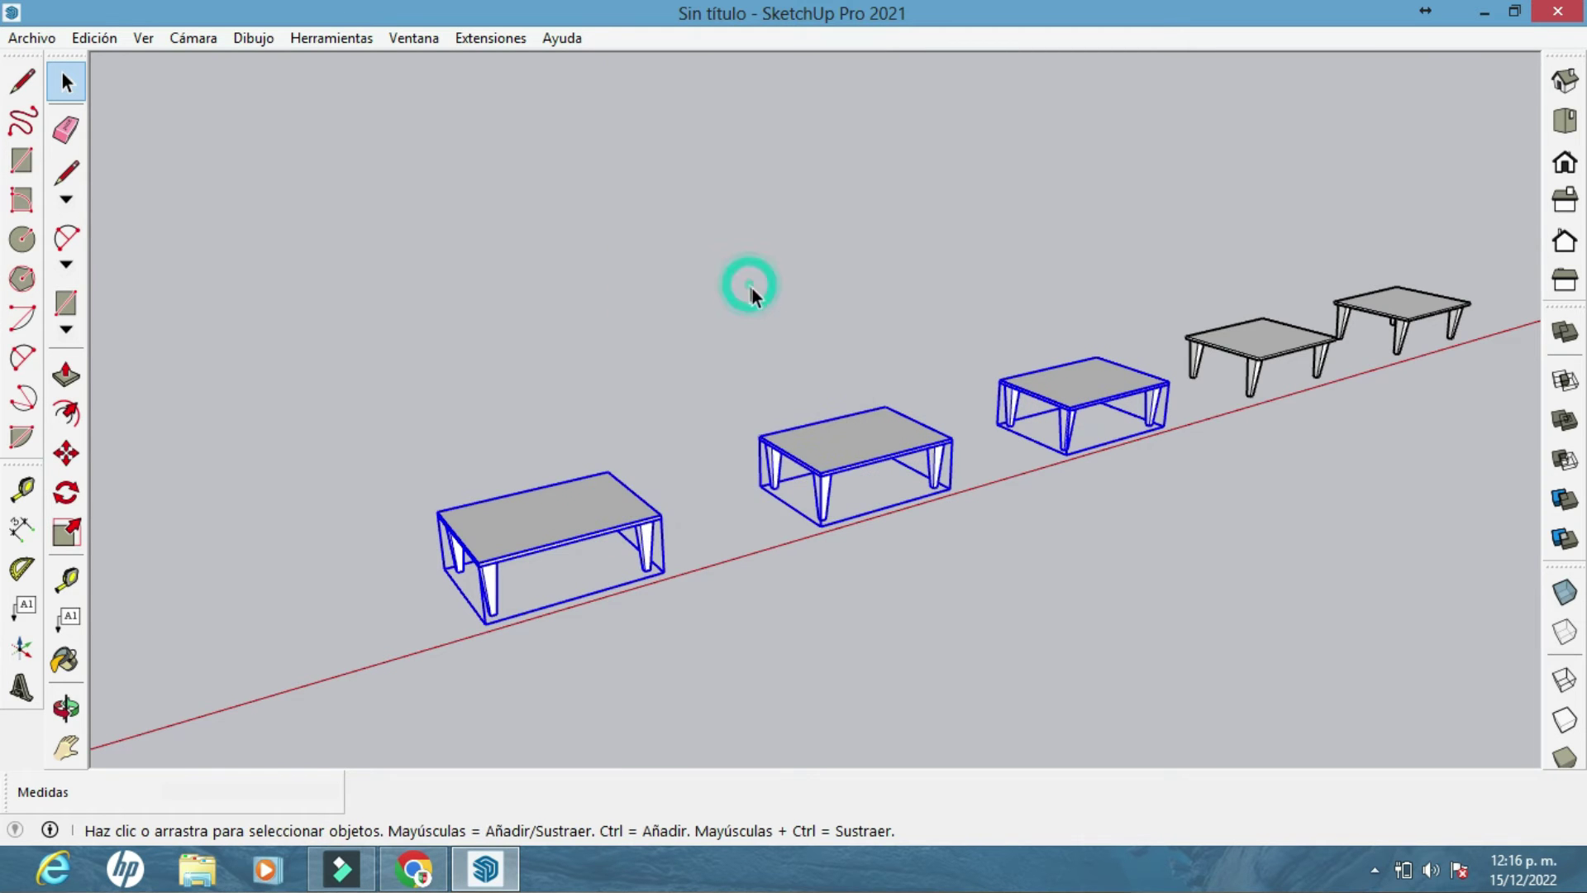
# Inside the first table component, enlarge all geometry about its centre along the red and green axes and close the component
pyautogui.scroll(1, 895, 448)
pyautogui.scroll(1, 791, 481)
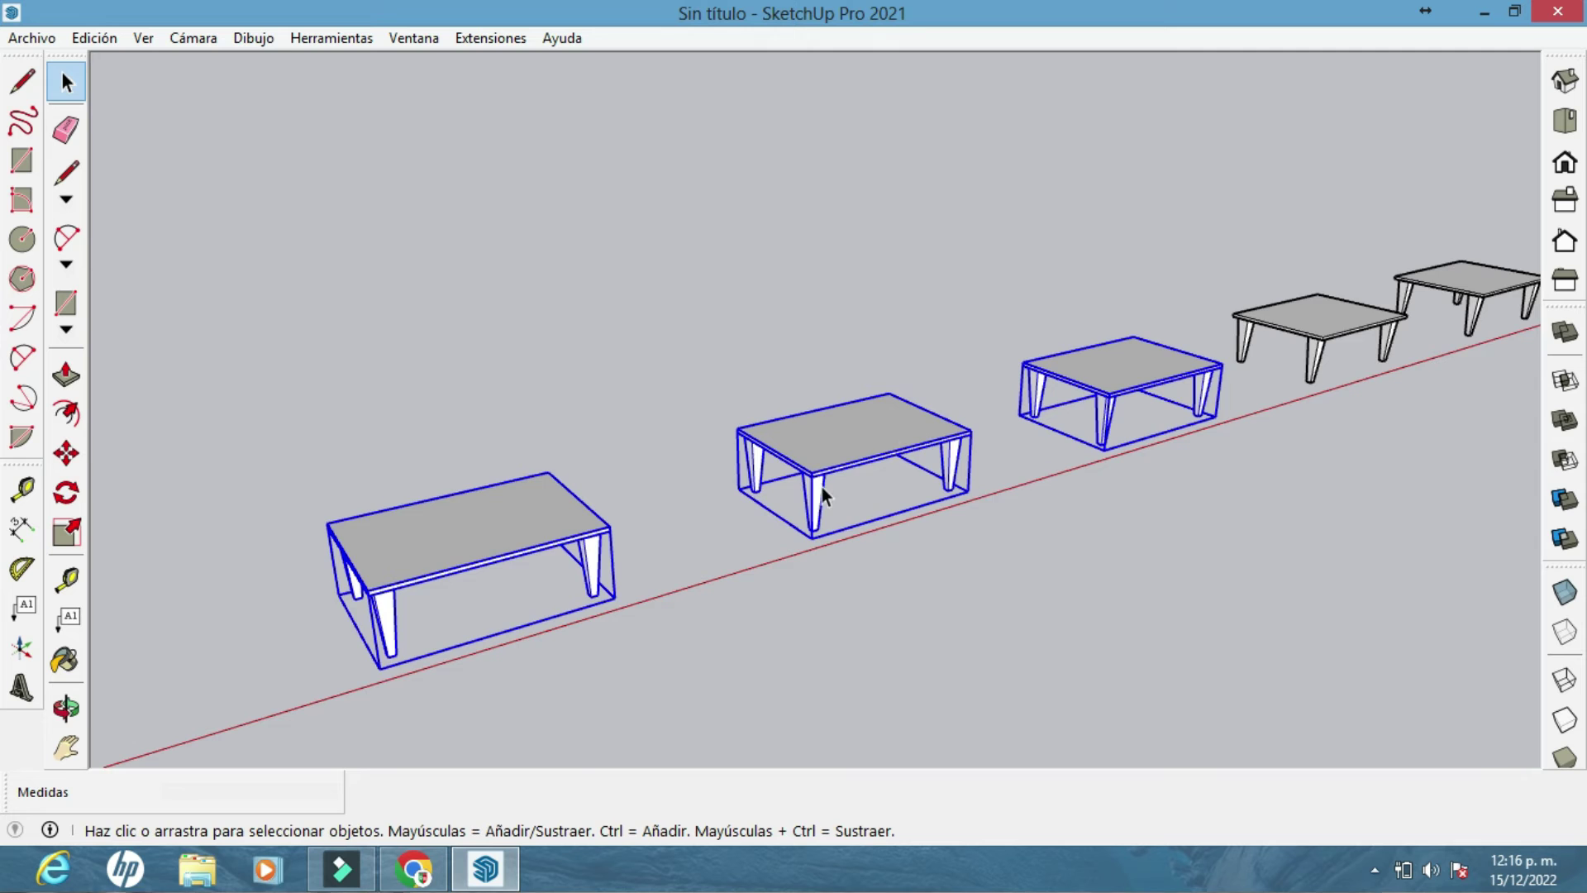
pyautogui.moveTo(1023, 463); pyautogui.dragTo(1045, 380, button='middle')
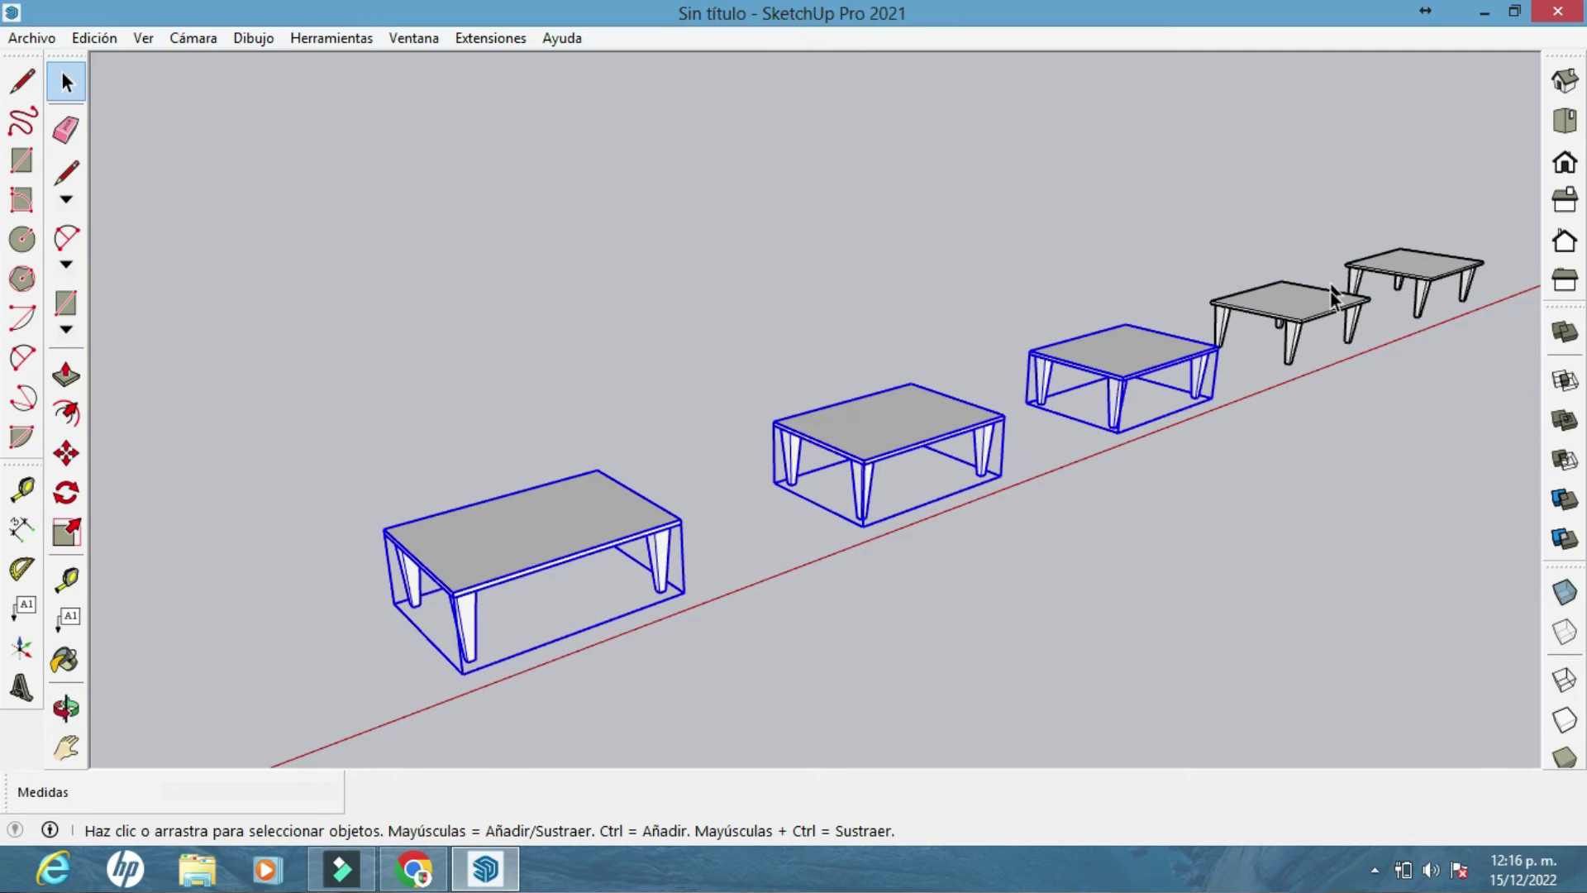
pyautogui.moveTo(1306, 312); pyautogui.dragTo(615, 529, button='middle')
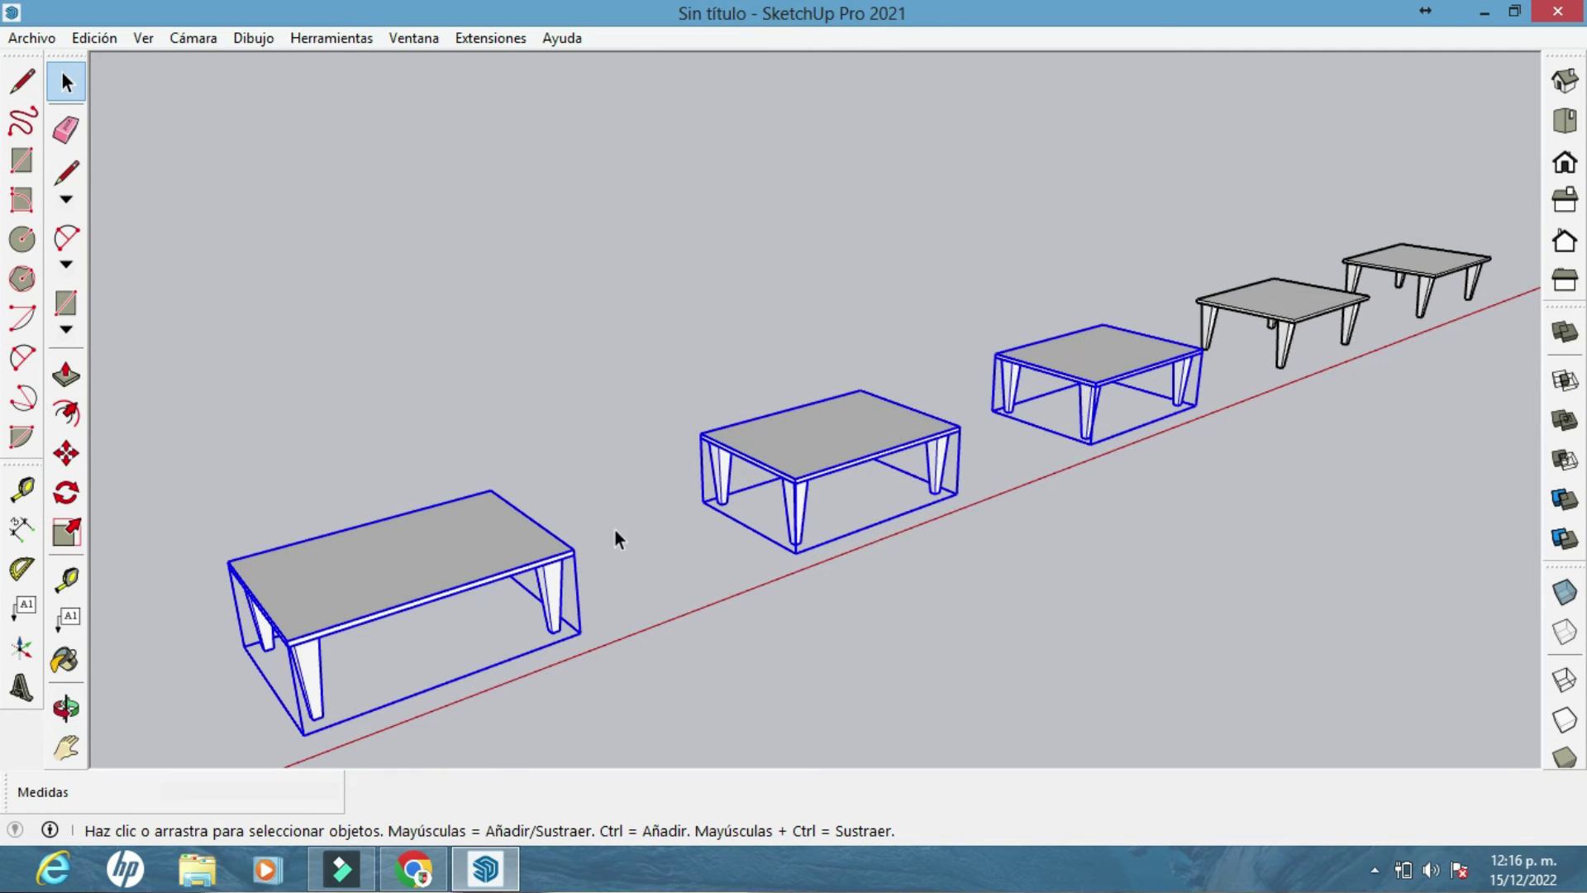
pyautogui.tripleClick(489, 550)
pyautogui.click(65, 533)
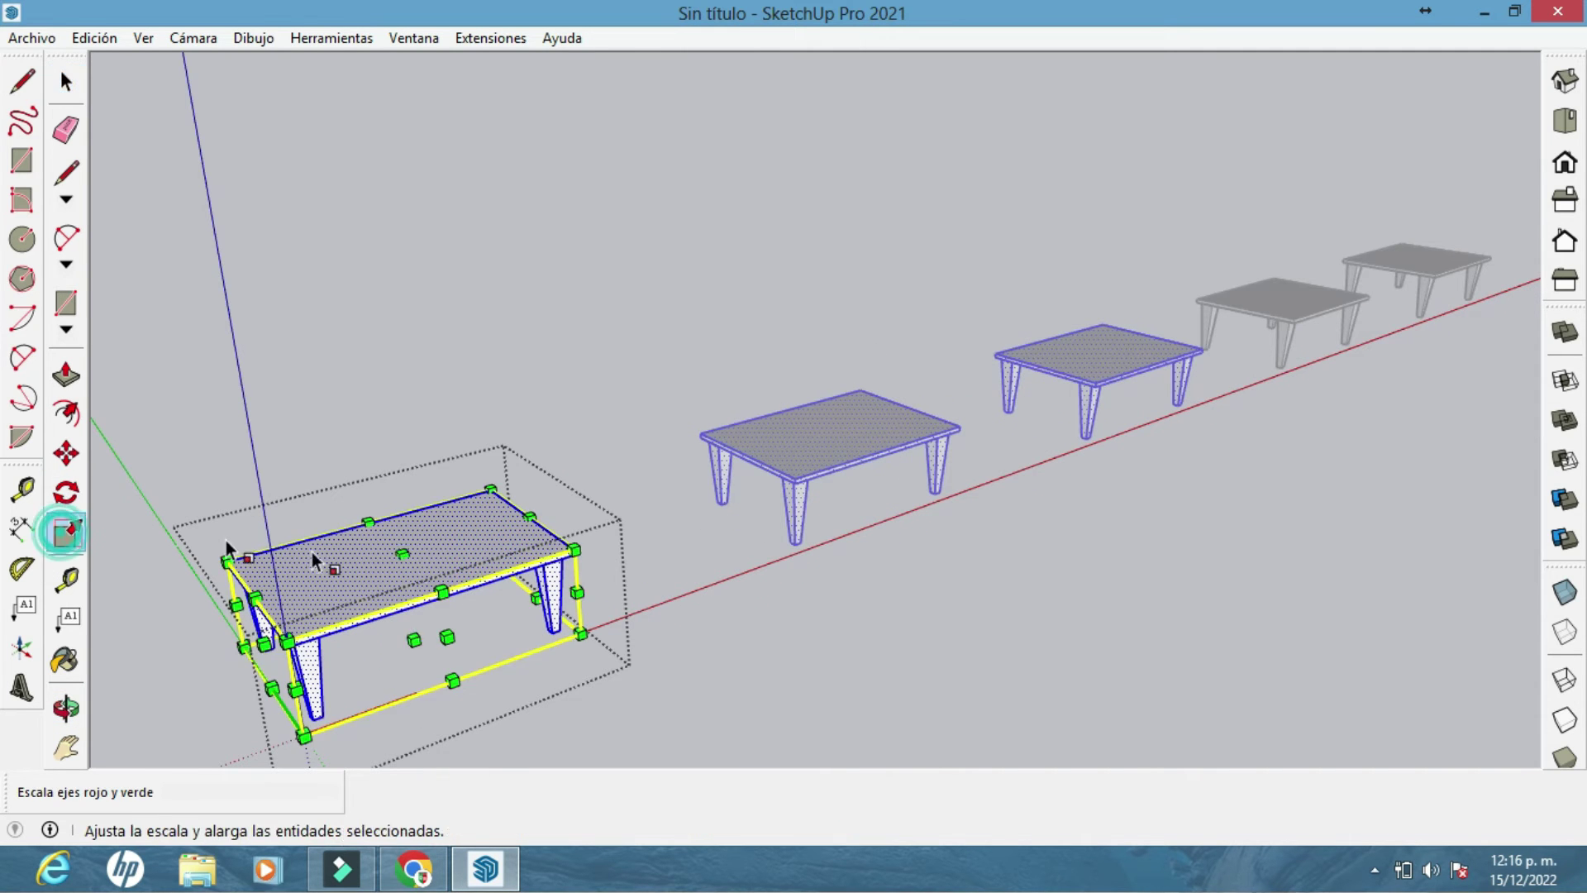
pyautogui.keyDown('ctrl'); pyautogui.moveTo(577, 593); pyautogui.dragTo(531, 667); pyautogui.keyUp('ctrl')
pyautogui.click(66, 82)
pyautogui.click(955, 286)
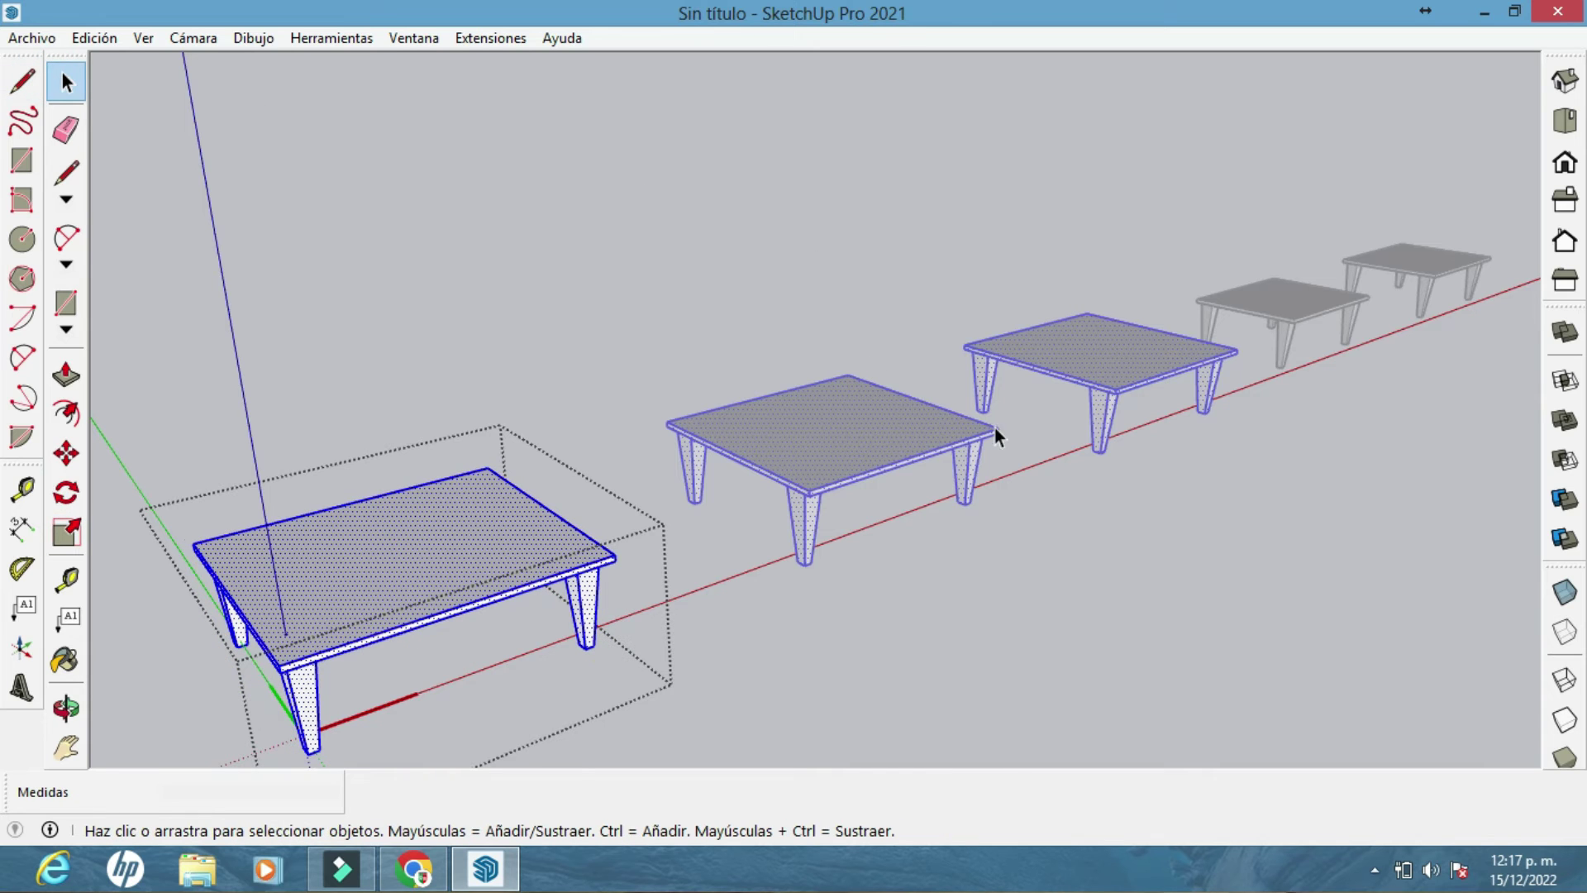
pyautogui.moveTo(1086, 422); pyautogui.dragTo(1066, 413, button='middle')
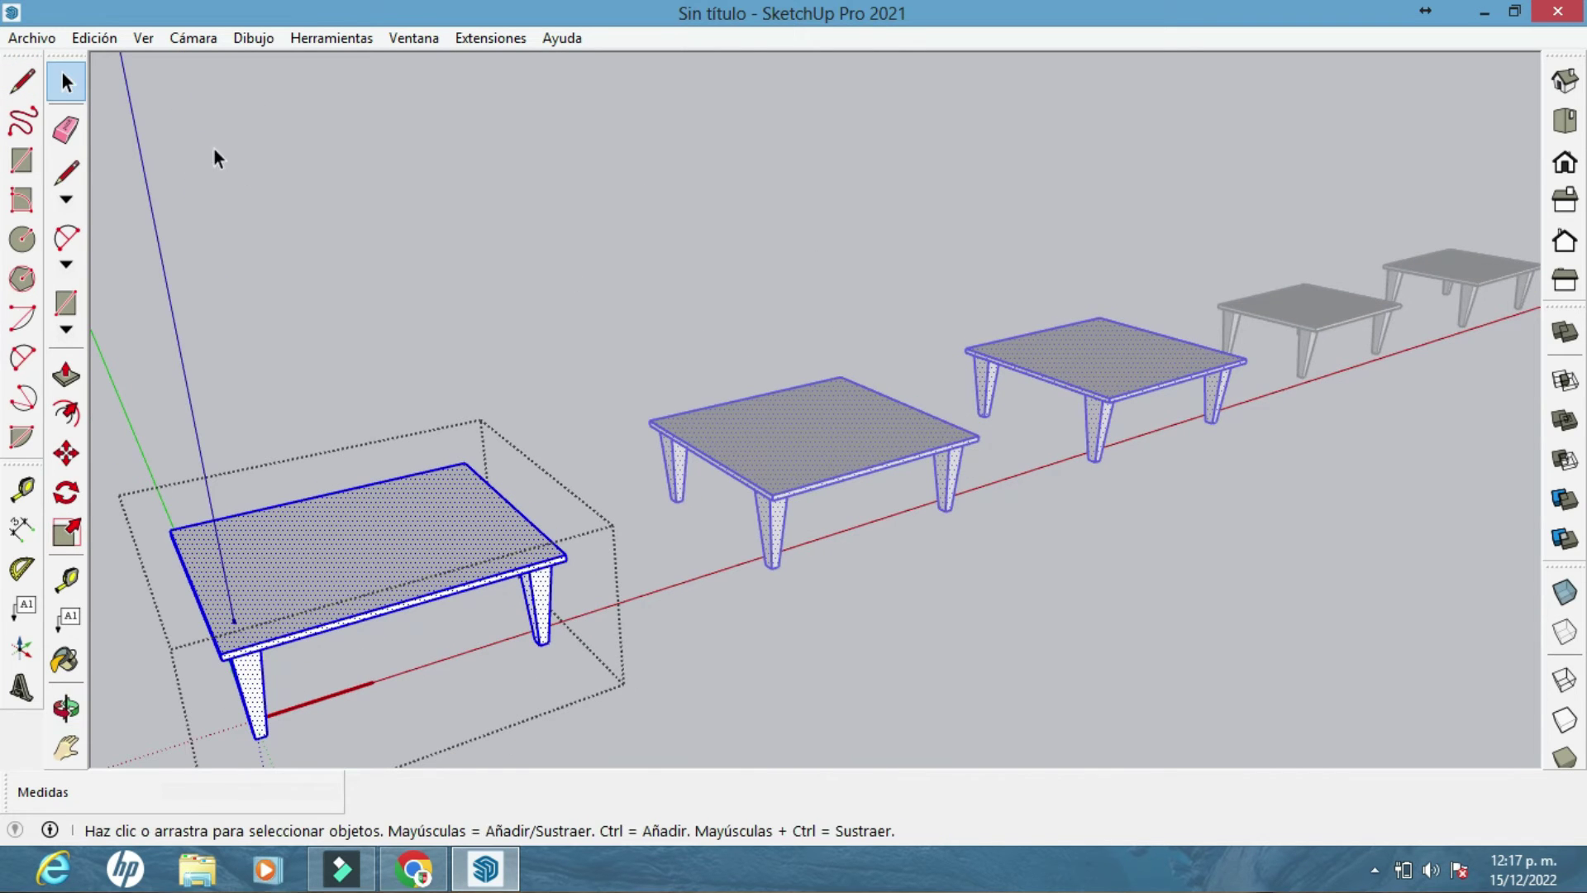
pyautogui.click(1021, 206)
pyautogui.keyDown('shift'); pyautogui.moveTo(1058, 348); pyautogui.dragTo(975, 354, button='middle'); pyautogui.keyUp('shift')
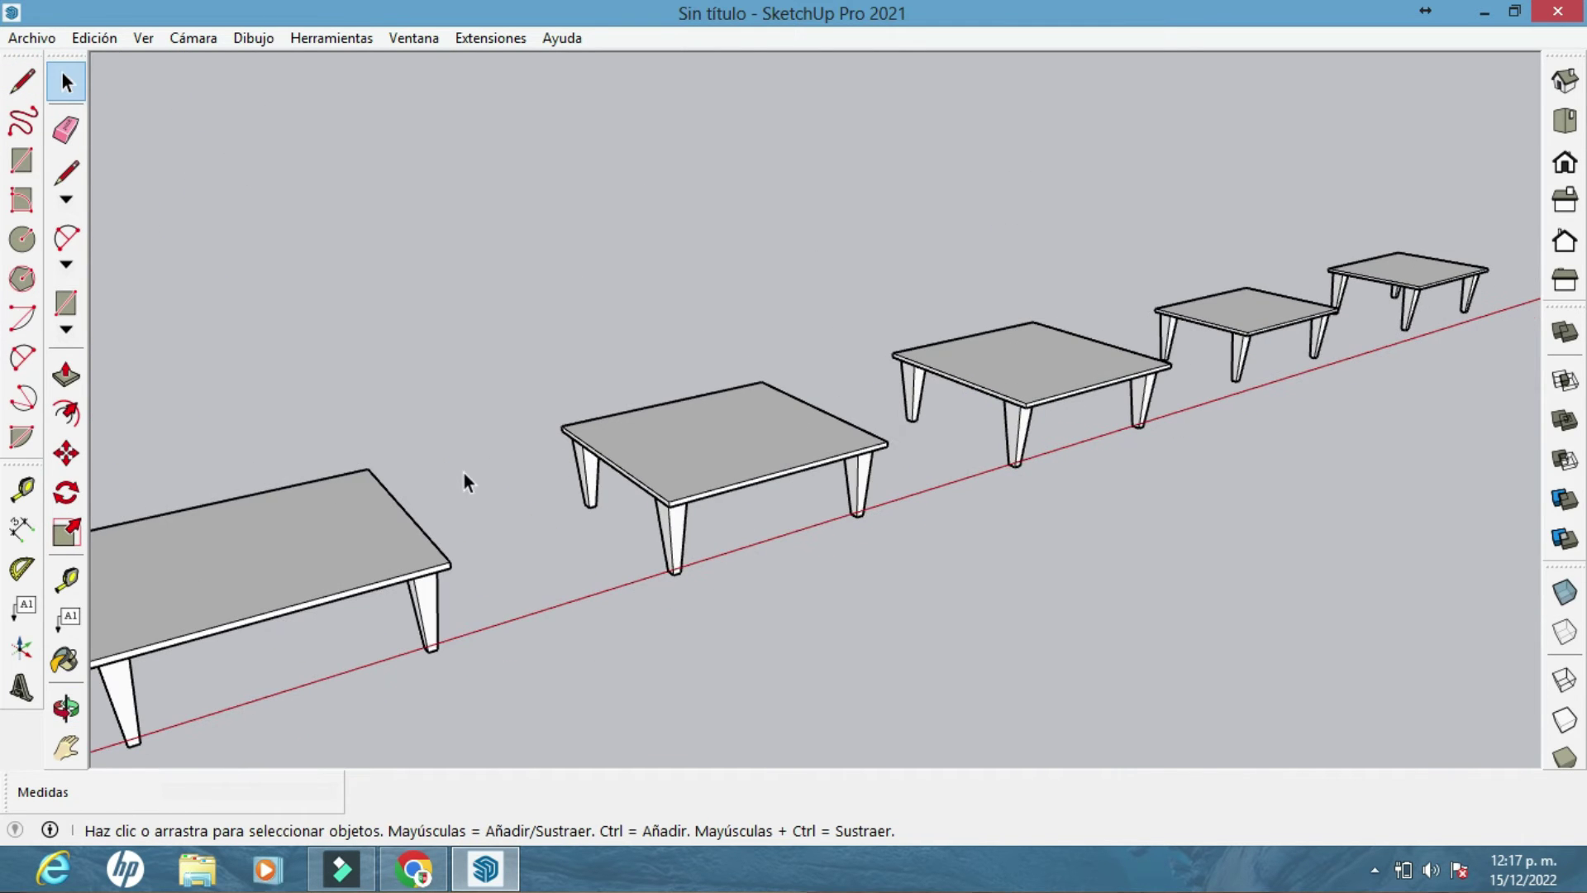
pyautogui.moveTo(667, 420); pyautogui.dragTo(766, 423, button='middle')
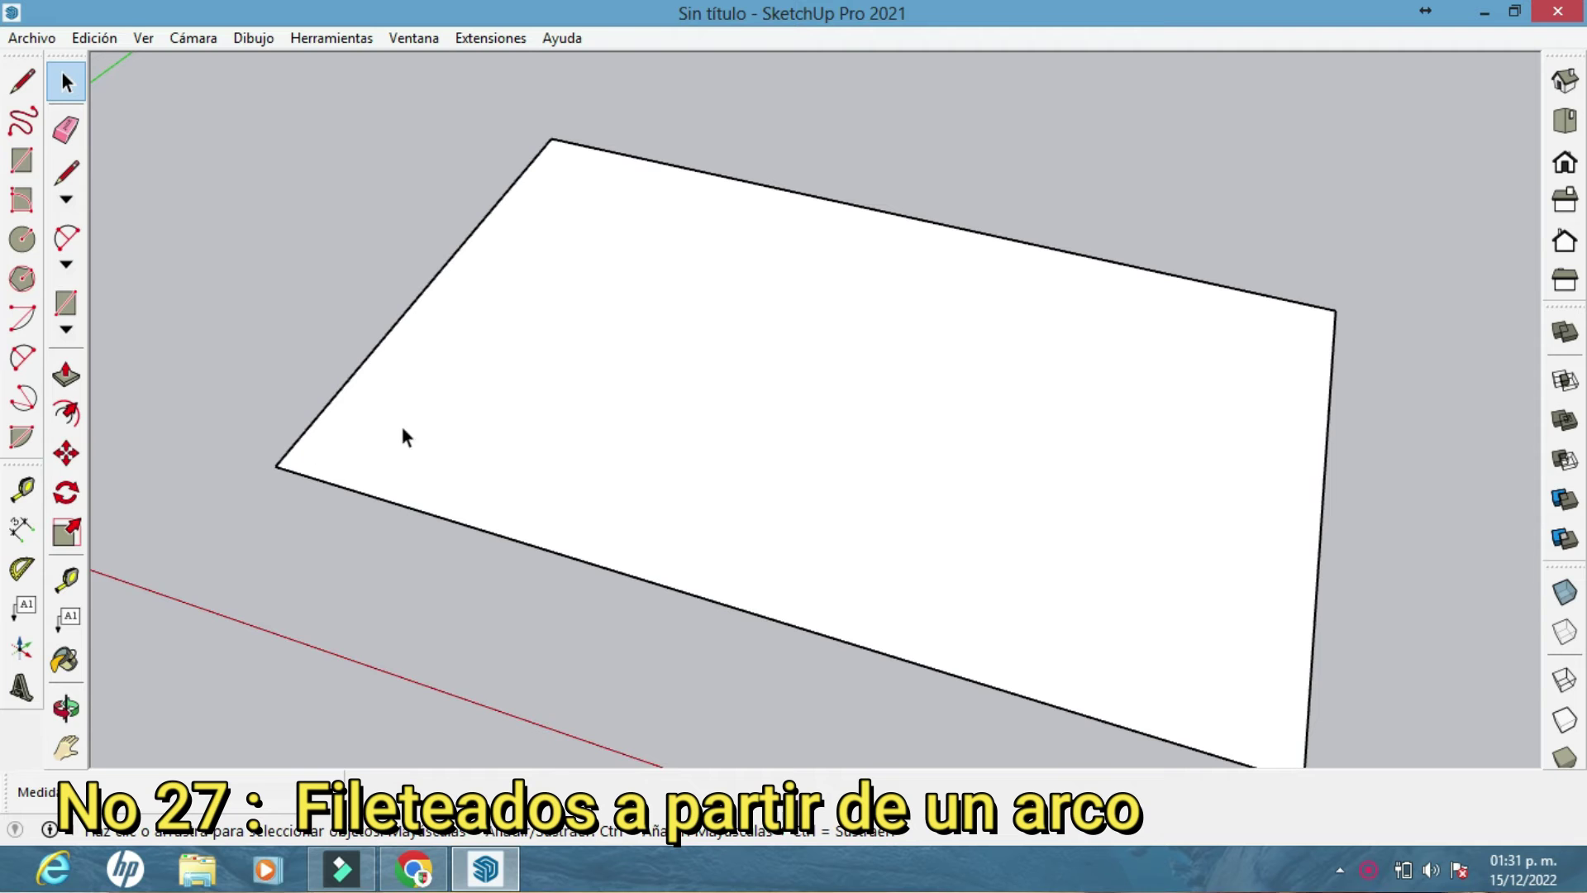
# Round one corner of the rectangle with a 2-Point Arc tangent to both edges, using a radius of 5
pyautogui.moveTo(519, 386)
pyautogui.mouseDown(button='middle')
pyautogui.moveTo(514, 414)
pyautogui.moveTo(513, 389)
pyautogui.mouseUp(button='middle')
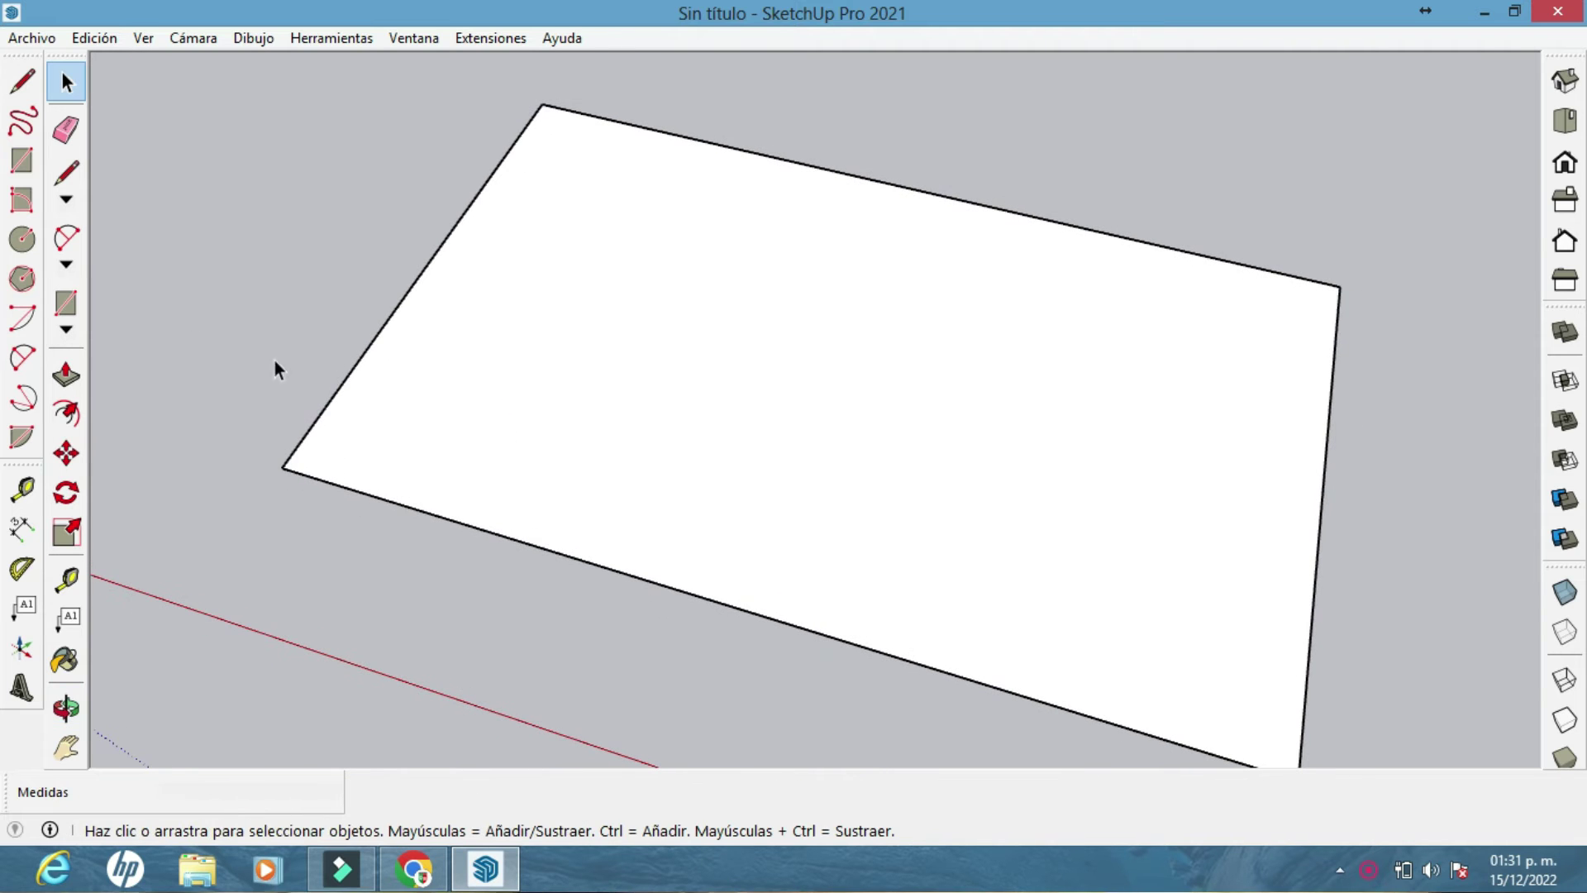
pyautogui.click(74, 233)
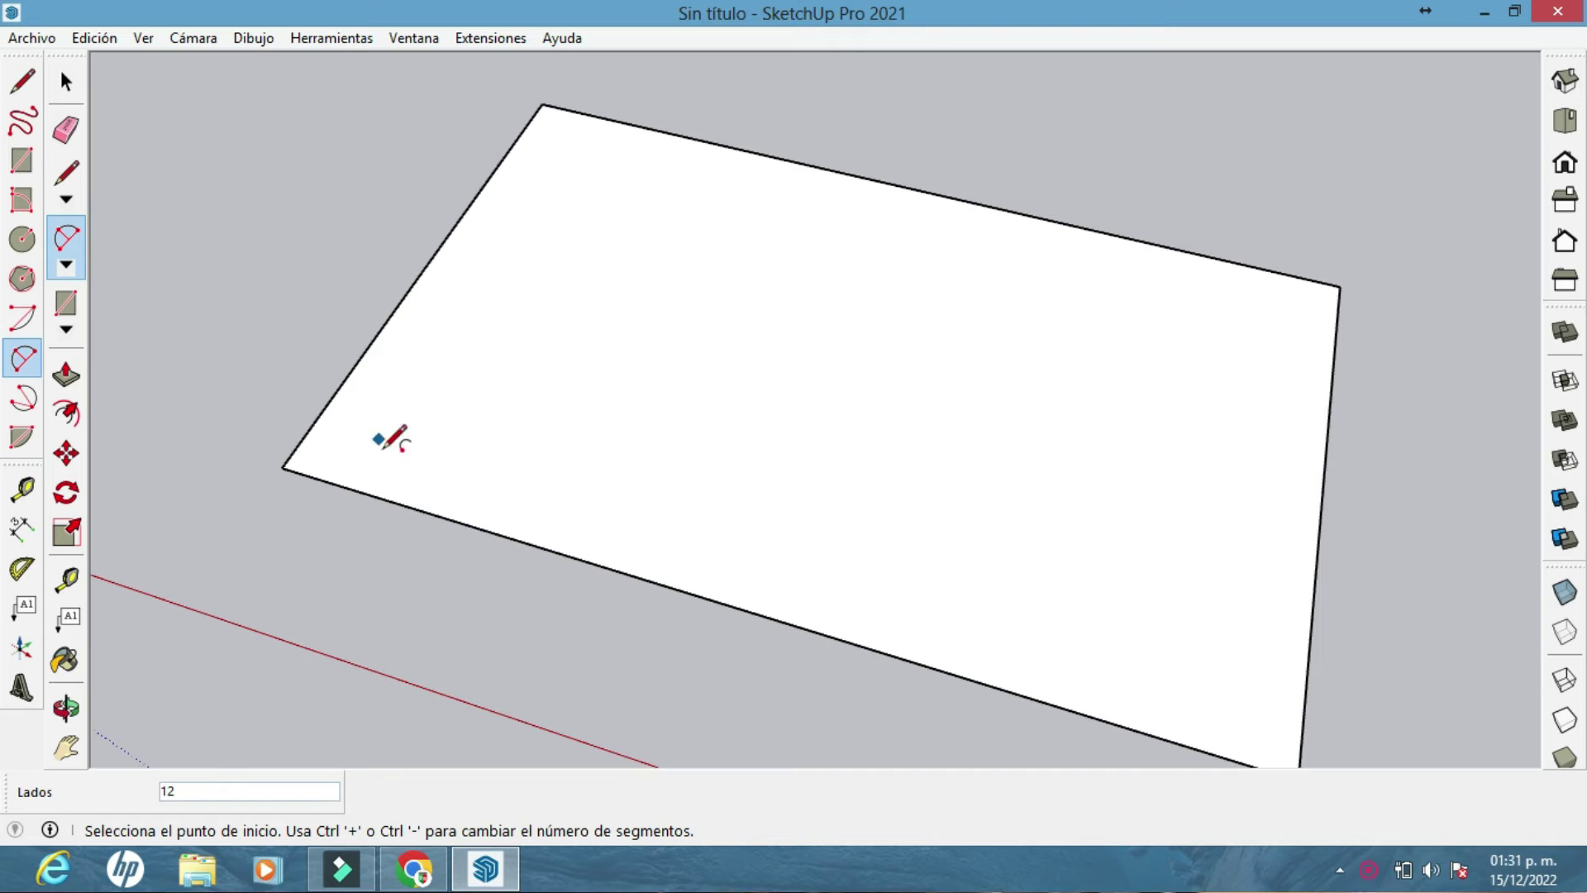
pyautogui.click(393, 500)
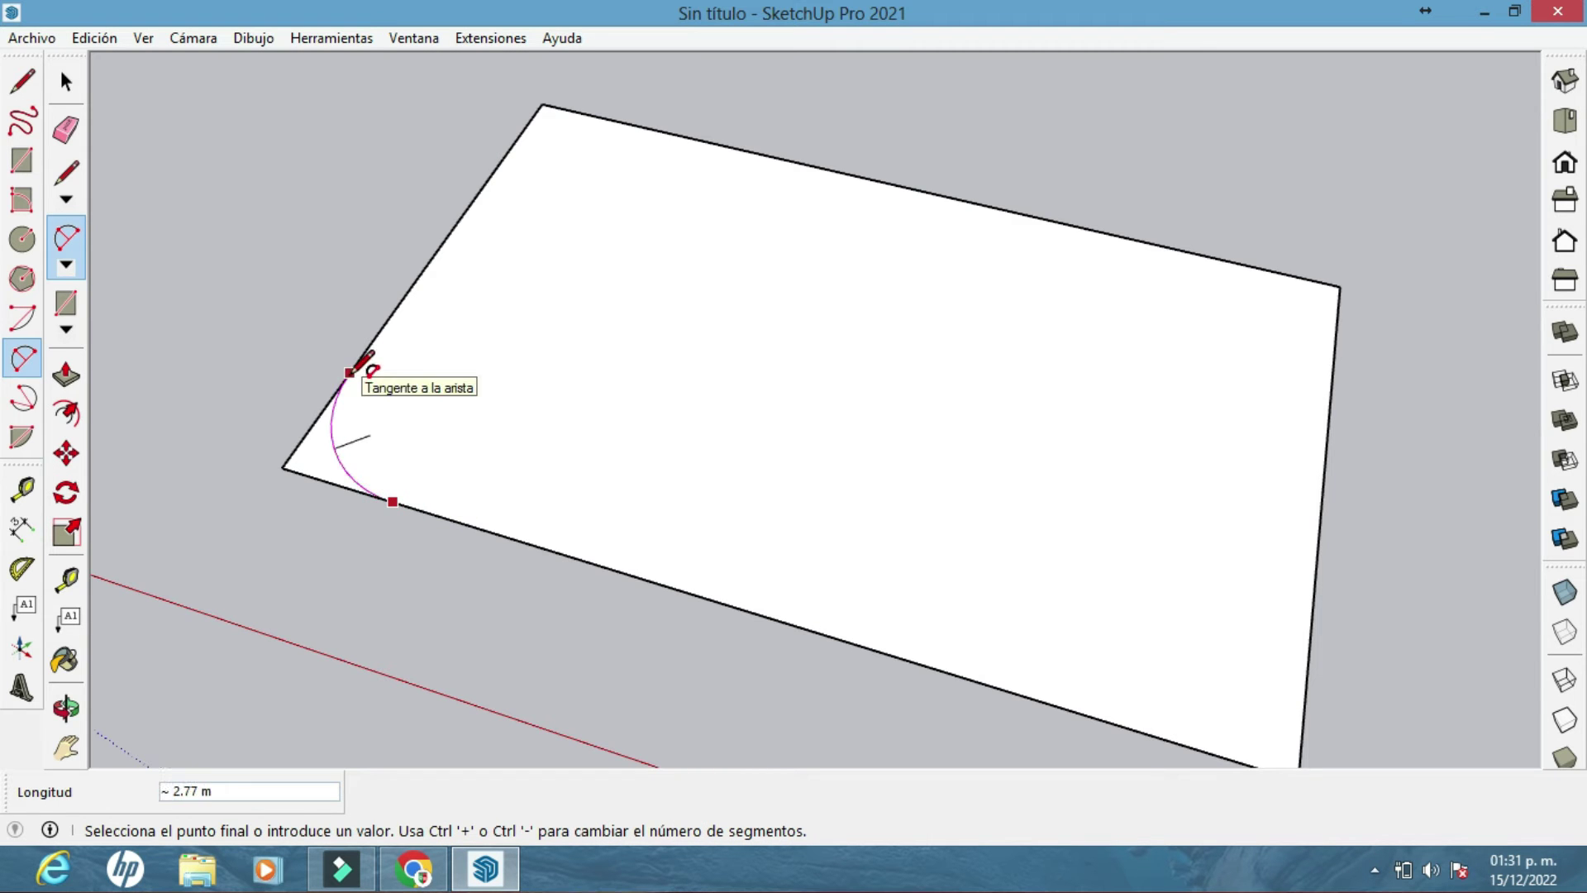
pyautogui.click(348, 372)
pyautogui.scroll(3, 570, 346)
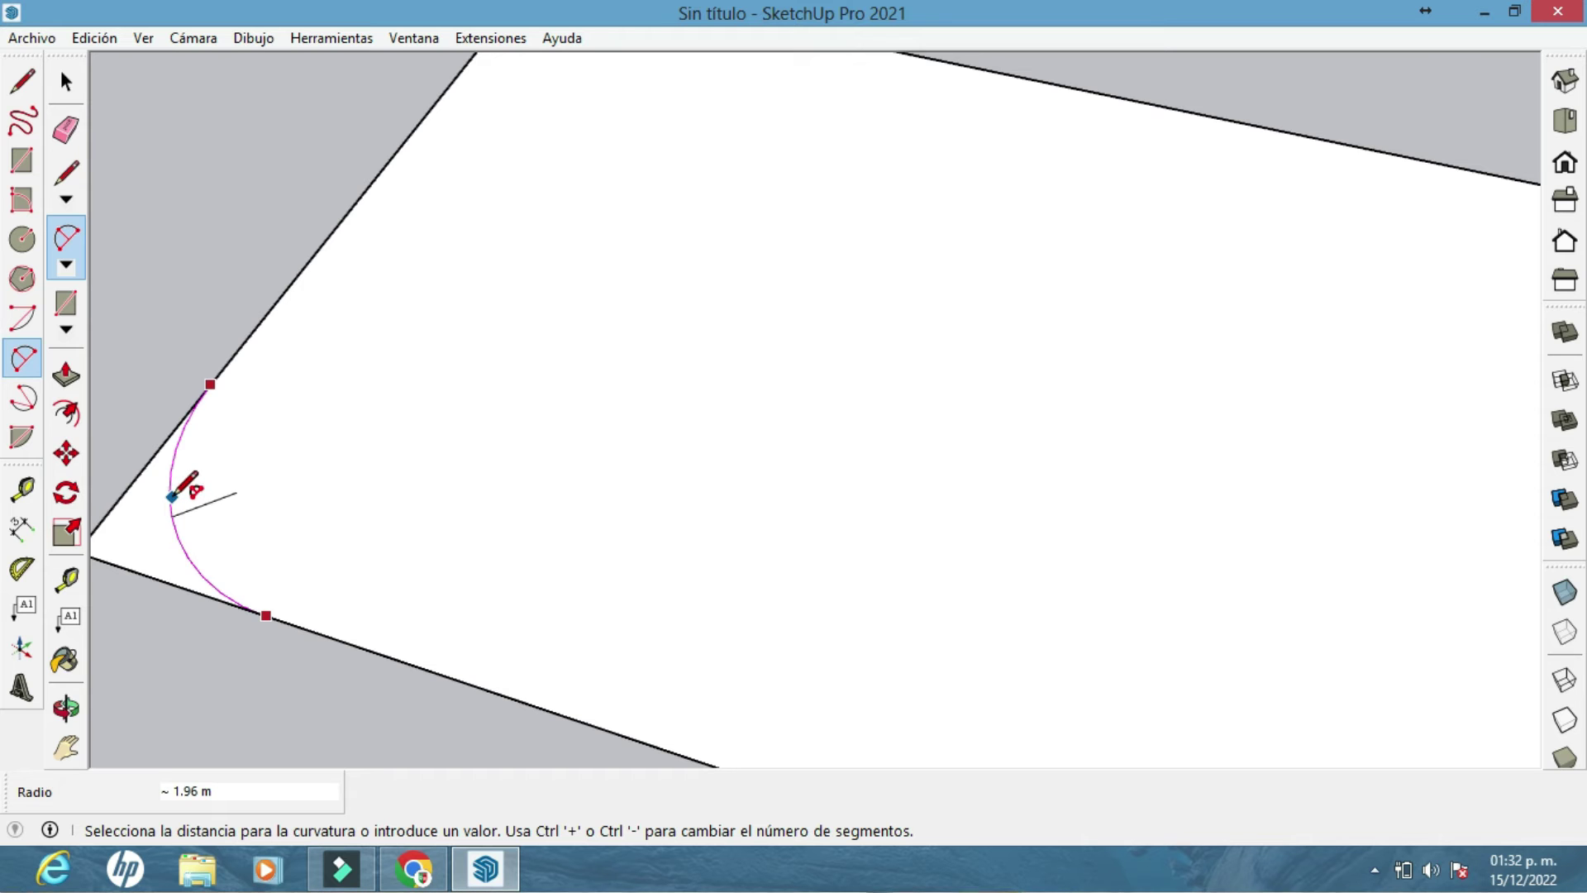
pyautogui.press('Return')
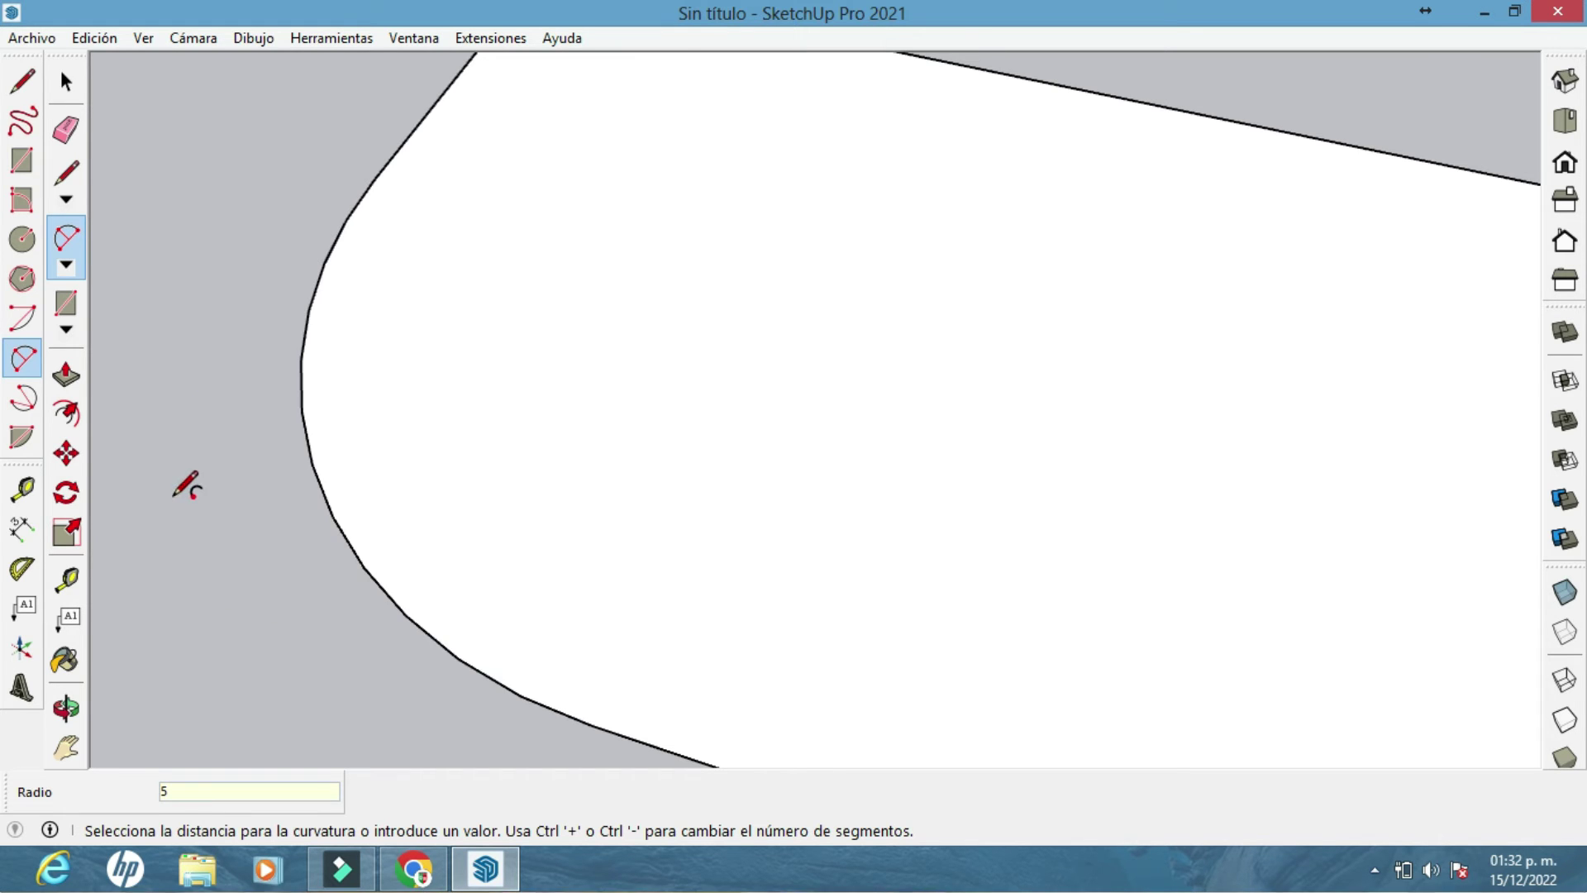
# Round the rectangle's two remaining sharp corners with the 2-Point Arc, repeating the previous fillet
pyautogui.moveTo(263, 475); pyautogui.dragTo(538, 485, button='middle')
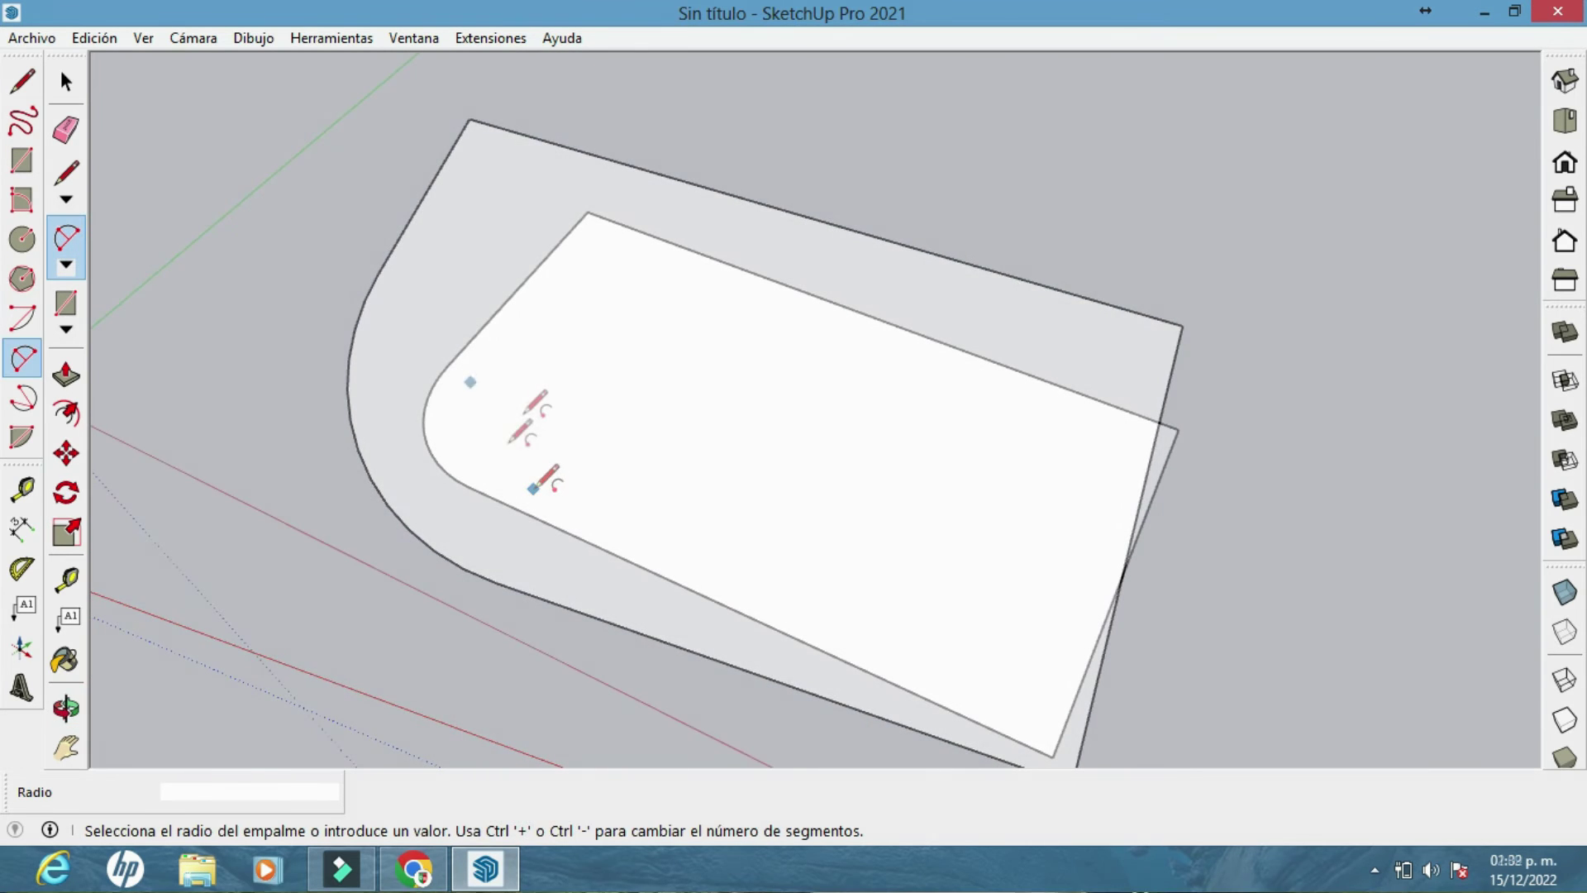
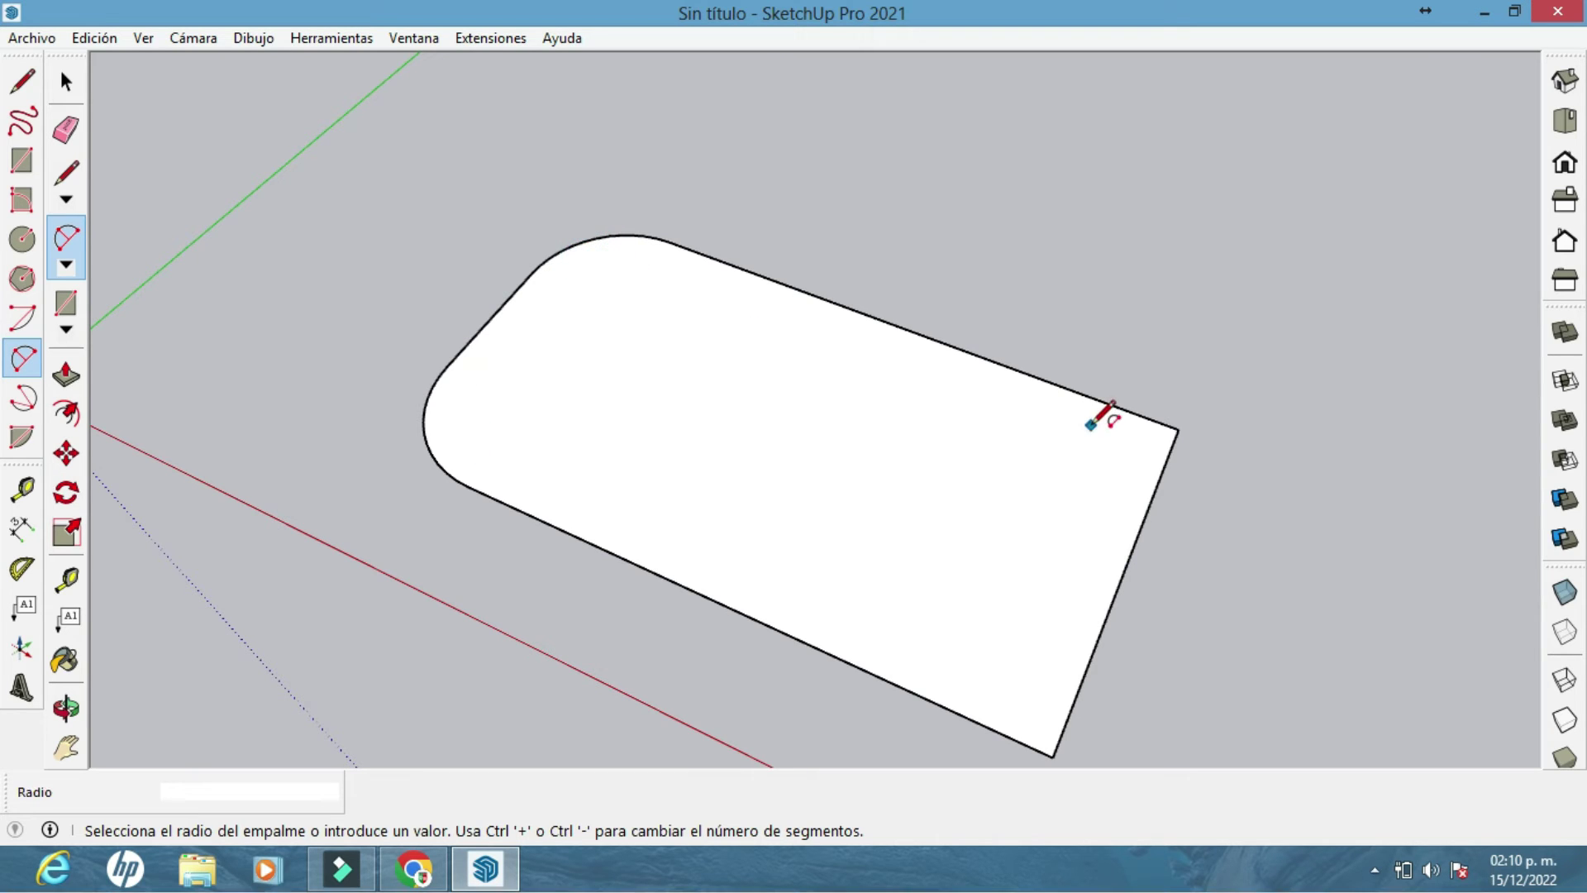
pyautogui.click(1090, 427)
pyautogui.click(1042, 657)
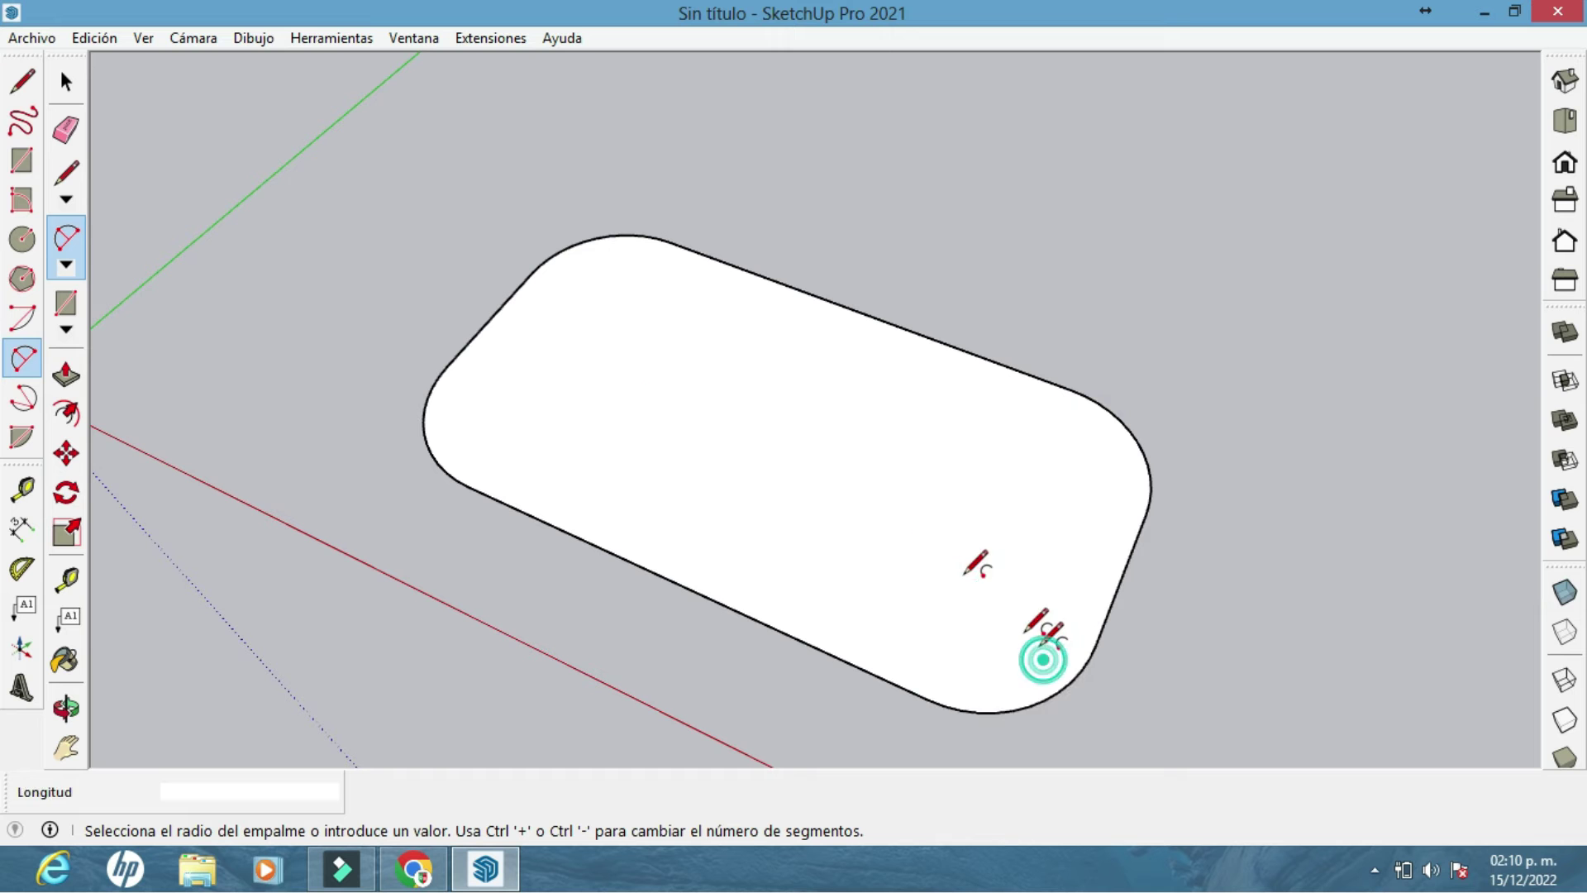
pyautogui.moveTo(758, 363); pyautogui.dragTo(489, 479, button='middle')
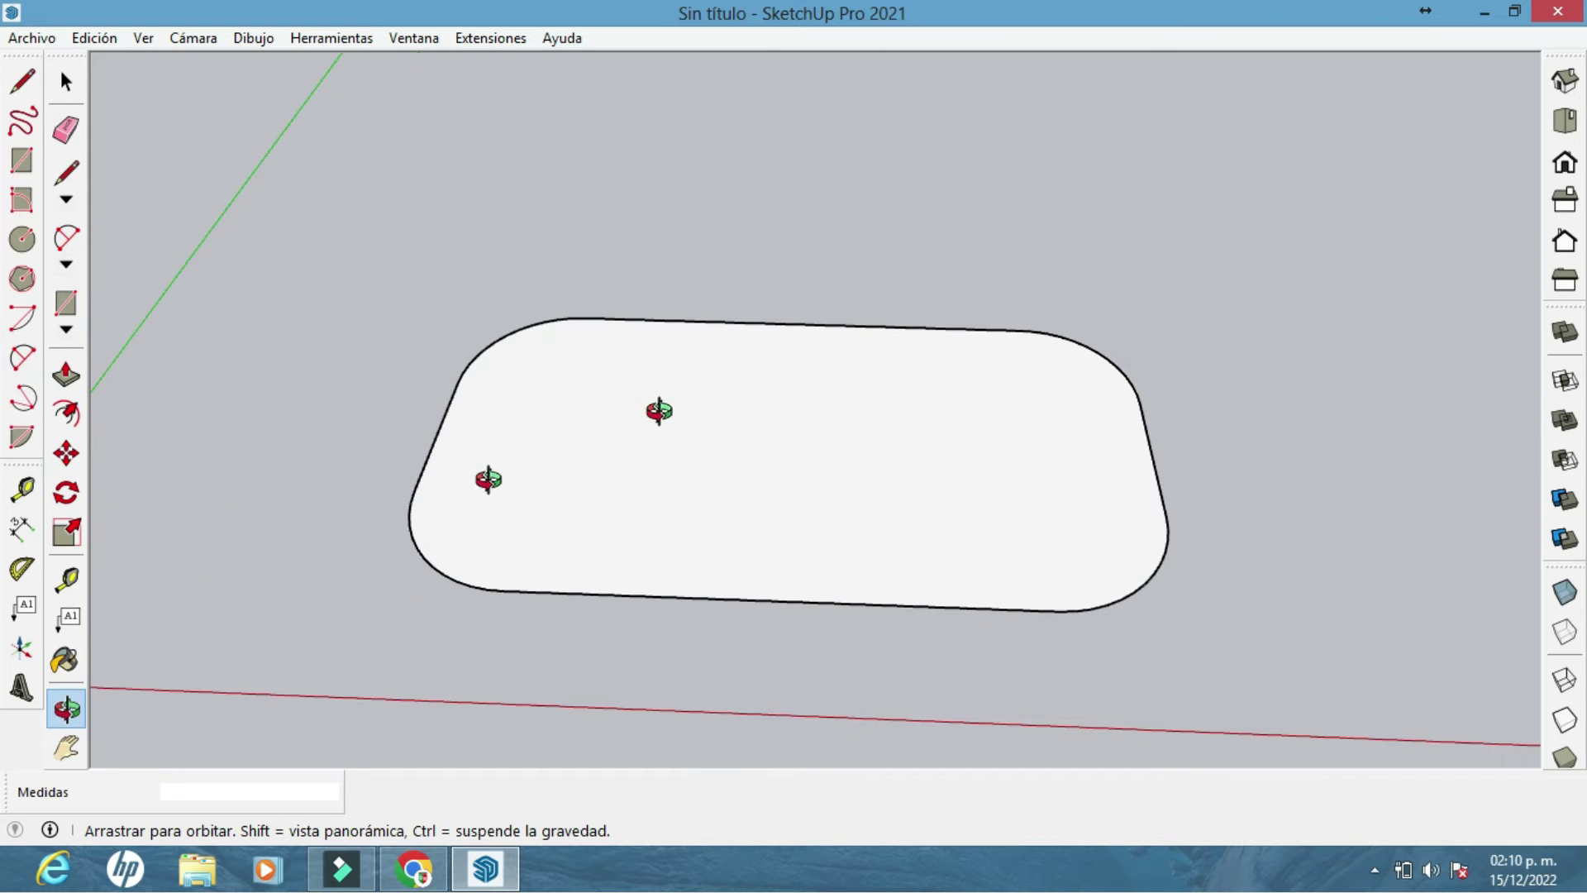
pyautogui.moveTo(658, 411); pyautogui.dragTo(723, 383)
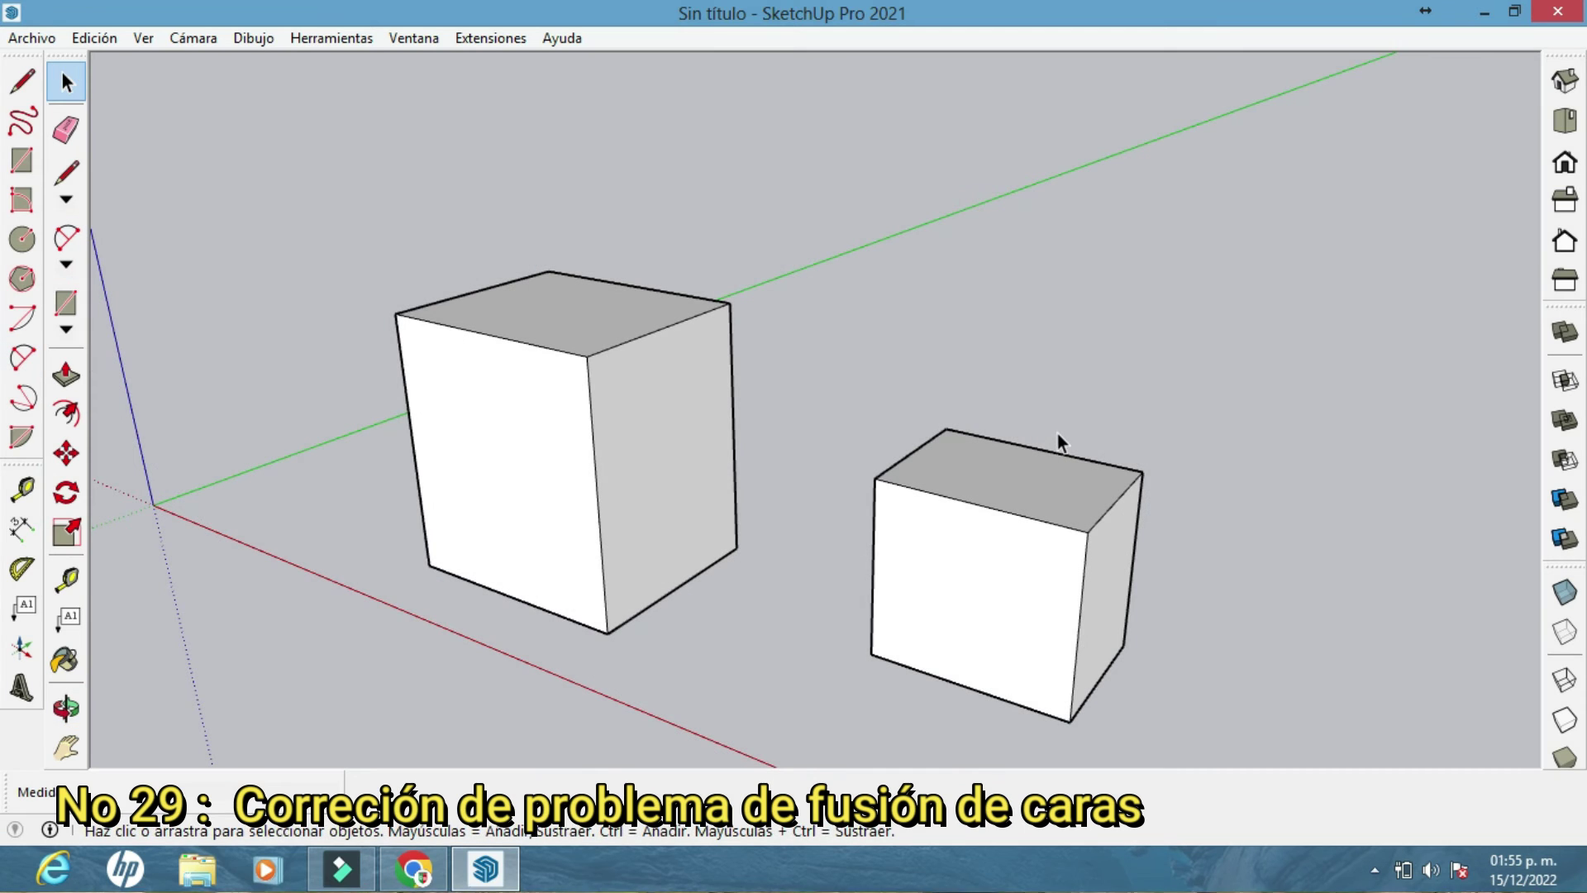
# Try to move the ungrouped smaller box against the larger box's front corner, and undo the move
pyautogui.moveTo(1062, 421); pyautogui.dragTo(1199, 667, button='middle')
pyautogui.moveTo(909, 409); pyautogui.dragTo(832, 309)
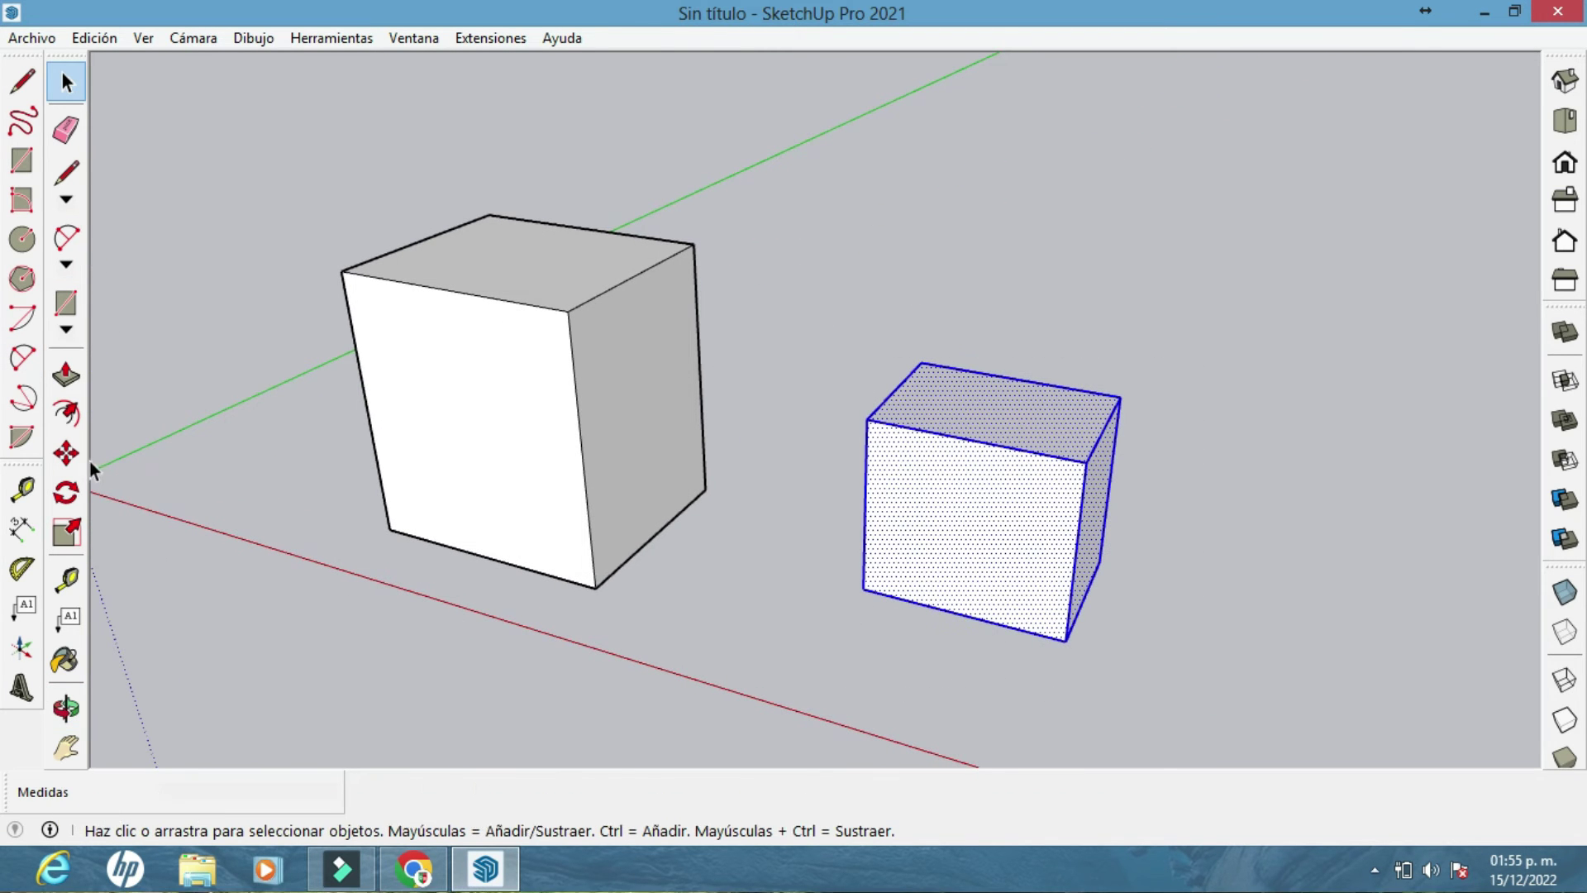
pyautogui.click(66, 453)
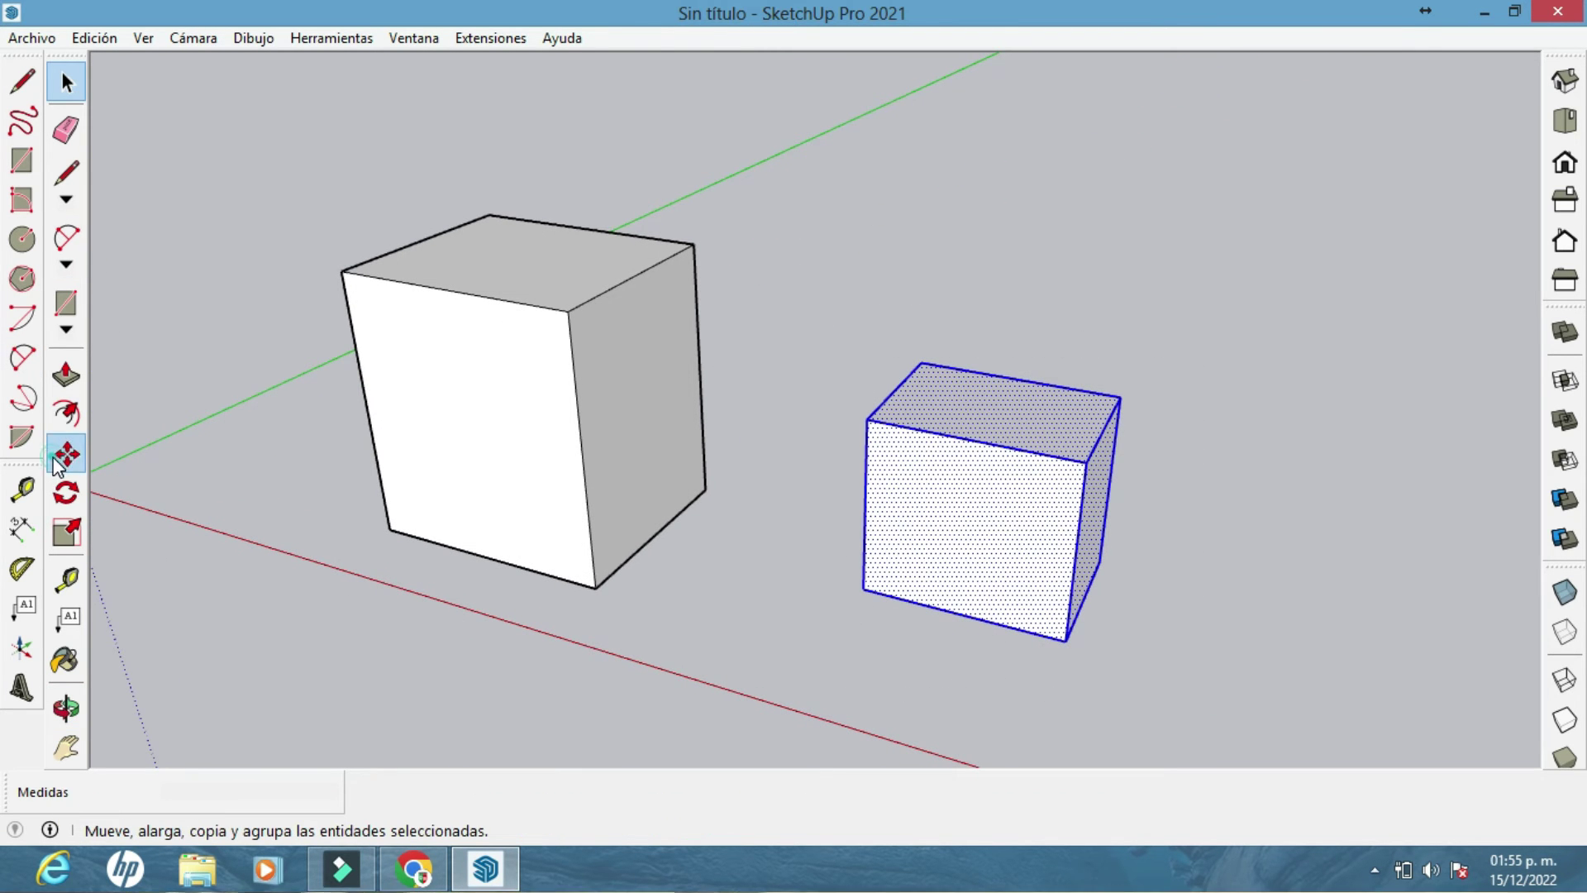
pyautogui.click(855, 588)
pyautogui.click(605, 613)
pyautogui.click(662, 556)
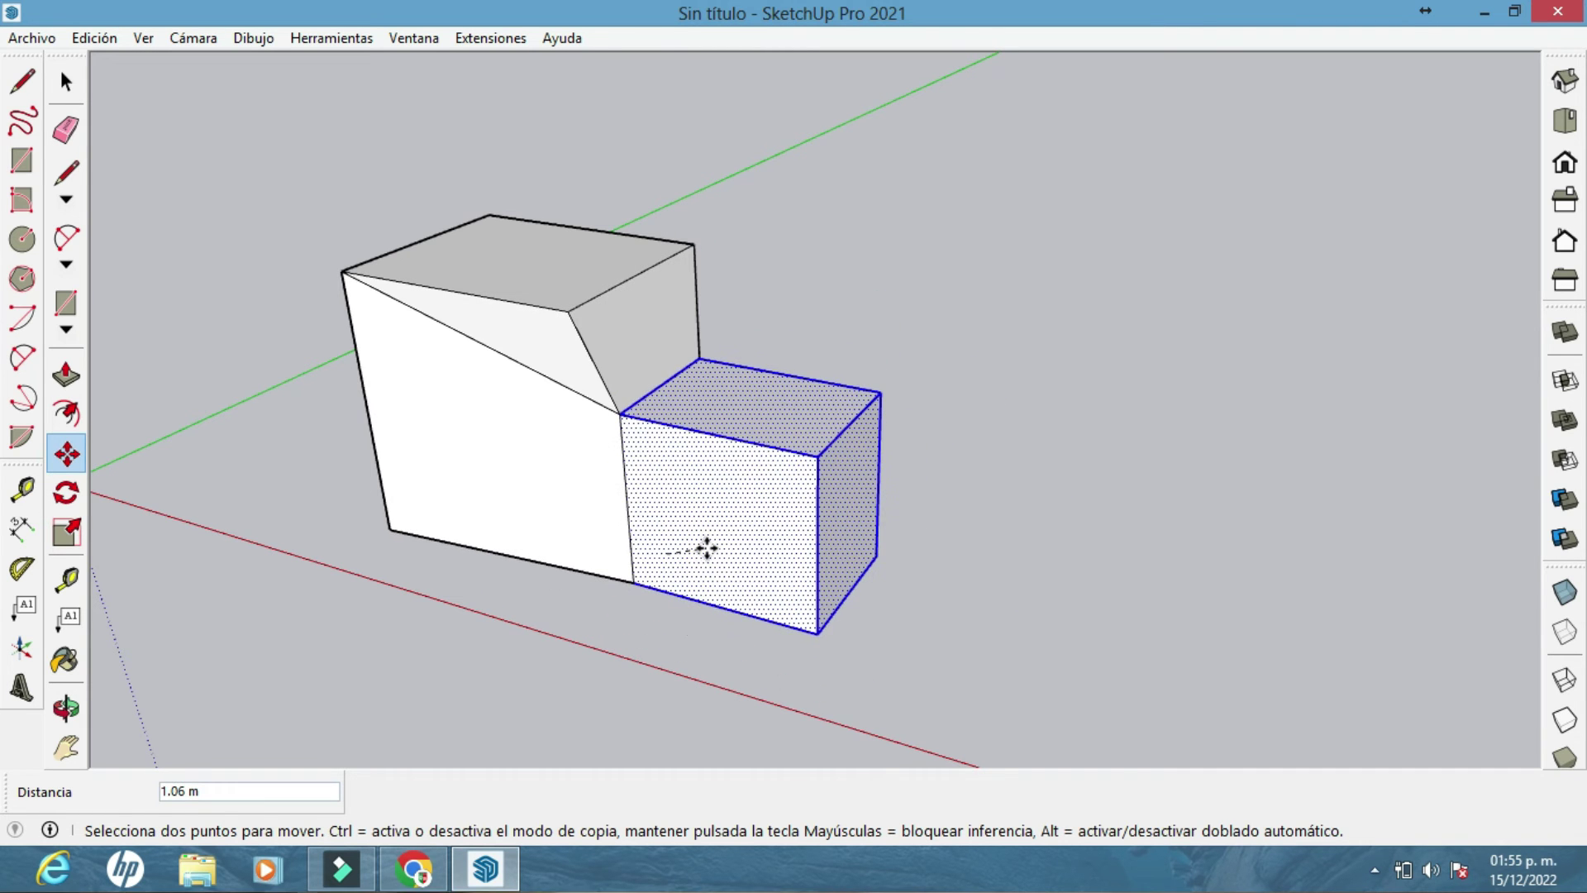
pyautogui.hotkey('ctrl', 'z')
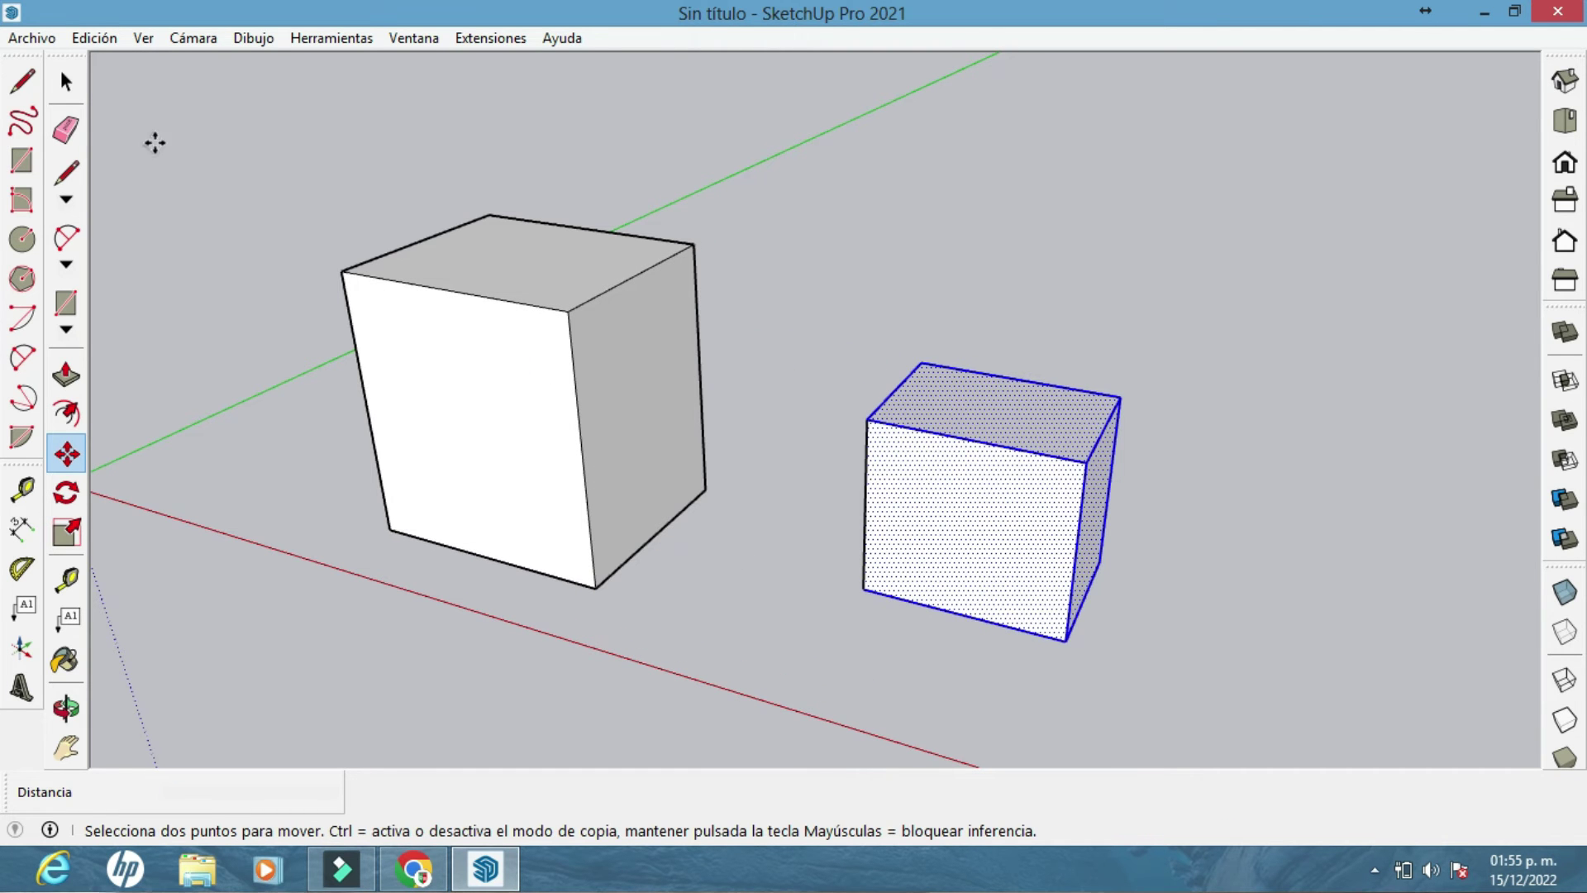
# Turn all the geometry of the smaller box into a group
pyautogui.click(65, 78)
pyautogui.rightClick(988, 493)
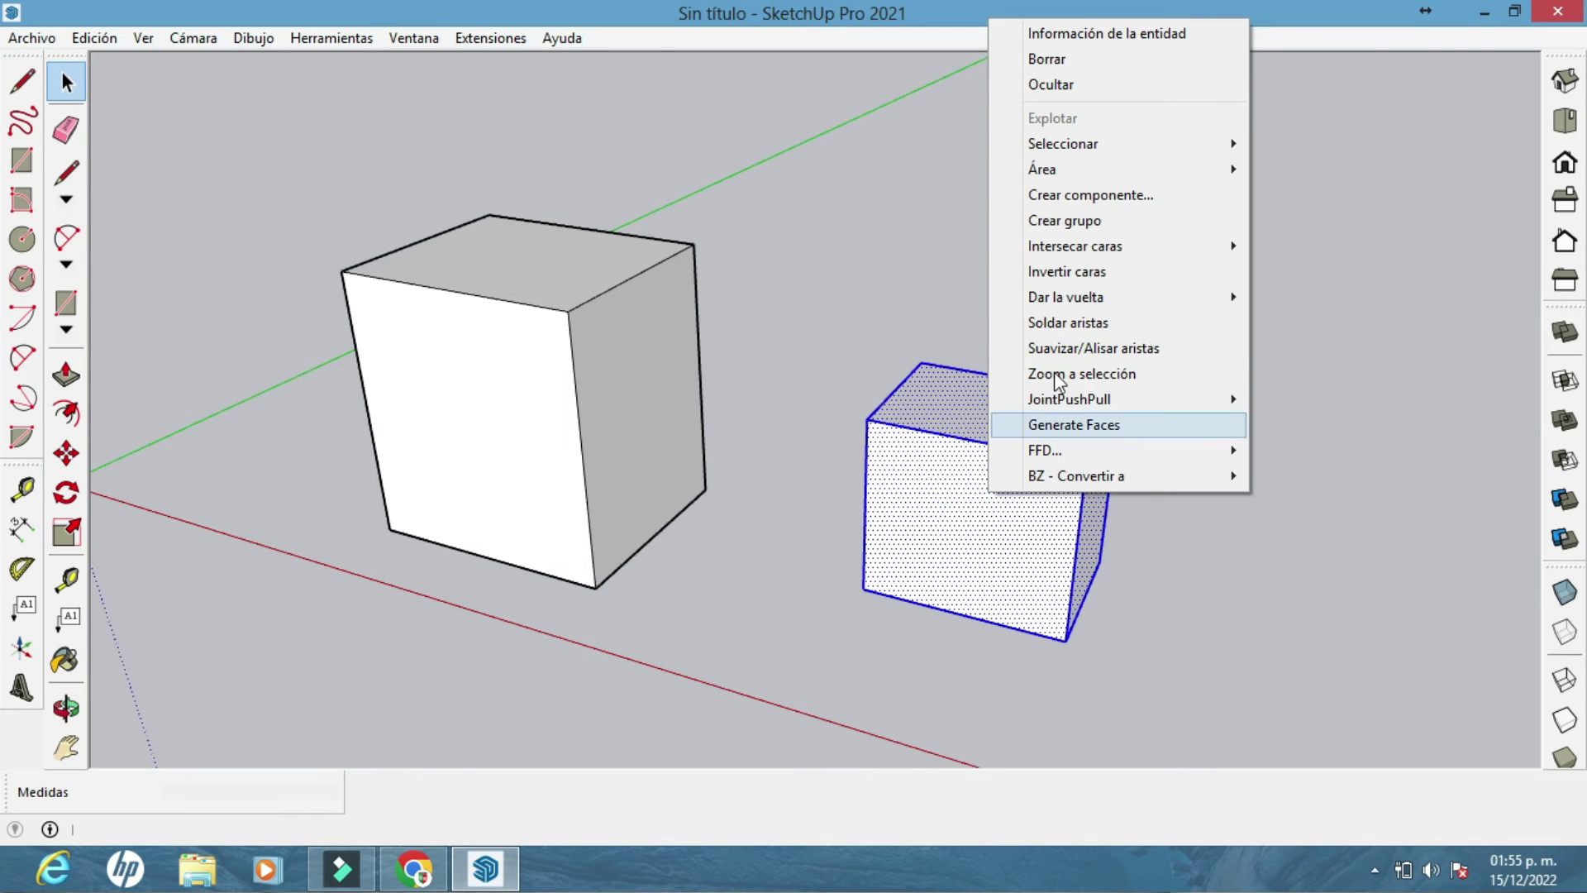
pyautogui.click(1078, 223)
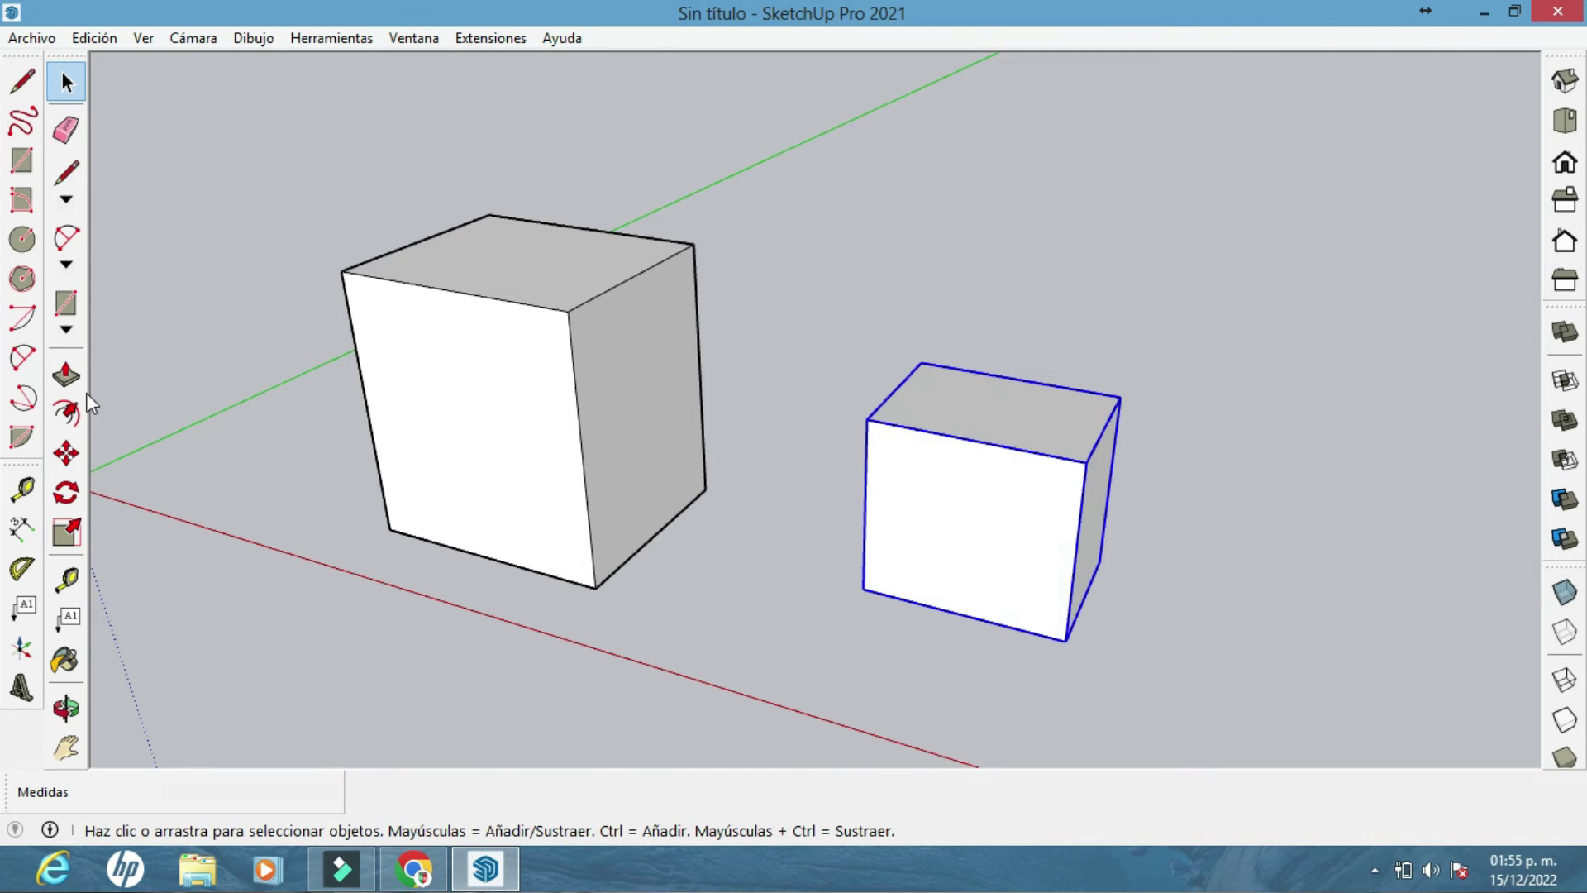
# Move the grouped box by its lower front corner onto the larger box's nearest bottom corner
pyautogui.click(66, 453)
pyautogui.click(860, 591)
pyautogui.click(588, 589)
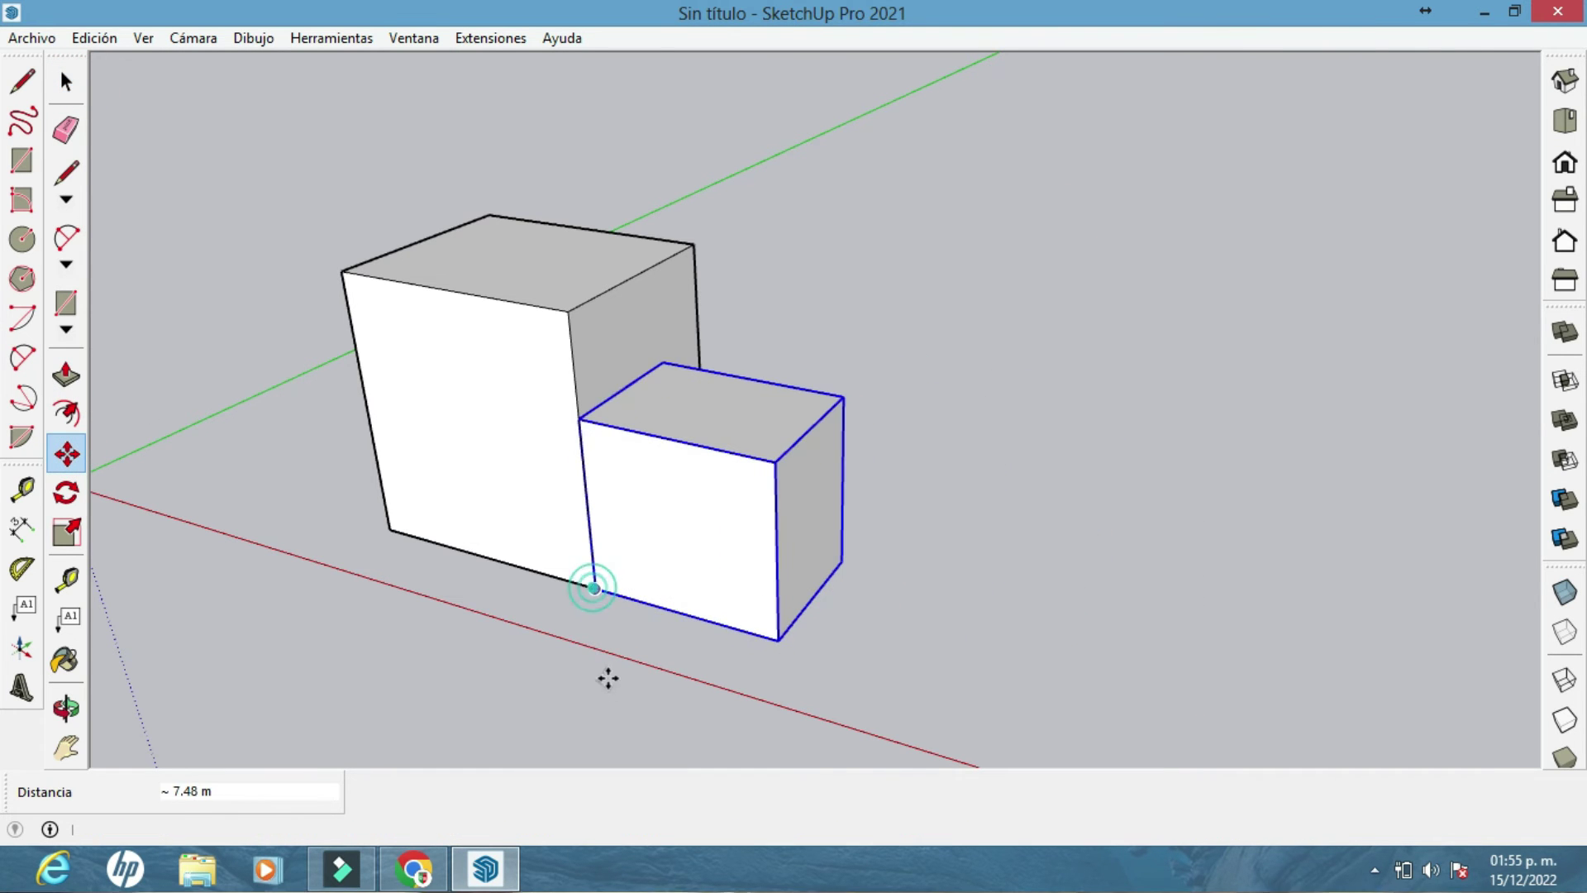
pyautogui.click(596, 592)
pyautogui.click(595, 591)
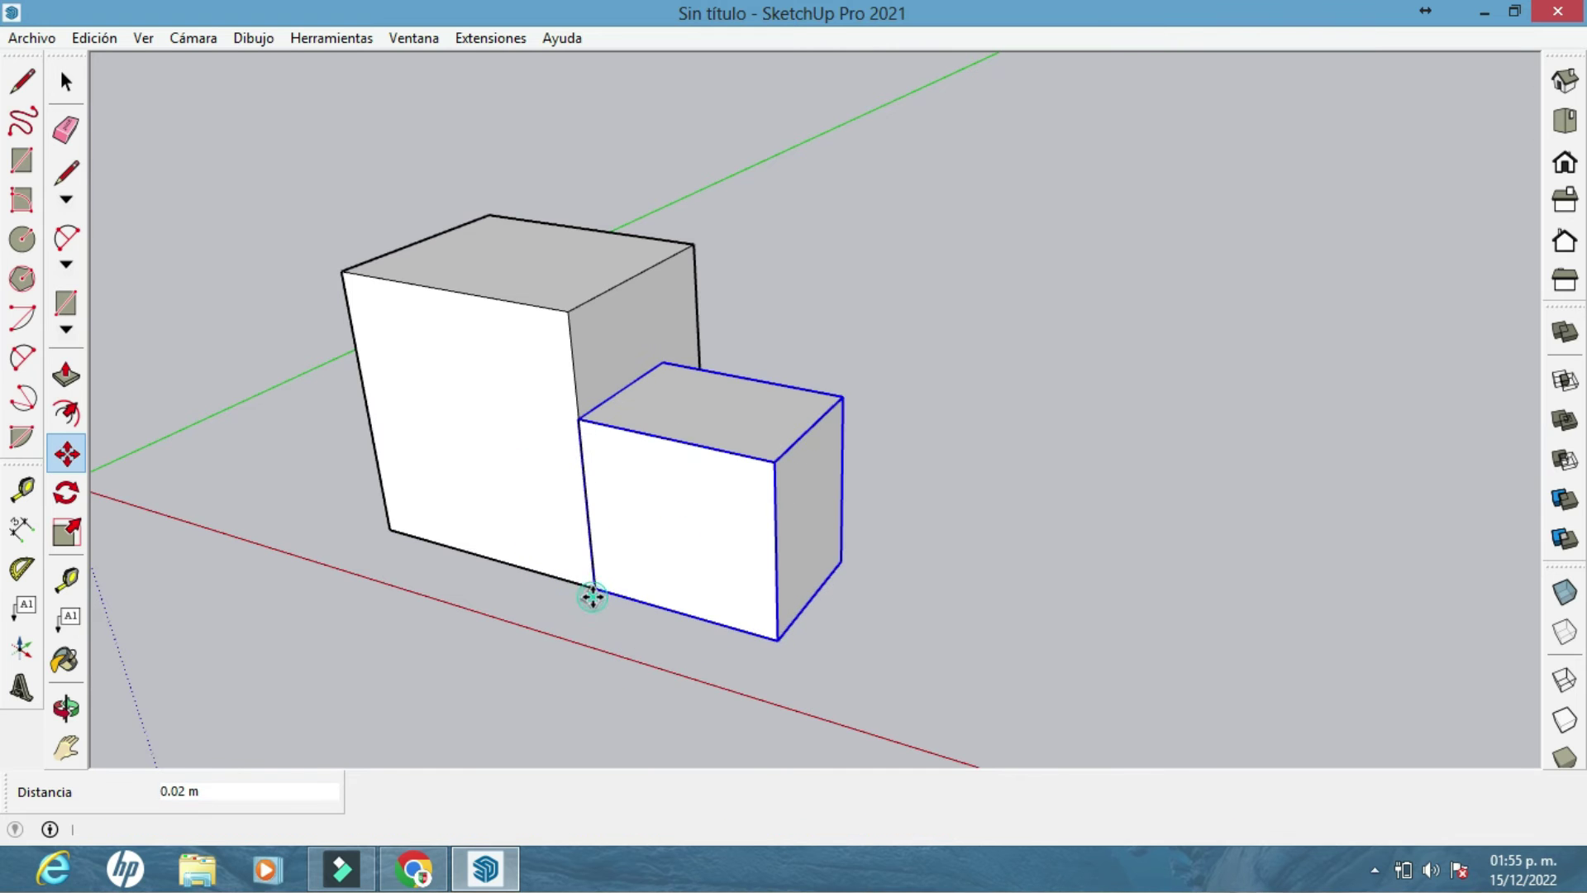
# Move the grouped box about 8 m away from the larger box so that both stand apart
pyautogui.click(596, 592)
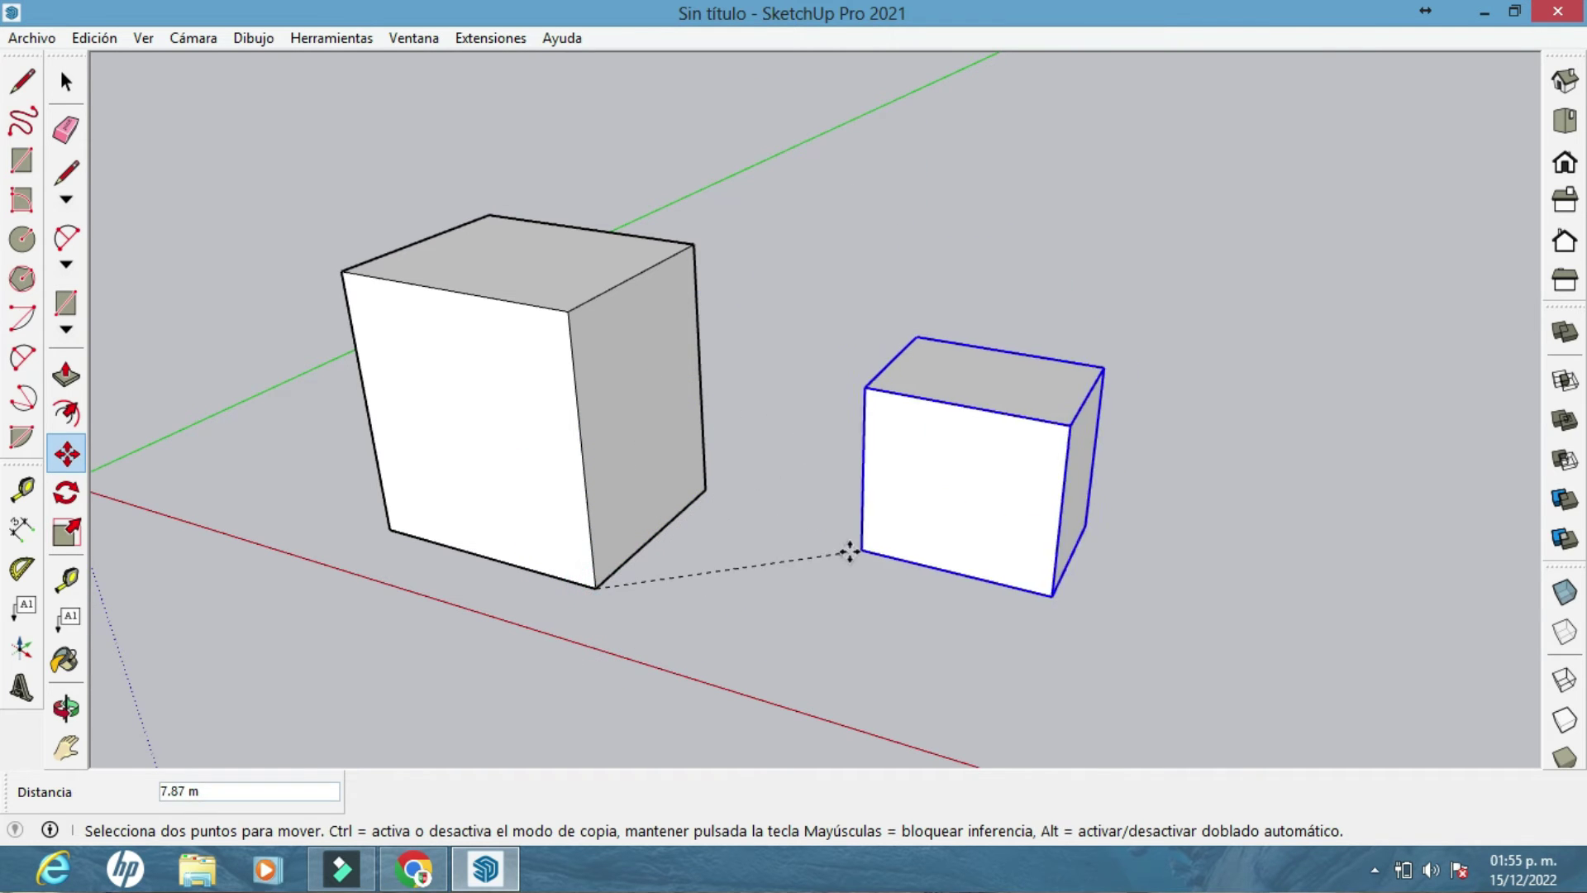
pyautogui.moveTo(850, 549); pyautogui.dragTo(595, 719, button='middle')
pyautogui.moveTo(808, 336); pyautogui.dragTo(859, 361, button='middle')
pyautogui.moveTo(964, 556); pyautogui.dragTo(964, 562, button='middle')
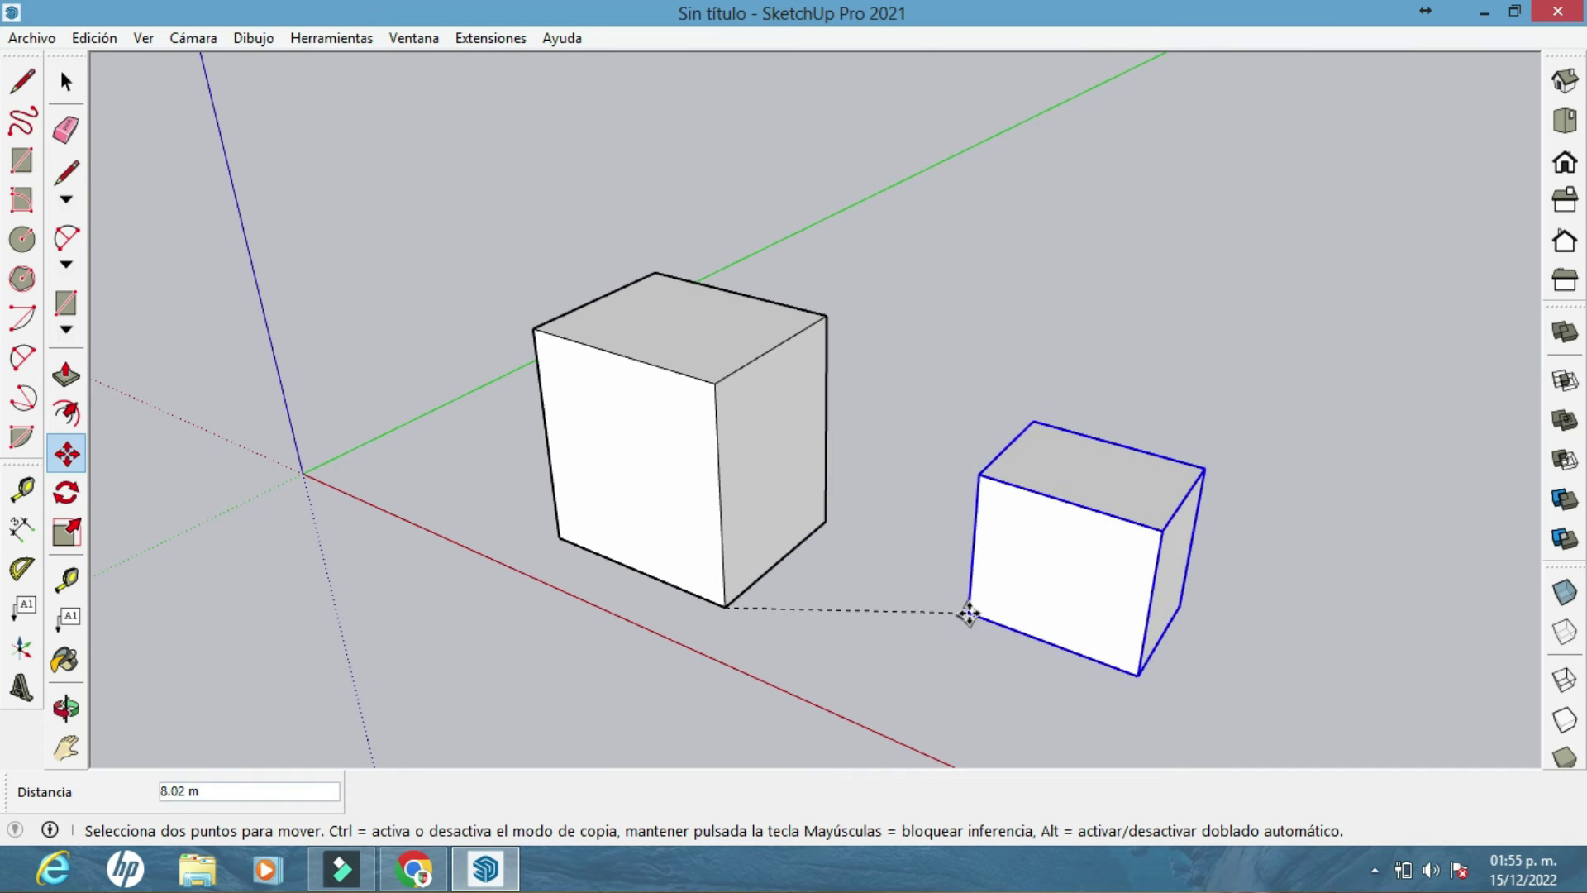
pyautogui.click(981, 609)
pyautogui.moveTo(981, 609); pyautogui.dragTo(1225, 593, button='middle')
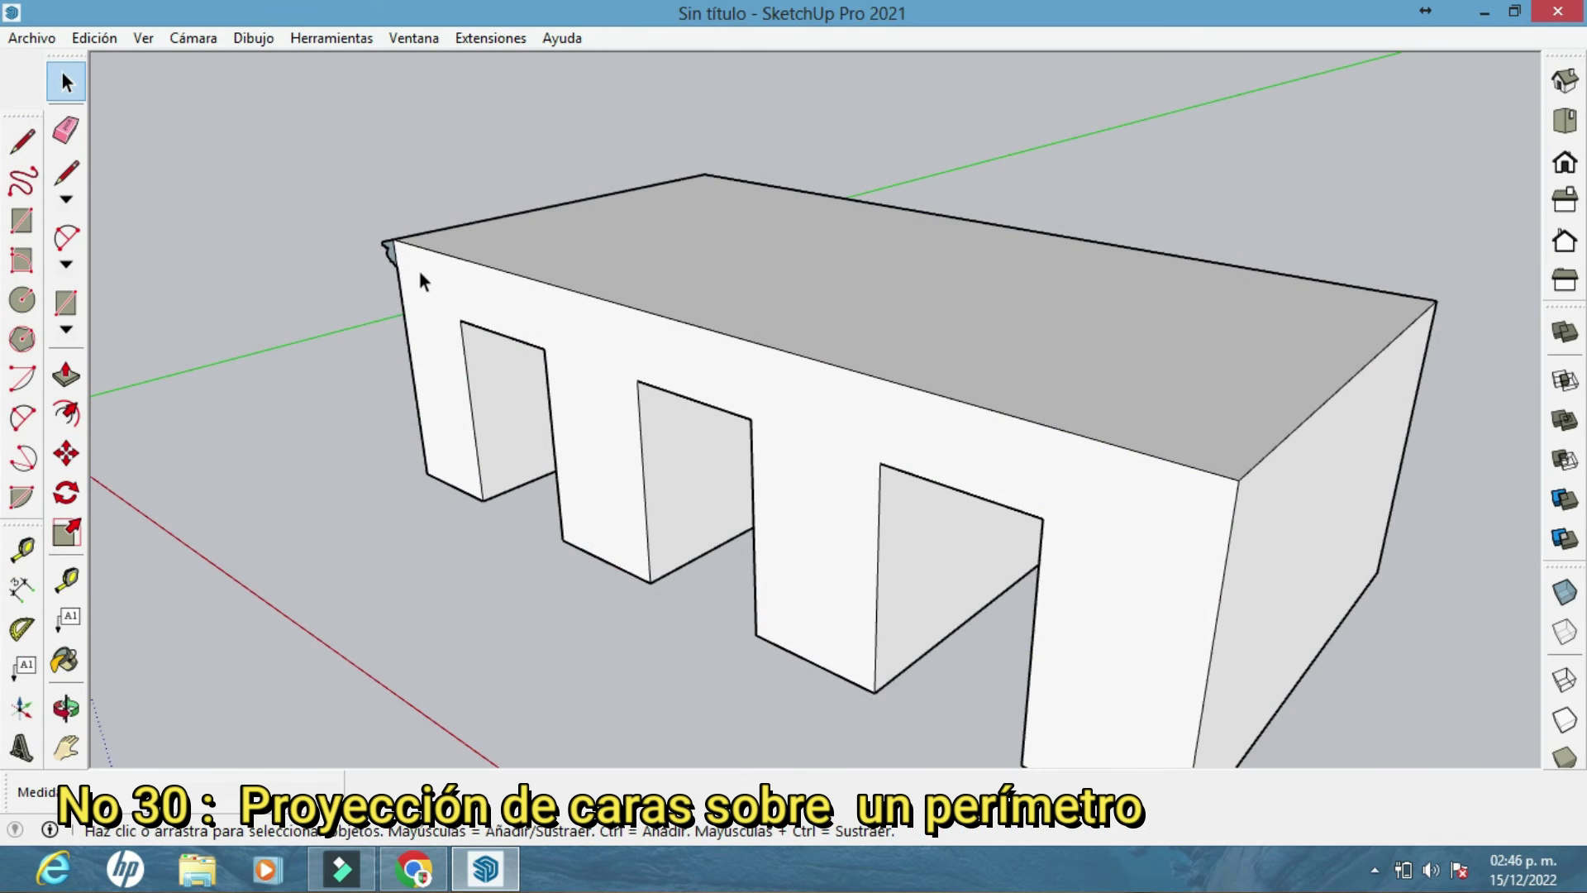
# Sweep the cornice profile at the roof corner around the building with Follow Me, using the top face's perimeter as path
pyautogui.scroll(5, 421, 273)
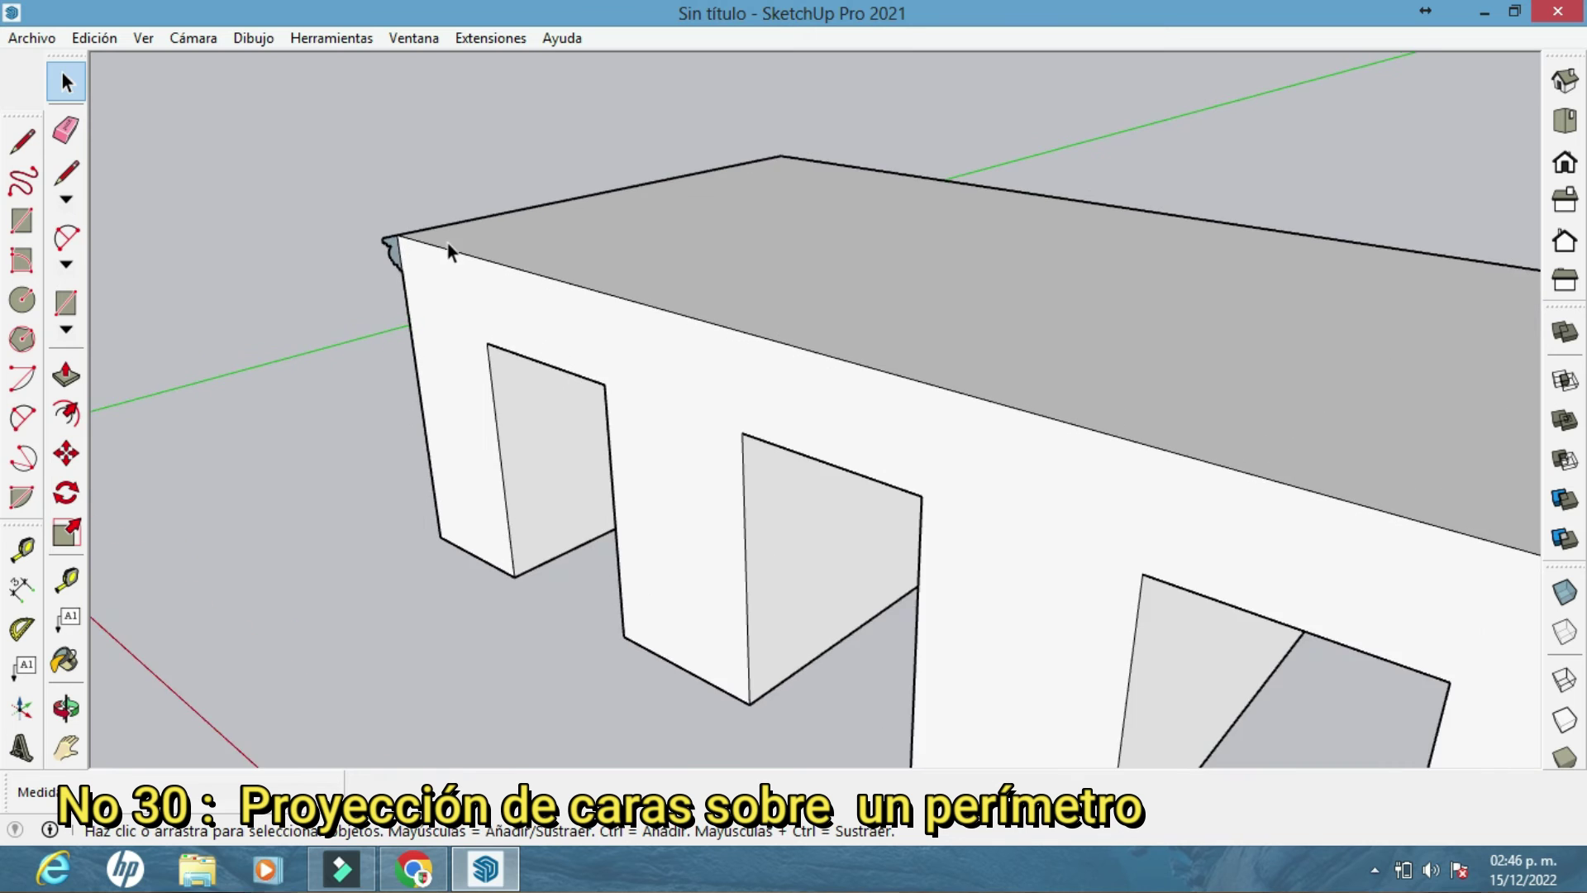
pyautogui.moveTo(450, 291); pyautogui.dragTo(453, 293, button='middle')
pyautogui.scroll(4, 454, 285)
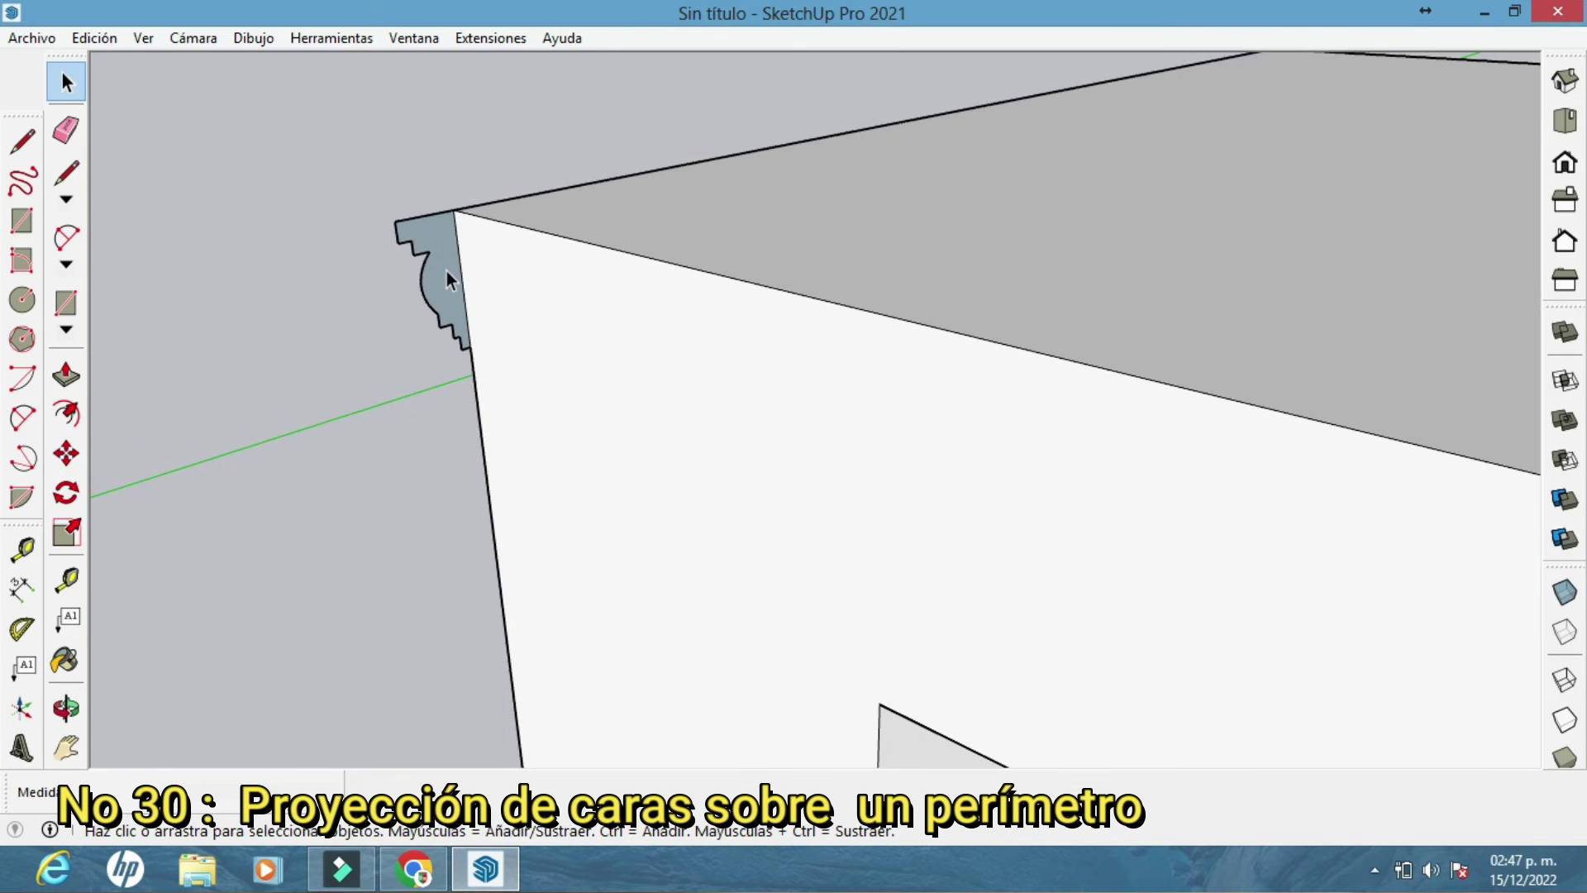
pyautogui.scroll(-8, 409, 290)
pyautogui.moveTo(775, 298); pyautogui.dragTo(870, 444, button='middle')
pyautogui.scroll(5, 549, 283)
pyautogui.moveTo(471, 312); pyautogui.dragTo(683, 289, button='middle')
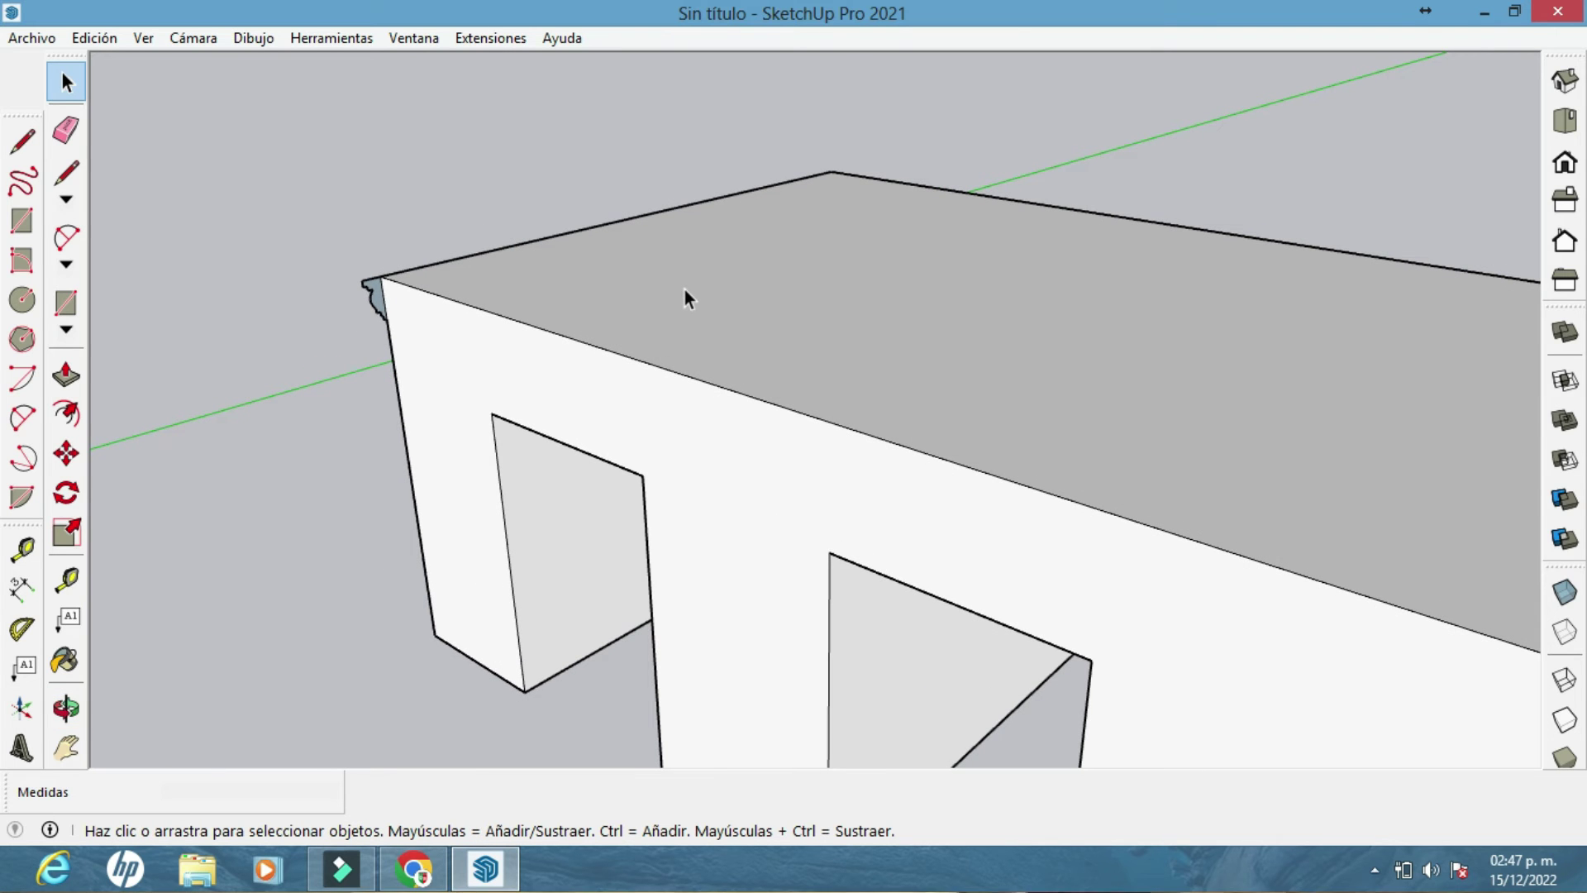
pyautogui.click(684, 289)
pyautogui.moveTo(591, 308); pyautogui.dragTo(658, 344, button='middle')
pyautogui.scroll(2, 552, 305)
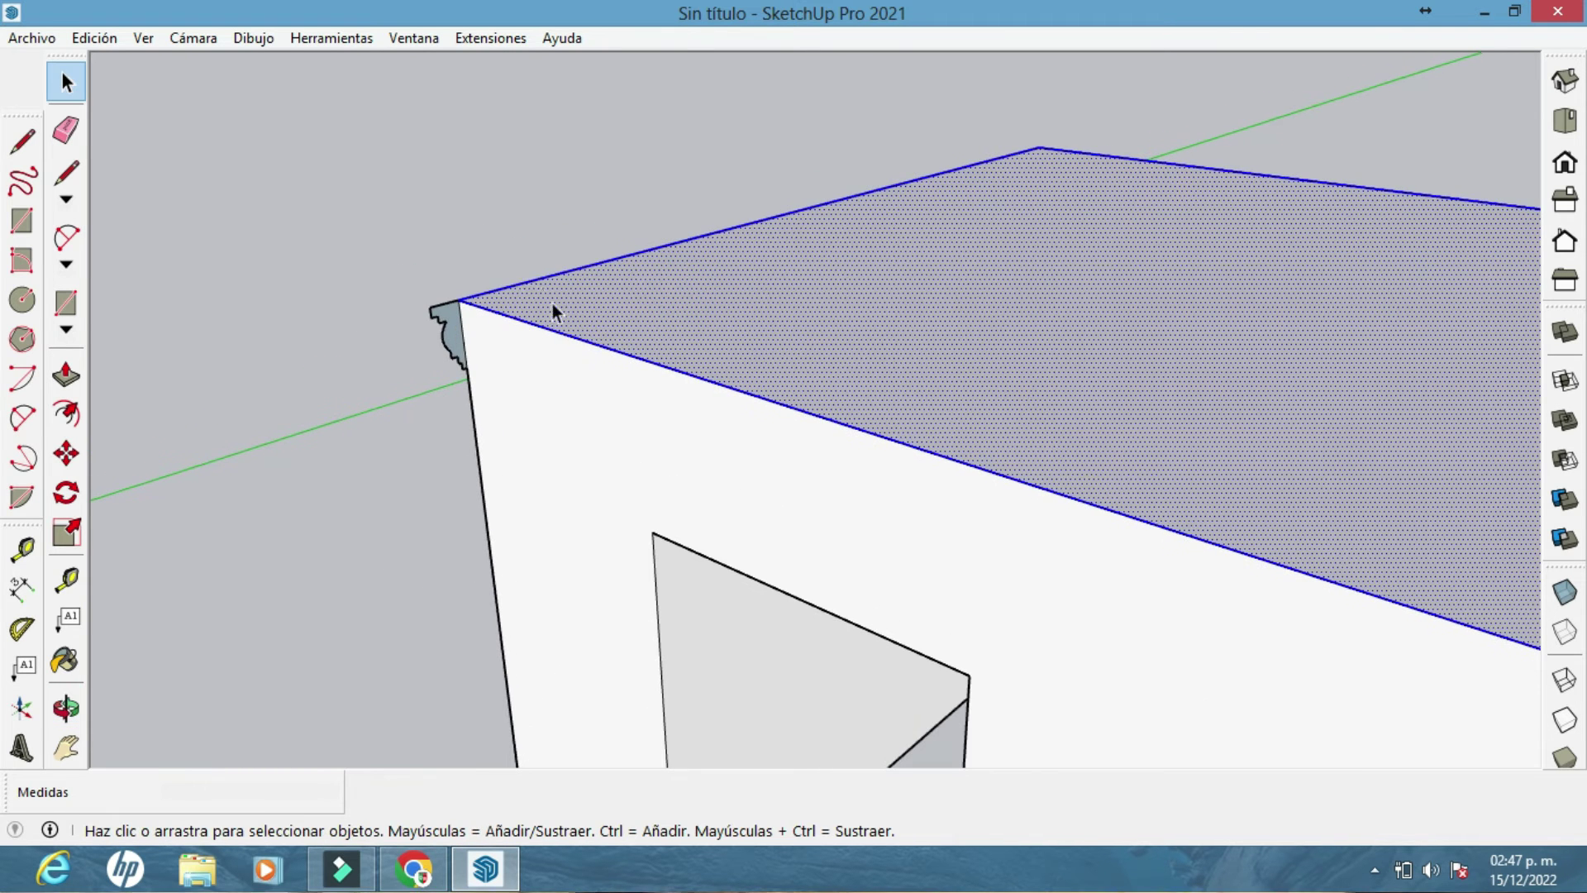
pyautogui.click(331, 38)
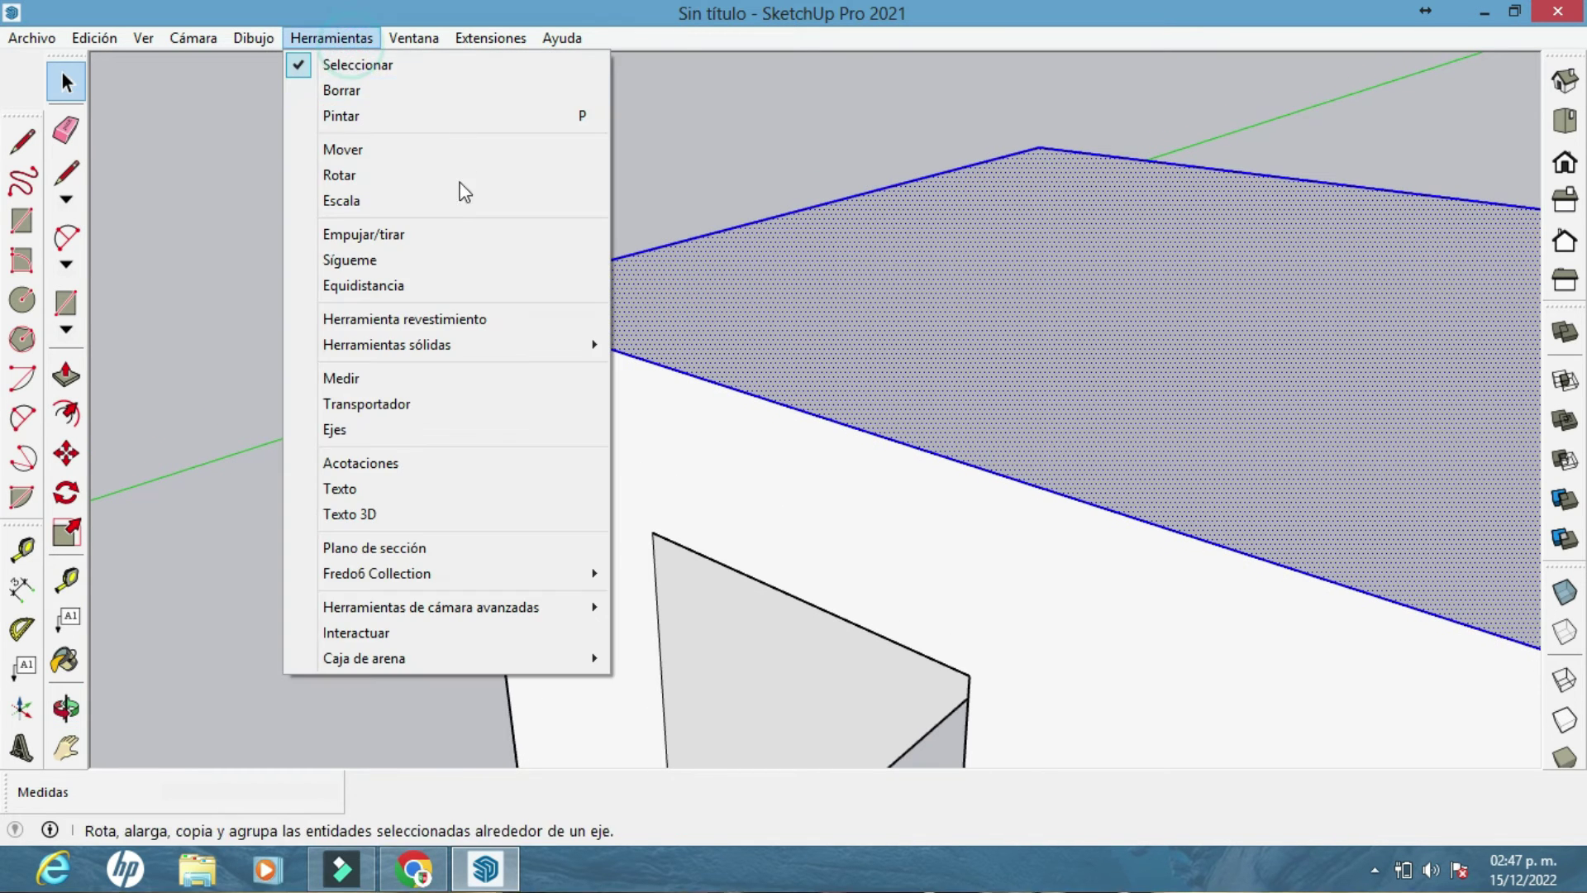
pyautogui.click(423, 257)
pyautogui.scroll(5, 456, 302)
pyautogui.moveTo(478, 364); pyautogui.dragTo(477, 400, button='middle')
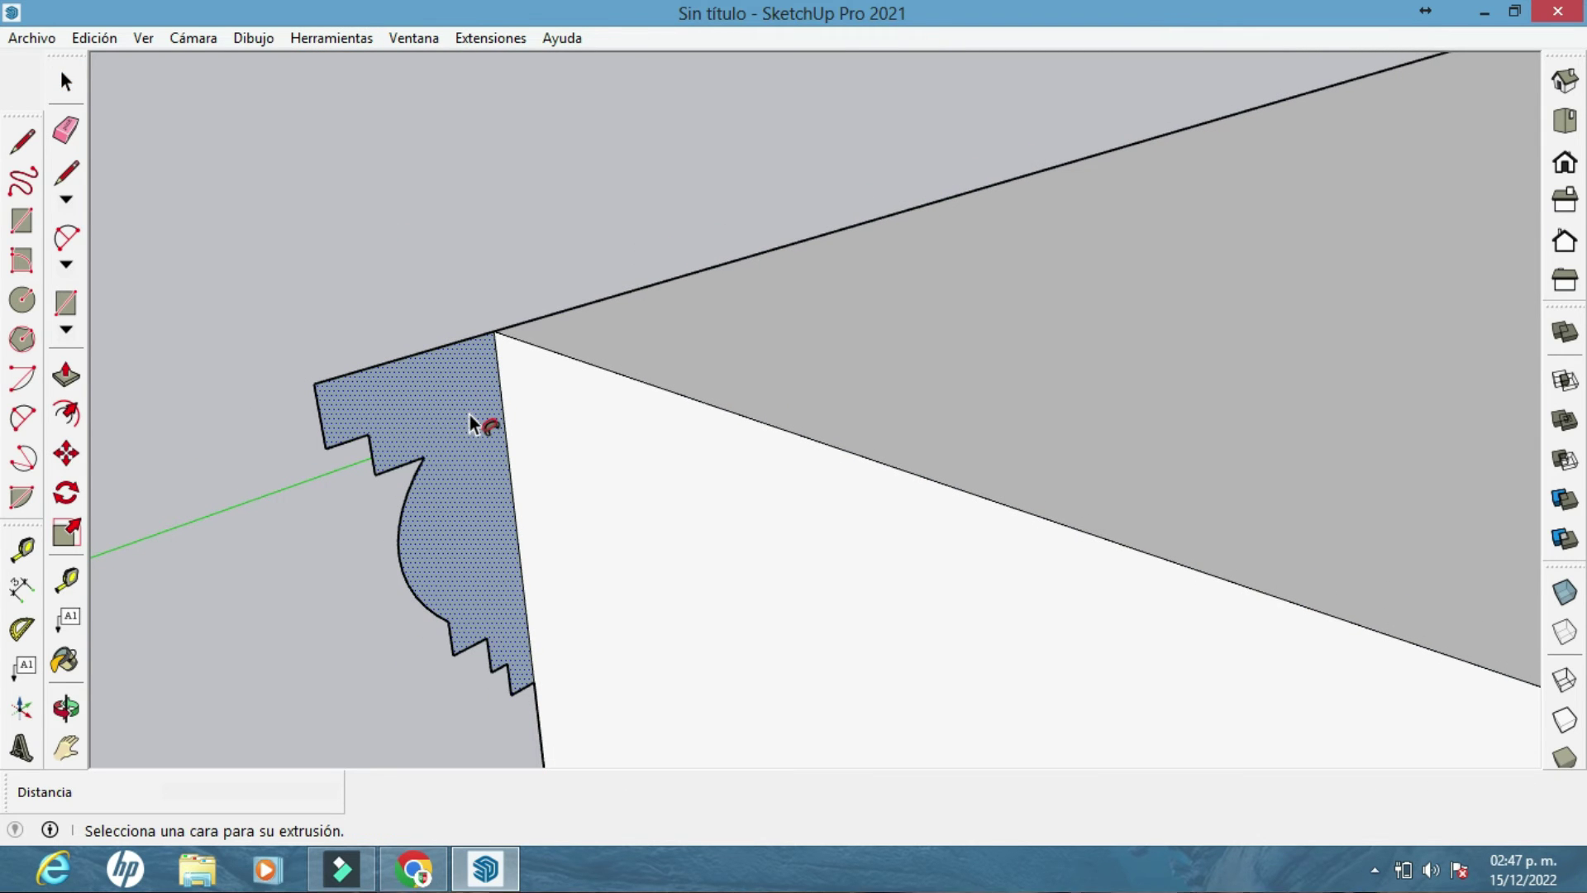
pyautogui.click(461, 413)
pyautogui.scroll(-4, 461, 409)
pyautogui.moveTo(461, 408); pyautogui.dragTo(647, 411, button='middle')
pyautogui.scroll(-3, 448, 310)
pyautogui.press('p')
pyautogui.scroll(-5, 647, 411)
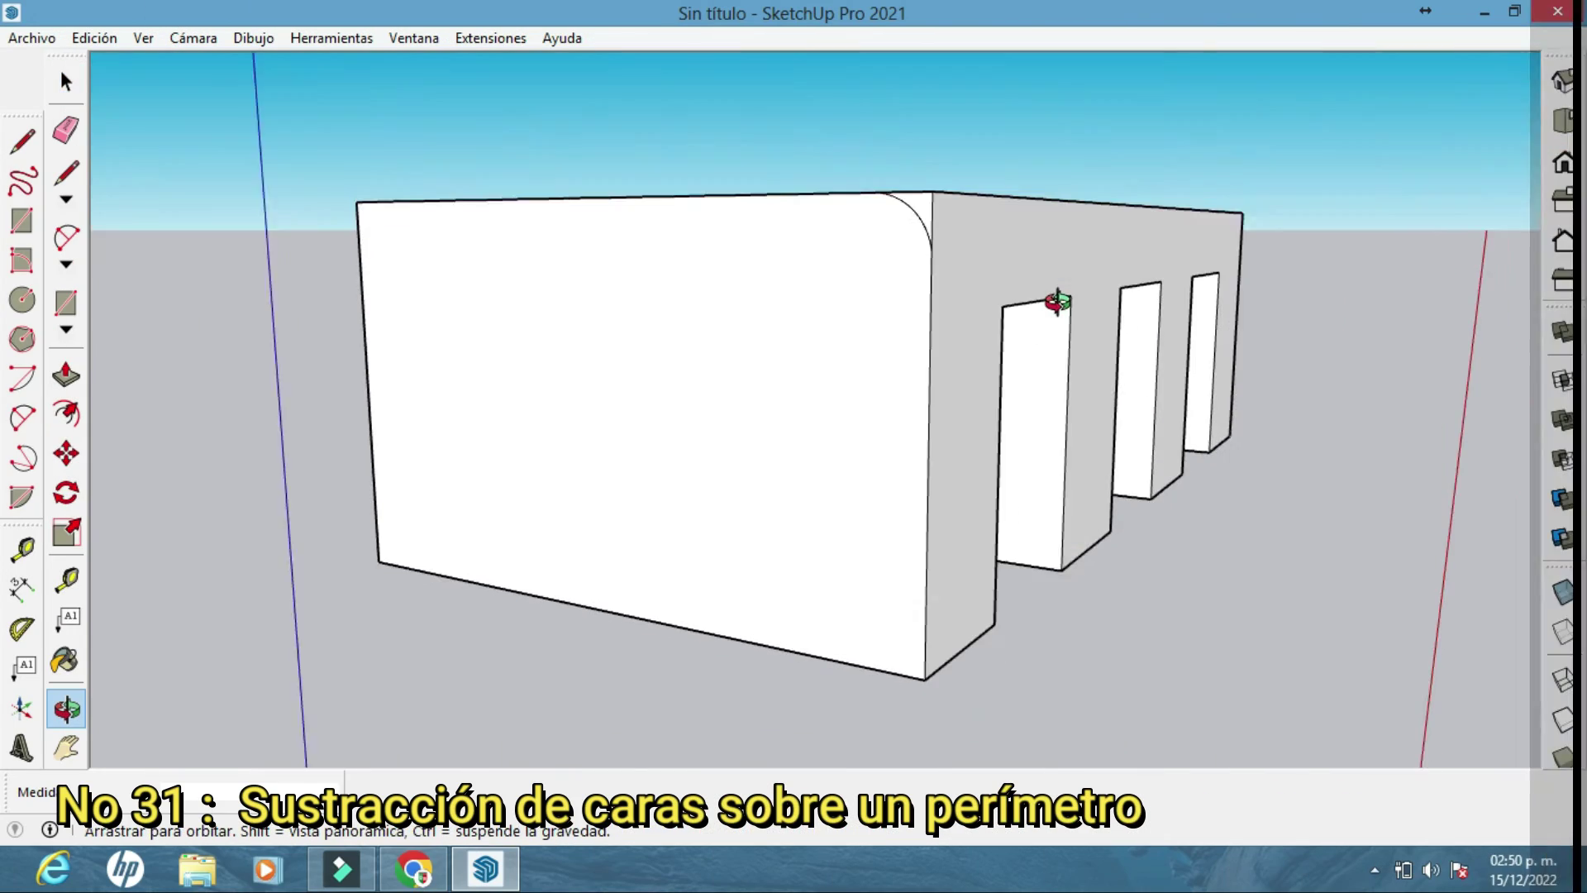
# Round off the roof edge with Follow Me by cutting the curved corner face along the top face's perimeter
pyautogui.press('space')
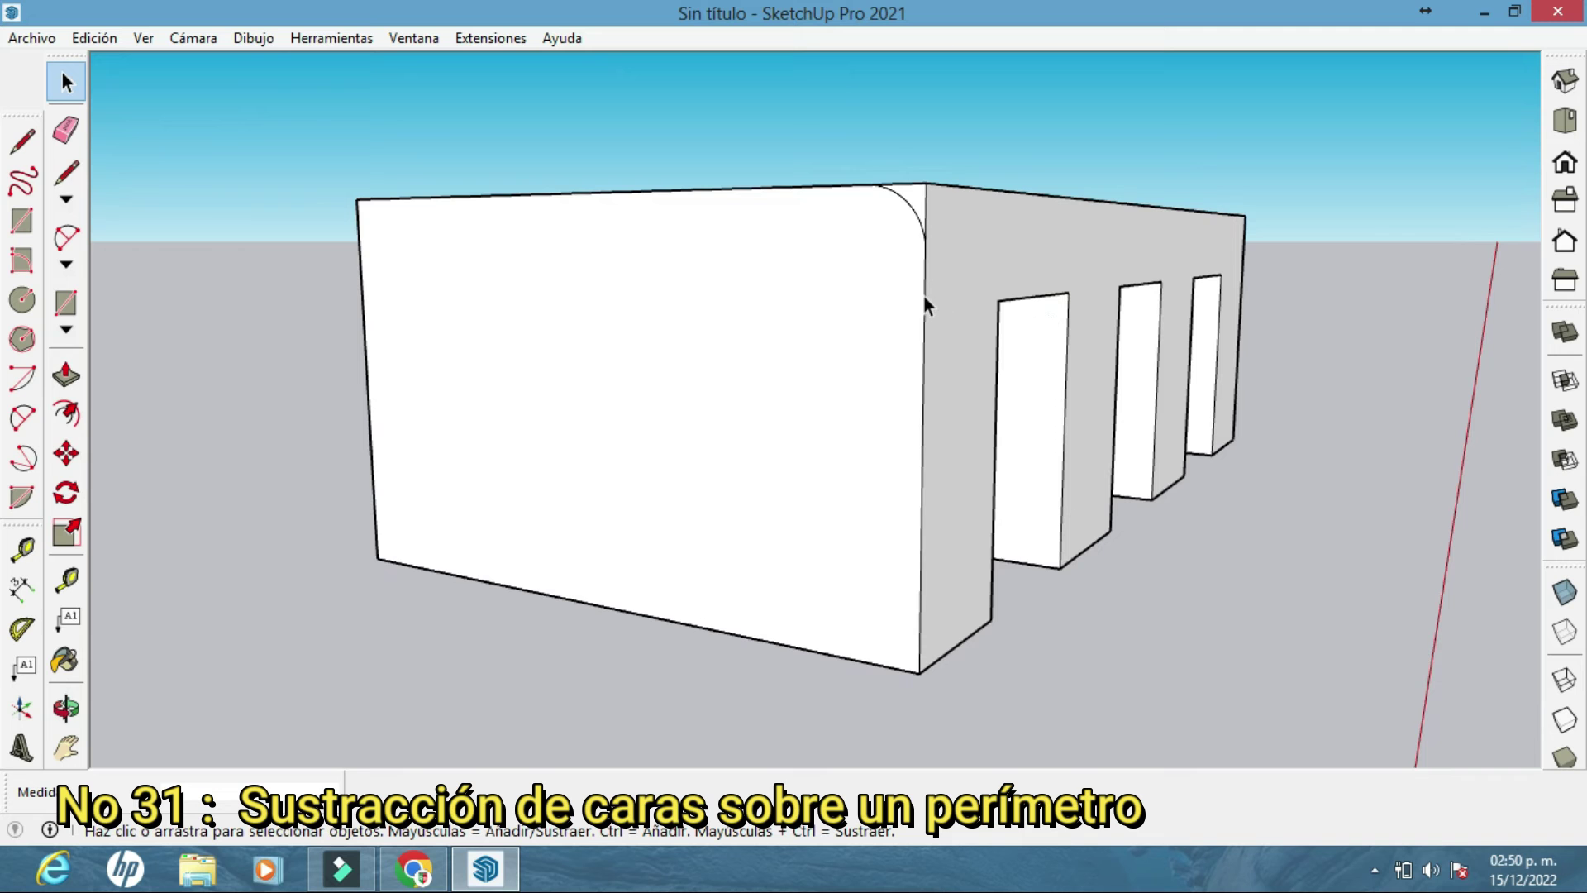
pyautogui.moveTo(903, 324); pyautogui.dragTo(985, 271, button='middle')
pyautogui.click(948, 216)
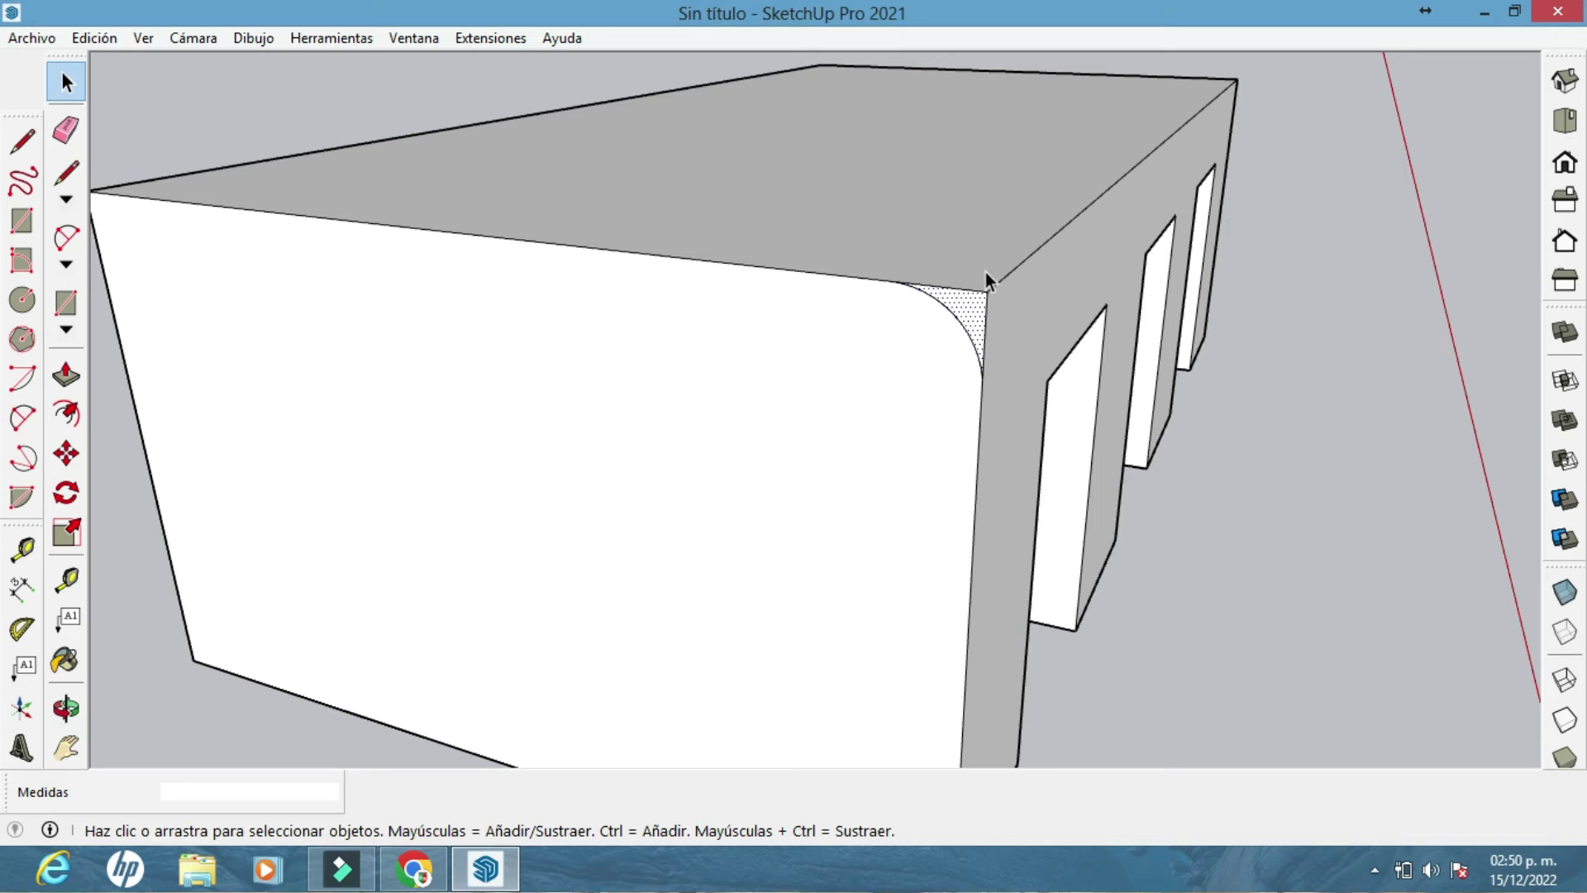
pyautogui.click(977, 263)
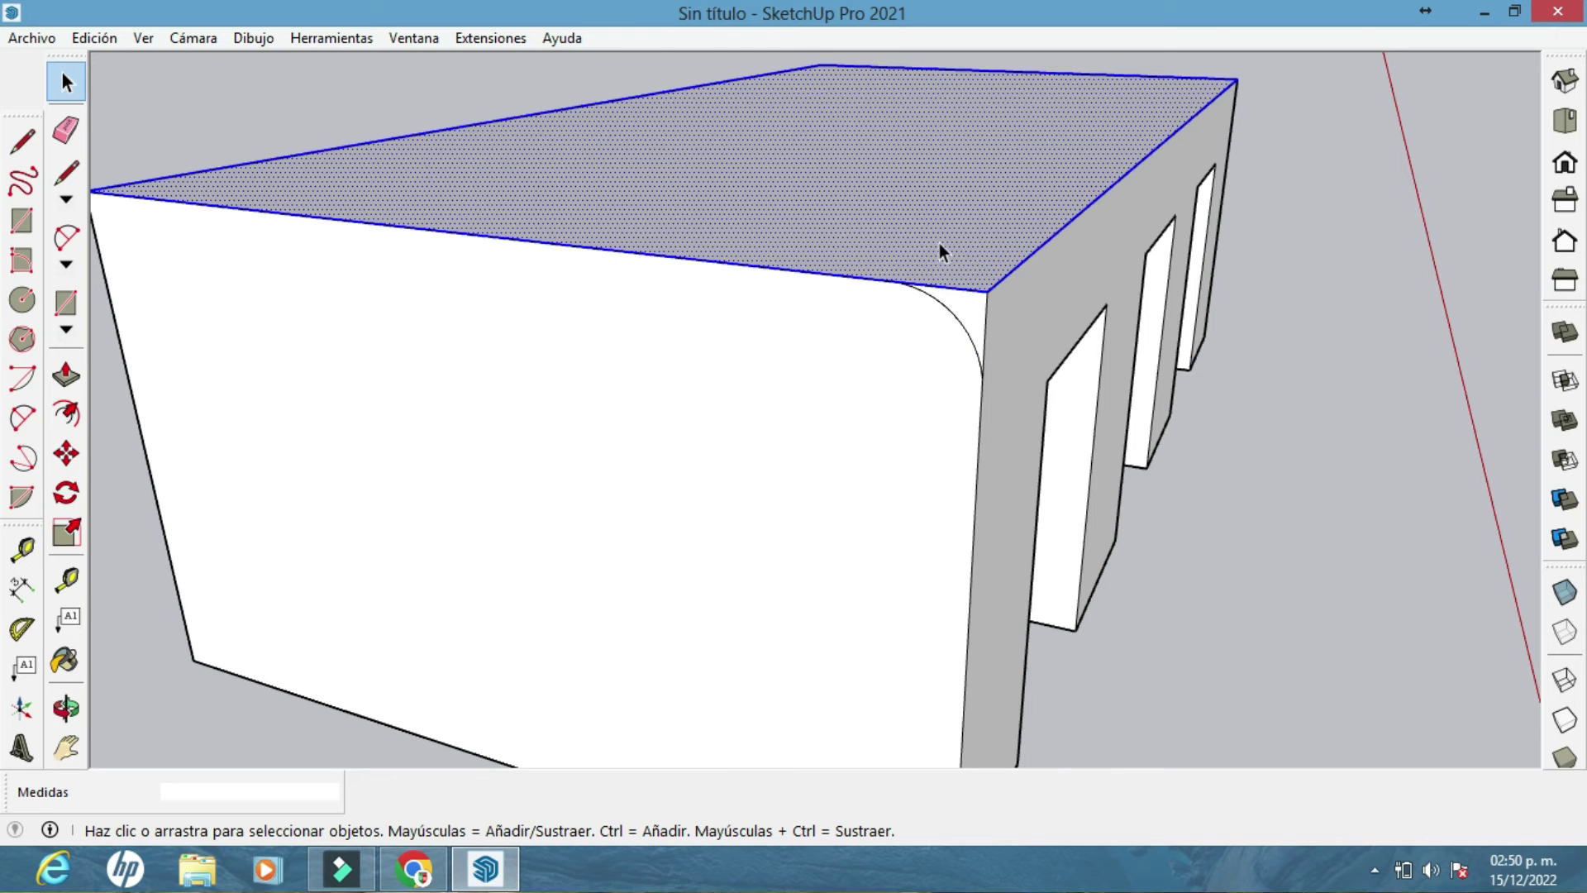
pyautogui.click(347, 38)
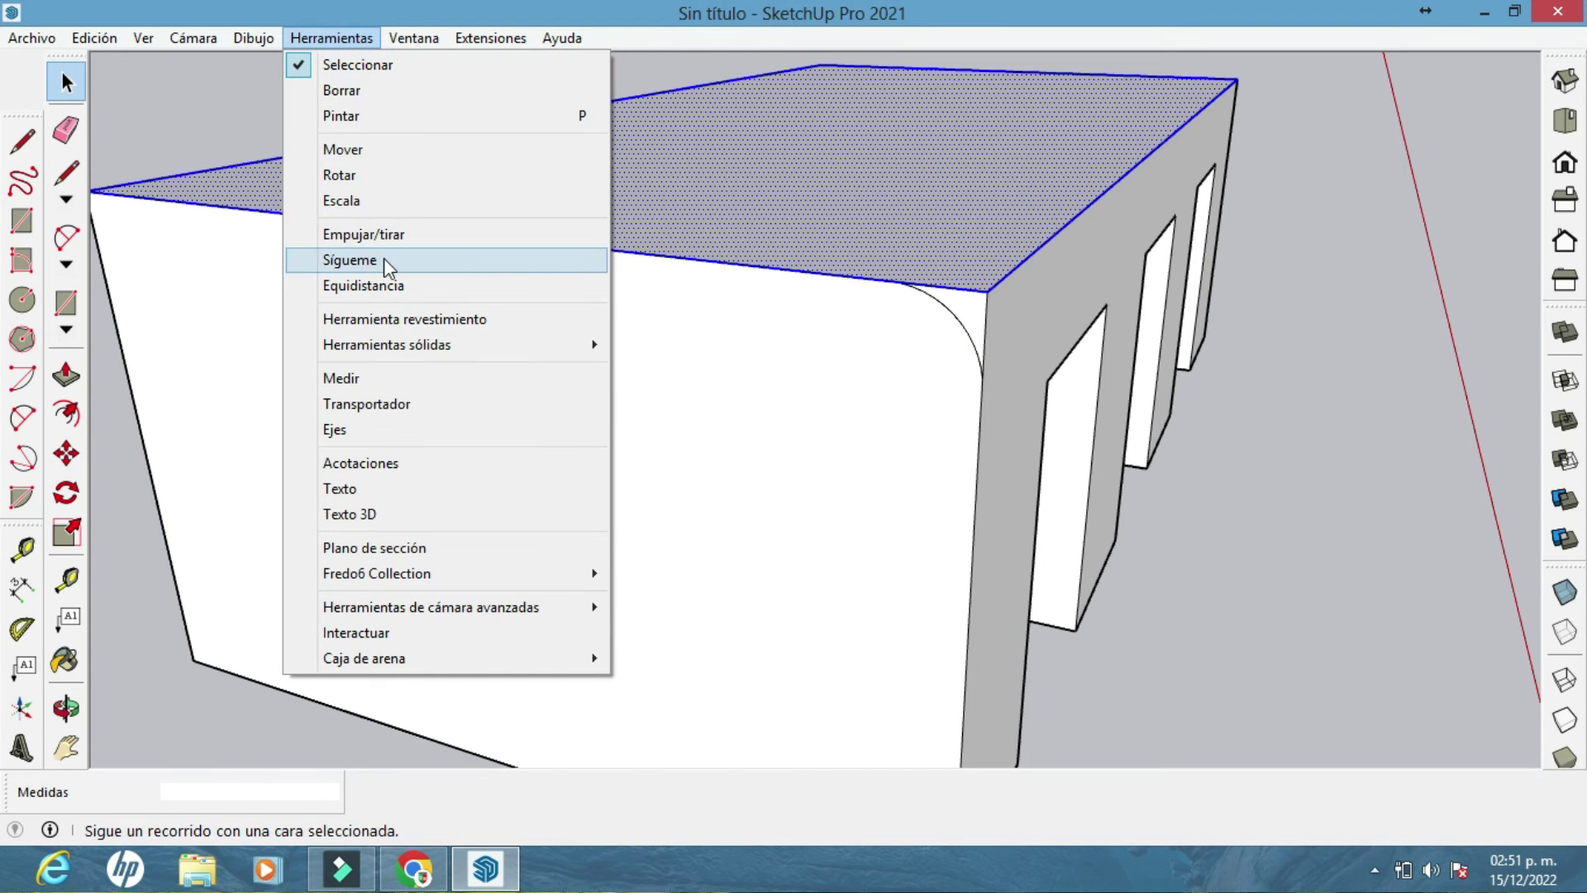
pyautogui.click(384, 257)
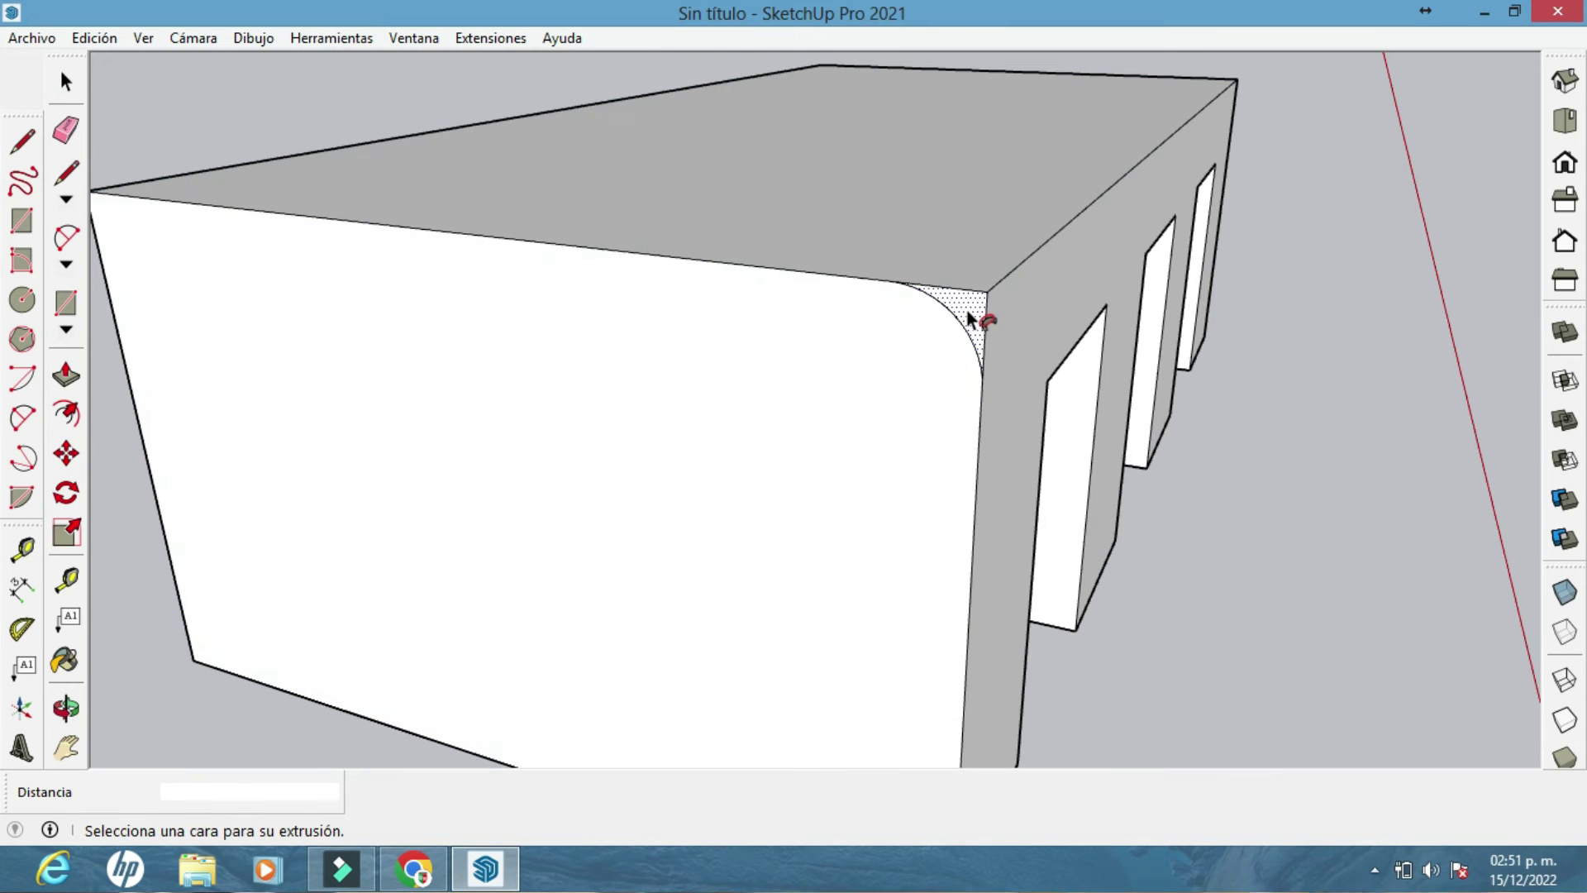
pyautogui.keyDown('alt'); pyautogui.click(969, 317); pyautogui.keyUp('alt')
pyautogui.click(951, 330)
pyautogui.moveTo(951, 330)
pyautogui.mouseDown(button='middle')
pyautogui.moveTo(809, 223)
pyautogui.moveTo(930, 183)
pyautogui.moveTo(1066, 259)
pyautogui.moveTo(1016, 342)
pyautogui.moveTo(942, 339)
pyautogui.mouseUp(button='middle')
pyautogui.press('p')
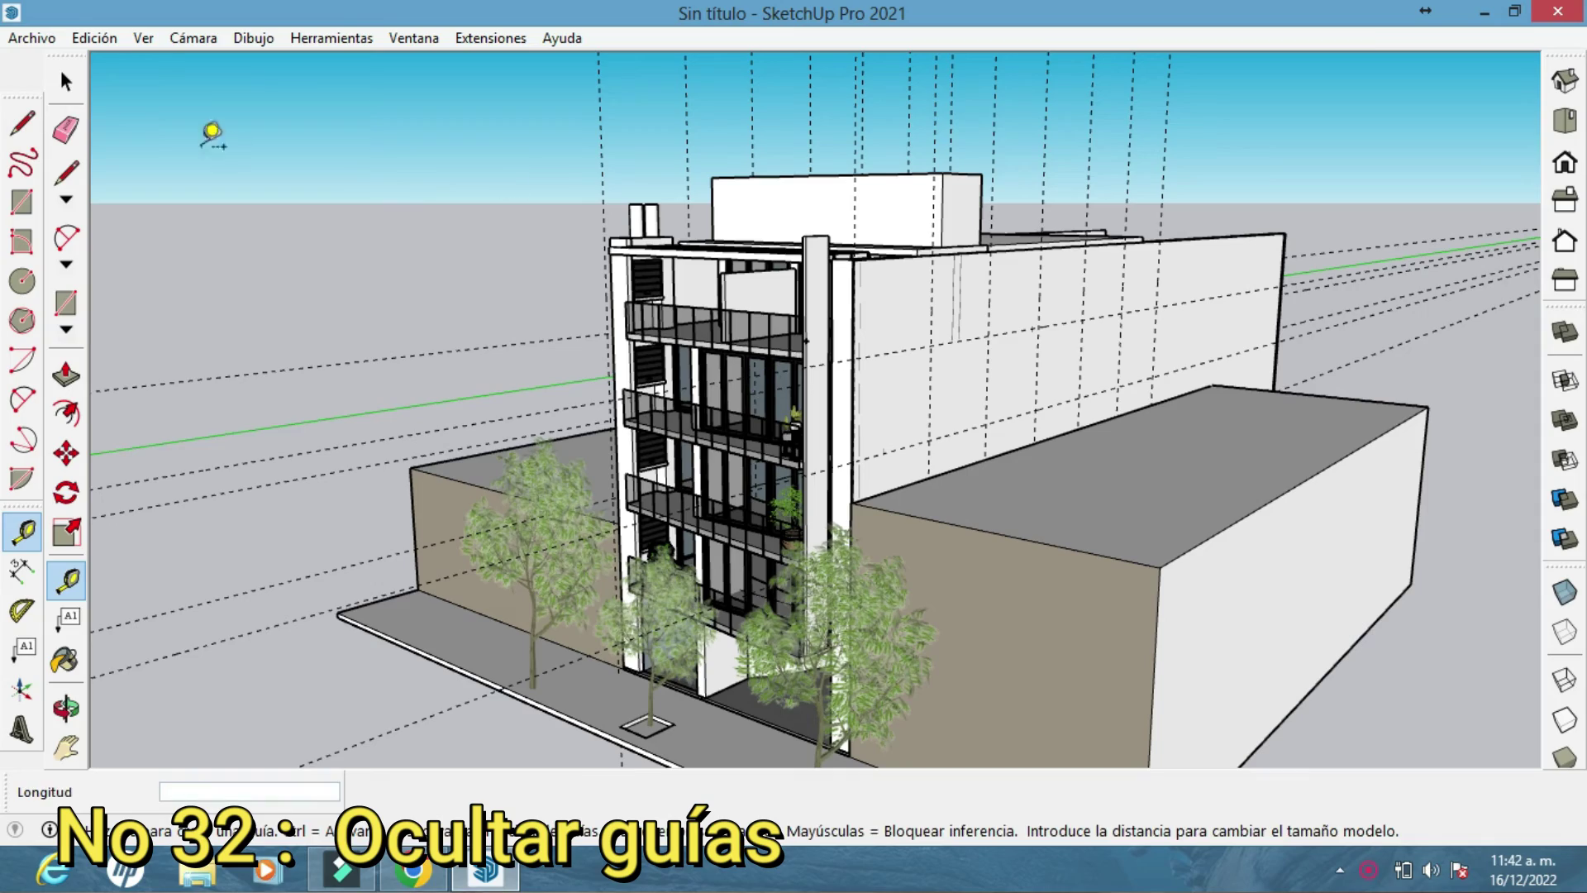
# Delete all guide lines from the apartment building model at once
pyautogui.press('space')
pyautogui.moveTo(716, 372); pyautogui.dragTo(764, 382, button='middle')
pyautogui.scroll(2, 754, 410)
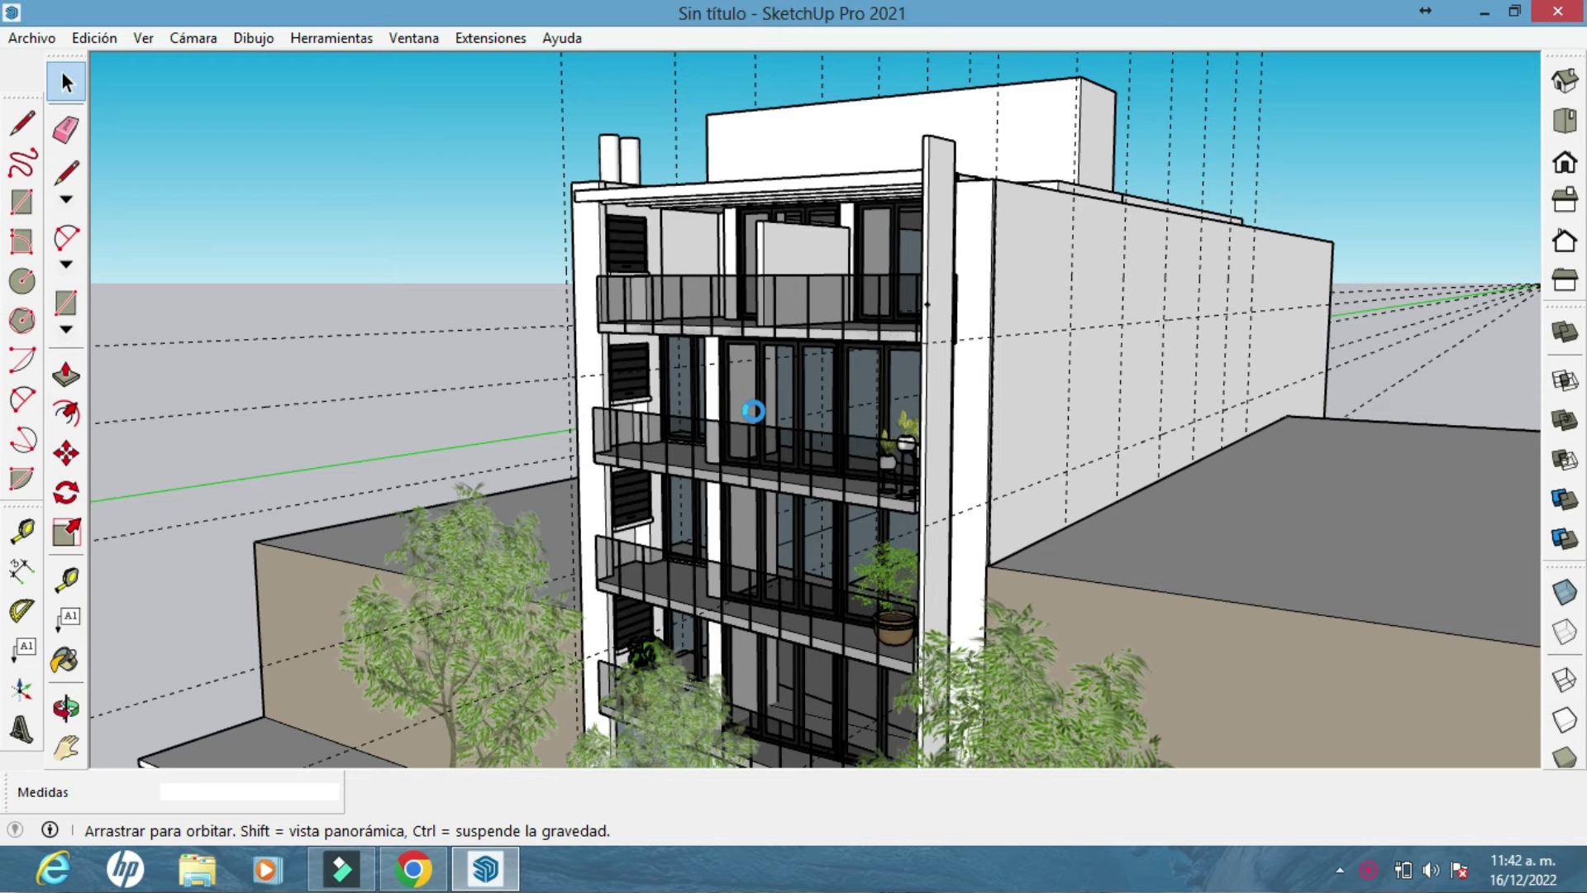
pyautogui.moveTo(780, 431); pyautogui.dragTo(952, 442, button='middle')
pyautogui.moveTo(842, 426); pyautogui.dragTo(905, 428, button='middle')
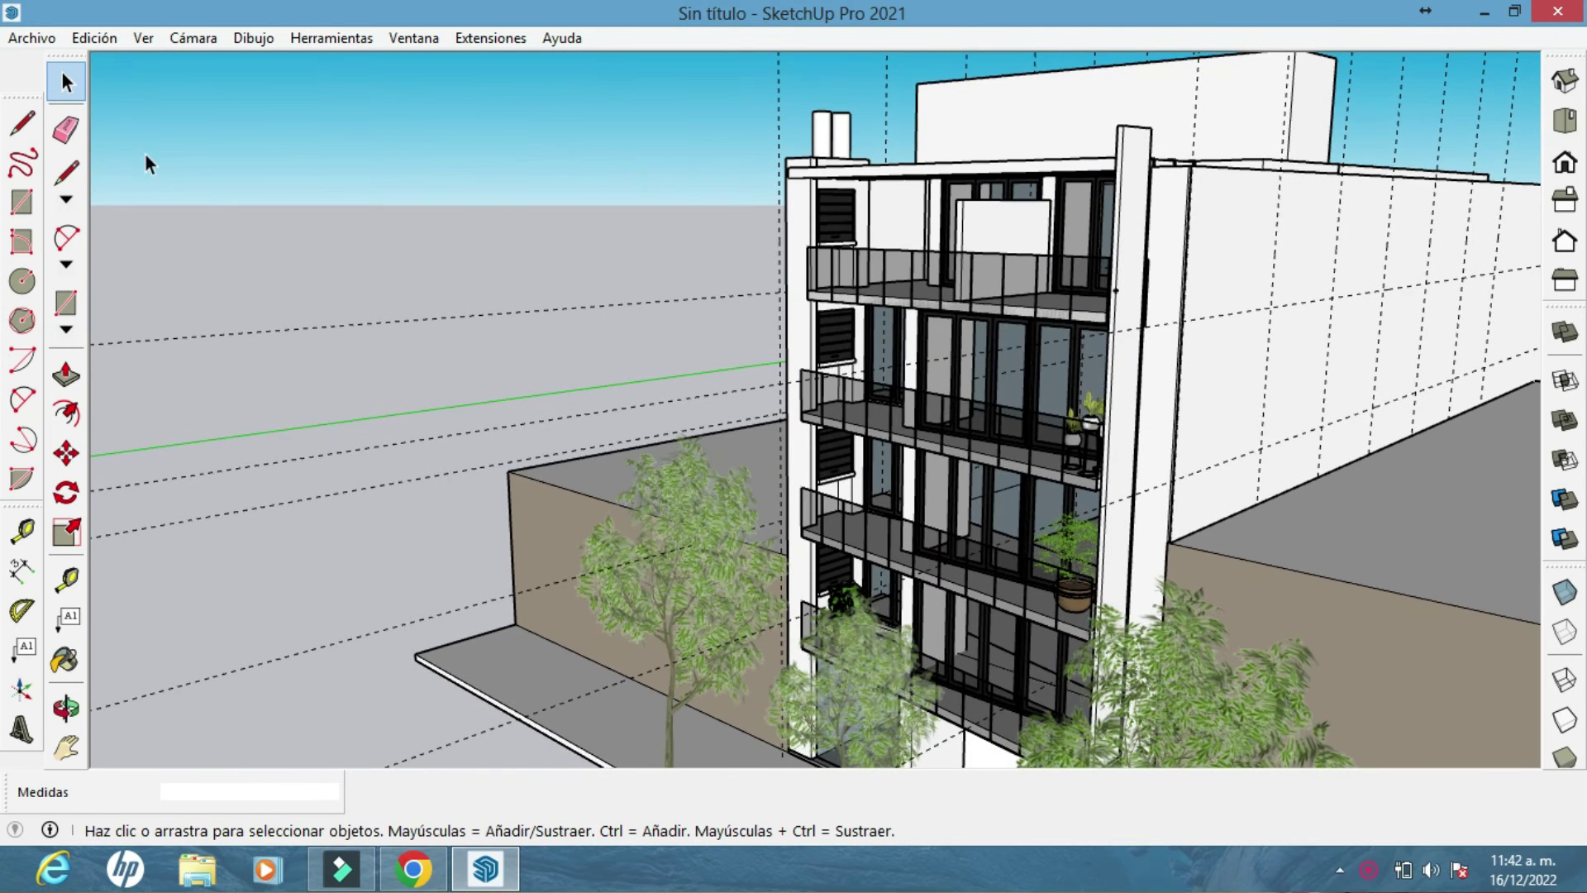
pyautogui.click(66, 129)
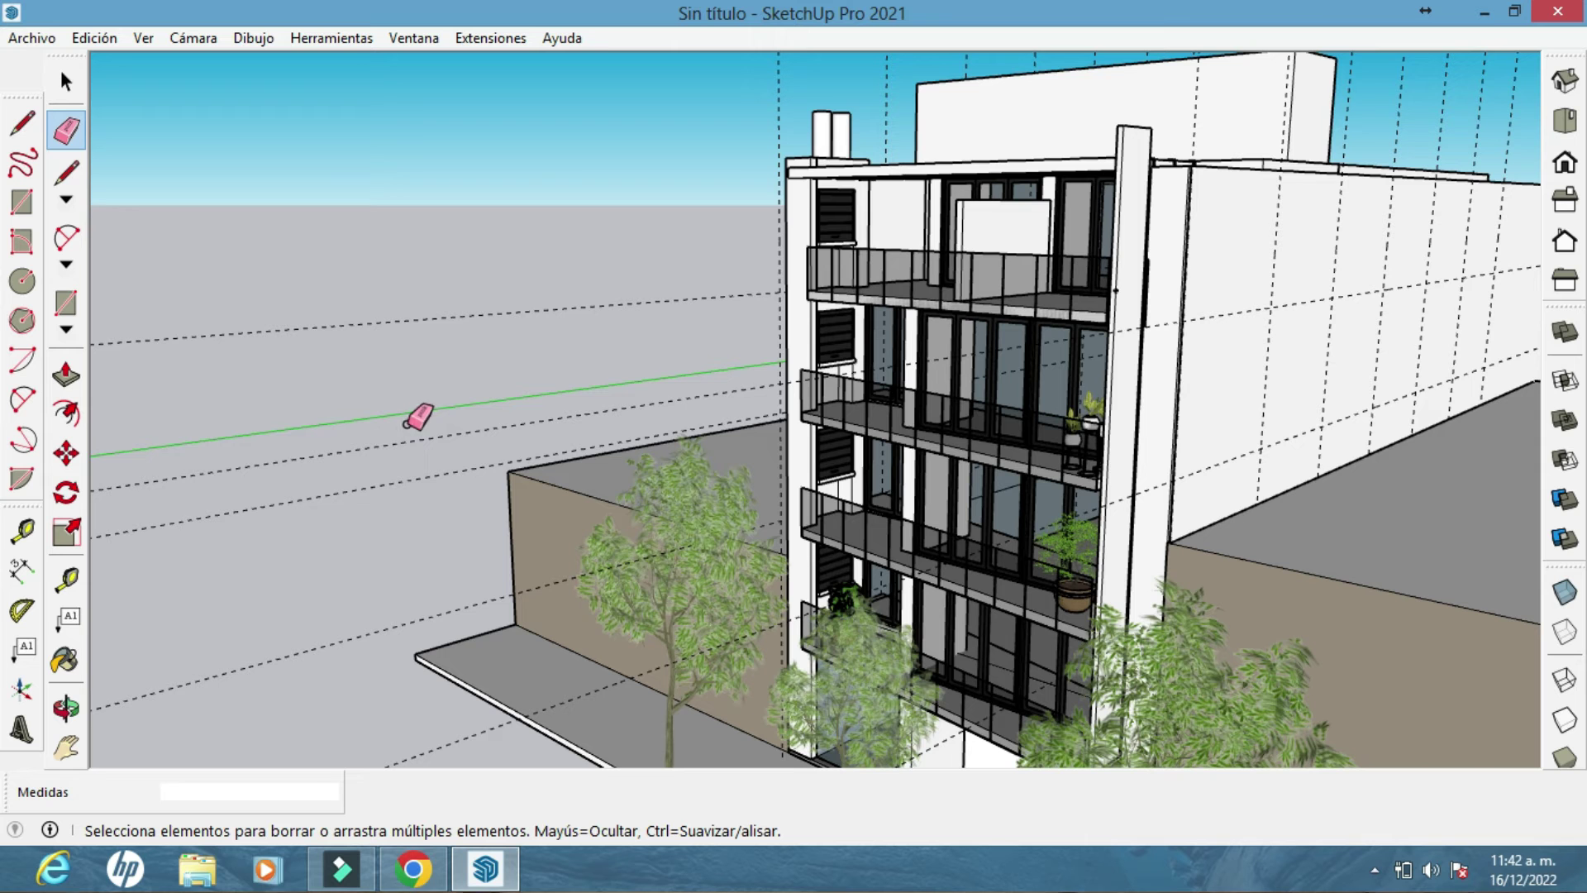
pyautogui.click(116, 38)
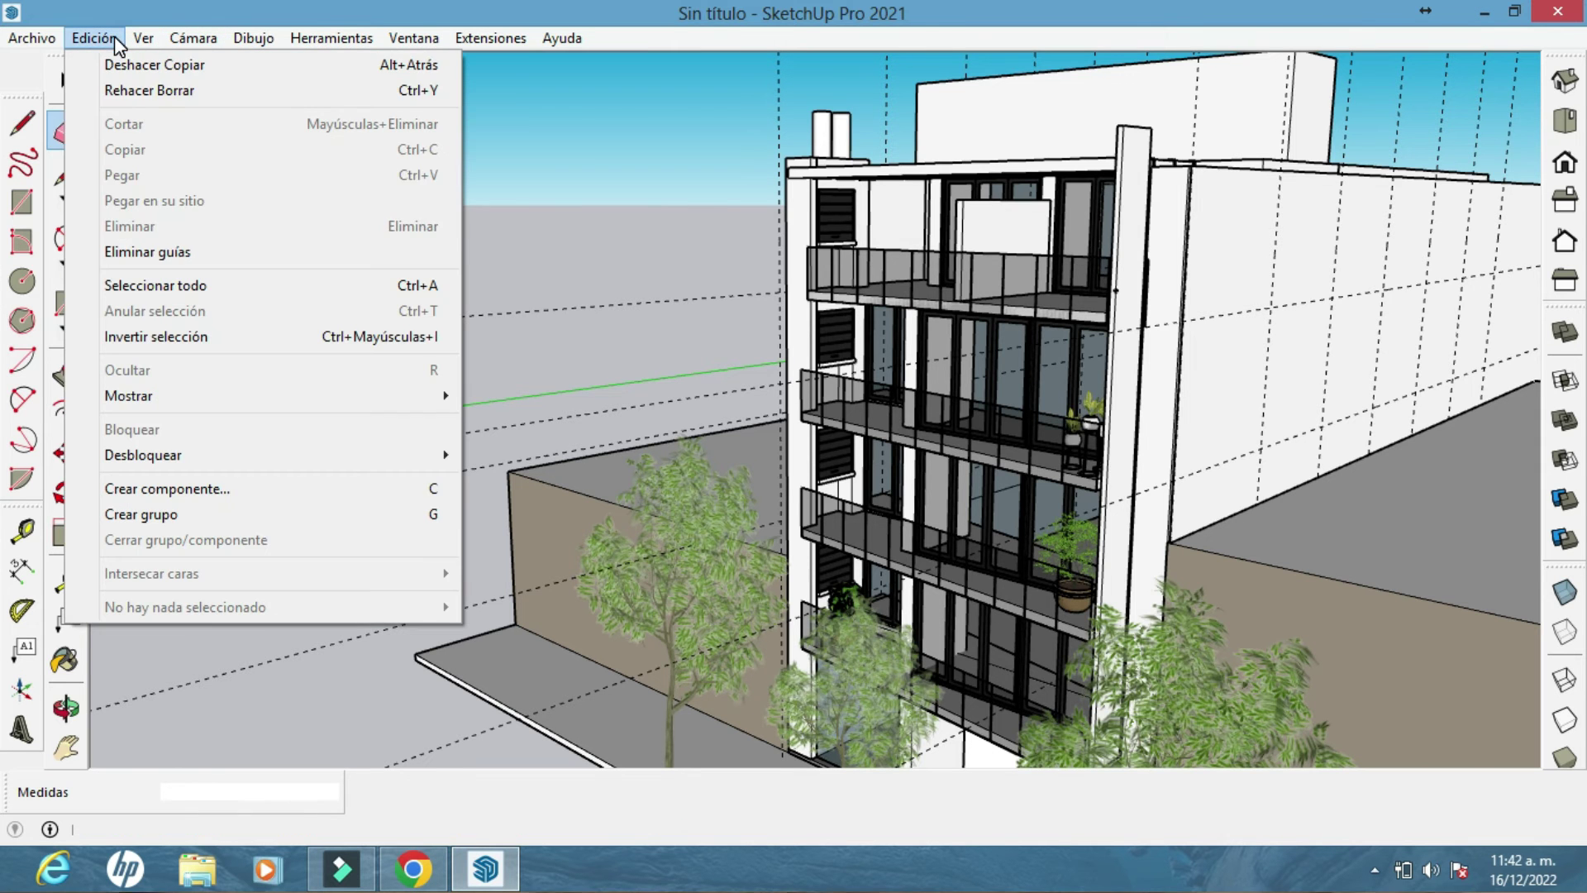
pyautogui.click(172, 263)
pyautogui.moveTo(641, 453)
pyautogui.mouseDown(button='middle')
pyautogui.moveTo(773, 496)
pyautogui.moveTo(809, 465)
pyautogui.moveTo(1190, 488)
pyautogui.moveTo(1121, 511)
pyautogui.moveTo(909, 488)
pyautogui.moveTo(785, 496)
pyautogui.moveTo(703, 541)
pyautogui.moveTo(798, 524)
pyautogui.mouseUp(button='middle')
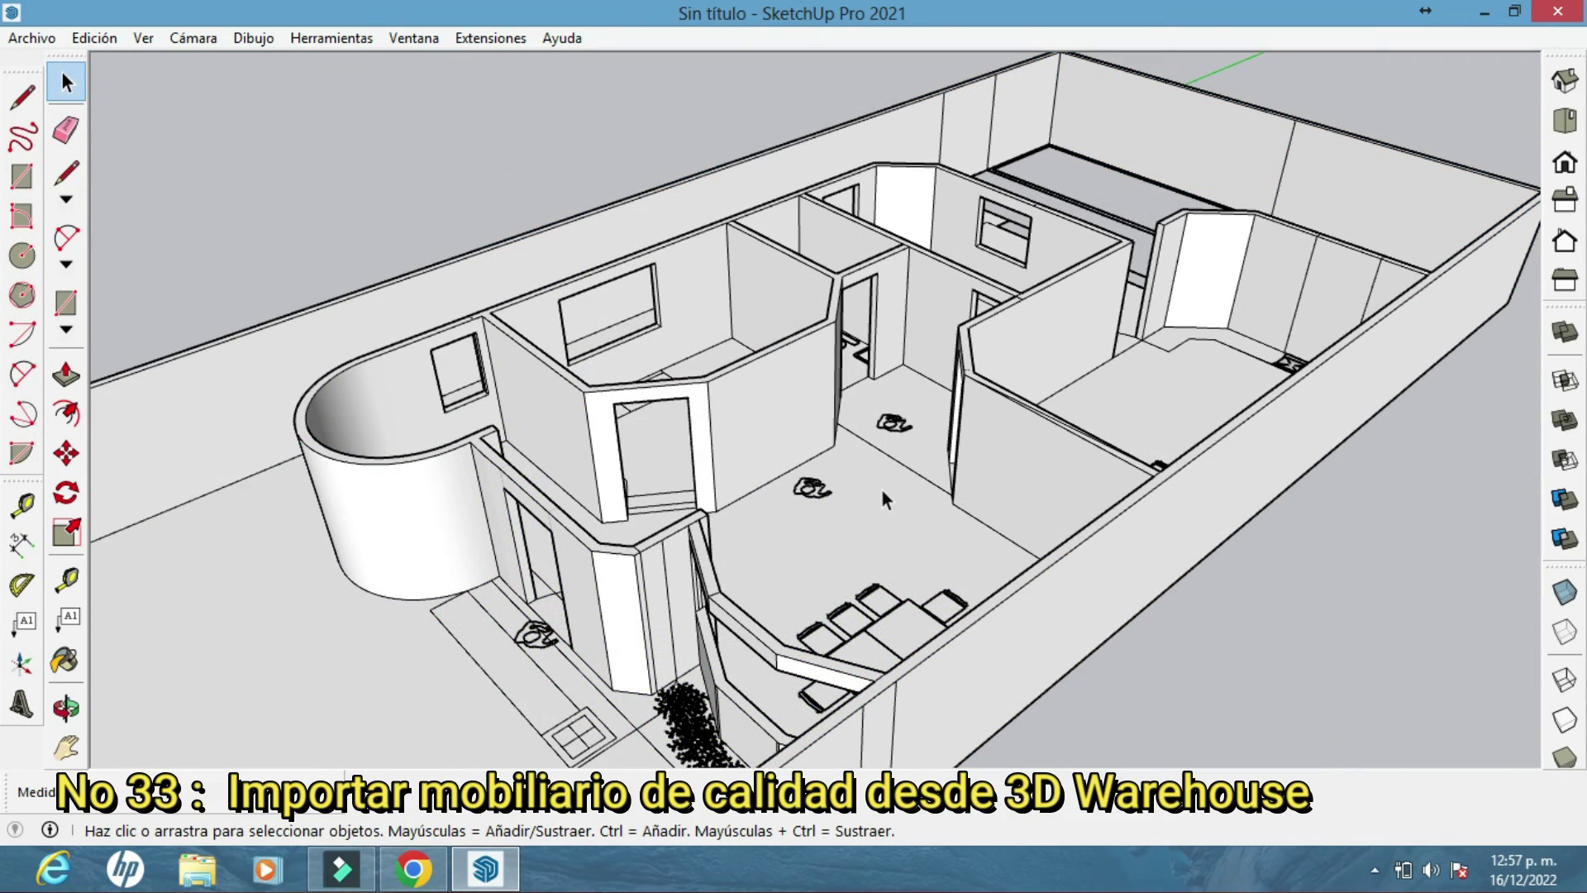
# Switch to the 3D Warehouse page in Chrome and look through the bed models listed for "cama"
pyautogui.moveTo(754, 389)
pyautogui.mouseDown(button='middle')
pyautogui.moveTo(860, 506)
pyautogui.moveTo(847, 417)
pyautogui.moveTo(751, 405)
pyautogui.mouseUp(button='middle')
pyautogui.moveTo(849, 469); pyautogui.dragTo(876, 446, button='middle')
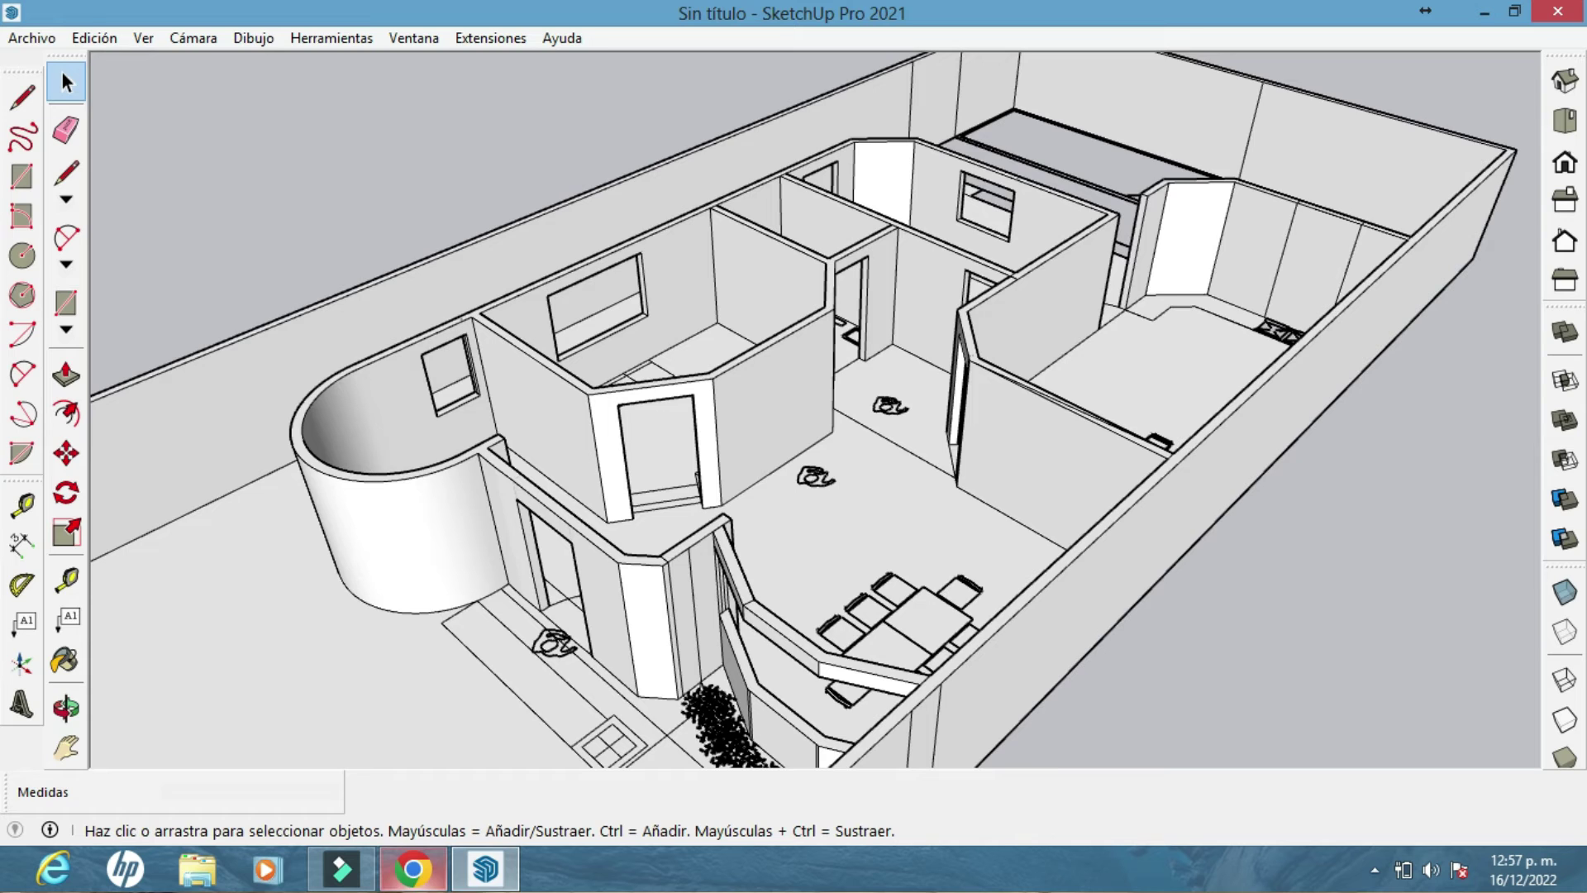
pyautogui.click(463, 884)
pyautogui.click(413, 867)
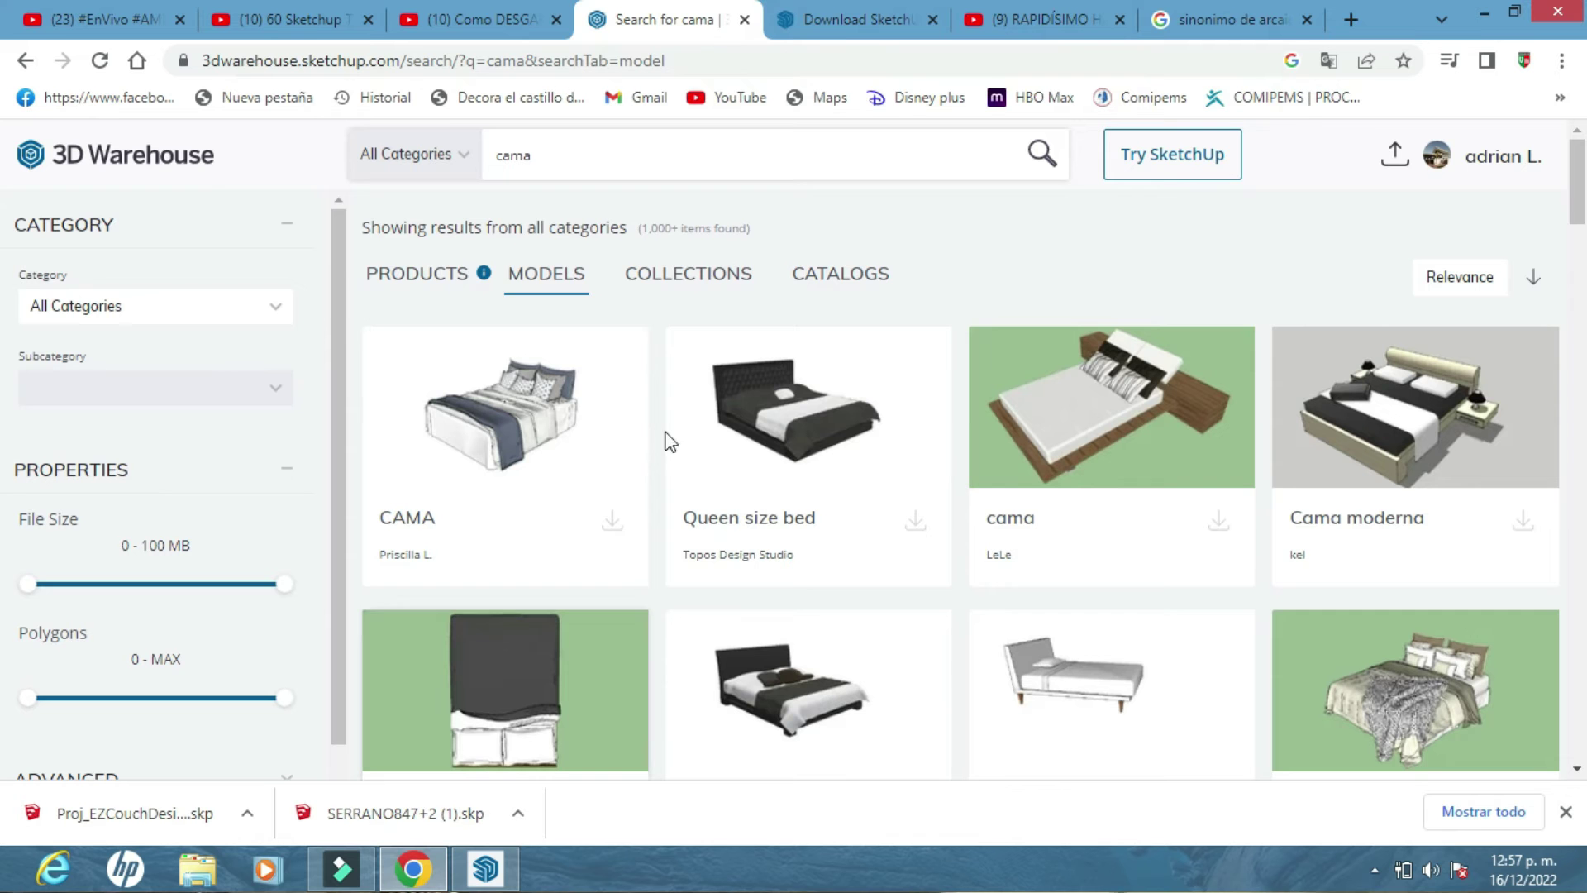
pyautogui.scroll(-4, 907, 501)
pyautogui.scroll(4, 921, 488)
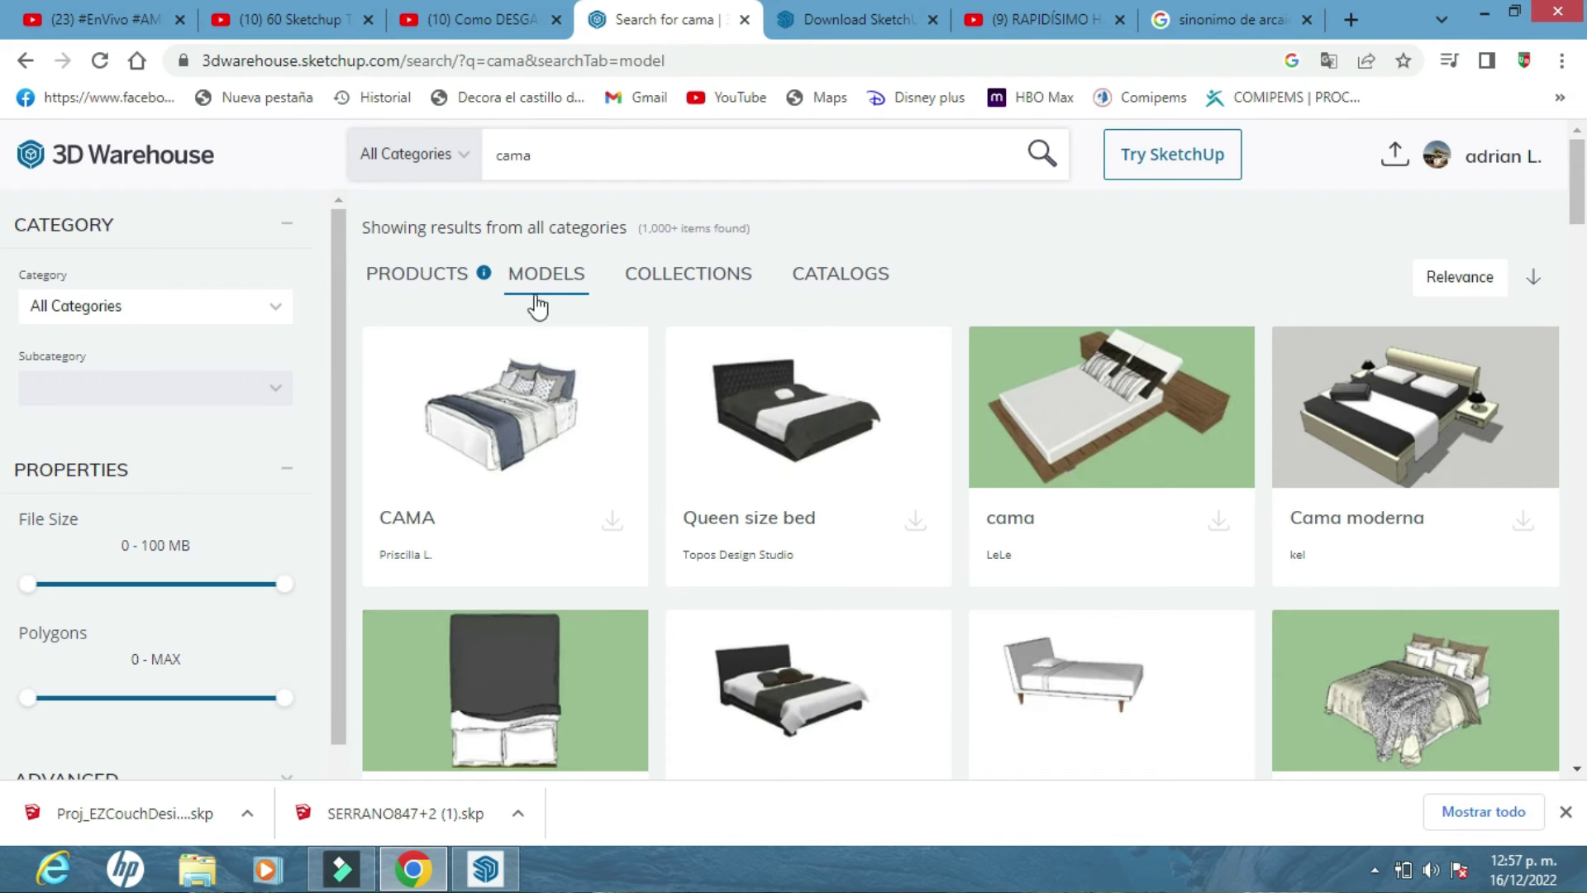
pyautogui.scroll(-8, 1240, 513)
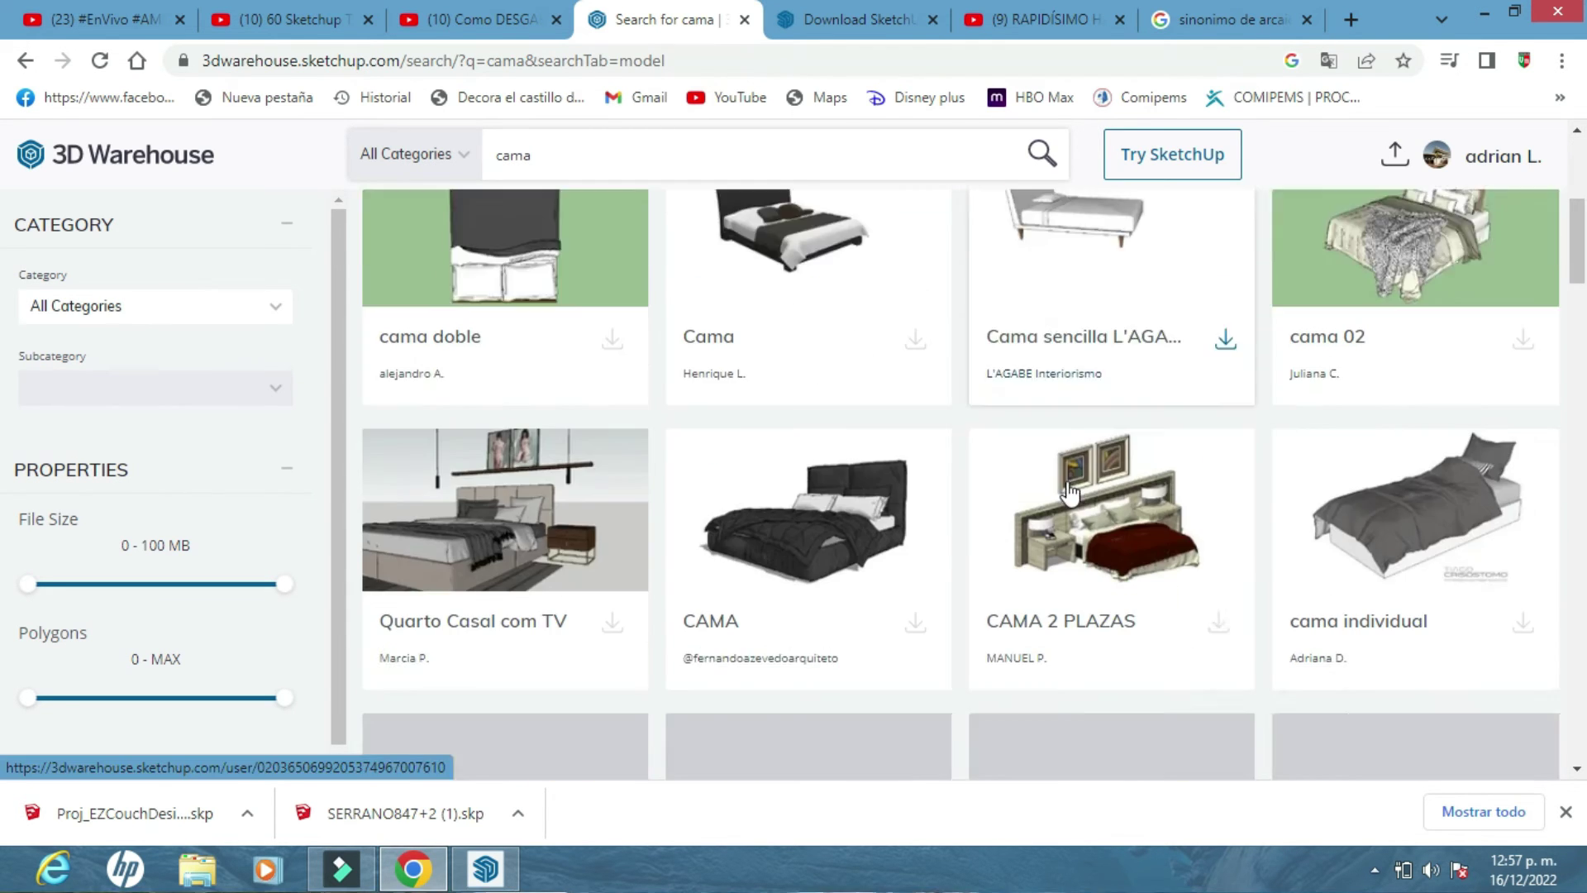
pyautogui.scroll(-5, 1049, 496)
pyautogui.scroll(9, 1046, 513)
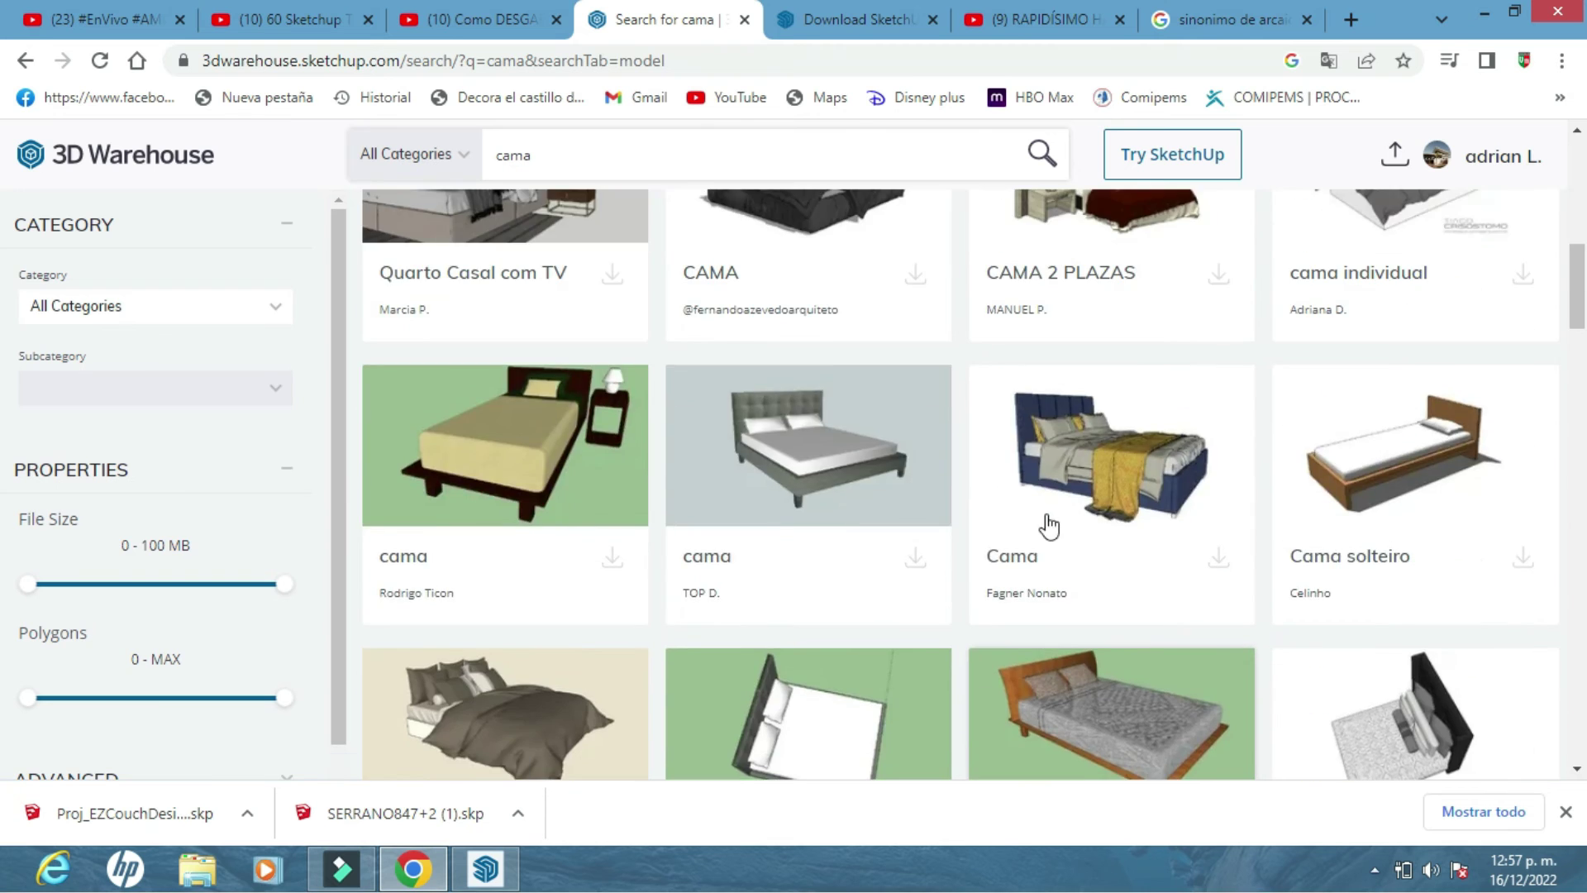
pyautogui.scroll(4, 1043, 522)
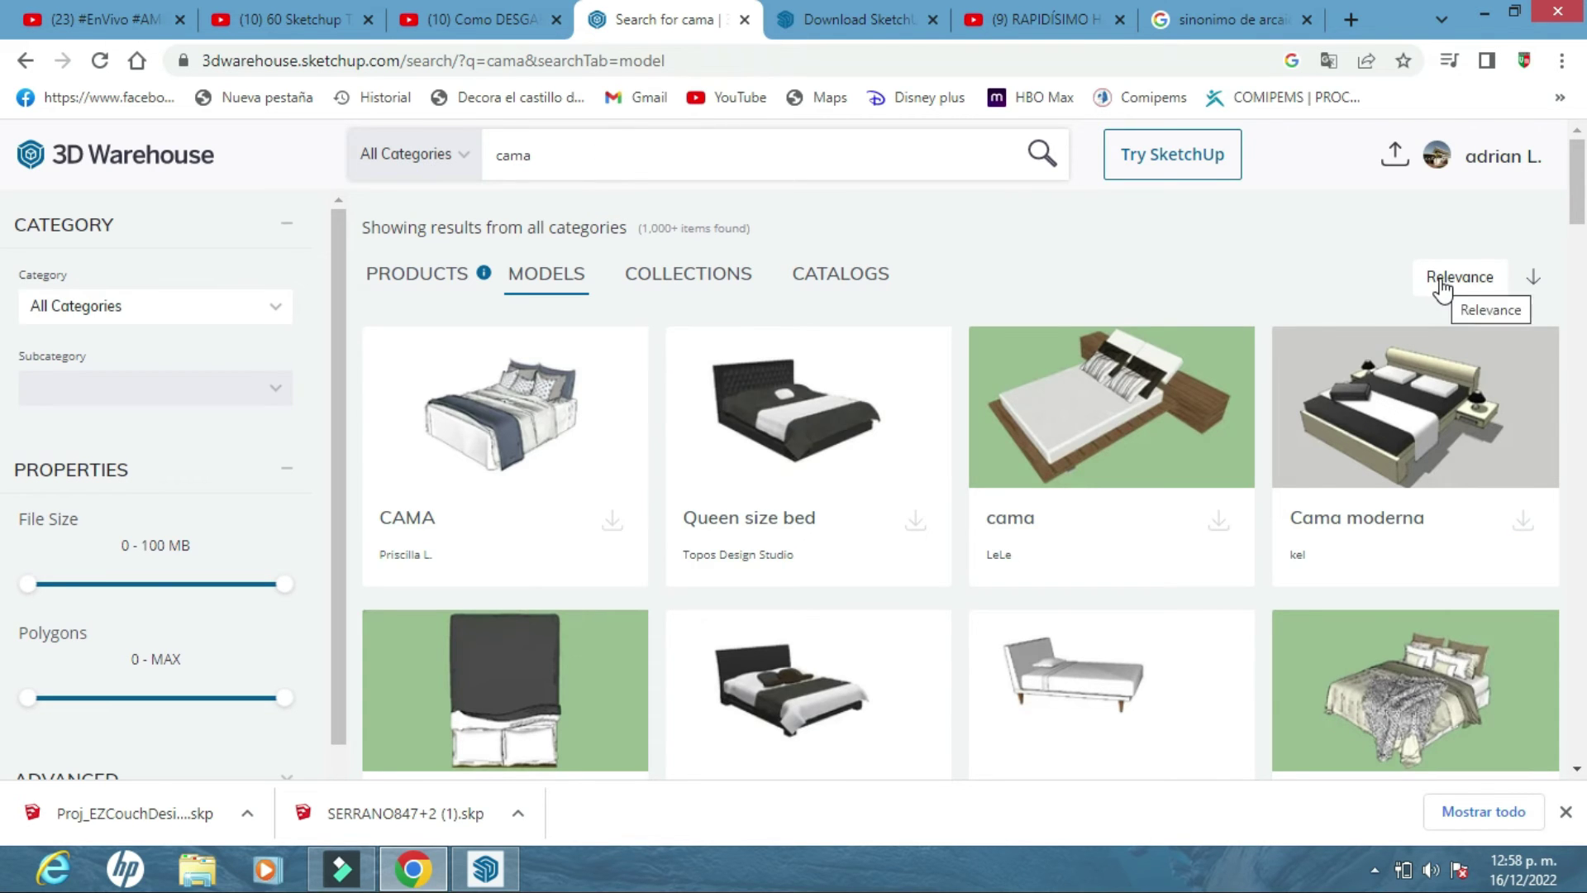
# Sort the bed models by Likes and look through the results
pyautogui.click(1495, 278)
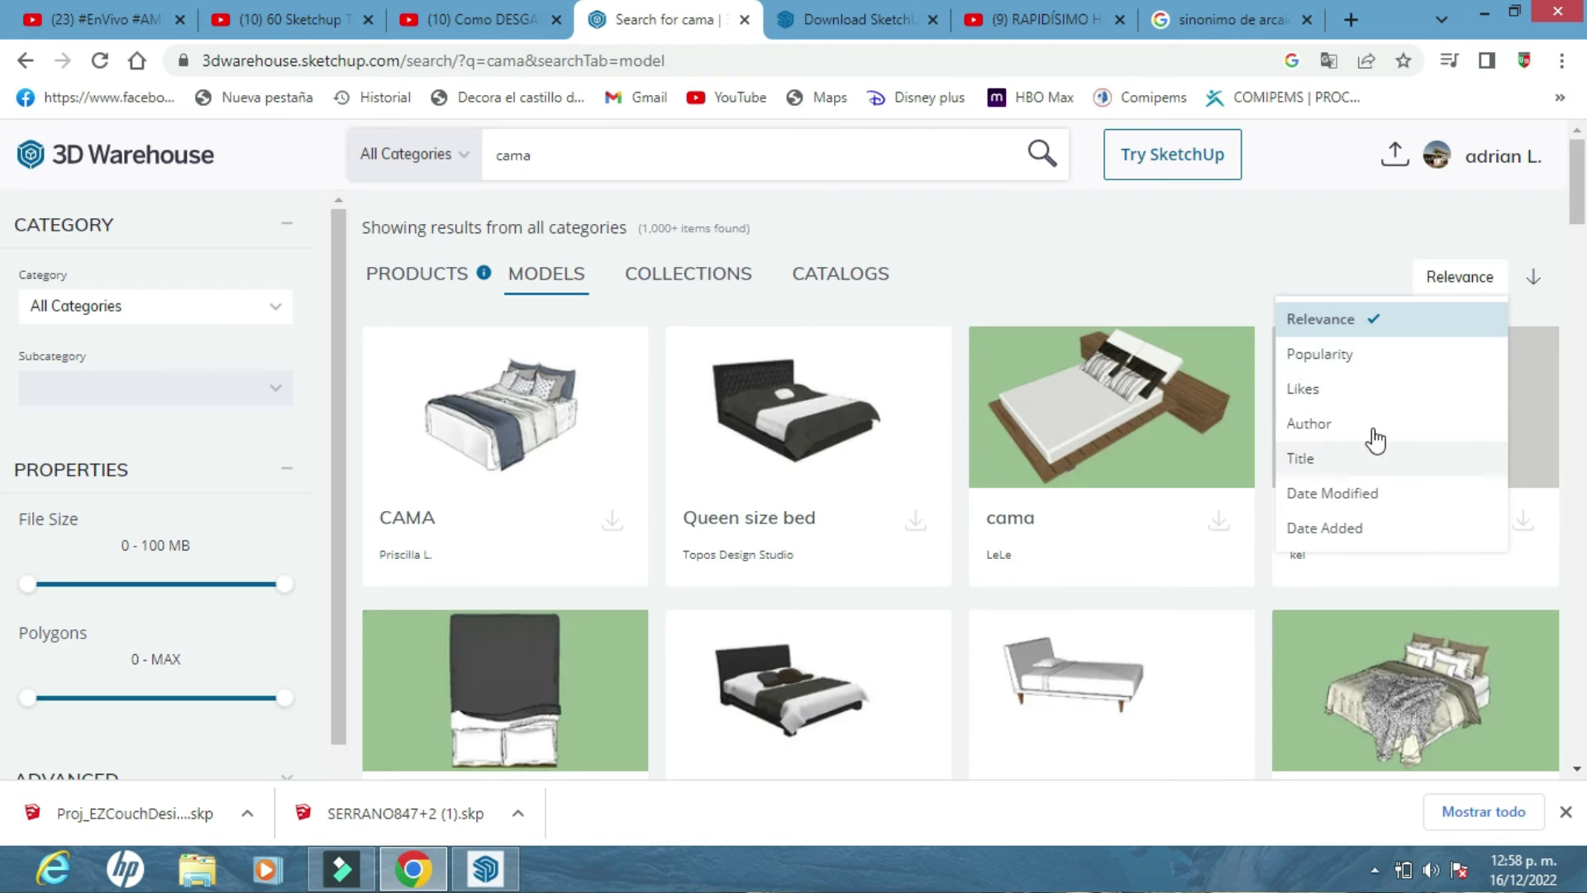
pyautogui.click(1314, 389)
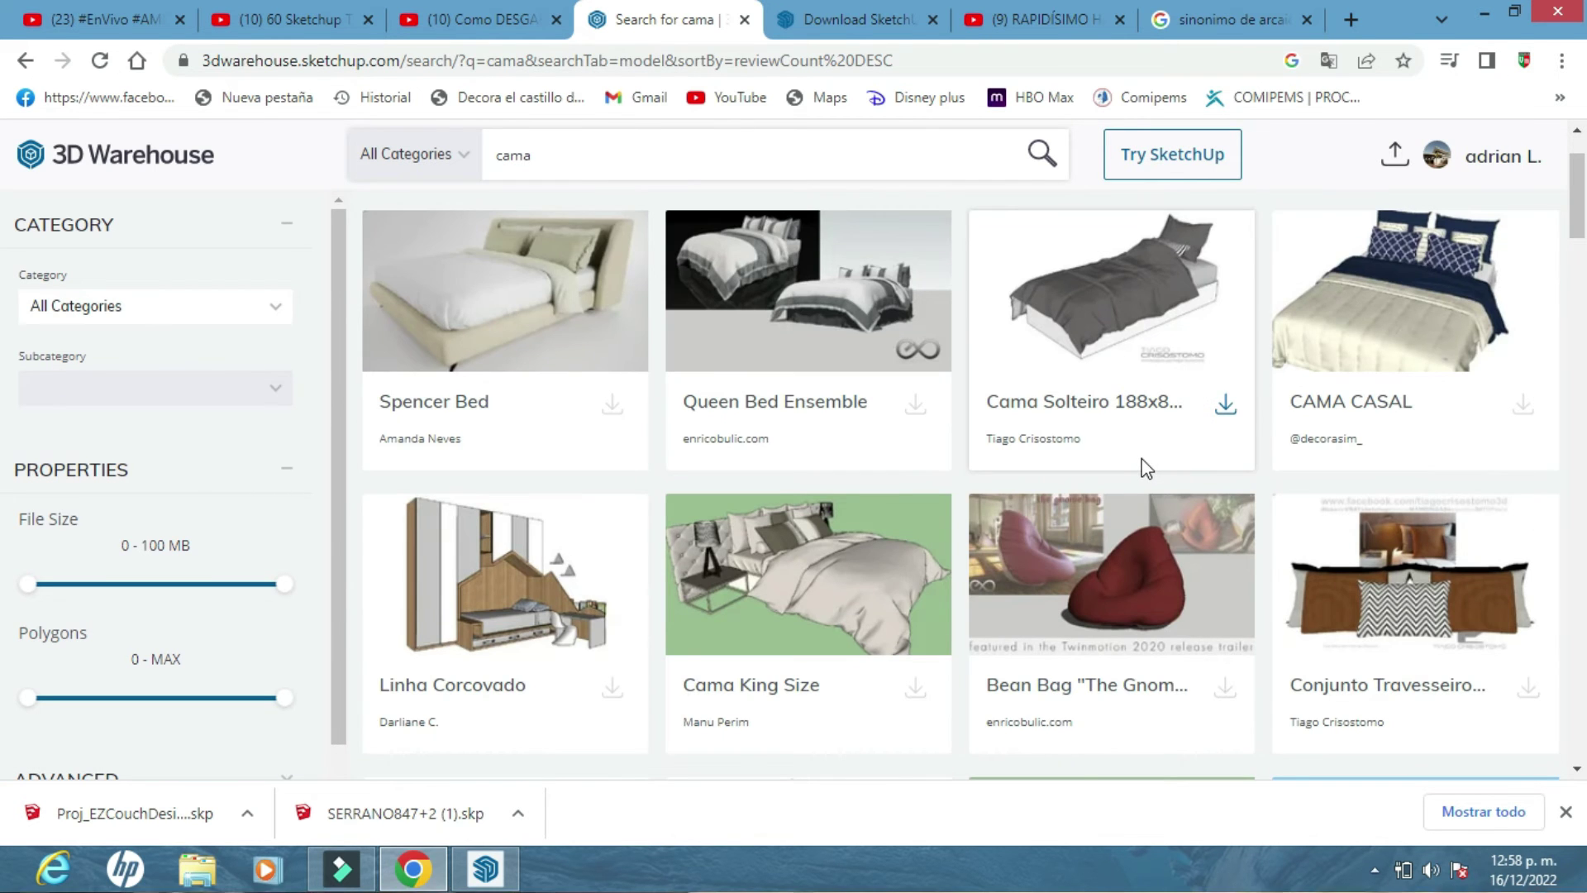
pyautogui.scroll(-7, 1145, 471)
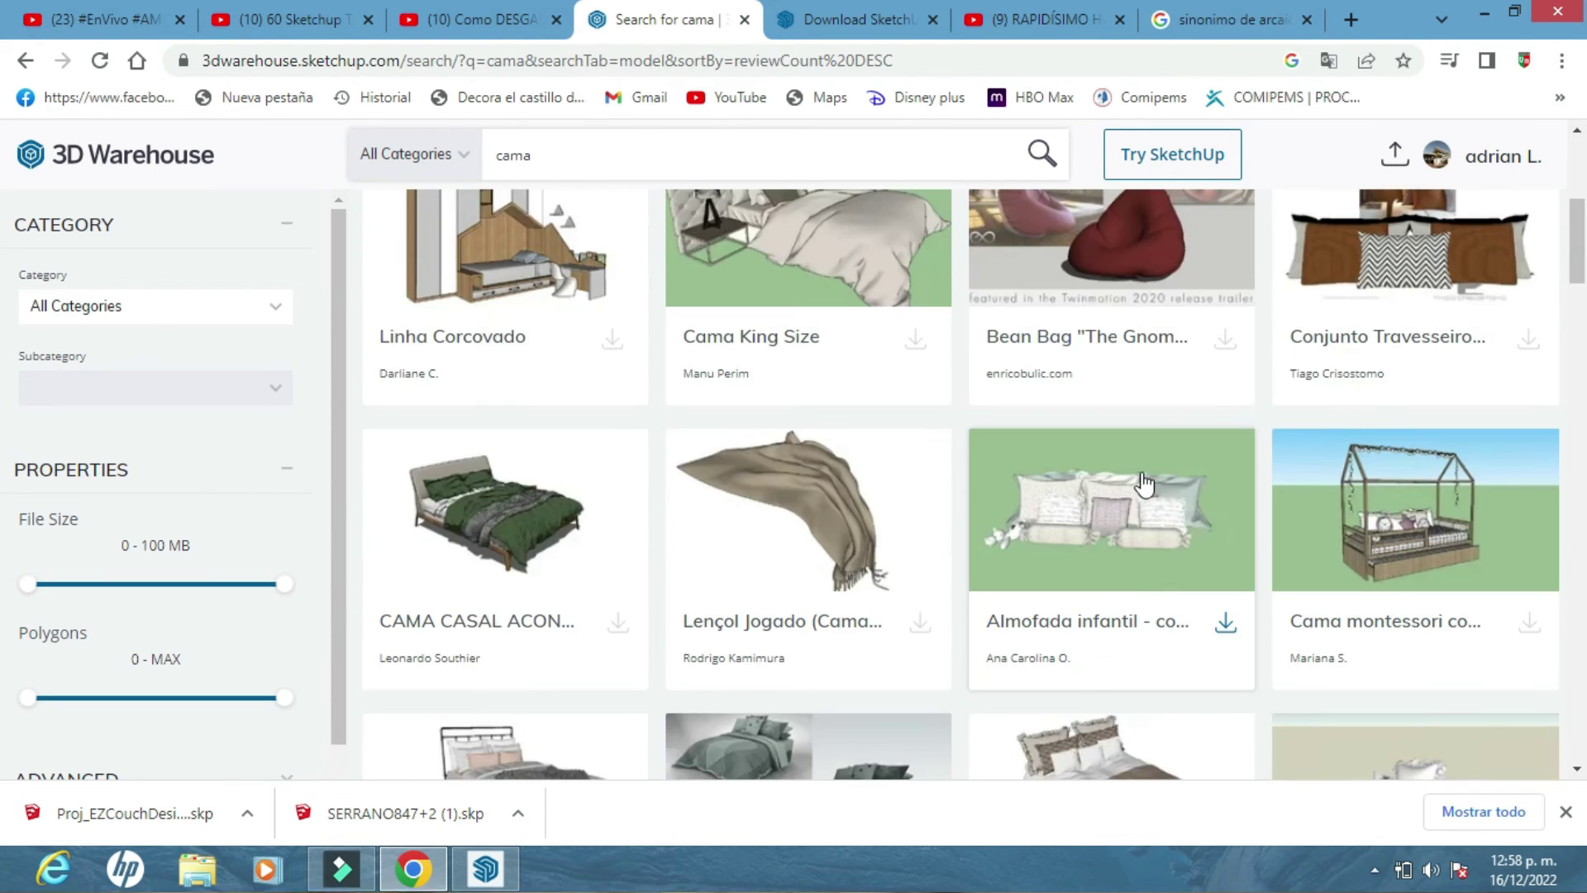
pyautogui.scroll(-4, 1134, 496)
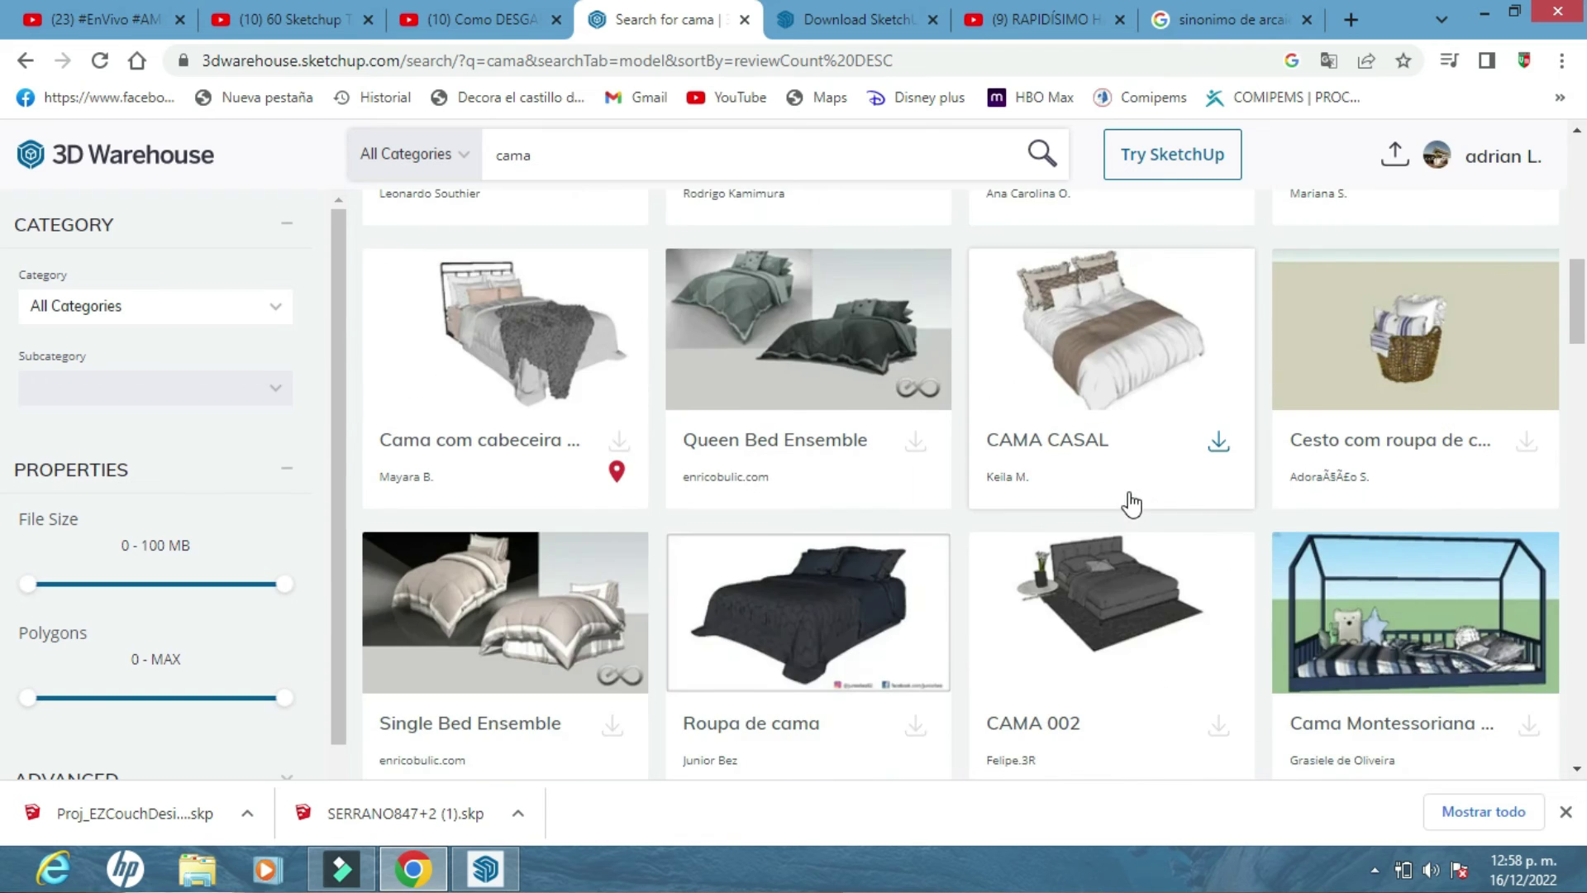
pyautogui.scroll(-3, 1128, 501)
pyautogui.scroll(12, 1041, 537)
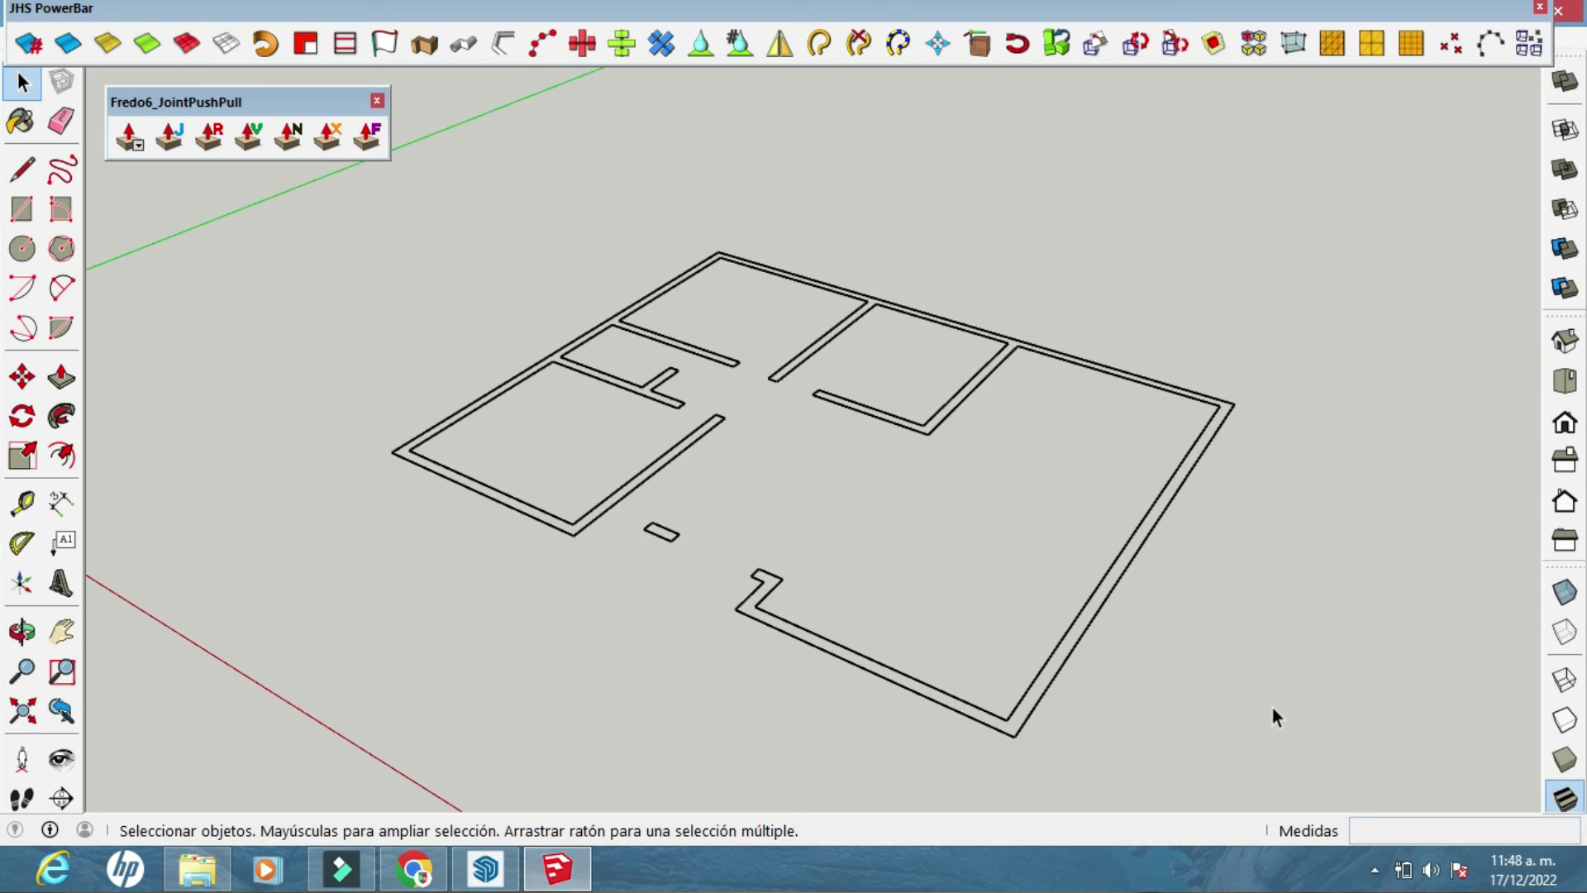
# Generate faces inside all wall outlines of the floor plan and extrude them upward together with Joint Push Pull
pyautogui.moveTo(701, 309); pyautogui.dragTo(419, 240)
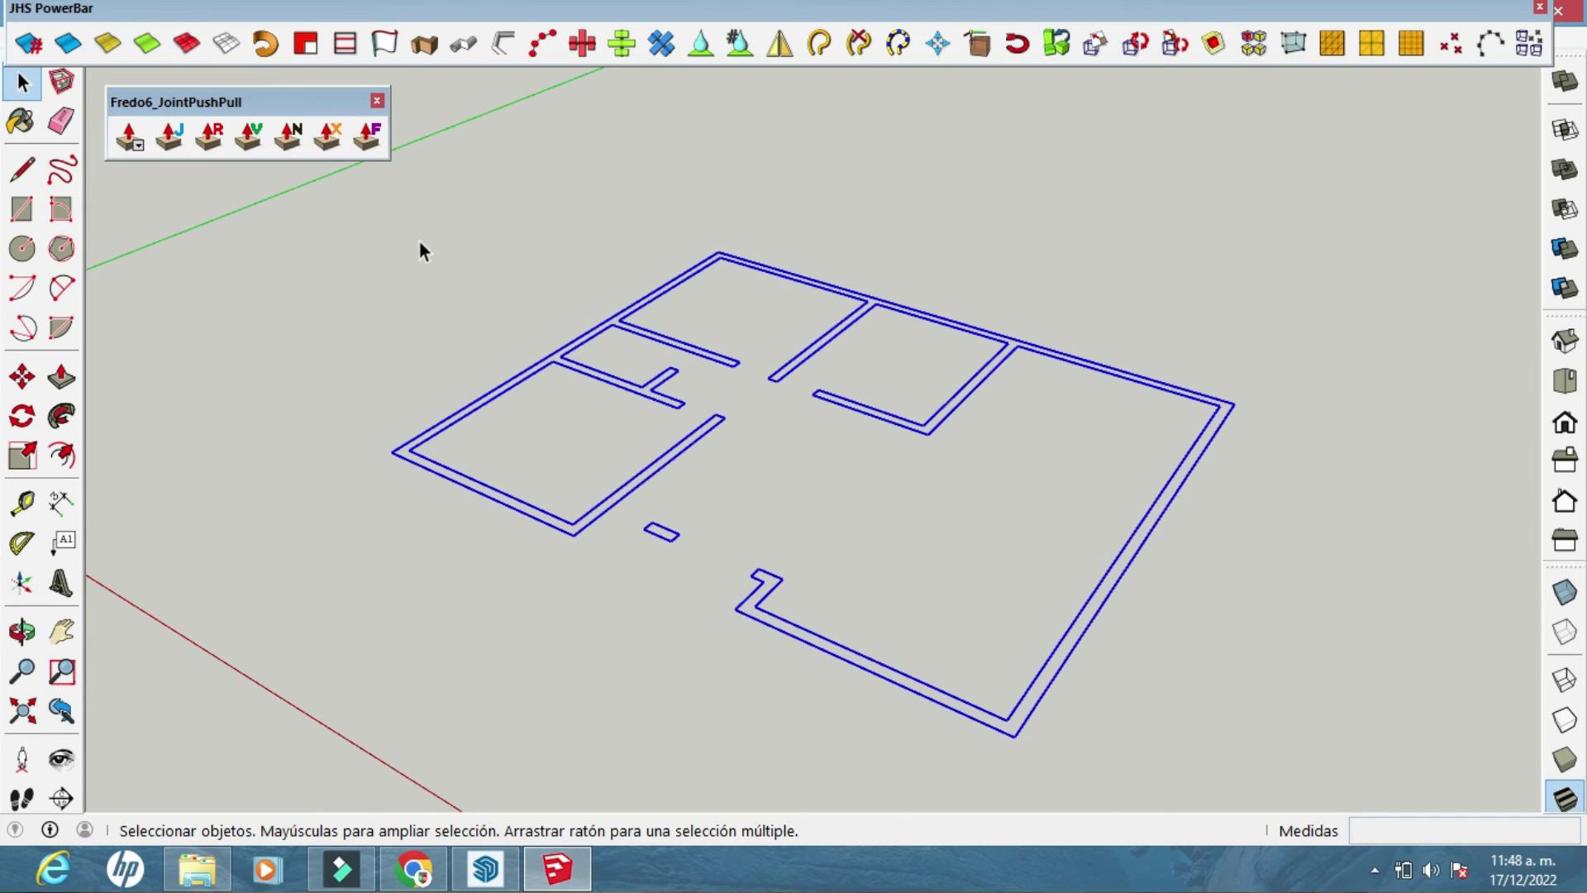
pyautogui.click(307, 45)
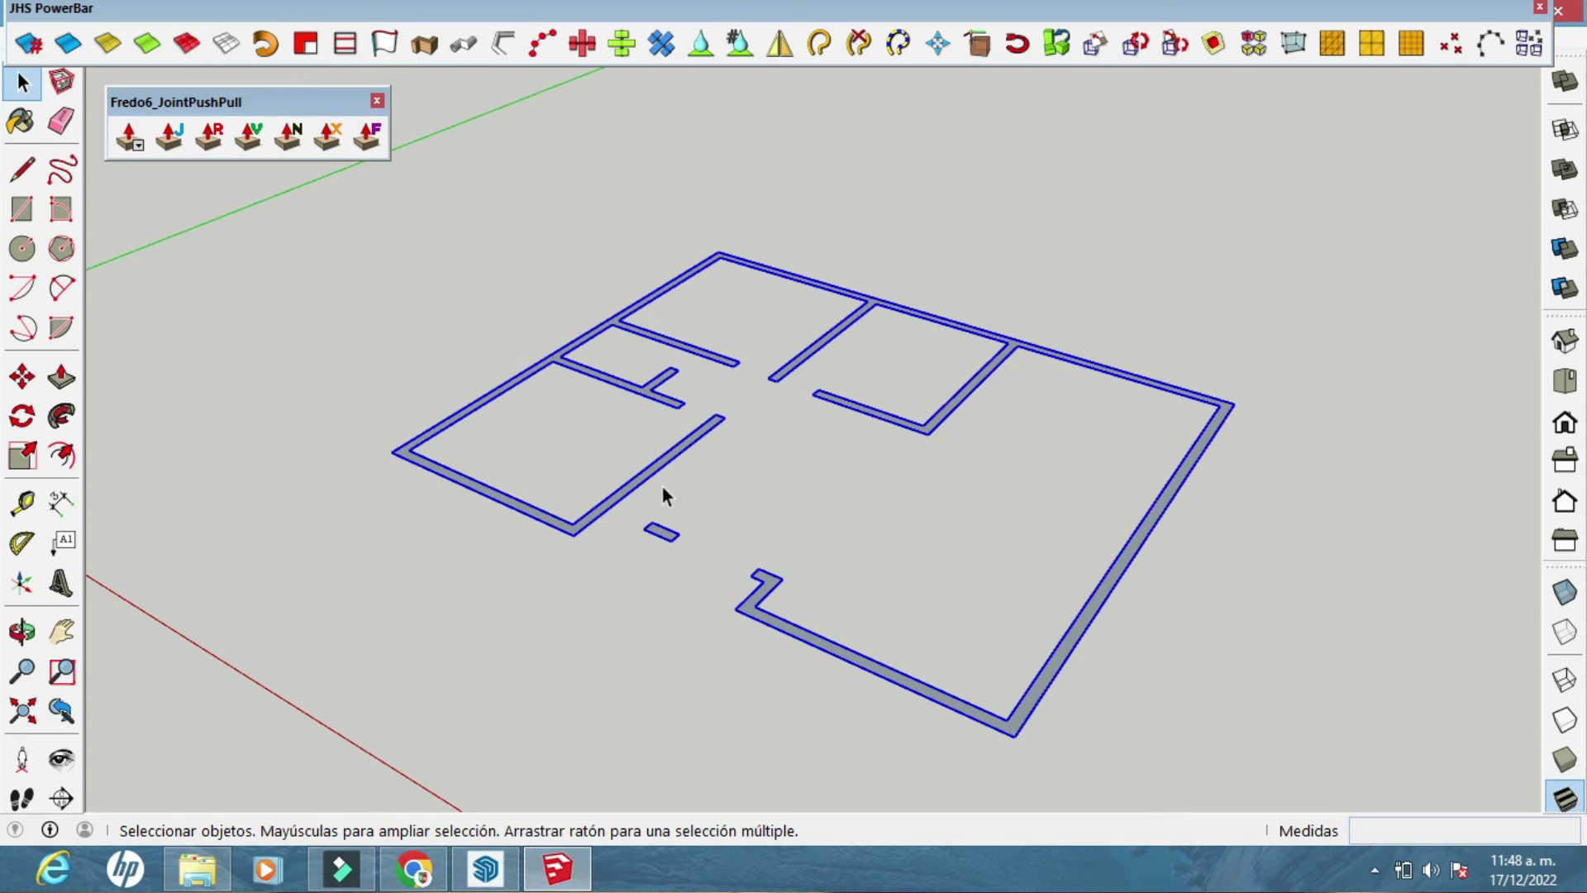
pyautogui.scroll(2, 756, 571)
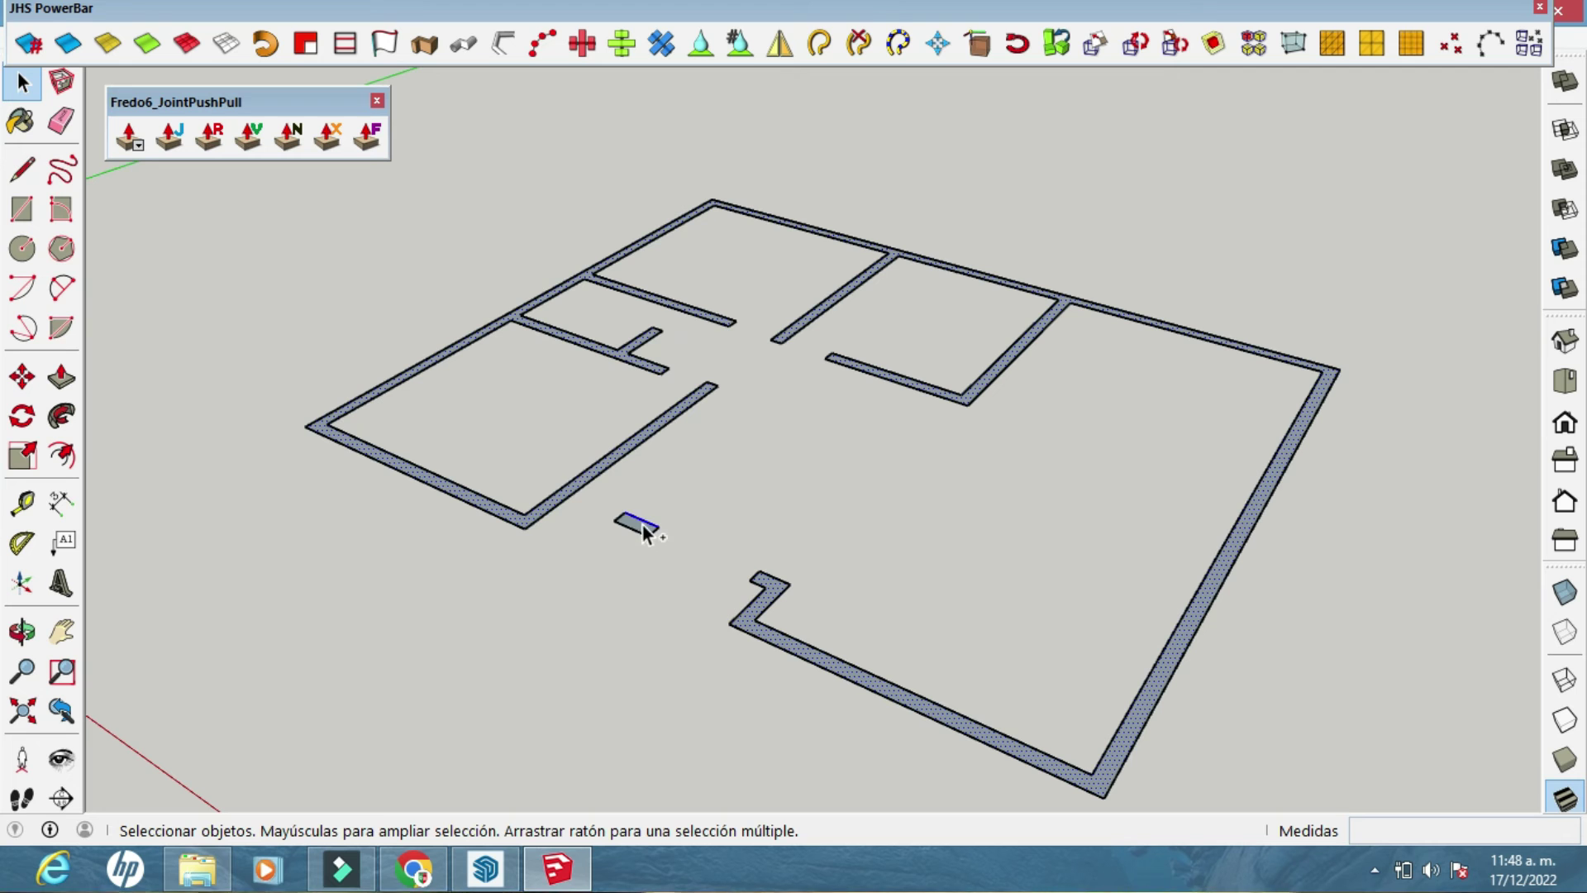
pyautogui.click(169, 137)
pyautogui.moveTo(748, 603); pyautogui.dragTo(738, 401)
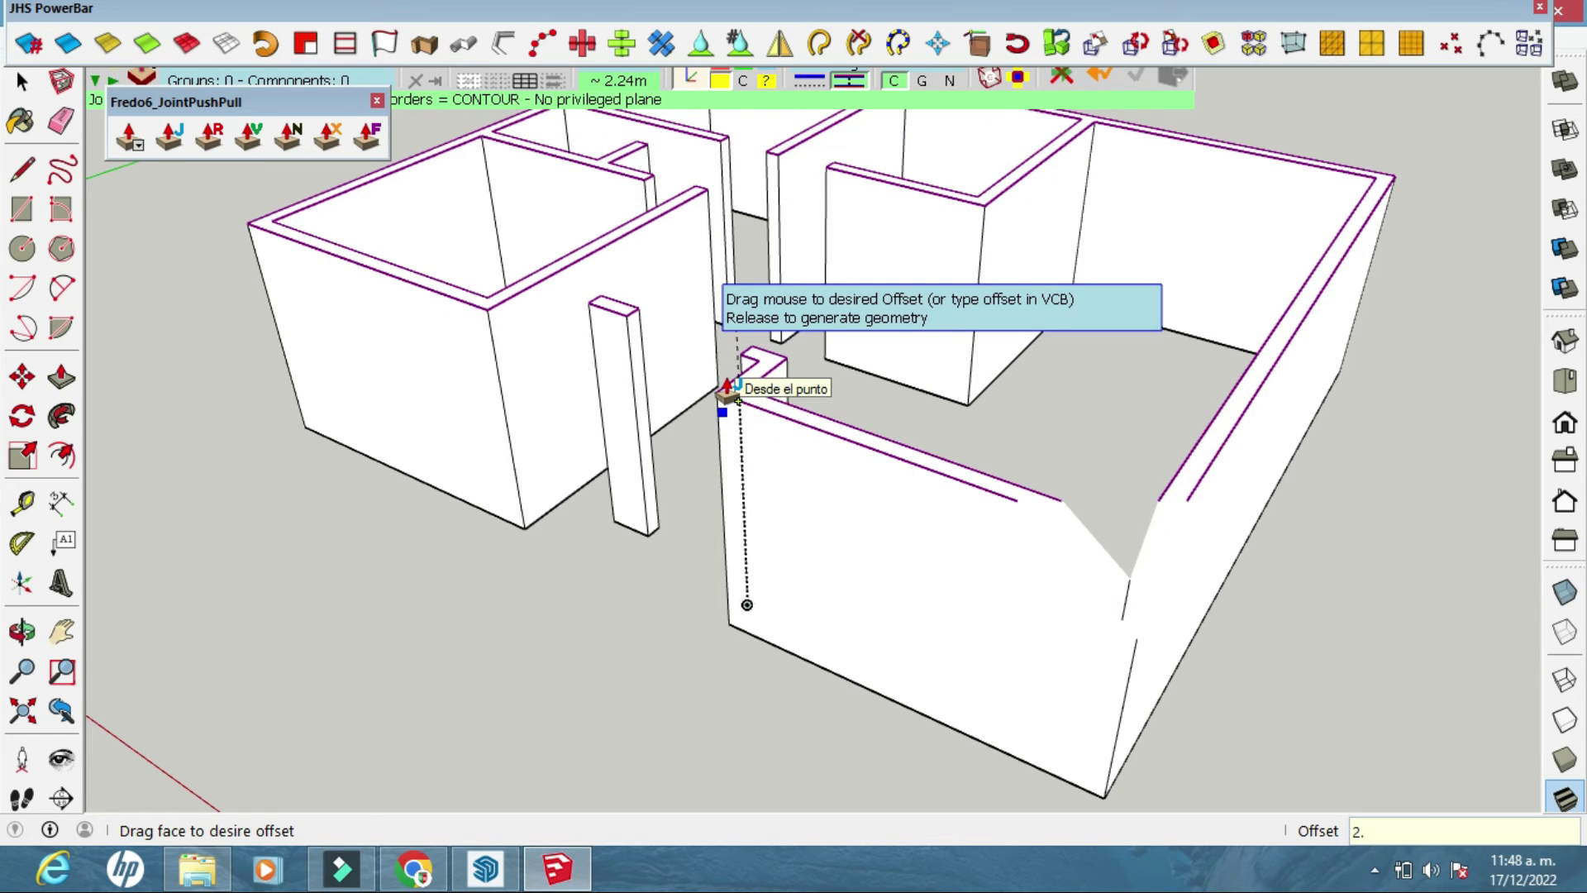
pyautogui.press('Return')
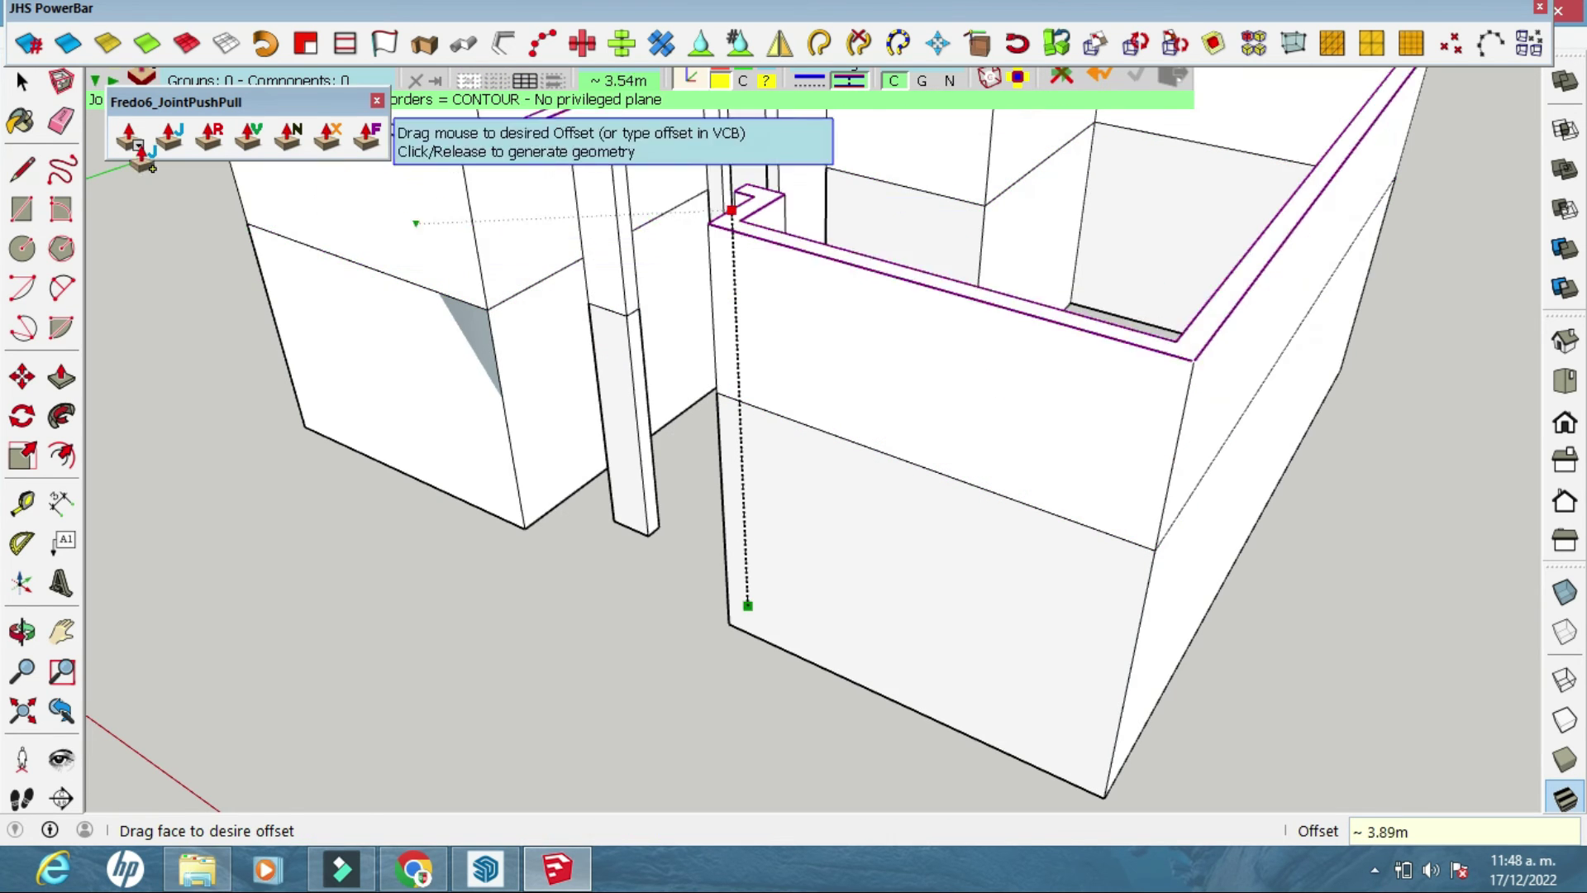
pyautogui.click(22, 83)
pyautogui.moveTo(736, 637); pyautogui.dragTo(1068, 659, button='middle')
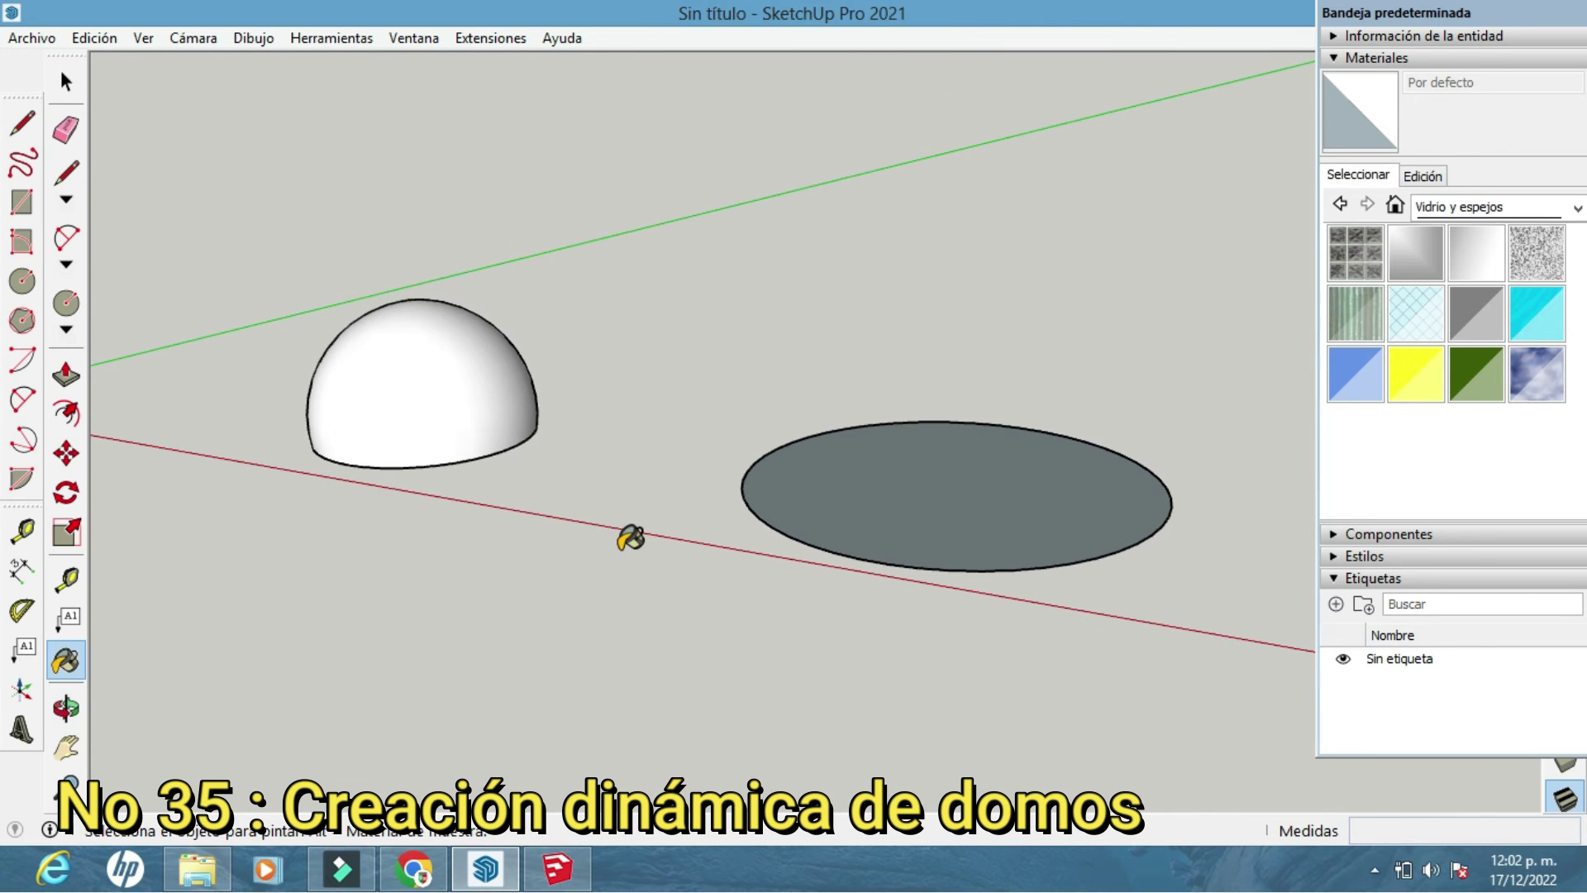
# Paint the white dome with the Vidrio translúcido azul material and close the default tray
pyautogui.scroll(5, 628, 537)
pyautogui.moveTo(256, 190)
pyautogui.mouseDown(button='middle')
pyautogui.moveTo(815, 585)
pyautogui.moveTo(885, 237)
pyautogui.moveTo(825, 501)
pyautogui.moveTo(909, 430)
pyautogui.mouseUp(button='middle')
pyautogui.click(1379, 383)
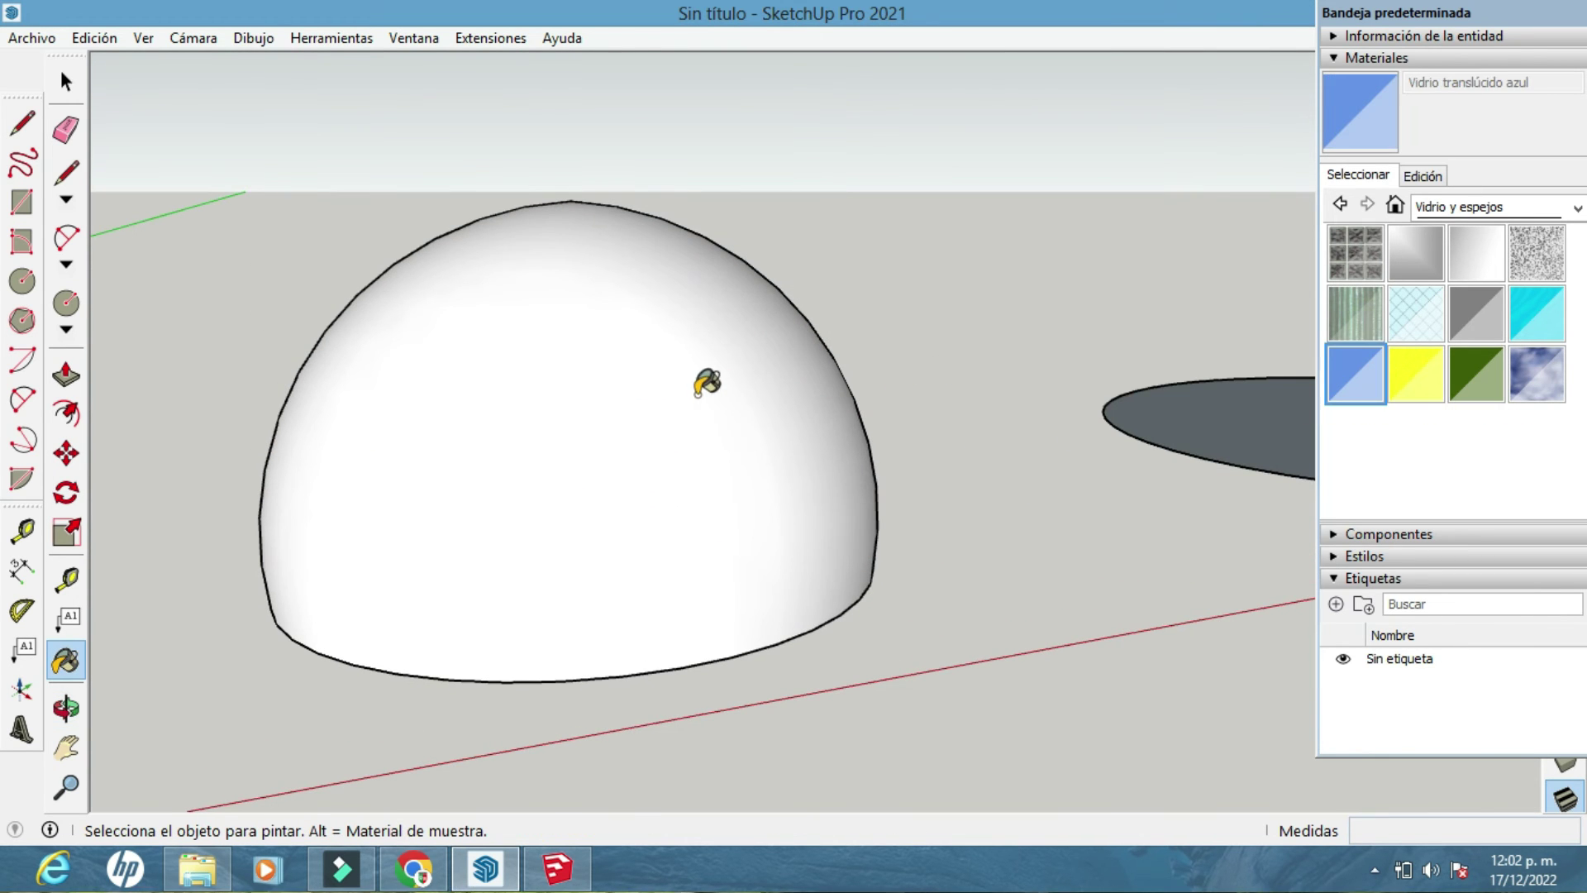
pyautogui.click(702, 379)
pyautogui.scroll(-3, 796, 461)
pyautogui.moveTo(796, 460)
pyautogui.mouseDown(button='middle')
pyautogui.moveTo(542, 559)
pyautogui.moveTo(698, 532)
pyautogui.moveTo(574, 548)
pyautogui.moveTo(673, 567)
pyautogui.moveTo(678, 537)
pyautogui.mouseUp(button='middle')
pyautogui.moveTo(1471, 7); pyautogui.dragTo(1435, 48)
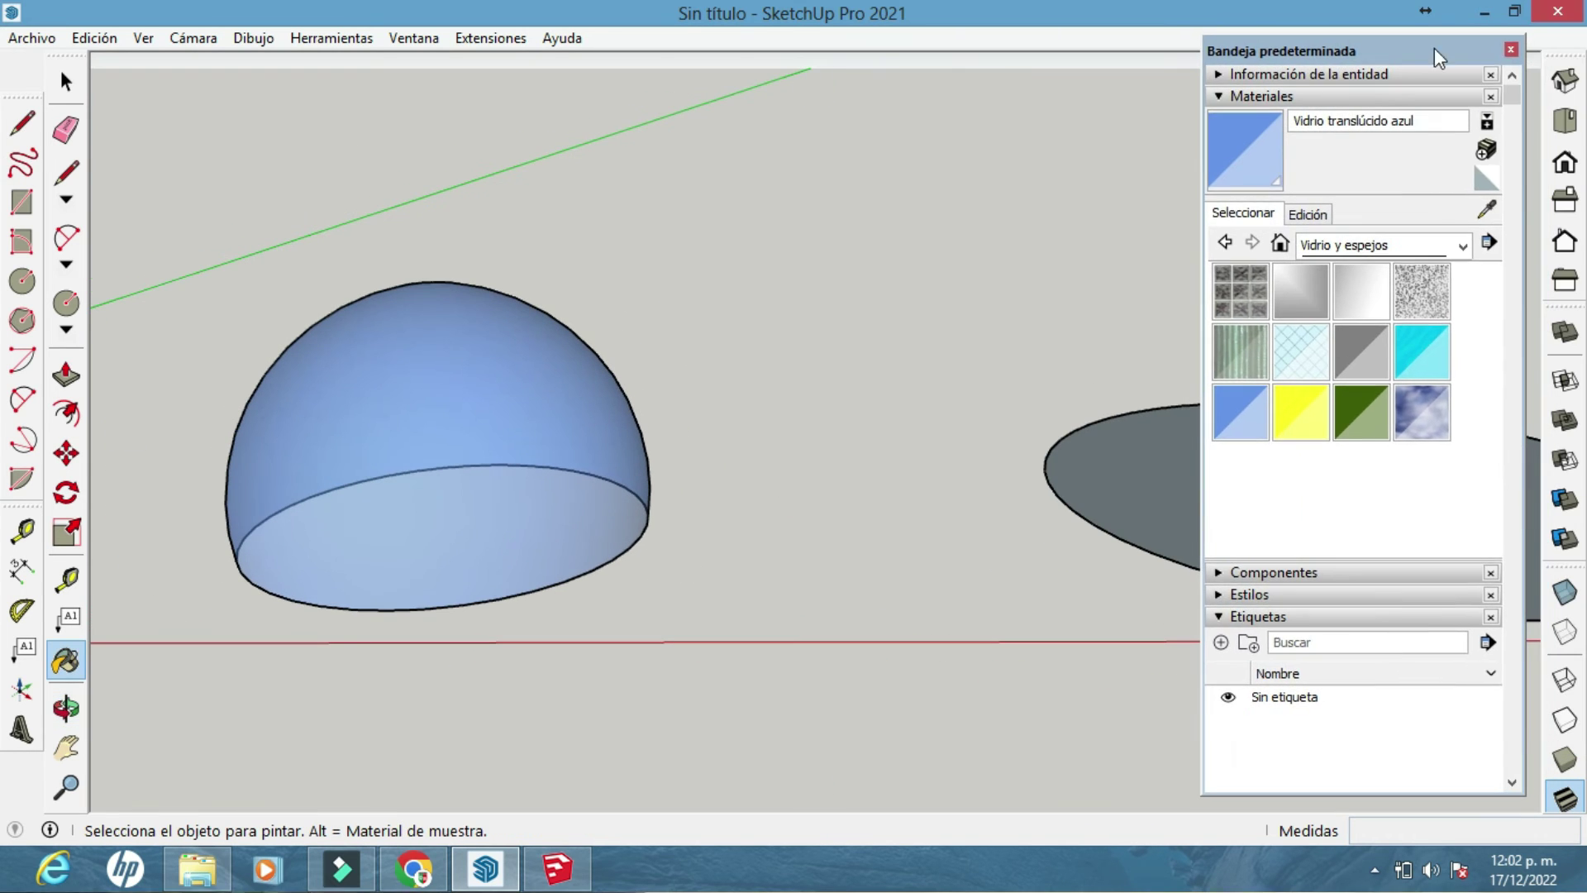
pyautogui.click(1510, 50)
# Draw a vertical line upward from the centre of the gray circle
pyautogui.moveTo(1045, 400); pyautogui.dragTo(560, 332, button='middle')
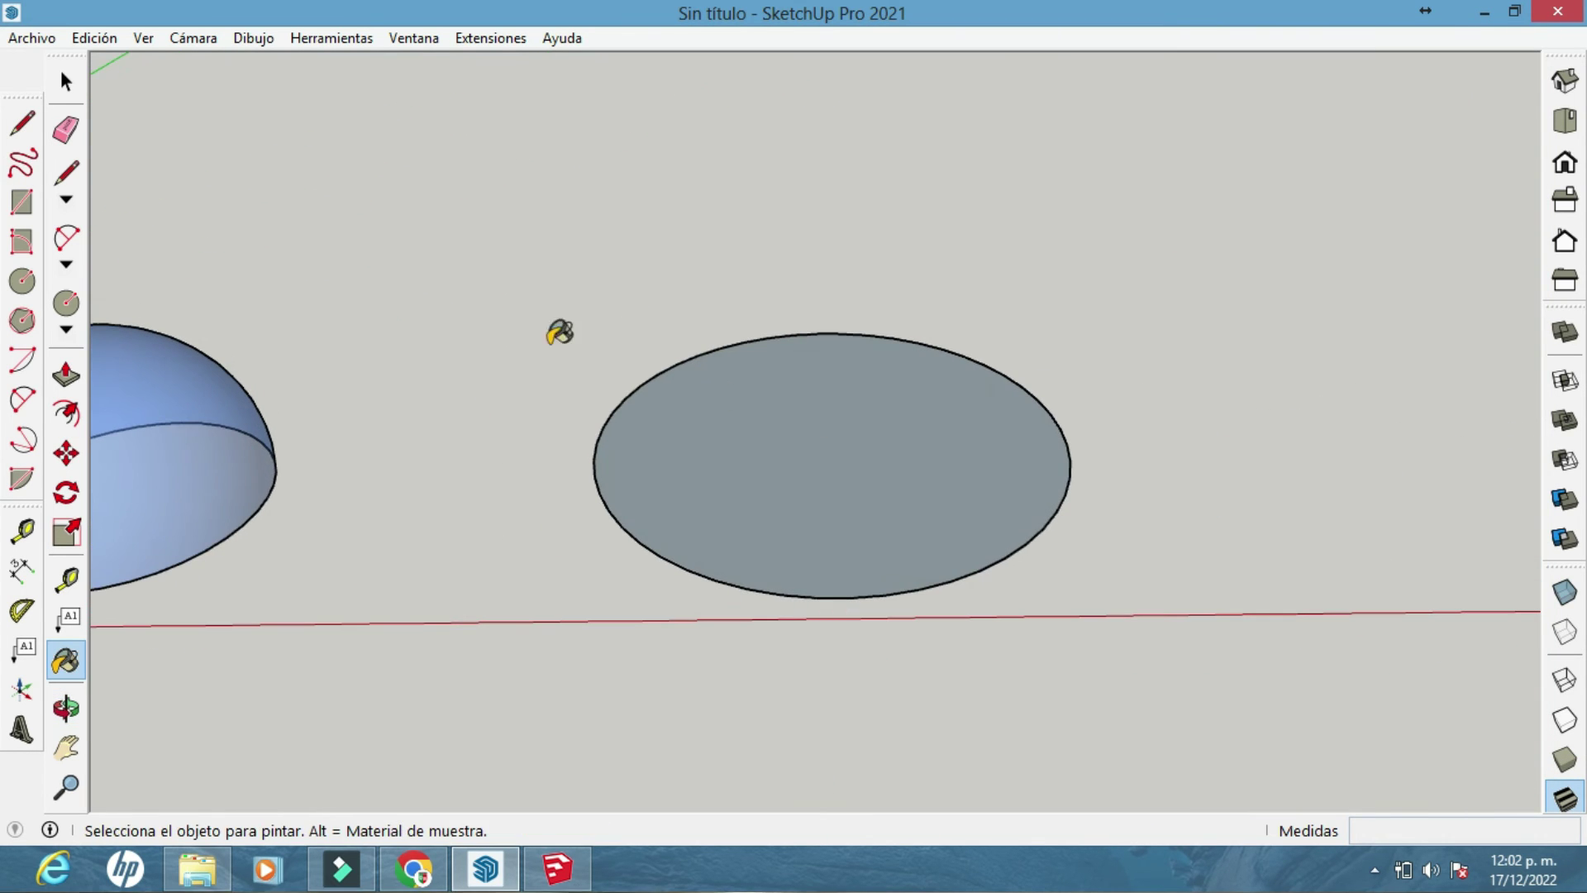
pyautogui.click(22, 123)
pyautogui.scroll(2, 790, 384)
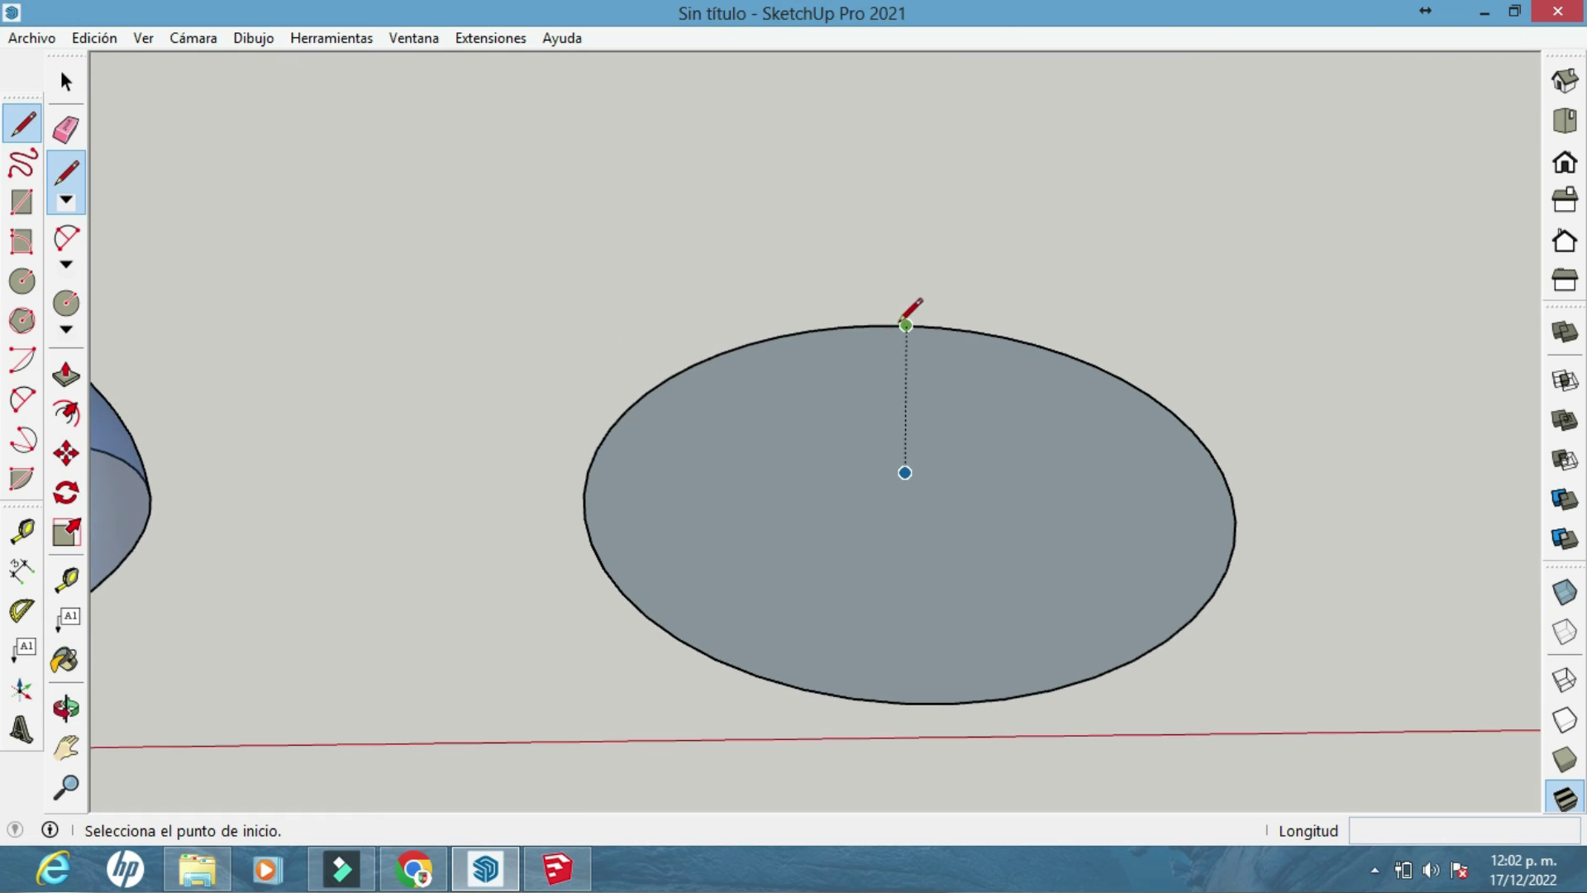
pyautogui.click(905, 472)
pyautogui.click(917, 195)
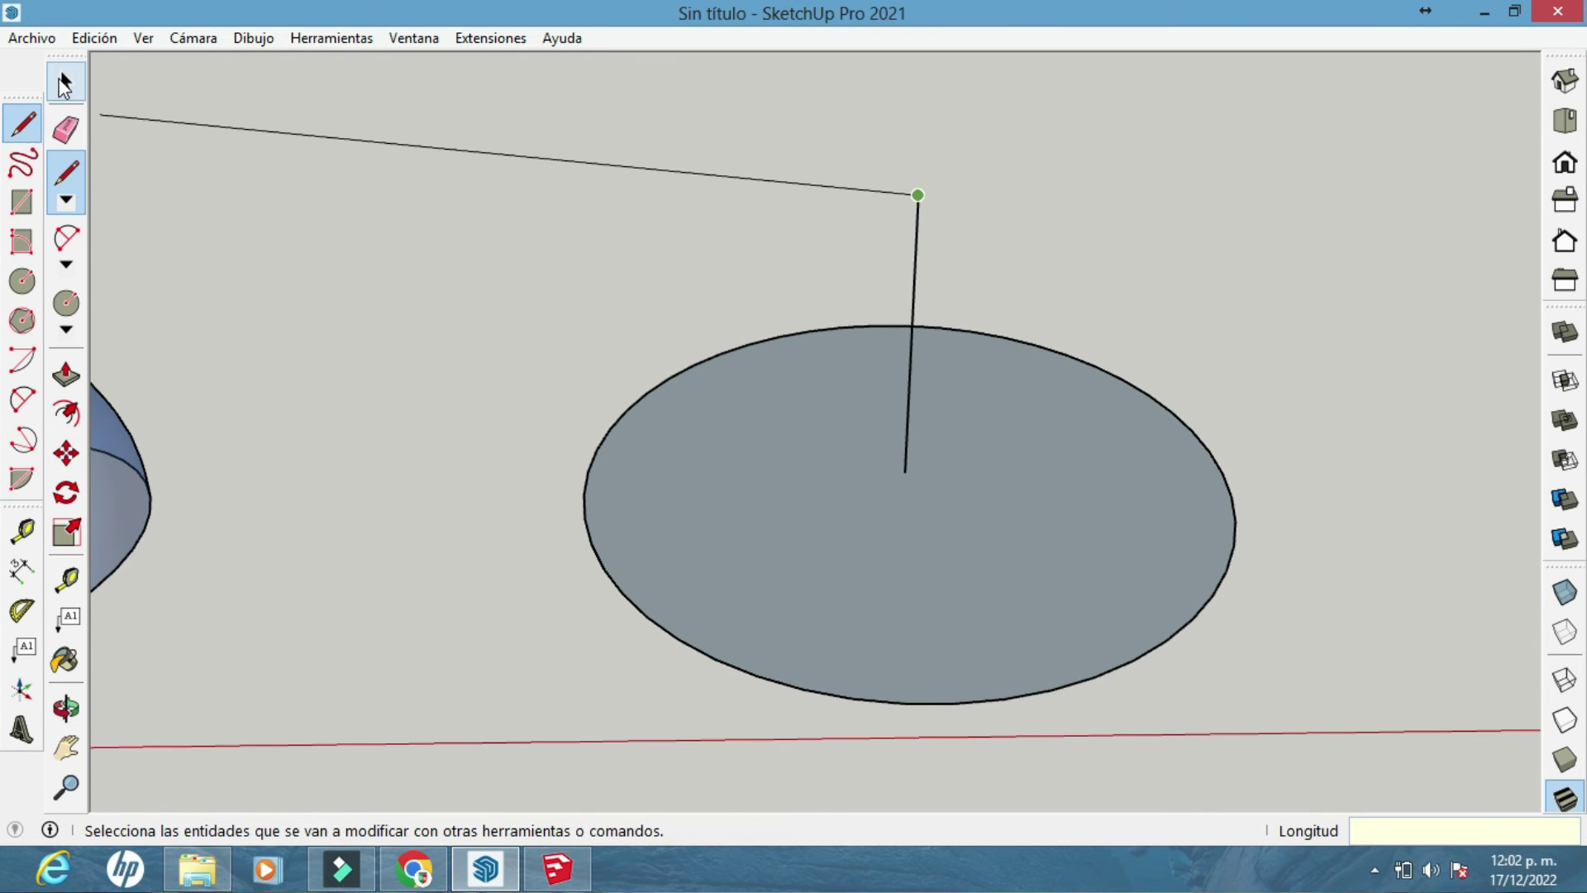
# Draw a vertical rectangle about 4.88 by 4.69 m from the circle's centre, using the vertical line as one side
pyautogui.click(23, 201)
pyautogui.click(905, 472)
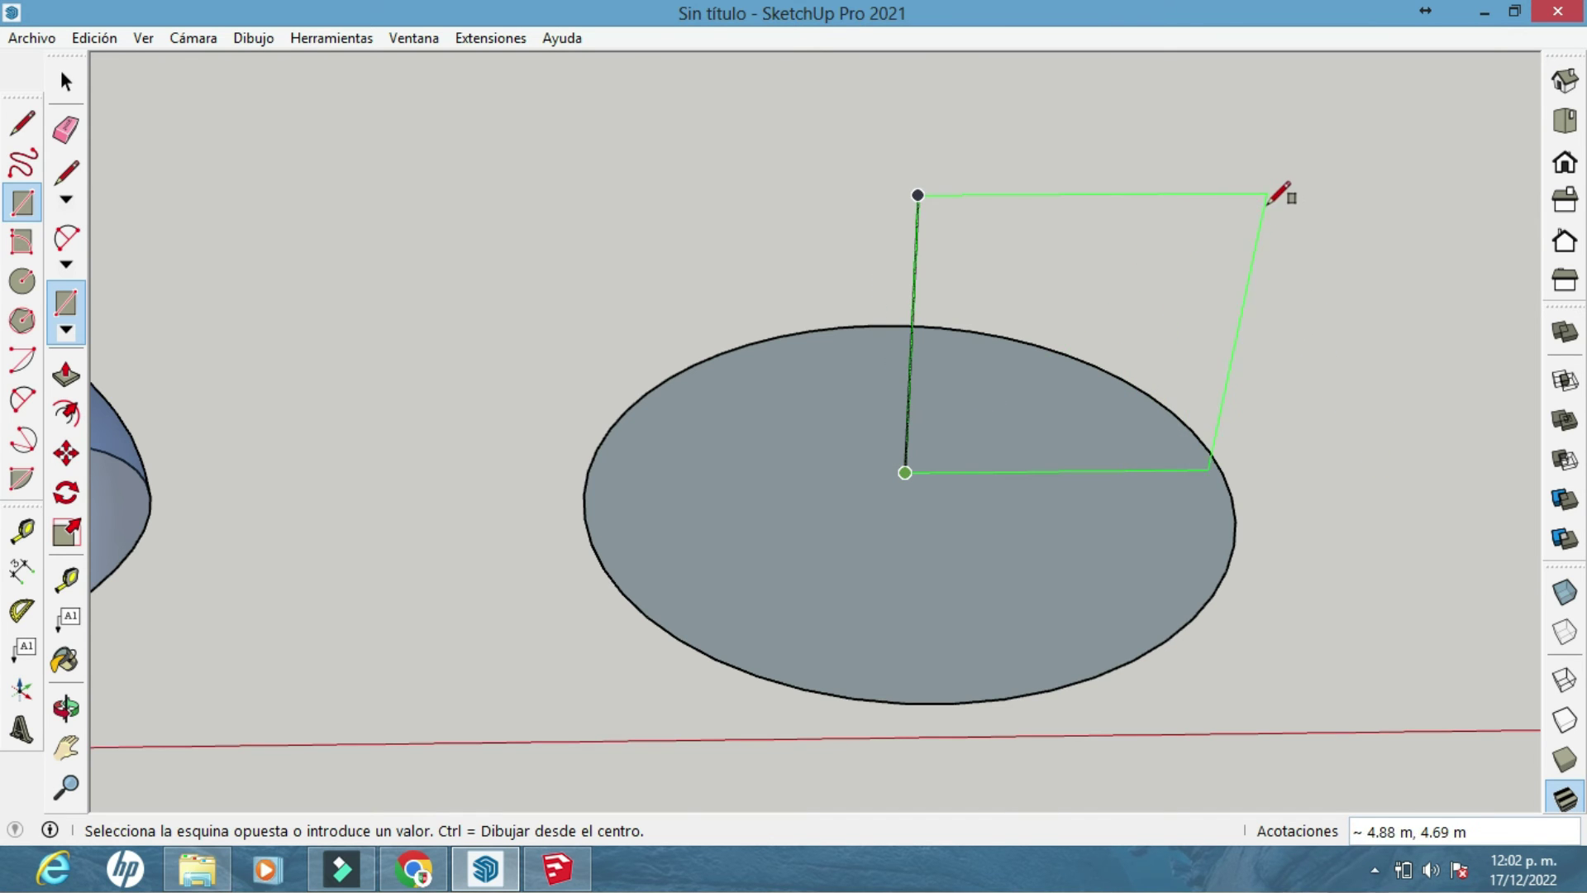
pyautogui.click(1268, 198)
pyautogui.moveTo(1268, 198); pyautogui.dragTo(967, 252, button='middle')
pyautogui.moveTo(1101, 251); pyautogui.dragTo(723, 298, button='middle')
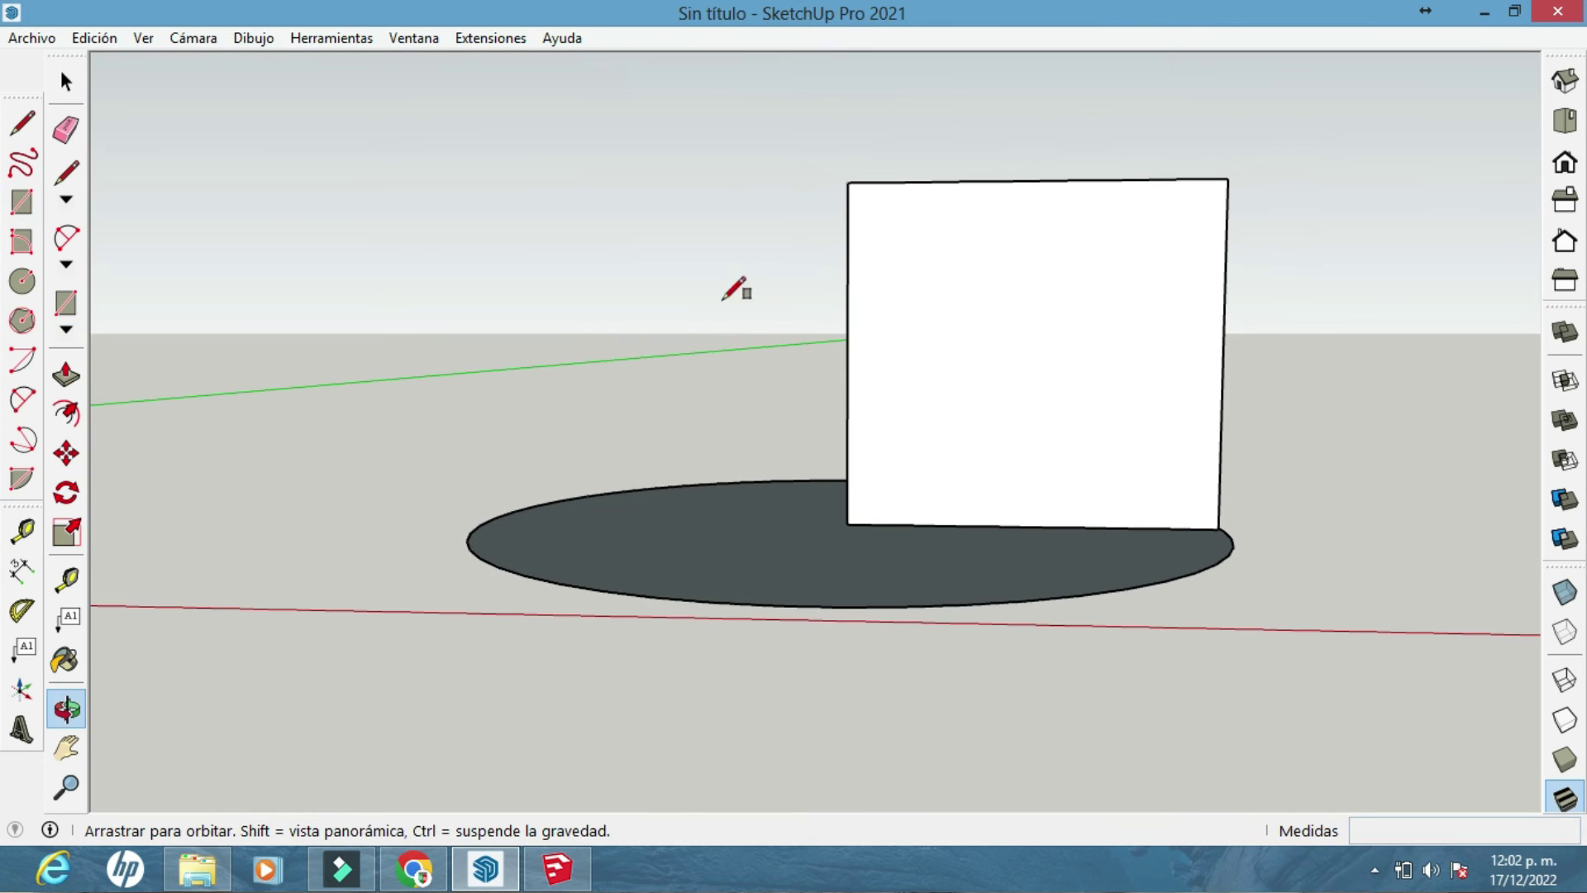
# Draw a two-point arc across the rectangle from its upper inner corner to its lower outer corner, with a bulge of about 1.39 m
pyautogui.click(66, 238)
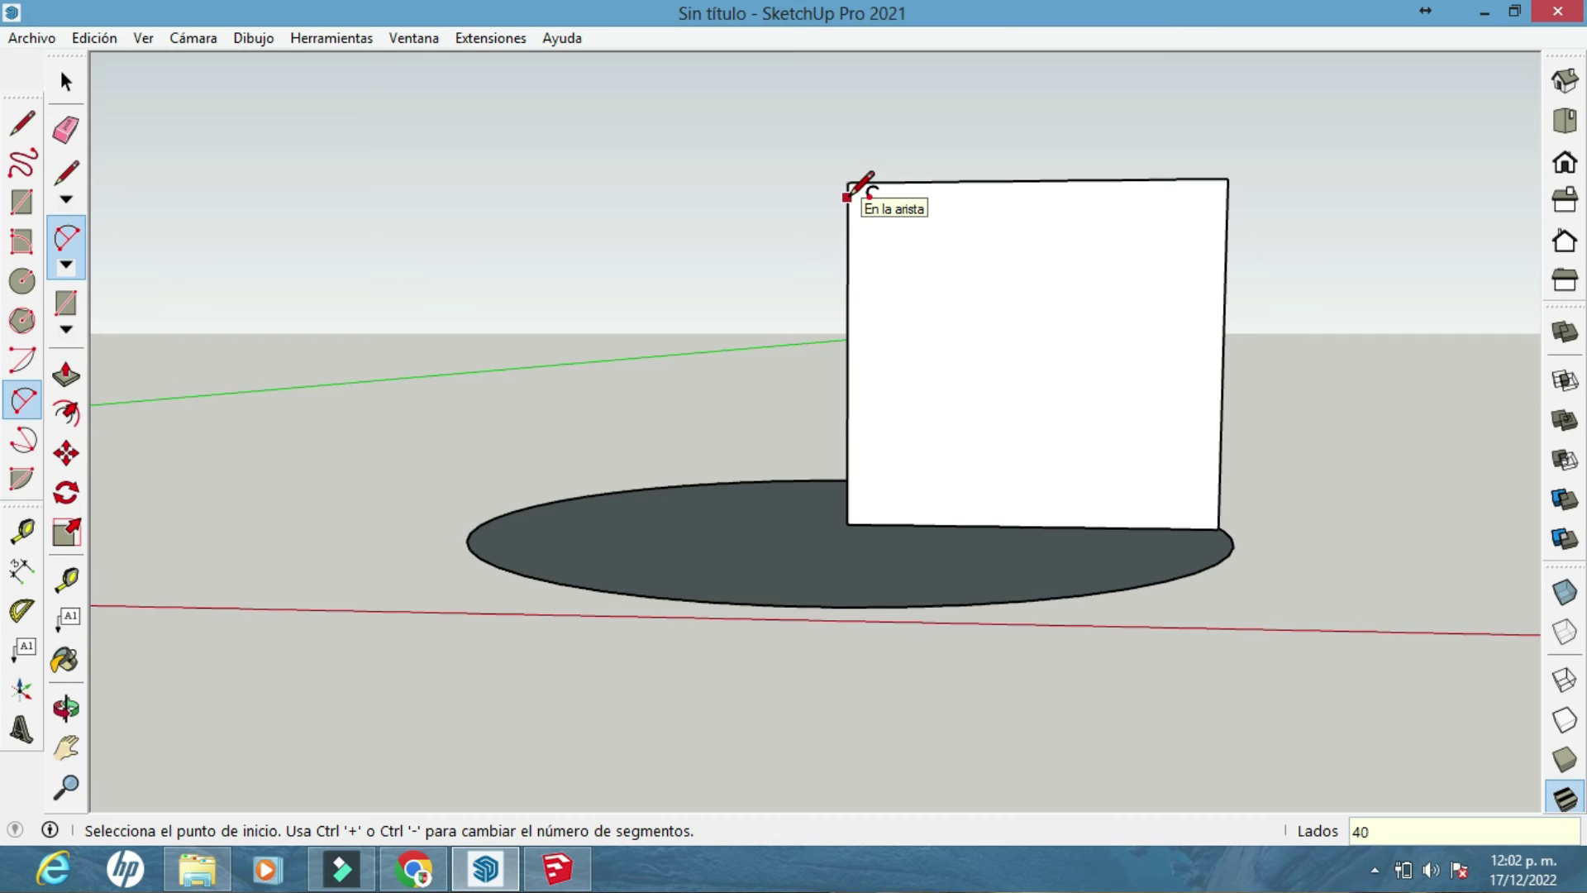
pyautogui.click(846, 182)
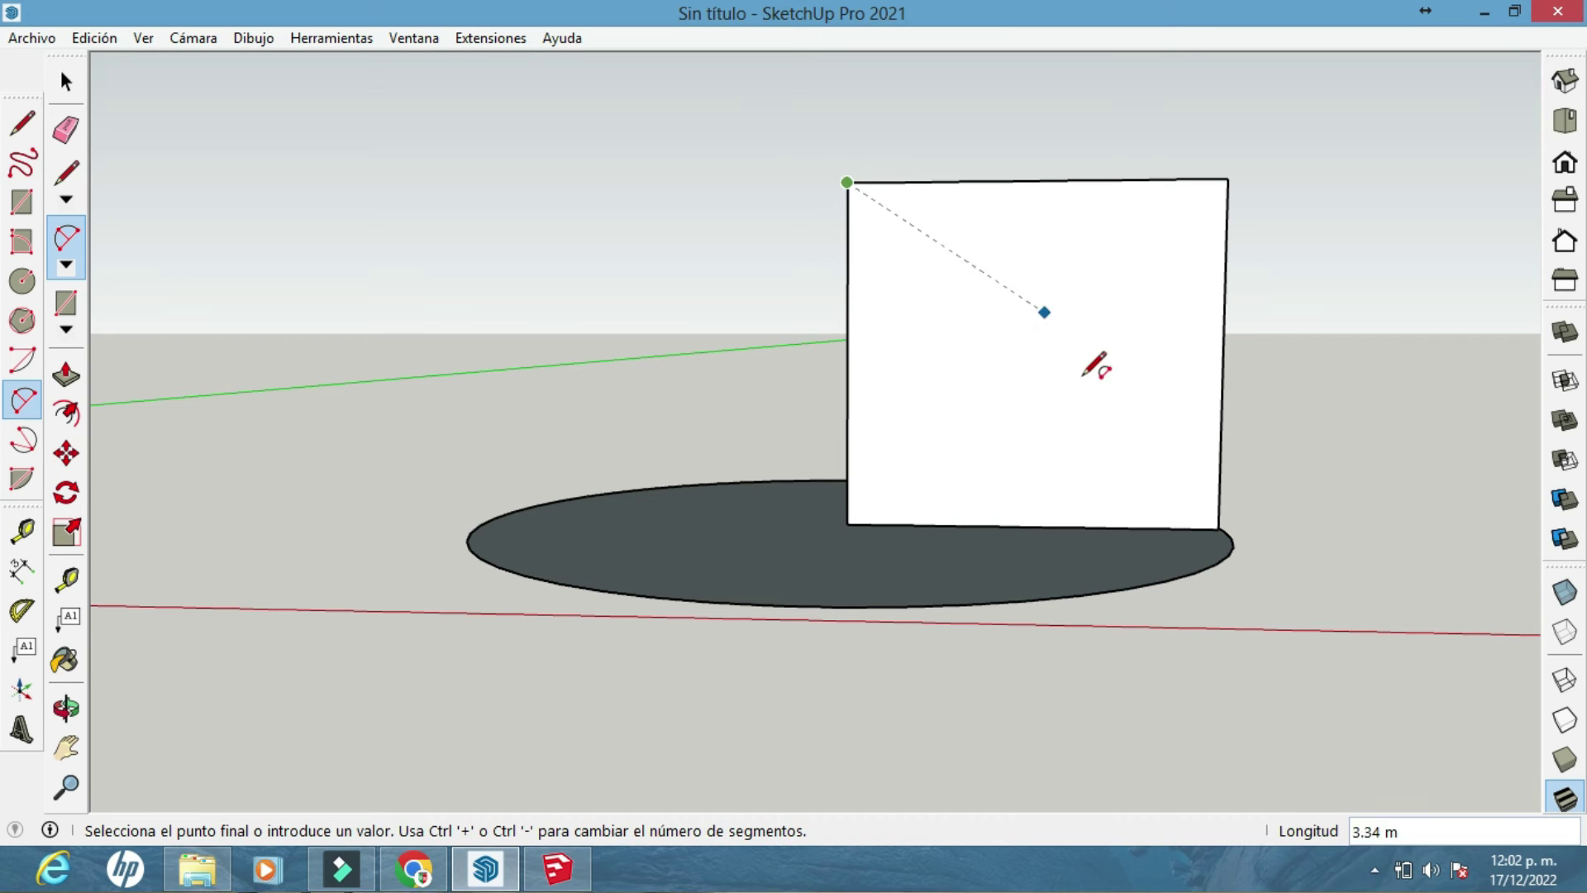
pyautogui.click(1217, 530)
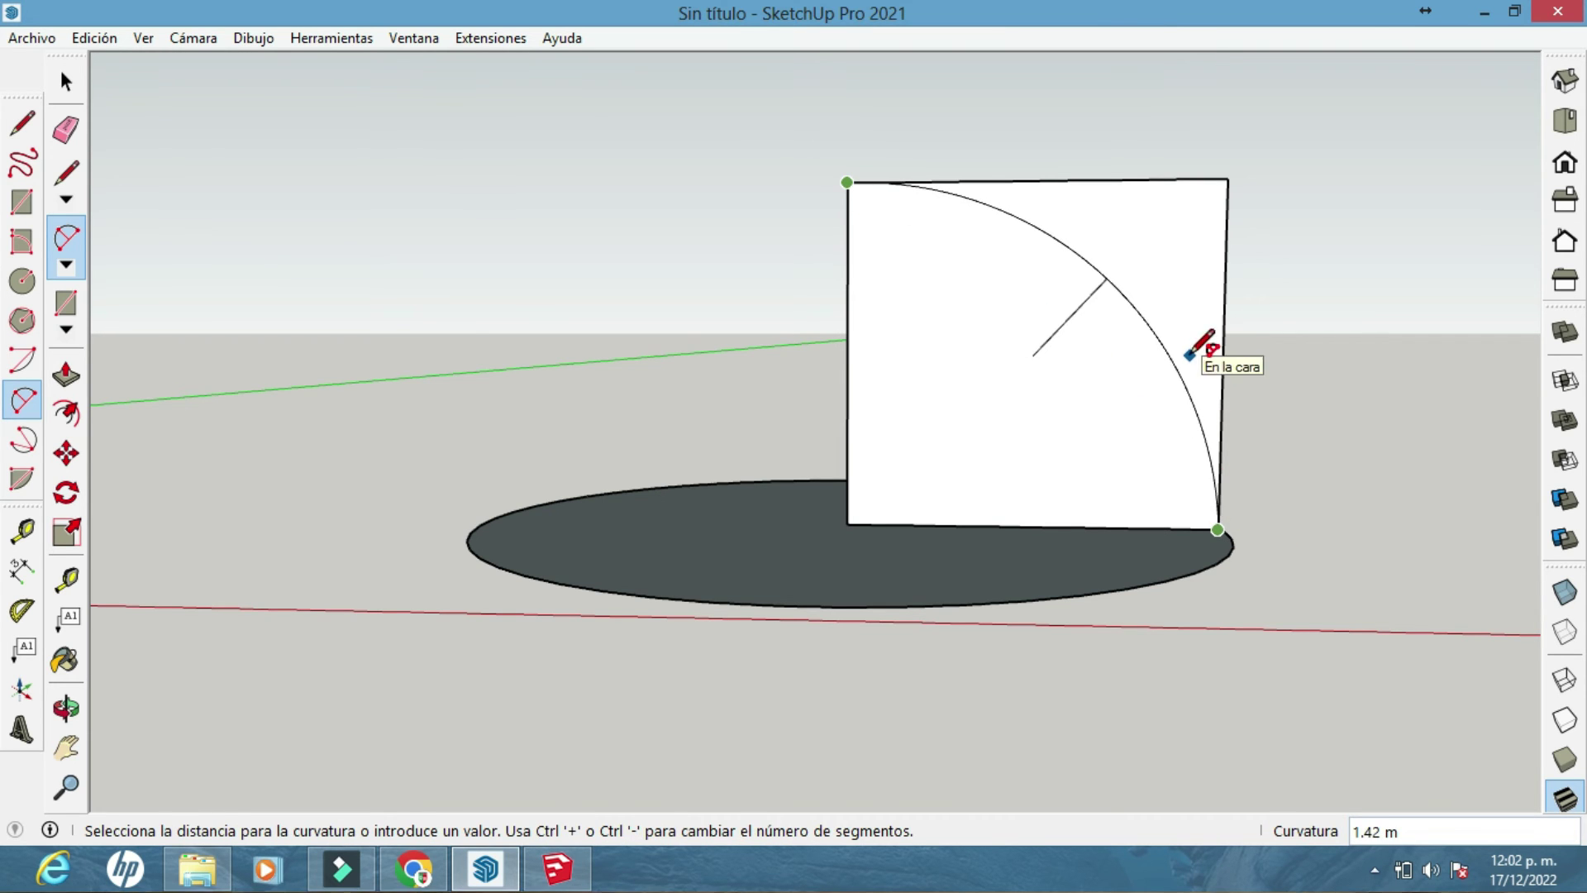
pyautogui.click(1182, 357)
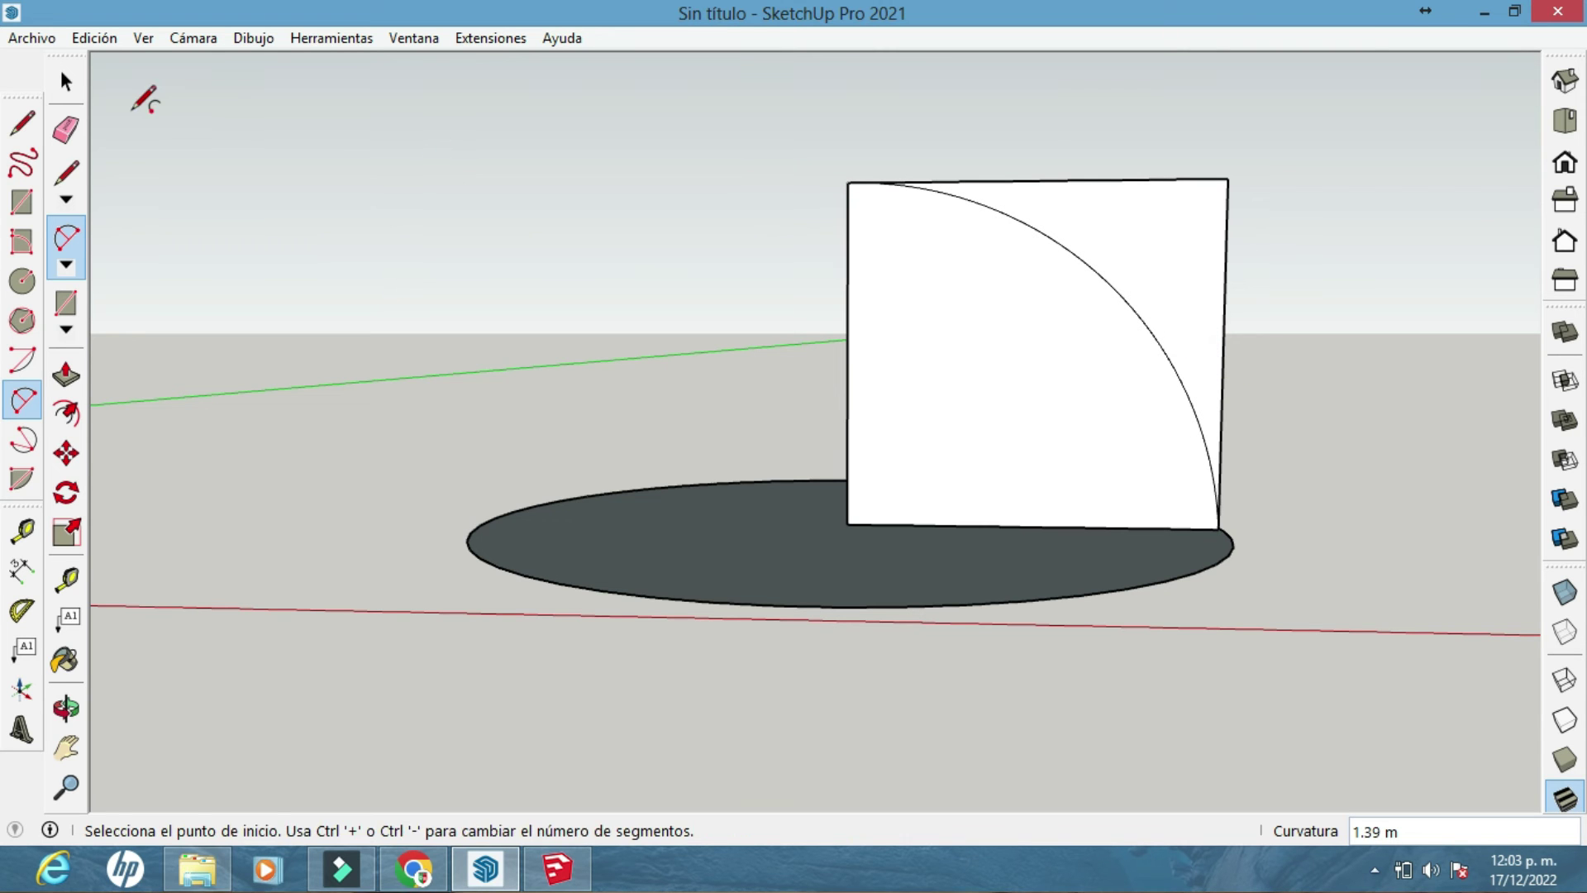
# Erase the rectangle's edges outside the arc, leaving only the quarter-circle profile
pyautogui.click(66, 129)
pyautogui.moveTo(1155, 164)
pyautogui.mouseDown()
pyautogui.moveTo(1243, 248)
pyautogui.moveTo(1229, 262)
pyautogui.mouseUp()
pyautogui.moveTo(1229, 262)
pyautogui.mouseDown(button='middle')
pyautogui.moveTo(1155, 457)
pyautogui.moveTo(601, 565)
pyautogui.moveTo(1037, 471)
pyautogui.moveTo(1126, 560)
pyautogui.moveTo(1056, 538)
pyautogui.moveTo(781, 519)
pyautogui.moveTo(904, 500)
pyautogui.moveTo(1009, 514)
pyautogui.mouseUp(button='middle')
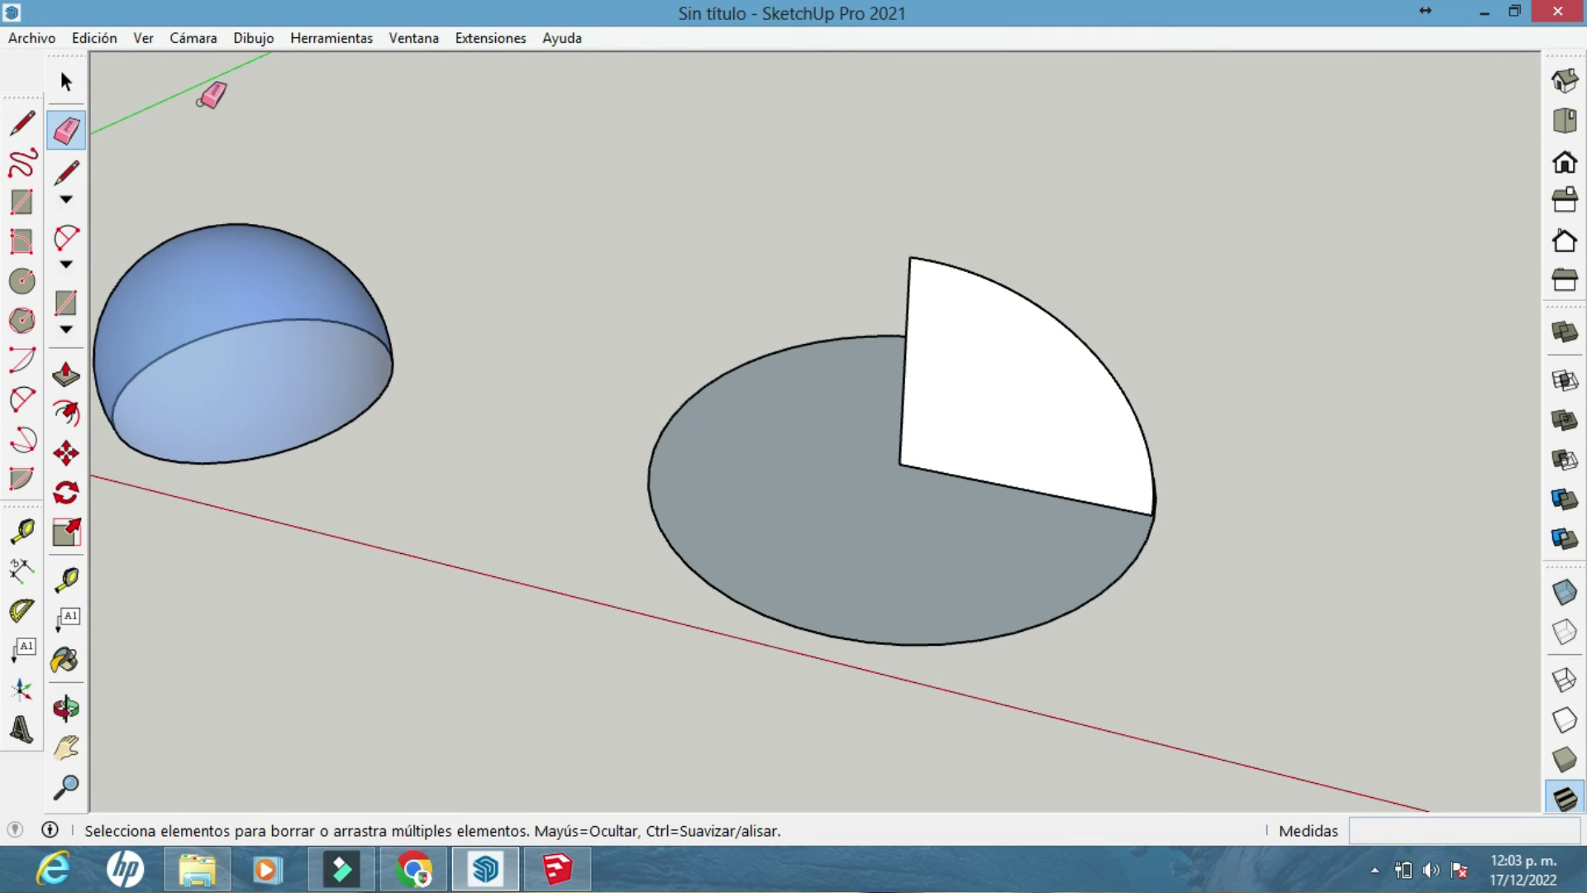
# Sweep the quarter-circle profile around the circular base face with Follow Me to form a dome
pyautogui.click(65, 81)
pyautogui.click(849, 511)
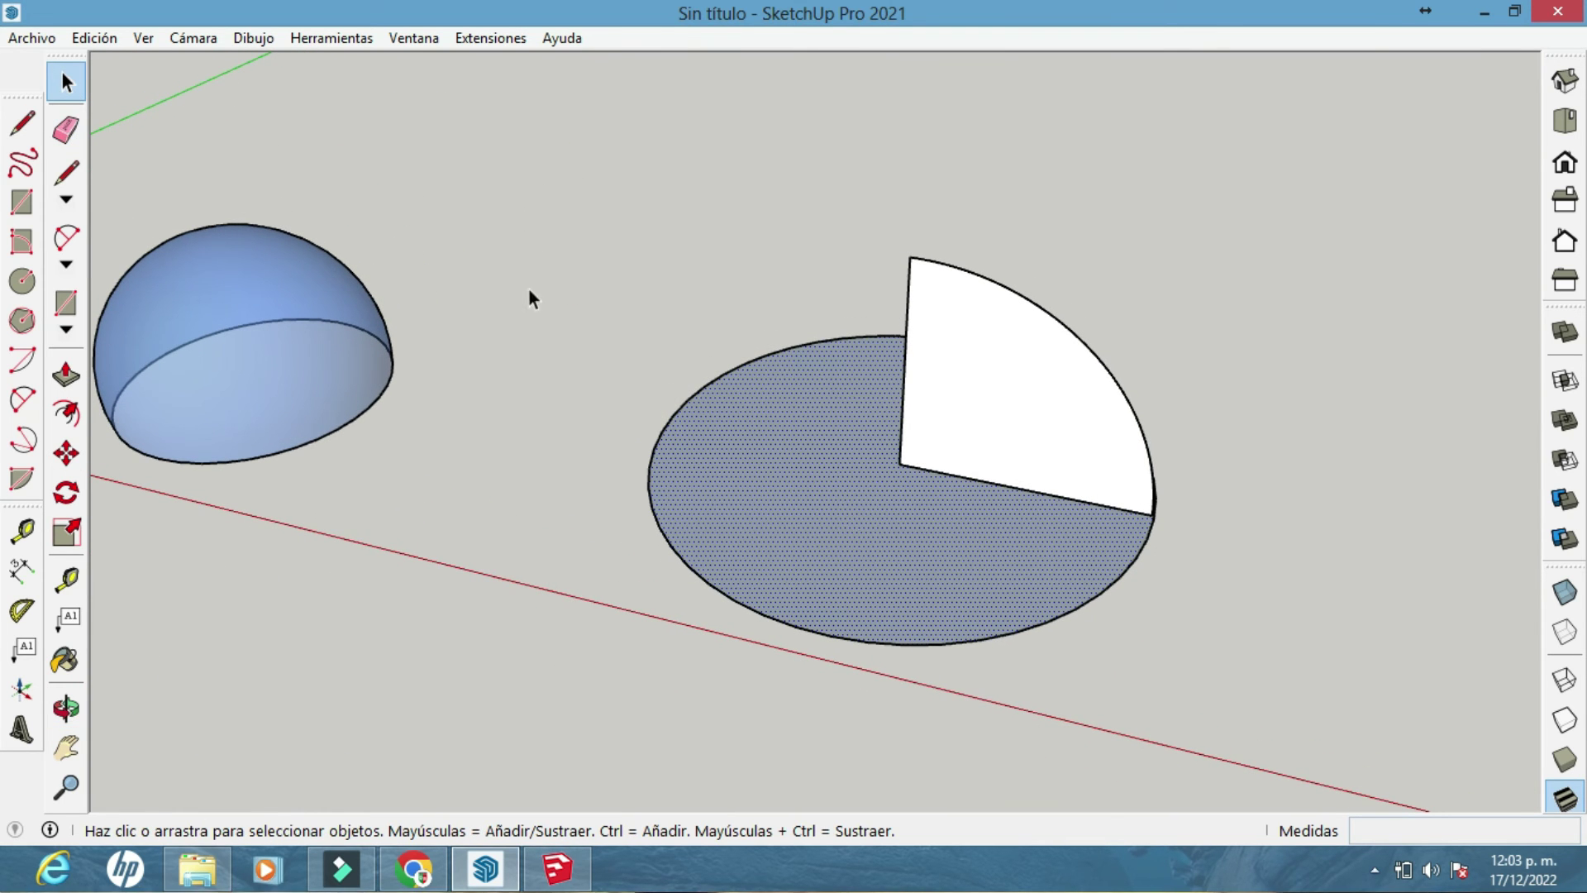
pyautogui.click(332, 38)
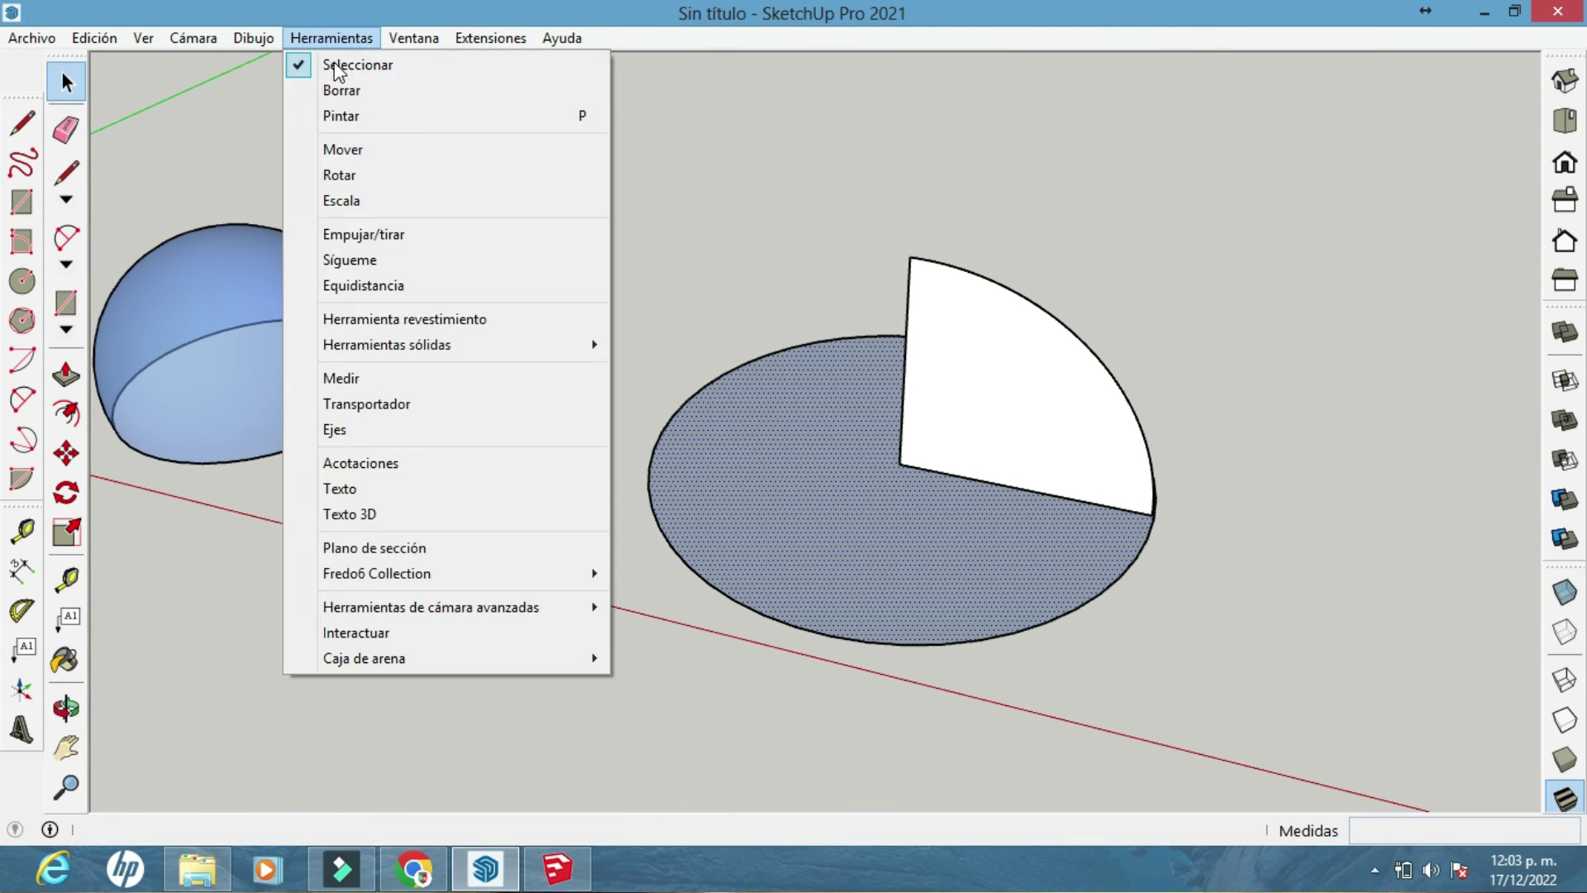
pyautogui.click(394, 260)
pyautogui.click(968, 422)
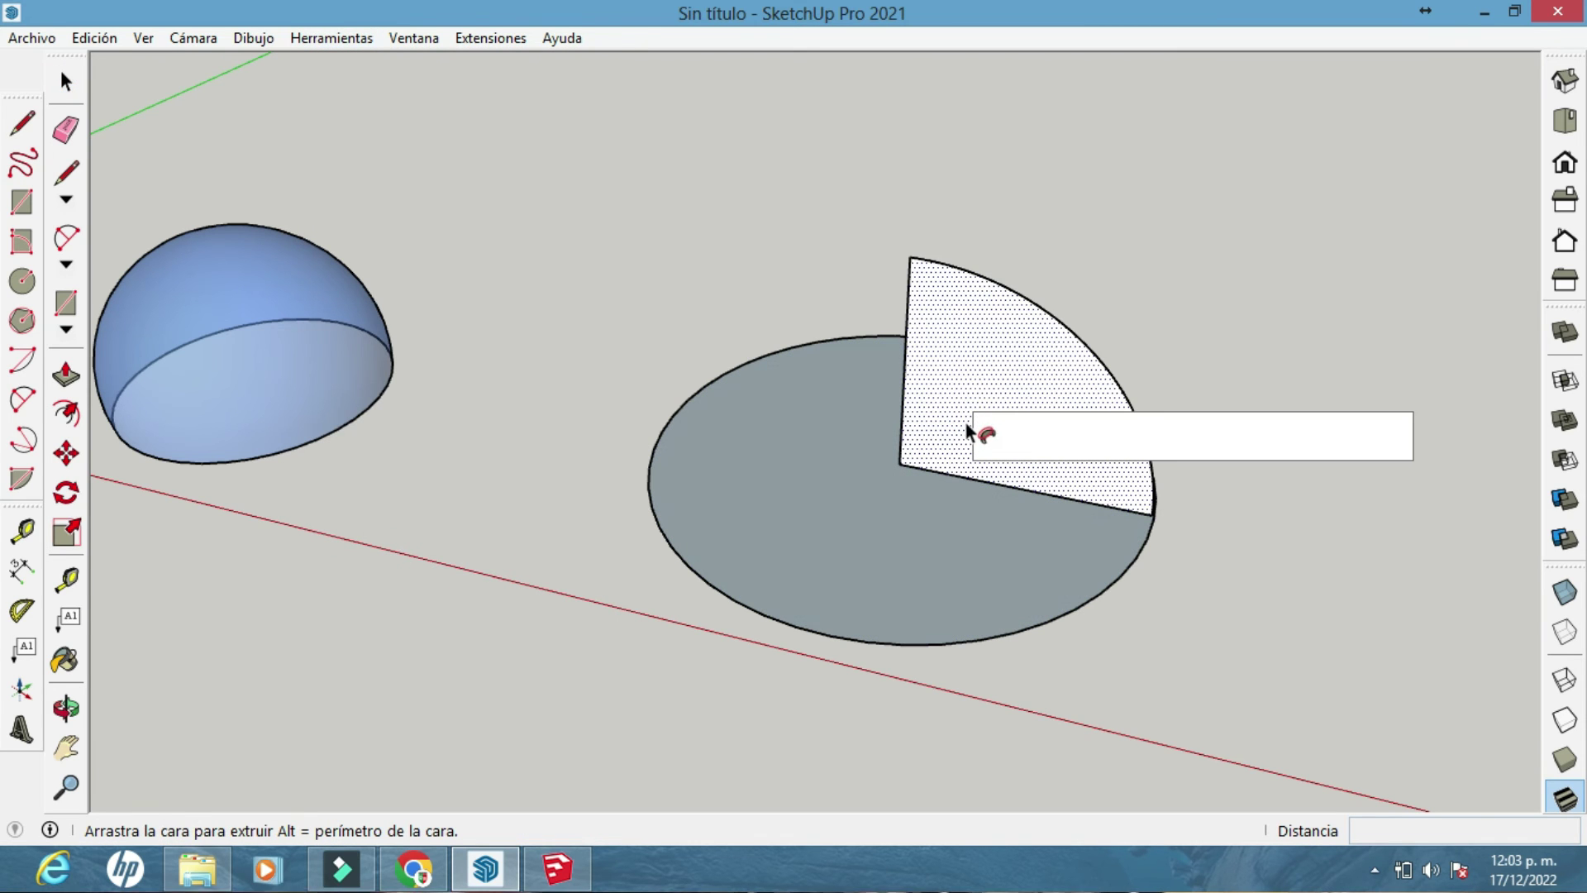
pyautogui.click(1135, 504)
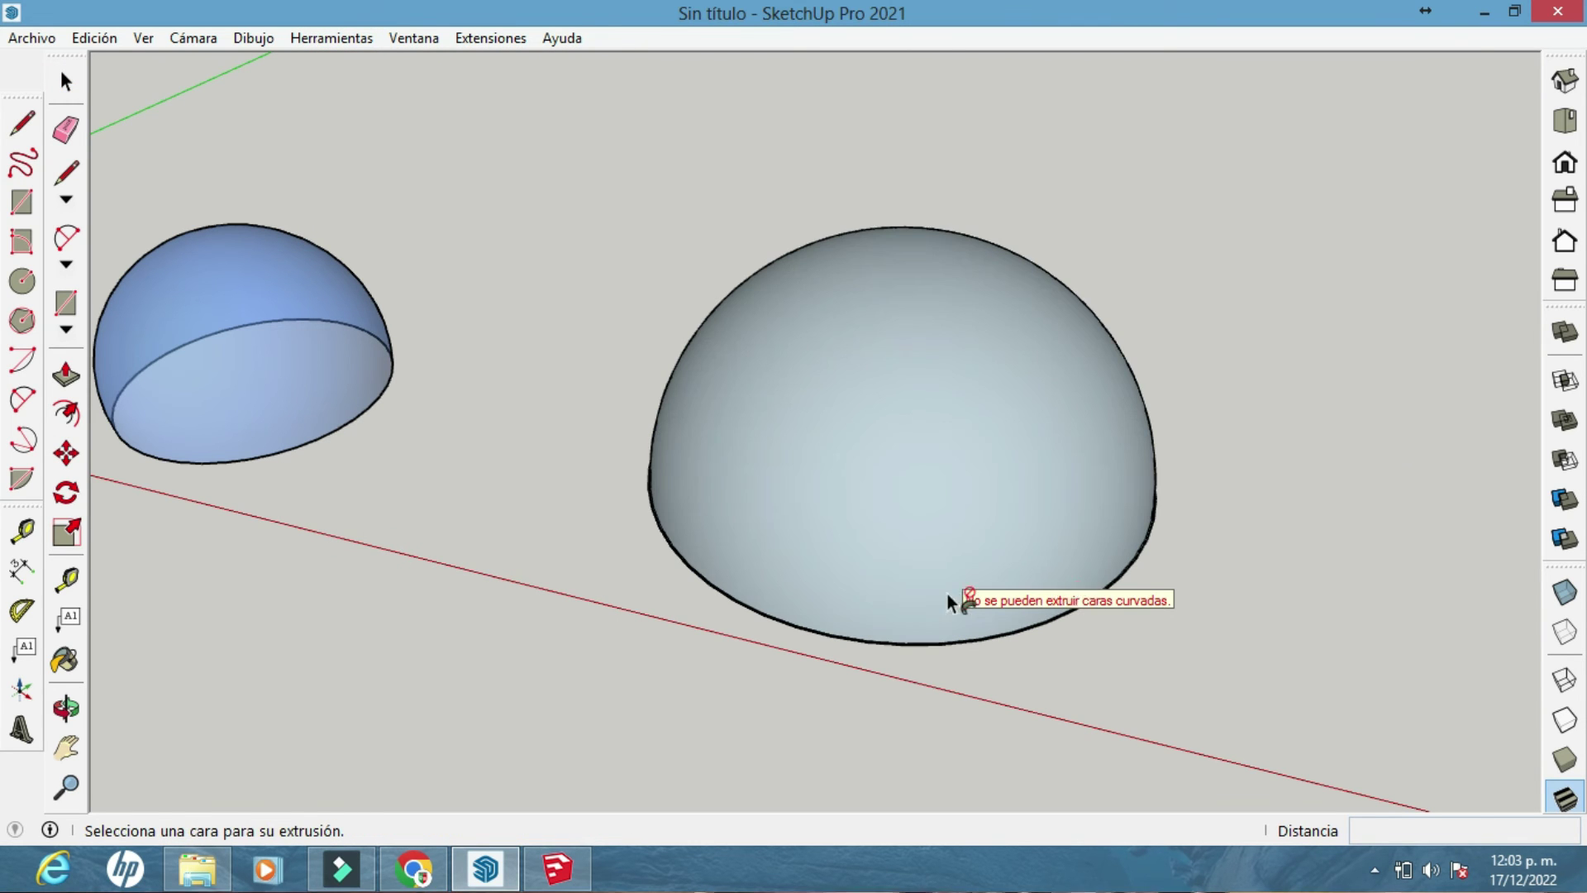
pyautogui.click(66, 82)
# Reverse the faces of the new dome's surface
pyautogui.moveTo(885, 435); pyautogui.dragTo(1049, 522, button='middle')
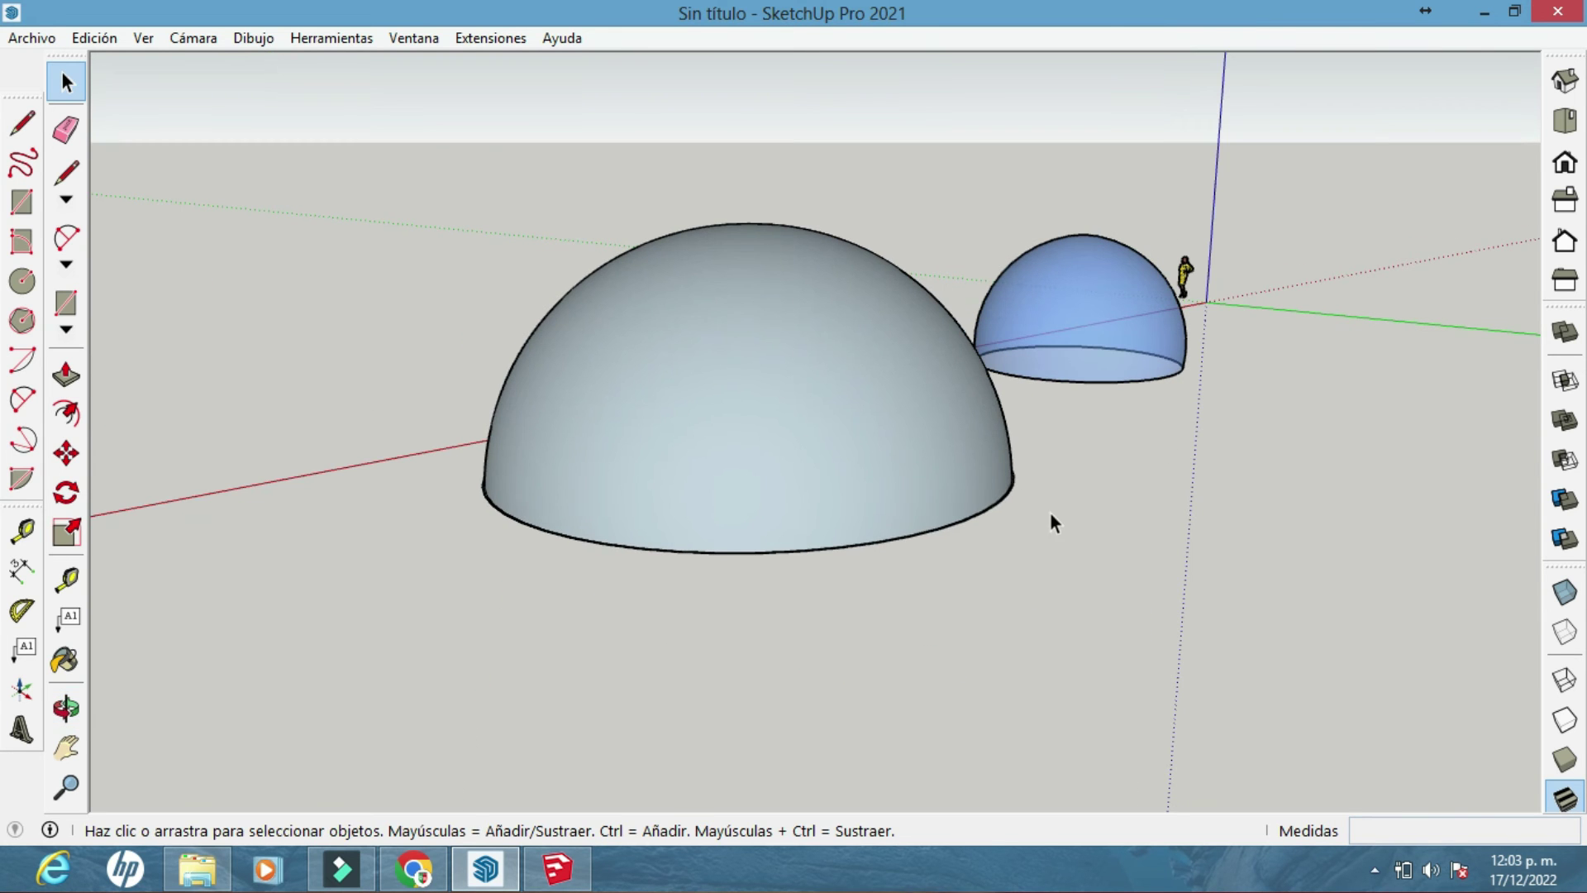
pyautogui.rightClick(770, 369)
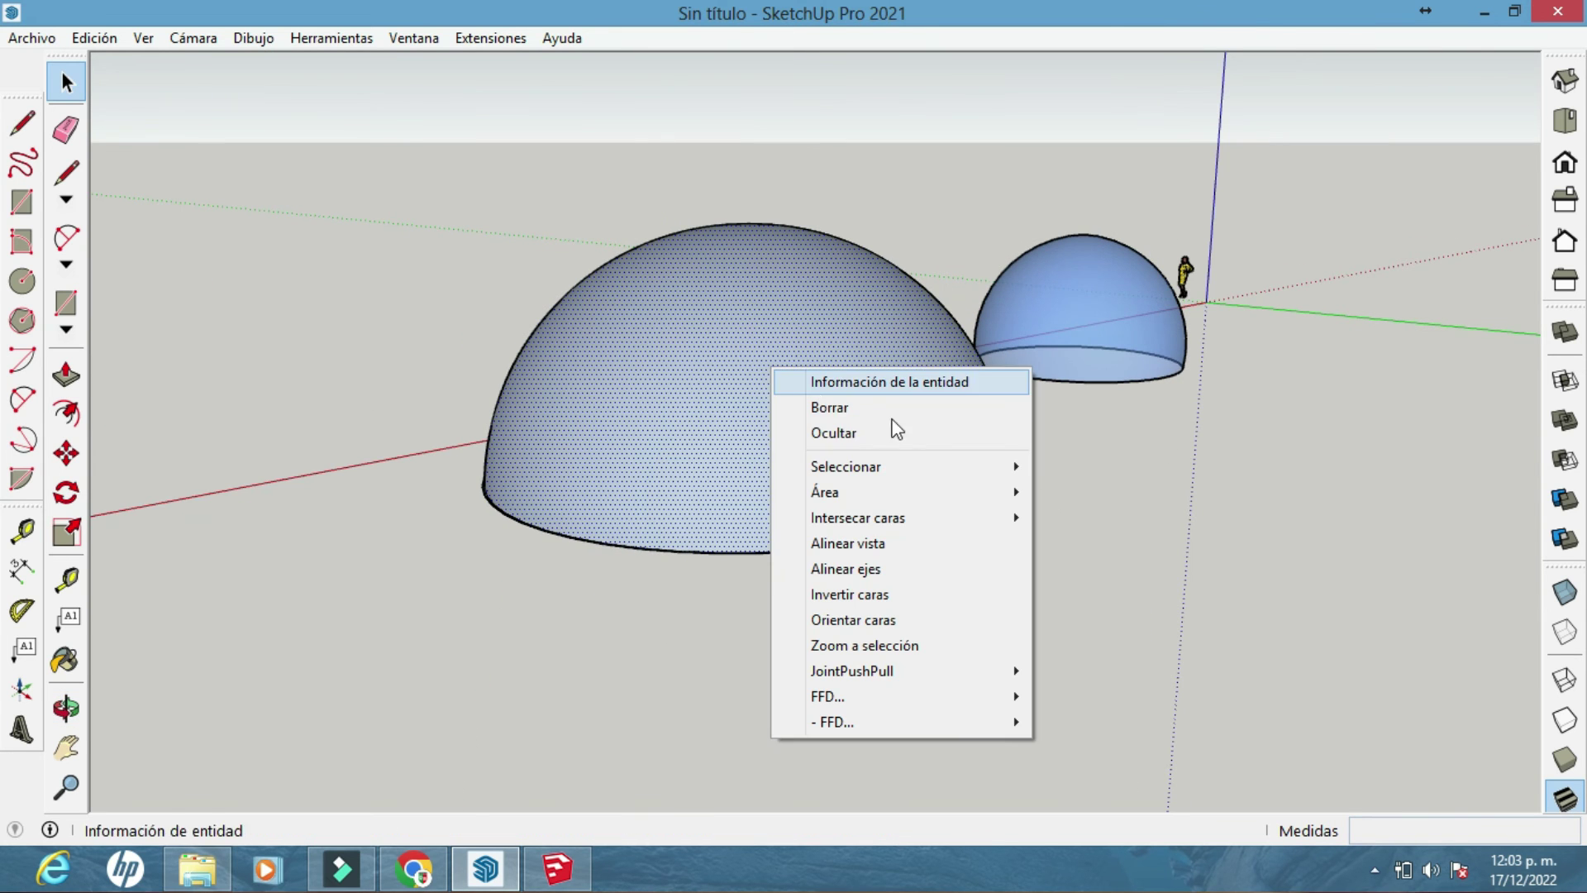
pyautogui.click(885, 593)
pyautogui.moveTo(670, 464); pyautogui.dragTo(1103, 466, button='middle')
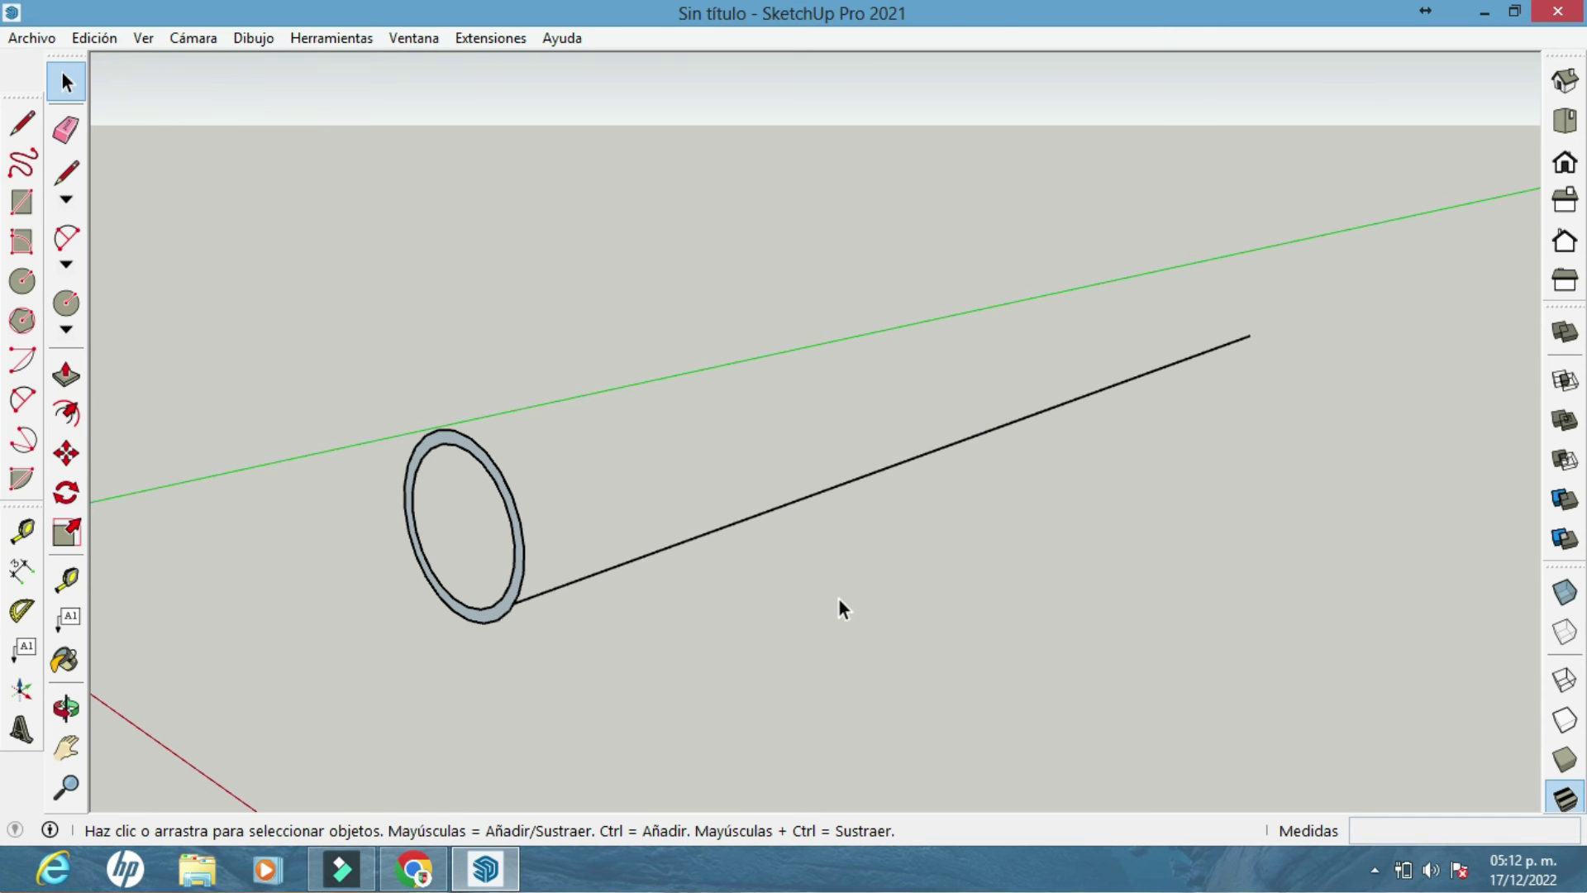
# Assign the shortcut S to the Herramientas/Sígueme function in the SketchUp preferences and accept the change
pyautogui.moveTo(842, 609)
pyautogui.mouseDown(button='middle')
pyautogui.moveTo(723, 606)
pyautogui.moveTo(839, 584)
pyautogui.mouseUp(button='middle')
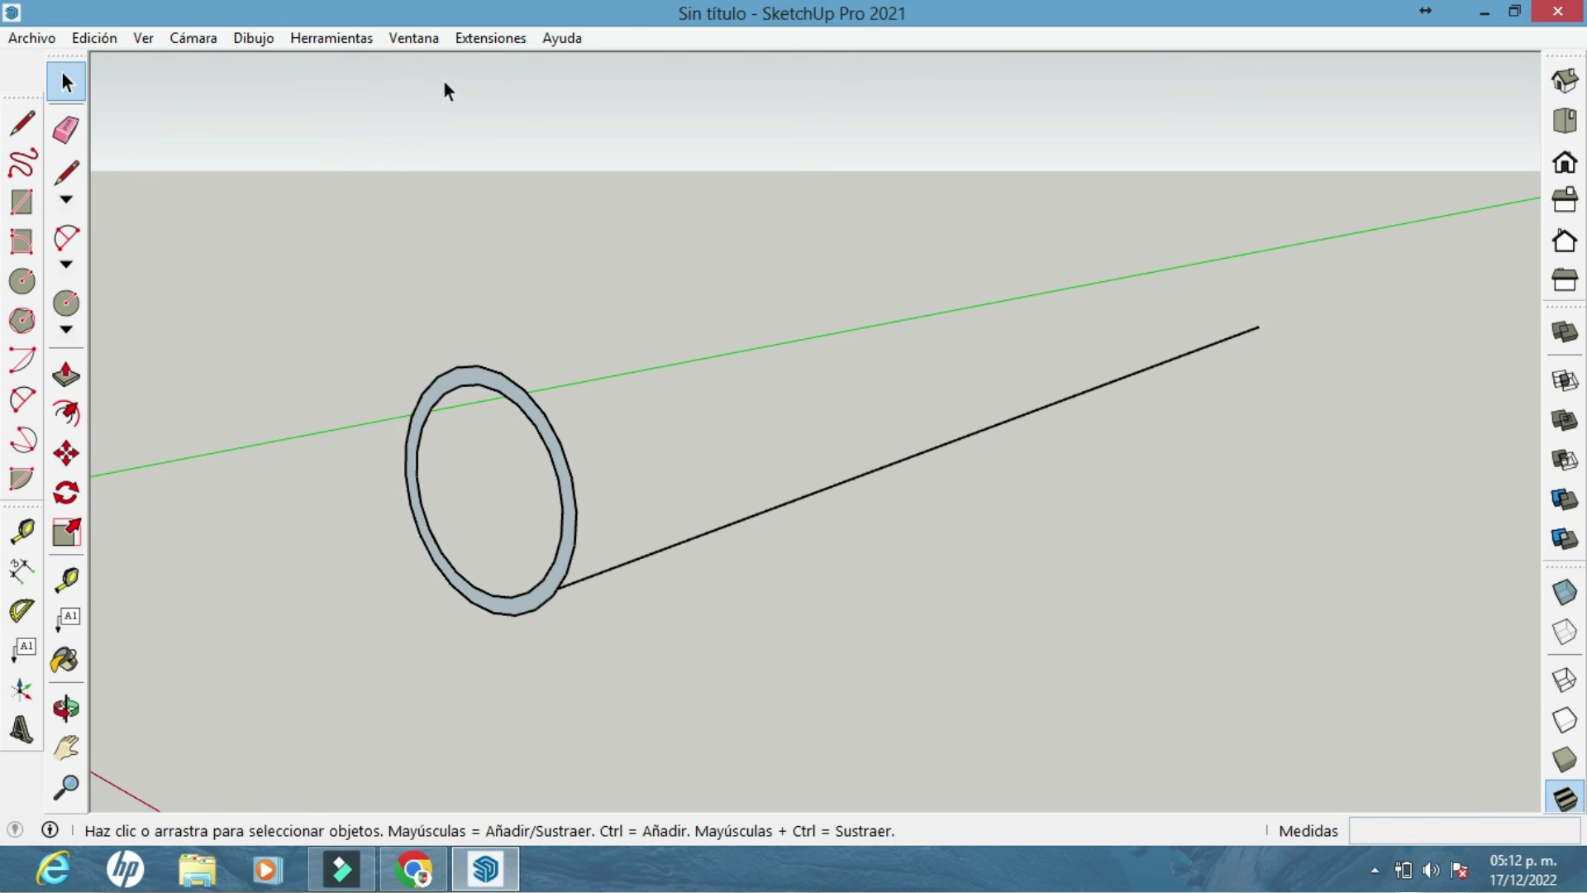
pyautogui.click(408, 45)
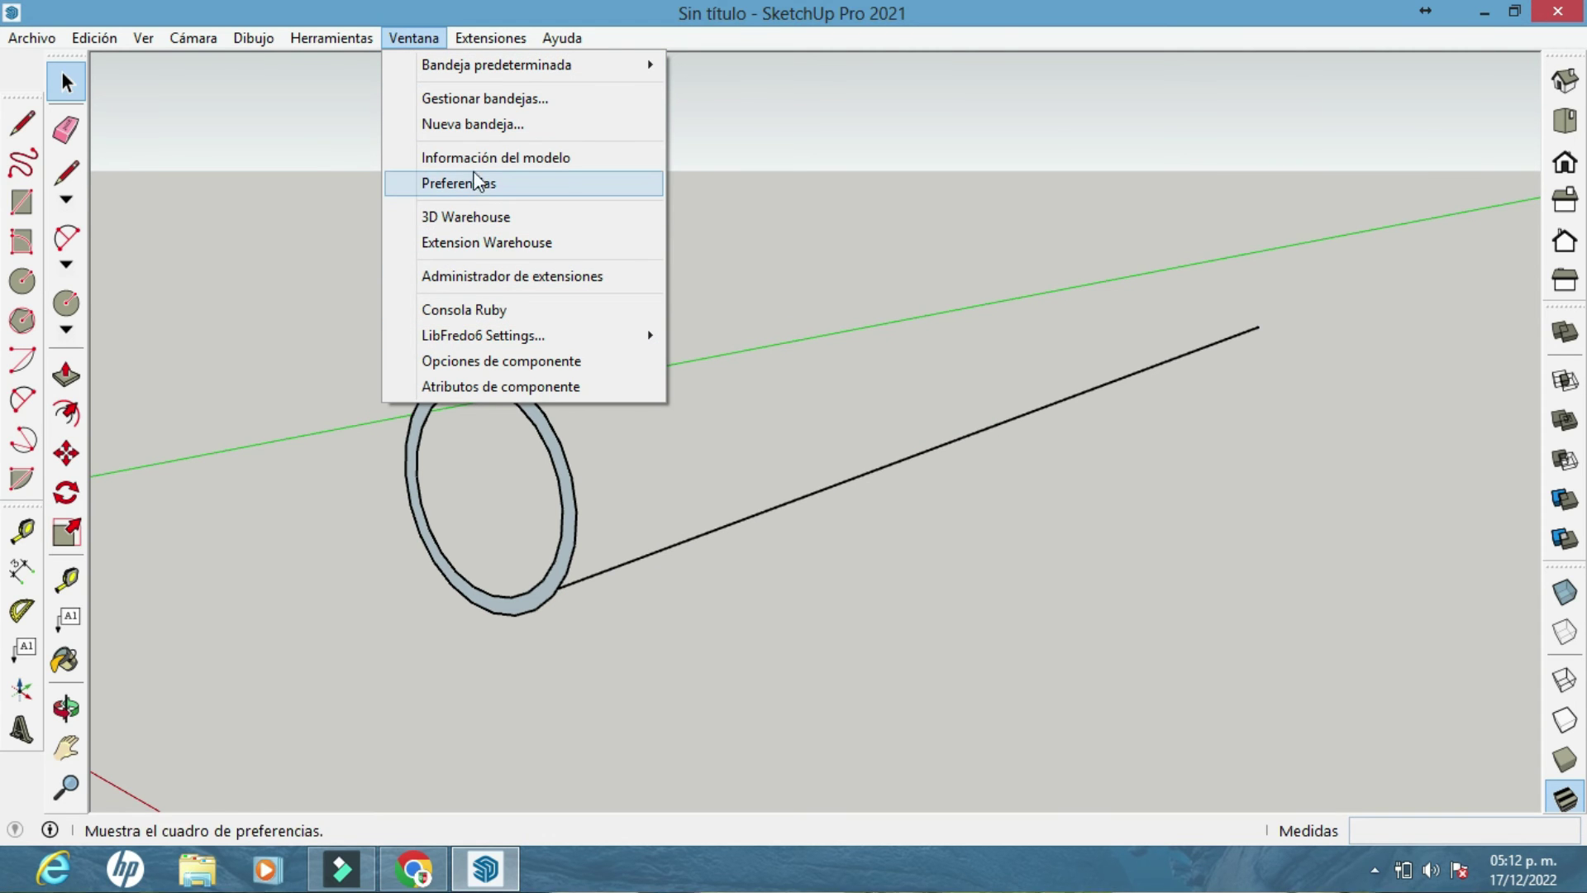
pyautogui.click(471, 202)
pyautogui.moveTo(853, 329); pyautogui.dragTo(881, 465)
pyautogui.click(775, 439)
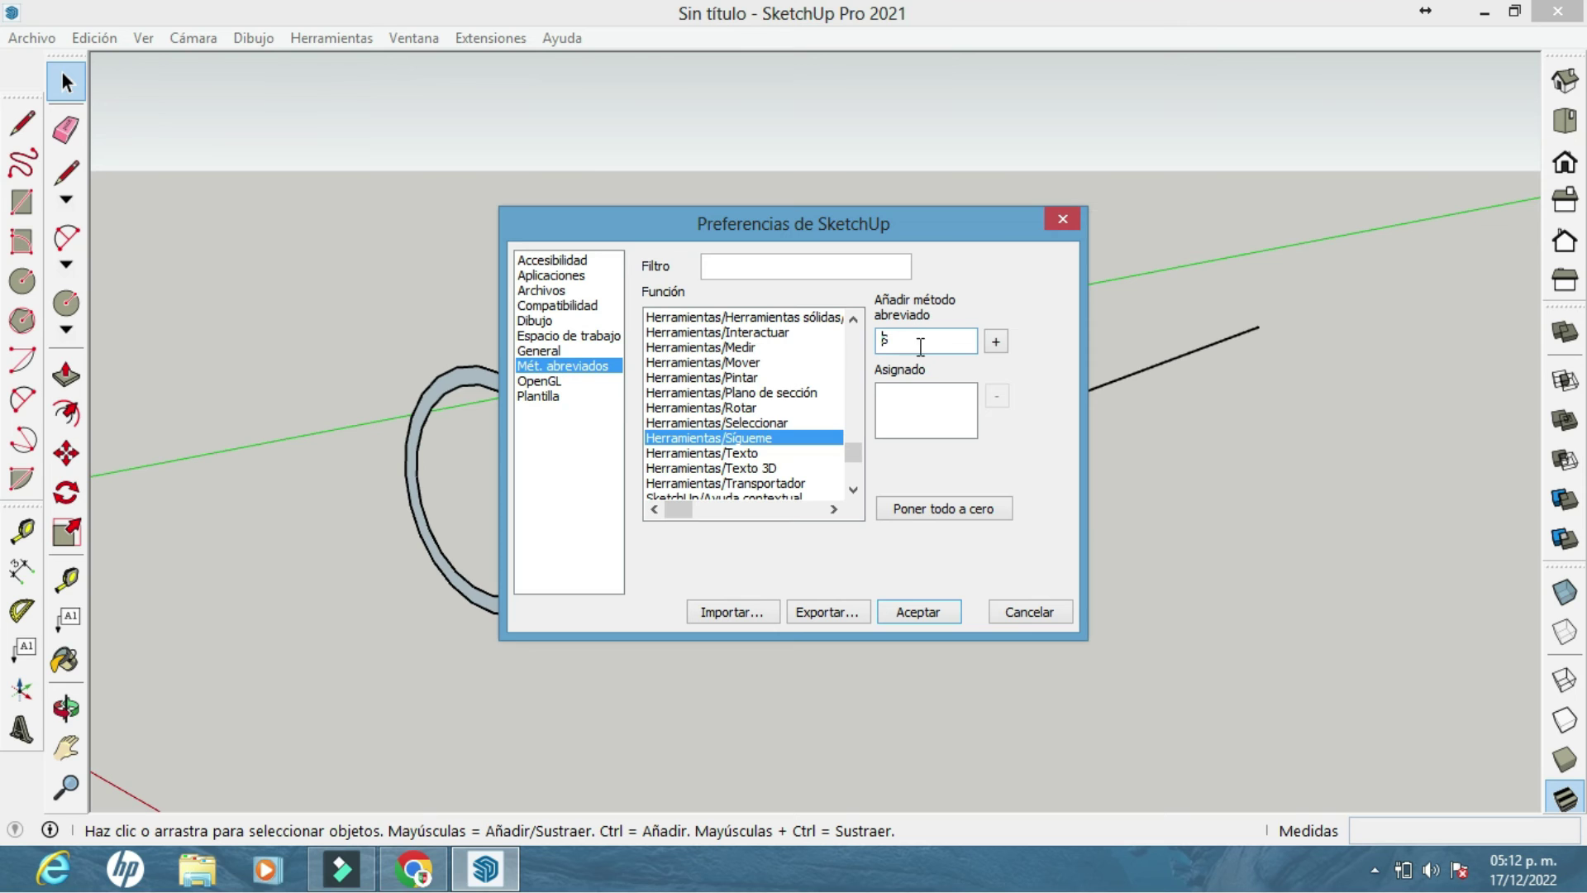
pyautogui.click(996, 344)
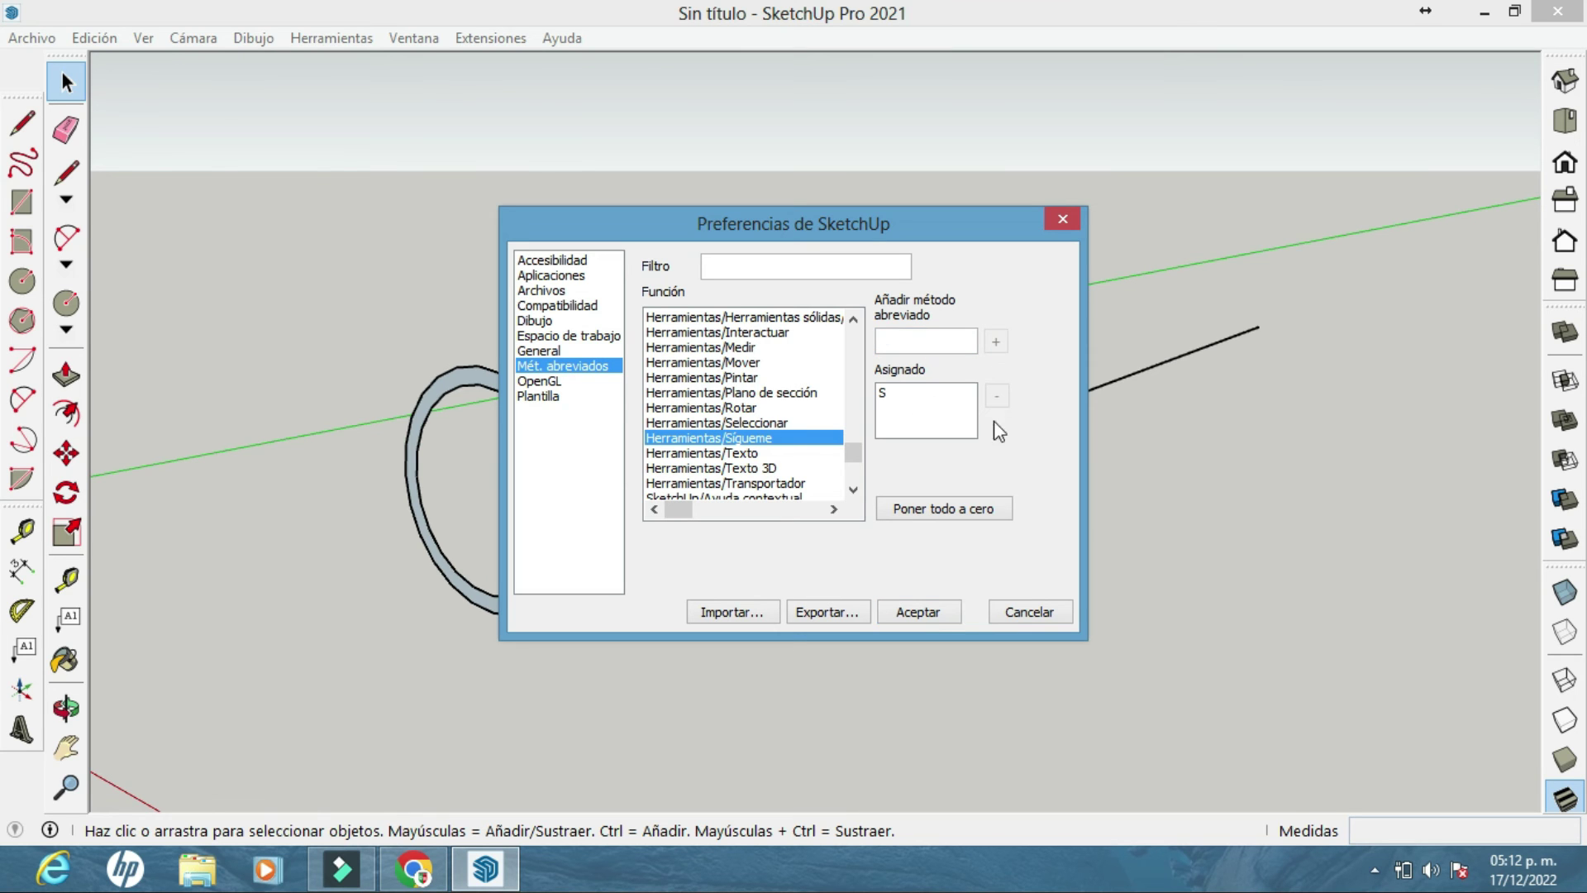
pyautogui.click(918, 611)
pyautogui.moveTo(571, 393); pyautogui.dragTo(536, 421, button='middle')
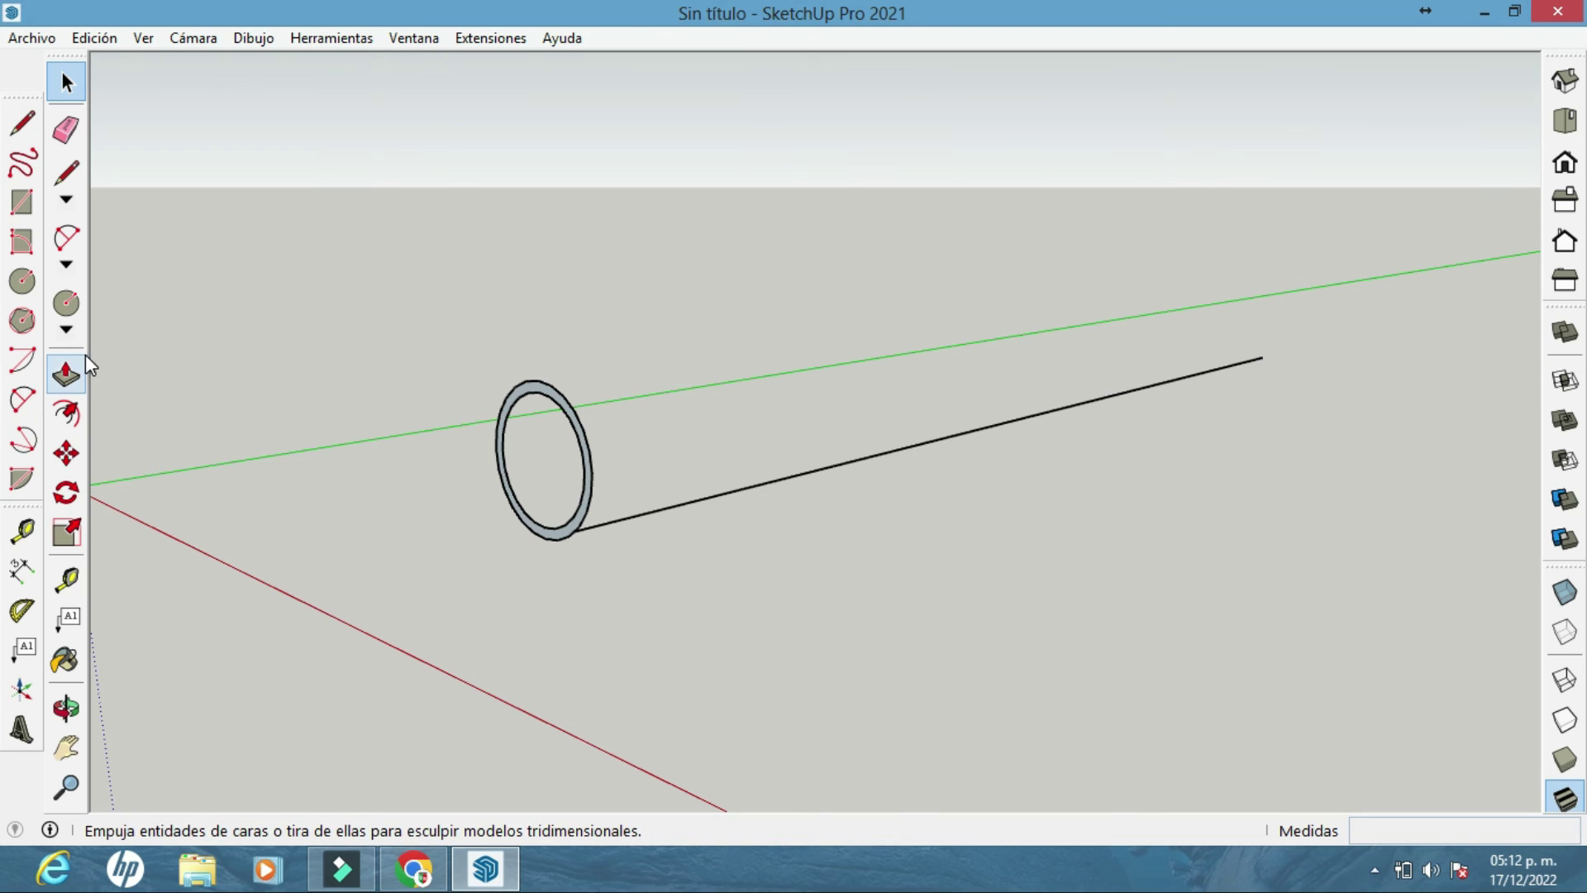
# Sweep the ring profile along the straight line with Follow Me to form a hollow tube
pyautogui.moveTo(656, 489); pyautogui.dragTo(791, 520, button='middle')
pyautogui.click(789, 513)
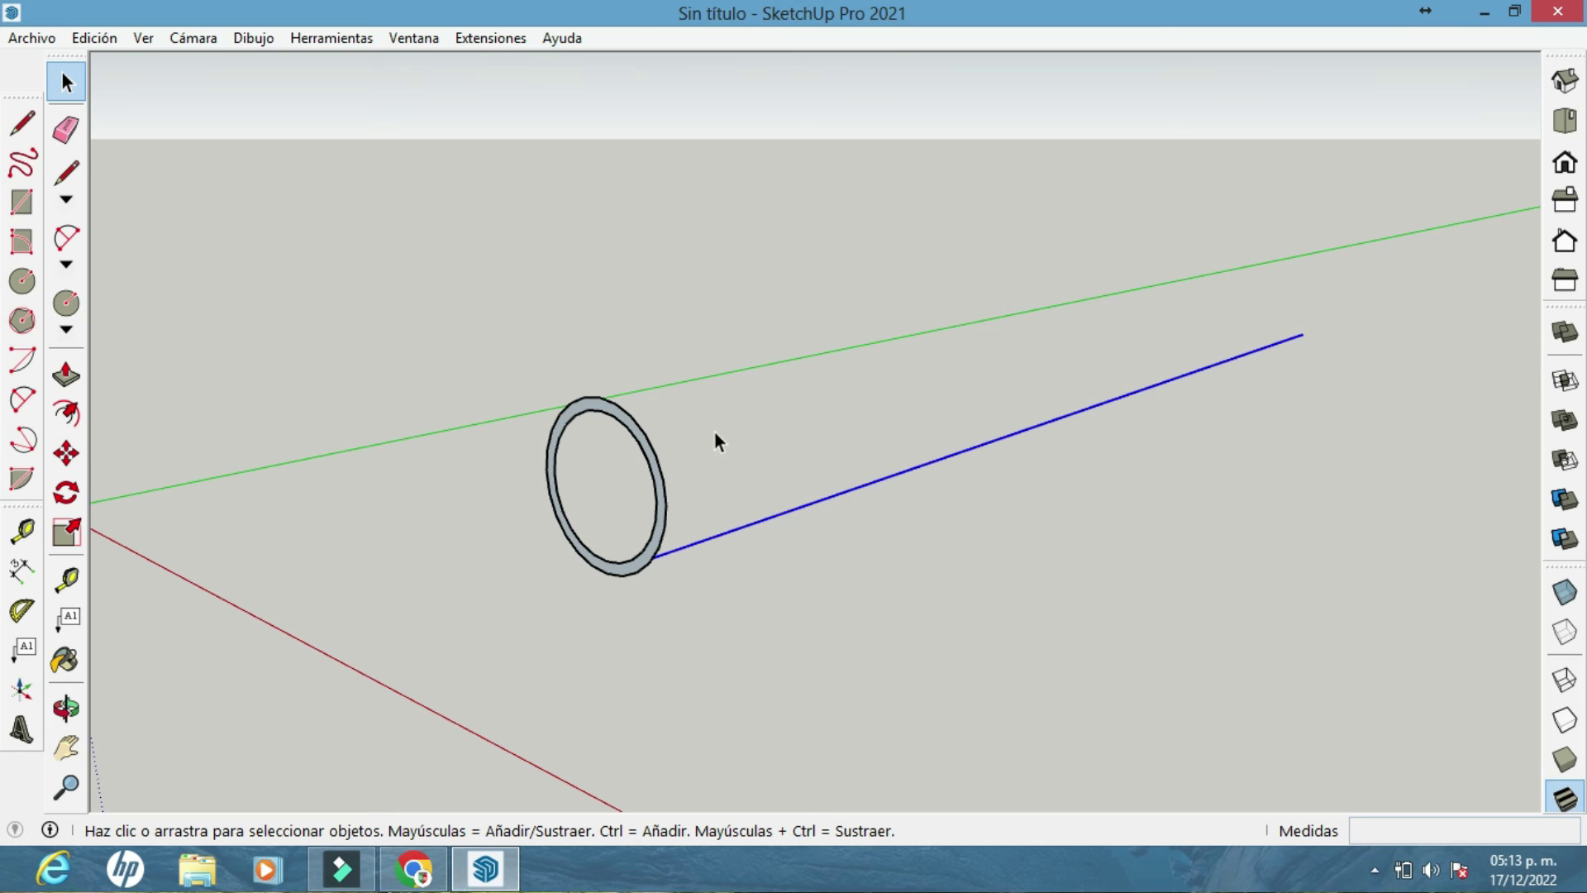
pyautogui.moveTo(716, 439); pyautogui.dragTo(652, 408, button='middle')
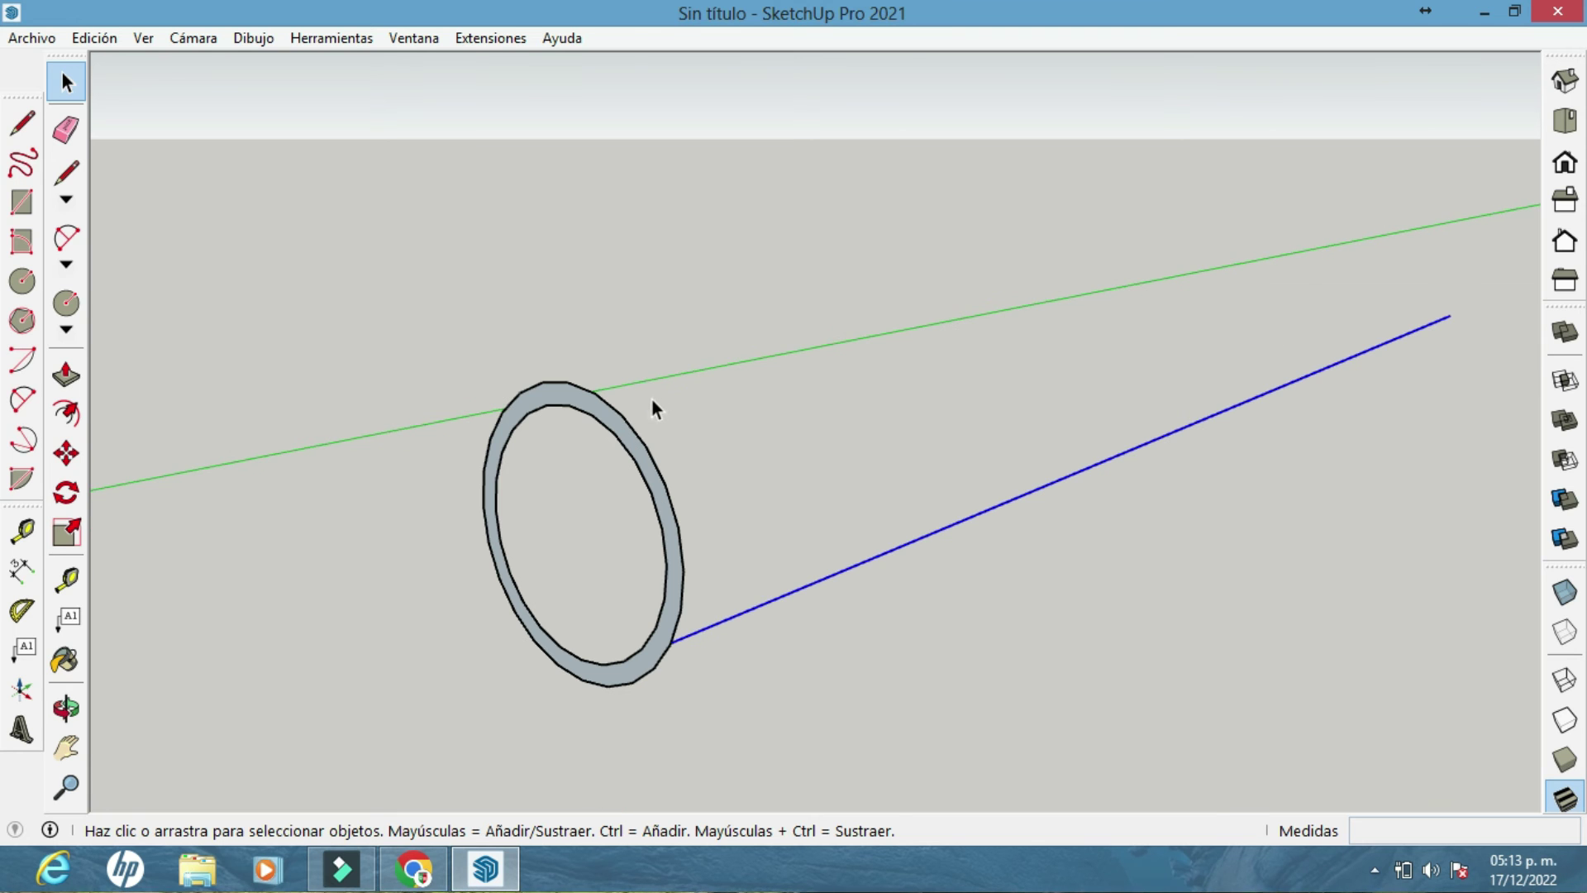
pyautogui.click(568, 407)
pyautogui.moveTo(567, 408); pyautogui.dragTo(884, 573, button='middle')
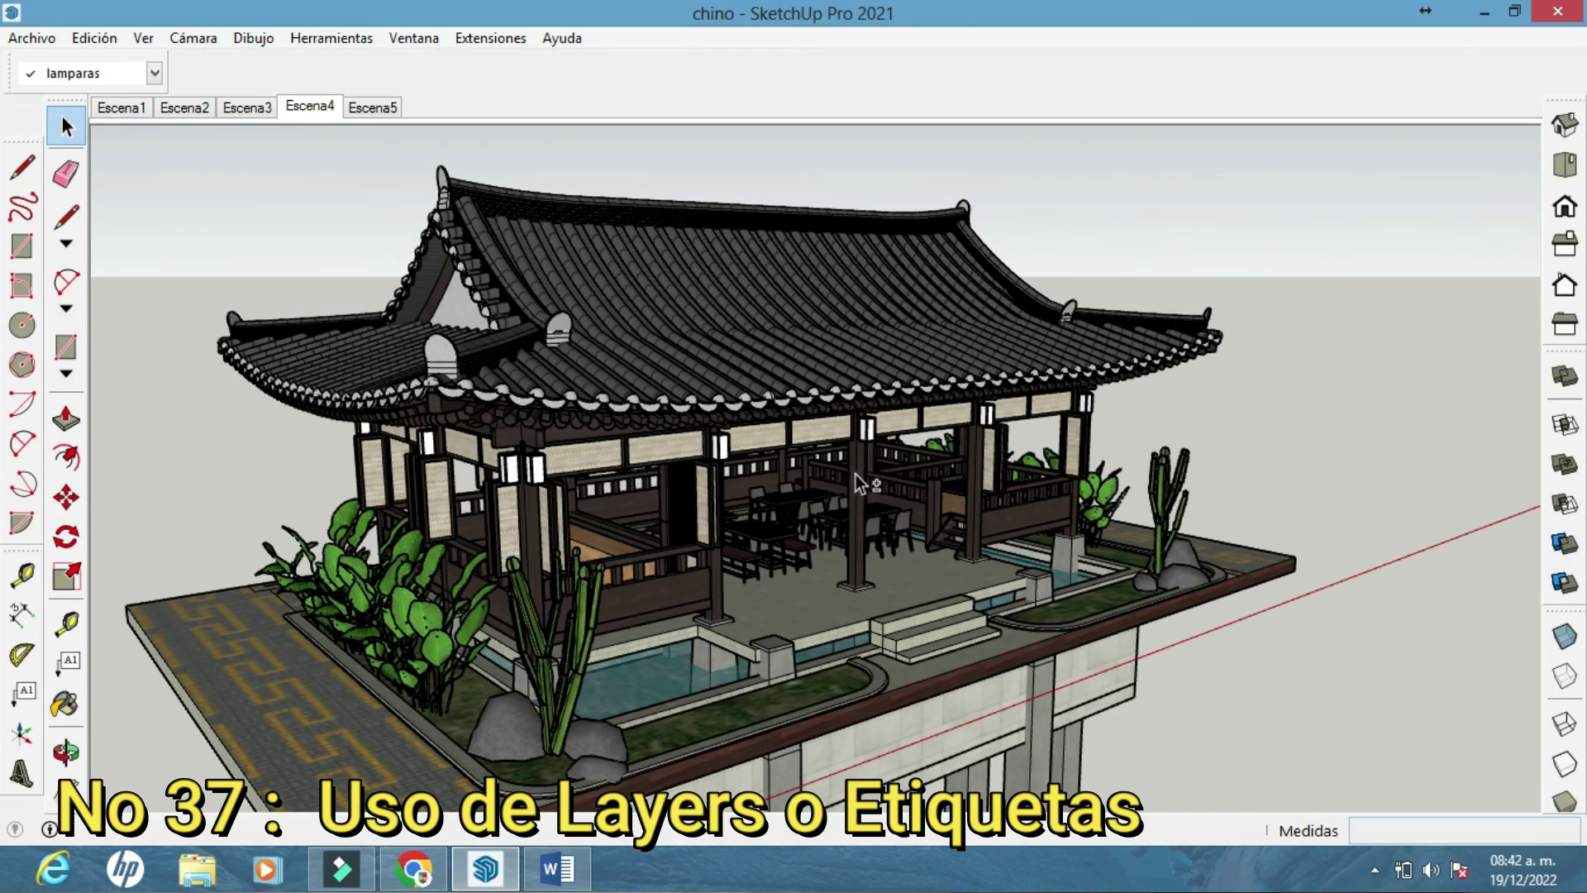
# Examine the Chinese pavilion model from outside and inside, including its dining area and roof
pyautogui.moveTo(672, 521); pyautogui.dragTo(748, 522, button='middle')
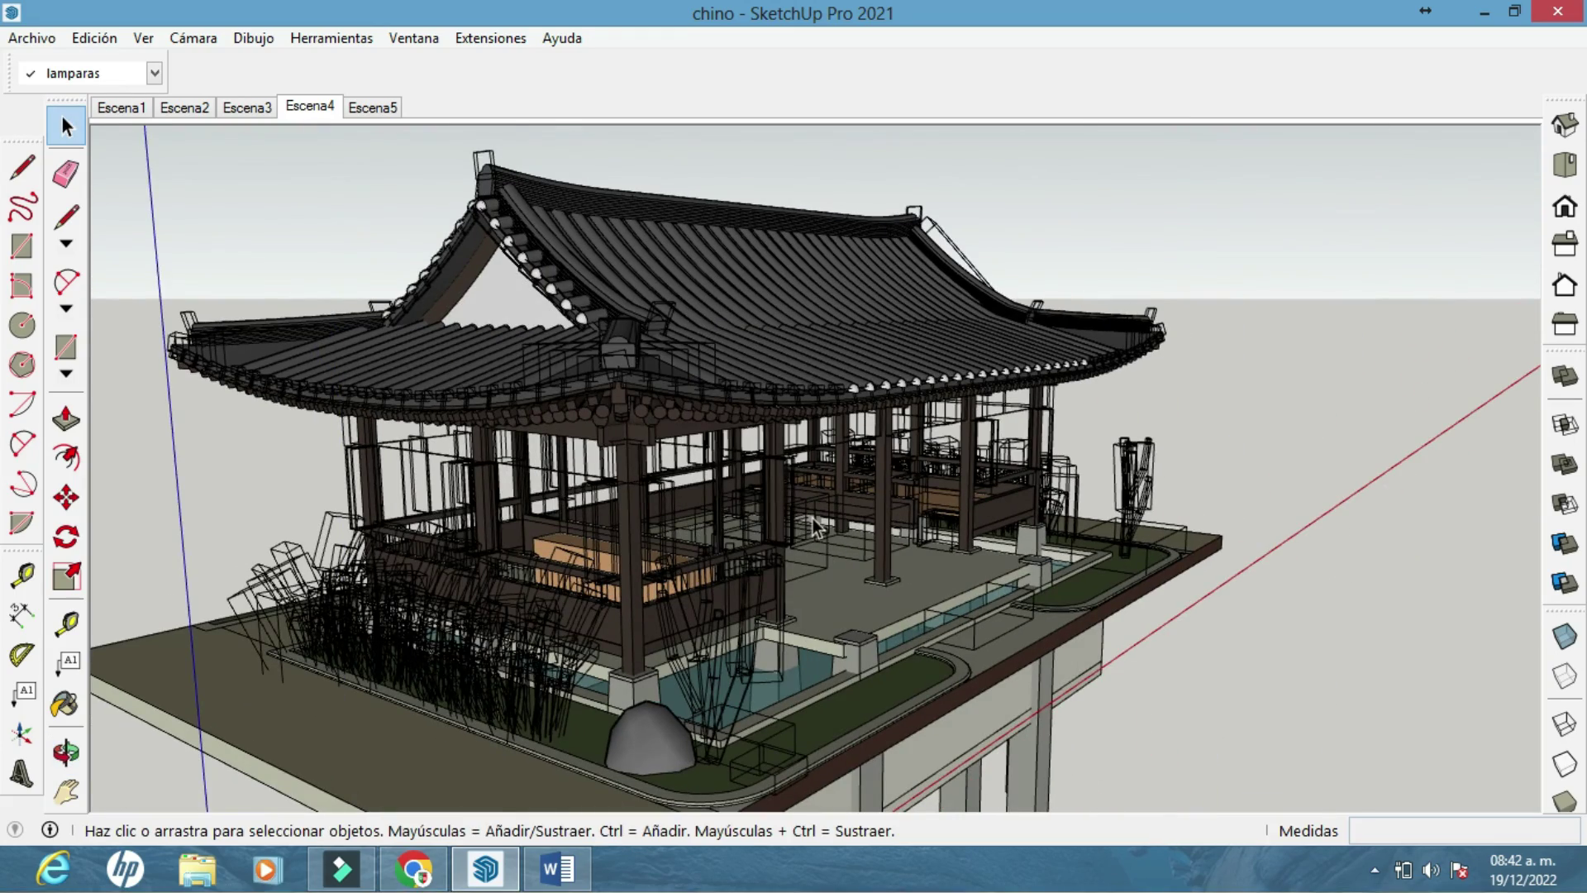
pyautogui.scroll(10, 814, 524)
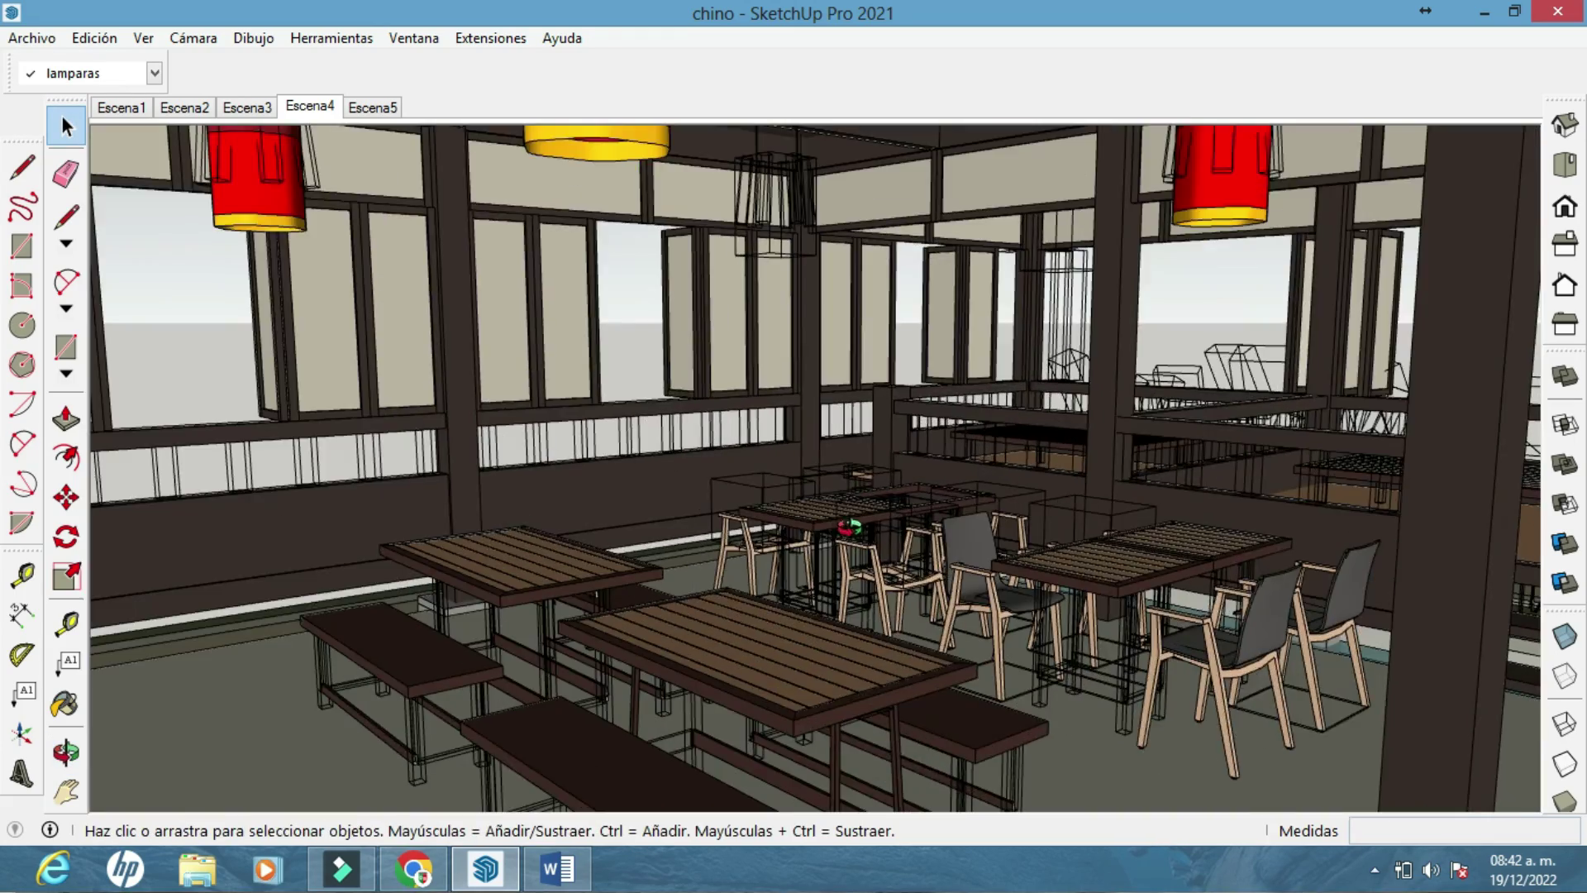
pyautogui.moveTo(849, 526); pyautogui.dragTo(781, 426, button='middle')
pyautogui.scroll(-6, 785, 429)
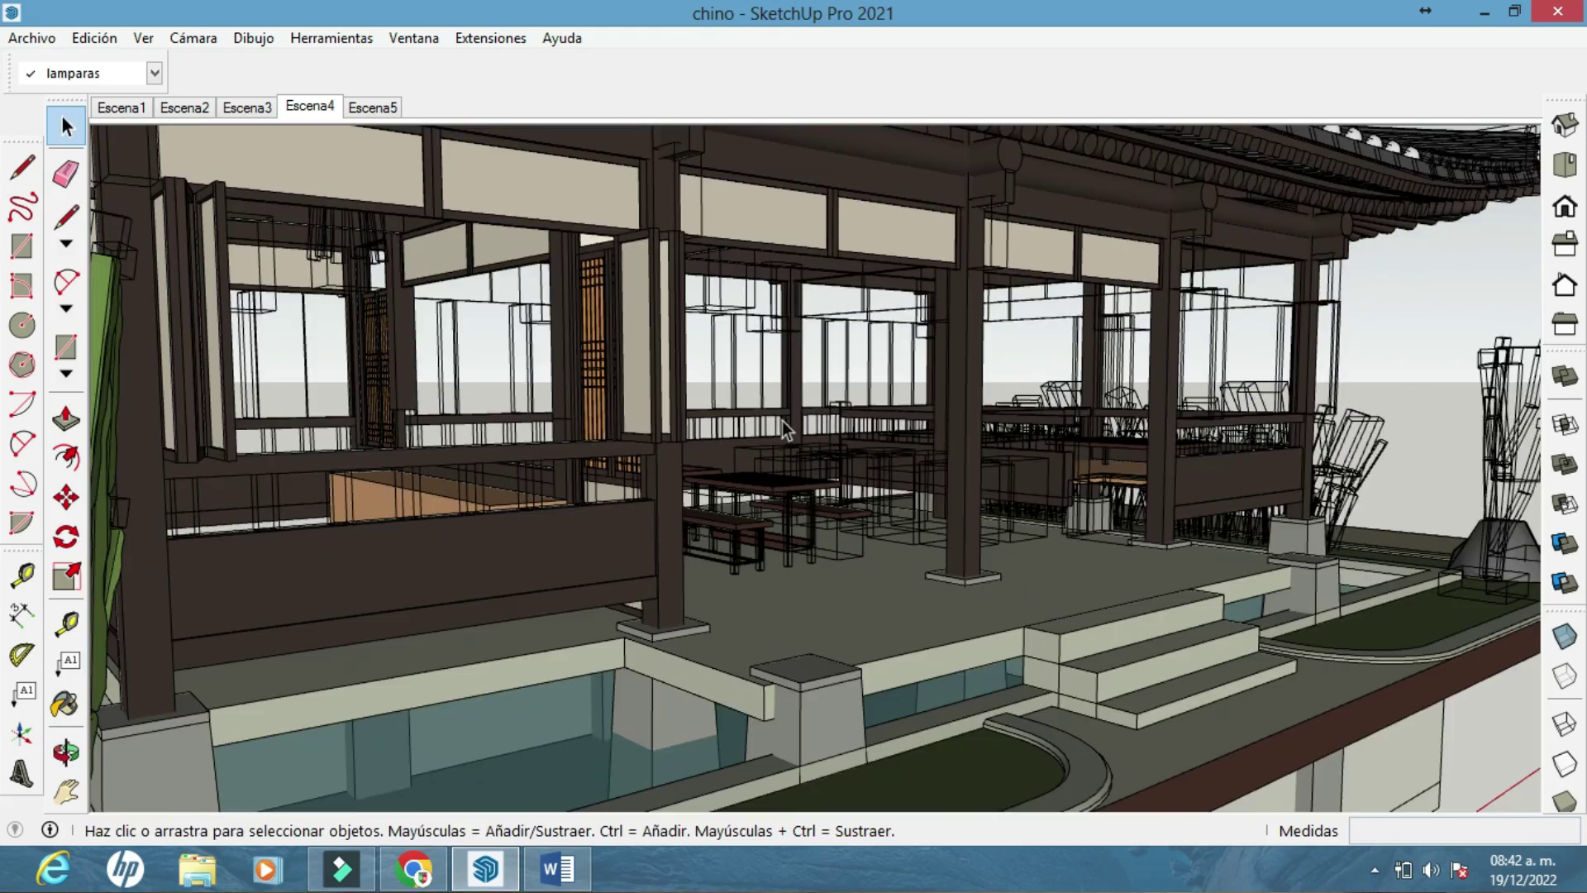
pyautogui.scroll(-10, 785, 429)
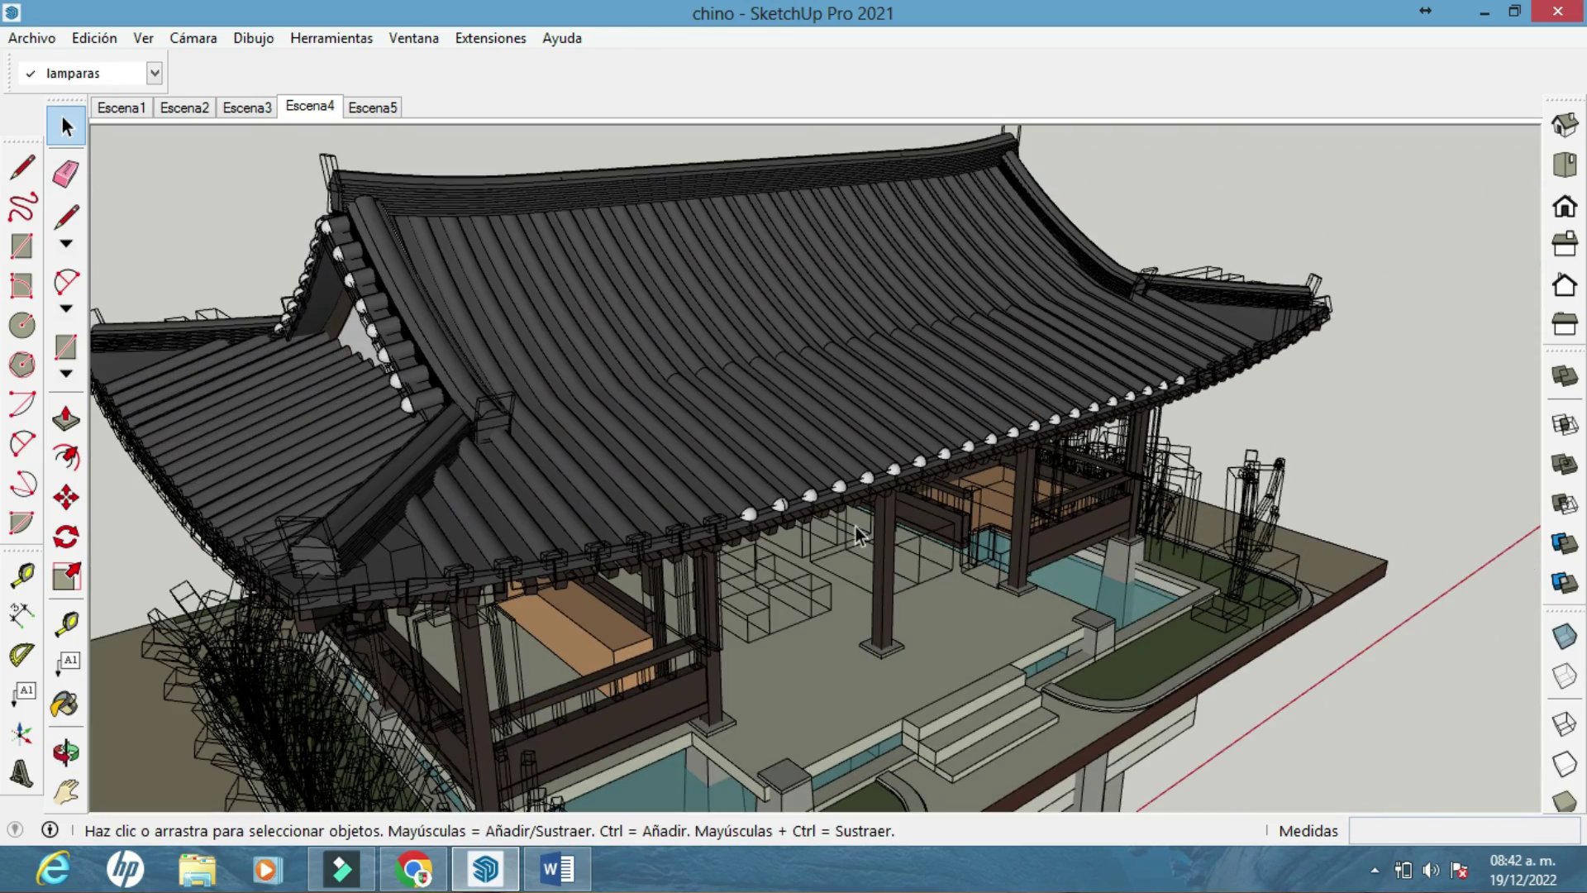
pyautogui.scroll(-3, 860, 535)
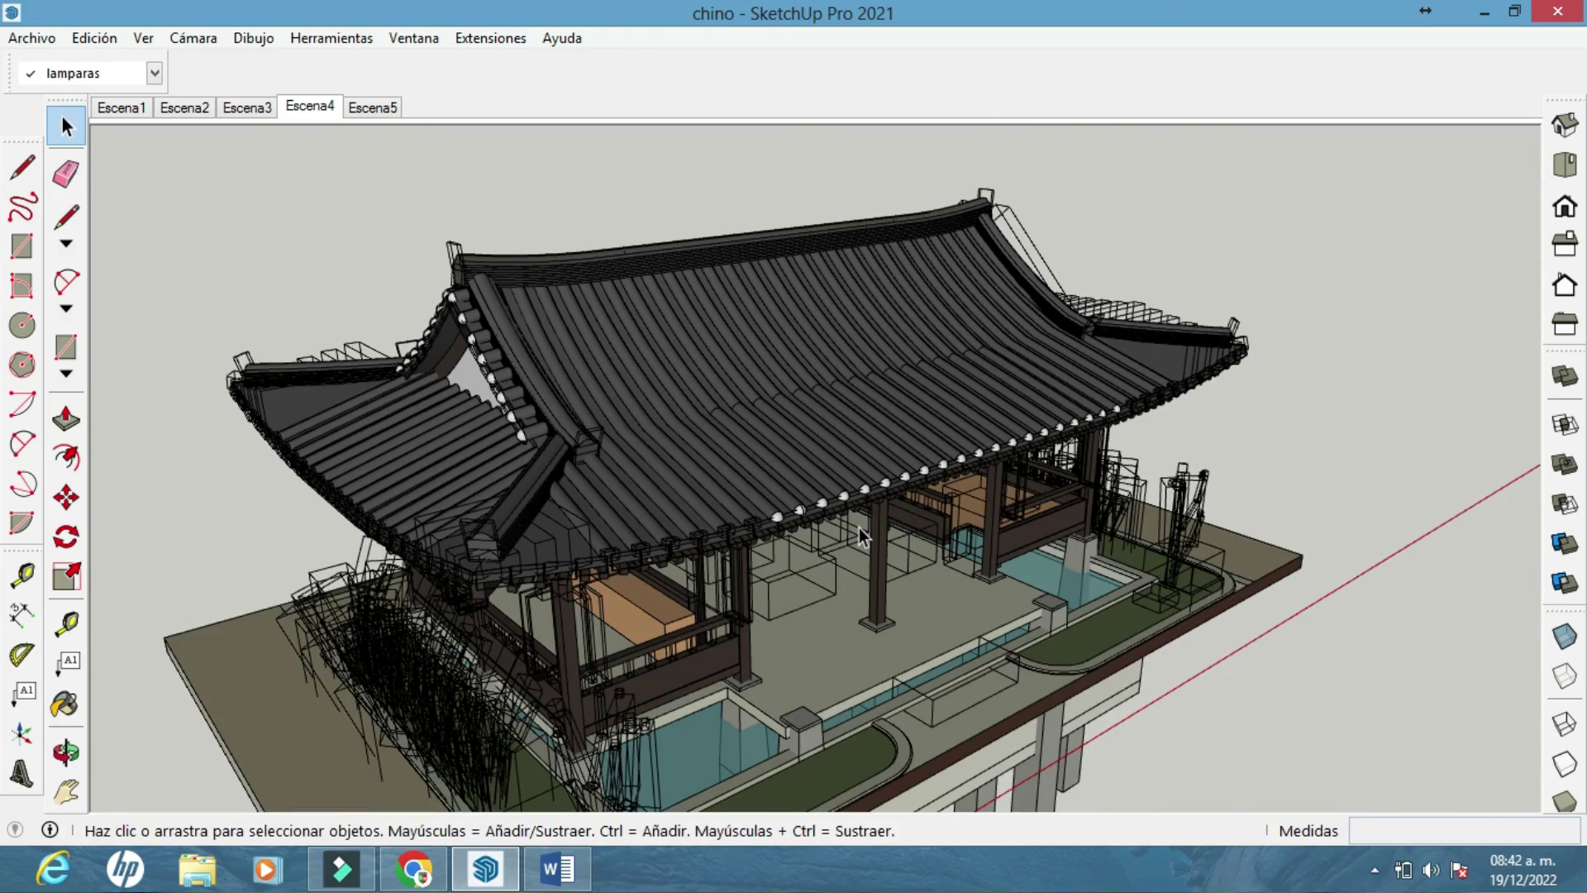
# Select the tiled roof, create a tag named techo1, and filter the tag list by techo to highlight it
pyautogui.click(977, 326)
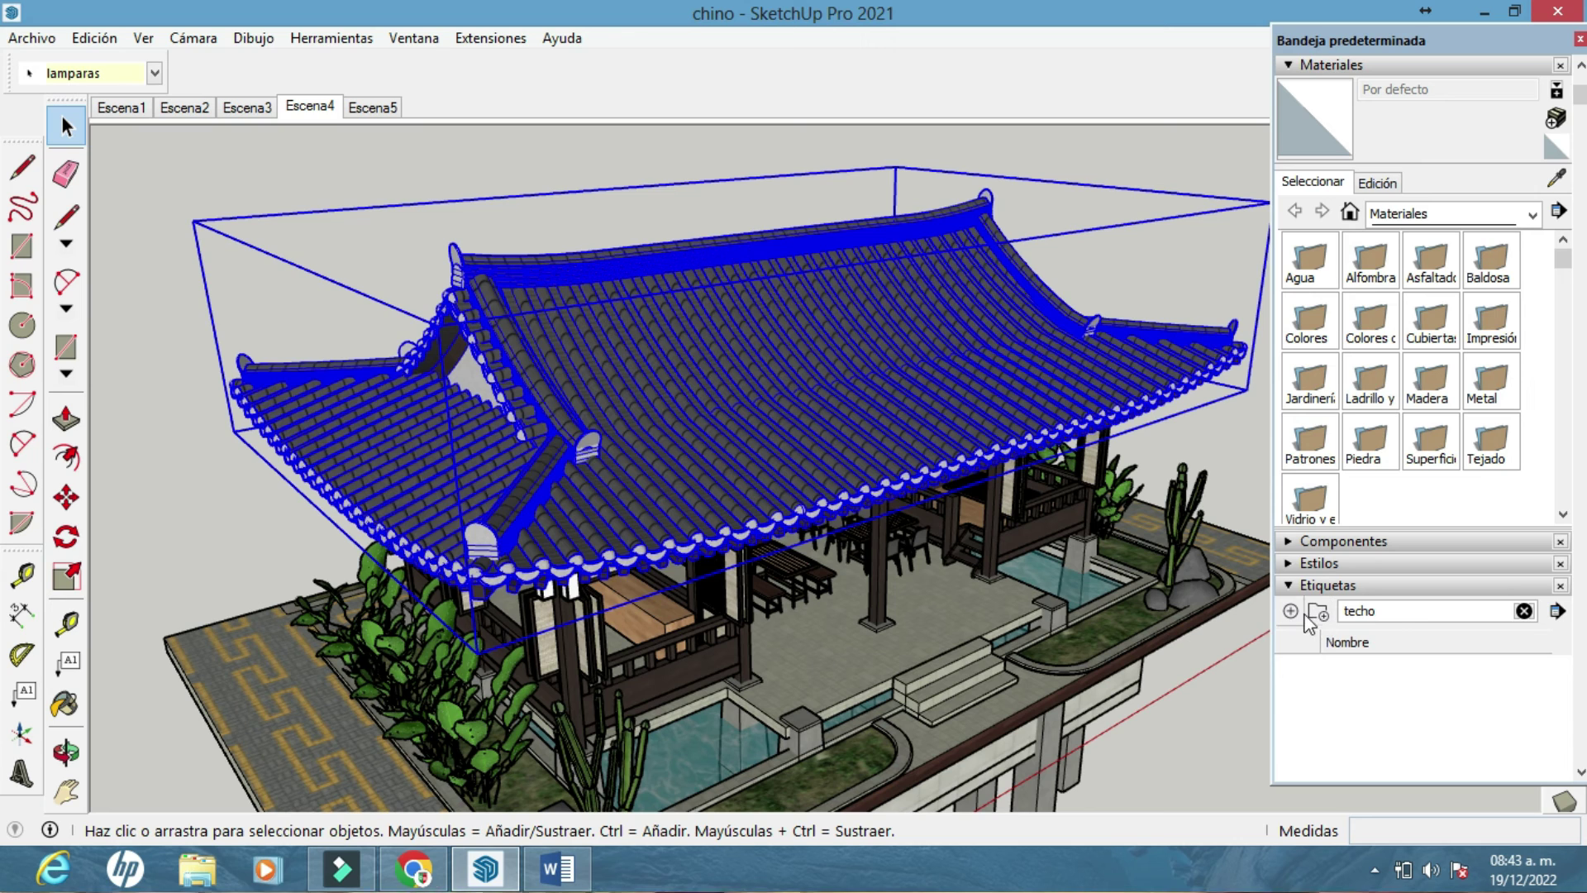
pyautogui.click(1290, 611)
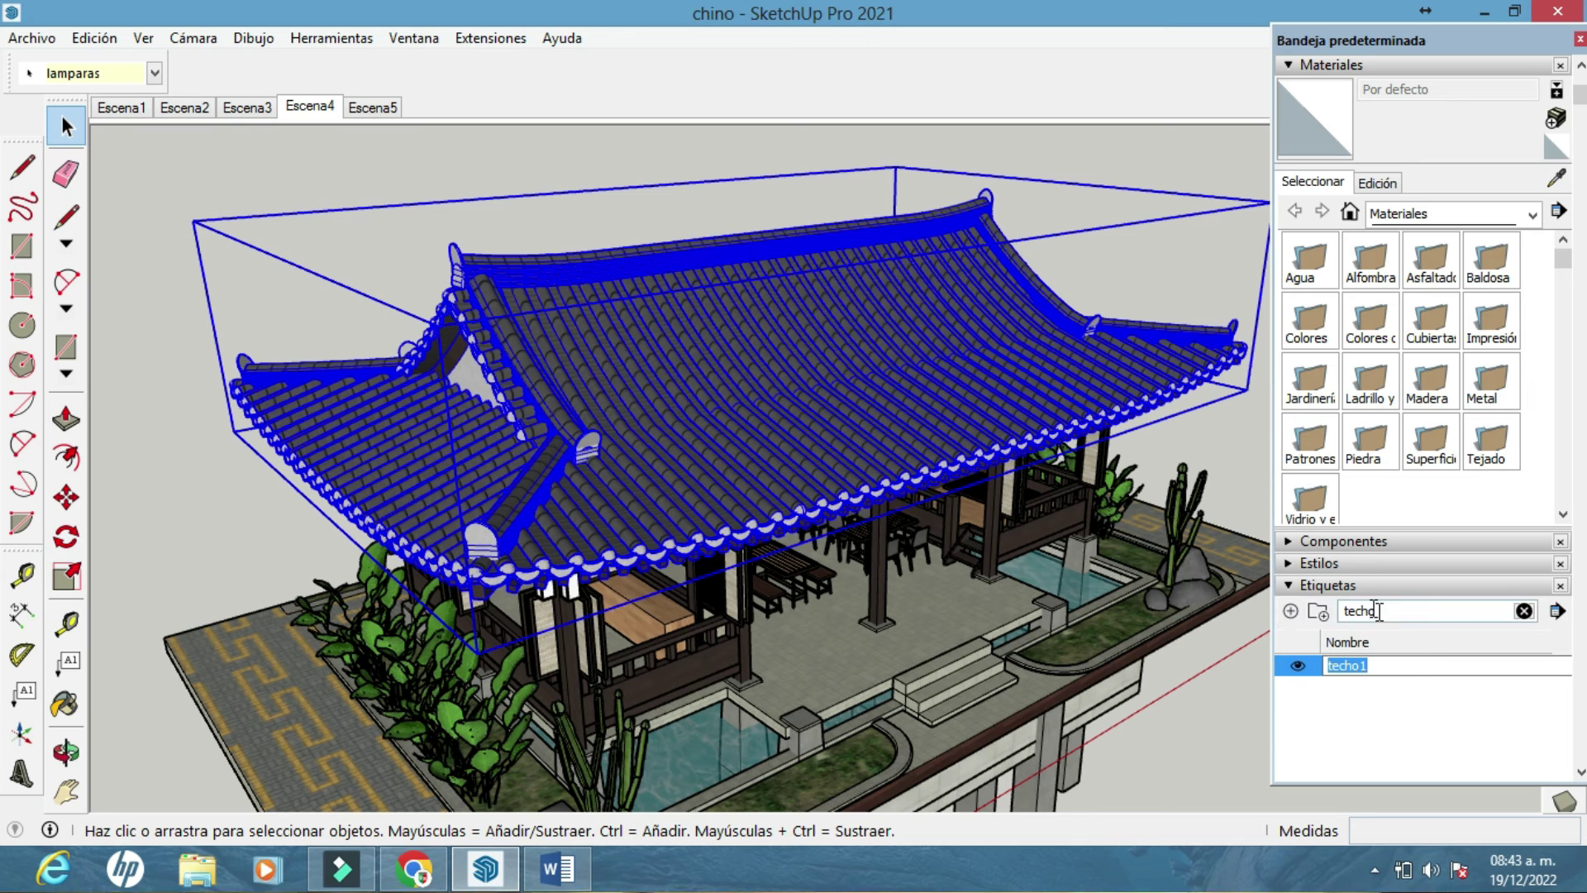
pyautogui.click(1379, 611)
pyautogui.press('BackSpace')
pyautogui.press('BackSpace')
pyautogui.press('BackSpace')
pyautogui.press('BackSpace')
pyautogui.press('BackSpace')
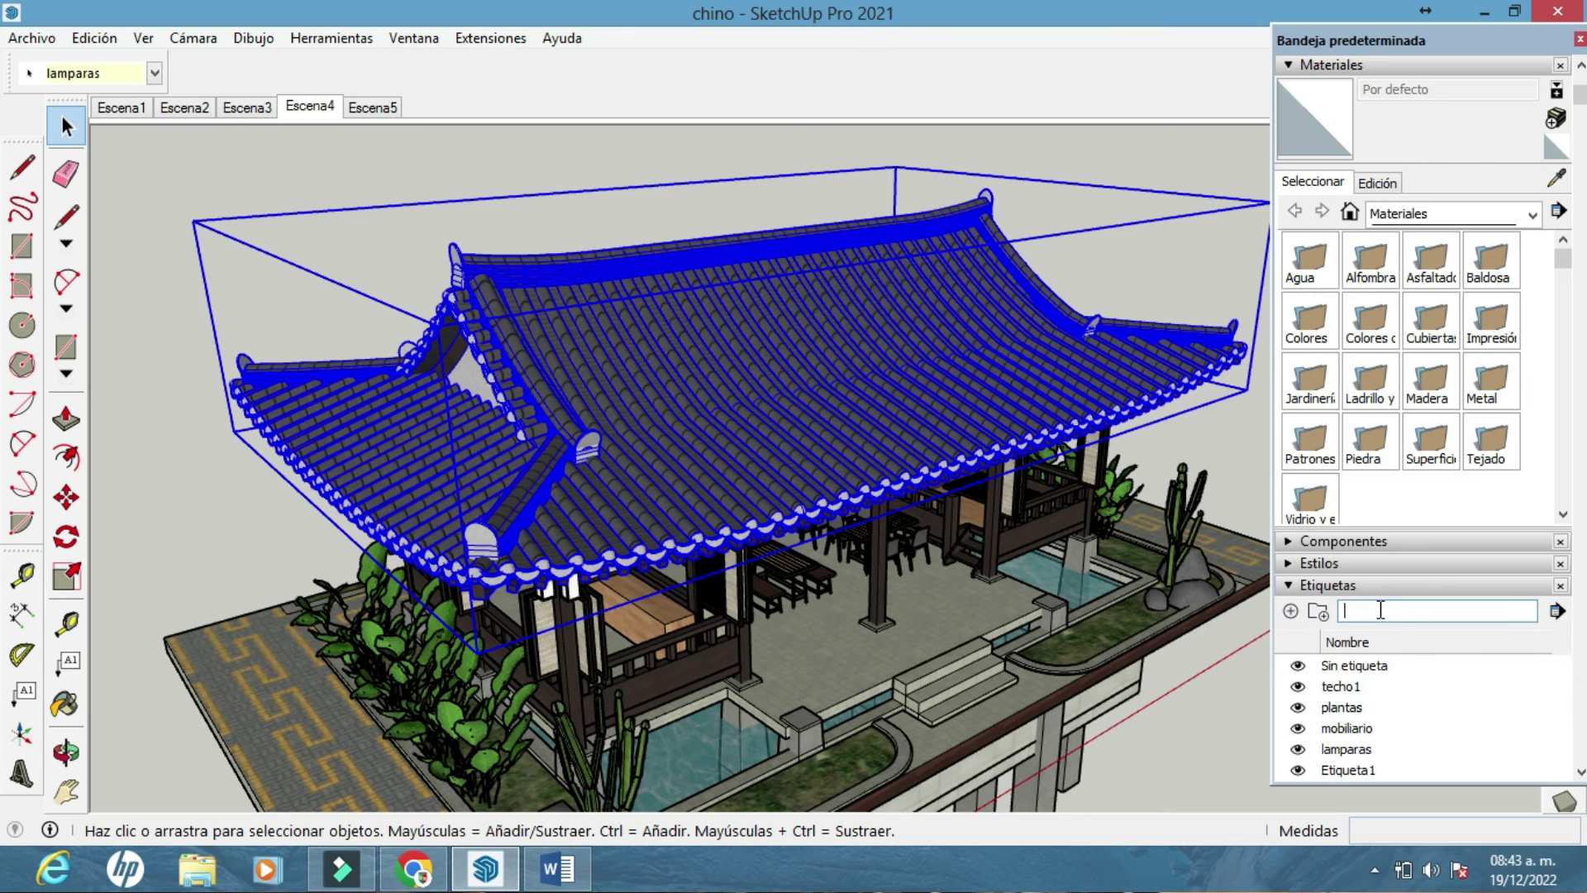
pyautogui.write('techo')
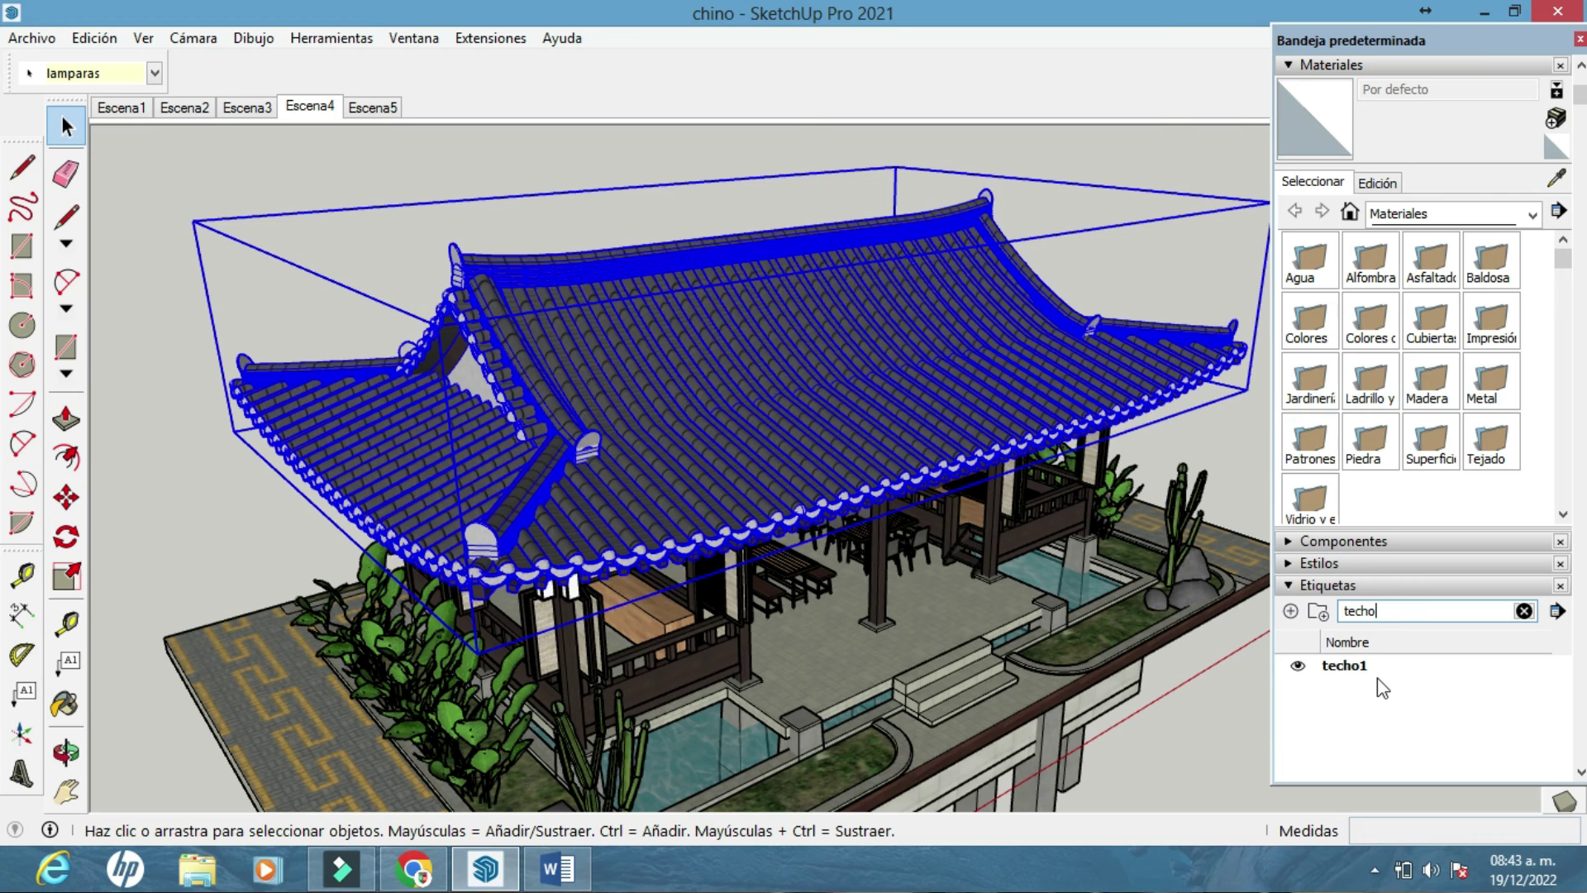
pyautogui.click(1376, 668)
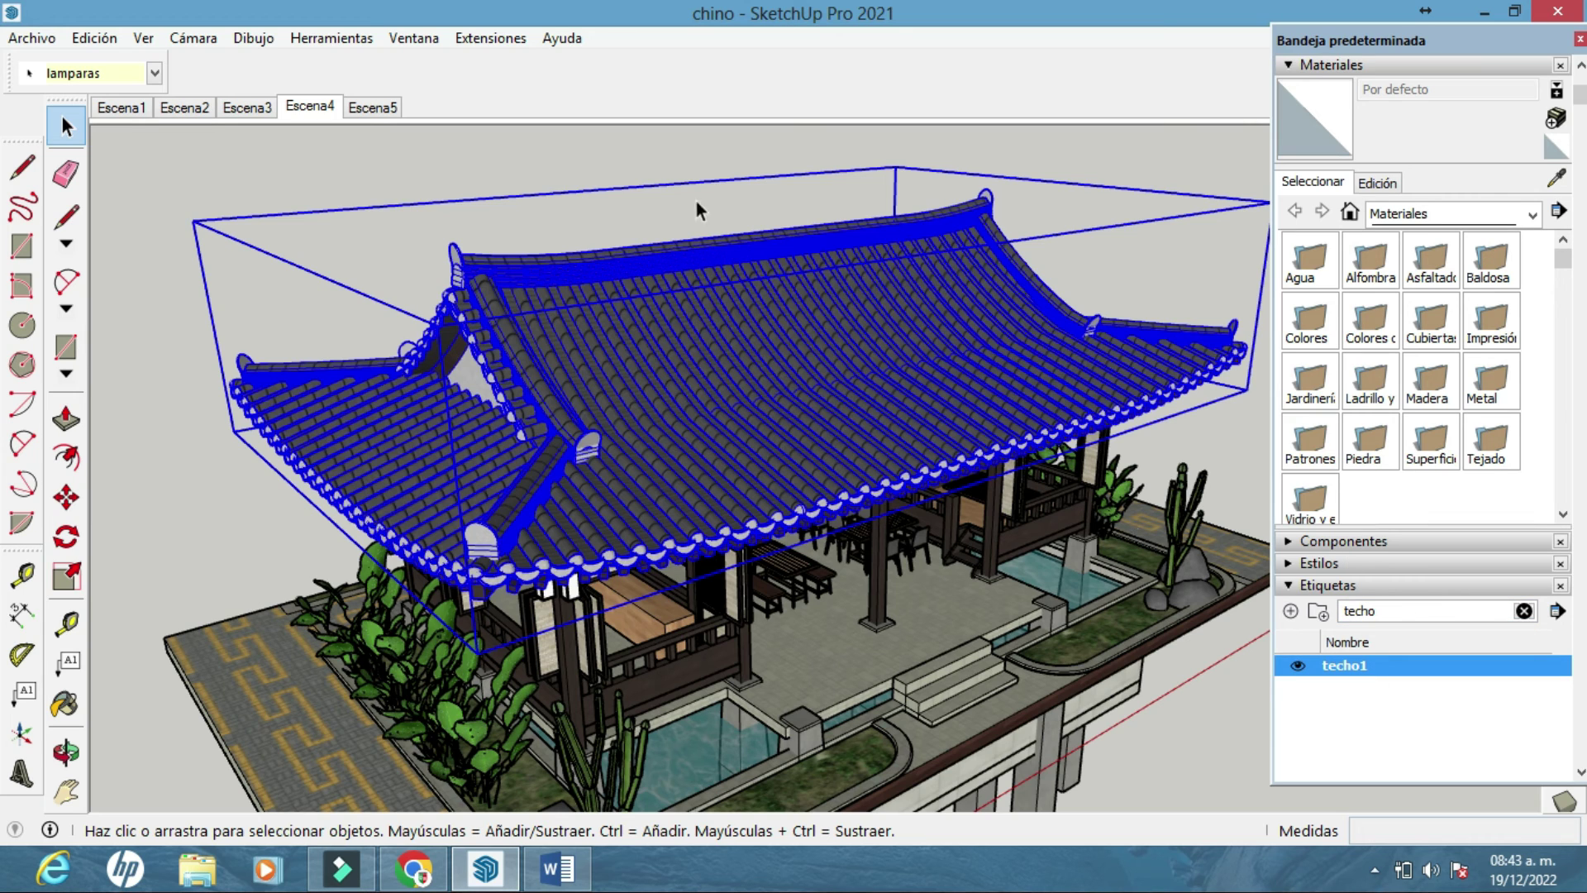
# Assign the techo1 tag to the selected roof and hide that tag
pyautogui.moveTo(232, 87); pyautogui.dragTo(277, 72)
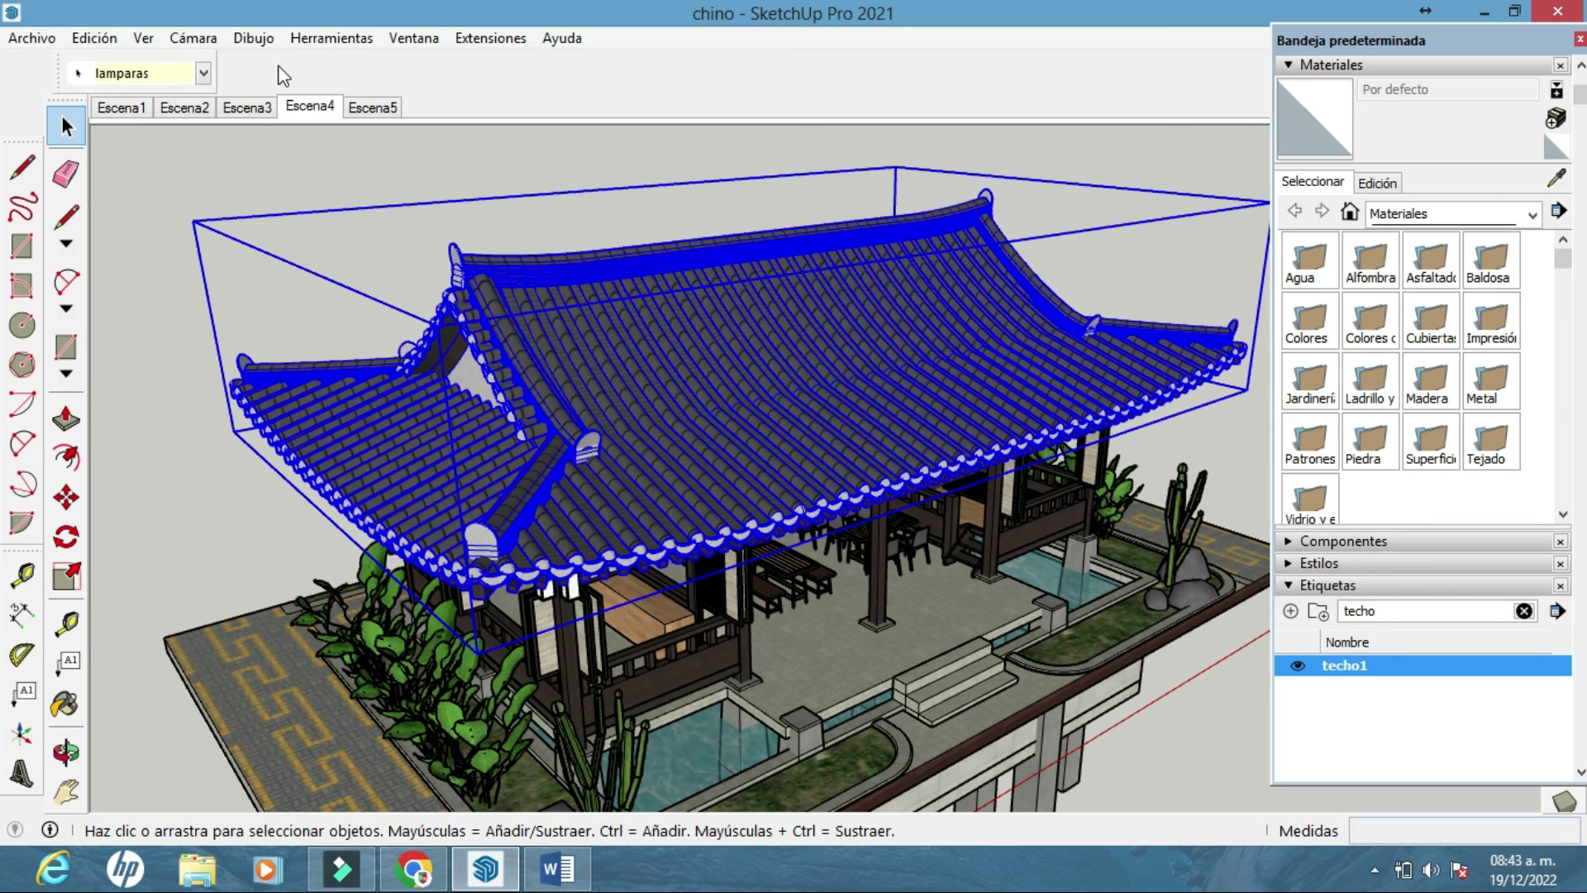
pyautogui.click(203, 74)
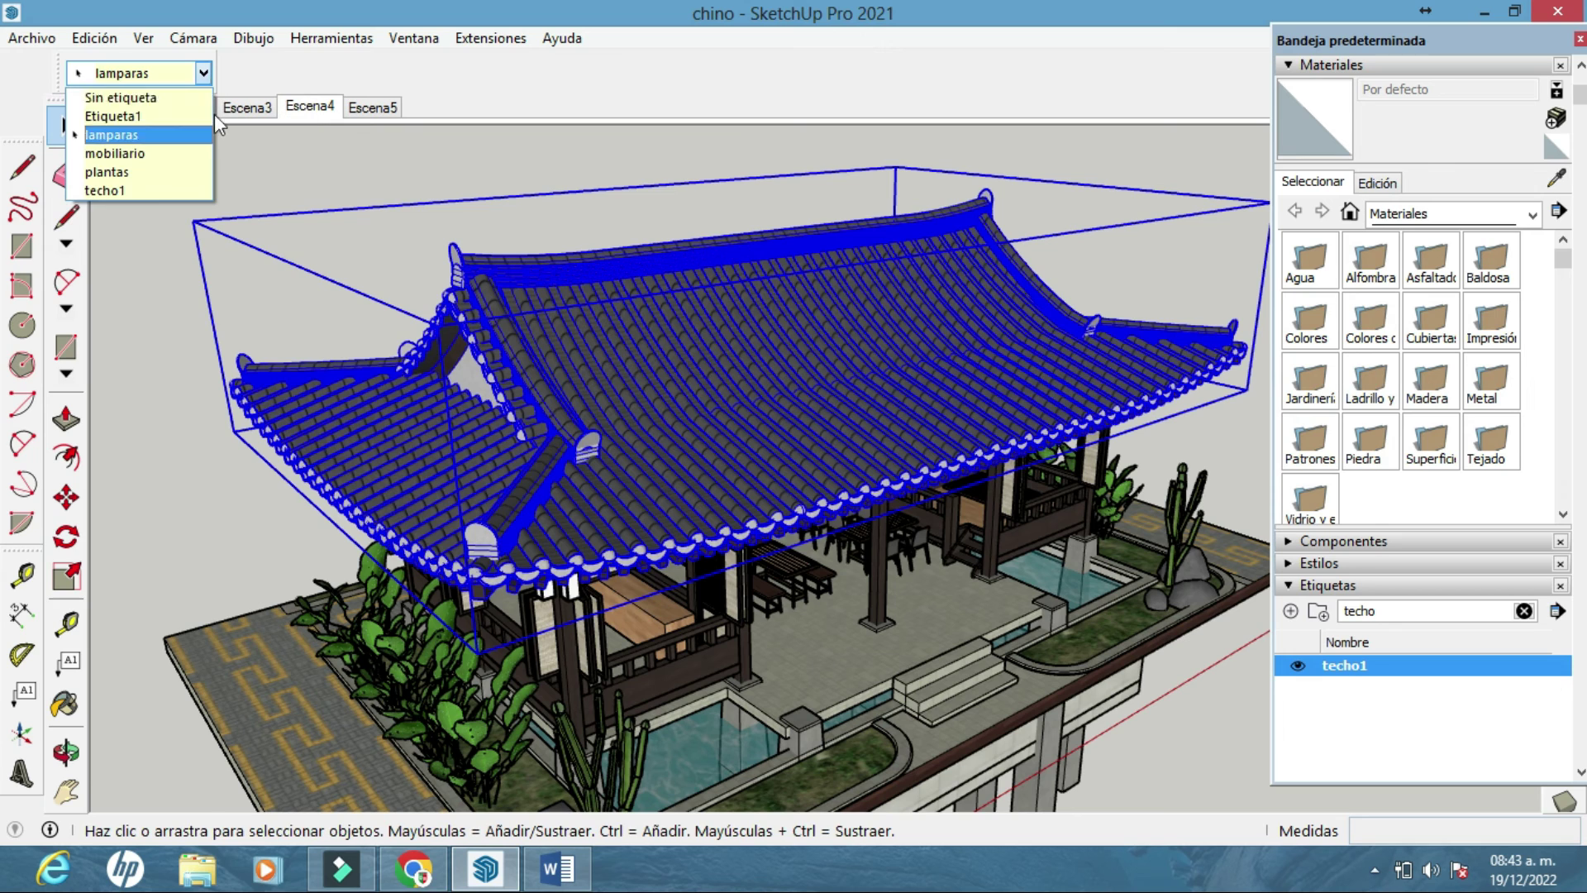
pyautogui.click(152, 189)
pyautogui.click(1297, 666)
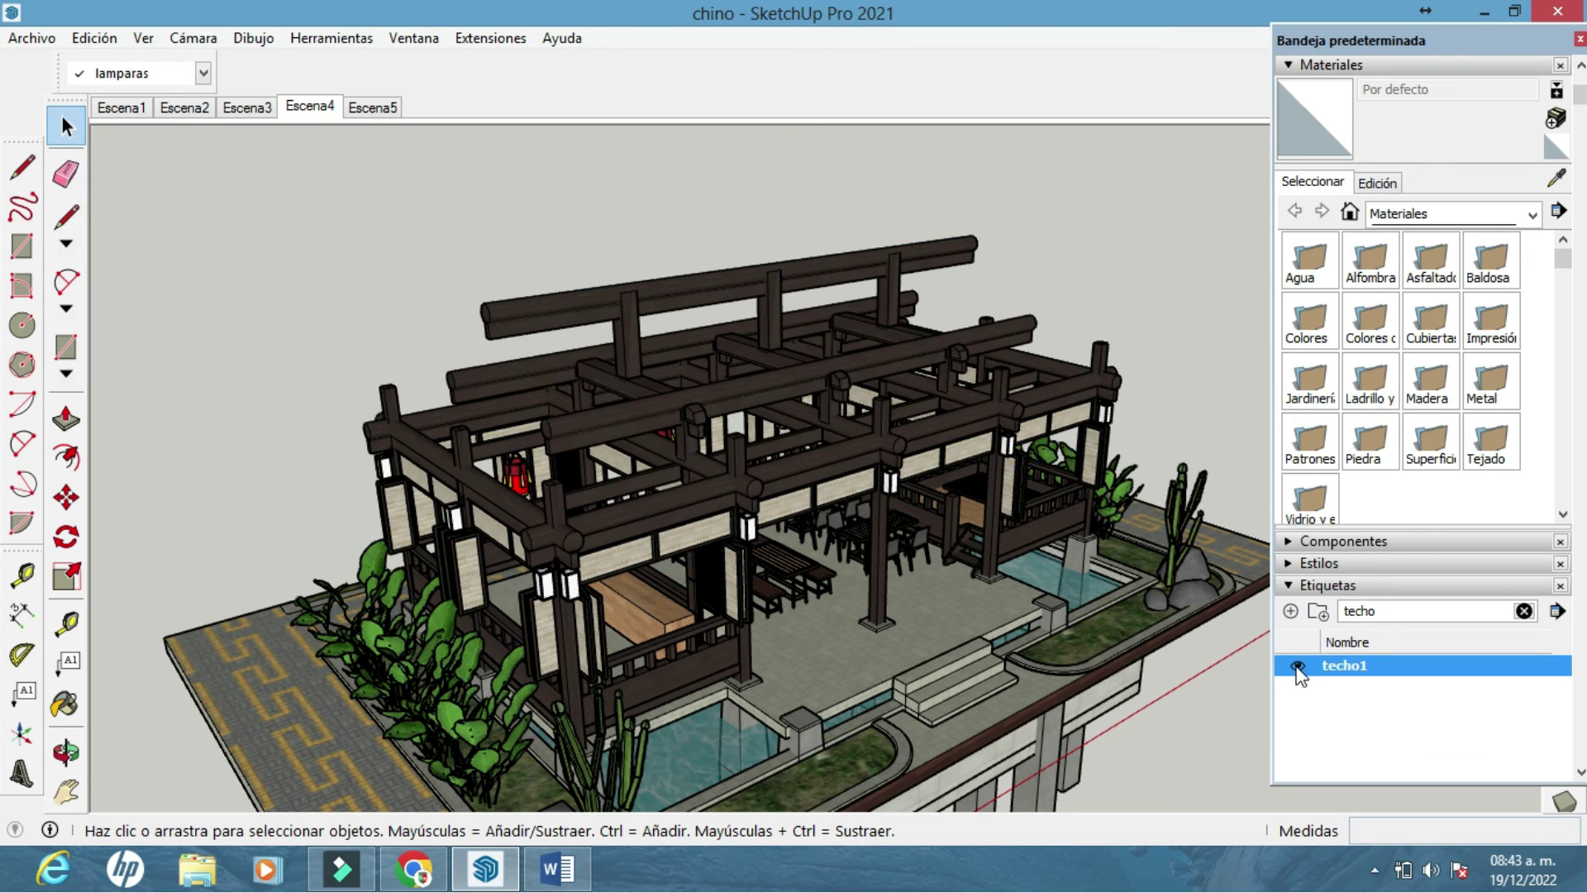
pyautogui.click(1297, 666)
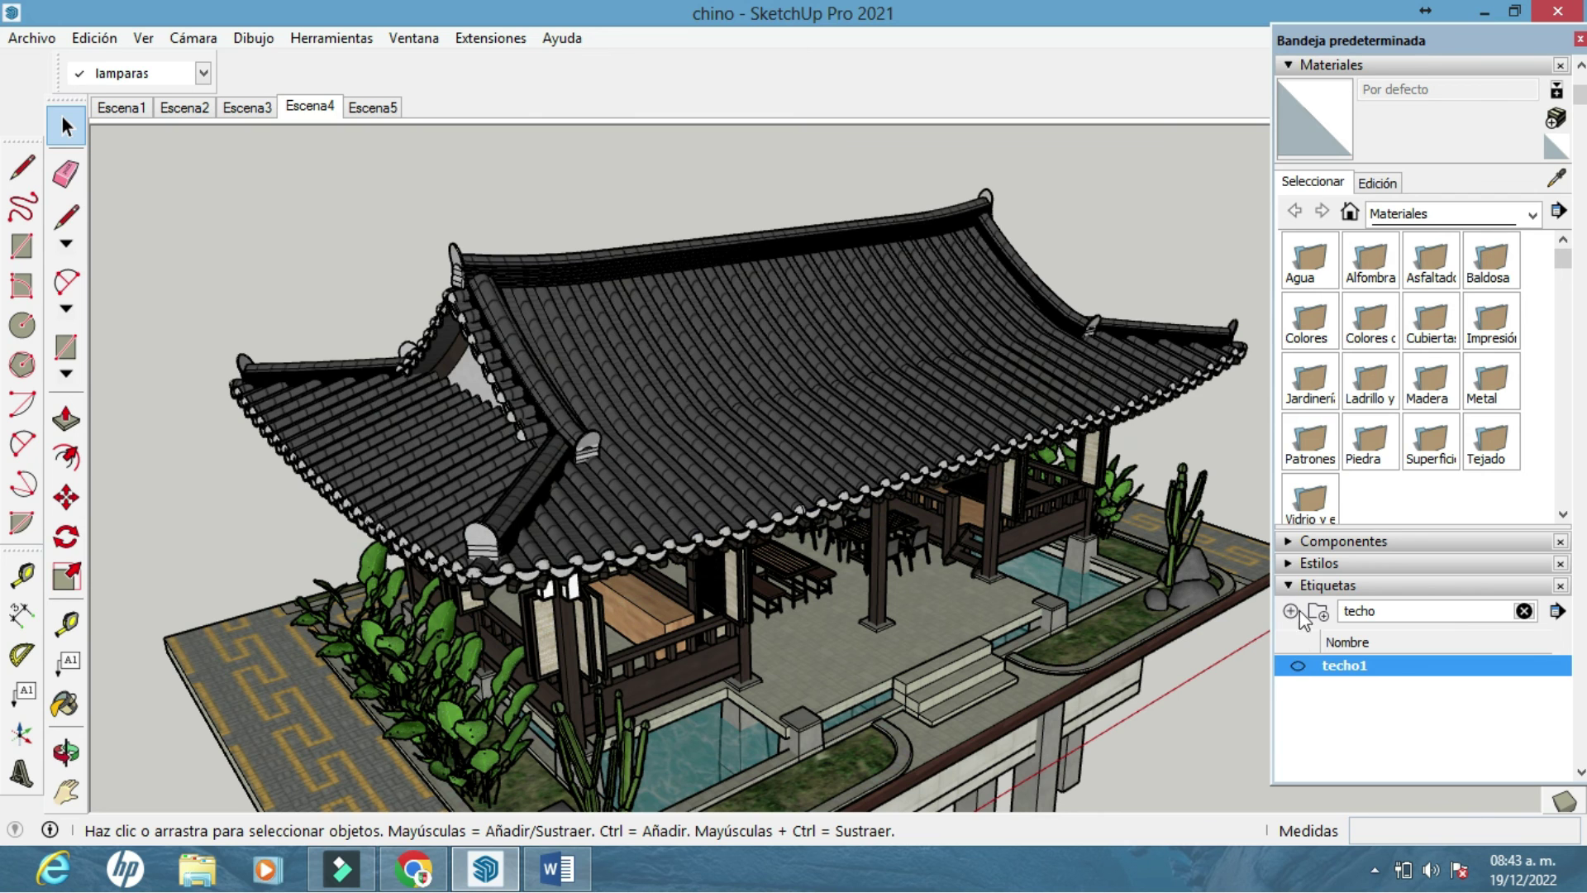
# Create another tag named estructura techo
pyautogui.click(1290, 612)
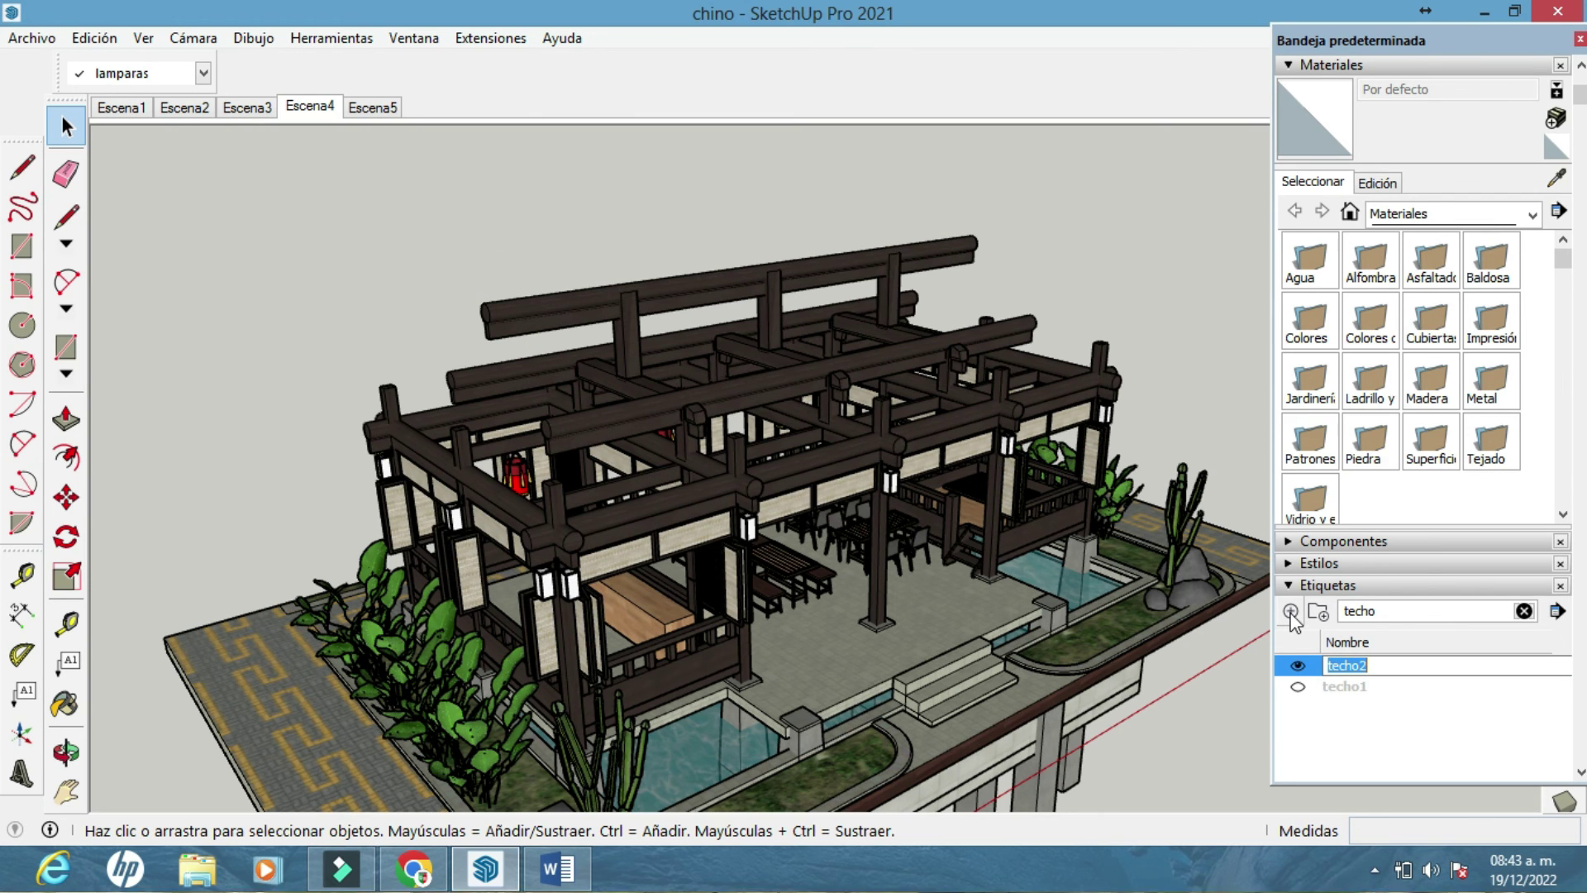
pyautogui.press('BackSpace')
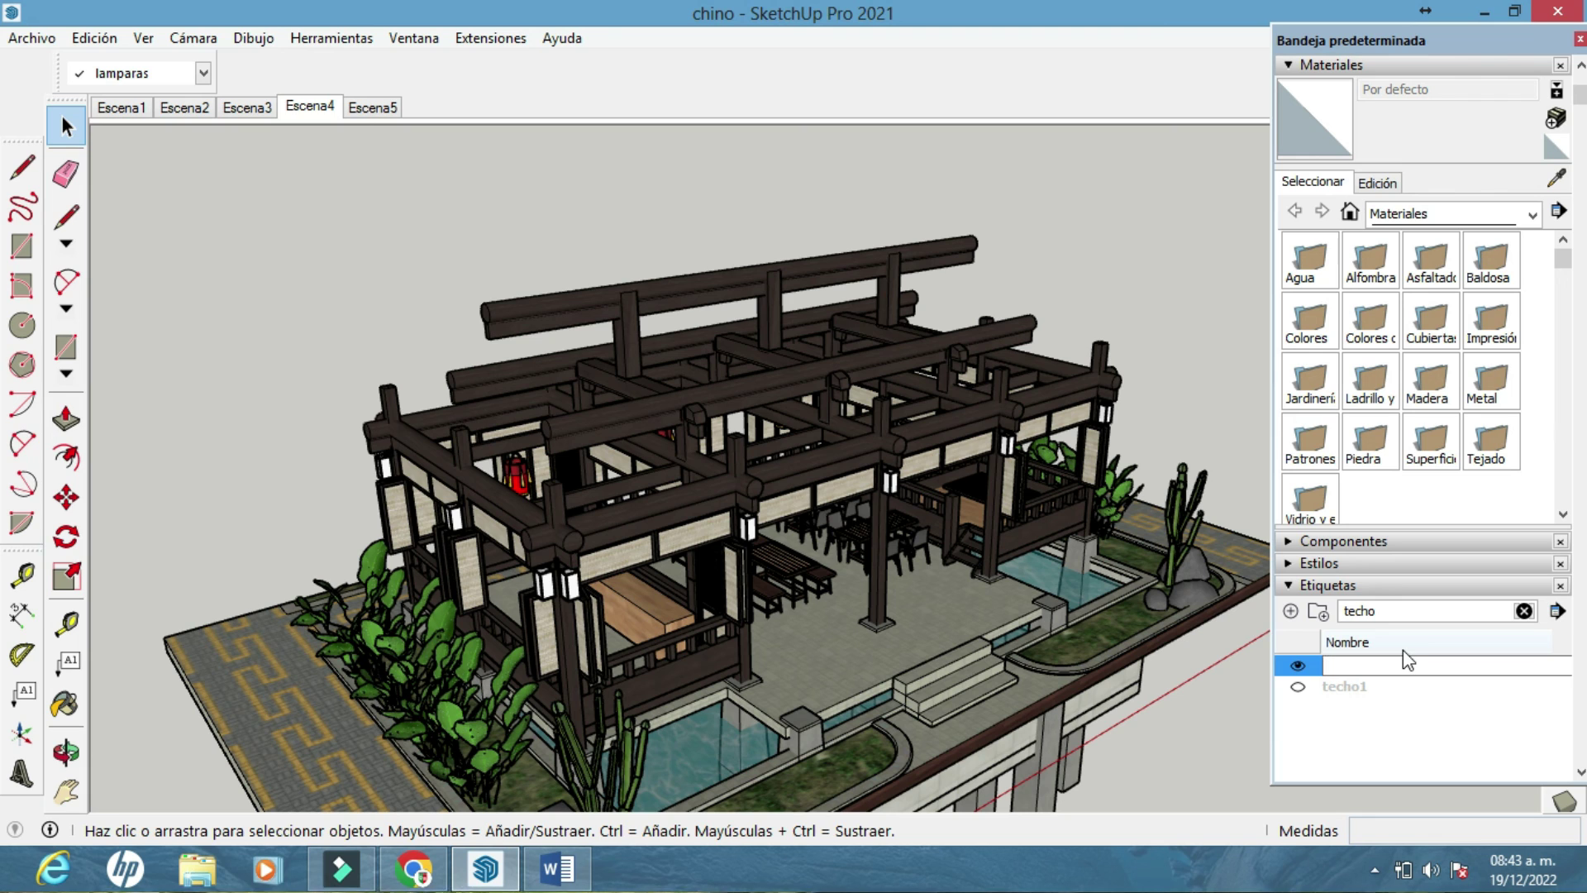
pyautogui.write('estructura techo')
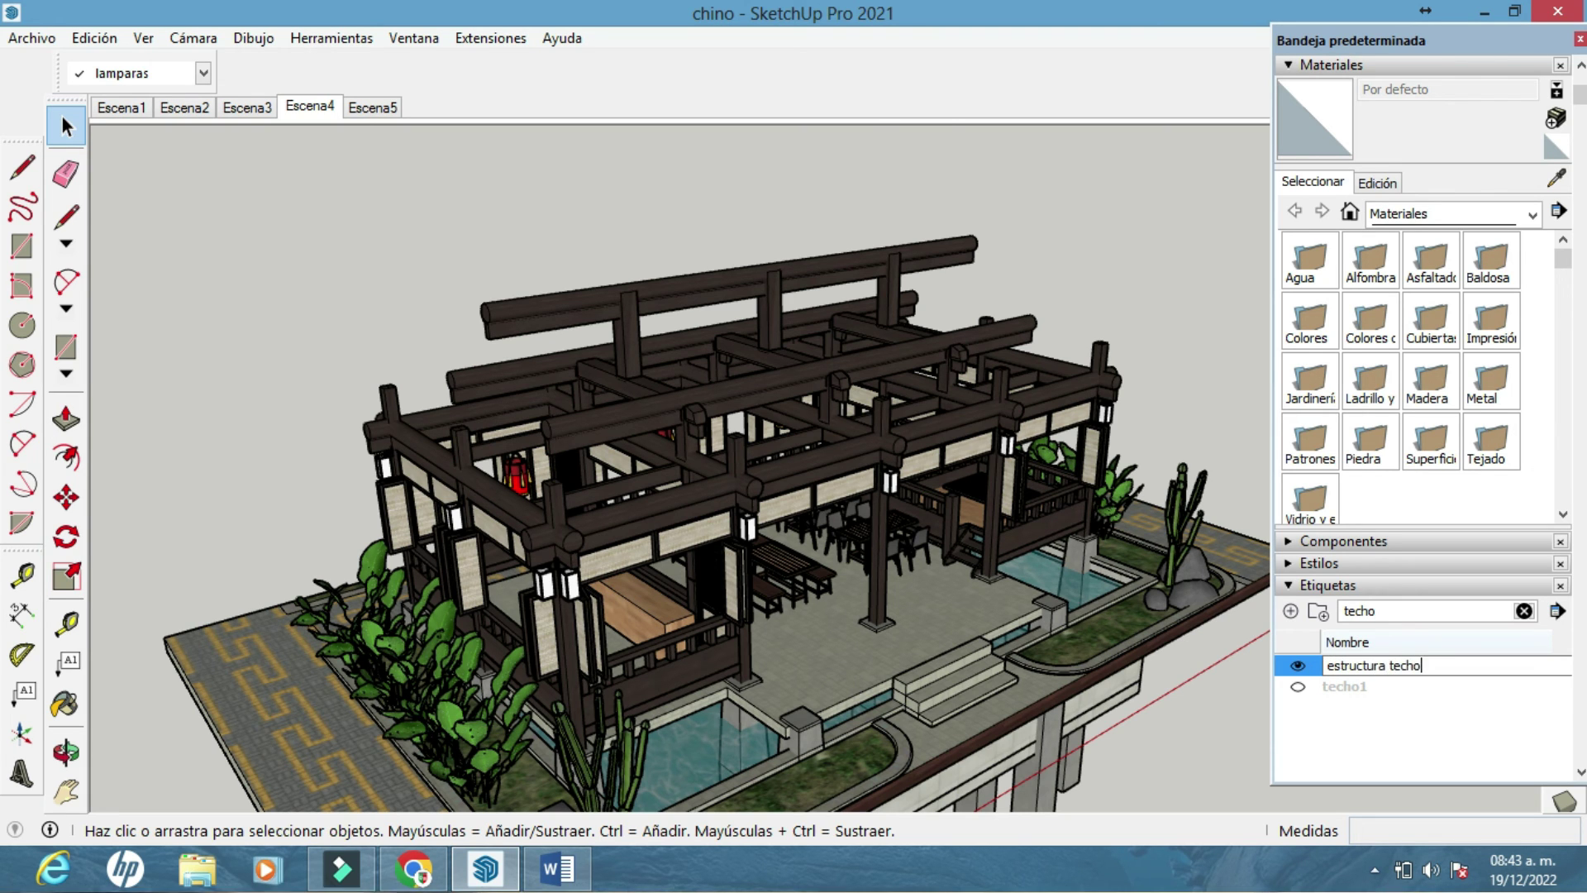
pyautogui.press('Return')
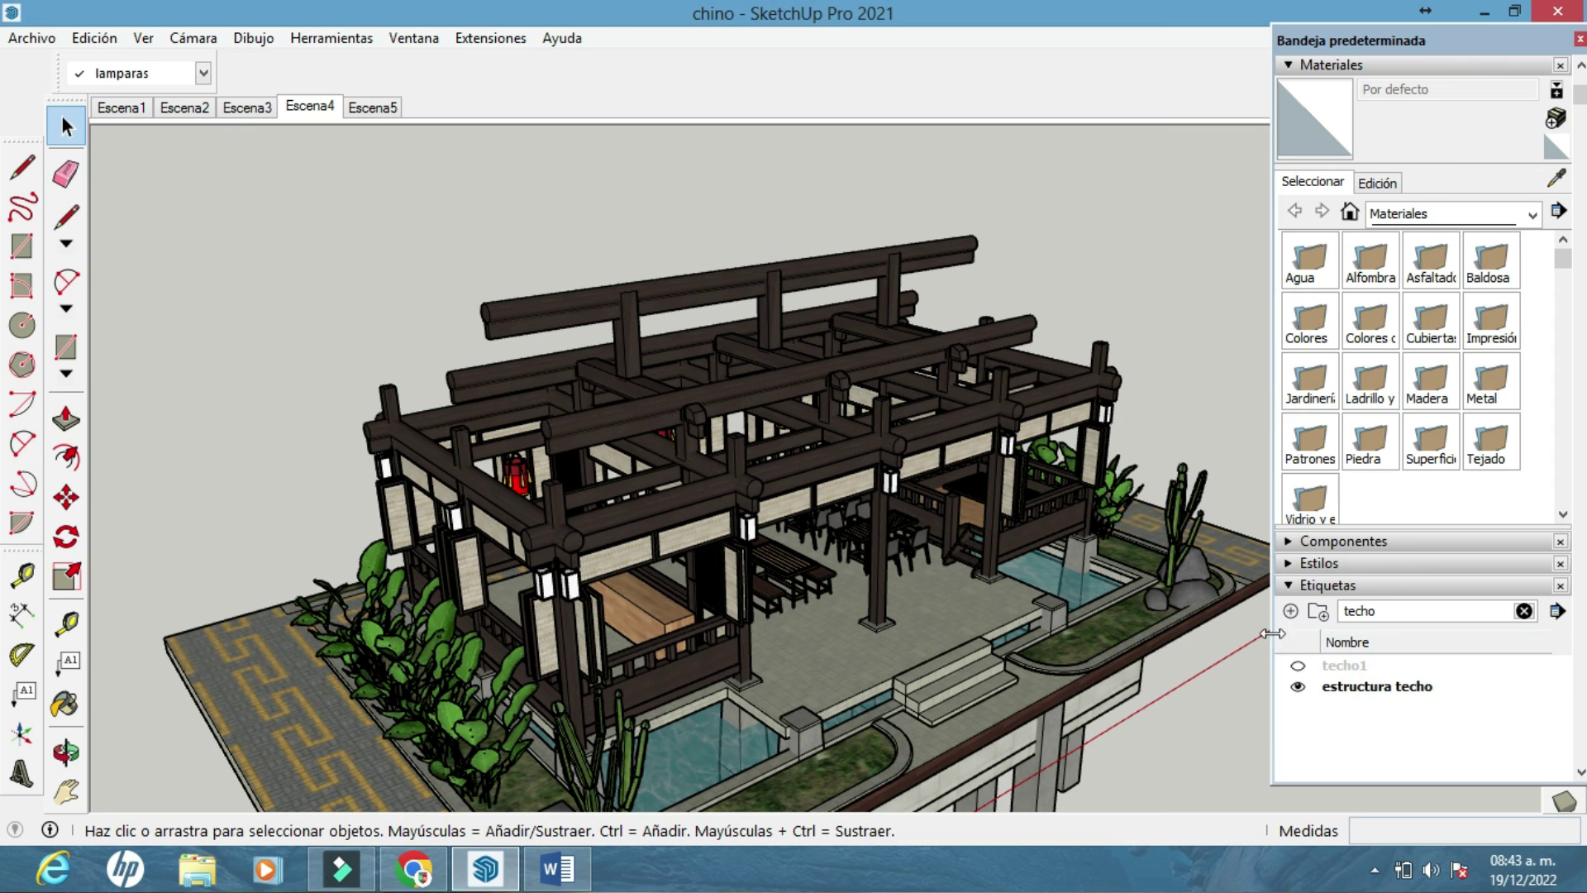
# Assign the estructura techo tag to the wooden beam framework above the pavilion's columns
pyautogui.click(744, 364)
pyautogui.click(203, 72)
pyautogui.click(161, 116)
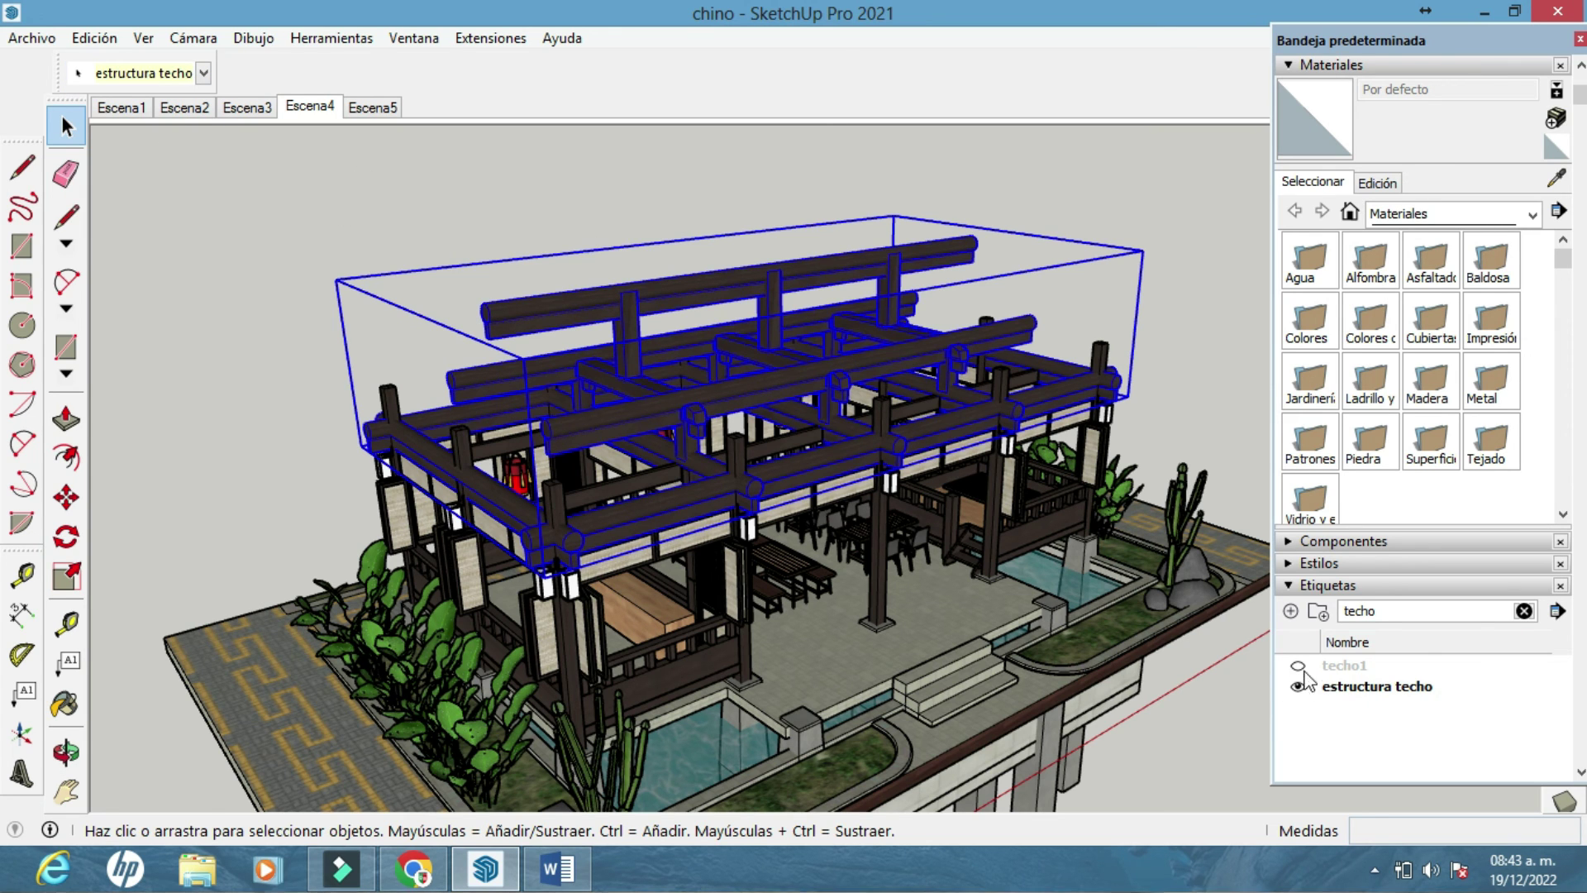
# Toggle the visibility of the estructura techo tag and leave the roof framework hidden
pyautogui.click(1296, 664)
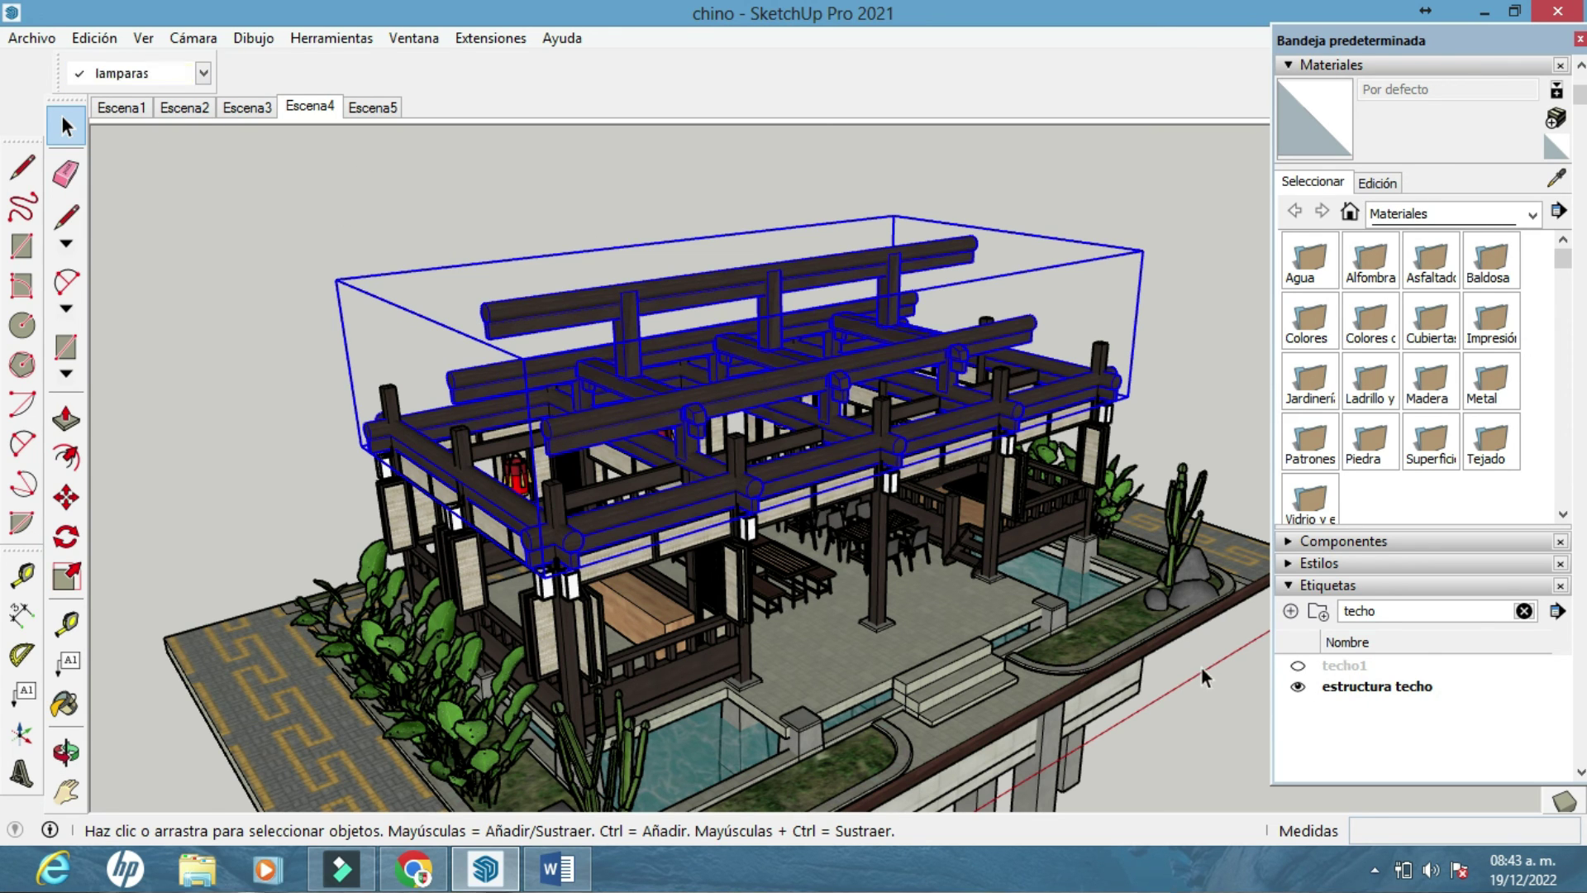
pyautogui.click(1298, 691)
pyautogui.click(1298, 690)
pyautogui.click(1298, 691)
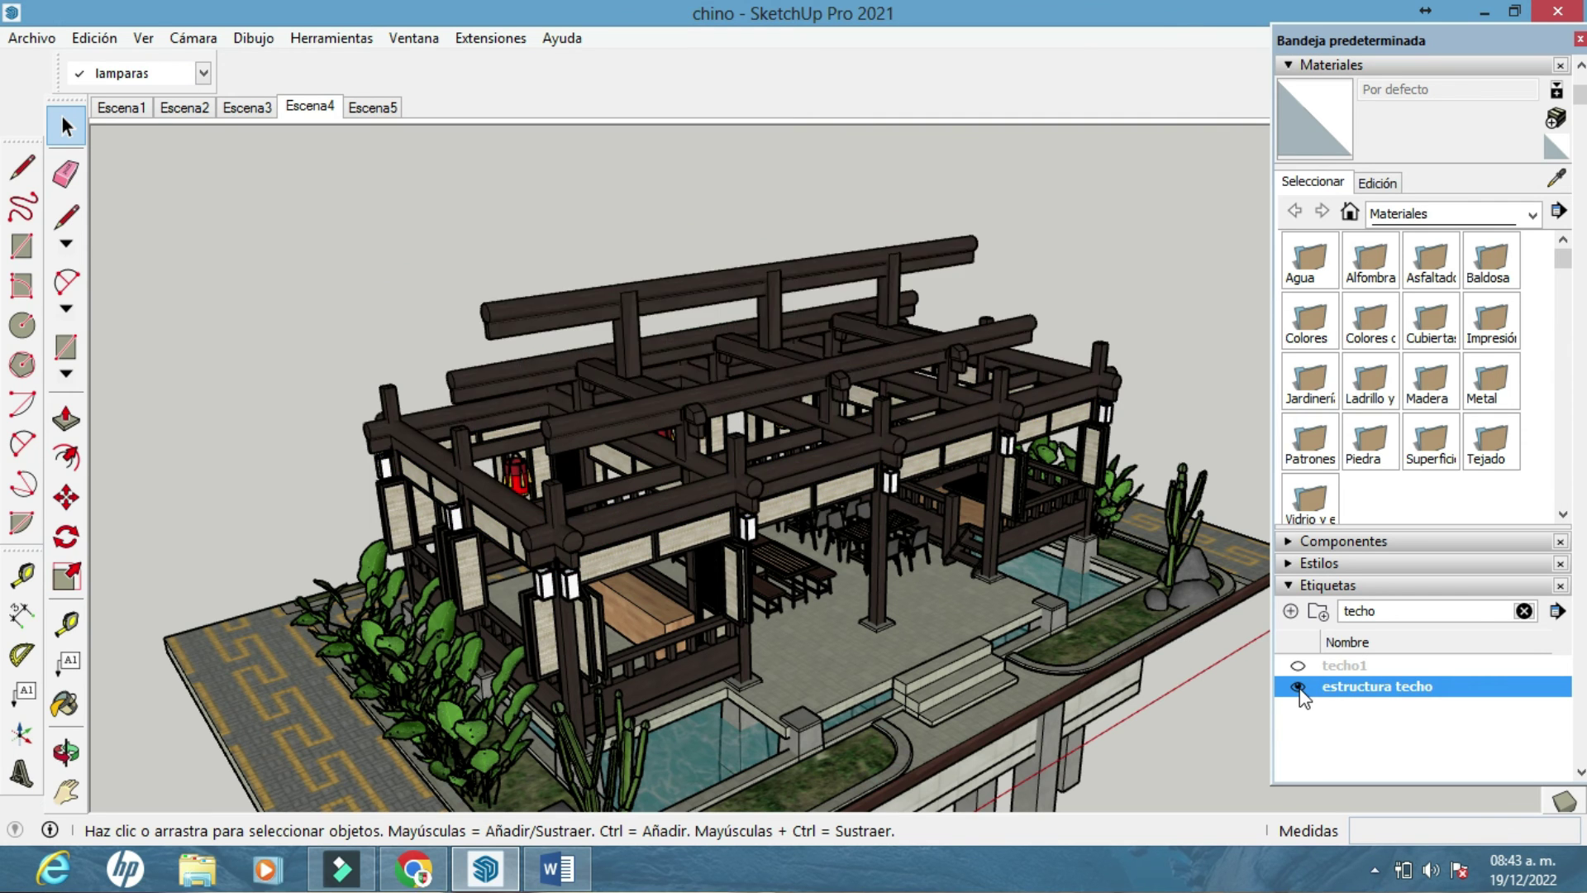
pyautogui.click(1299, 686)
# Examine the tables, chairs and lanterns inside the uncovered pavilion from above
pyautogui.press('o')
pyautogui.moveTo(949, 635); pyautogui.dragTo(794, 469)
pyautogui.press('space')
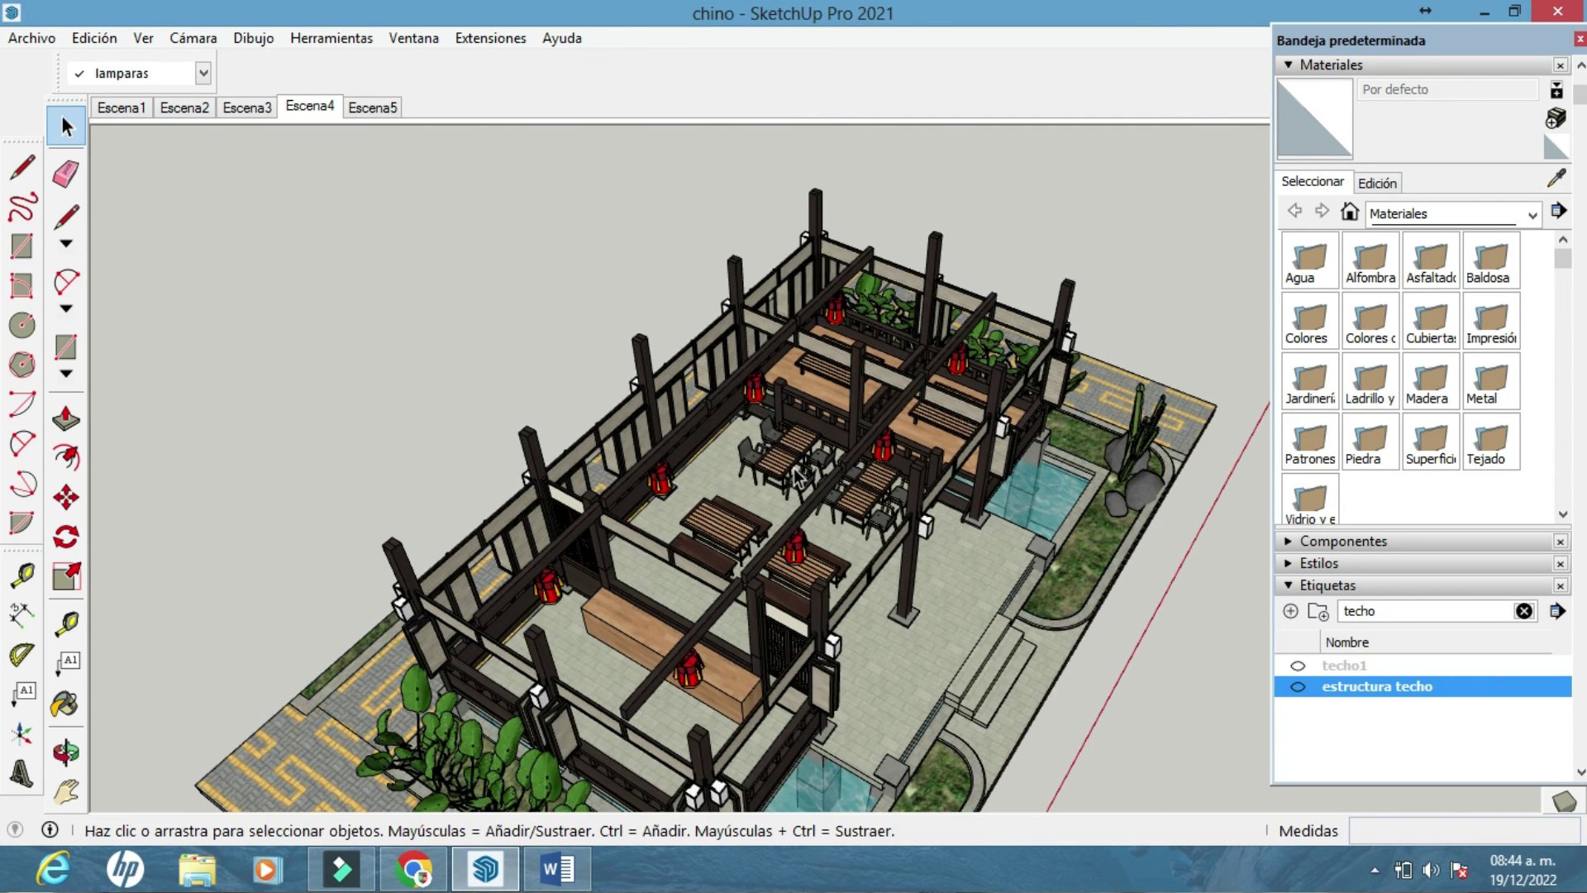
pyautogui.scroll(8, 798, 478)
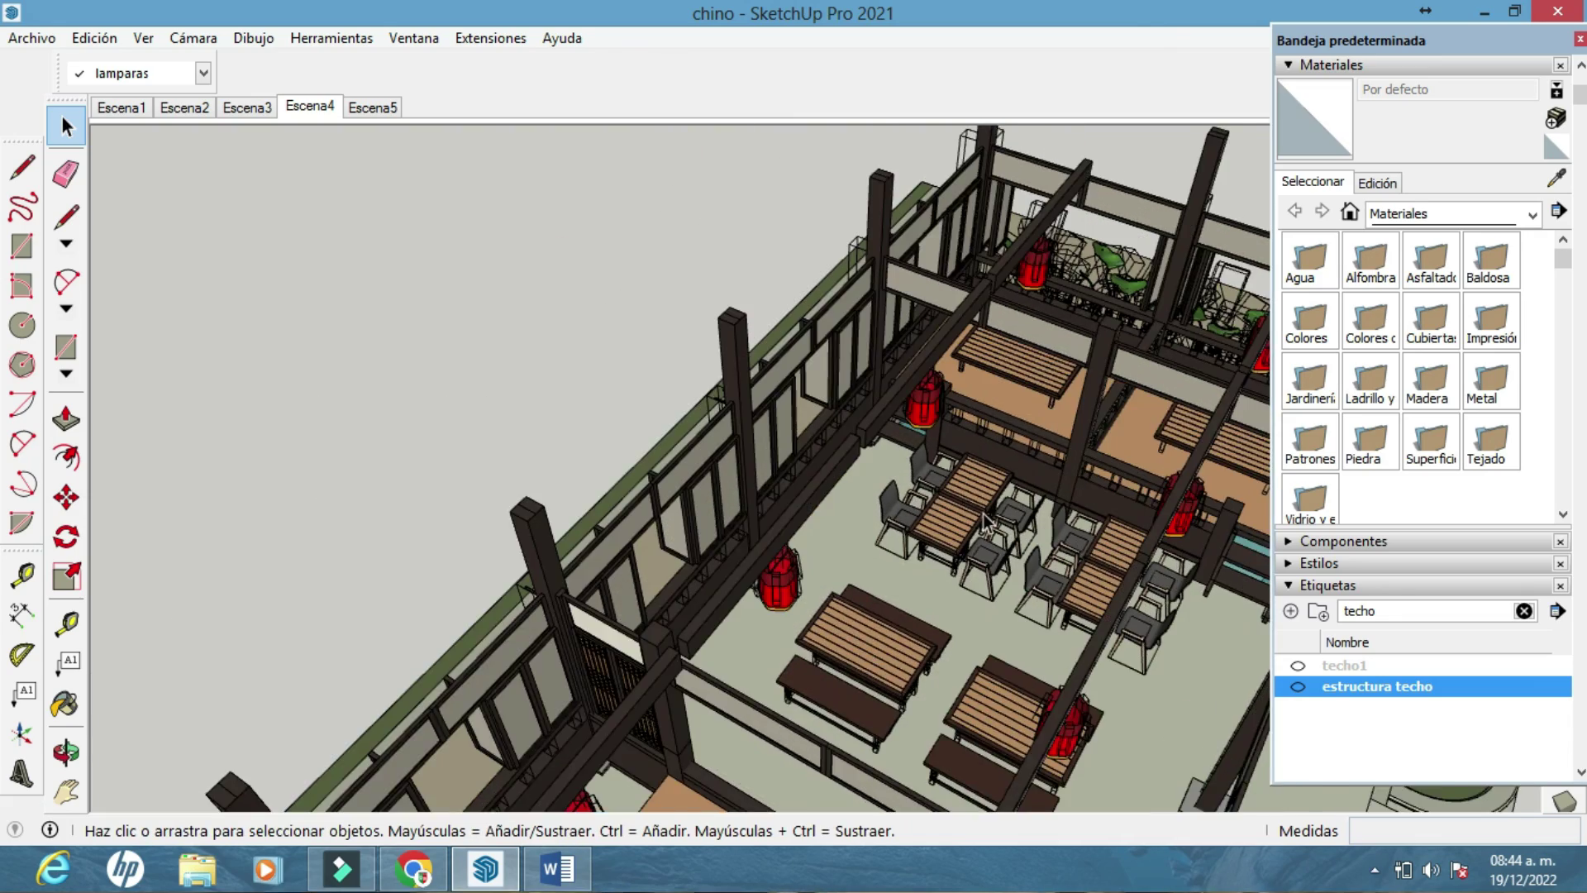
pyautogui.scroll(3, 984, 520)
pyautogui.scroll(4, 896, 364)
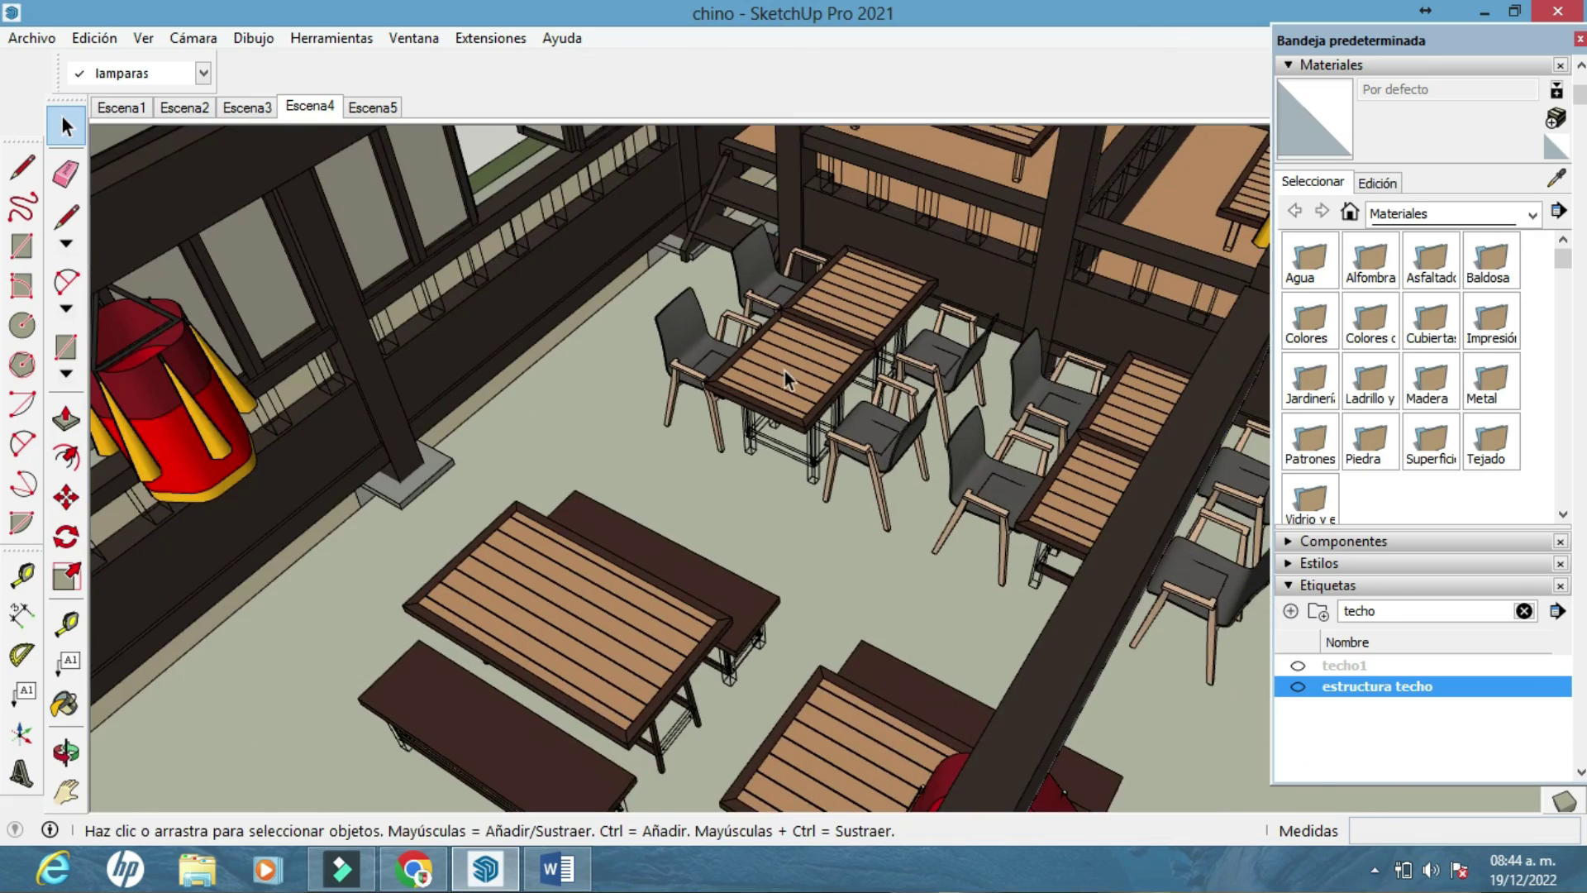
pyautogui.scroll(-5, 786, 380)
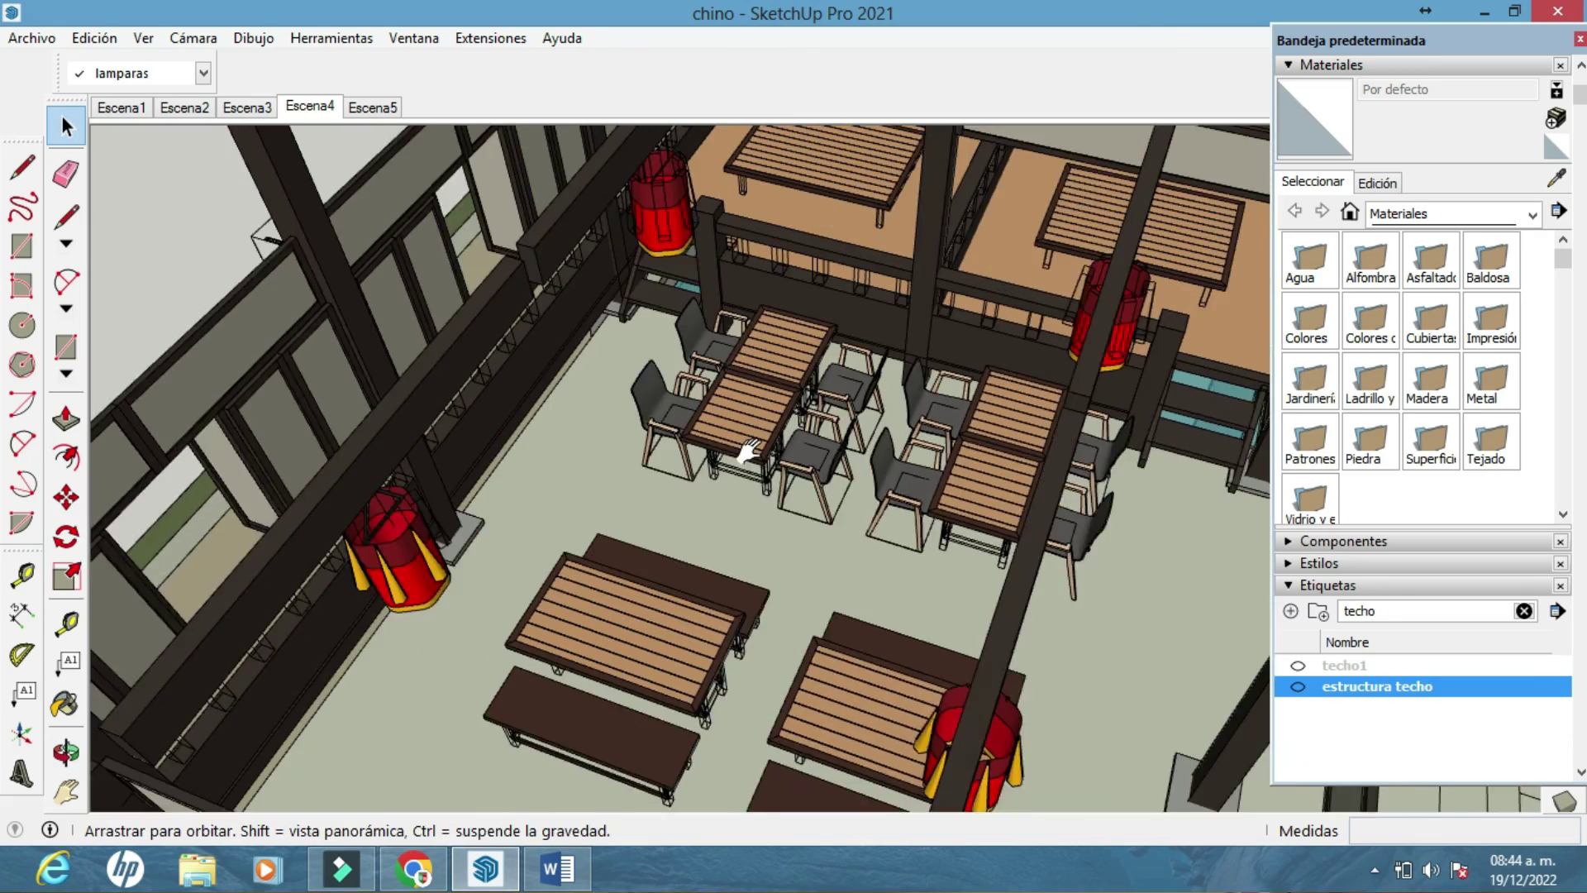
pyautogui.keyDown('shift'); pyautogui.moveTo(748, 451); pyautogui.dragTo(643, 480, button='middle'); pyautogui.keyUp('shift')
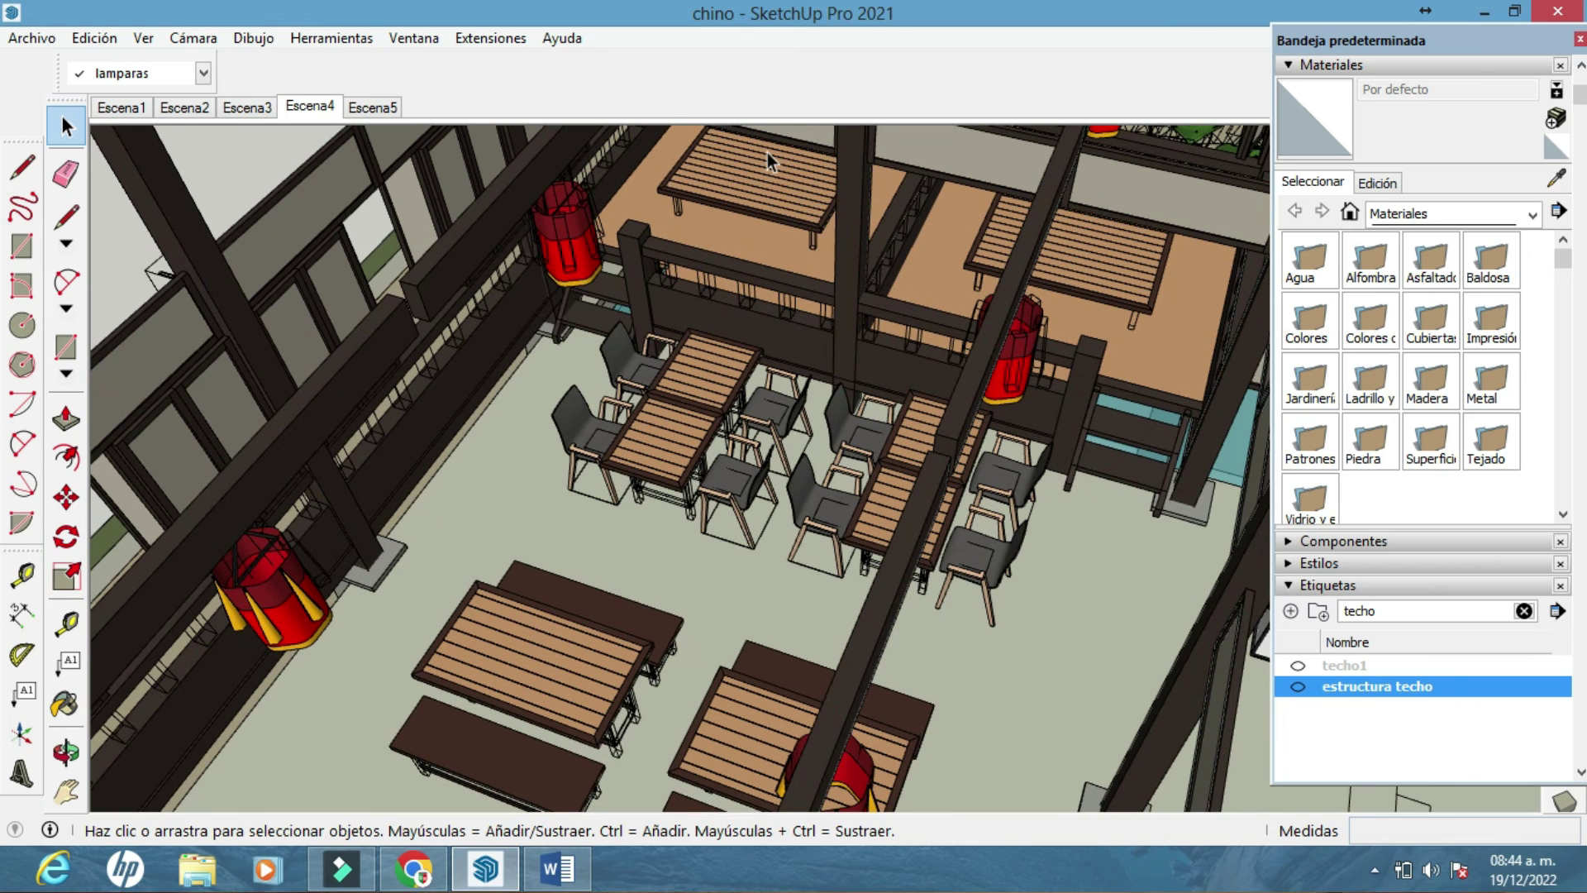
pyautogui.scroll(2, 767, 161)
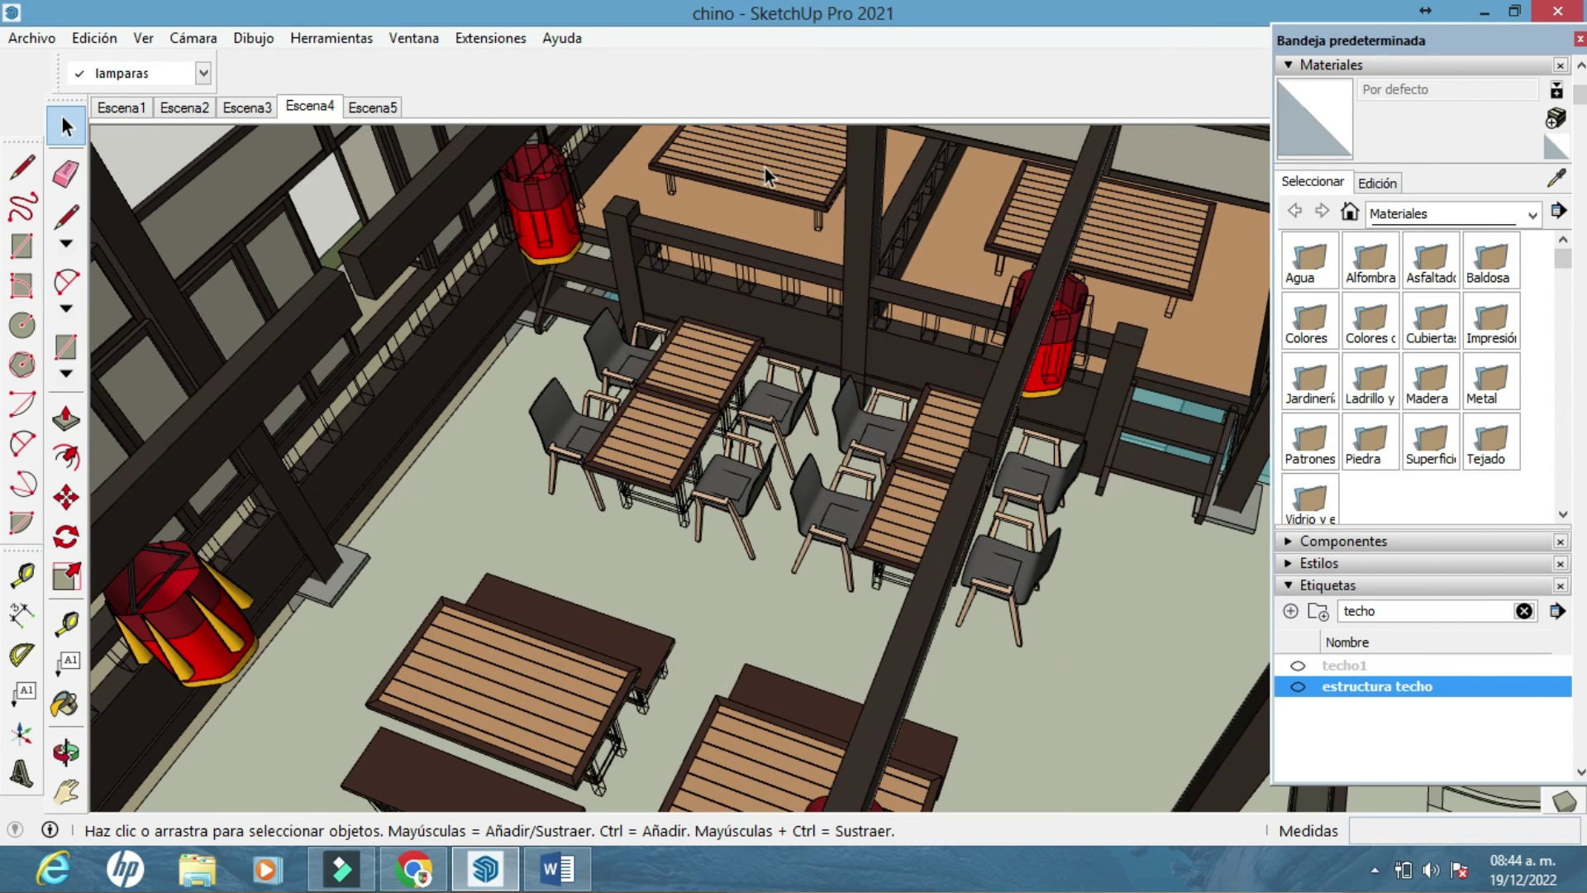
pyautogui.click(767, 176)
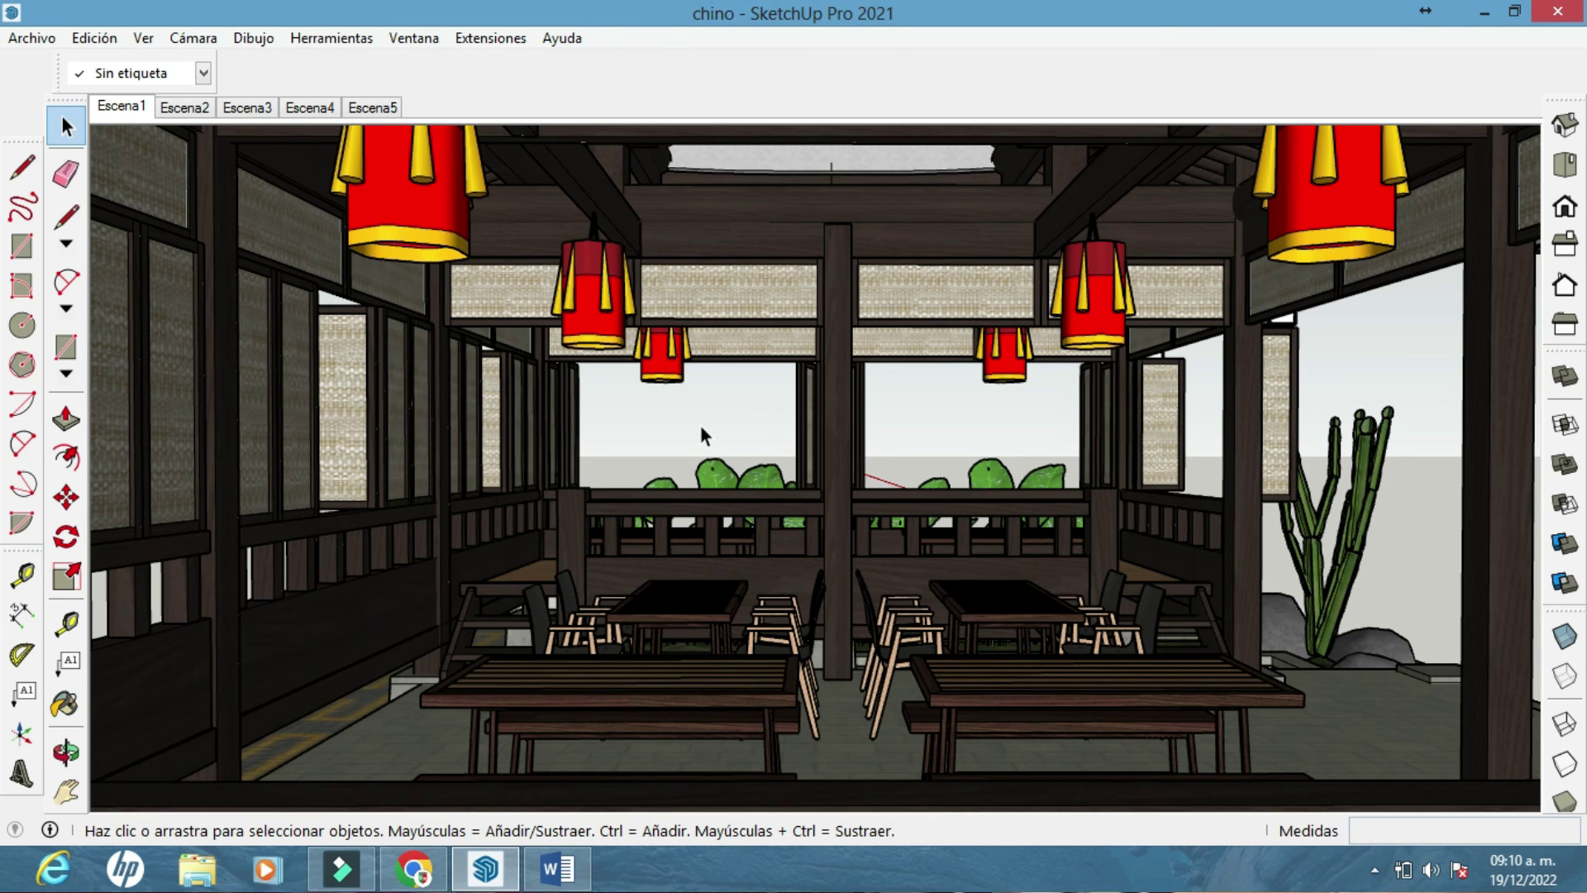
# Review the scene animation options and switch the model view to Escena2
pyautogui.click(146, 40)
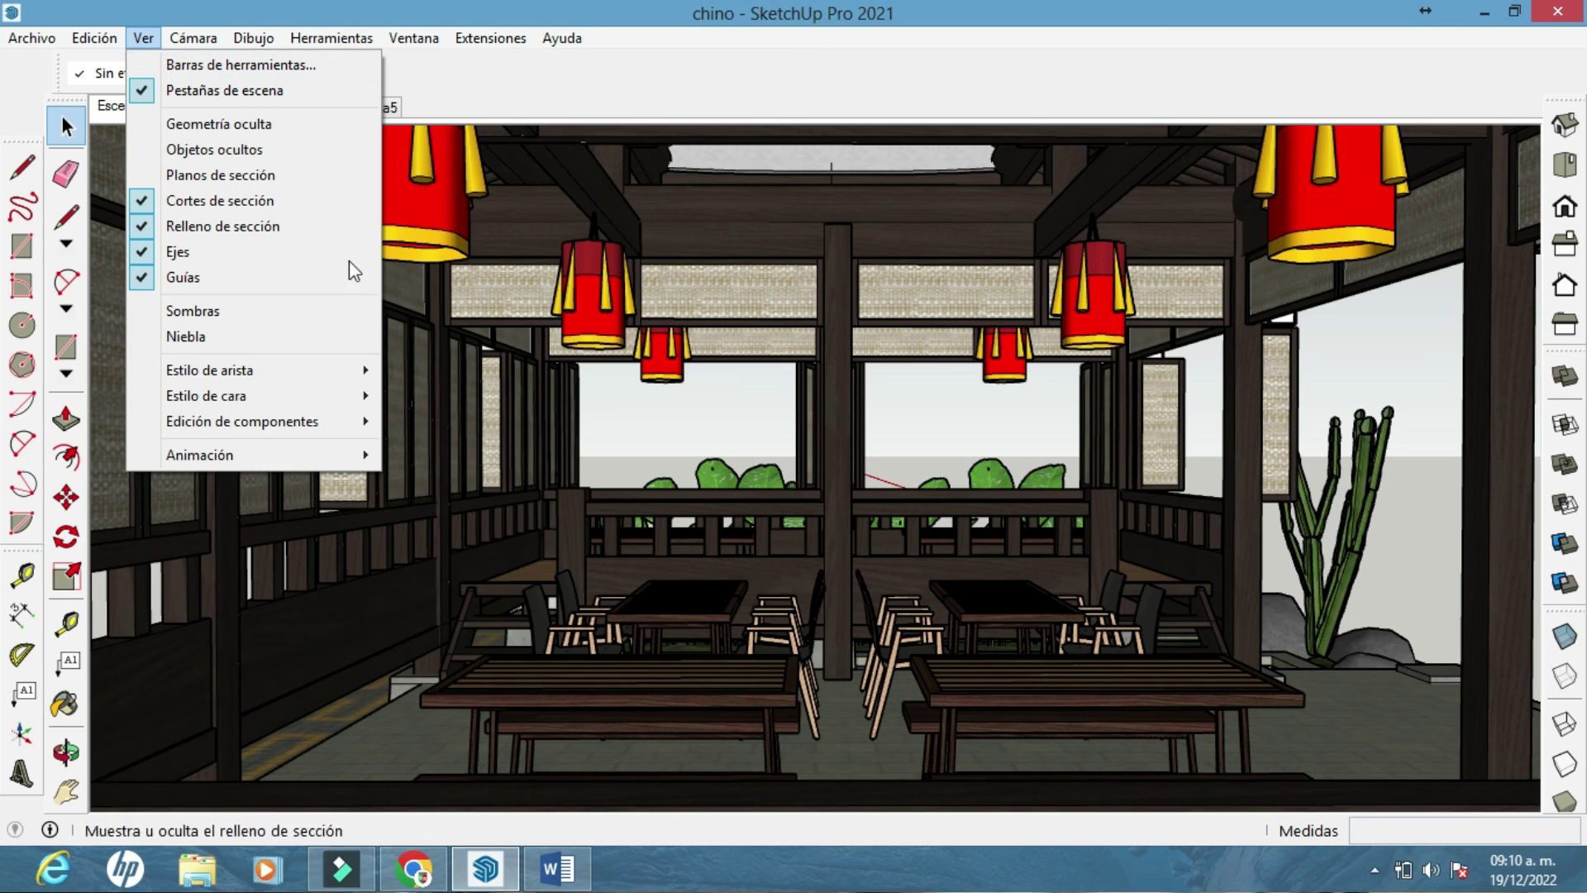
pyautogui.moveTo(329, 455)
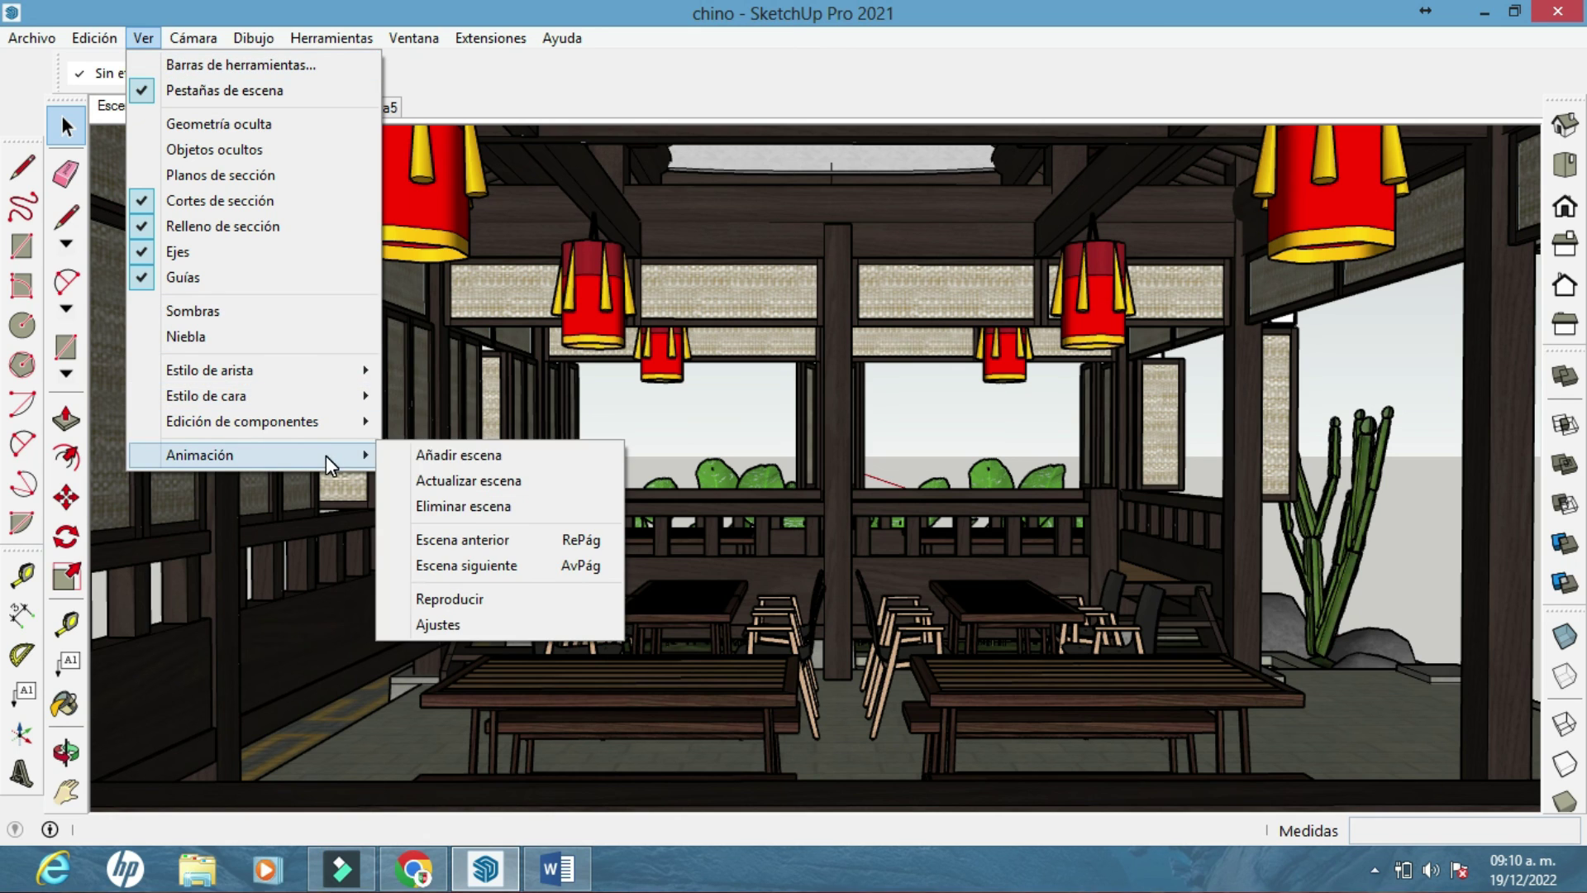
pyautogui.click(689, 386)
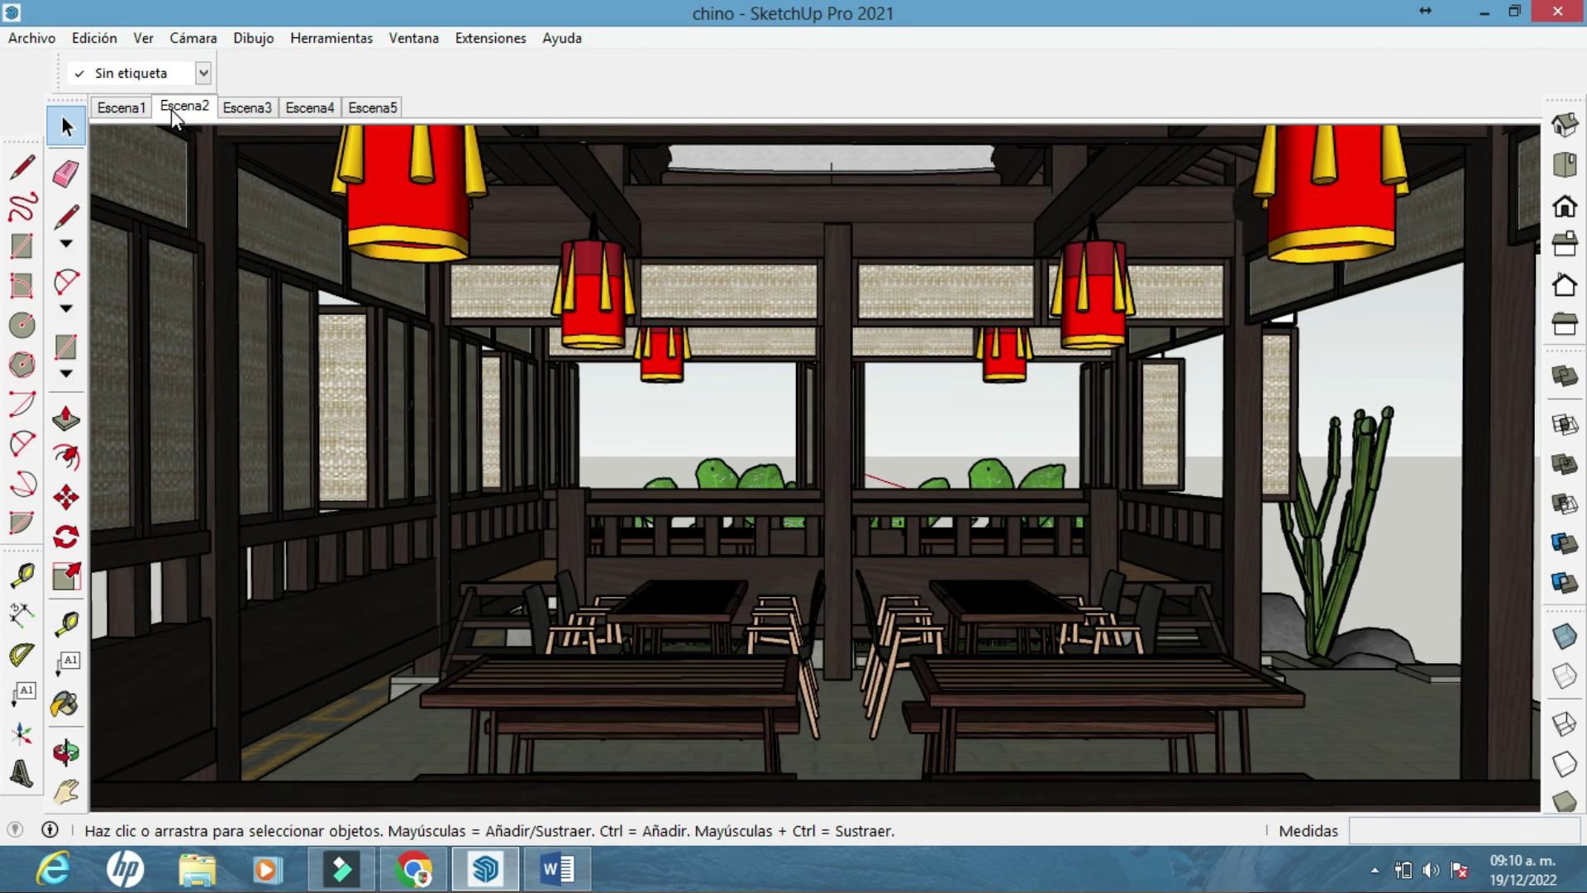
pyautogui.click(174, 112)
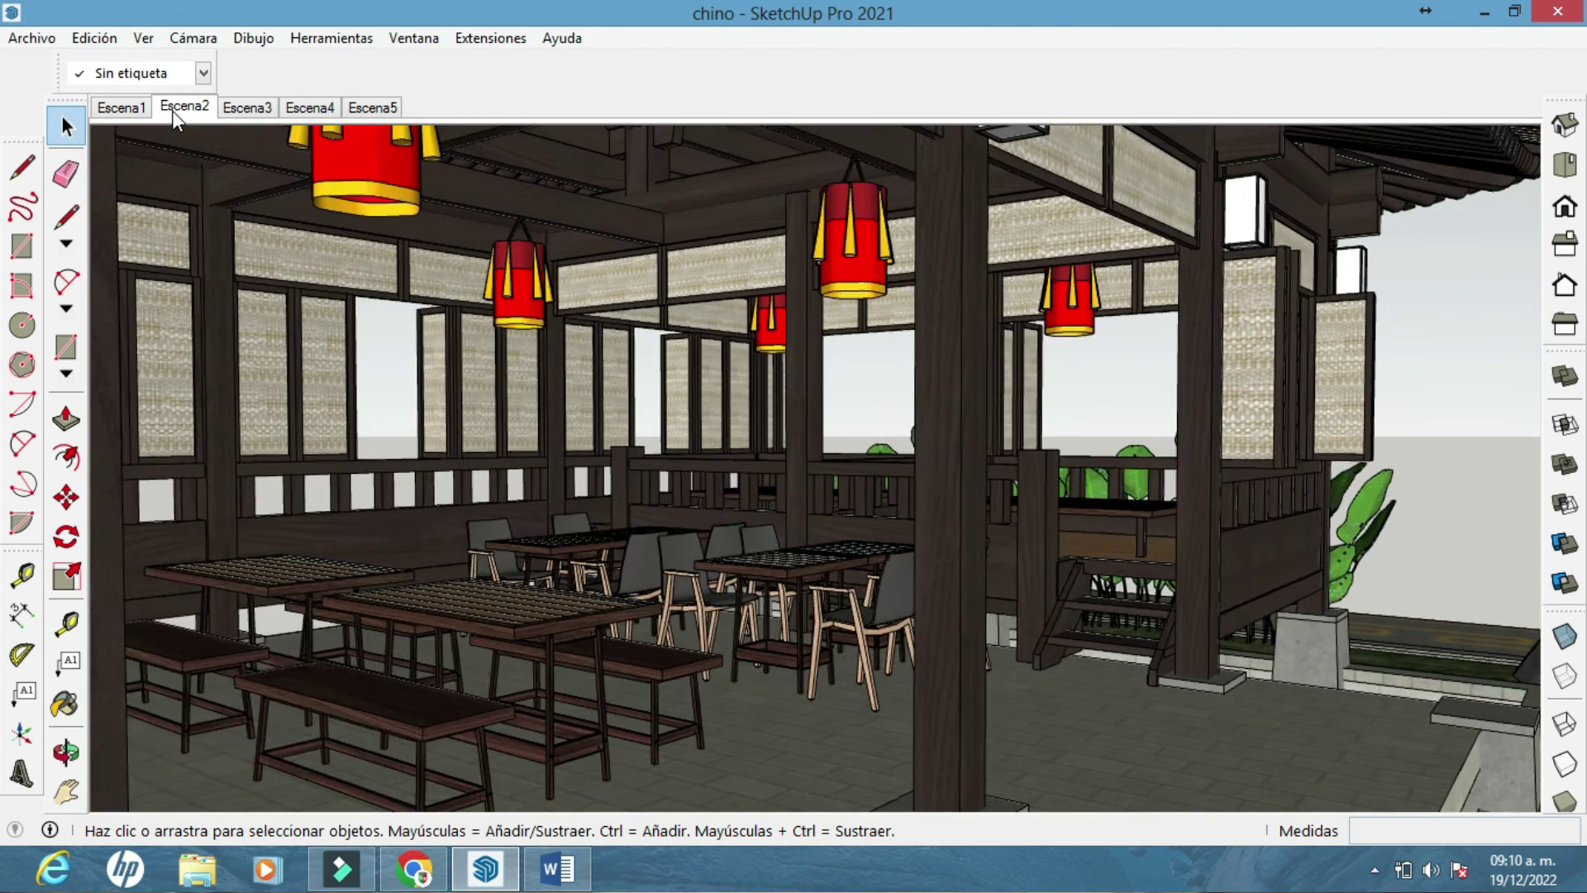
# Review the scene options for Escena2 and switch the model view to Escena3 and Escena5
pyautogui.rightClick(174, 112)
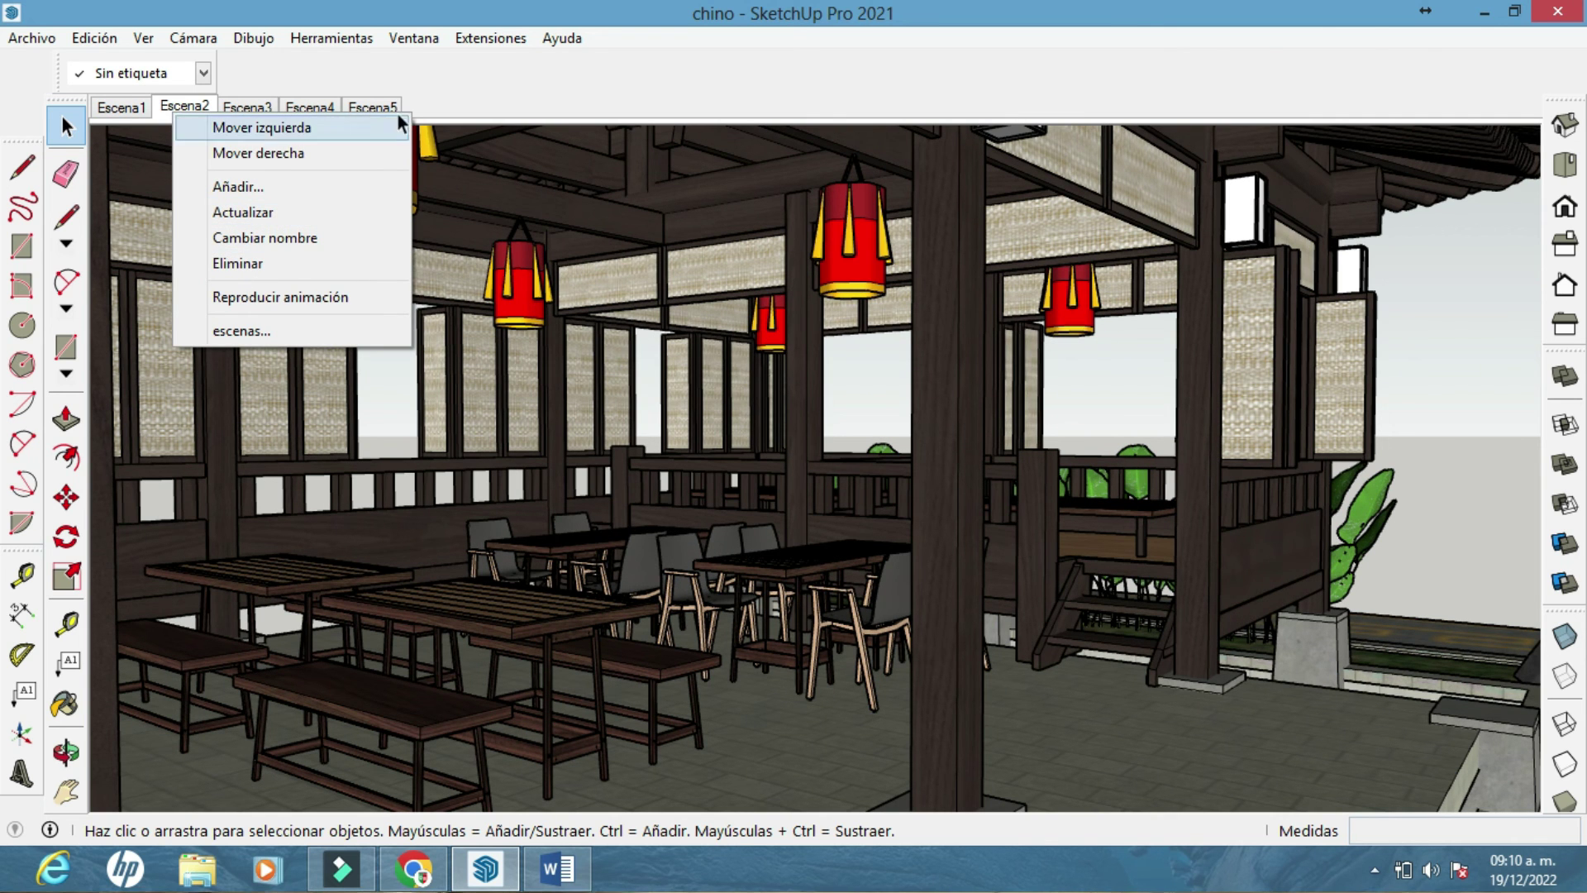
pyautogui.click(269, 111)
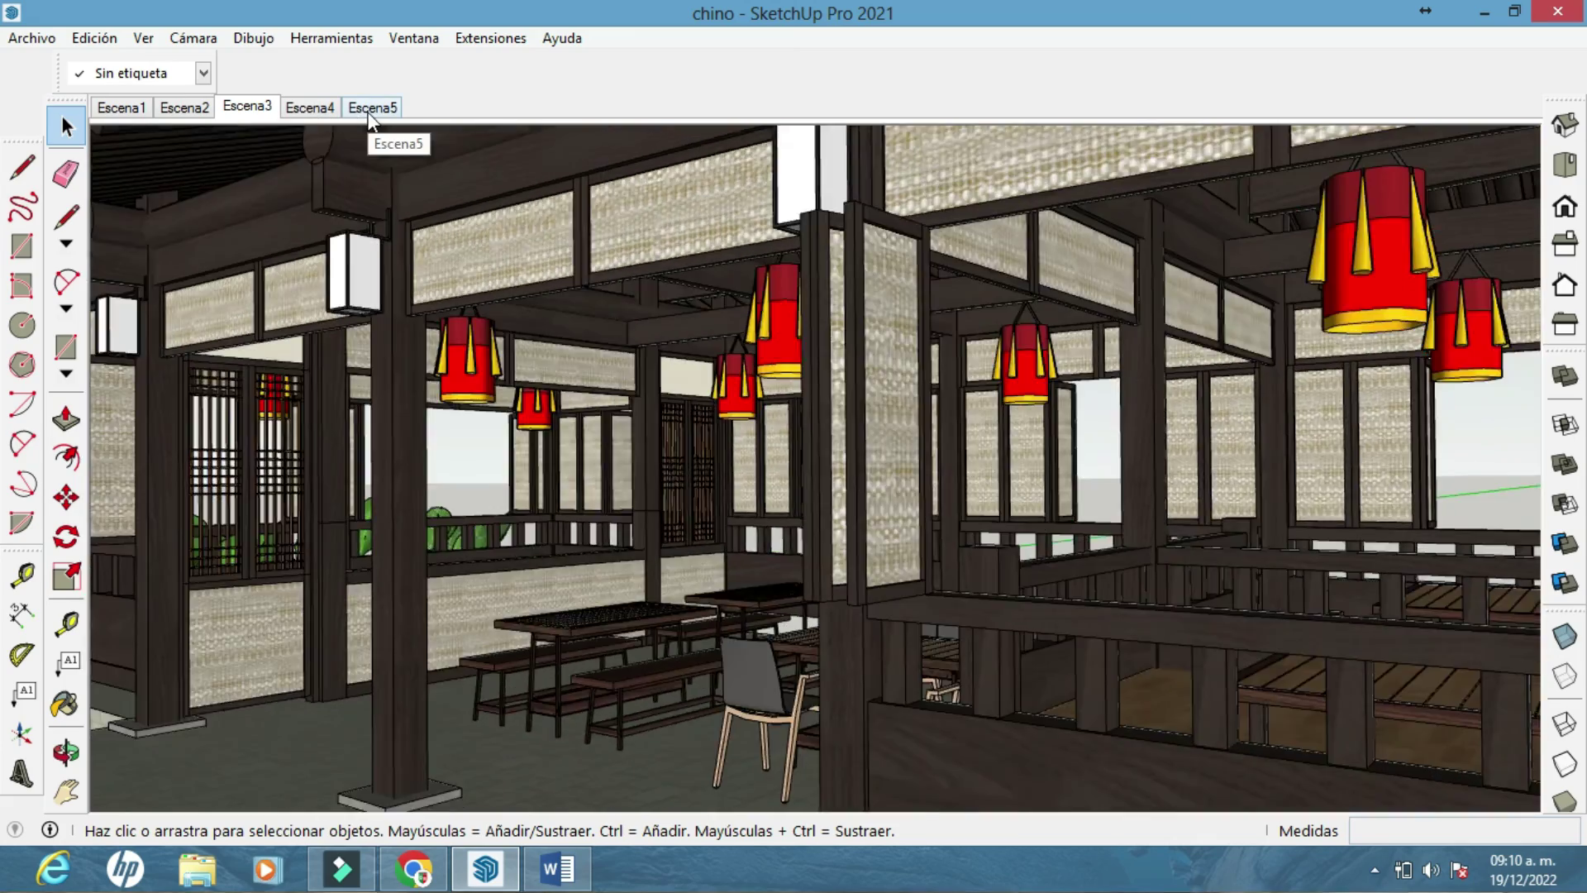
pyautogui.click(371, 110)
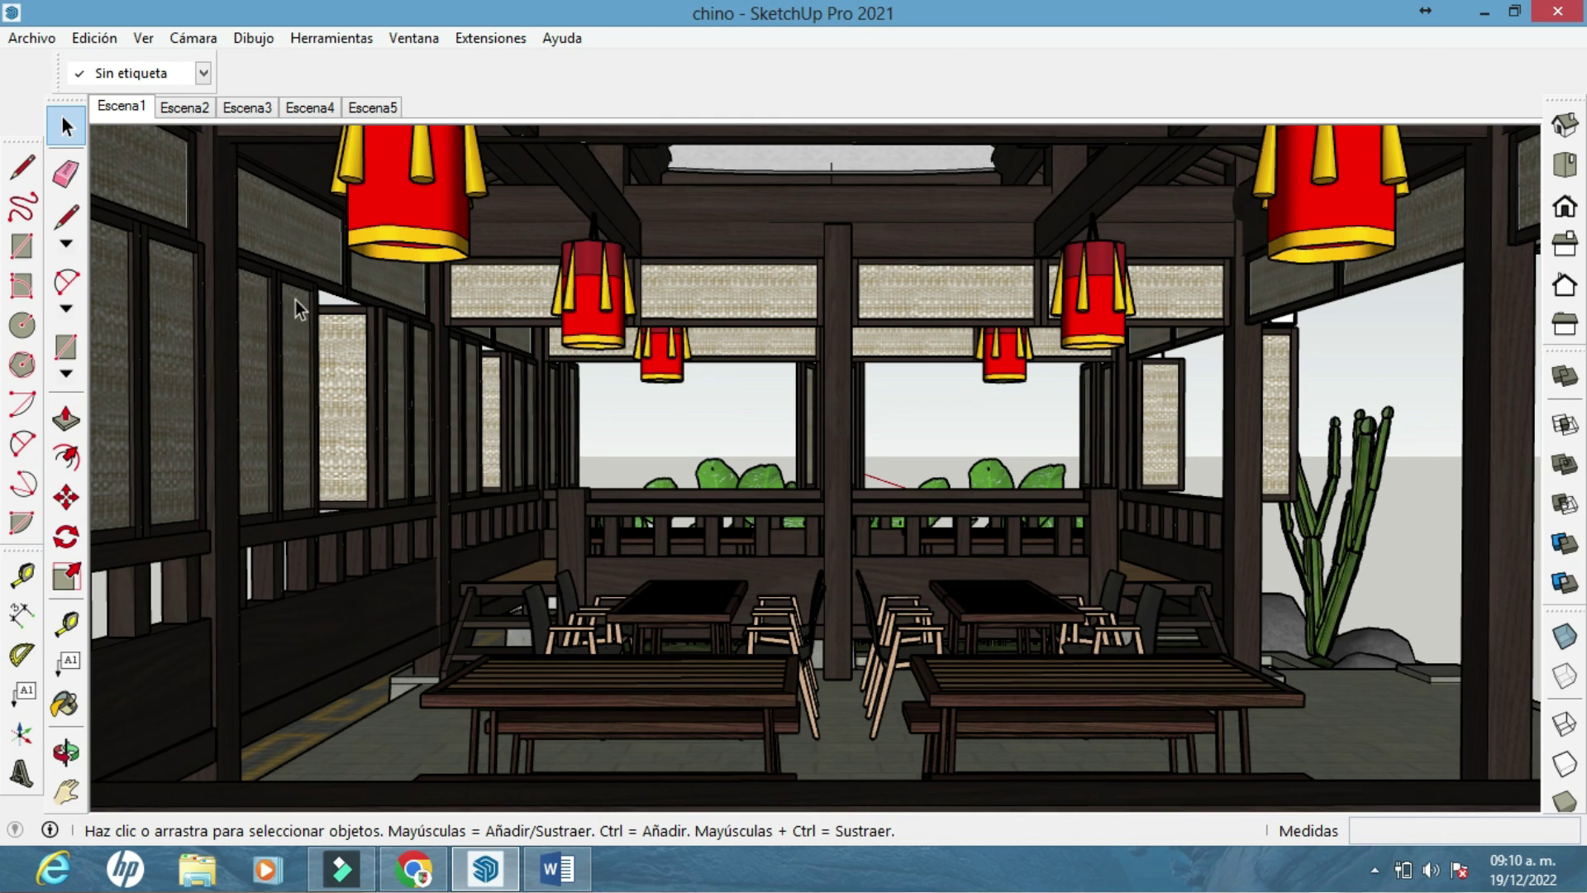
# Turn off scene transitions in the model's animation settings
pyautogui.click(143, 39)
pyautogui.moveTo(122, 40)
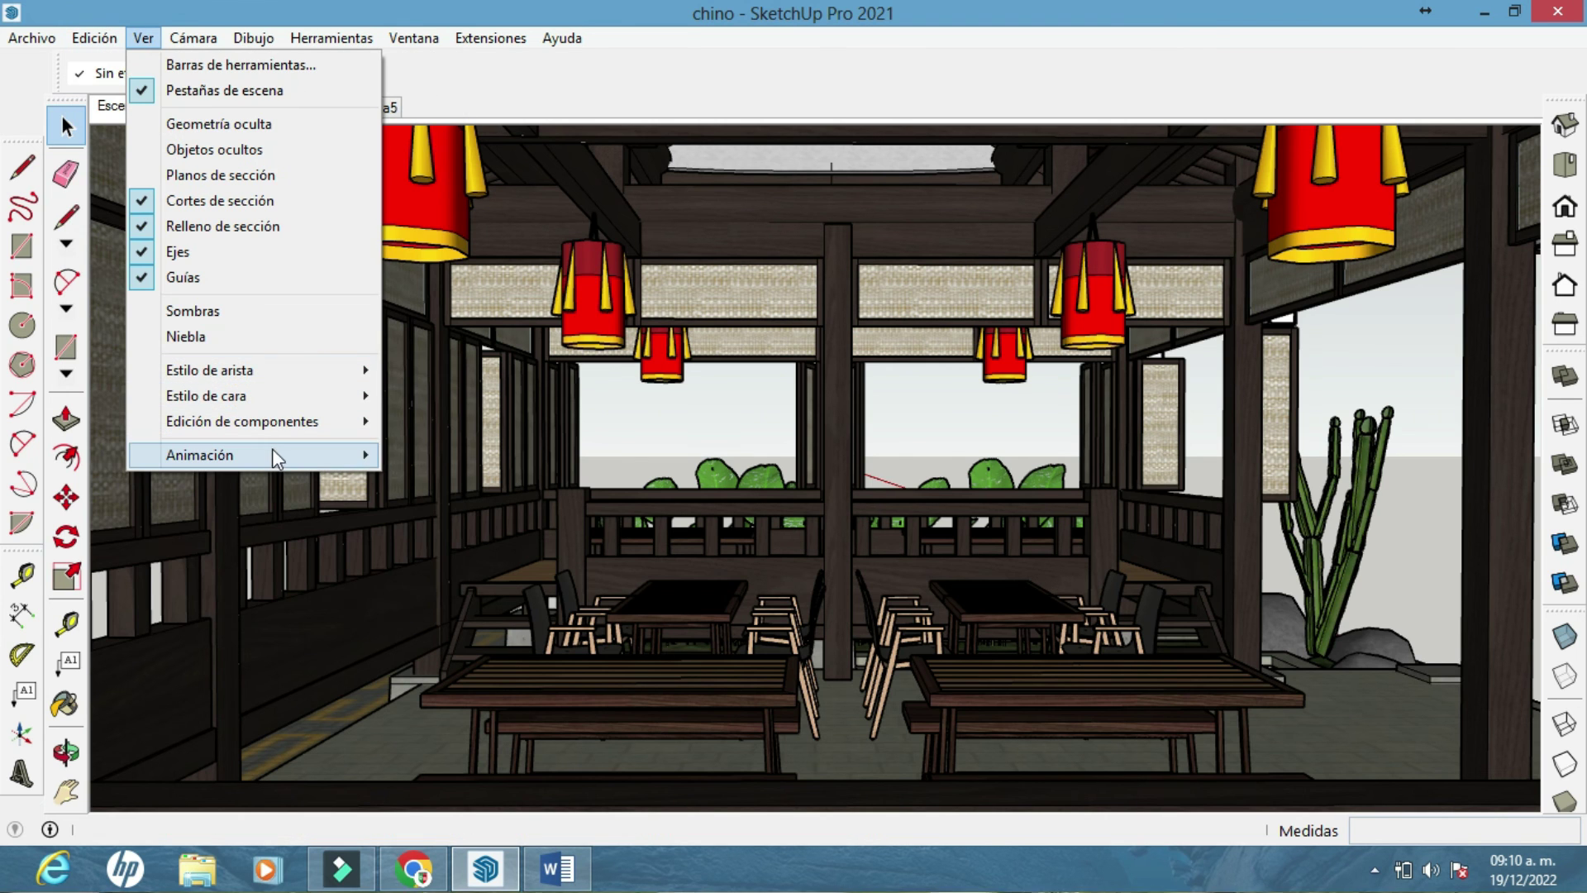
pyautogui.moveTo(364, 454)
pyautogui.click(493, 624)
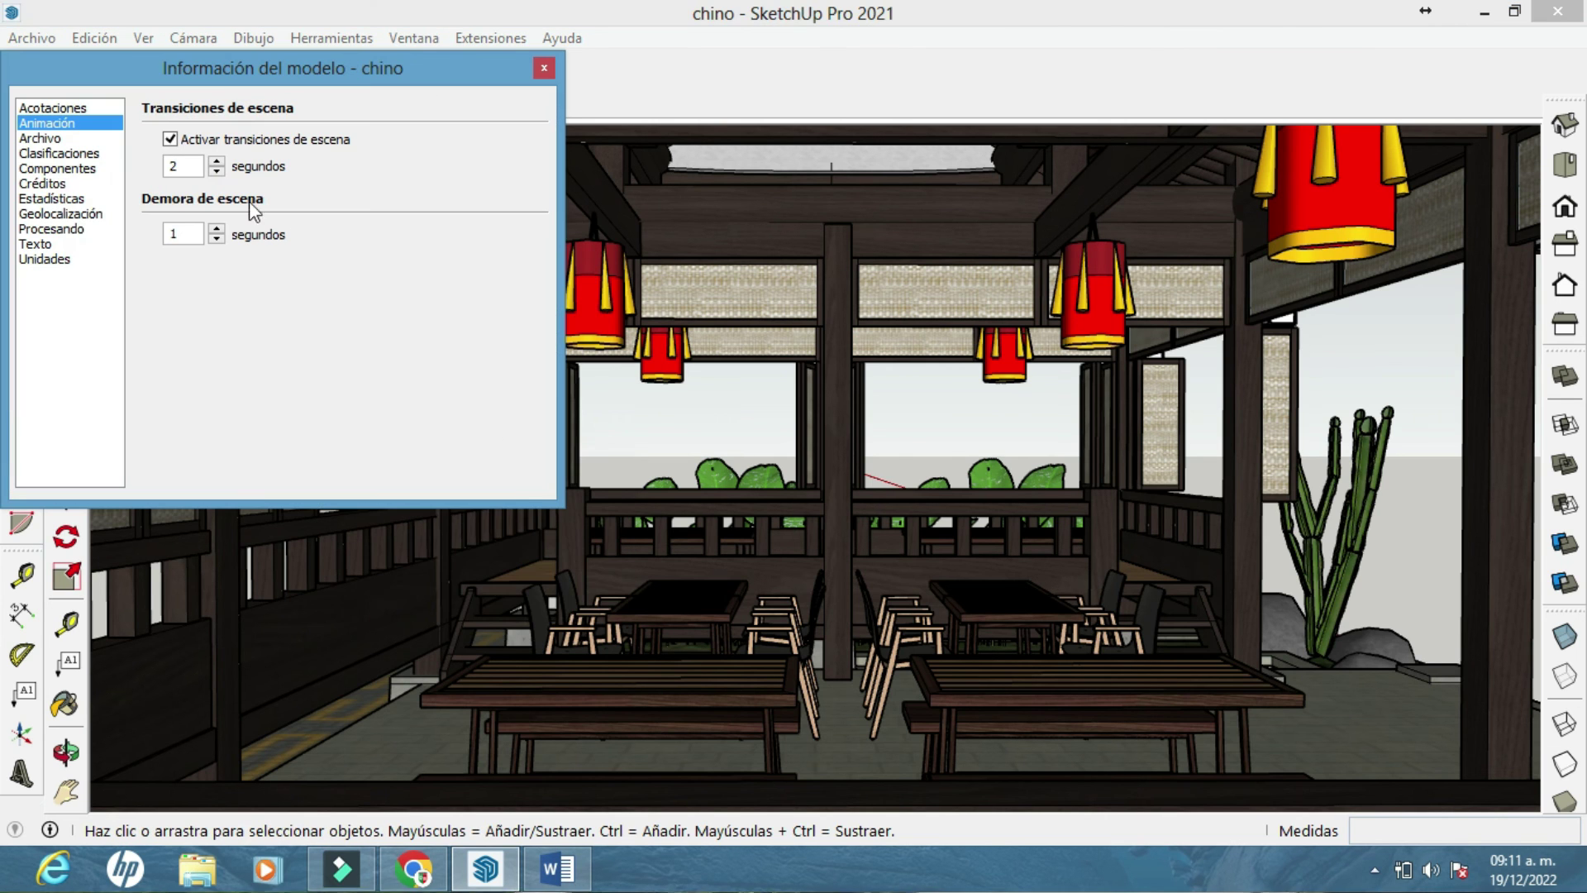
pyautogui.click(171, 139)
pyautogui.click(544, 68)
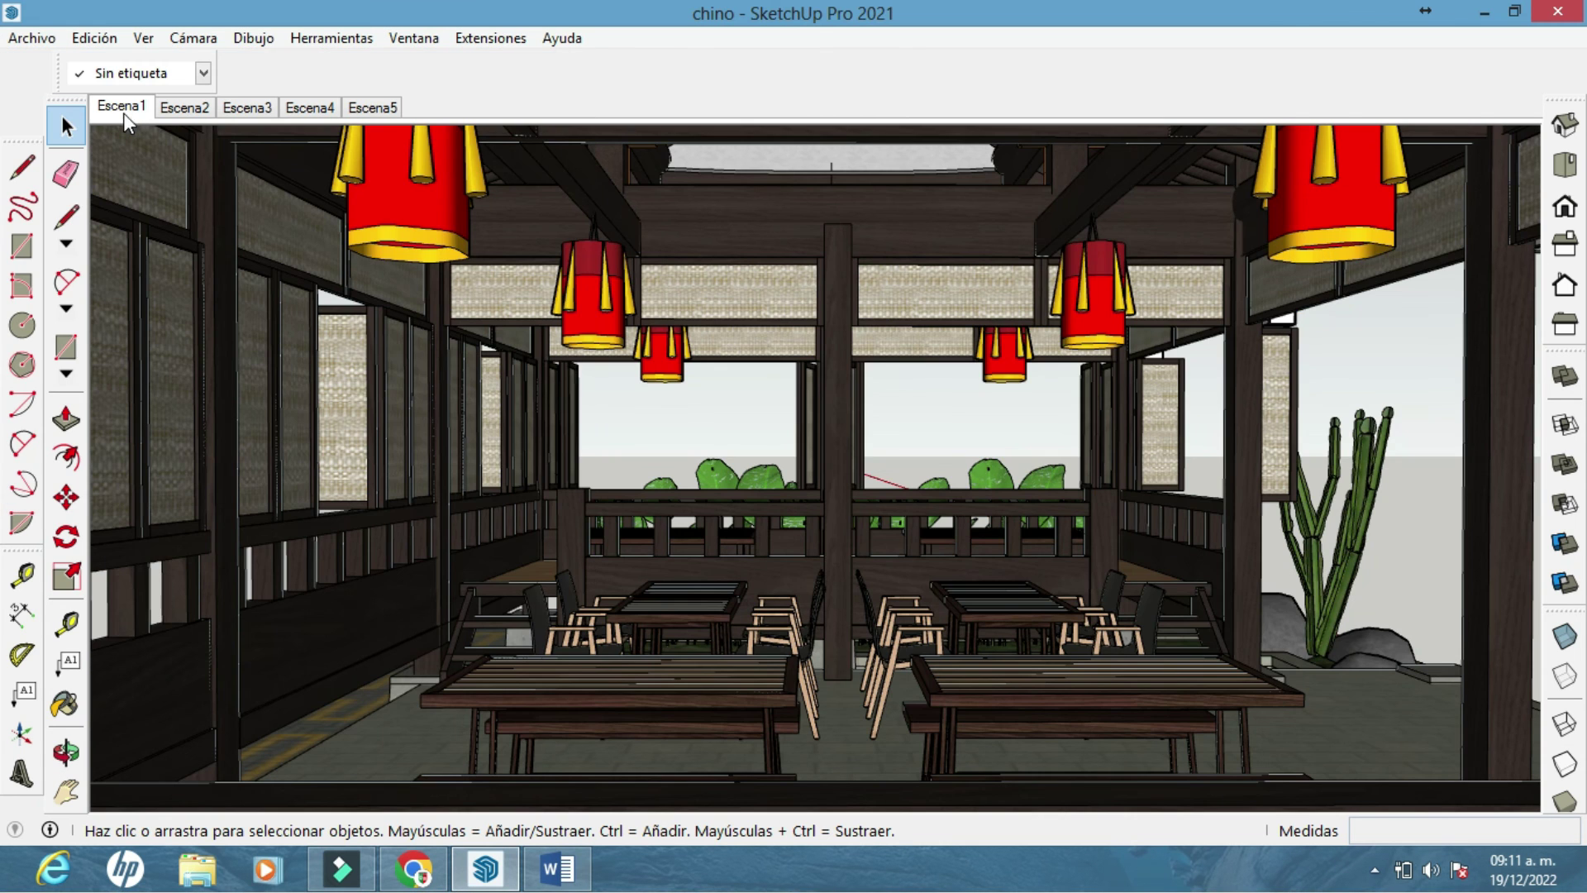
# Switch the pavilion view through Escena2, Escena3, Escena4 and Escena5, returning to Escena3
pyautogui.click(173, 115)
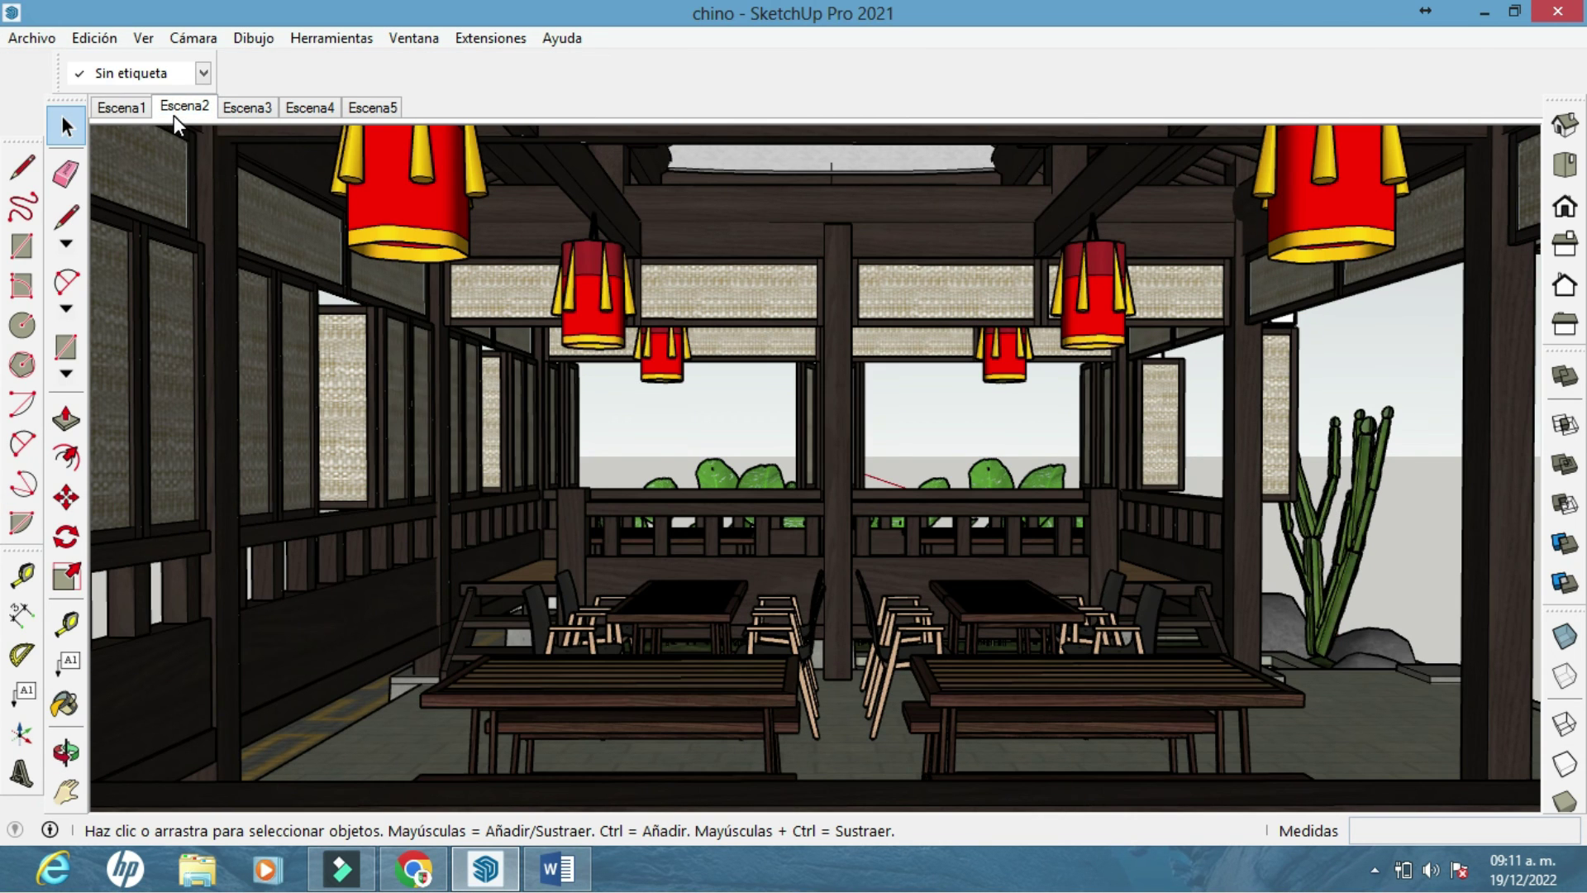
pyautogui.click(248, 112)
pyautogui.click(331, 116)
pyautogui.click(385, 112)
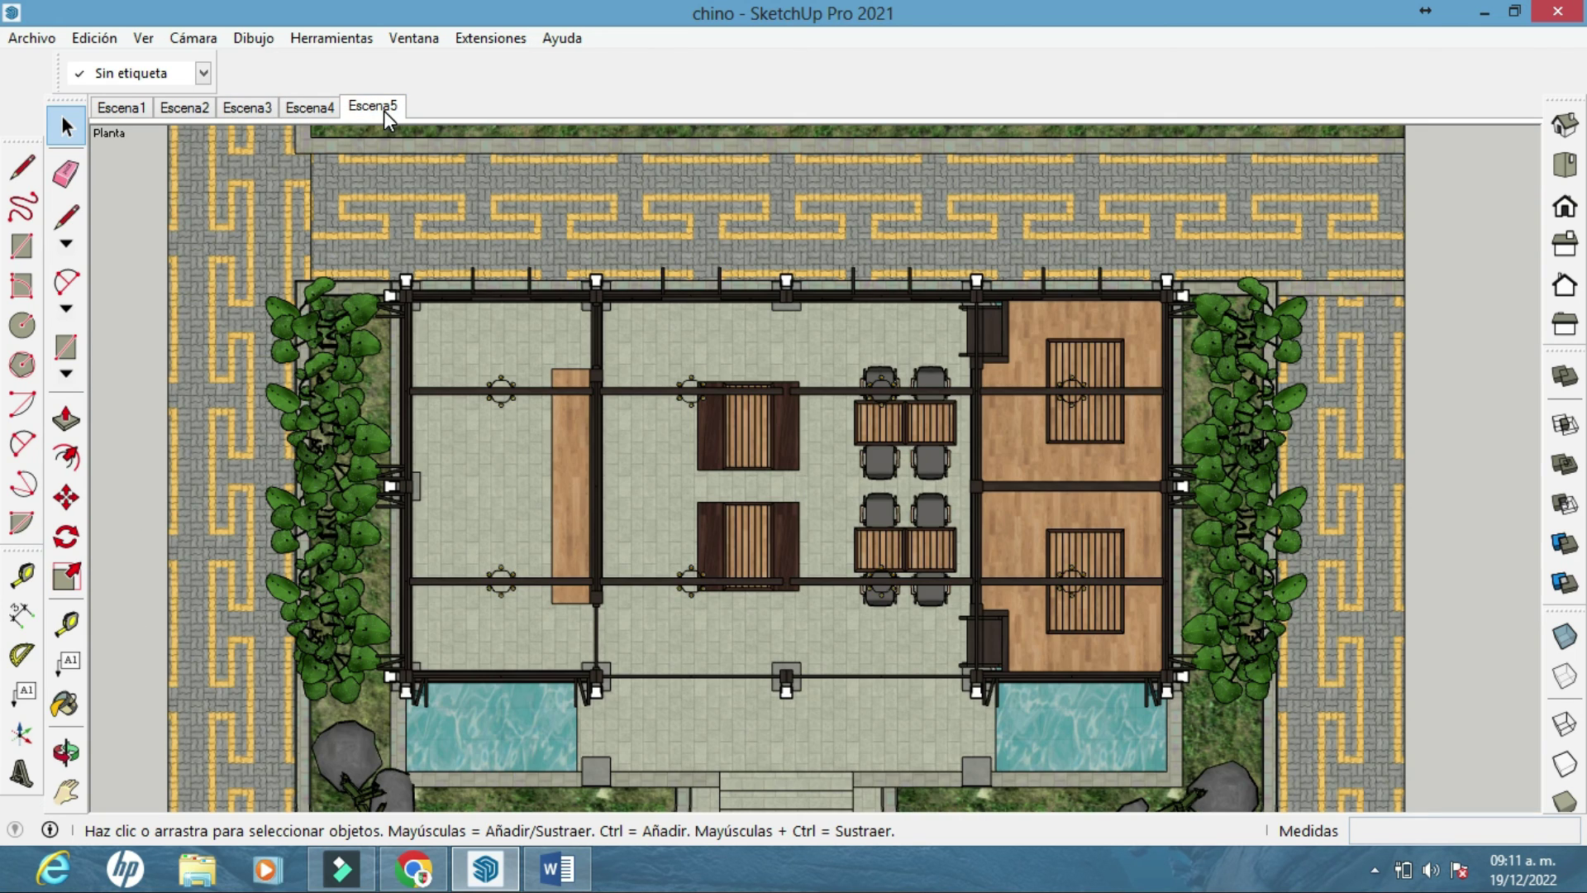
pyautogui.click(251, 108)
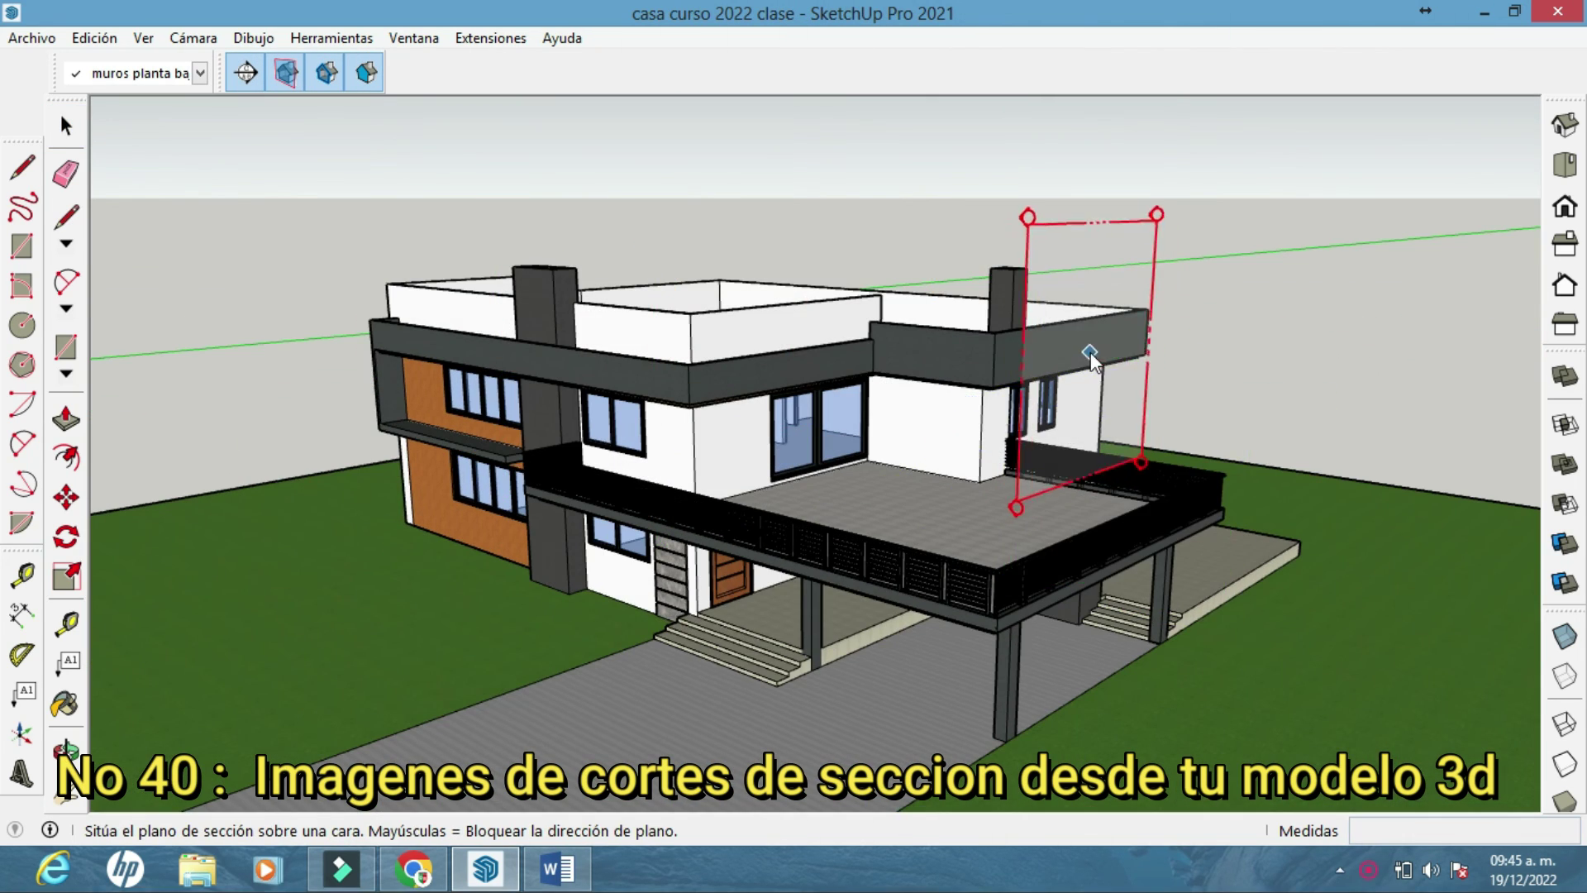
# Place a horizontal section plane on the house and lower it about 3.5 m to cut through the ground-floor walls
pyautogui.moveTo(1091, 354); pyautogui.dragTo(743, 354, button='middle')
pyautogui.click(743, 354)
pyautogui.press('Return')
pyautogui.scroll(-5, 743, 354)
pyautogui.click(1259, 389)
pyautogui.press('m')
pyautogui.click(1259, 423)
pyautogui.moveTo(1247, 424); pyautogui.dragTo(1152, 443, button='middle')
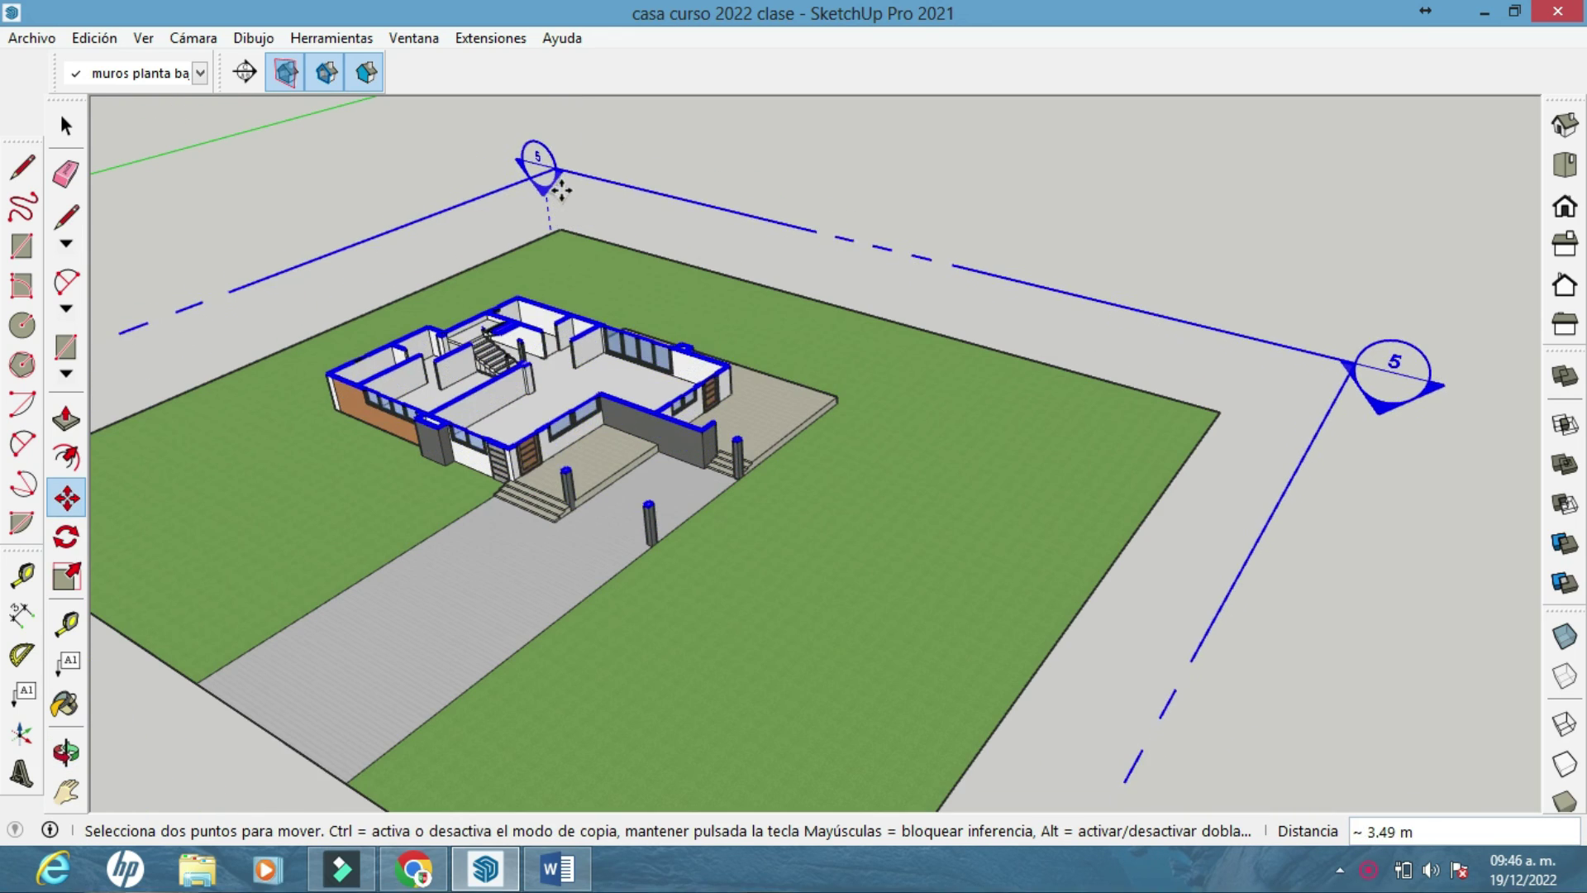
pyautogui.click(549, 186)
# Display the ground-floor section cut as a plan view in parallel projection
pyautogui.press('t')
pyautogui.press('space')
pyautogui.moveTo(507, 221); pyautogui.dragTo(914, 529, button='middle')
pyautogui.click(1562, 165)
pyautogui.click(193, 38)
pyautogui.click(255, 149)
pyautogui.scroll(5, 1310, 195)
pyautogui.scroll(-1, 1269, 500)
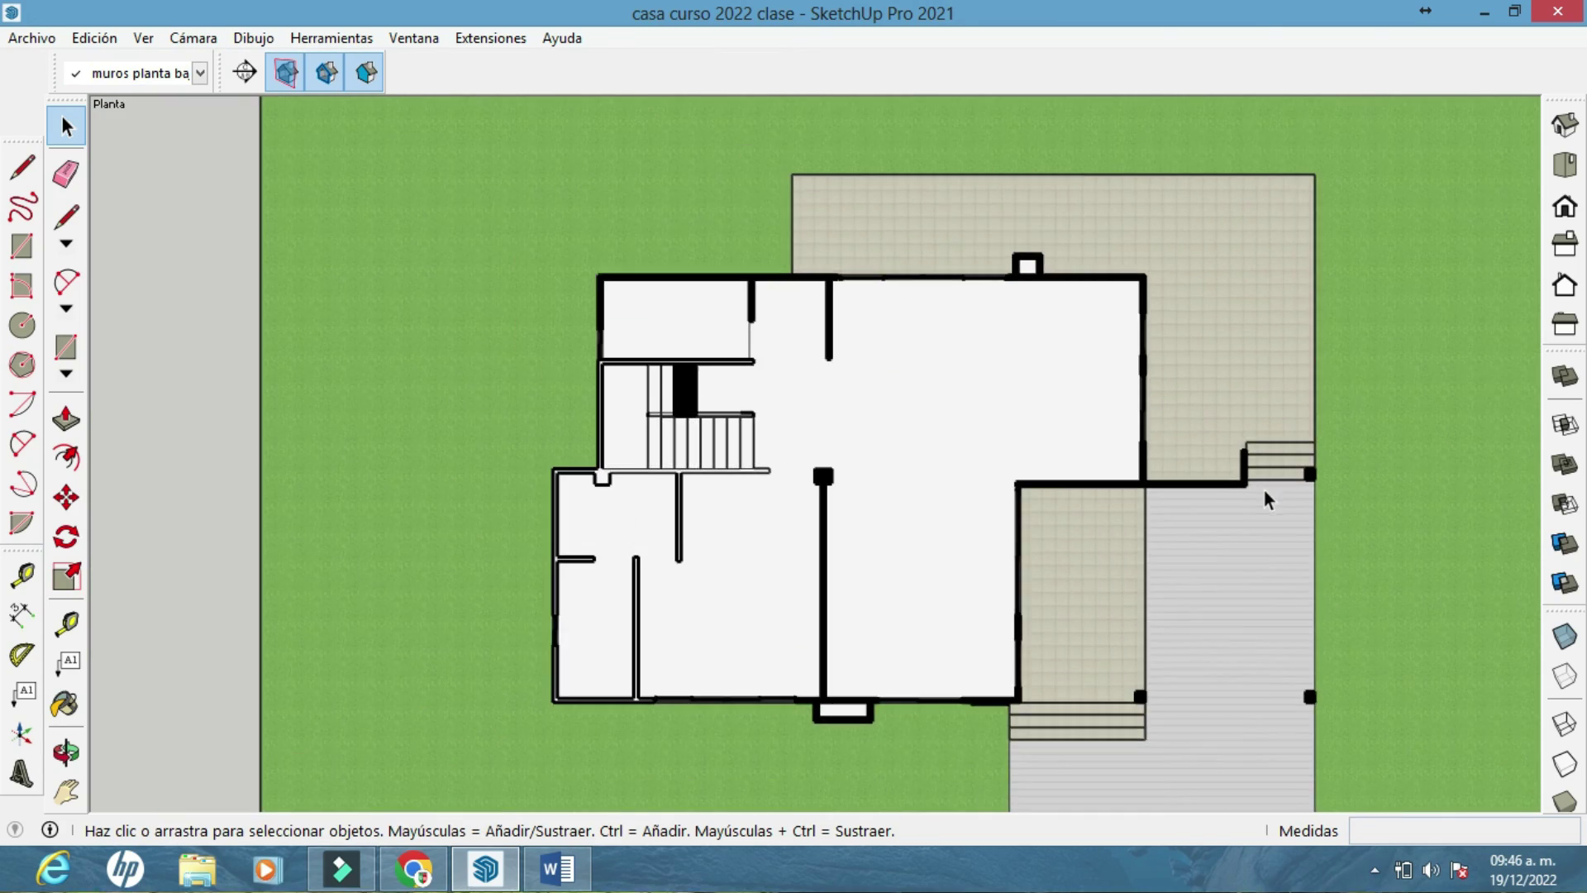
# Raise the horizontal section plane about 1.19 m to the level of the upper floor
pyautogui.moveTo(1269, 500); pyautogui.dragTo(857, 322, button='middle')
pyautogui.scroll(-3, 857, 322)
pyautogui.click(470, 229)
pyautogui.press('m')
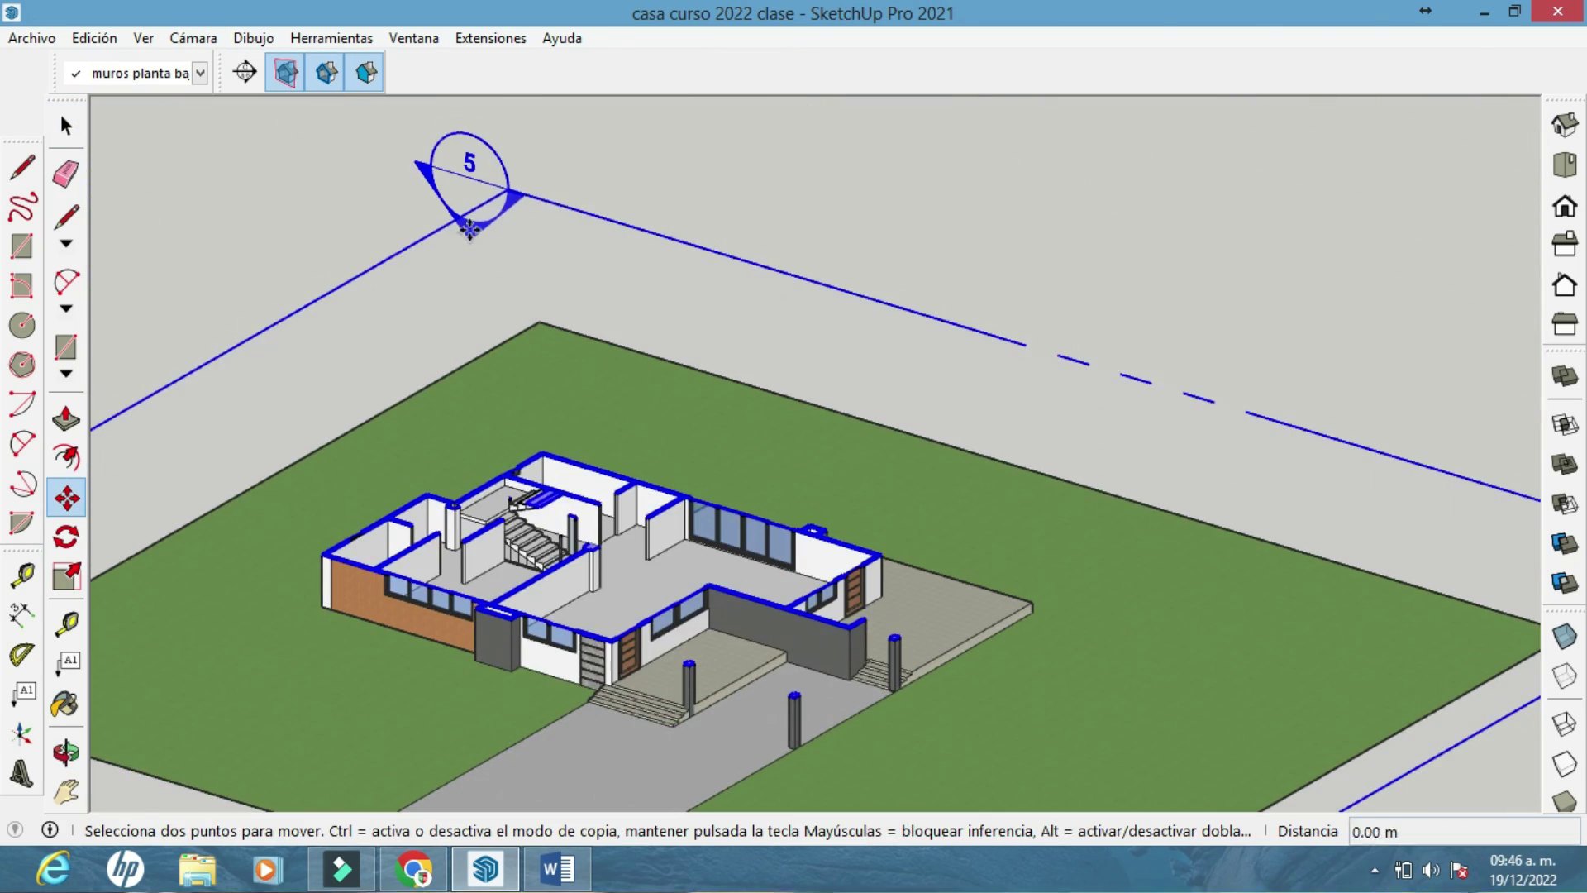
pyautogui.click(470, 229)
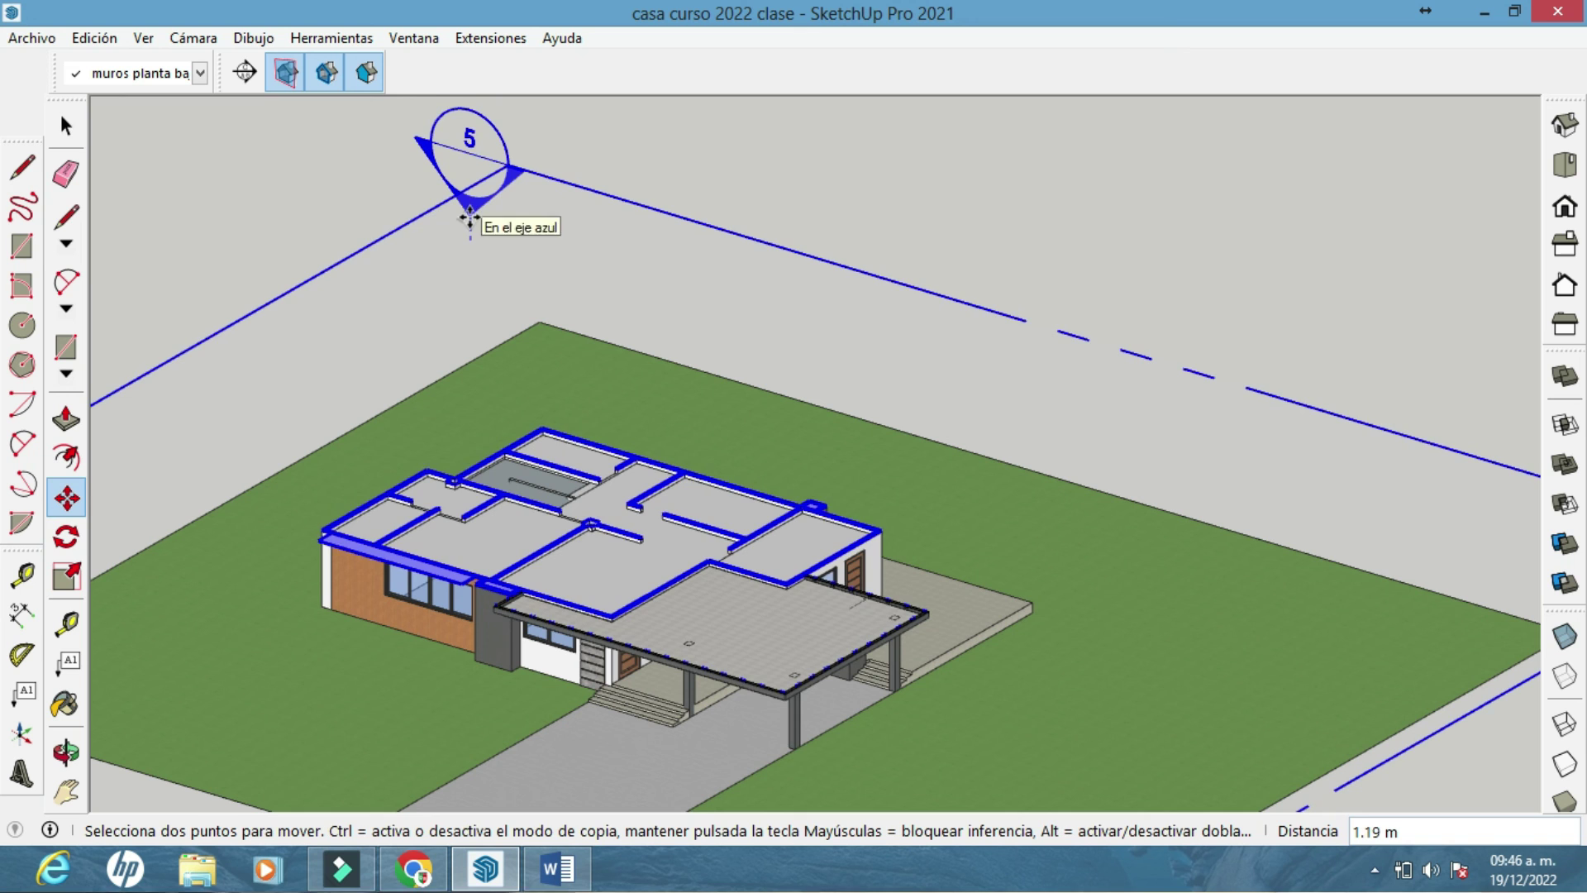
pyautogui.click(460, 219)
pyautogui.press('space')
pyautogui.click(487, 331)
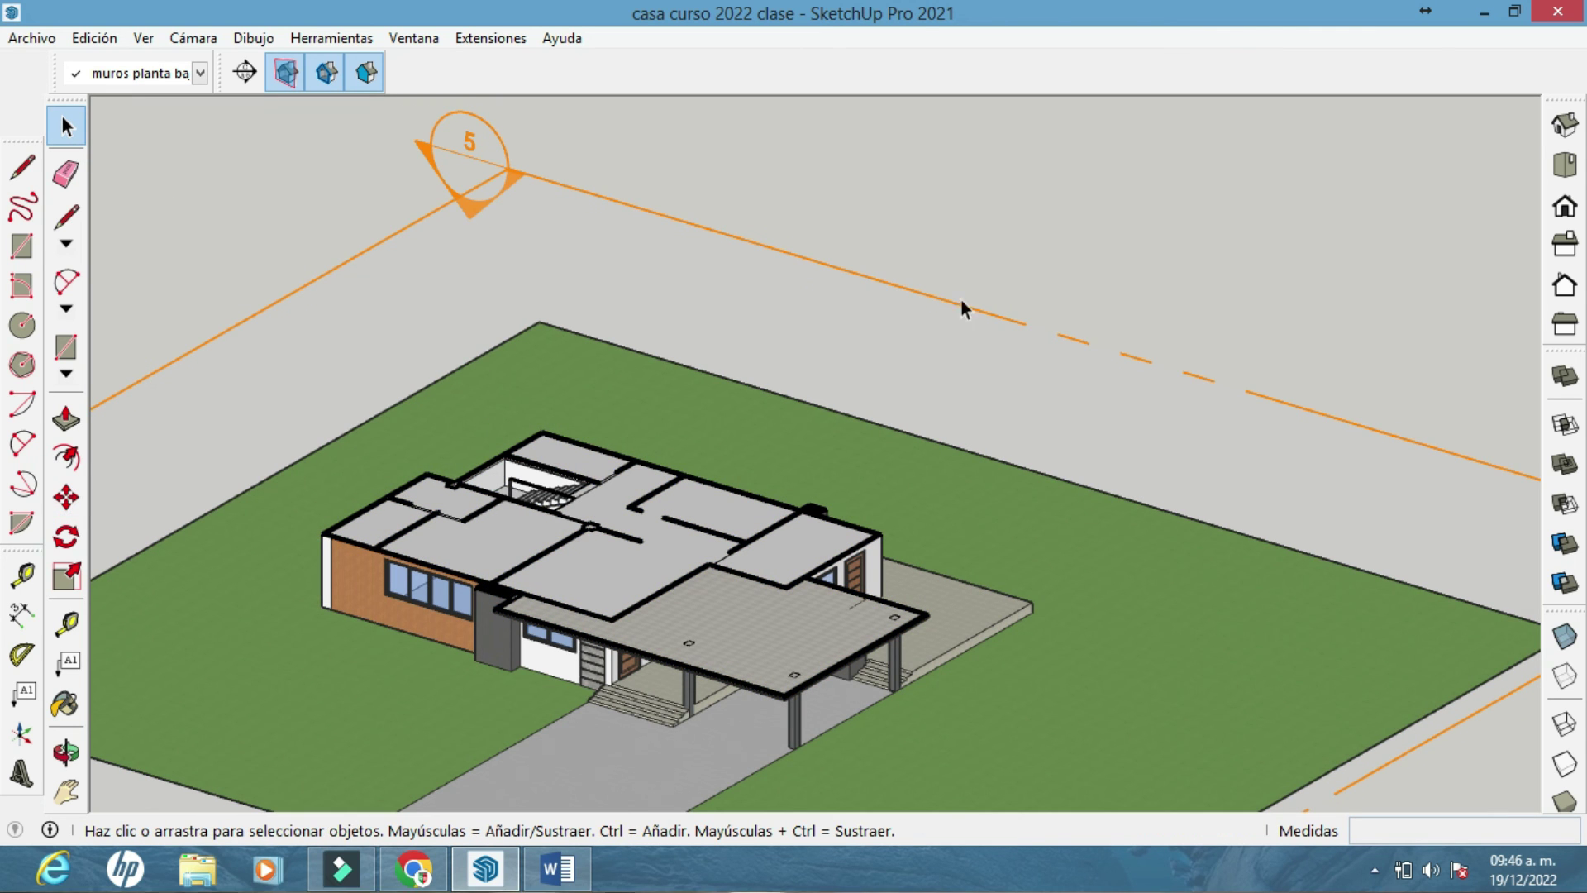
# Raise the horizontal section plane another 0.51 m or so and show the upper-floor cut in plan view
pyautogui.press('m')
pyautogui.click(482, 212)
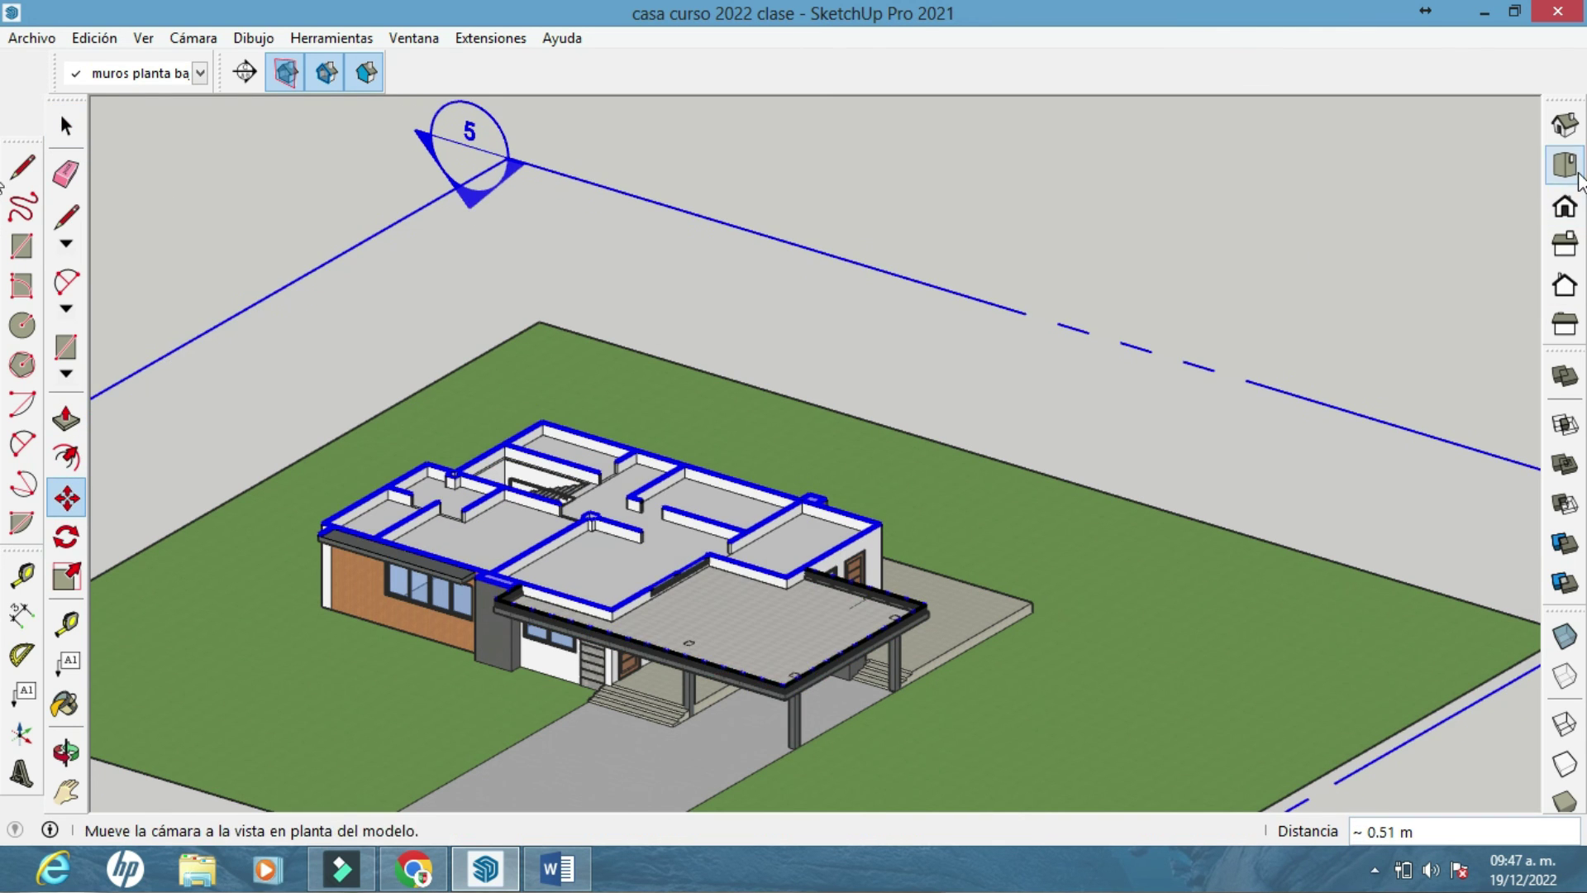
pyautogui.click(1577, 177)
pyautogui.click(67, 125)
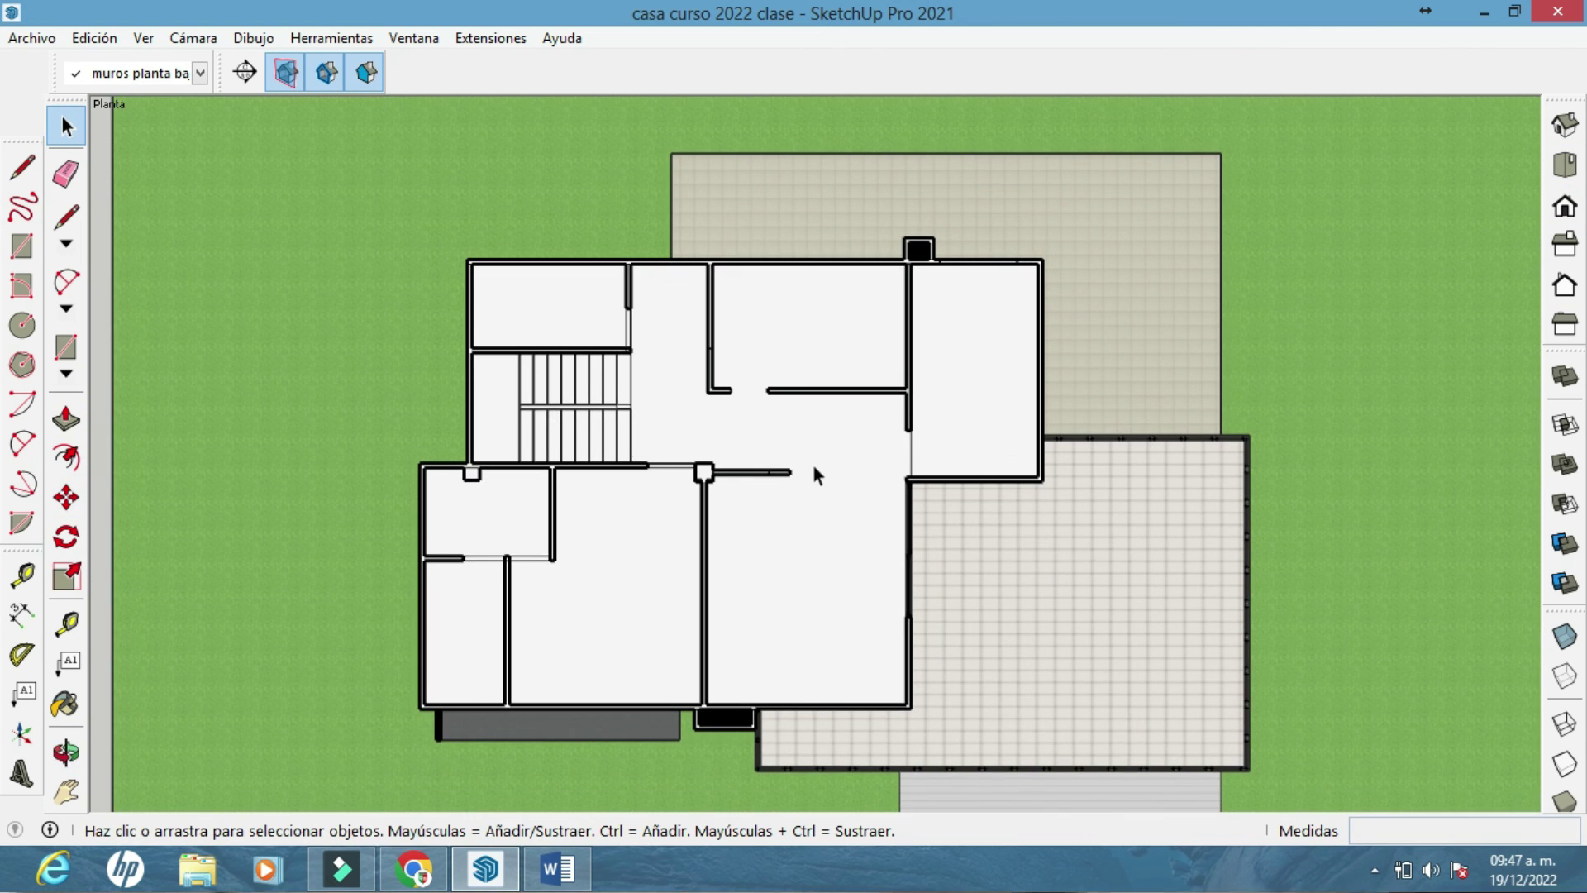
# Move the horizontal section plane up above the roof so it no longer cuts the house
pyautogui.moveTo(1006, 595); pyautogui.dragTo(737, 503, button='middle')
pyautogui.click(737, 504)
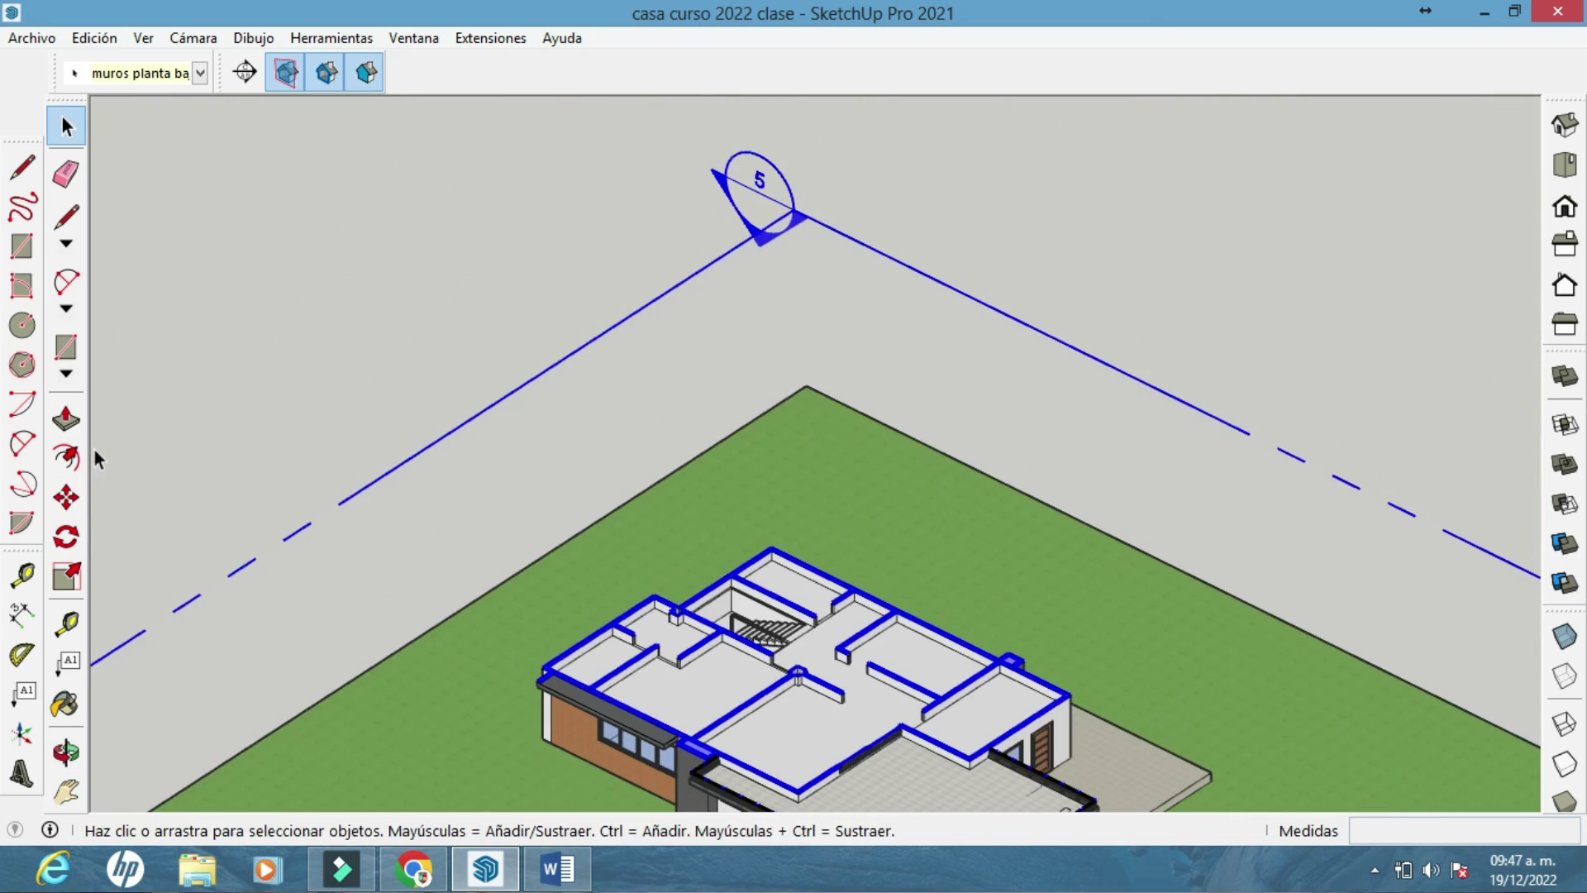
pyautogui.click(66, 497)
pyautogui.moveTo(775, 151); pyautogui.dragTo(822, 471, button='middle')
# Place a vertical section plane parallel to the house's front facade, accepting the default name and symbol
pyautogui.hotkey('shift', 's')
pyautogui.click(563, 521)
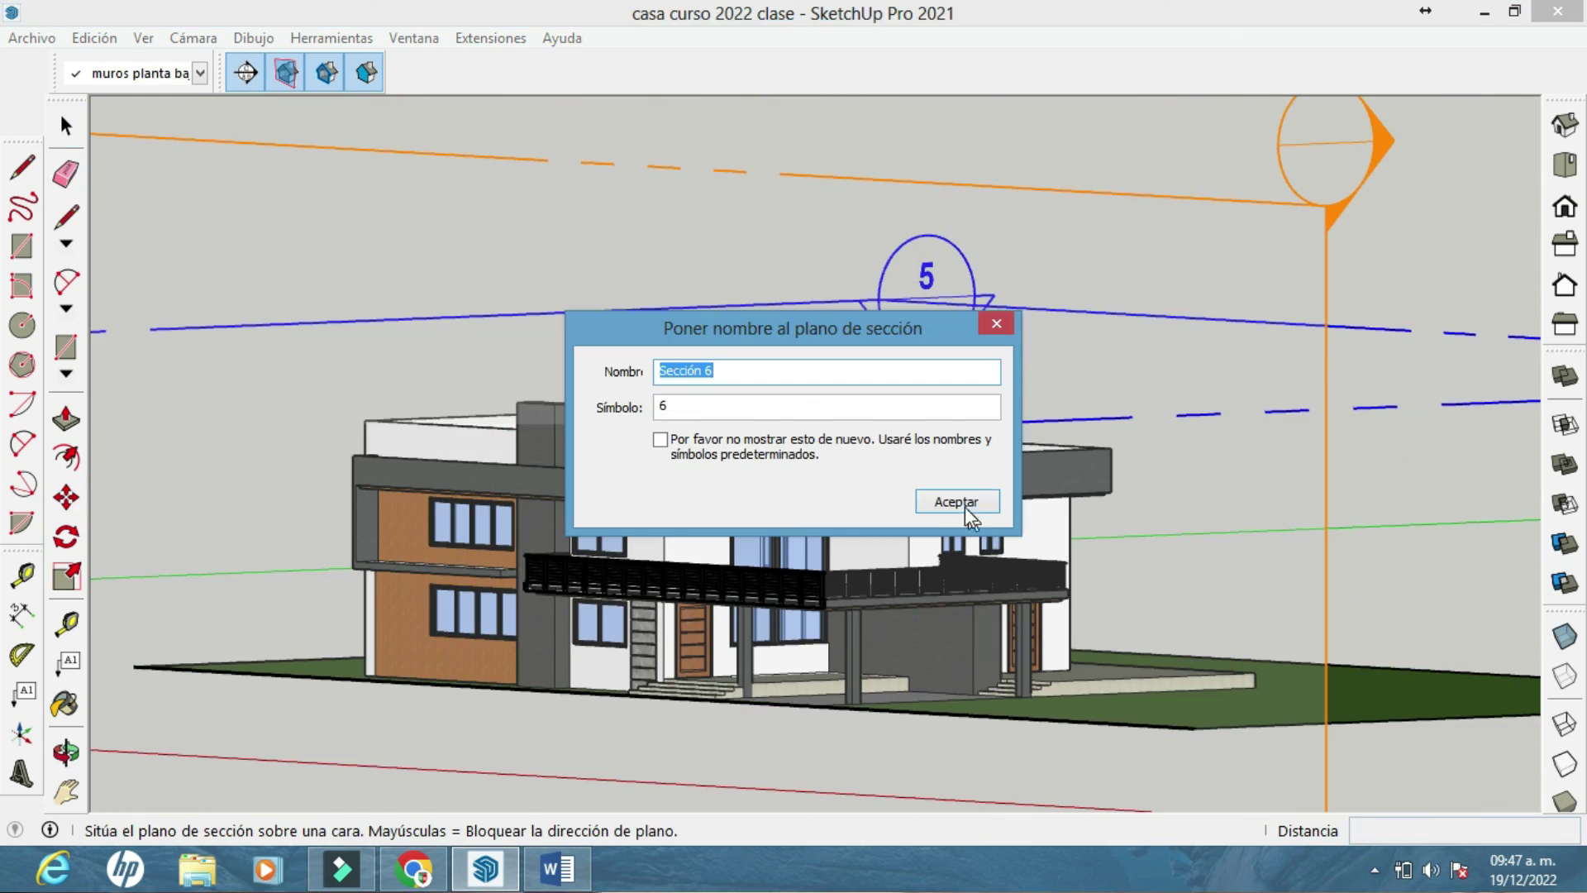
pyautogui.press('Return')
pyautogui.moveTo(563, 521); pyautogui.dragTo(570, 587, button='middle')
pyautogui.scroll(-3, 1063, 507)
pyautogui.scroll(3, 630, 319)
# Move the vertical section plane 6 into the house and display the cut in front view
pyautogui.press('space')
pyautogui.click(620, 389)
pyautogui.press('m')
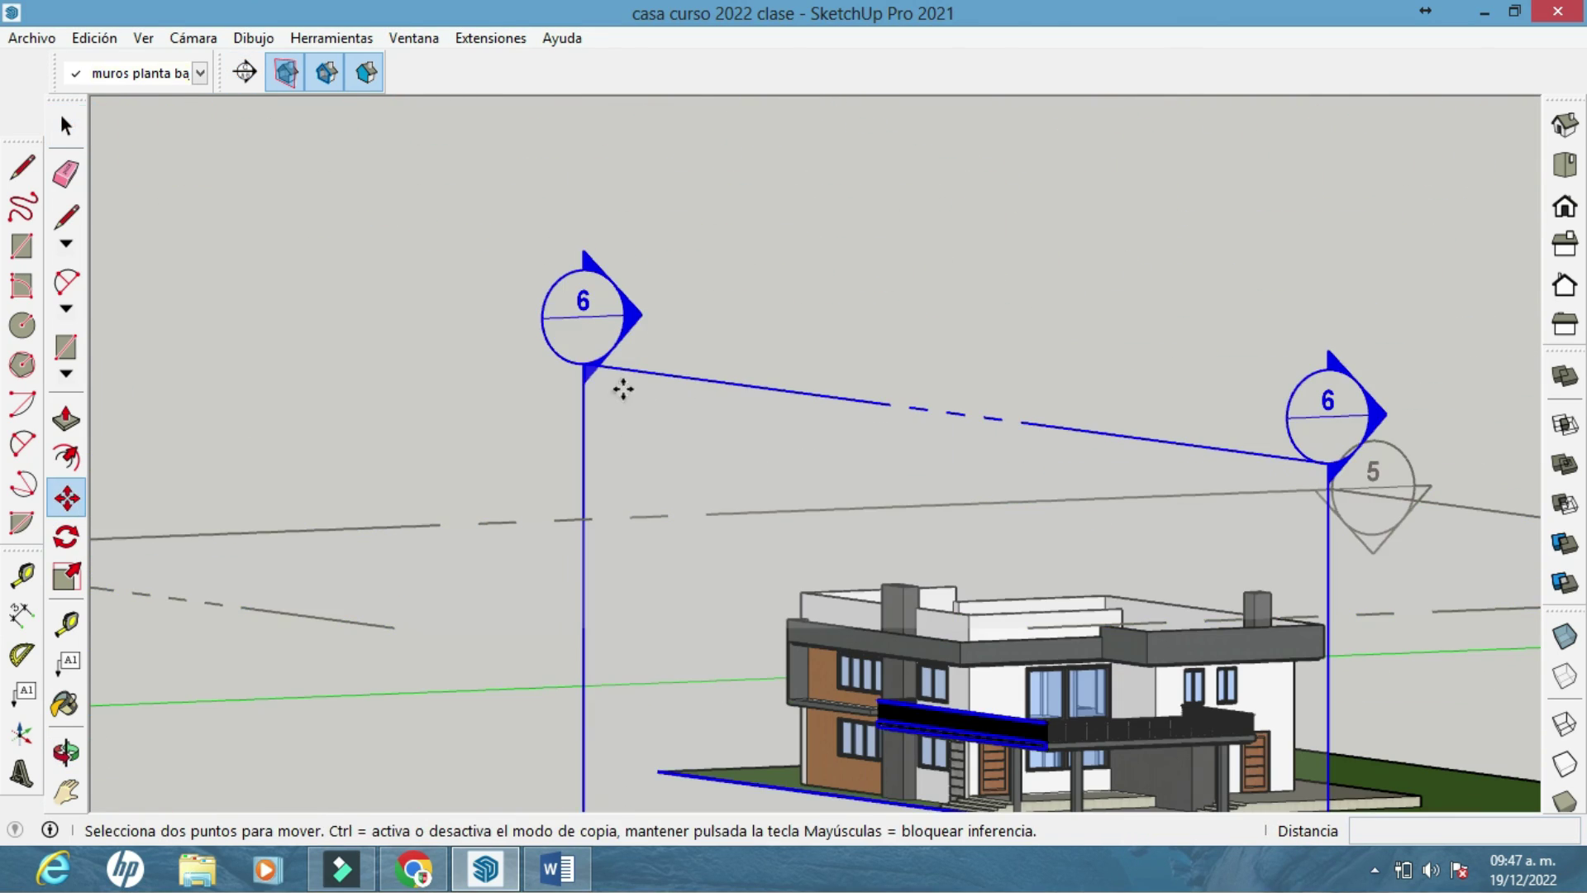
pyautogui.moveTo(777, 378); pyautogui.dragTo(956, 325, button='middle')
pyautogui.press('F4')
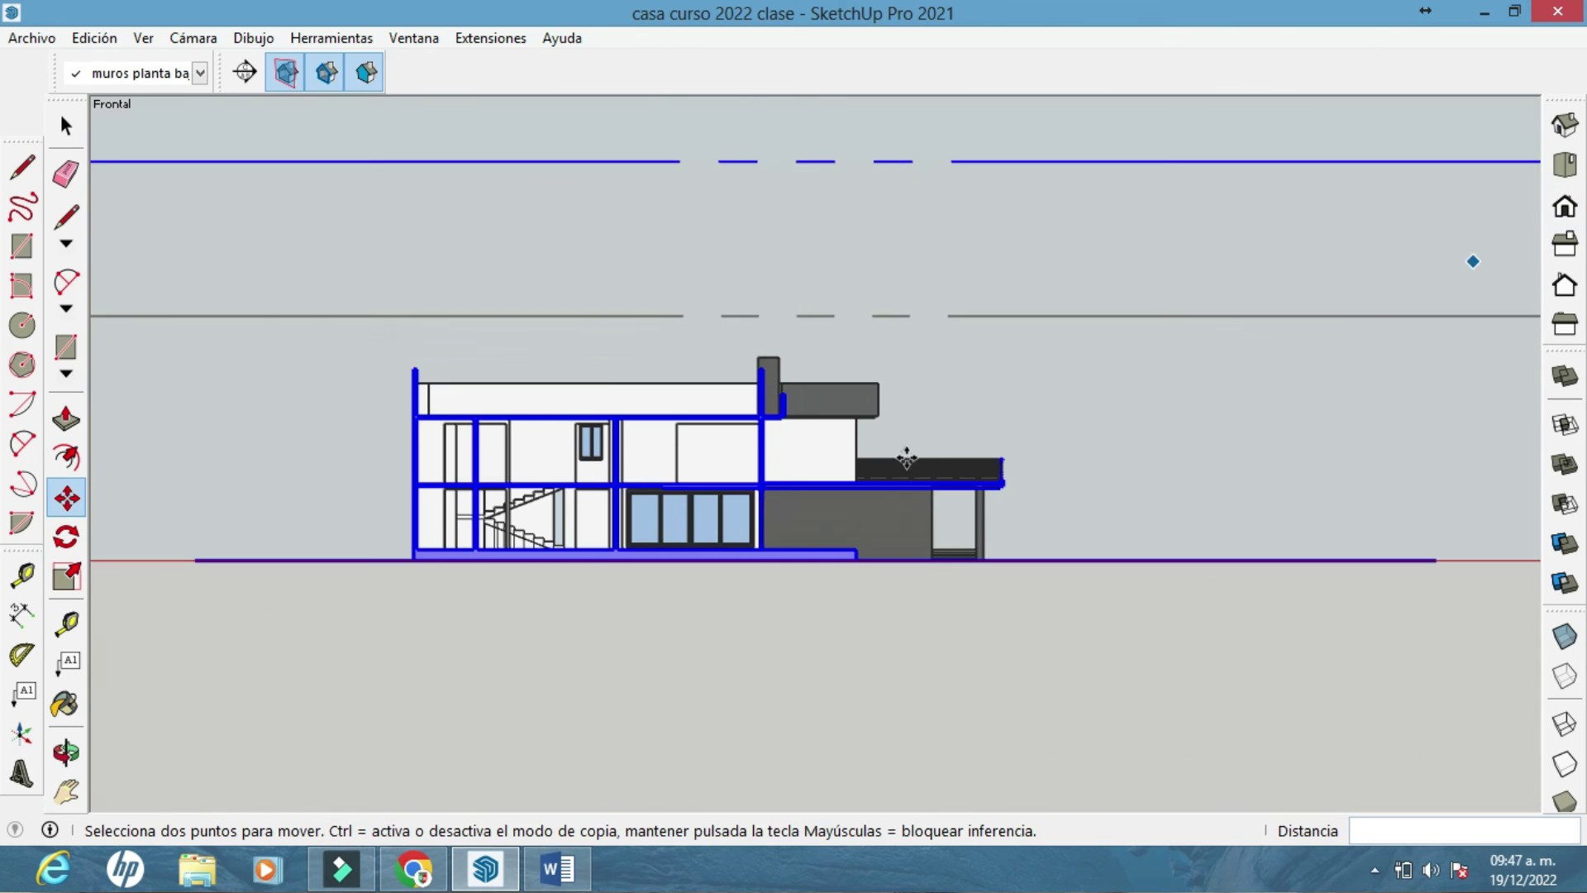
pyautogui.press('space')
pyautogui.scroll(-3, 590, 350)
pyautogui.click(245, 248)
pyautogui.scroll(5, 430, 526)
pyautogui.keyDown('shift'); pyautogui.moveTo(431, 526); pyautogui.dragTo(468, 525, button='middle'); pyautogui.keyUp('shift')
pyautogui.scroll(2, 468, 526)
# Move vertical section plane 6 deeper into the house to cut through the staircase and show it in front view
pyautogui.moveTo(577, 454); pyautogui.dragTo(656, 542, button='middle')
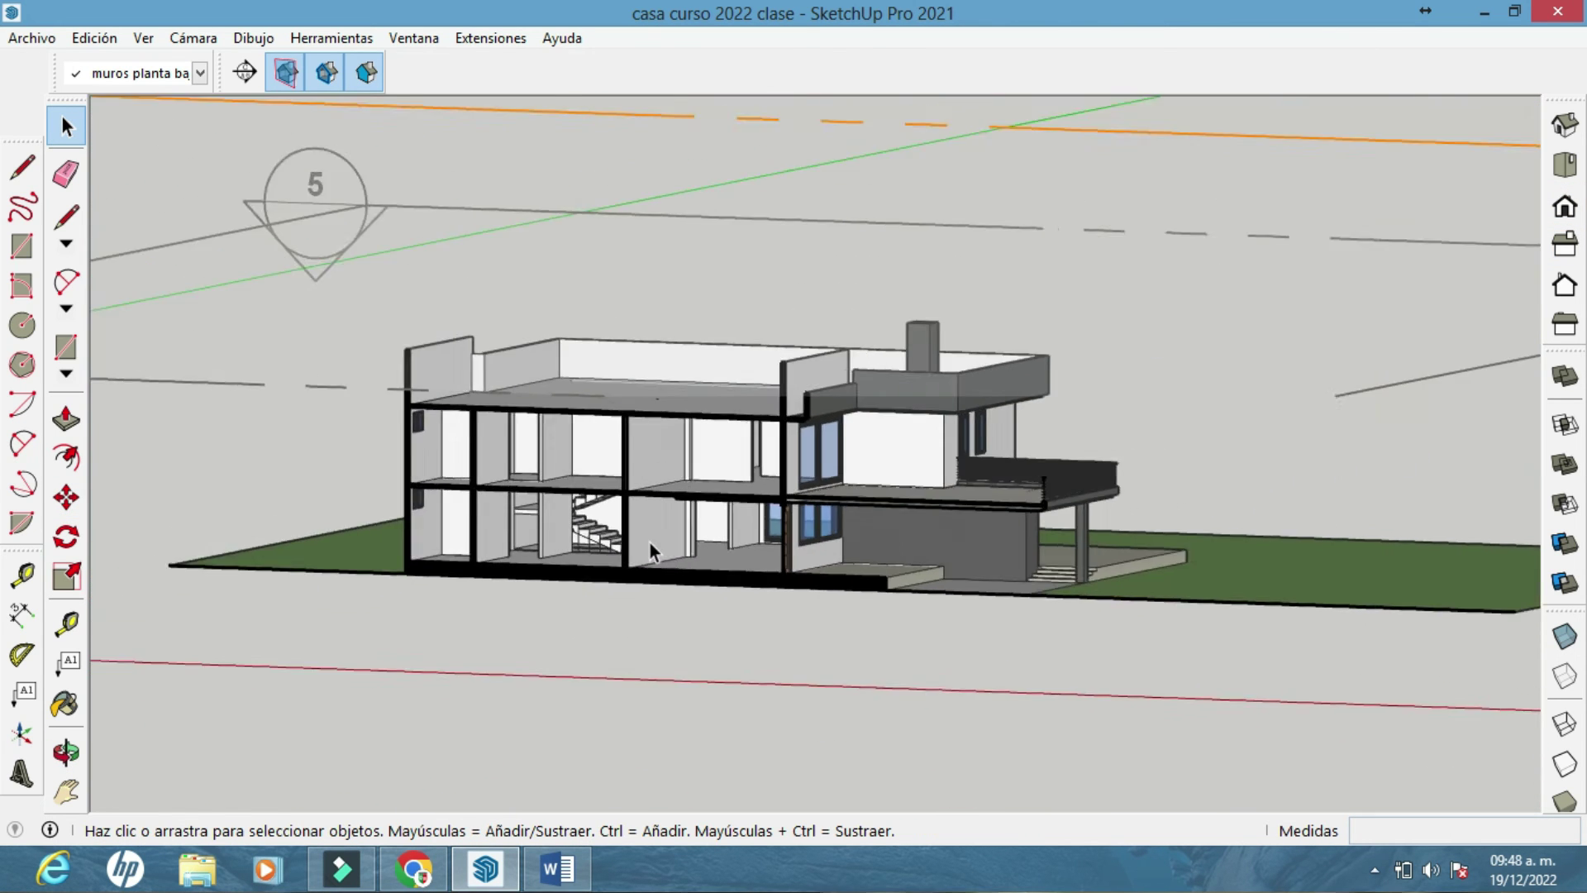
pyautogui.scroll(-3, 655, 542)
pyautogui.moveTo(266, 228); pyautogui.dragTo(281, 180, button='middle')
pyautogui.click(281, 180)
pyautogui.press('m')
pyautogui.click(281, 180)
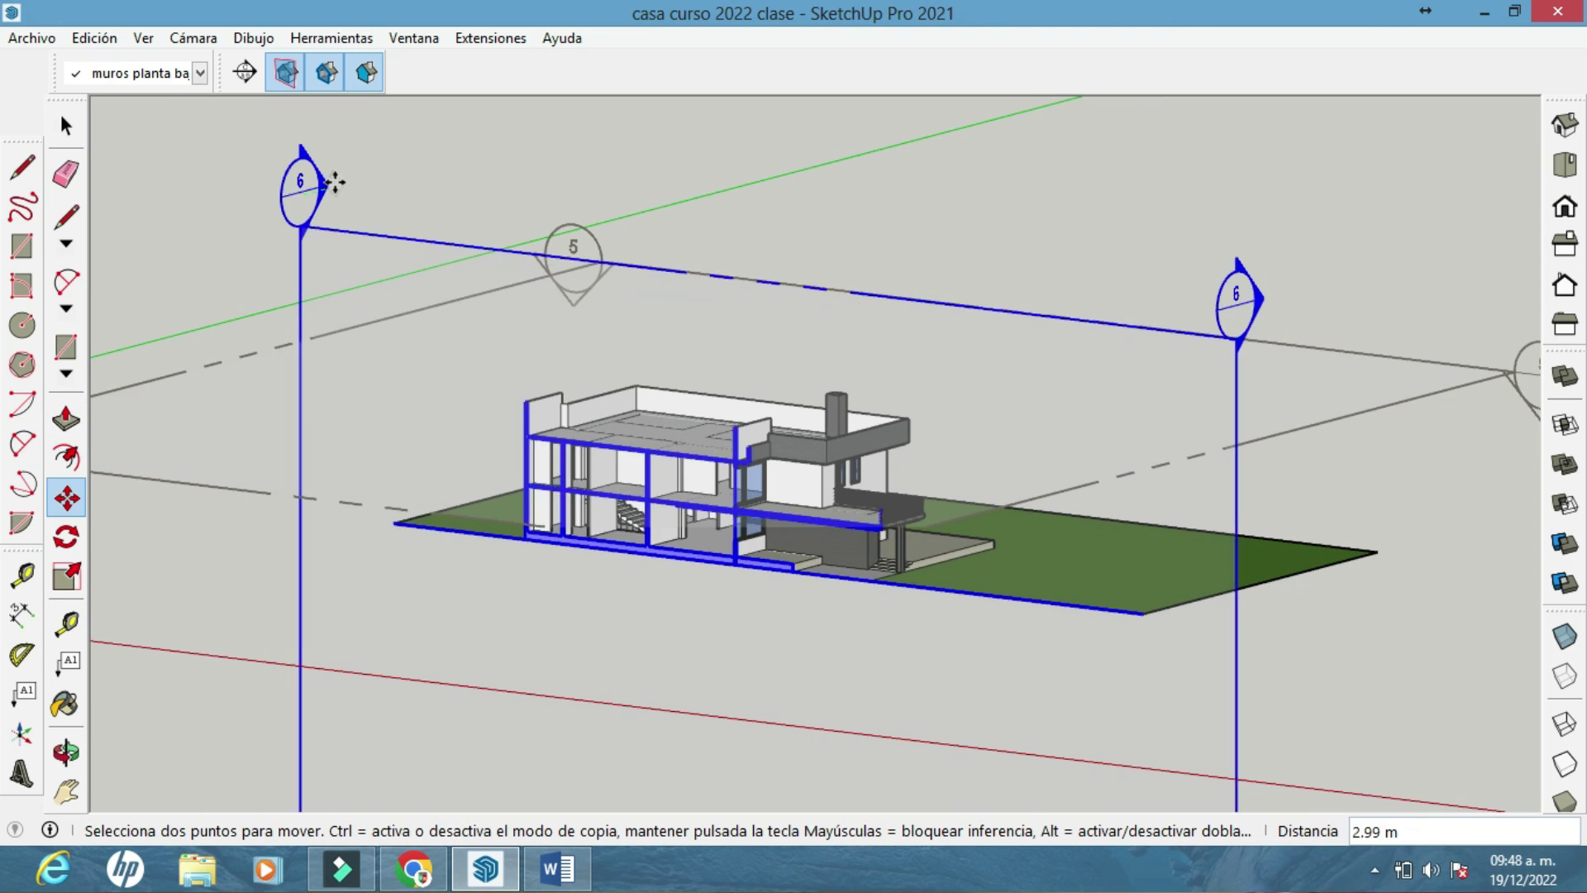
pyautogui.click(1565, 205)
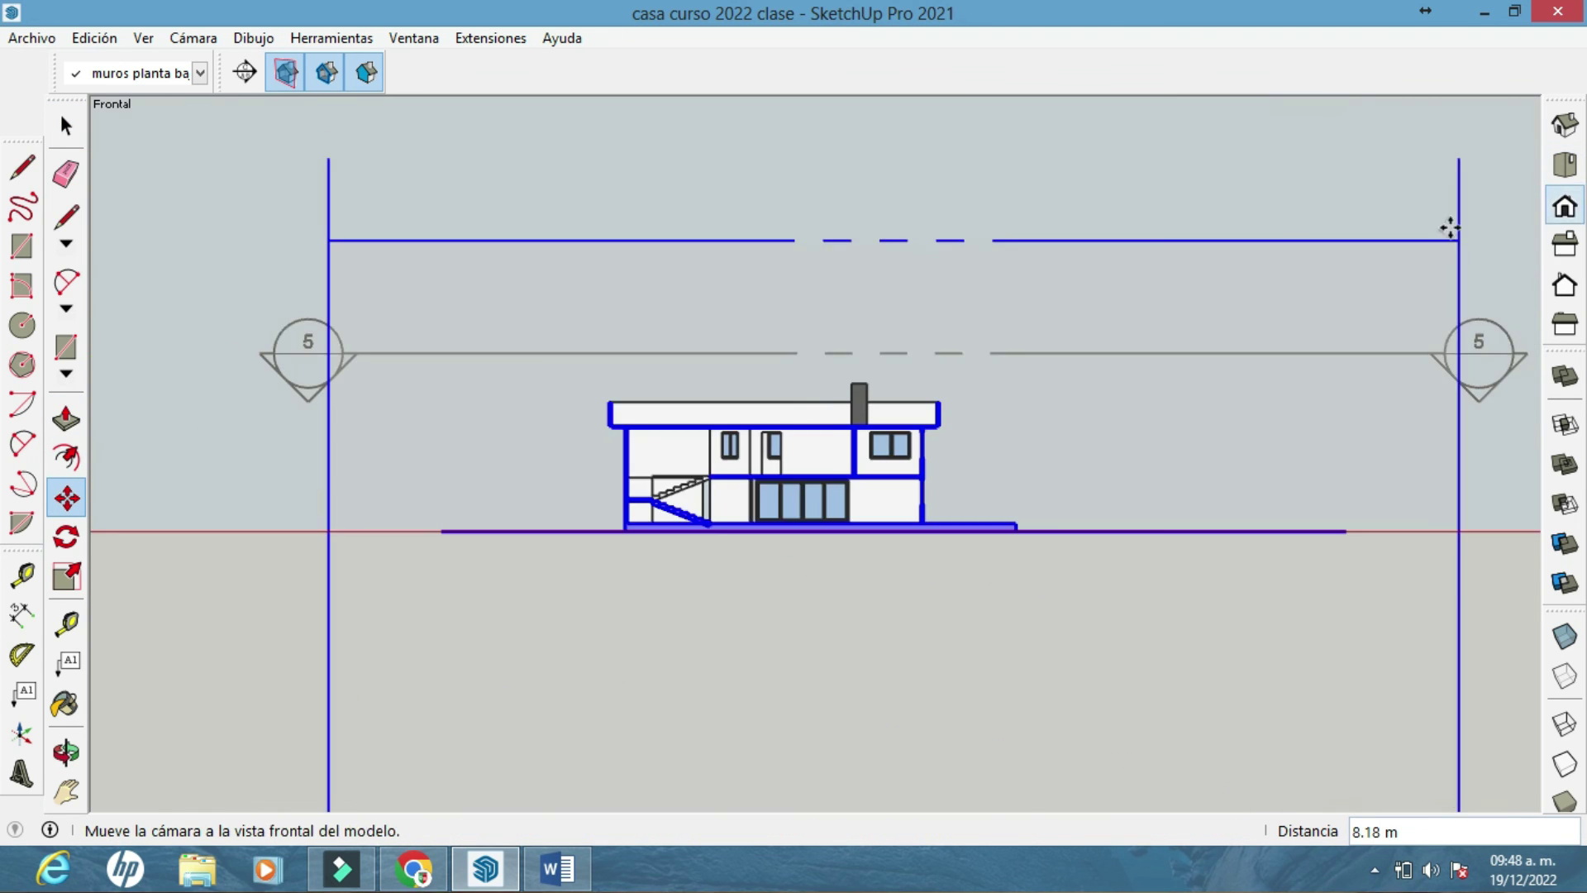
pyautogui.click(133, 176)
pyautogui.keyDown('shift'); pyautogui.moveTo(132, 175); pyautogui.dragTo(874, 414, button='middle'); pyautogui.keyUp('shift')
pyautogui.press('space')
pyautogui.scroll(3, 575, 449)
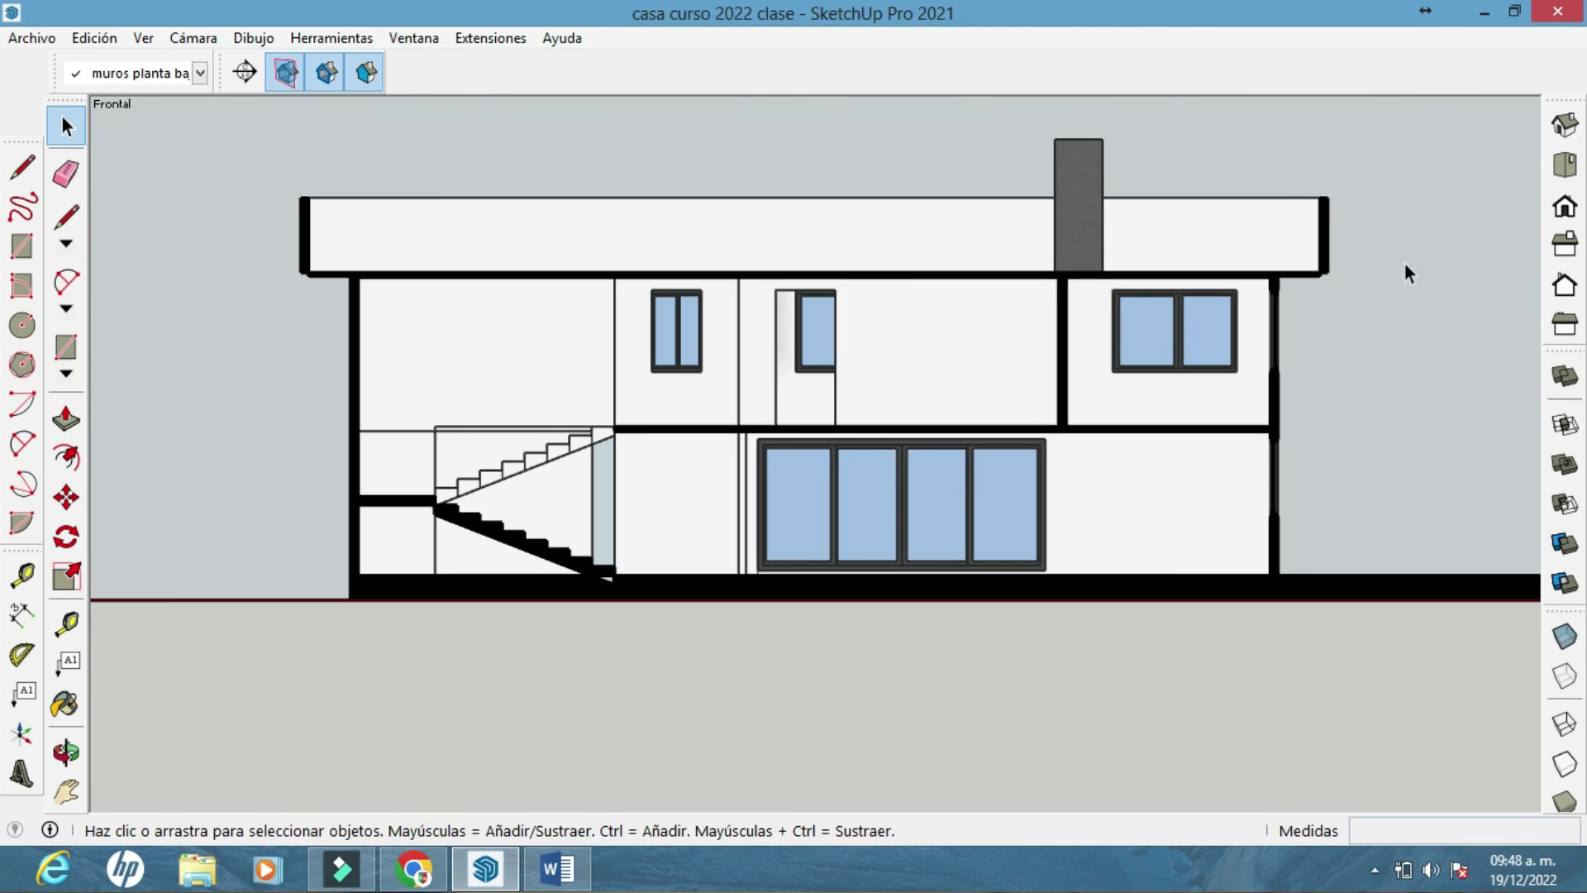
# Move vertical section plane 6 back out towards the front of the house
pyautogui.scroll(-1, 1364, 267)
pyautogui.moveTo(1364, 267); pyautogui.dragTo(736, 463, button='middle')
pyautogui.scroll(-3, 736, 463)
pyautogui.click(1028, 453)
pyautogui.press('m')
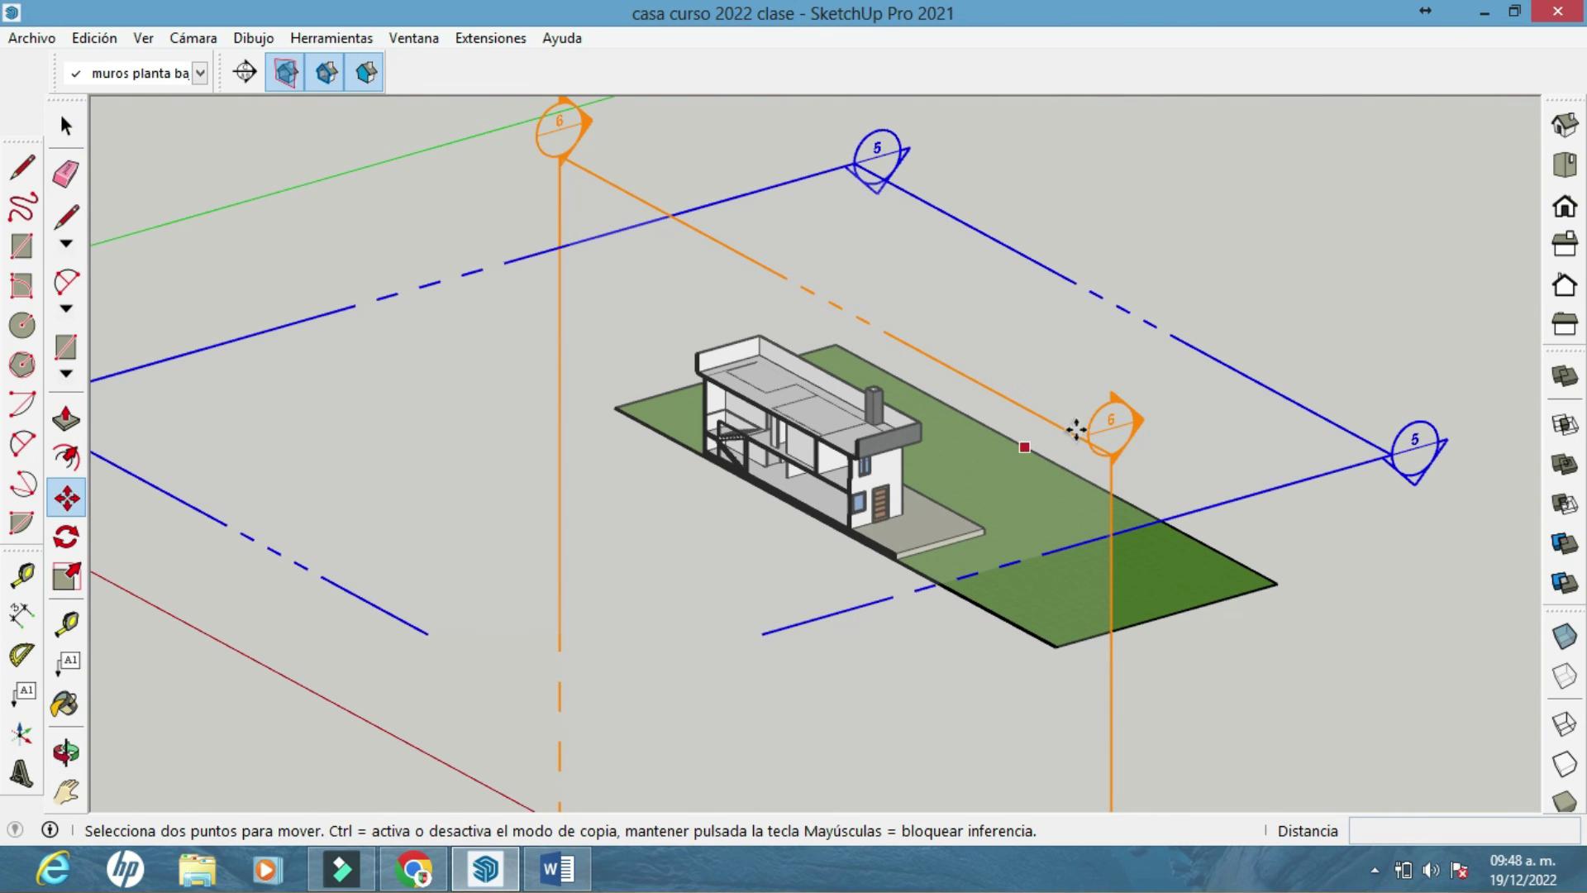
pyautogui.press('space')
pyautogui.click(1117, 421)
pyautogui.press('m')
pyautogui.click(1118, 423)
pyautogui.moveTo(152, 241); pyautogui.dragTo(748, 276, button='middle')
# Place another vertical section plane parallel to the house's side facade, accepting the default name and symbol
pyautogui.click(251, 76)
pyautogui.moveTo(861, 417); pyautogui.dragTo(954, 506, button='middle')
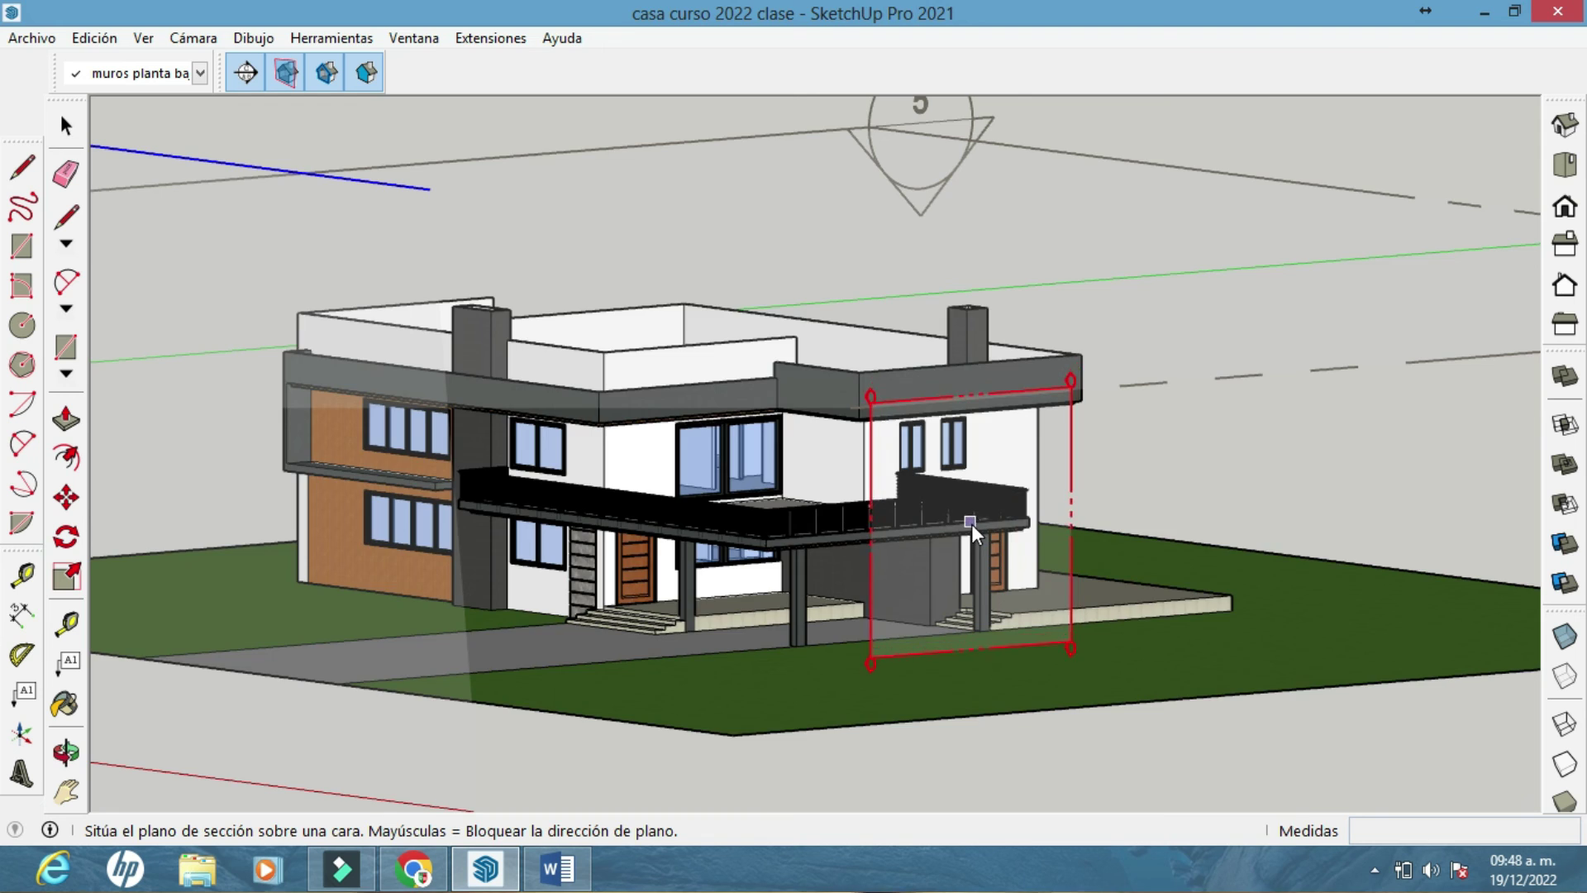
pyautogui.click(967, 516)
pyautogui.press('Return')
# Move section plane 7 into the house and display the transverse cut in right-side view
pyautogui.press('m')
pyautogui.scroll(-4, 965, 501)
pyautogui.press('space')
pyautogui.click(1149, 248)
pyautogui.press('m')
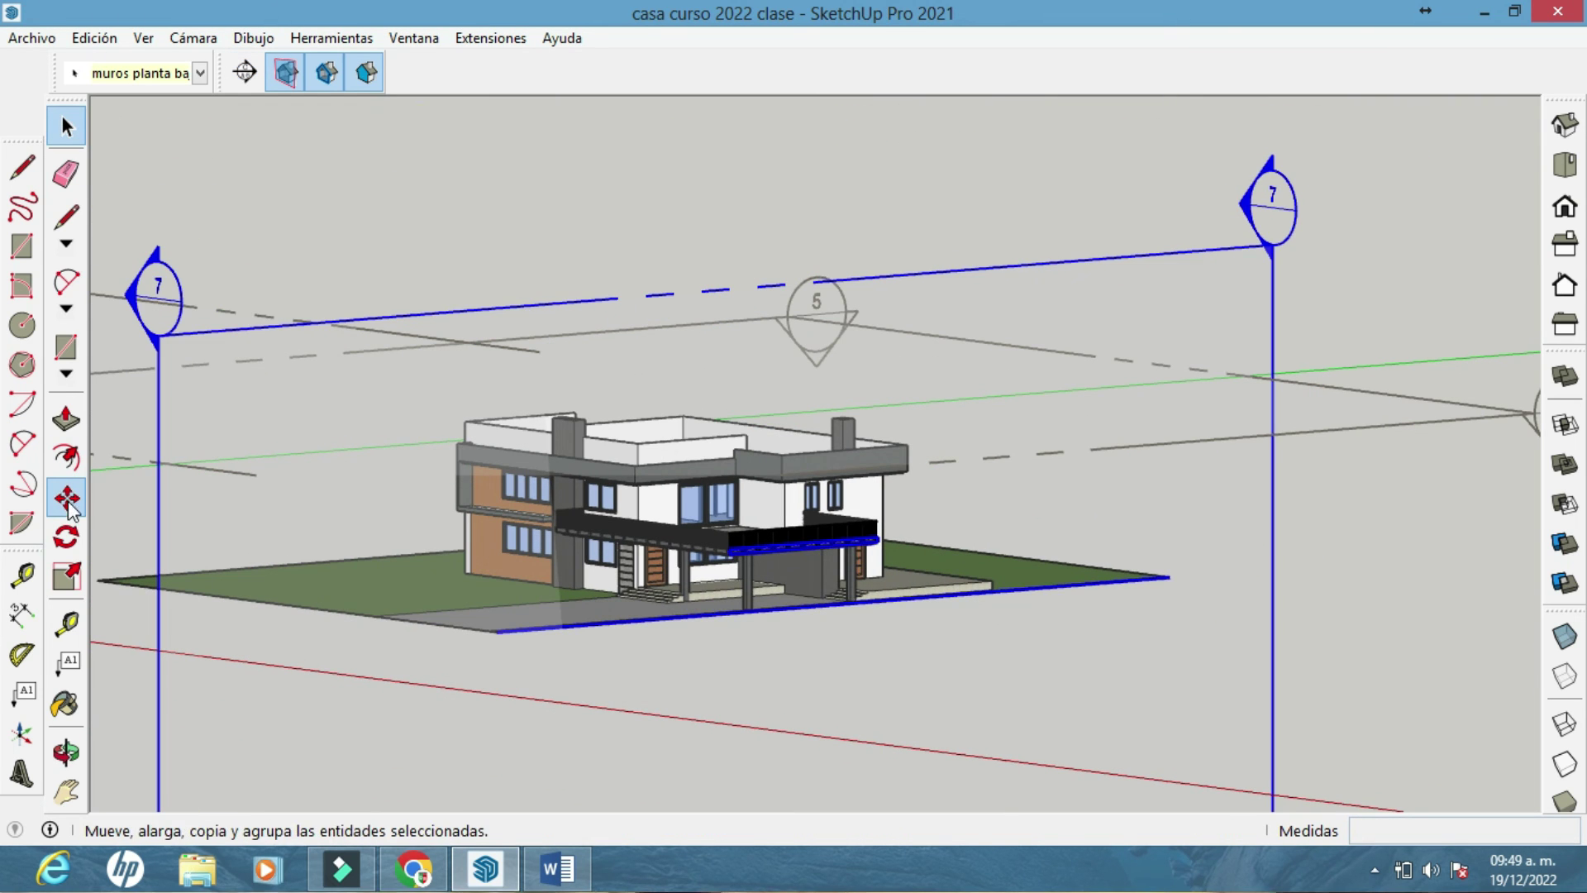
pyautogui.click(1104, 206)
pyautogui.click(1066, 203)
pyautogui.click(1565, 245)
pyautogui.click(1568, 328)
pyautogui.click(1565, 245)
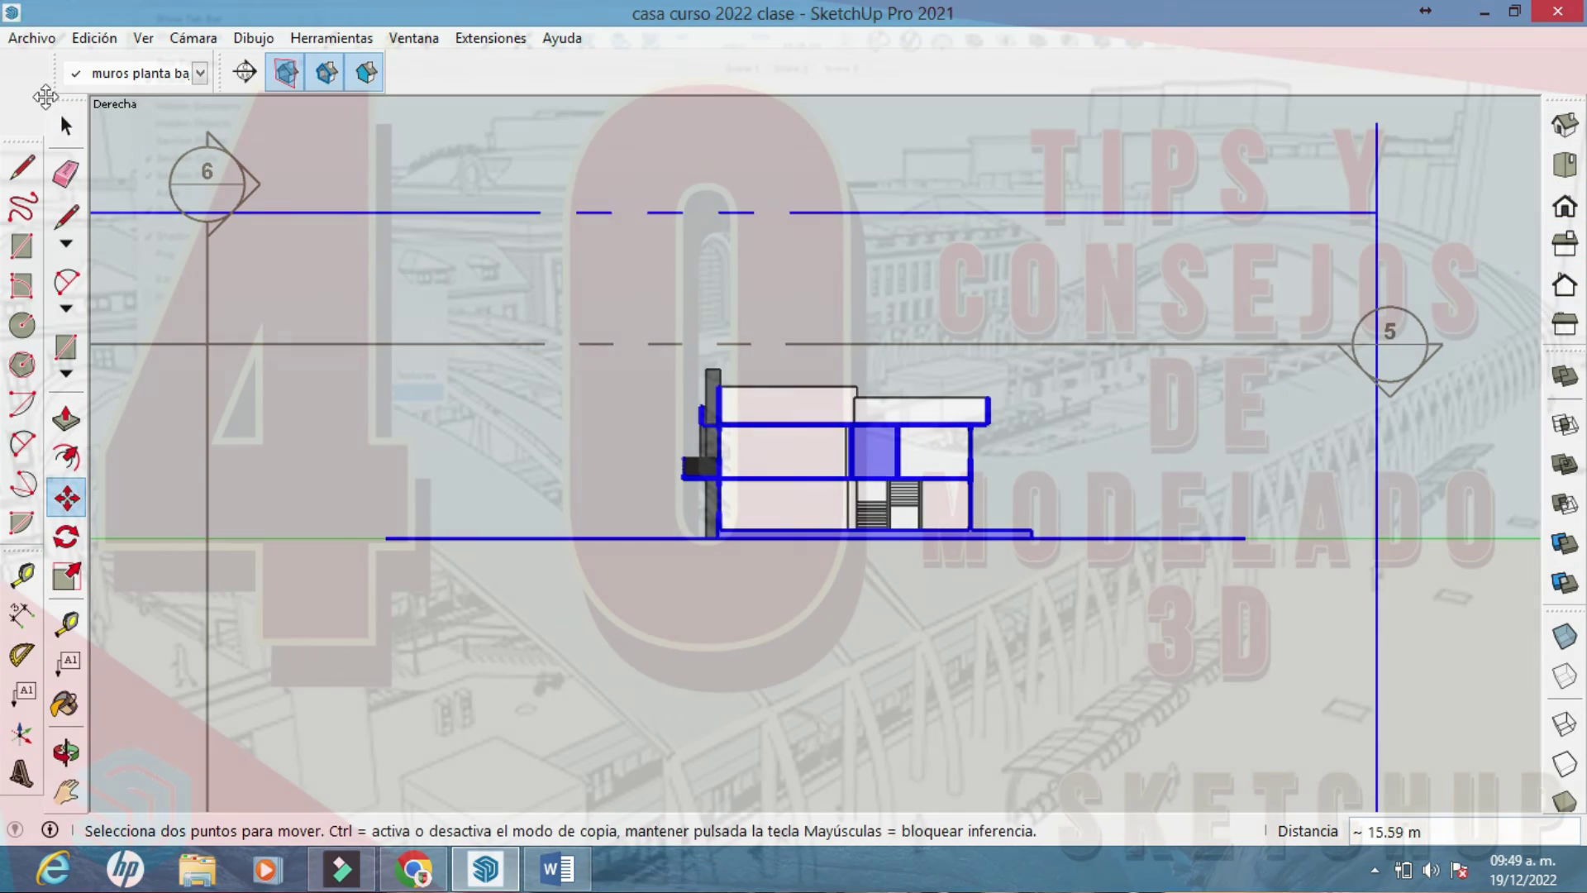